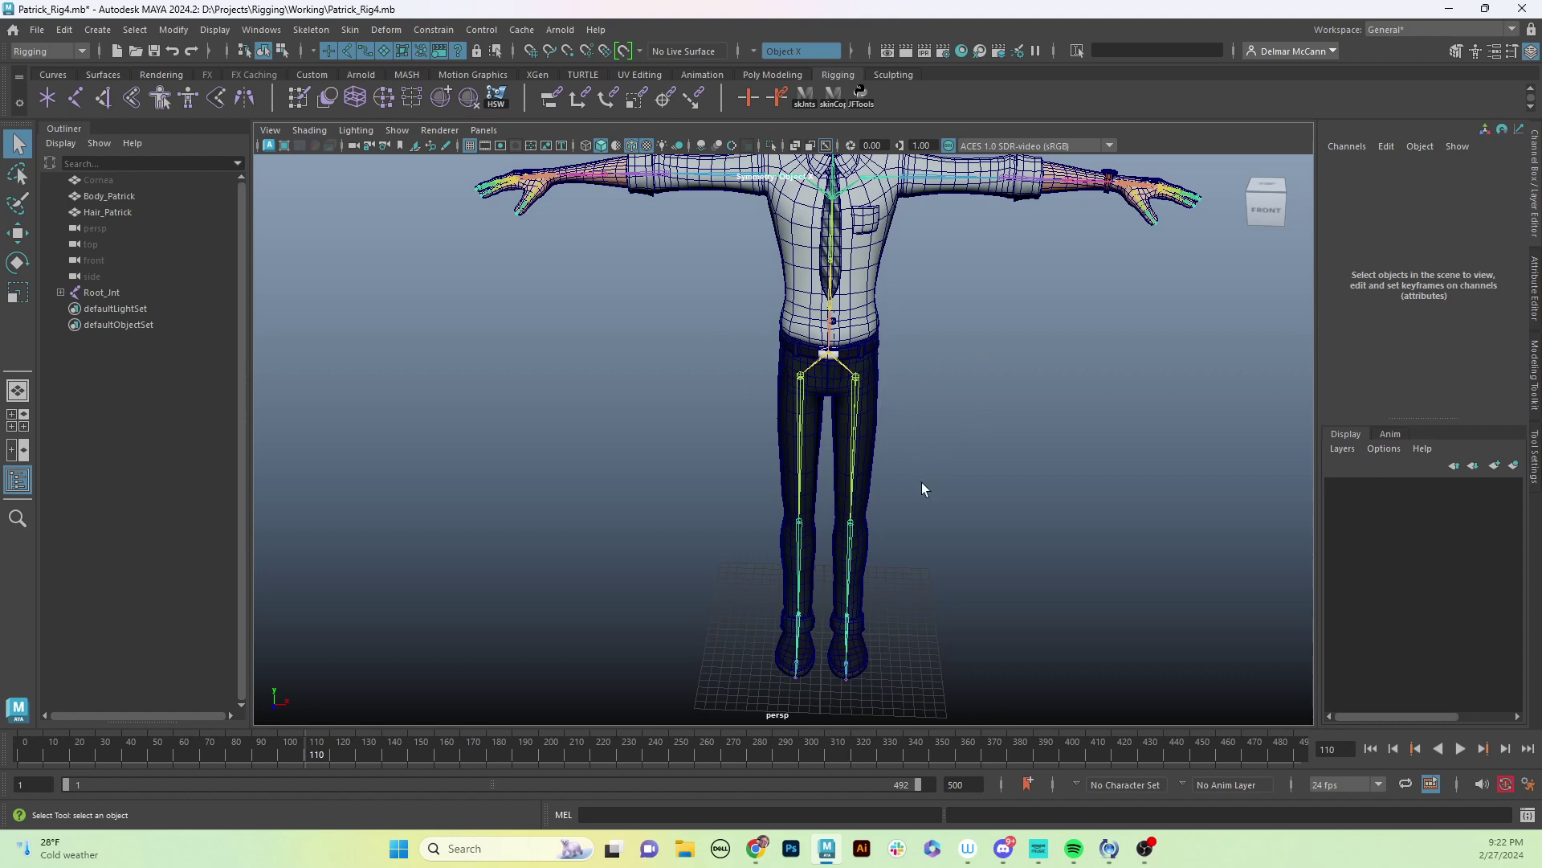
Orbit to a front view close to the character's legs.
left_click_drag(978, 509, 1010, 482, "alt")
left_click_drag(929, 554, 1010, 473, "alt")
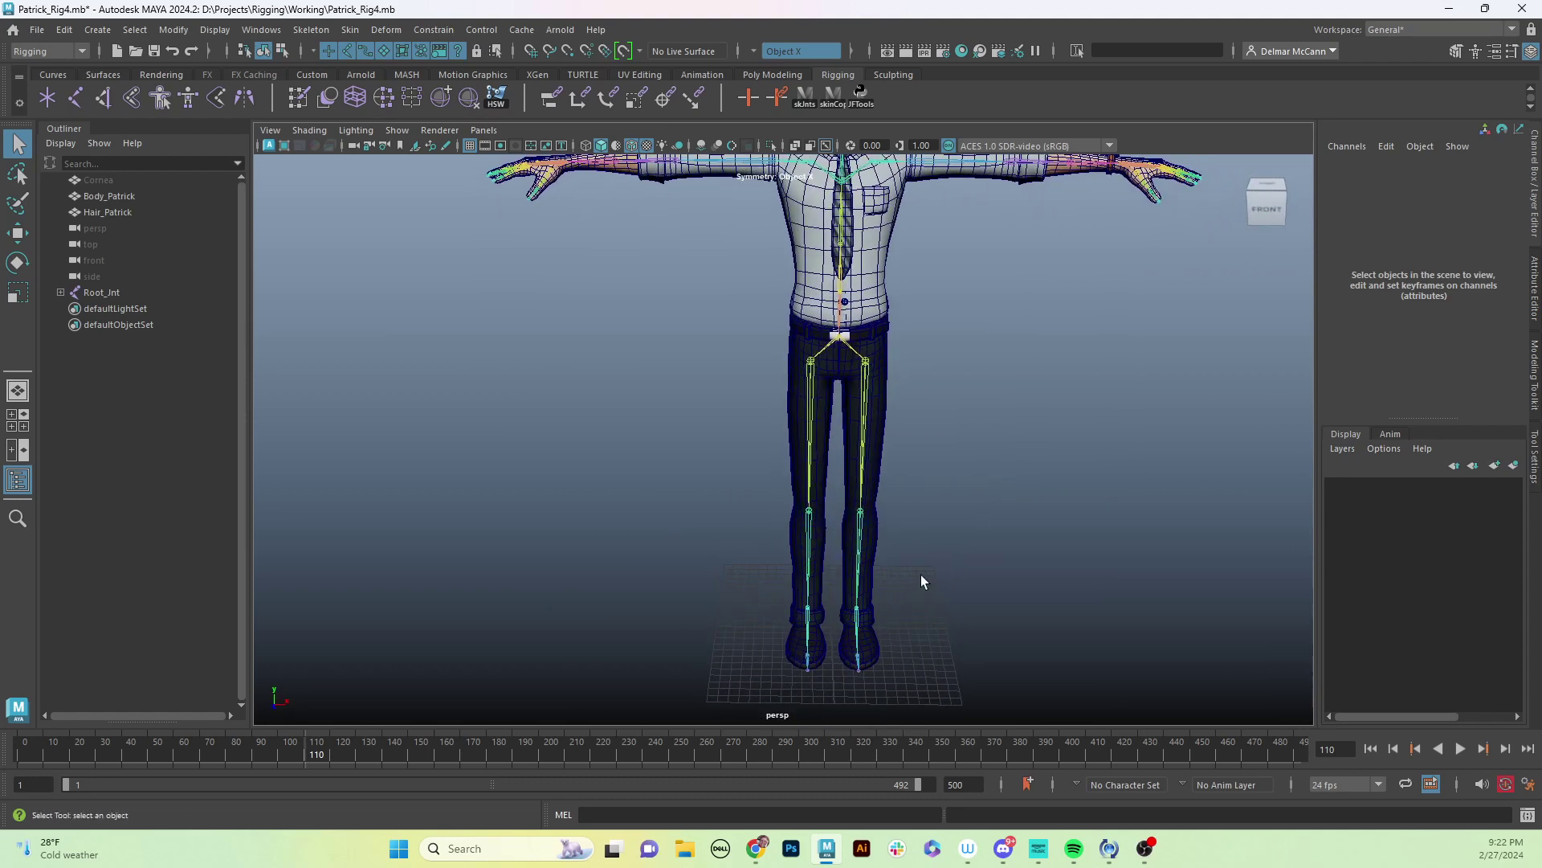
right_click_drag(923, 578, 947, 492, "alt")
mouse_move(946, 499)
left_mouse_down("alt")
mouse_move(929, 485)
mouse_move(972, 499)
mouse_move(974, 474)
mouse_move(967, 485)
left_mouse_up("alt")
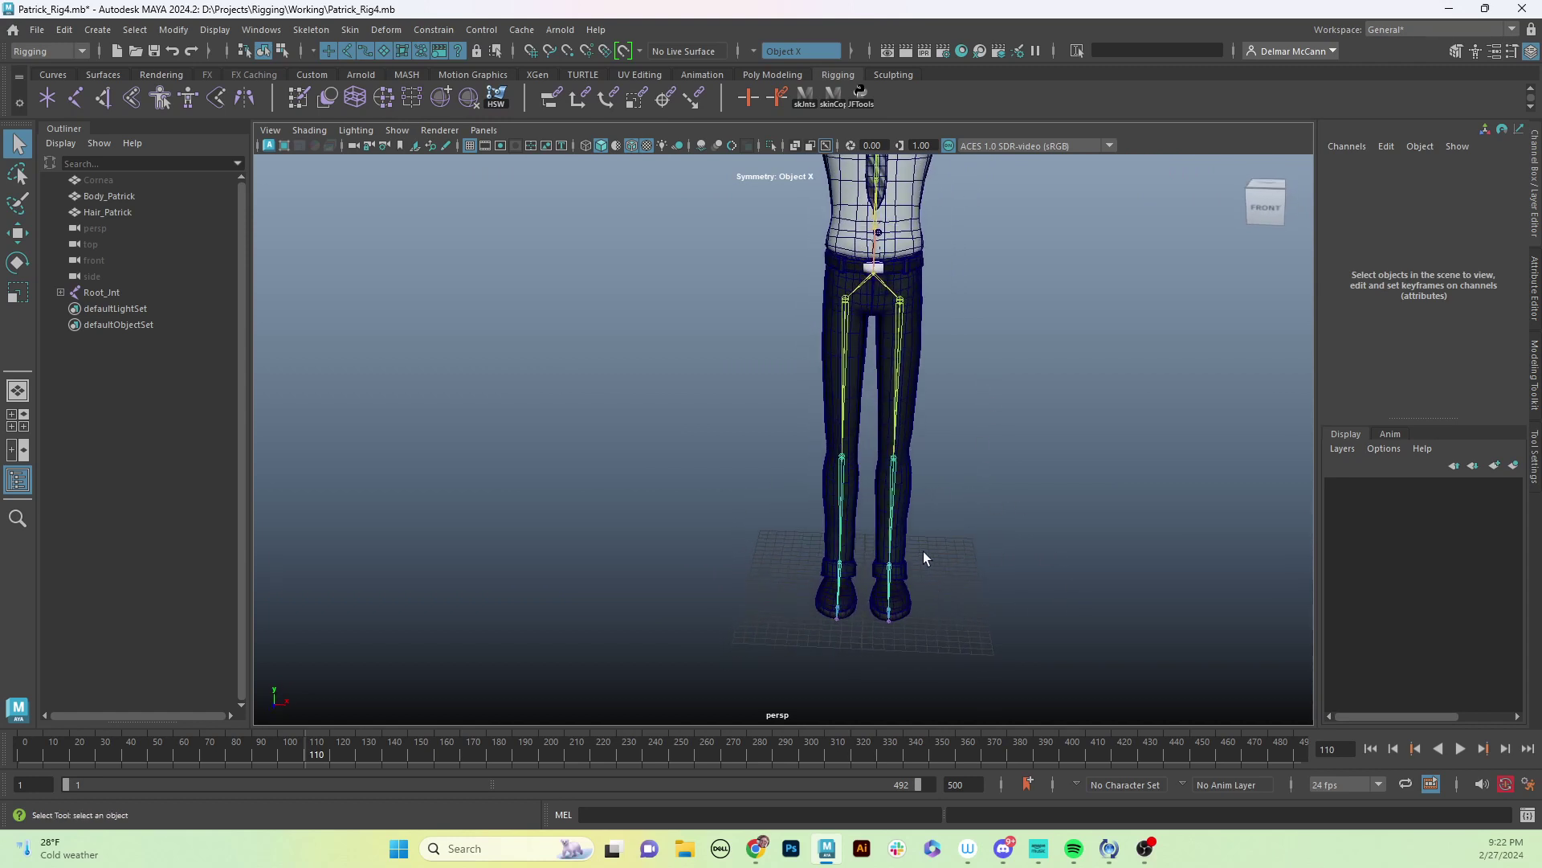
In Grid Options, set grid lines every 50 units and apply.
right_click(471, 148)
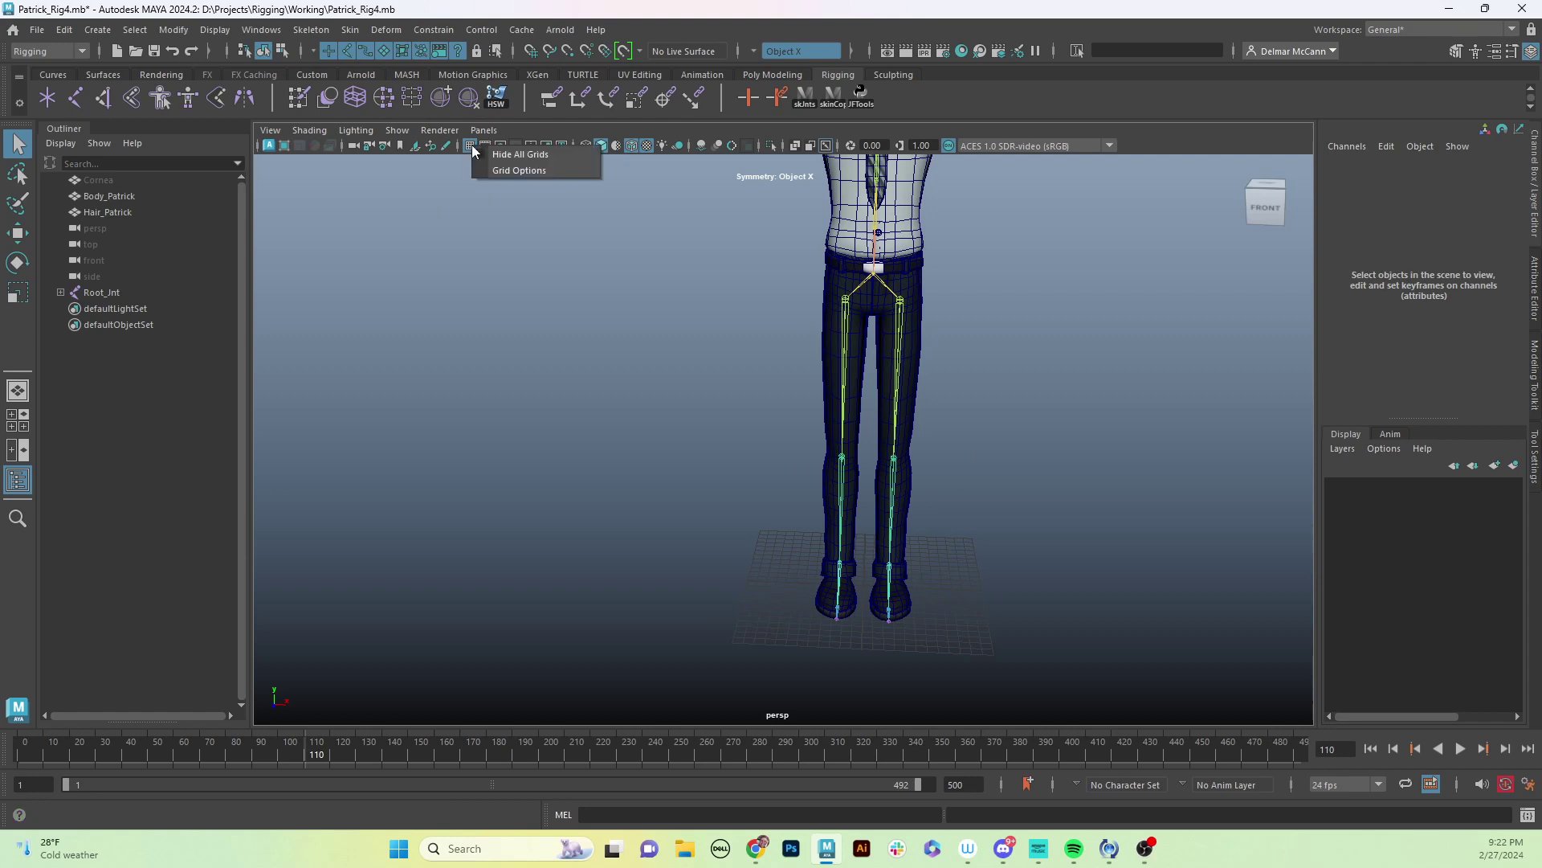
left_click(523, 174)
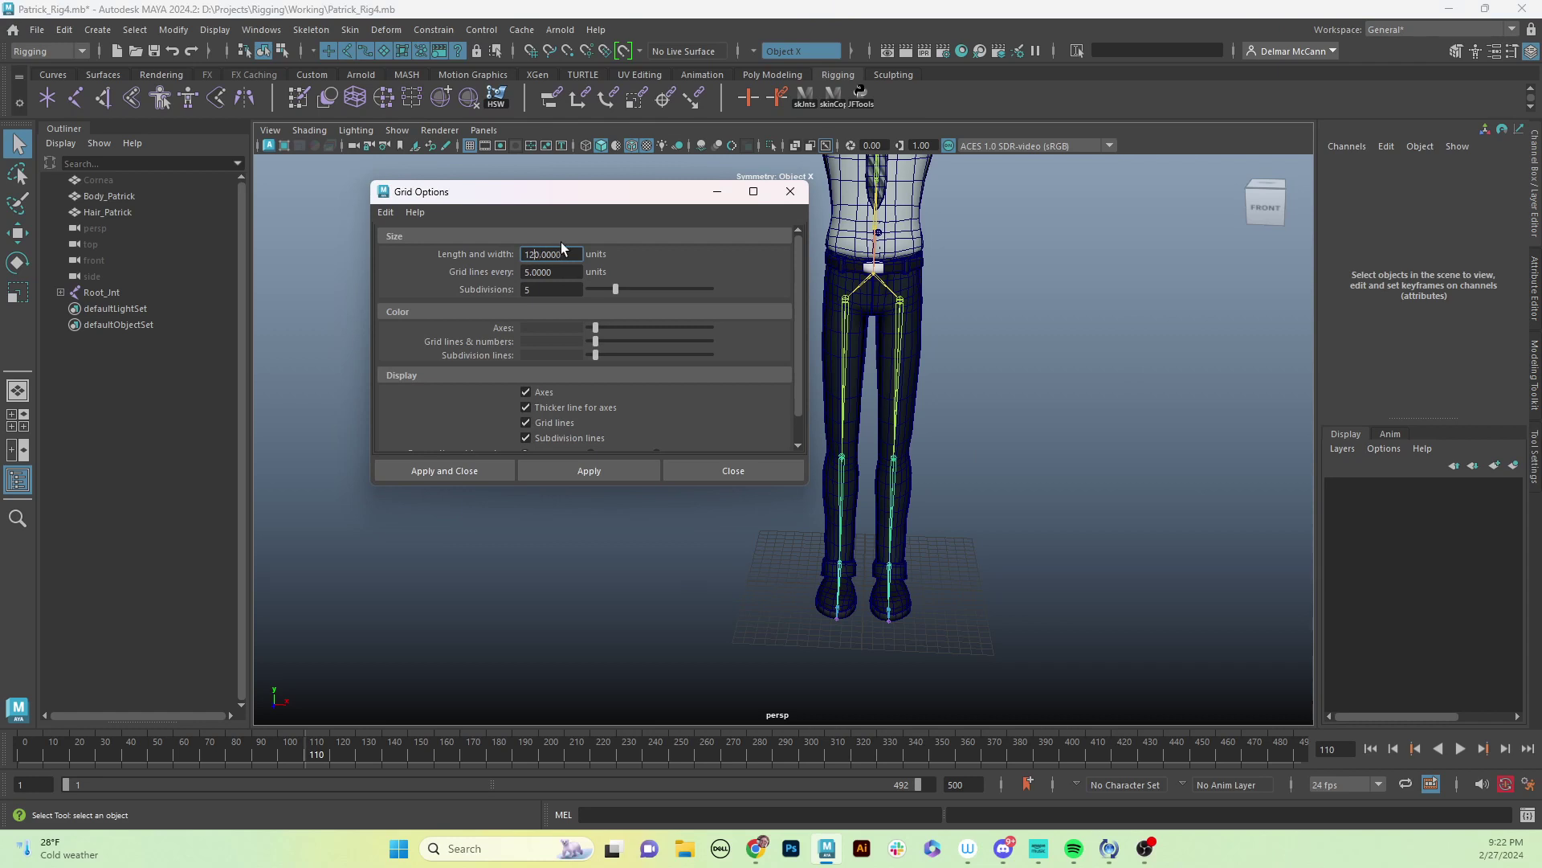
left_click(531, 271)
type("0")
left_click(609, 472)
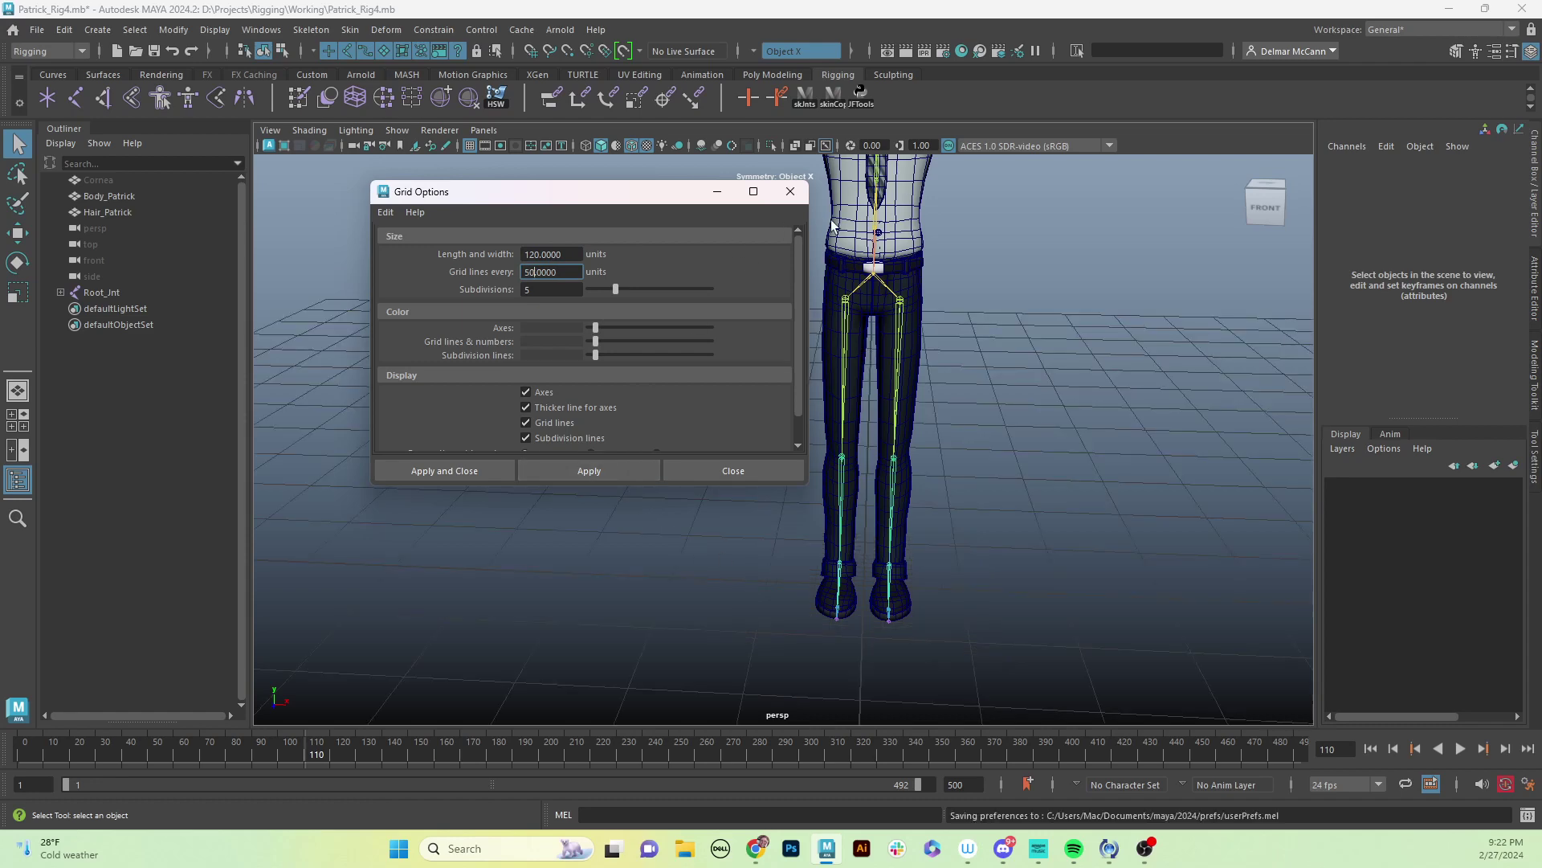
left_click(803, 191)
middle_click_drag(1105, 517, 1130, 478, "alt")
right_click_drag(1130, 479, 877, 509, "alt")
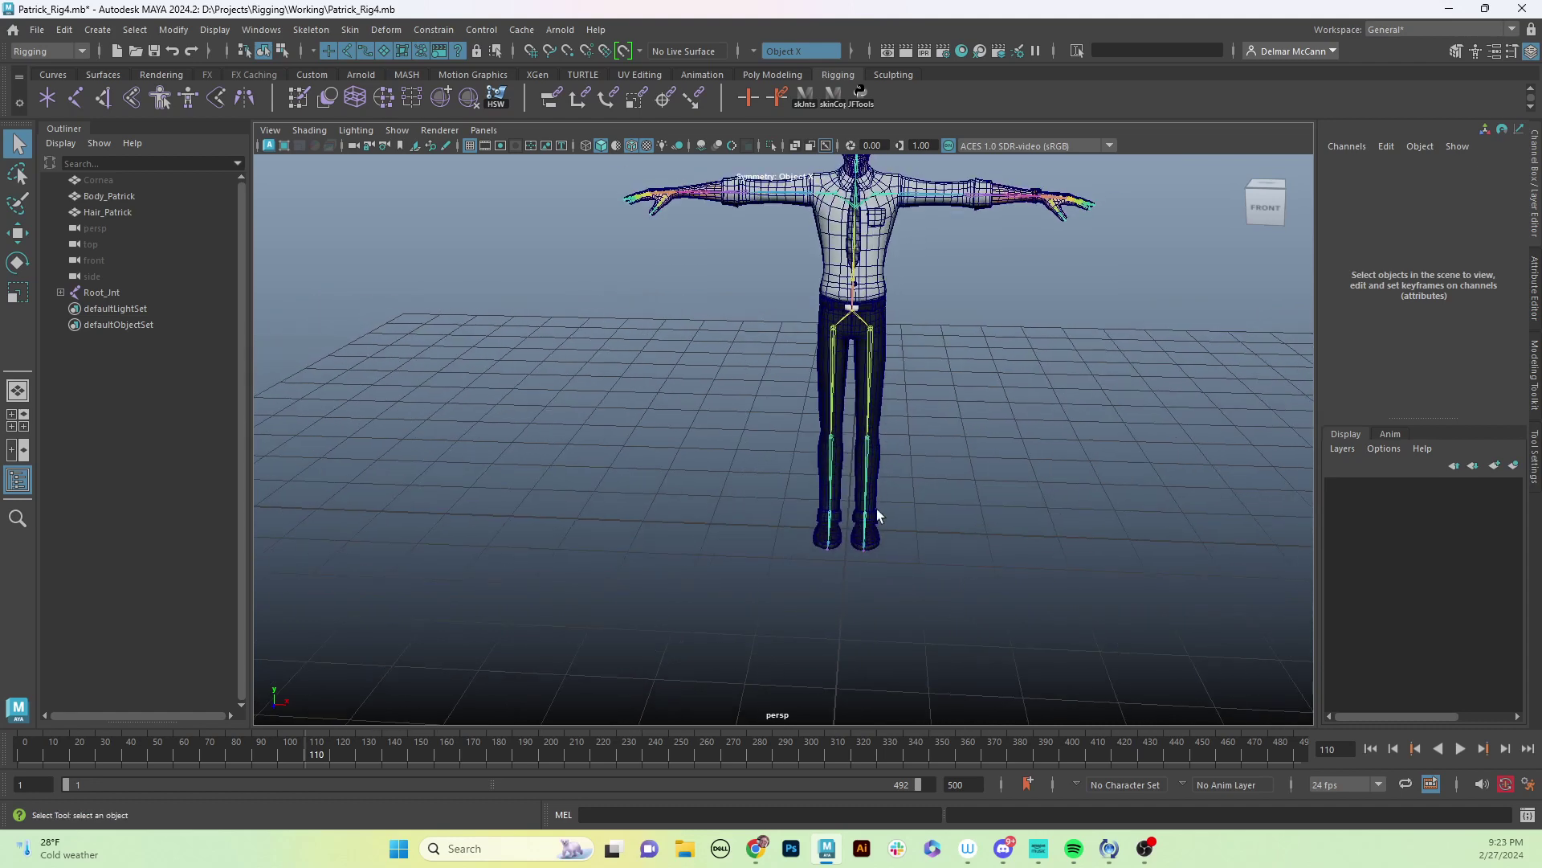
left_click_drag(878, 515, 881, 530, "alt")
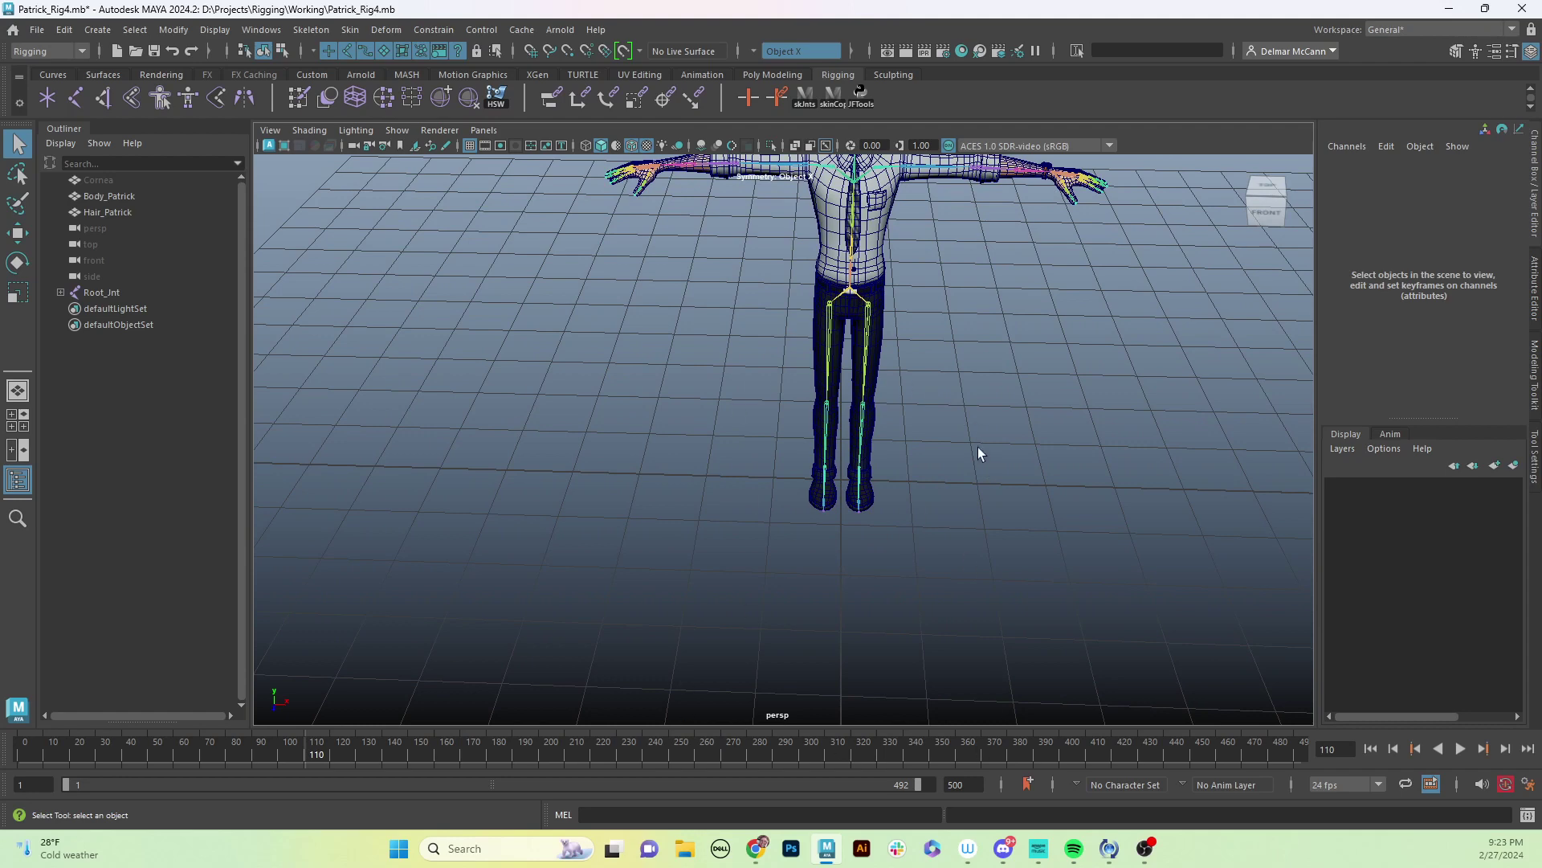
left_click_drag(762, 570, 872, 546, "alt")
left_click_drag(962, 522, 864, 517, "alt")
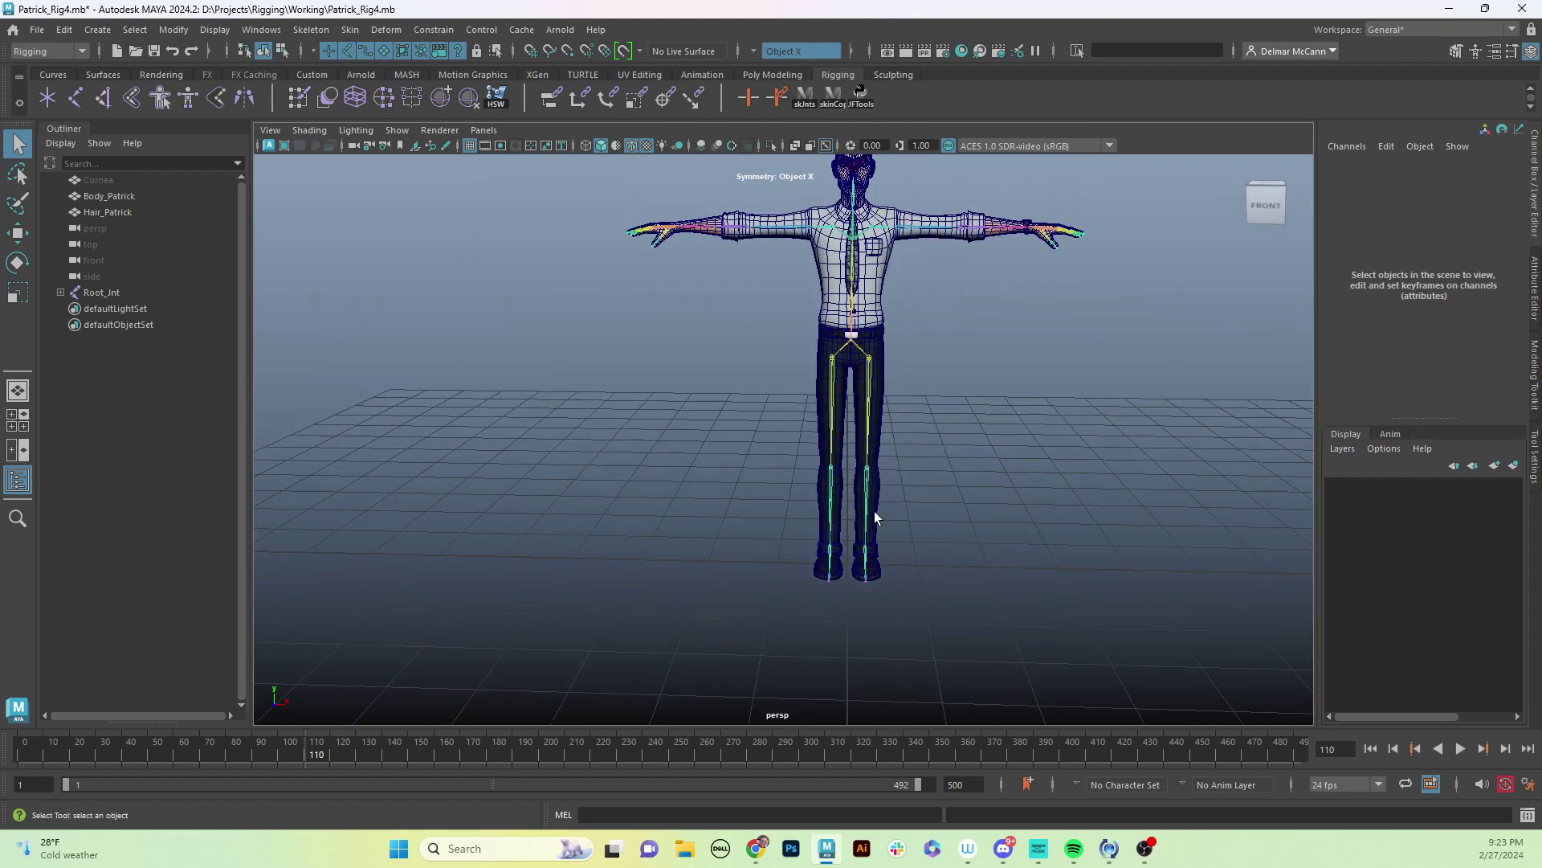
left_click_drag(805, 564, 784, 523, "alt")
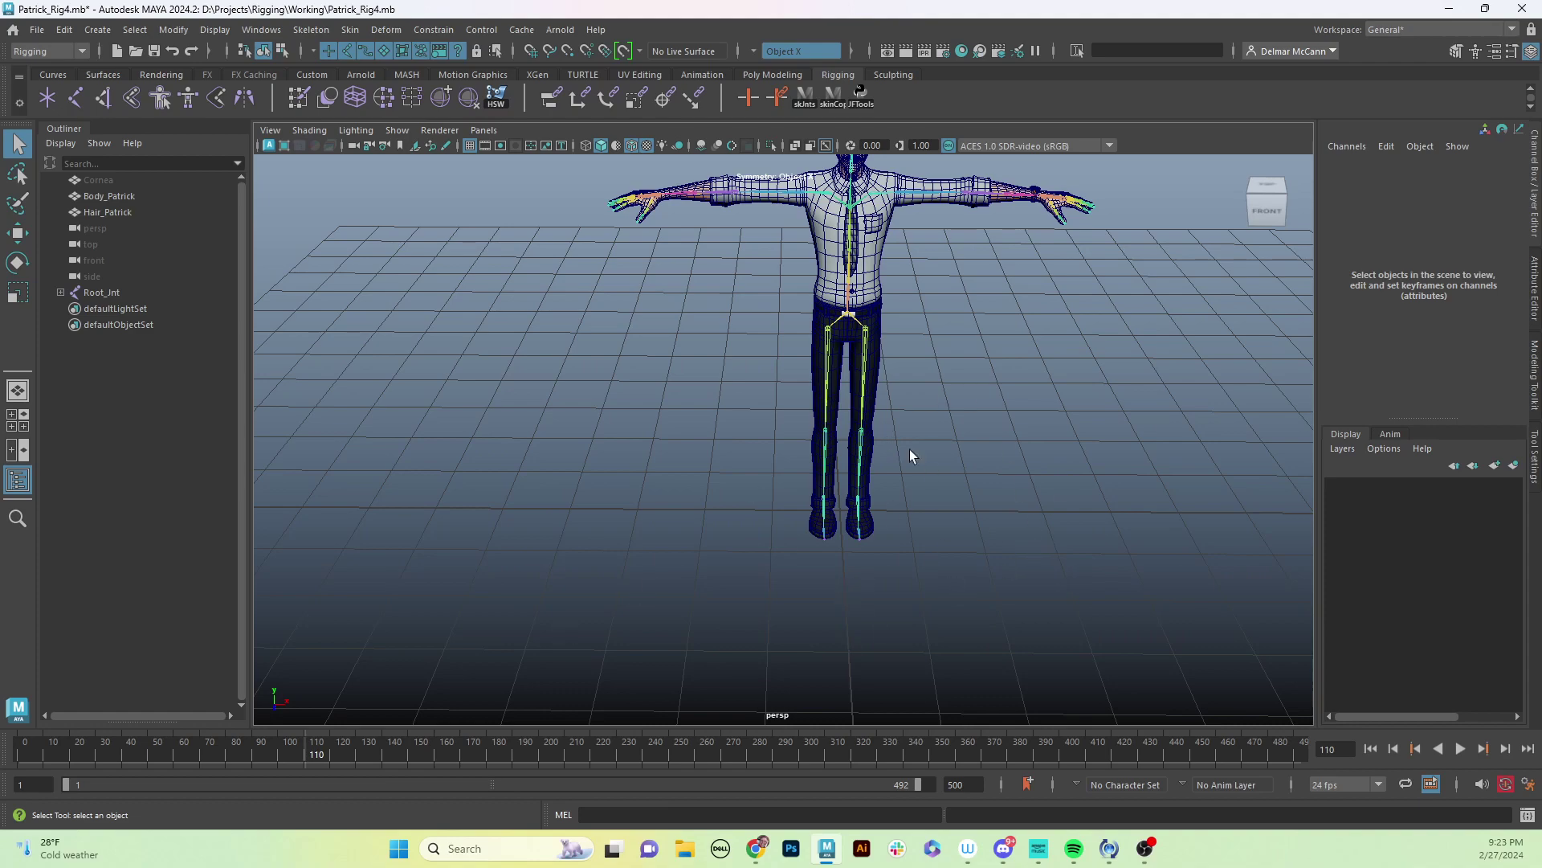
mouse_move(1014, 537)
left_mouse_down("alt")
mouse_move(940, 527)
mouse_move(1014, 530)
left_mouse_up("alt")
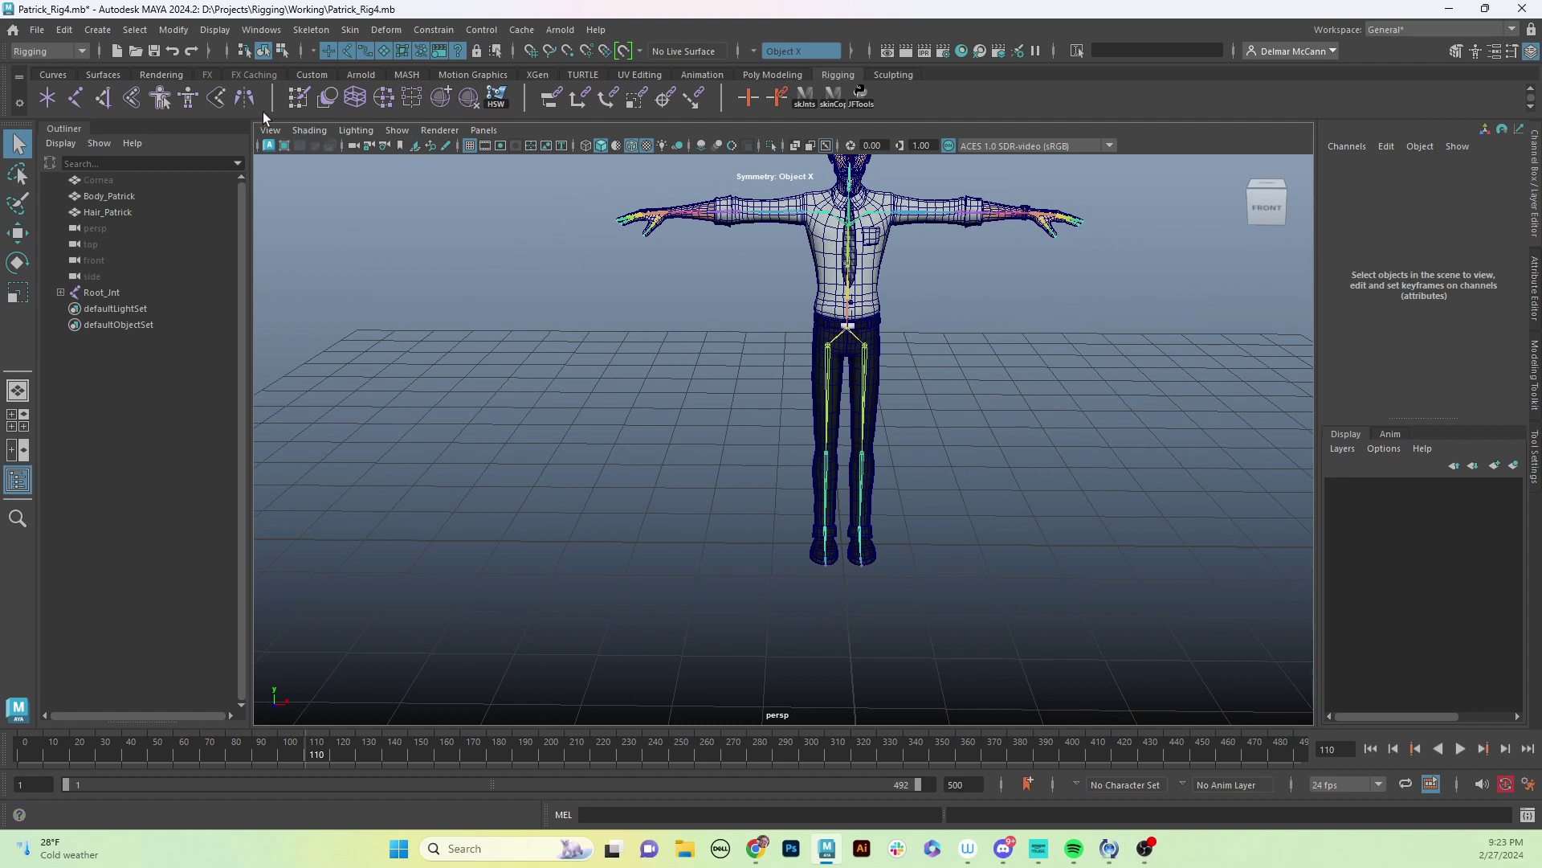
Pick the EP Curve Tool from the Curves shelf and look down on the grid with grid snapping on.
left_click(46, 74)
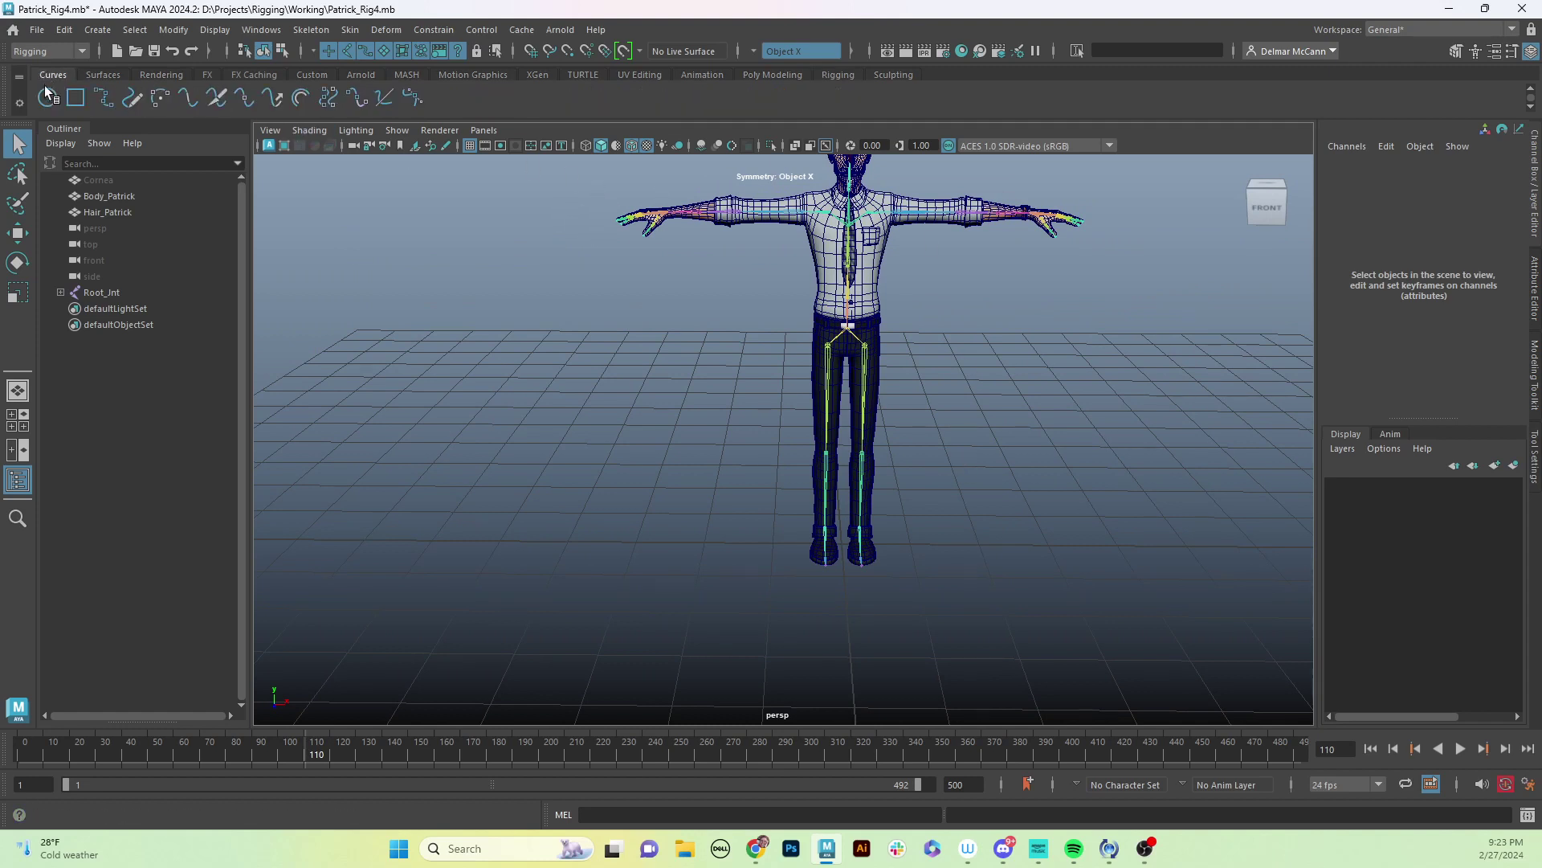
left_click(104, 97)
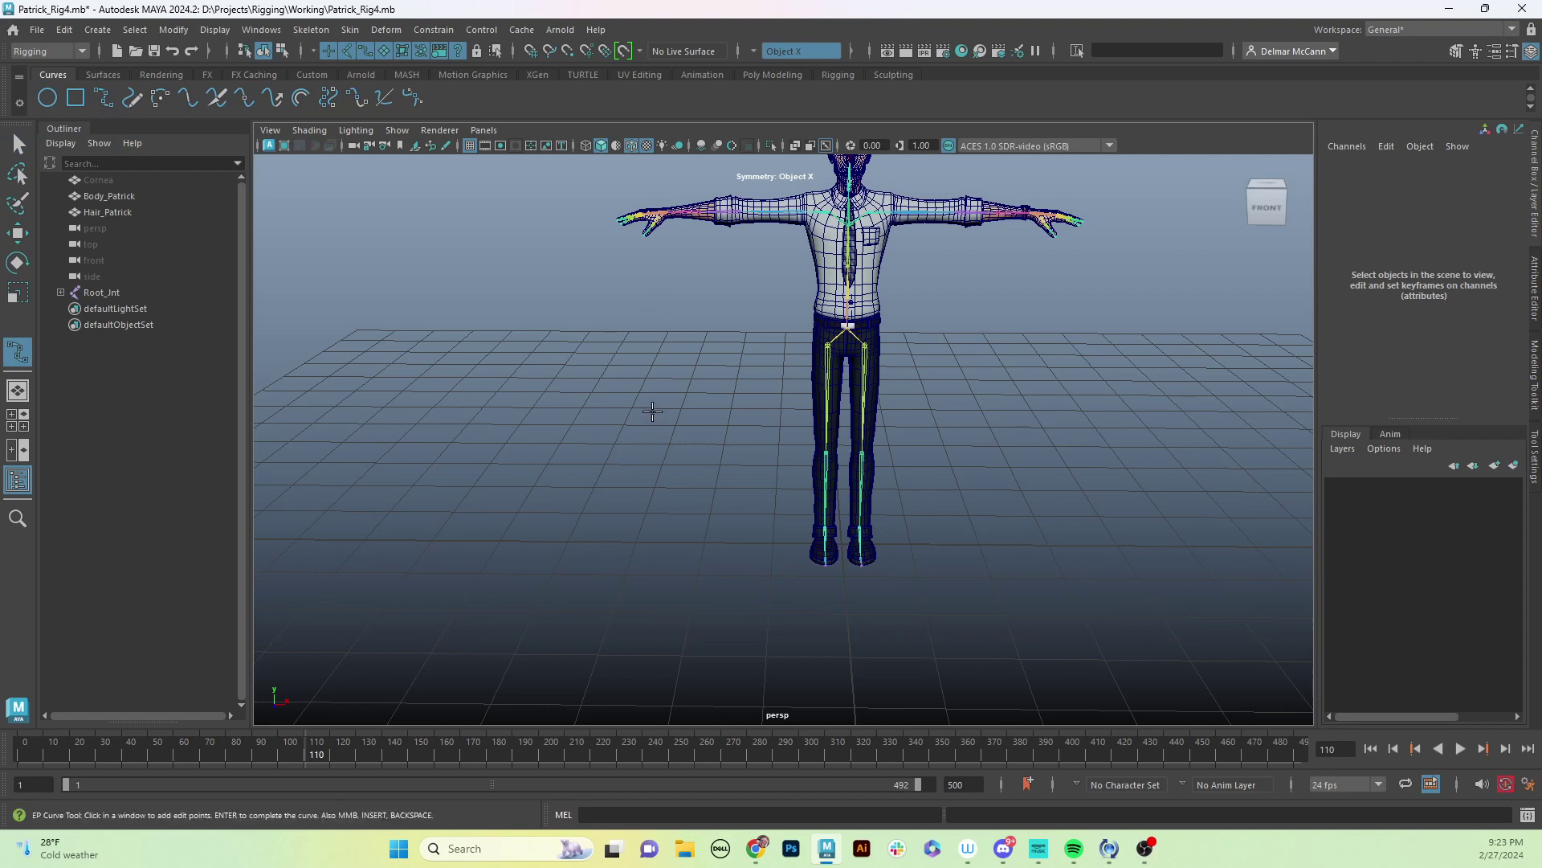
left_click(1532, 462)
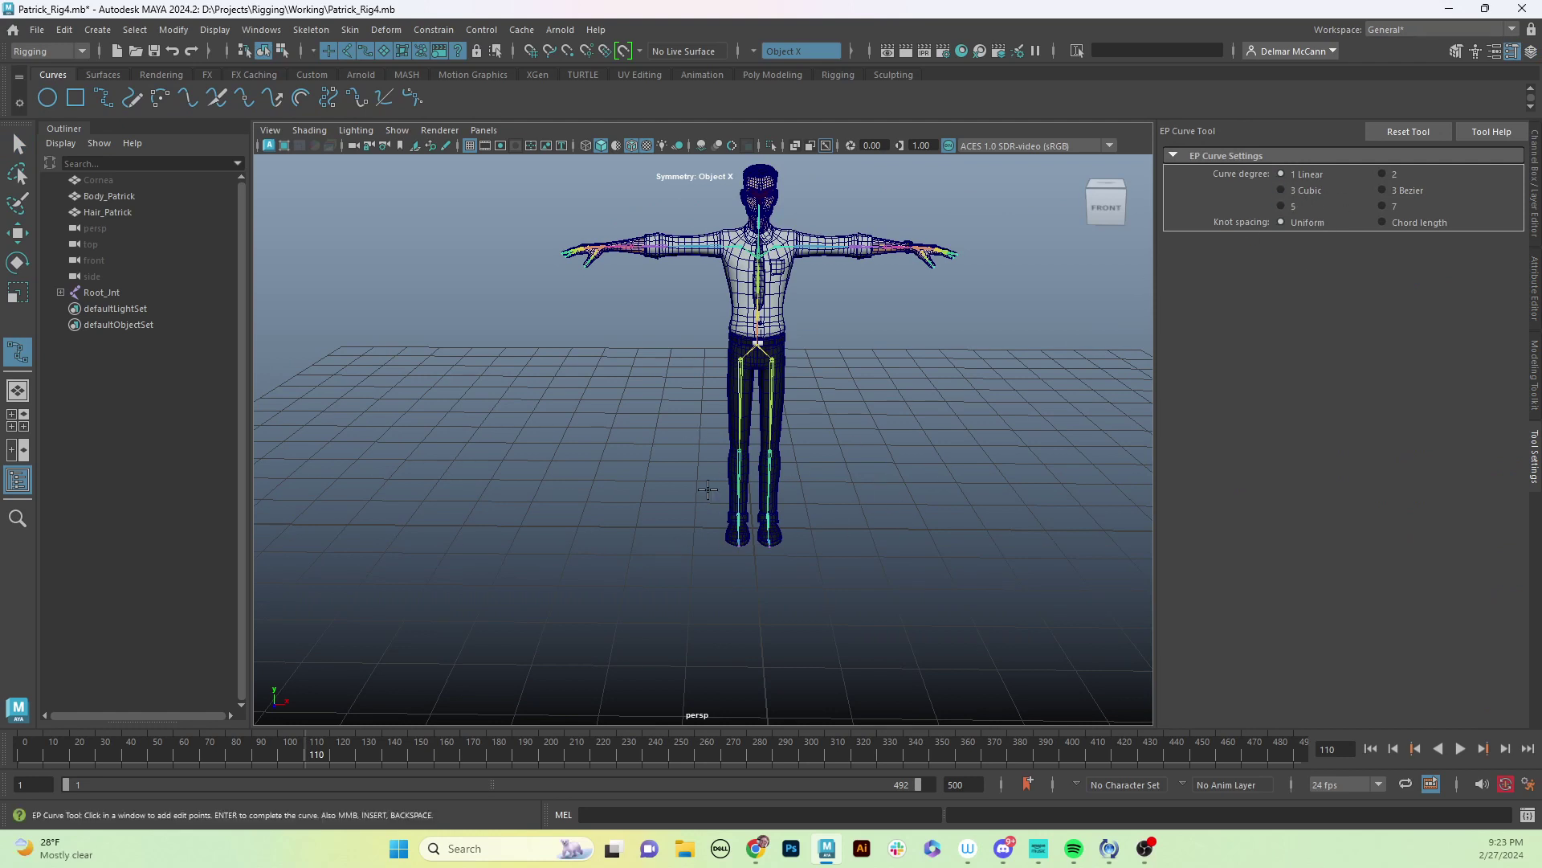
scroll(747, 498, "up", 2)
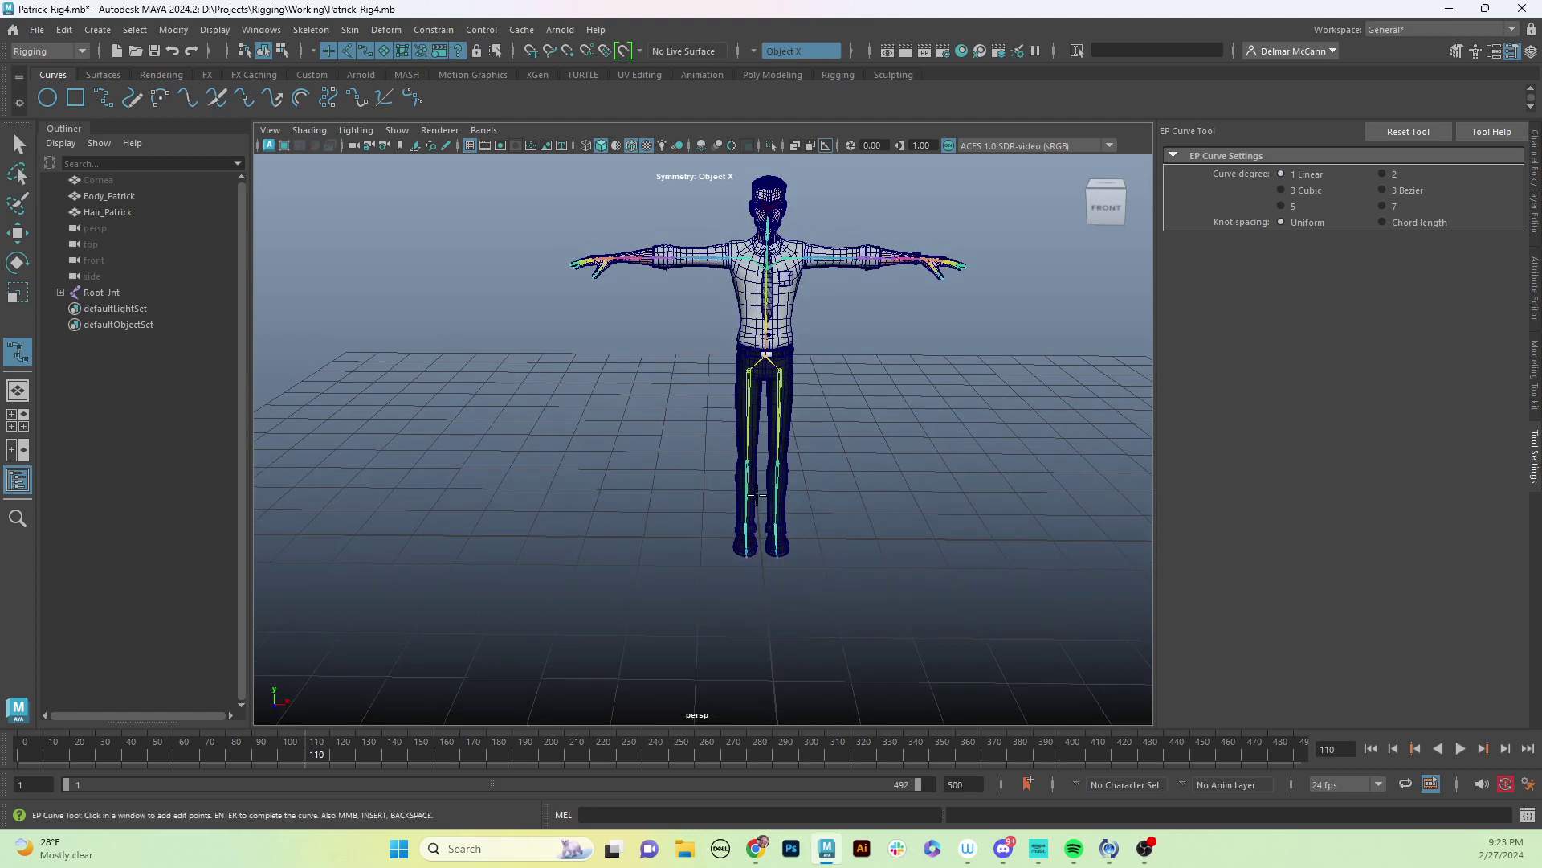
left_click_drag(757, 495, 758, 530, "alt")
middle_click_drag(744, 495, 777, 495, "alt")
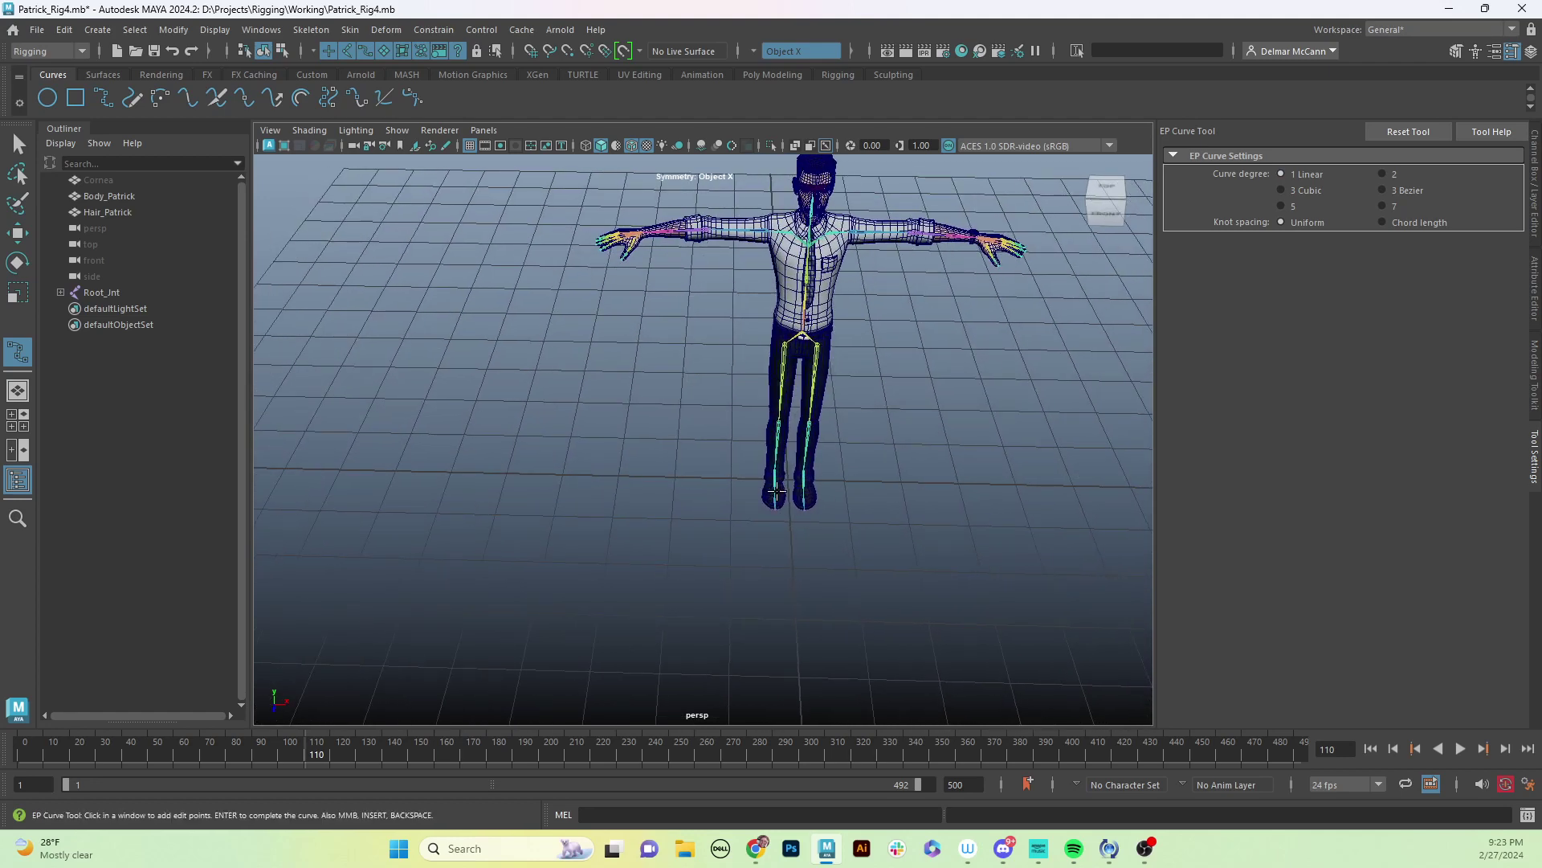
key("x")
Draw the arrow outline point by point, closing at the start point, and finish curve1.
left_click(731, 439)
left_click(839, 441)
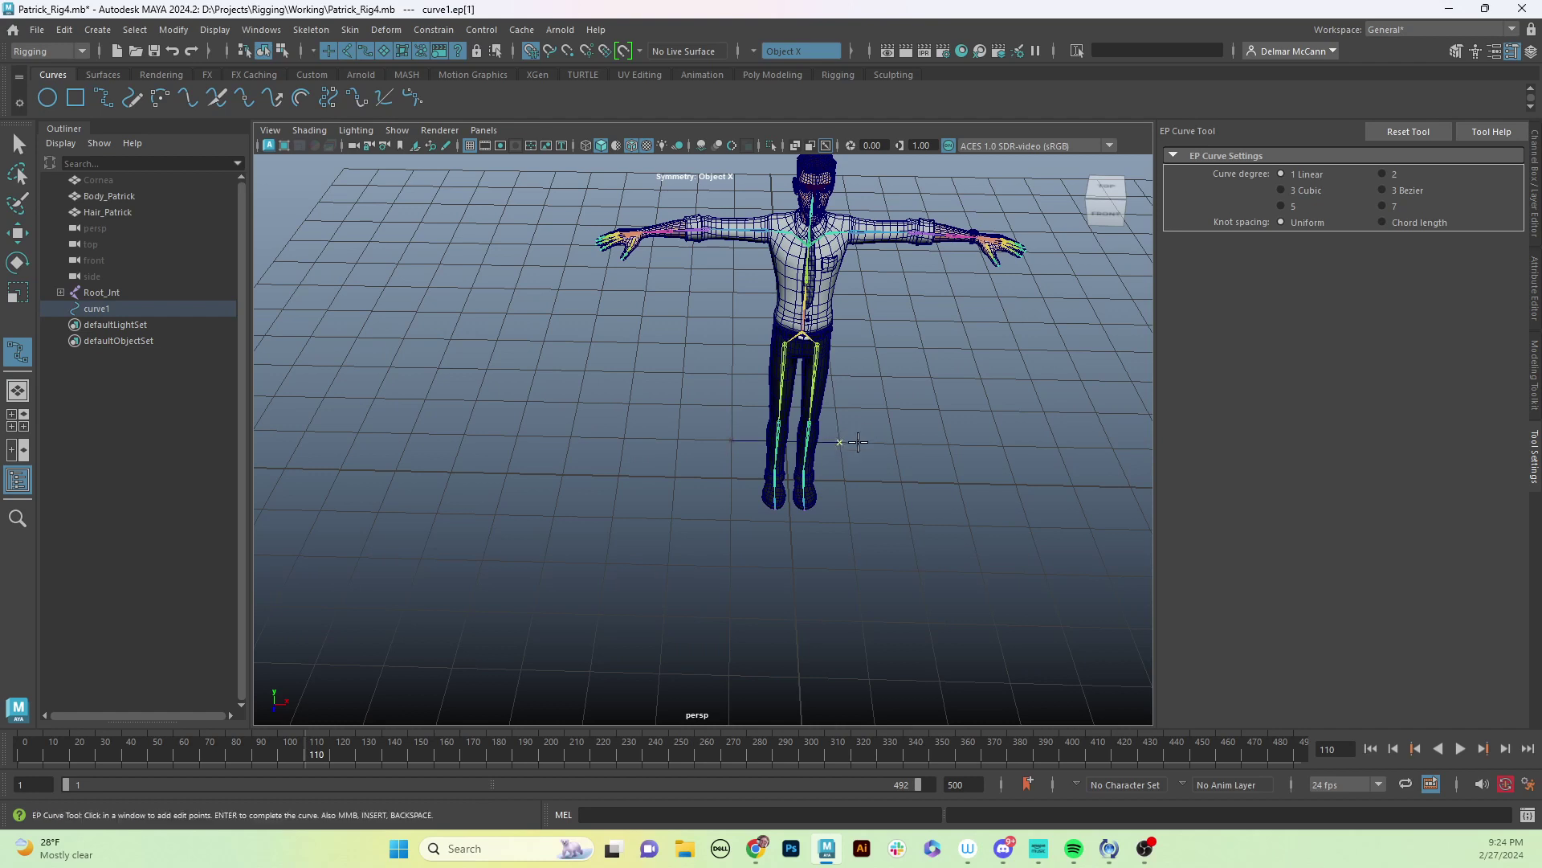
left_click(849, 519)
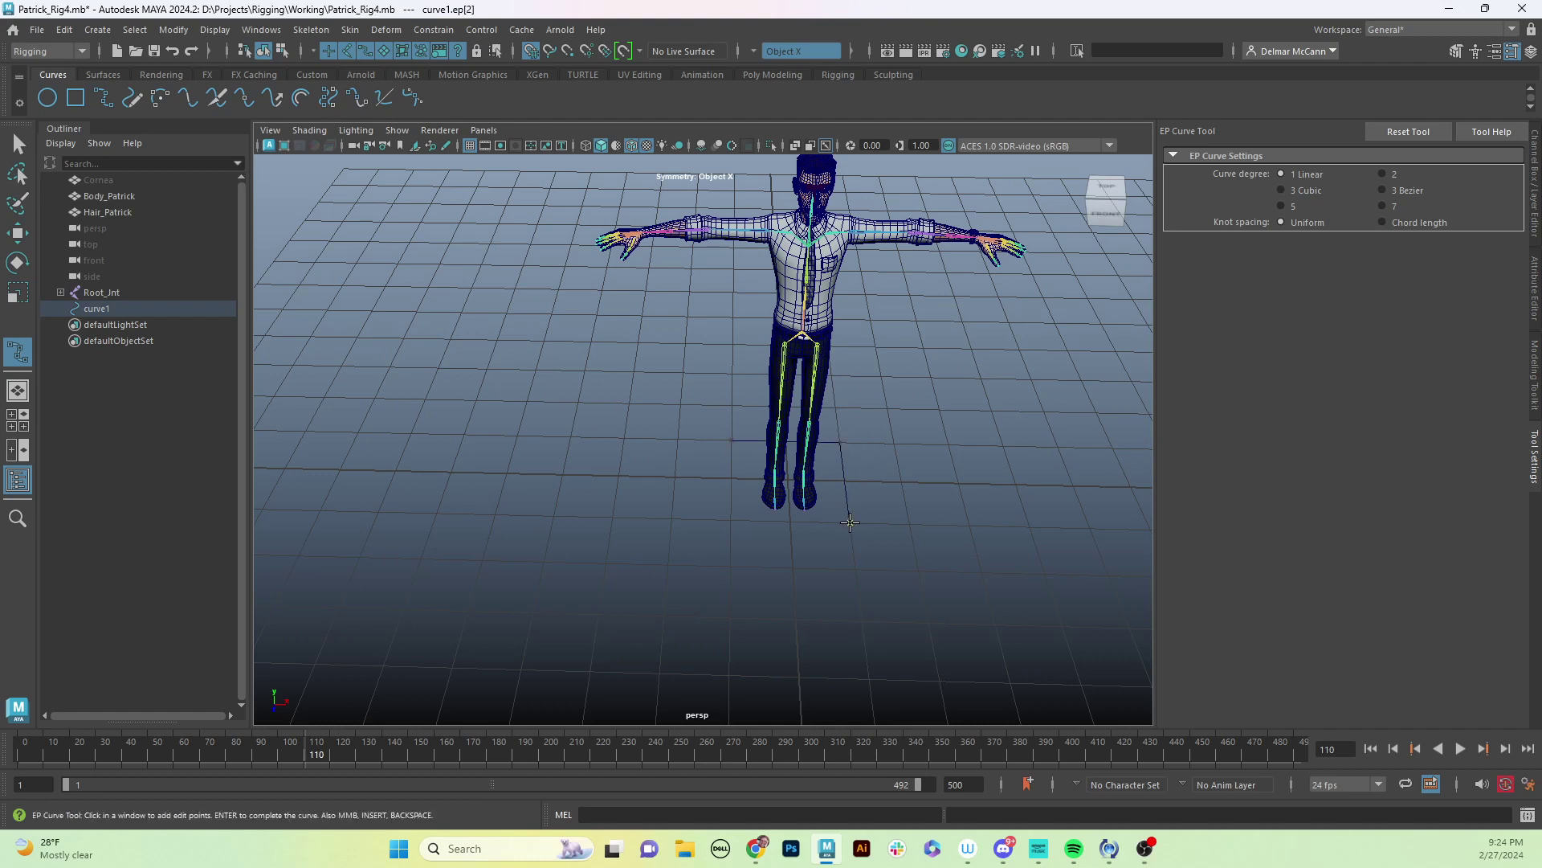
left_click(911, 524)
left_click(795, 619)
left_click(671, 518)
left_click(731, 519)
left_click(731, 440)
key("x")
key("Return")
In the Channel Box, rename curve1 to Global_C.
key("q")
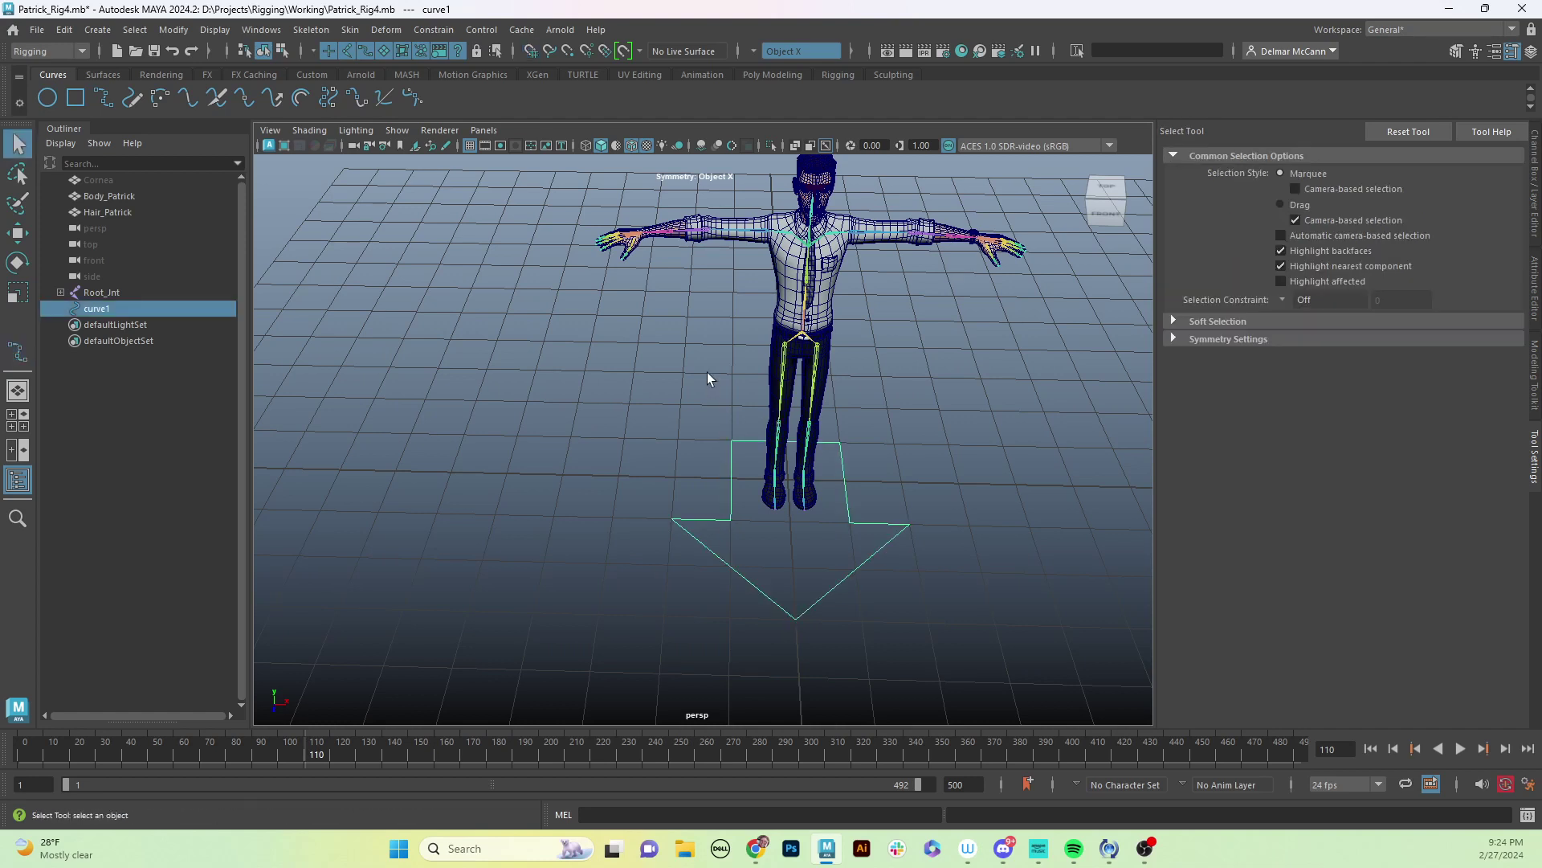
mouse_move(904, 599)
left_mouse_down("alt")
mouse_move(884, 600)
mouse_move(916, 578)
mouse_move(889, 575)
left_mouse_up("alt")
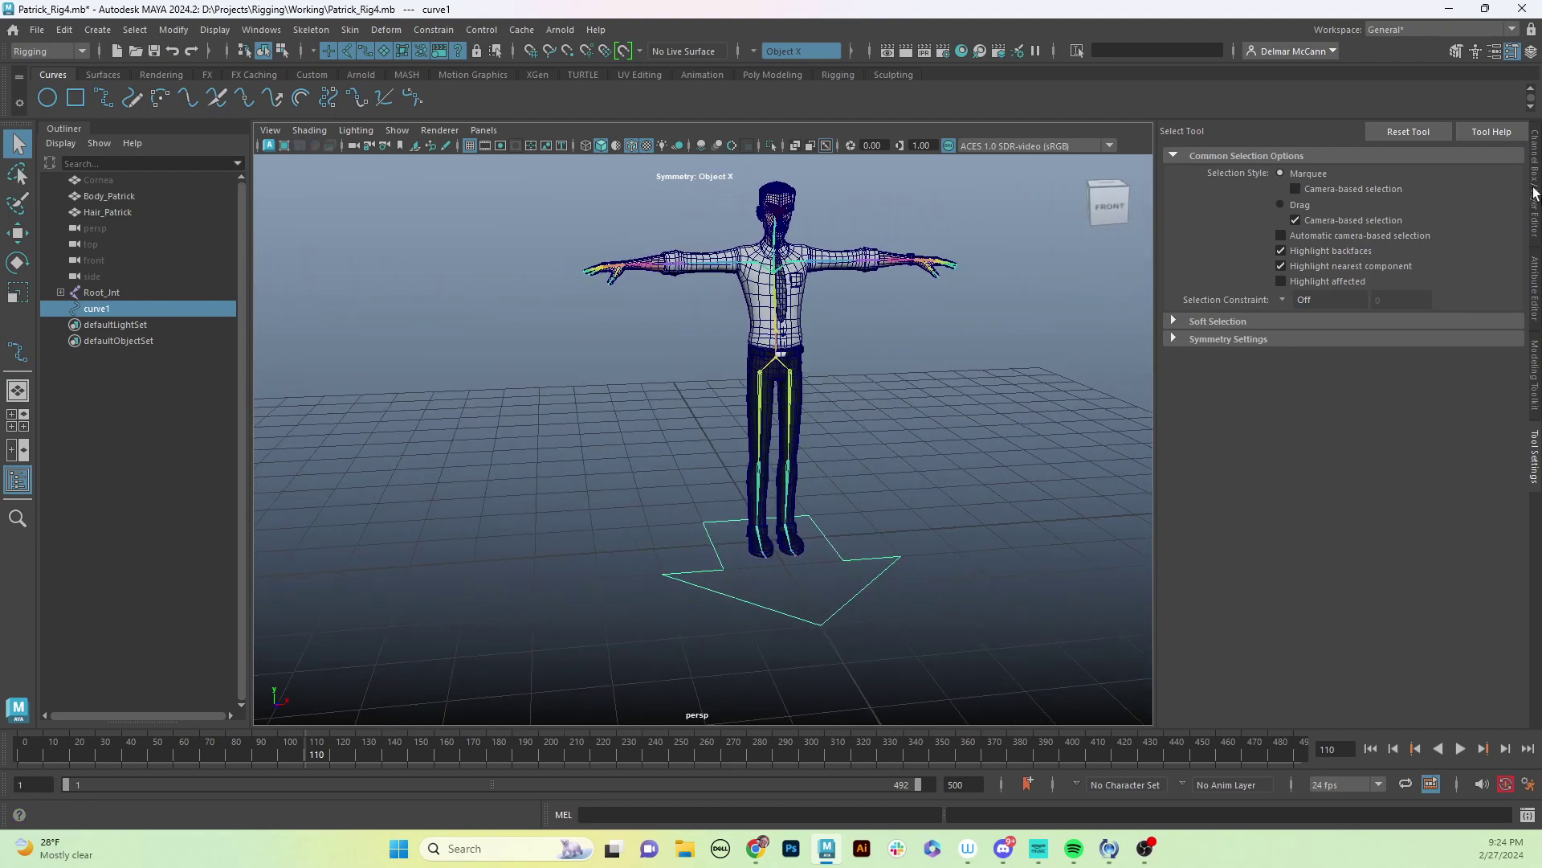
left_click(1535, 194)
left_click_drag(1078, 440, 1017, 476, "alt")
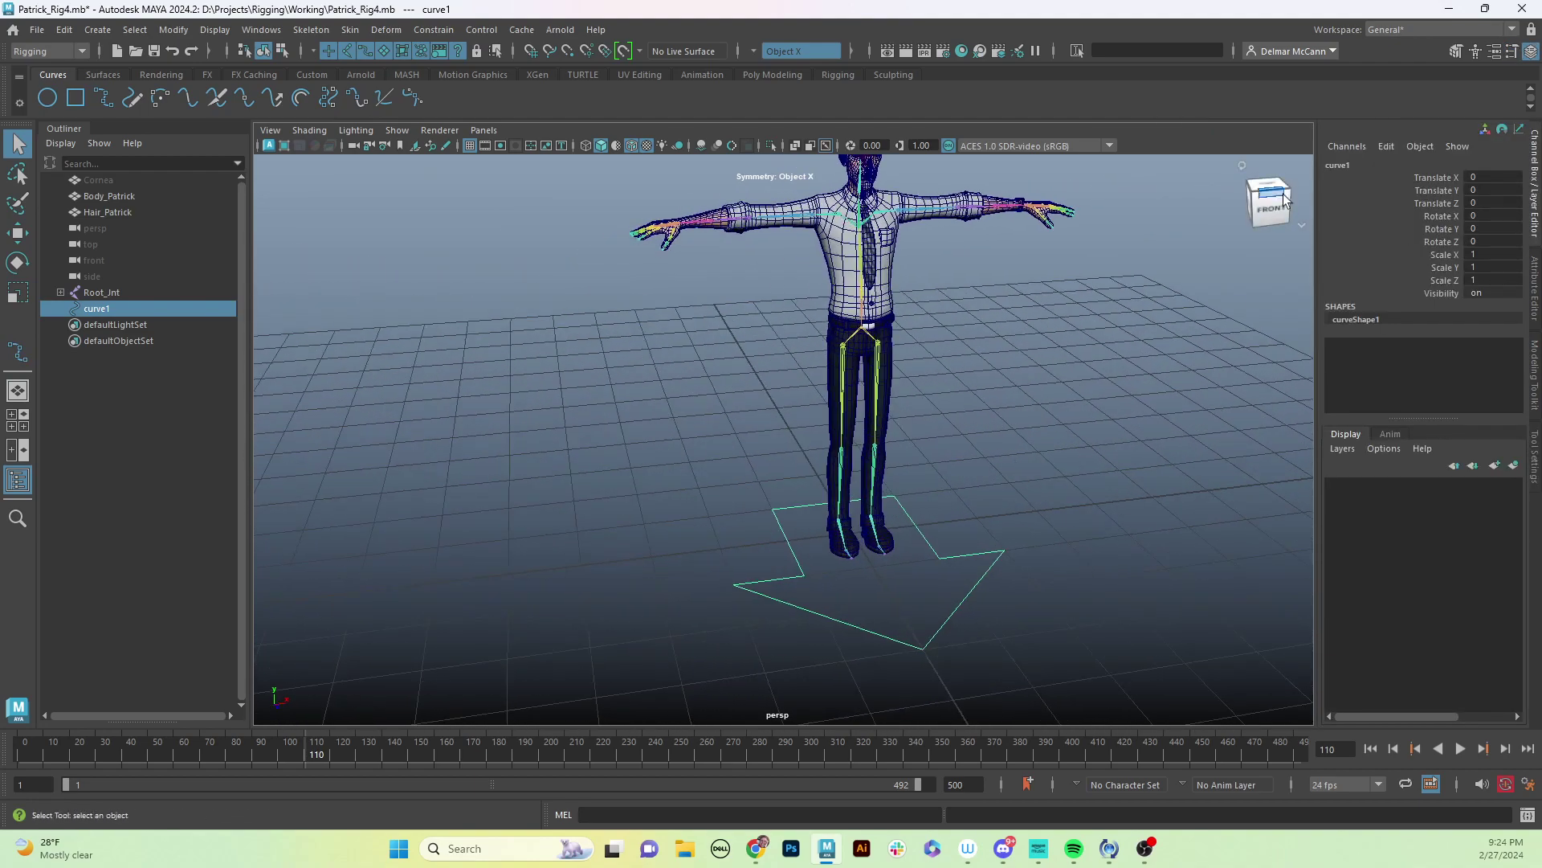
double_click(1375, 165)
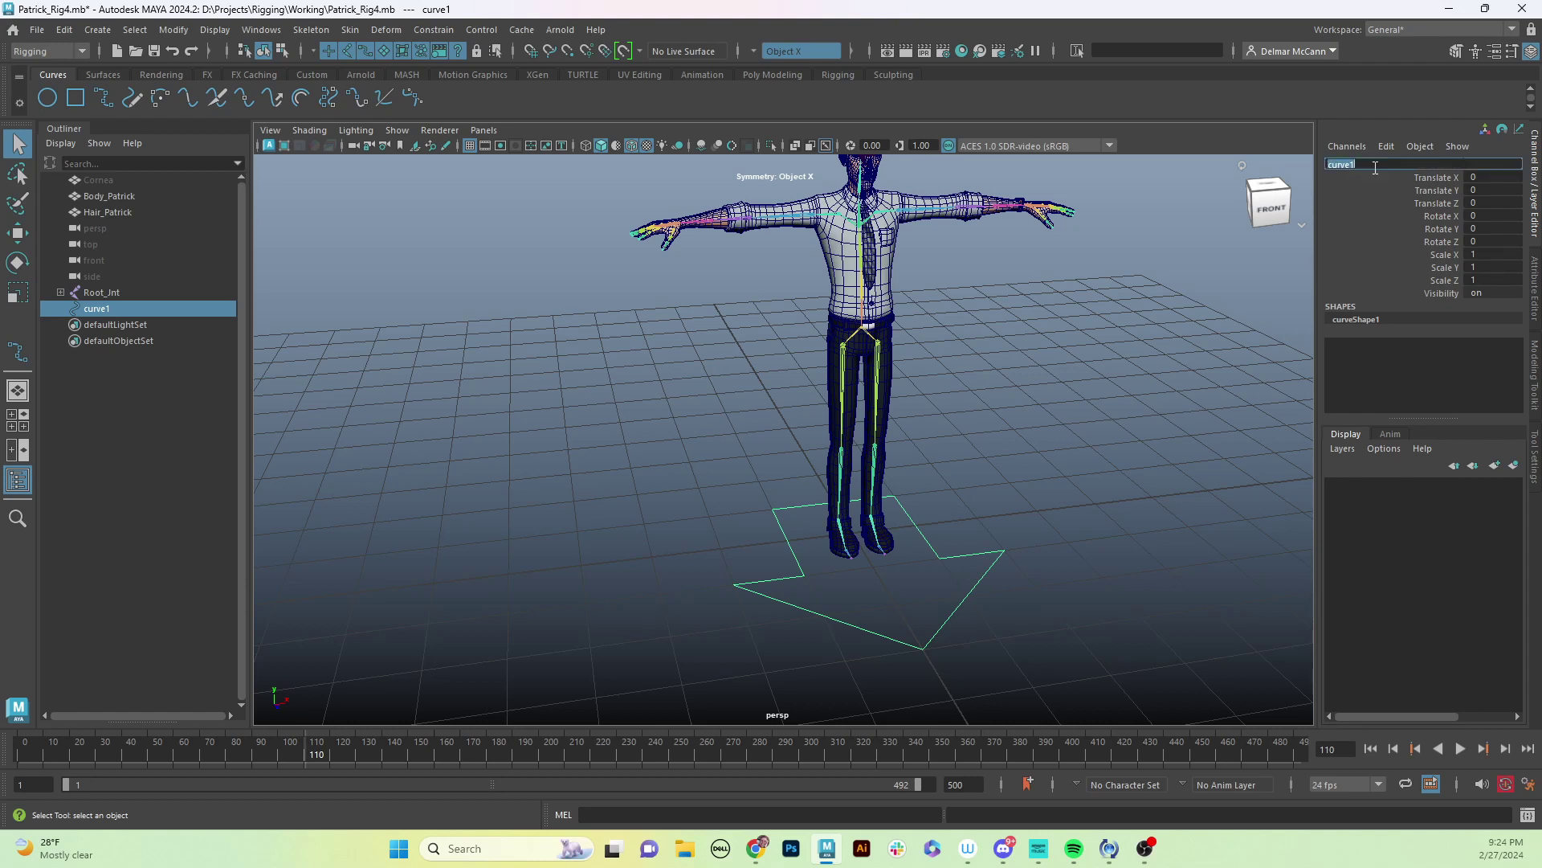
type("Global_C")
key("Return")
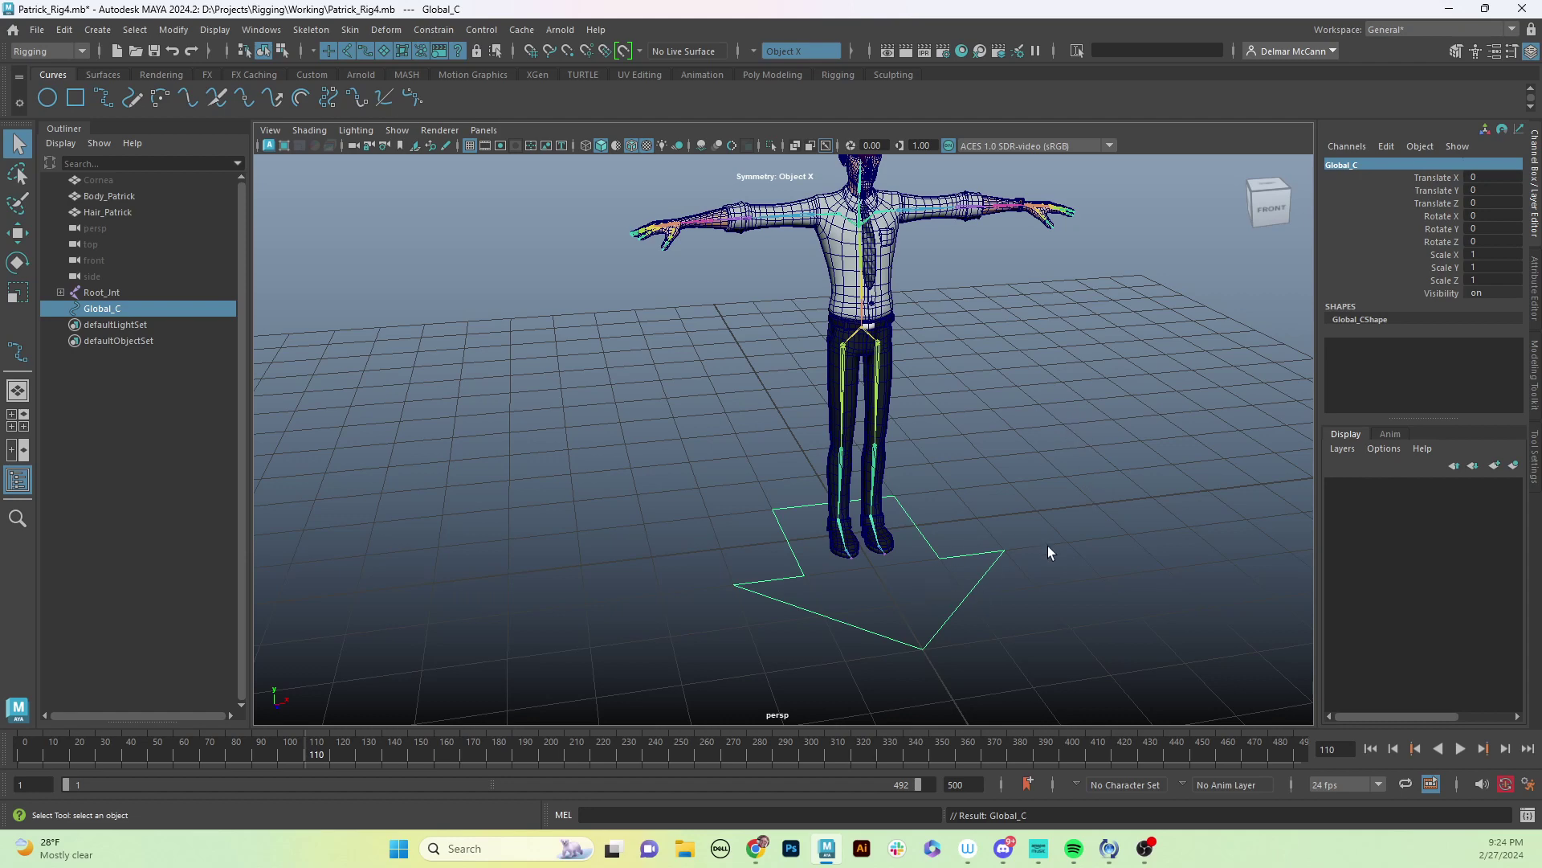
Select the Global_C arrow curve and open its Attribute Editor.
left_click_drag(1129, 582, 996, 588, "alt")
middle_click_drag(1020, 632, 1082, 486, "alt")
left_click_drag(1081, 486, 1034, 506, "alt")
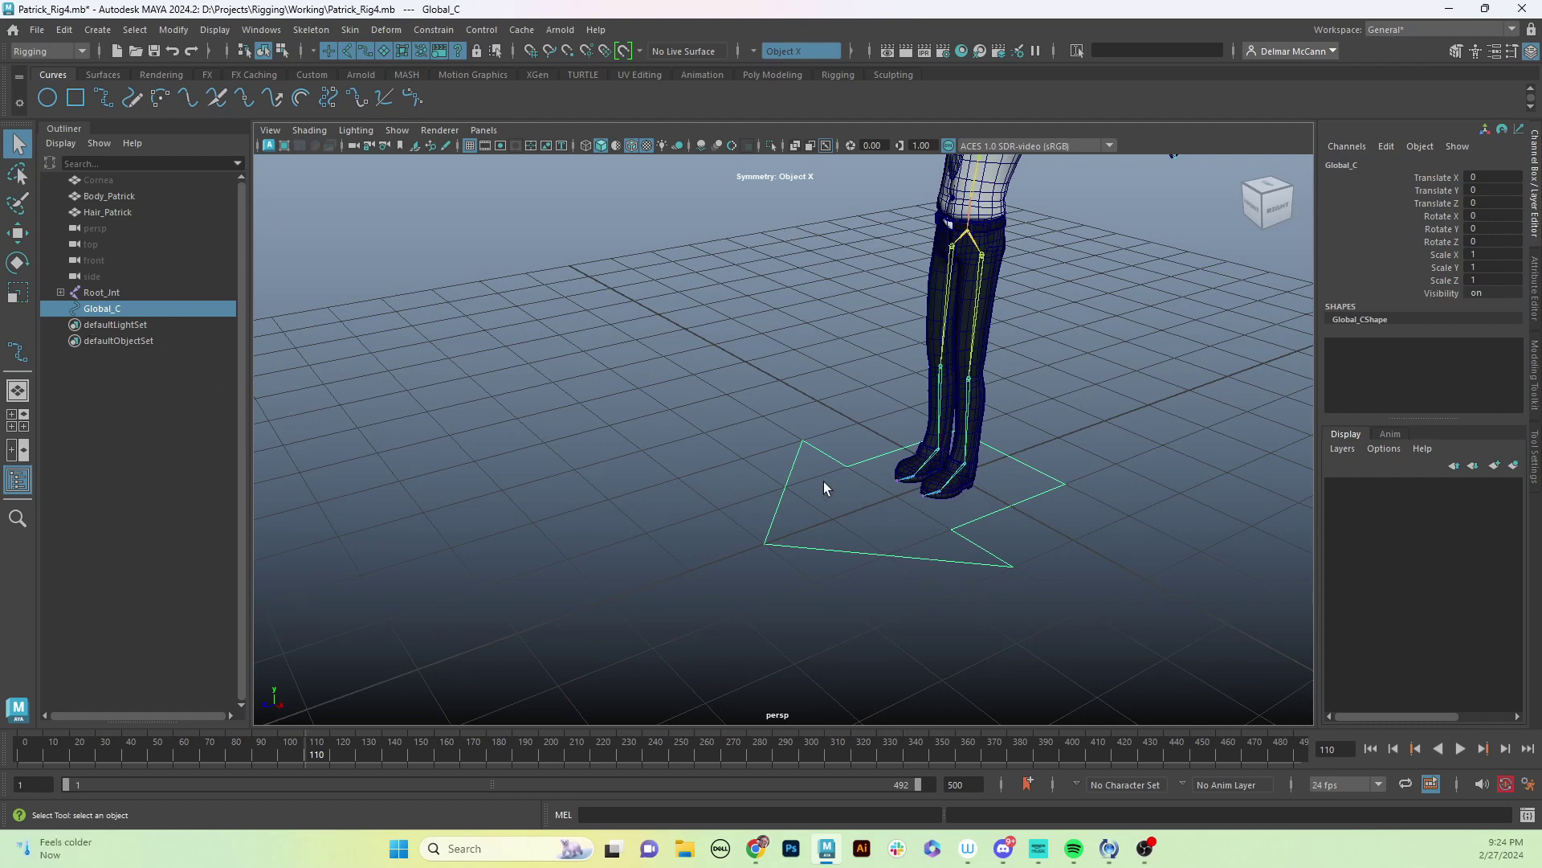
left_click_drag(792, 478, 924, 476, "alt")
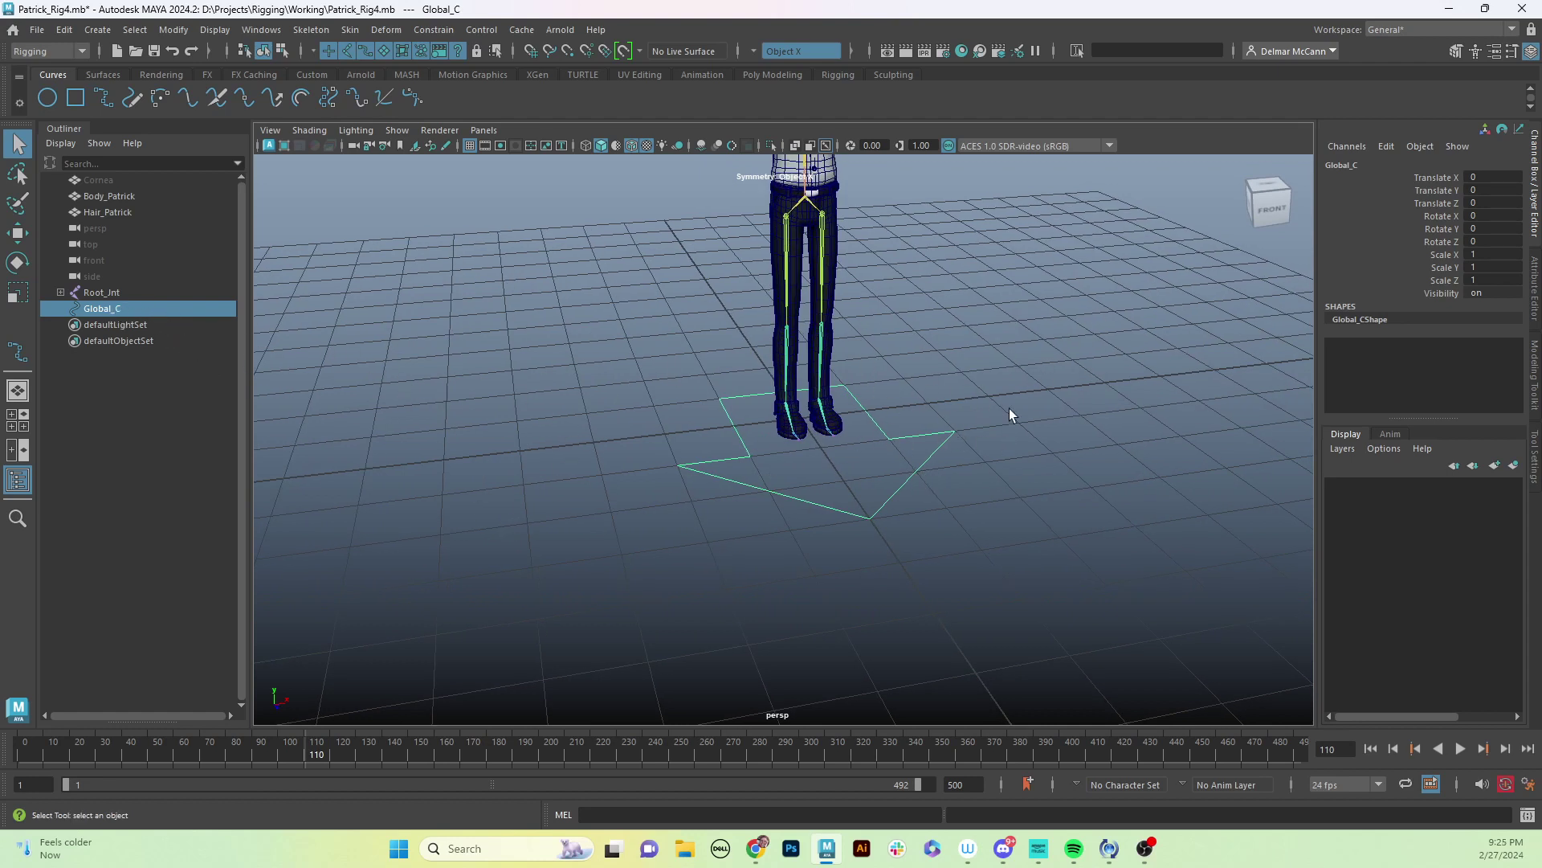
left_click_drag(913, 335, 1005, 403, "alt")
left_click(1025, 480)
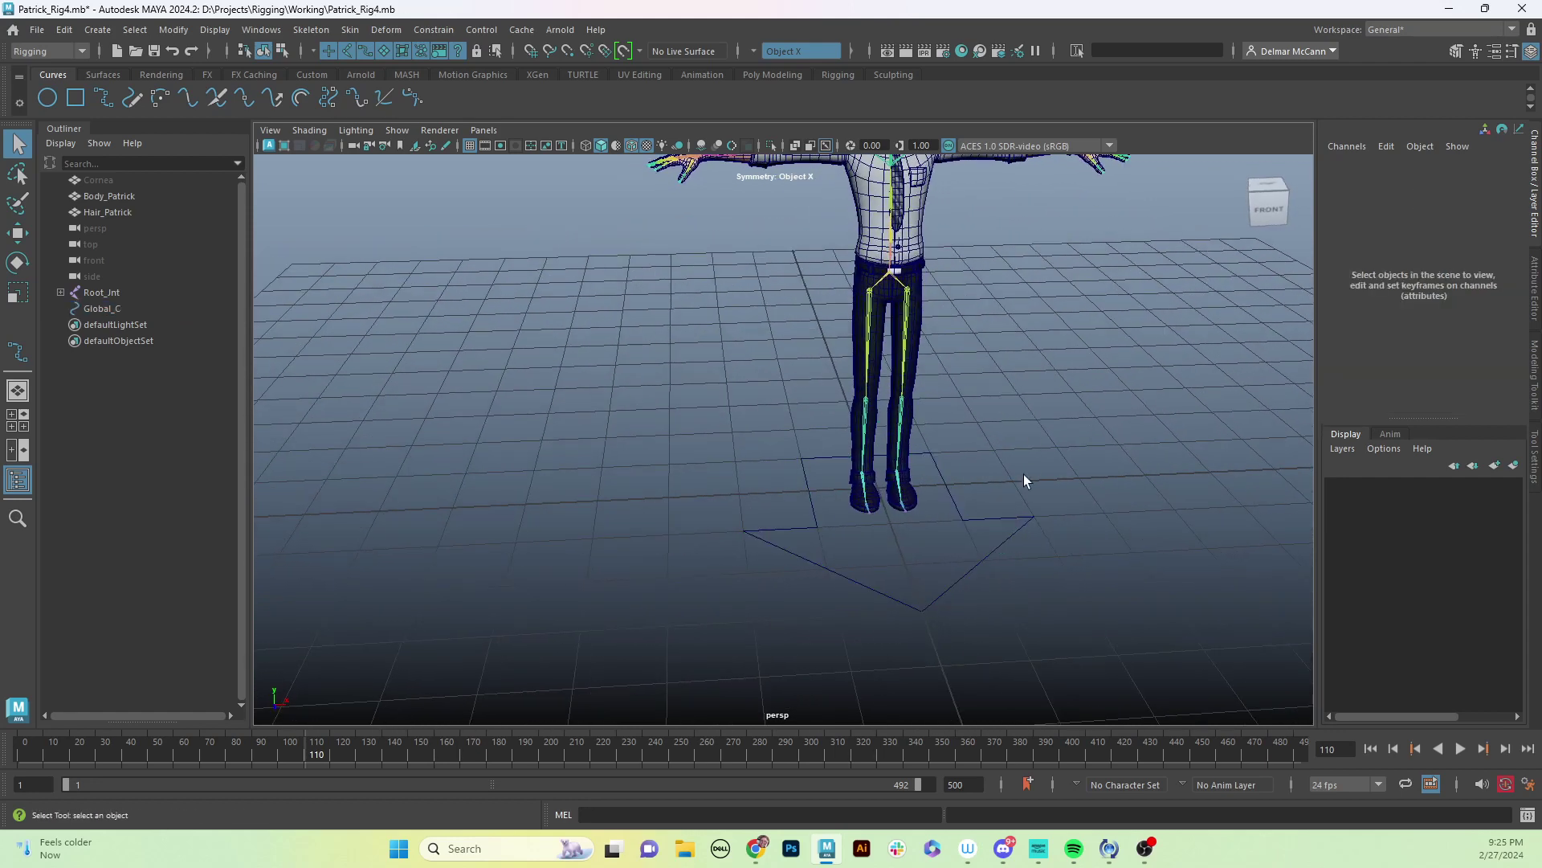
left_click(1006, 522)
left_click(844, 520)
left_click_drag(1104, 469, 1043, 603, "alt")
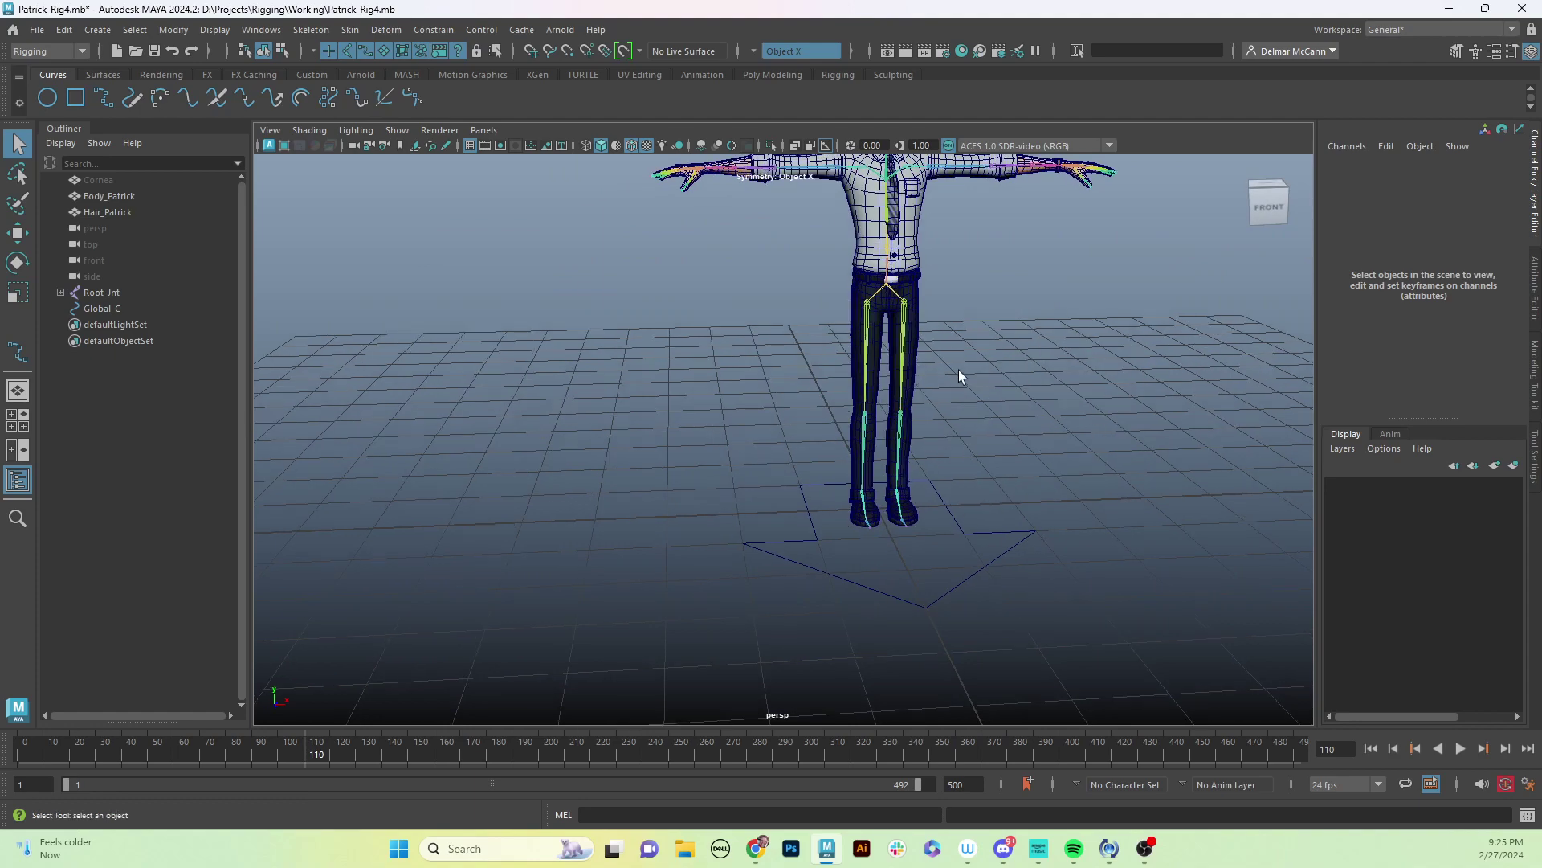
left_click_drag(957, 370, 1008, 405, "alt")
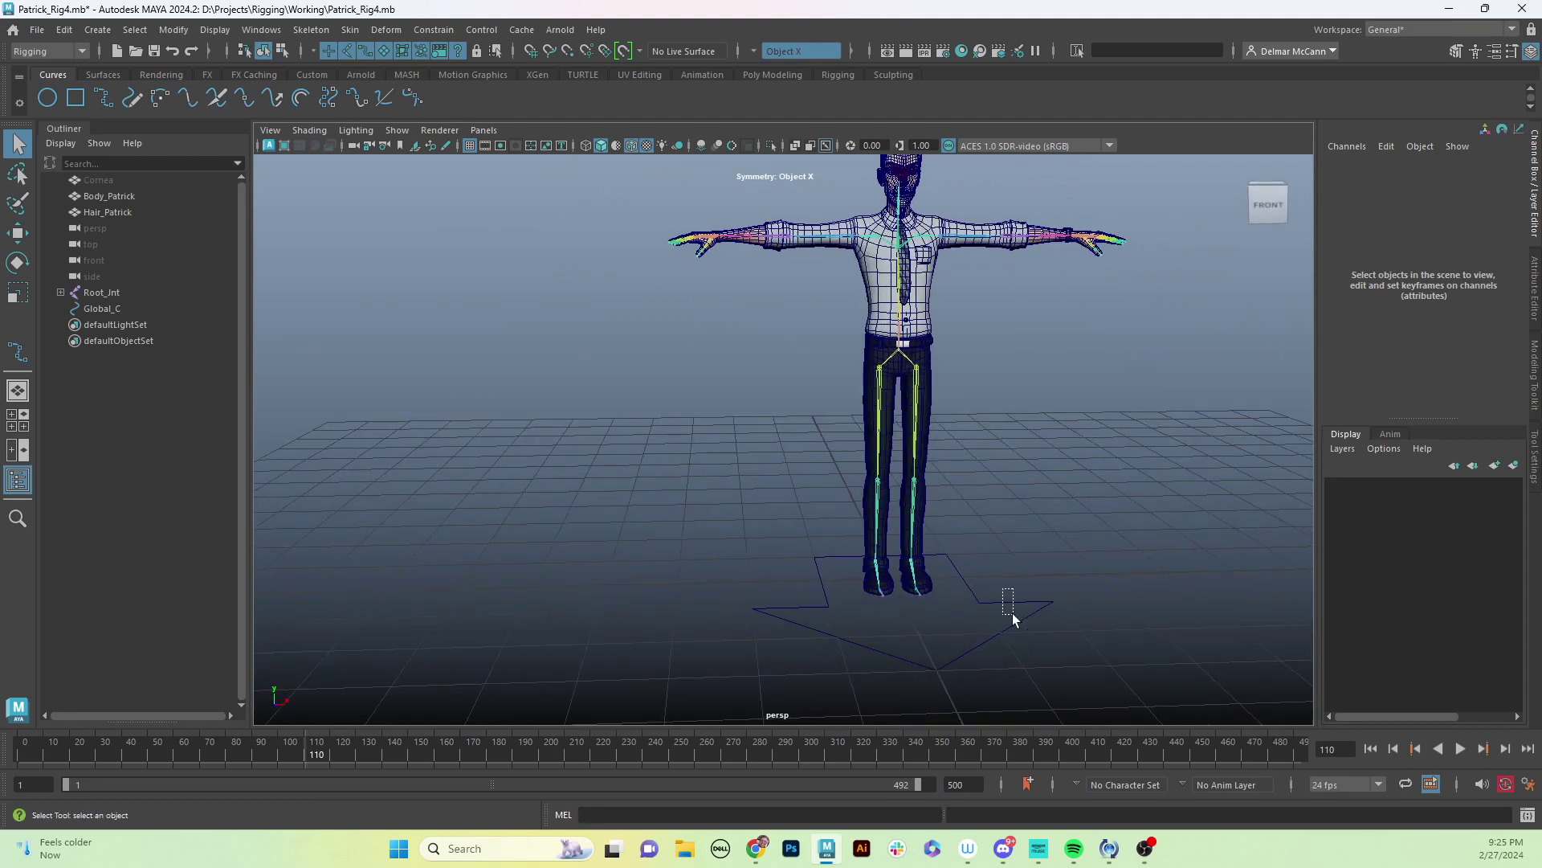
left_click_drag(1012, 613, 1012, 615)
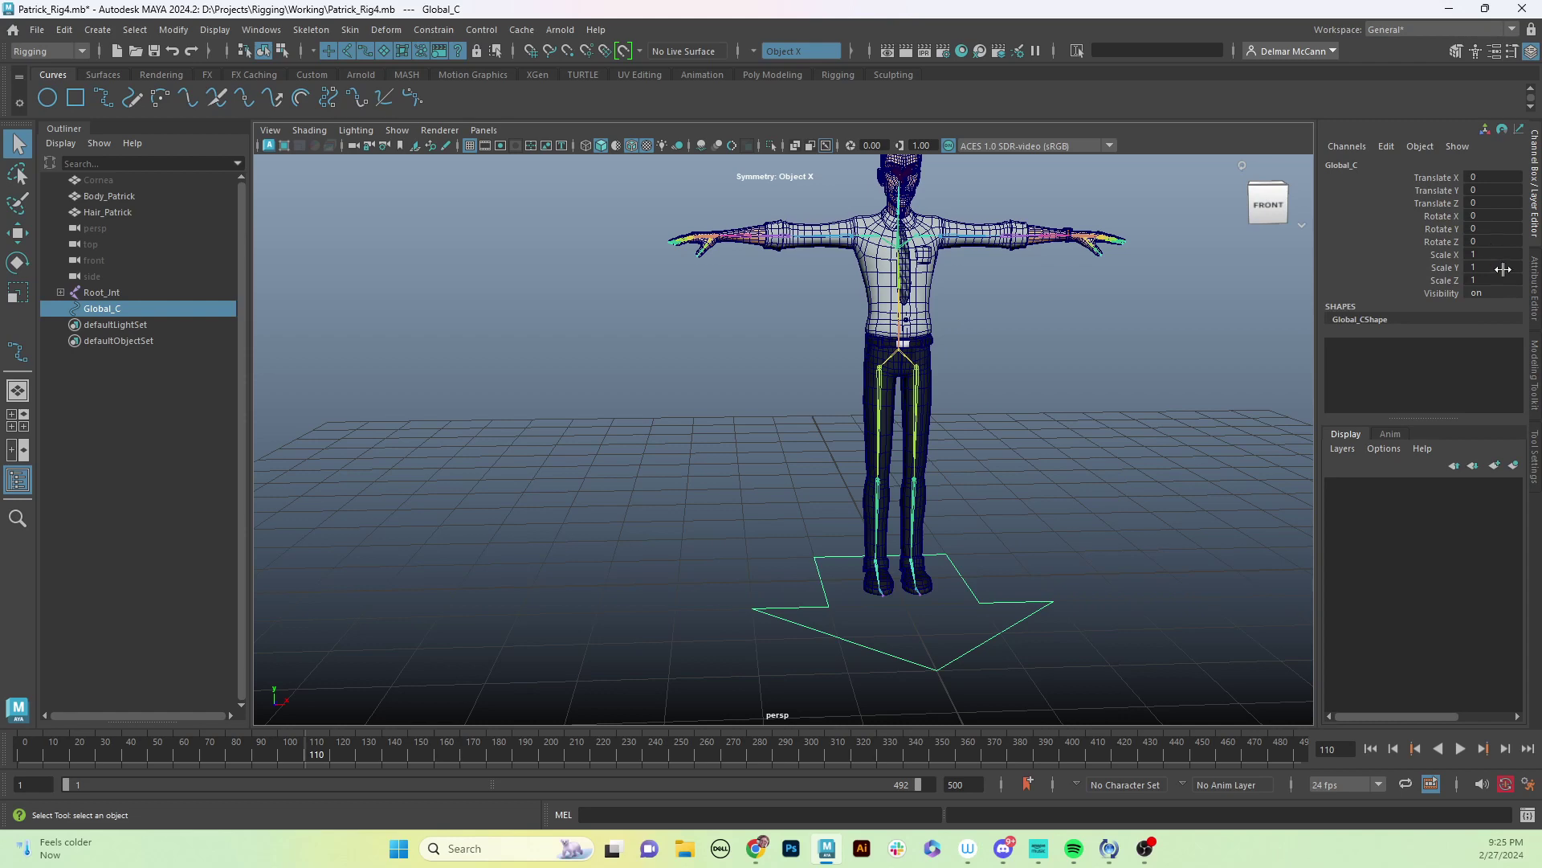
left_click(1536, 303)
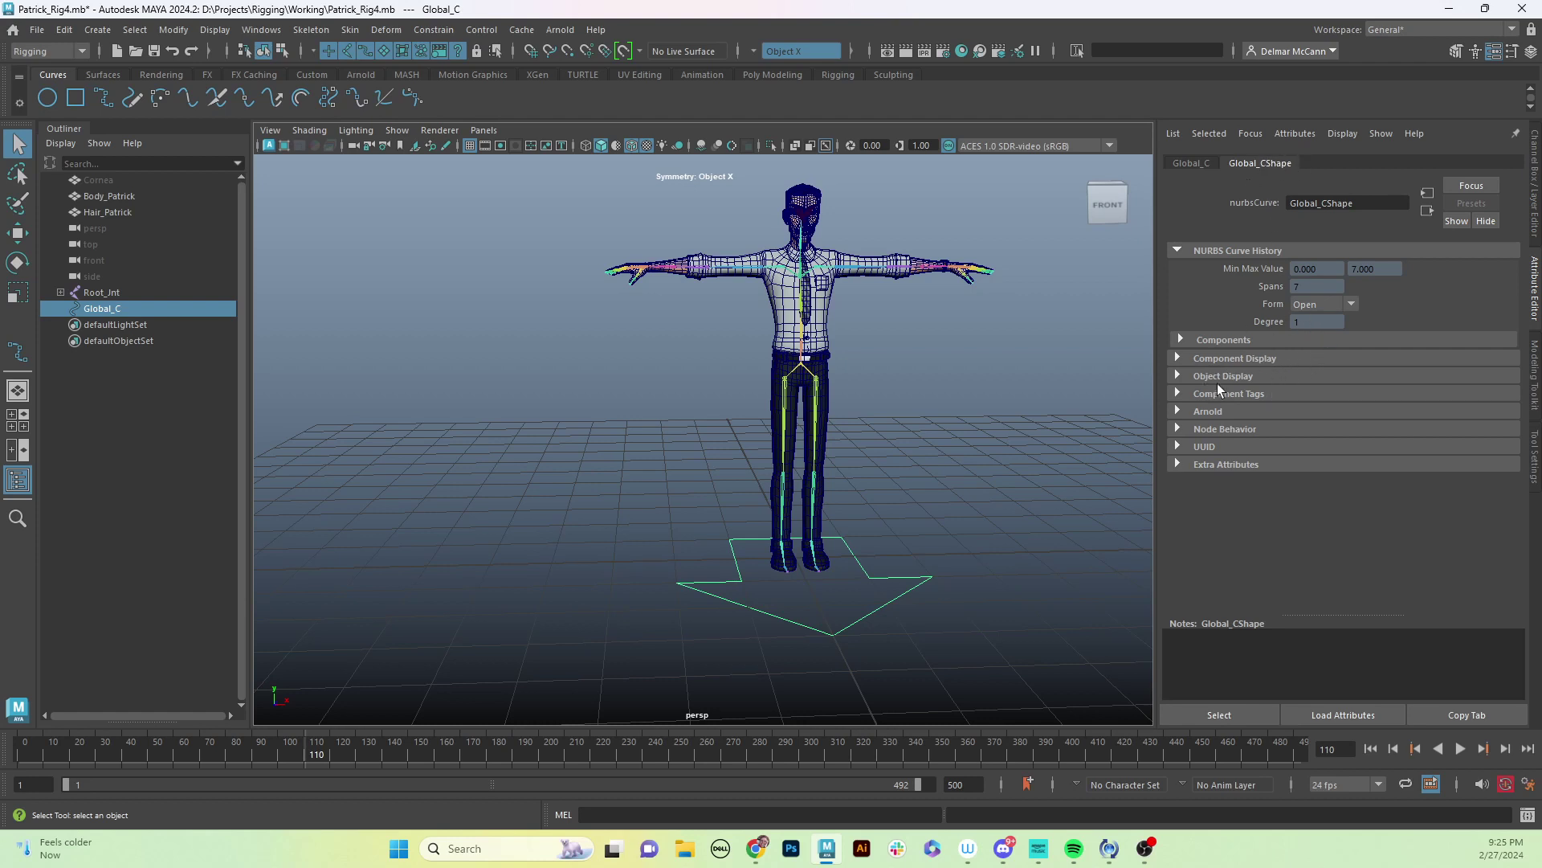
Enable drawing overrides on Global_CShape and set its index colour to purple.
left_click(1177, 376)
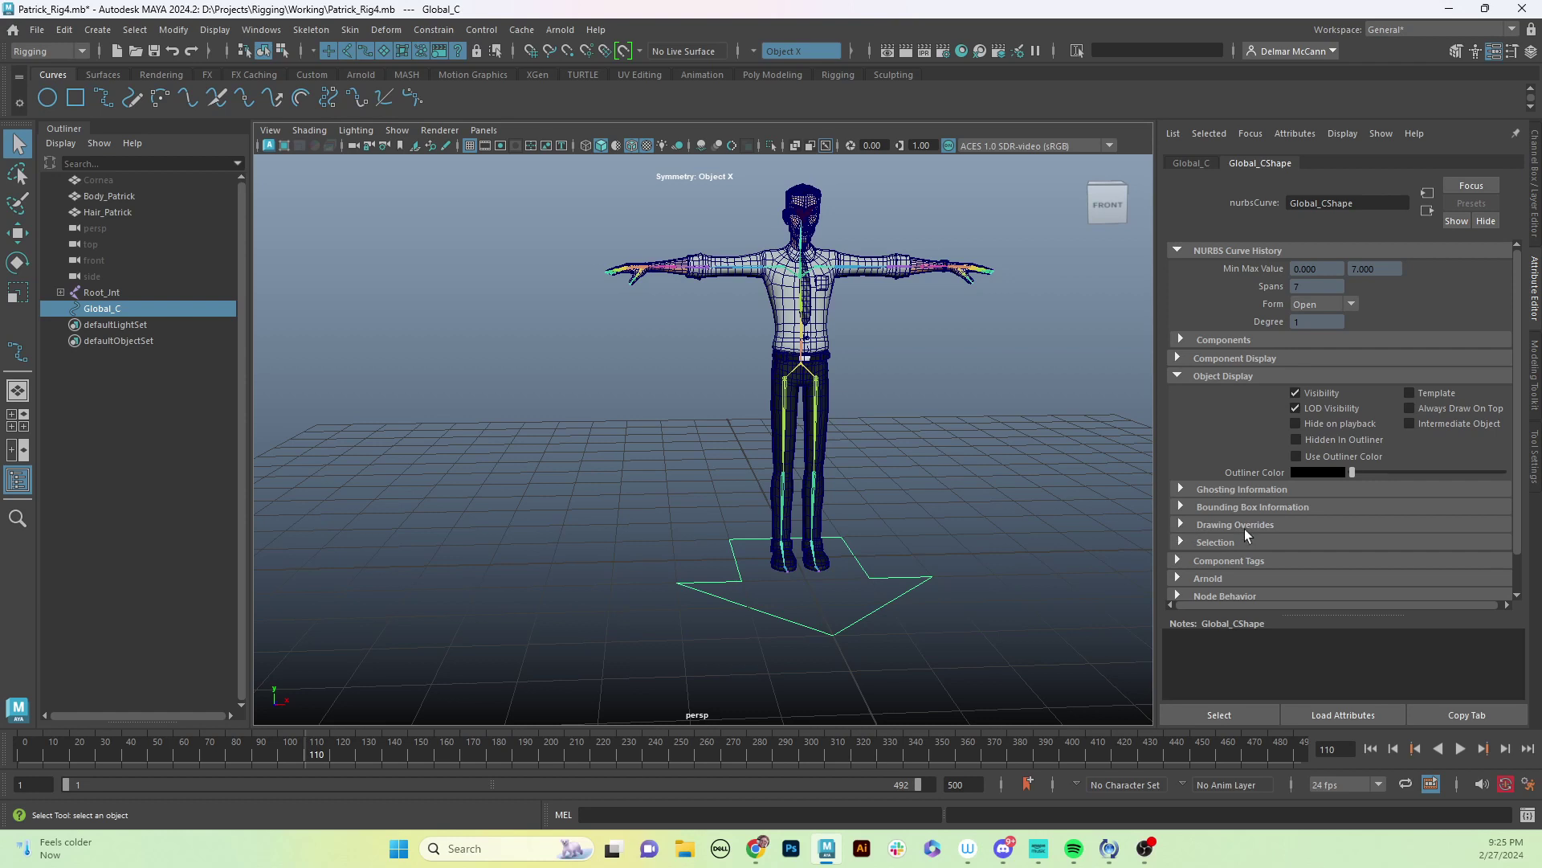
left_click(1180, 525)
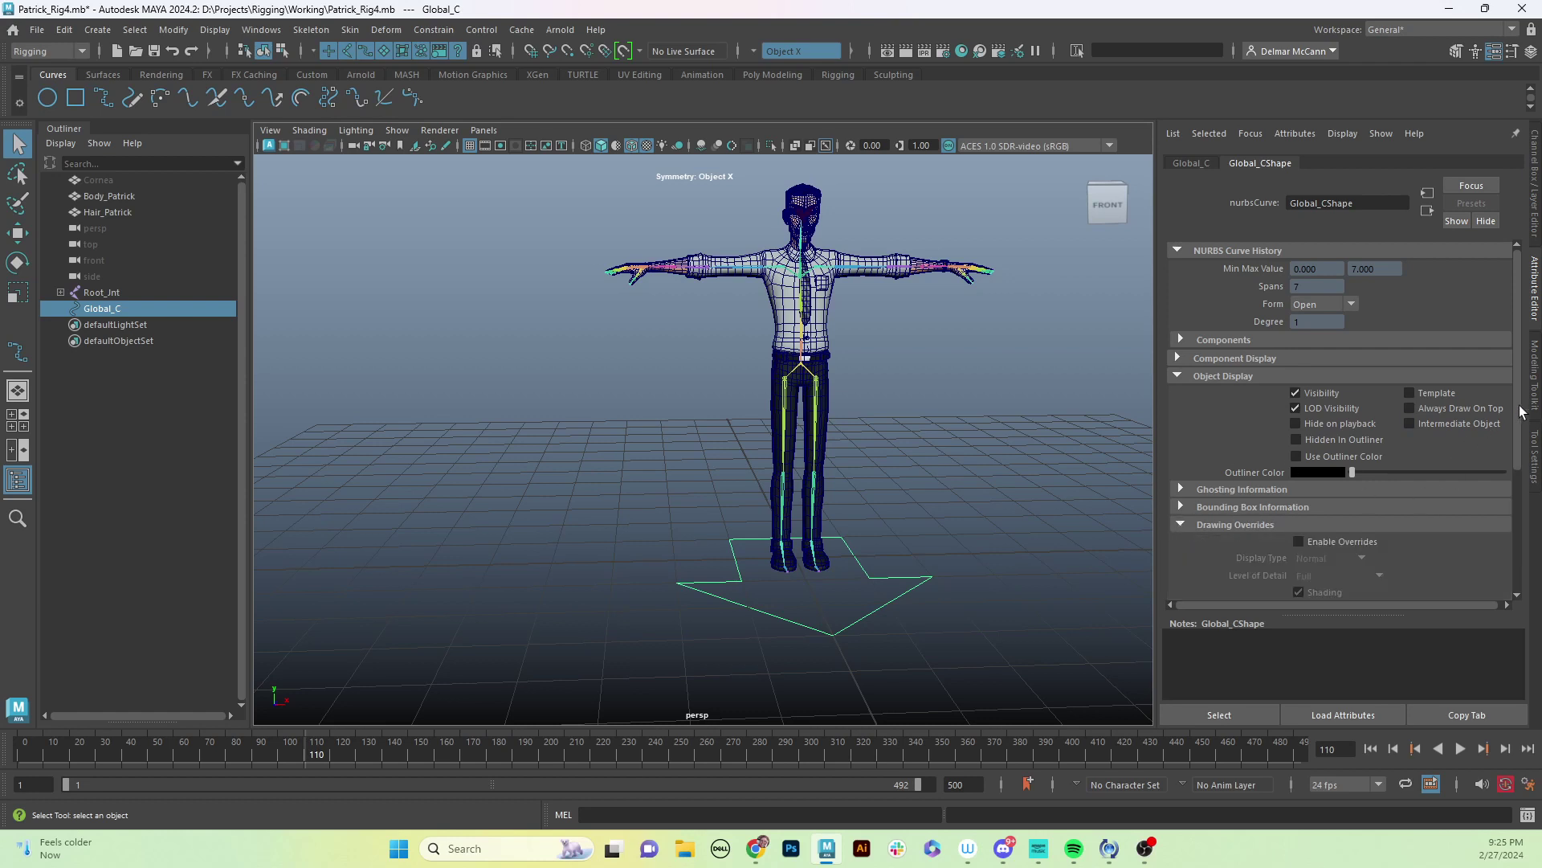
scroll(1350, 434, "down", 5)
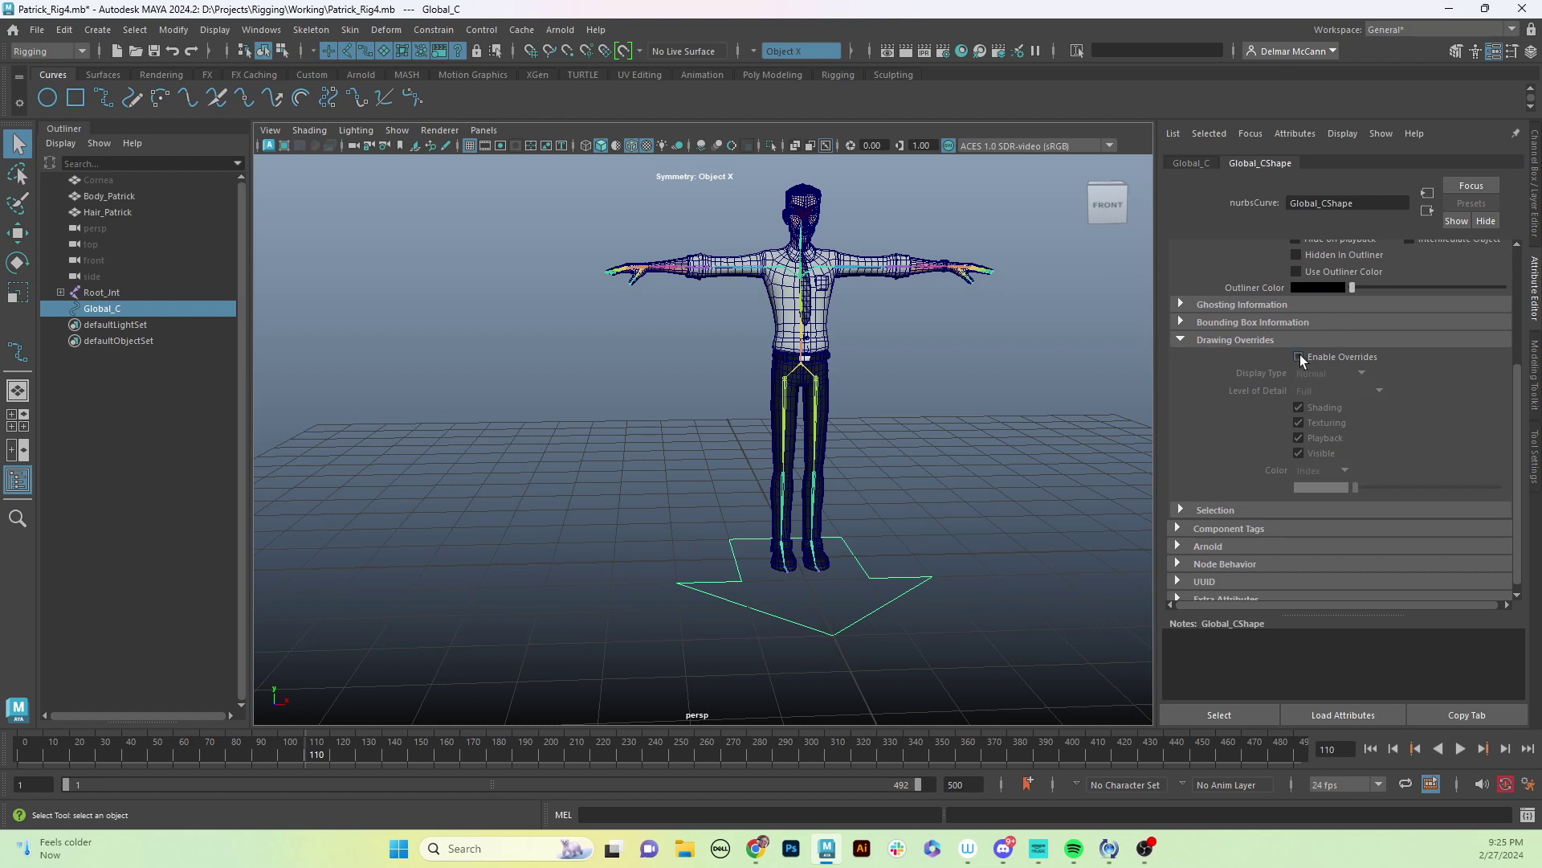
left_click(1300, 355)
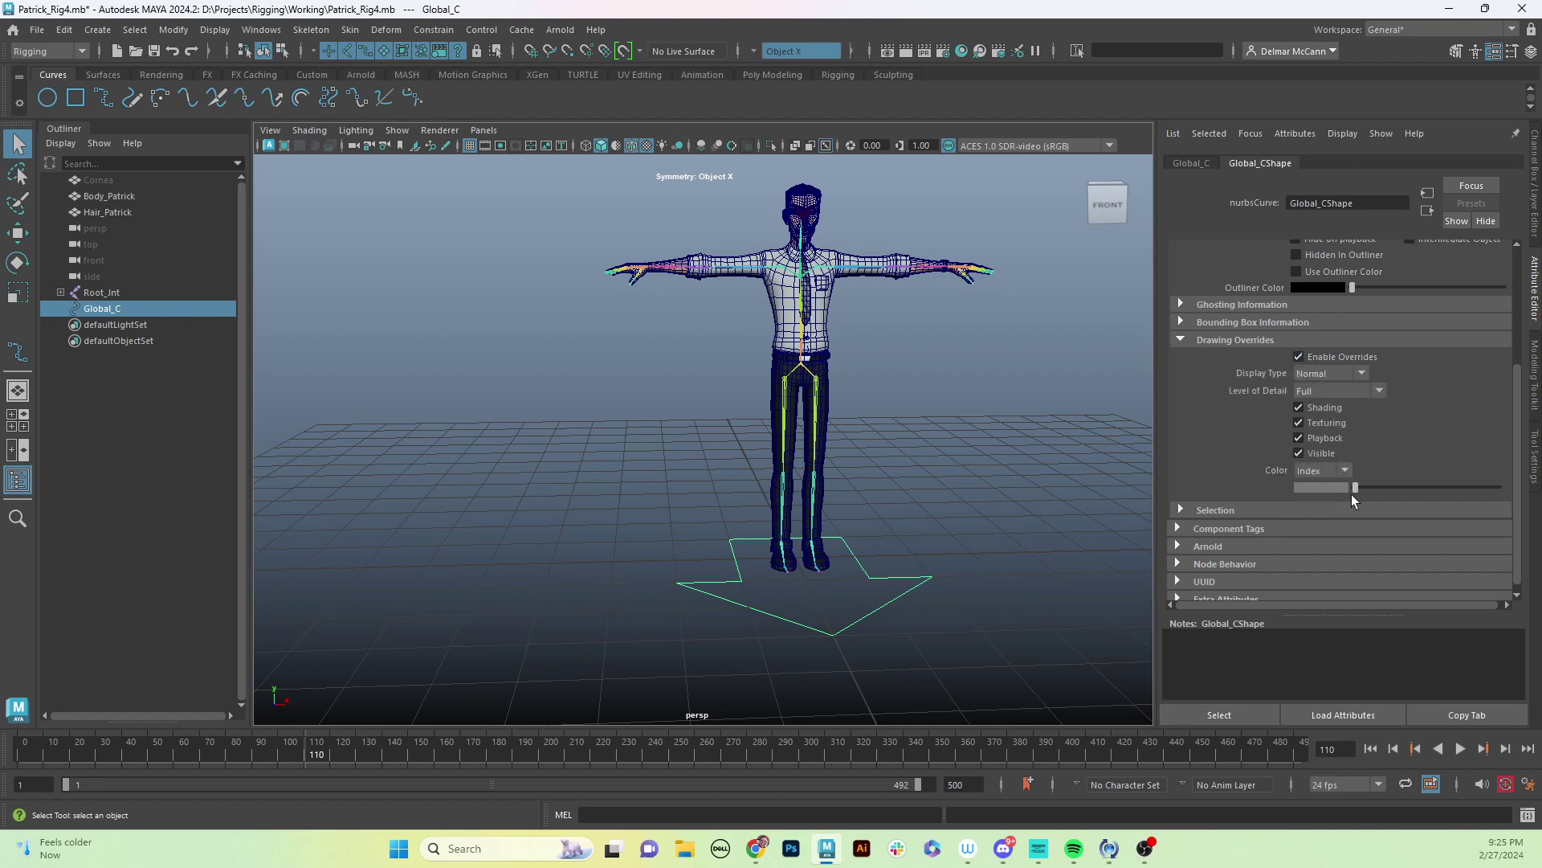
left_click_drag(1356, 487, 1499, 485)
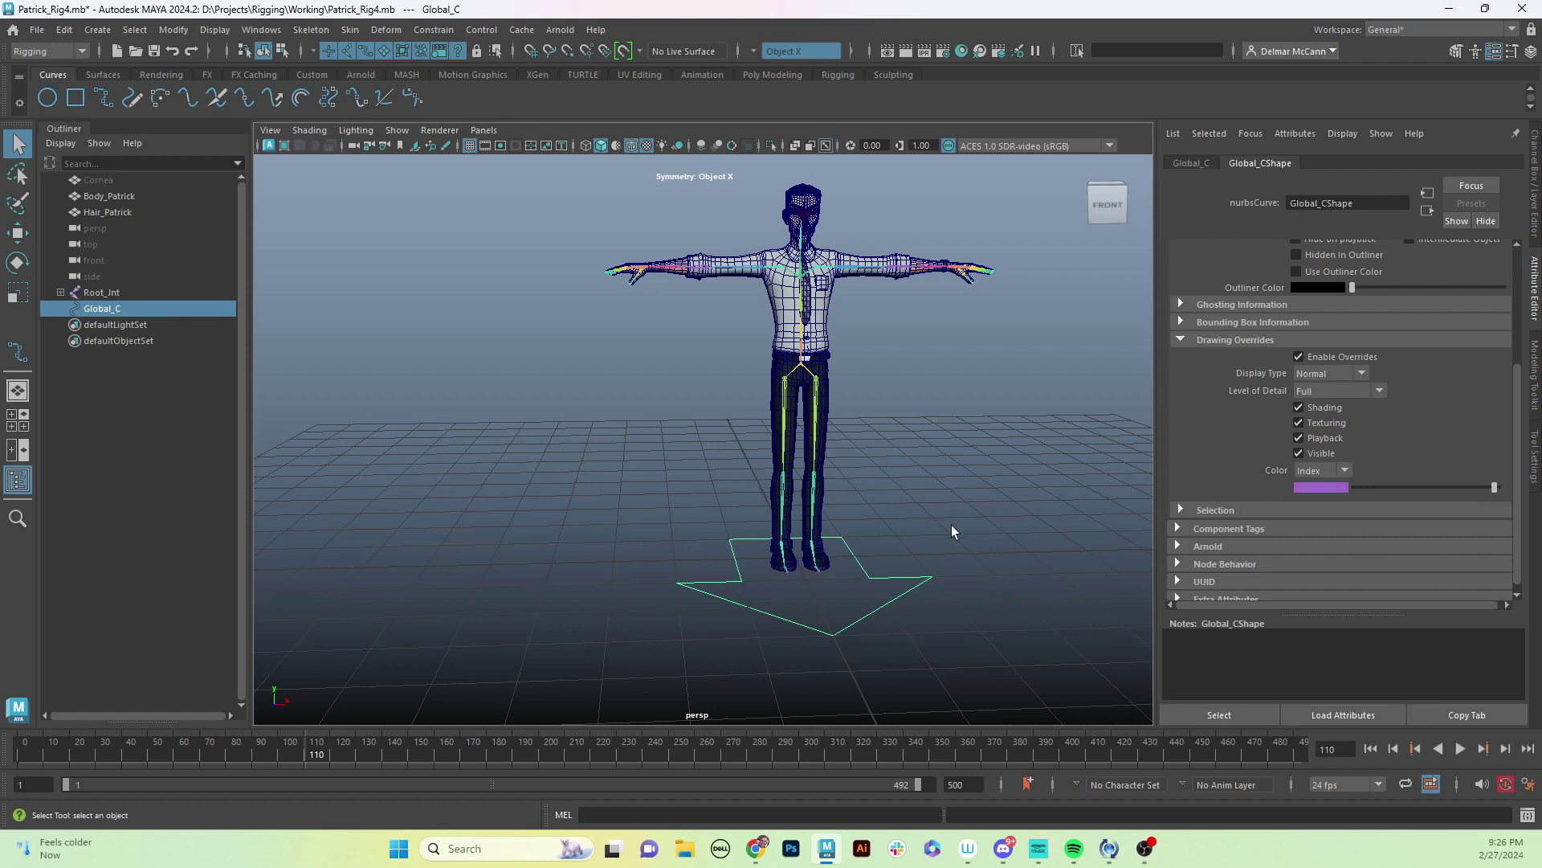
left_click_drag(952, 524, 951, 488, "alt")
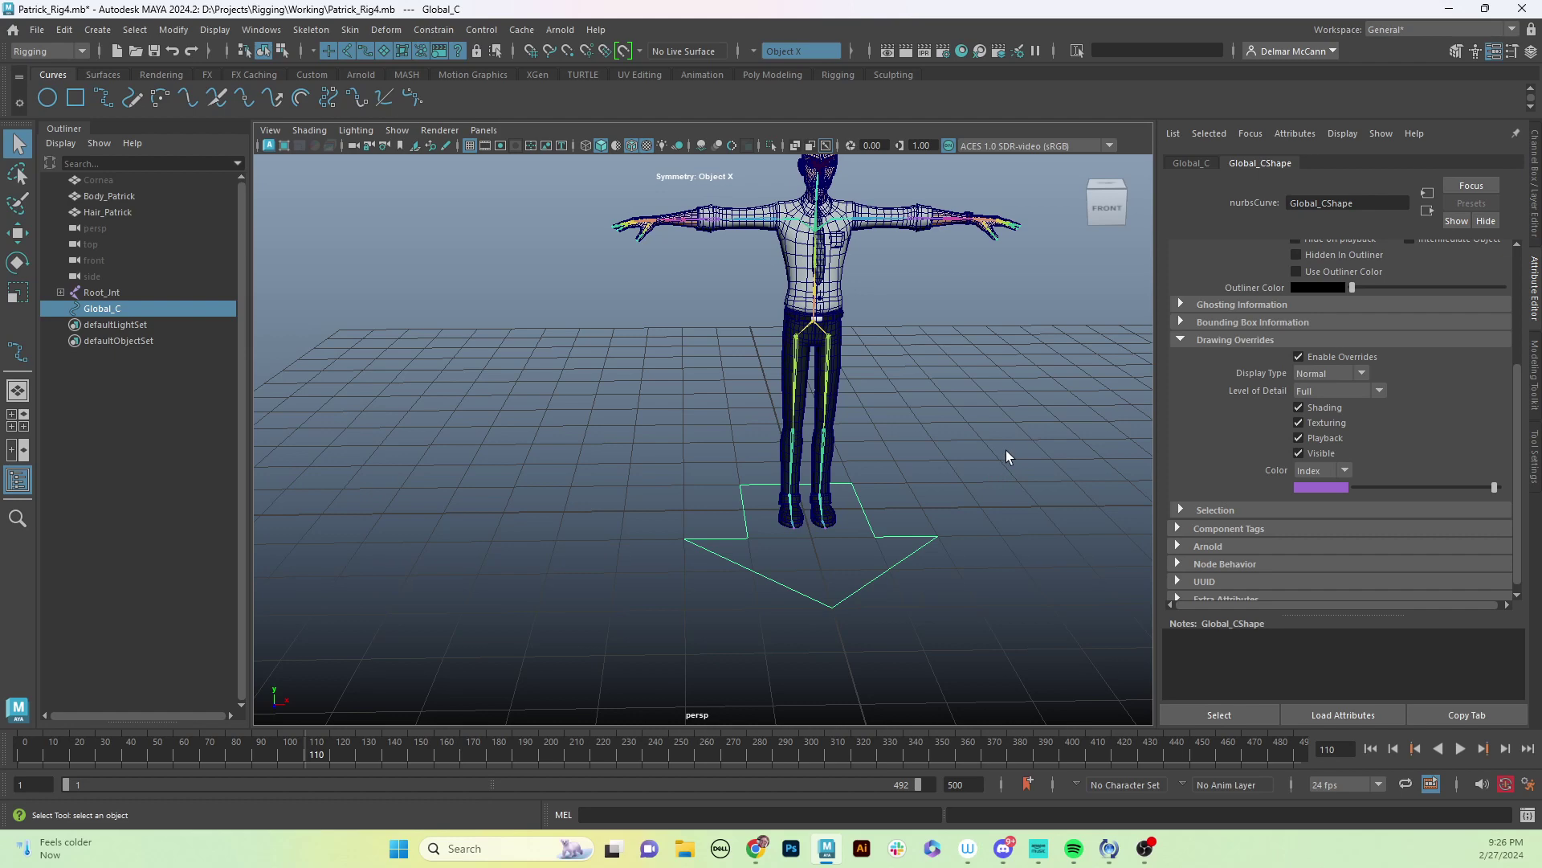
left_click(947, 484)
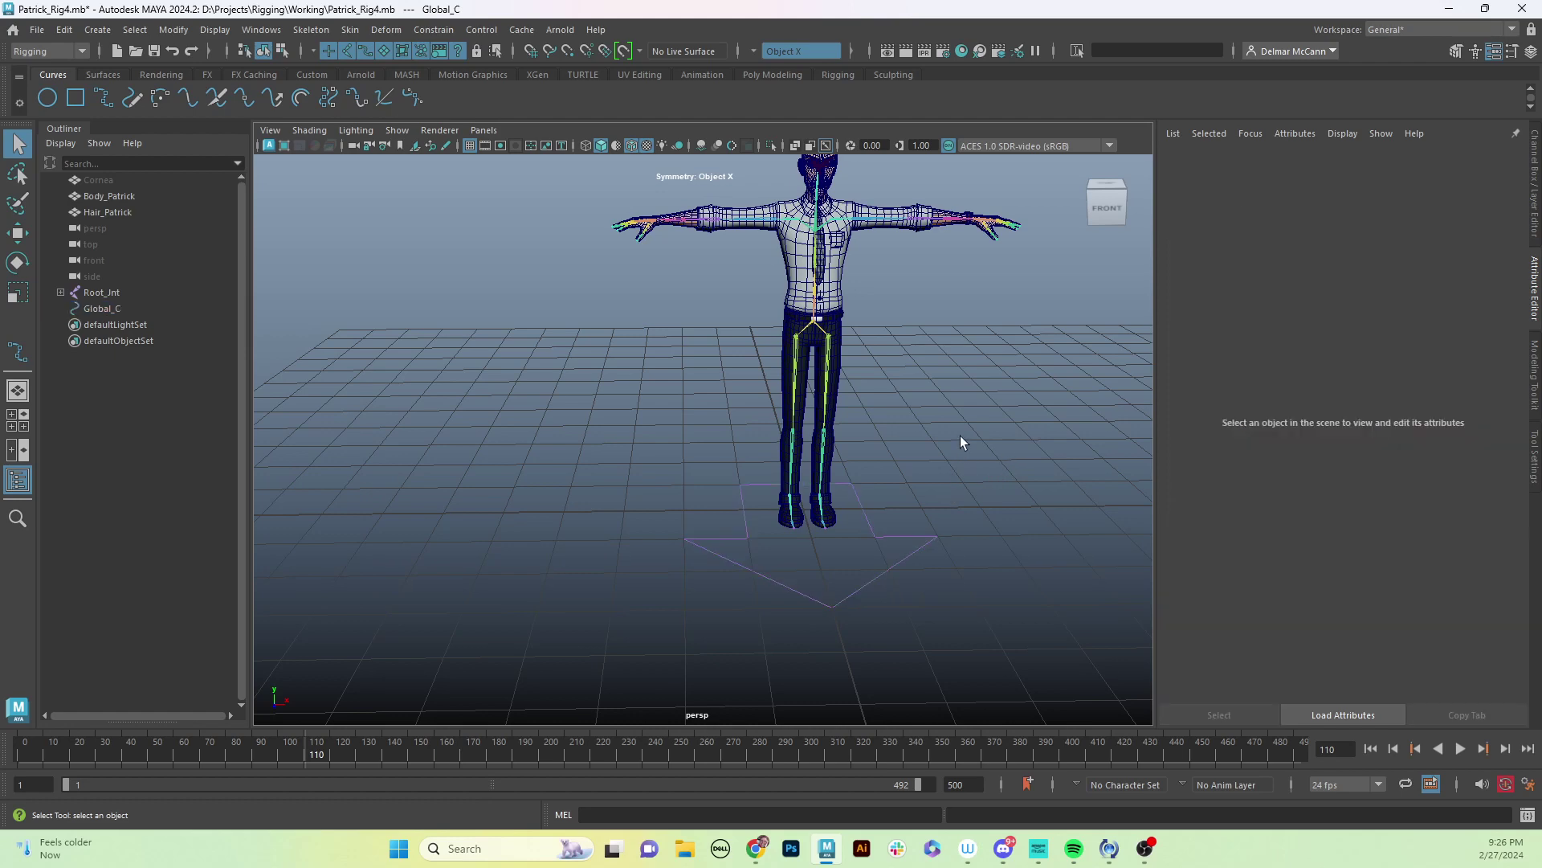
Switch to the Channel Box/Layer Editor and frame the character's torso and legs front-on.
left_click_drag(903, 589, 870, 563, "alt")
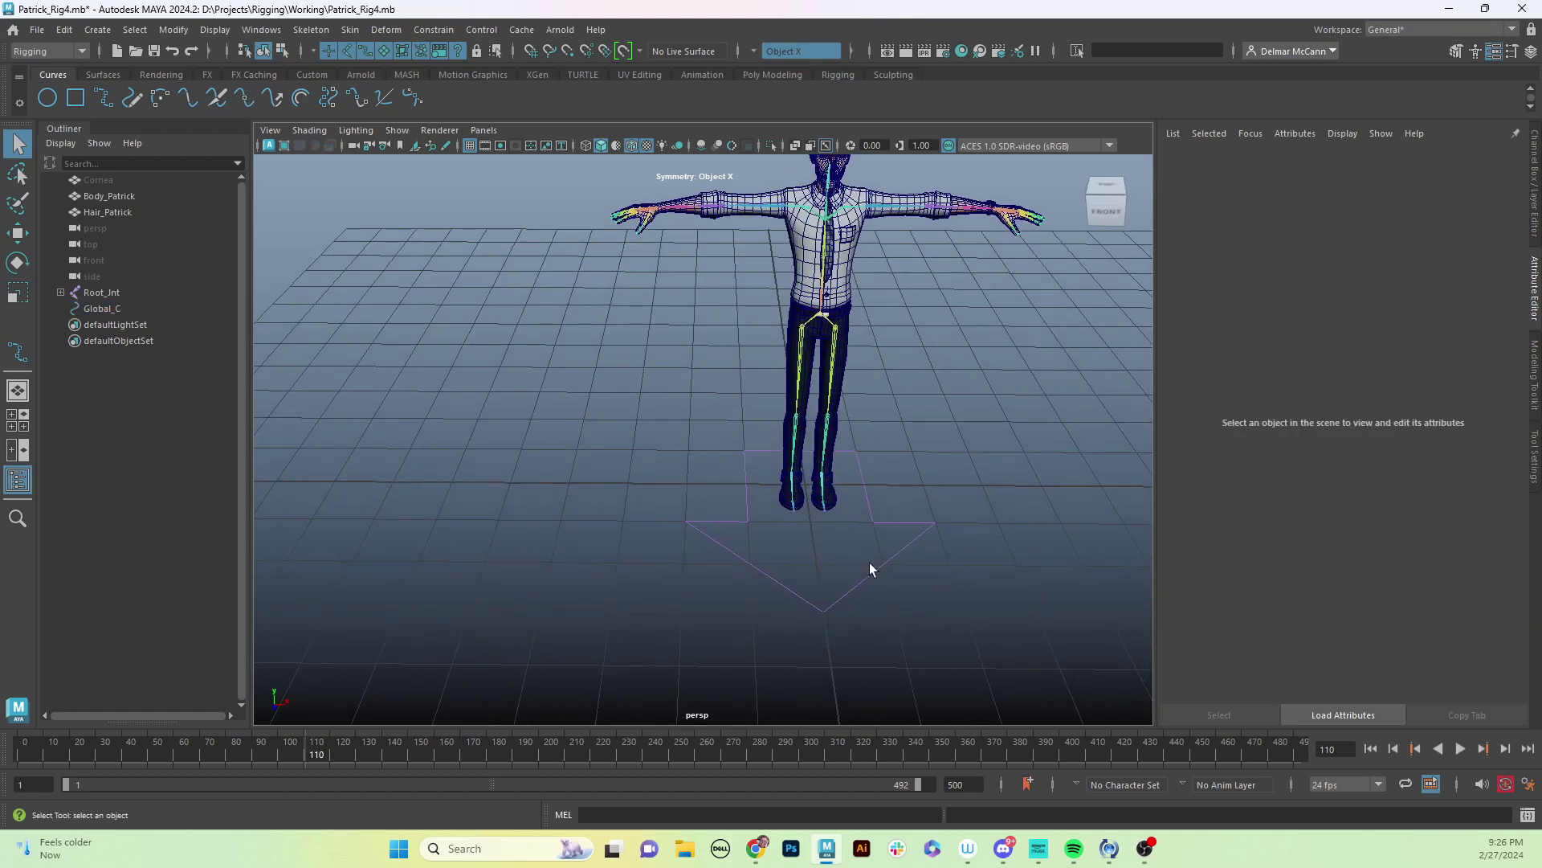
left_click(1536, 175)
left_click_drag(1058, 516, 1092, 458, "alt")
right_click_drag(1092, 458, 1074, 430, "alt")
left_click_drag(1074, 430, 1081, 378, "alt")
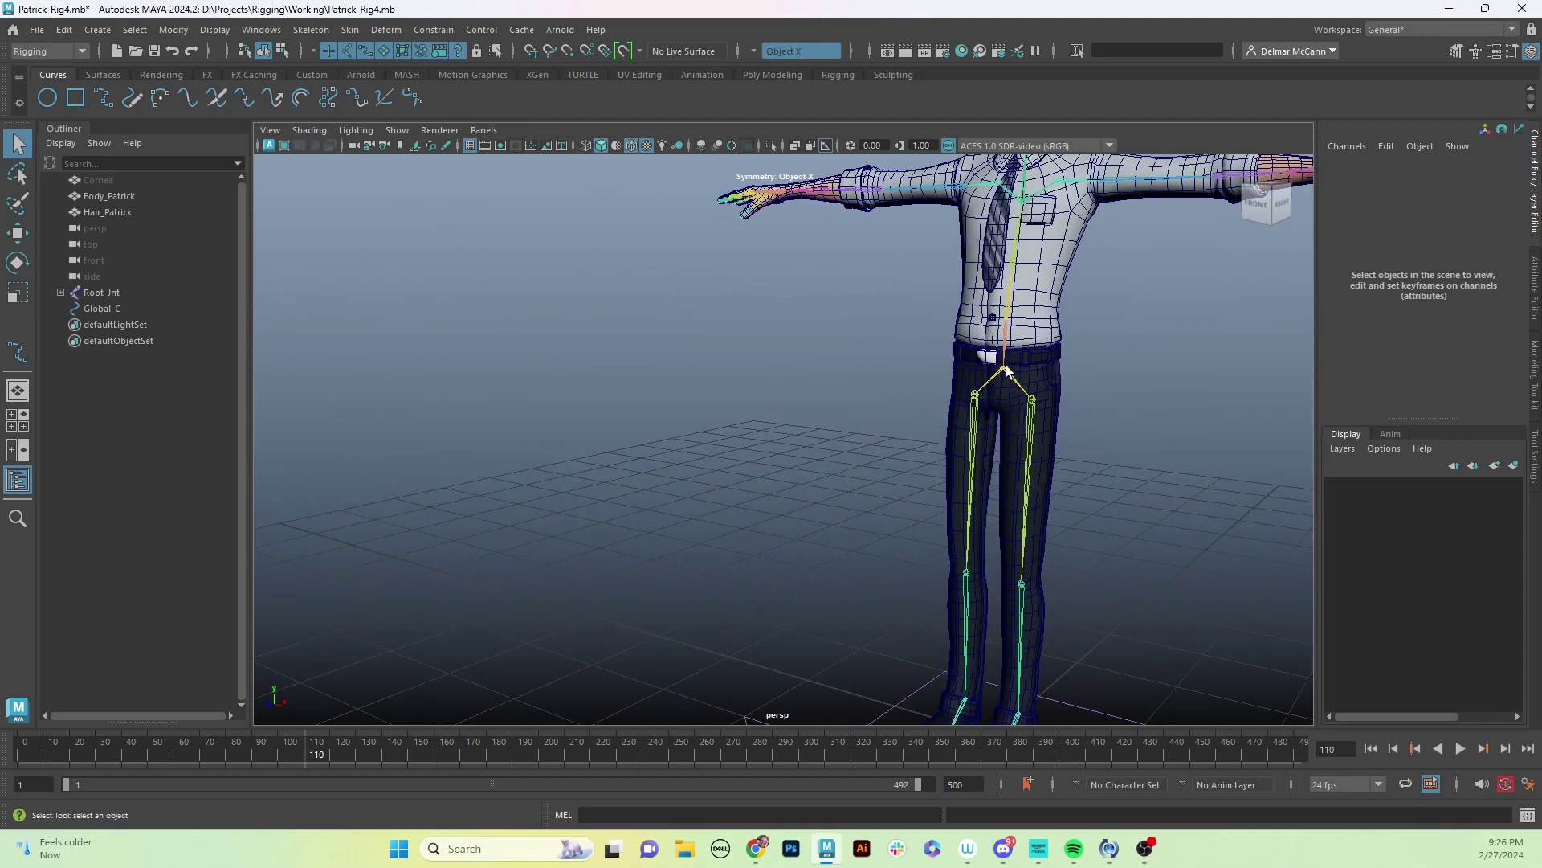
middle_click_drag(1007, 371, 1010, 504, "alt")
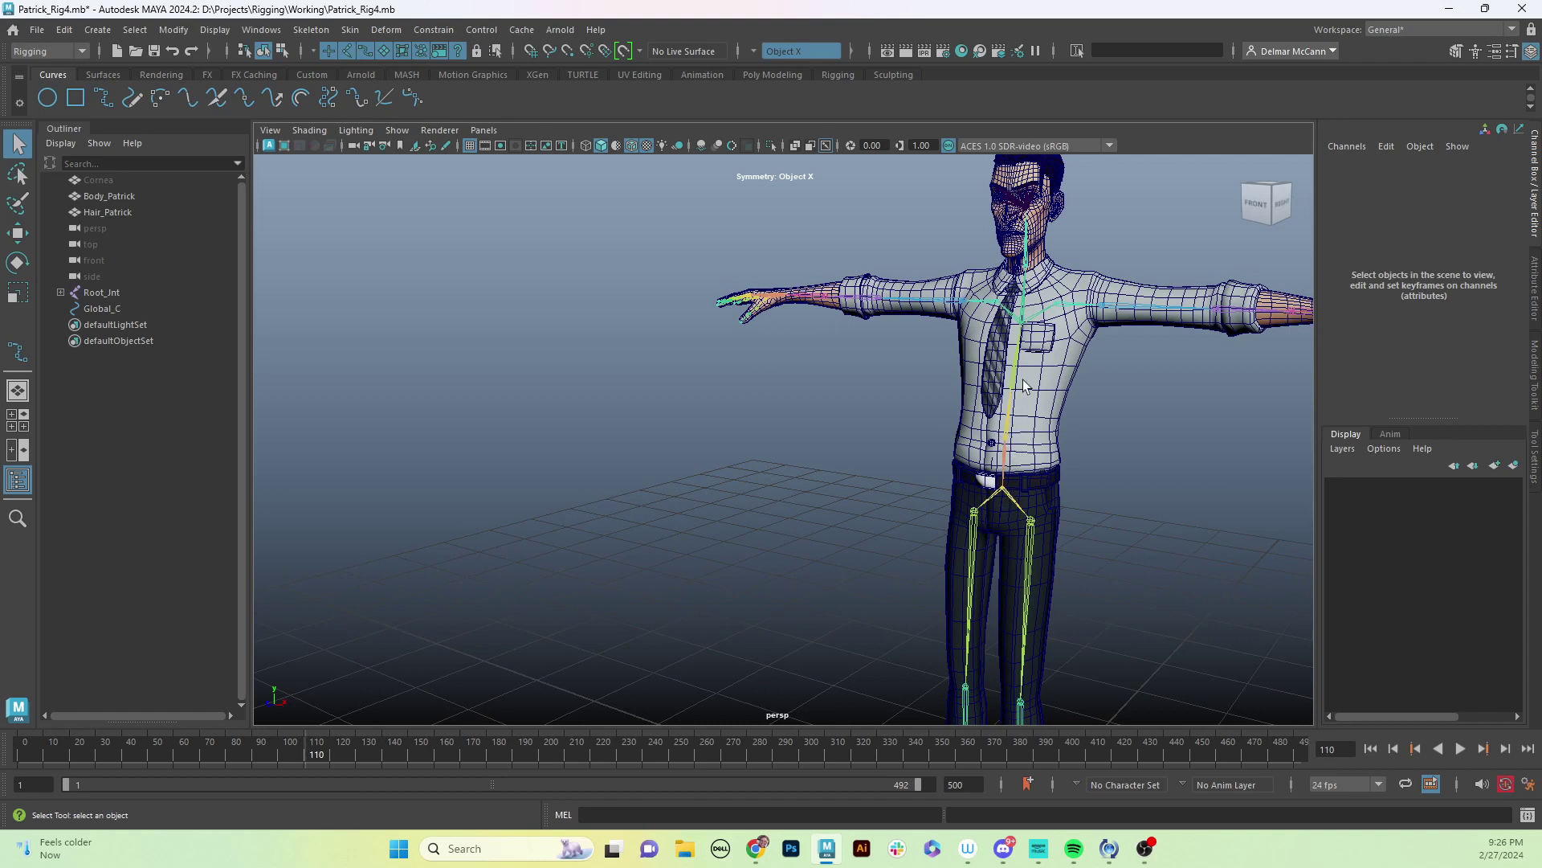
left_click_drag(1033, 389, 1052, 408, "alt")
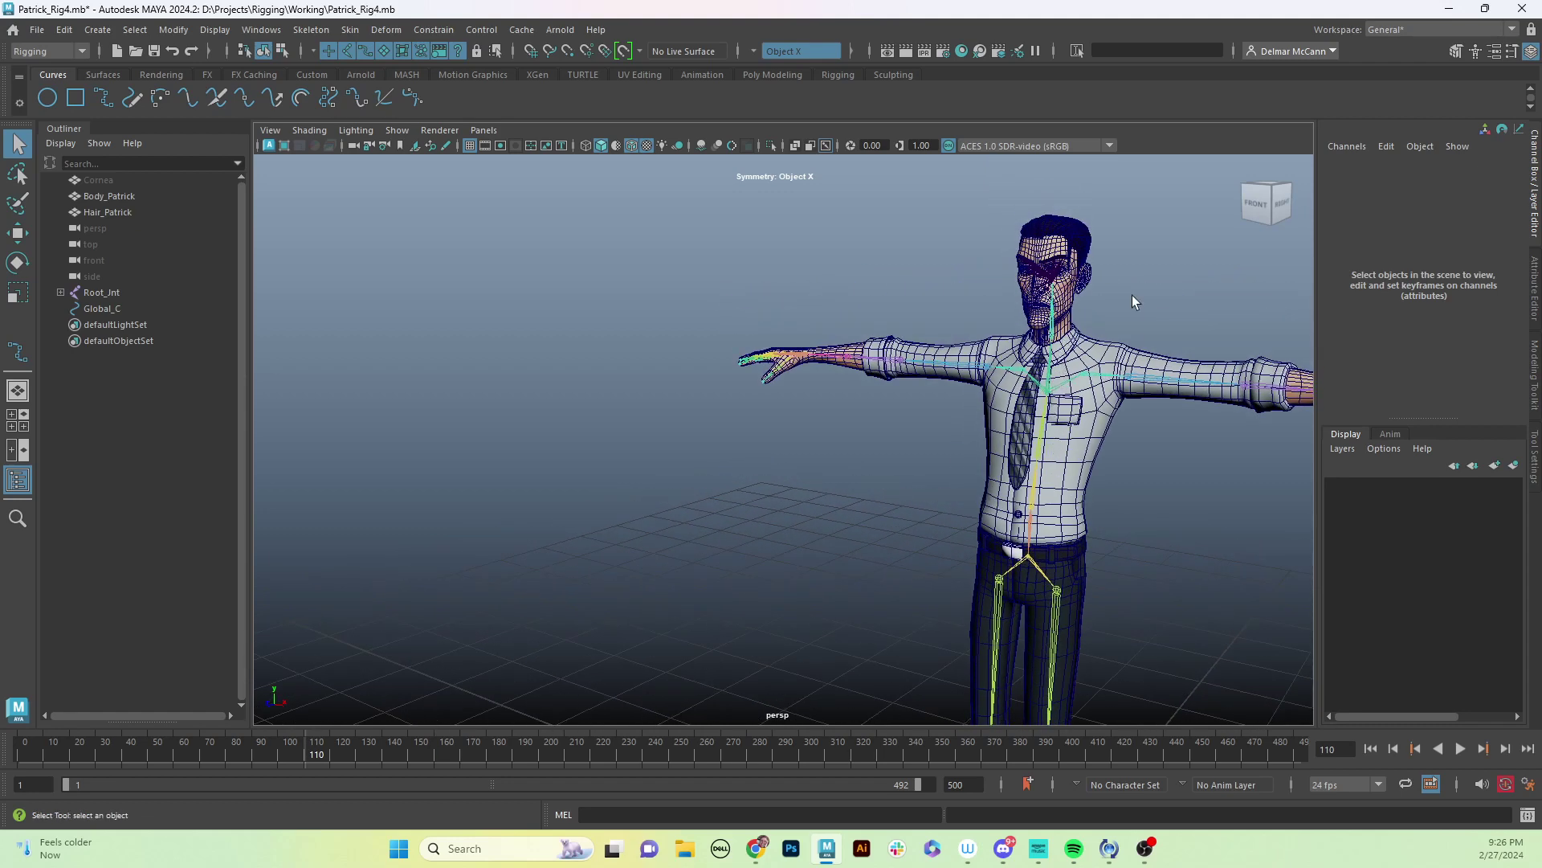
middle_click_drag(1032, 640, 1030, 349, "alt")
left_click_drag(1007, 419, 1062, 417, "alt")
middle_click_drag(1016, 360, 1025, 594, "alt")
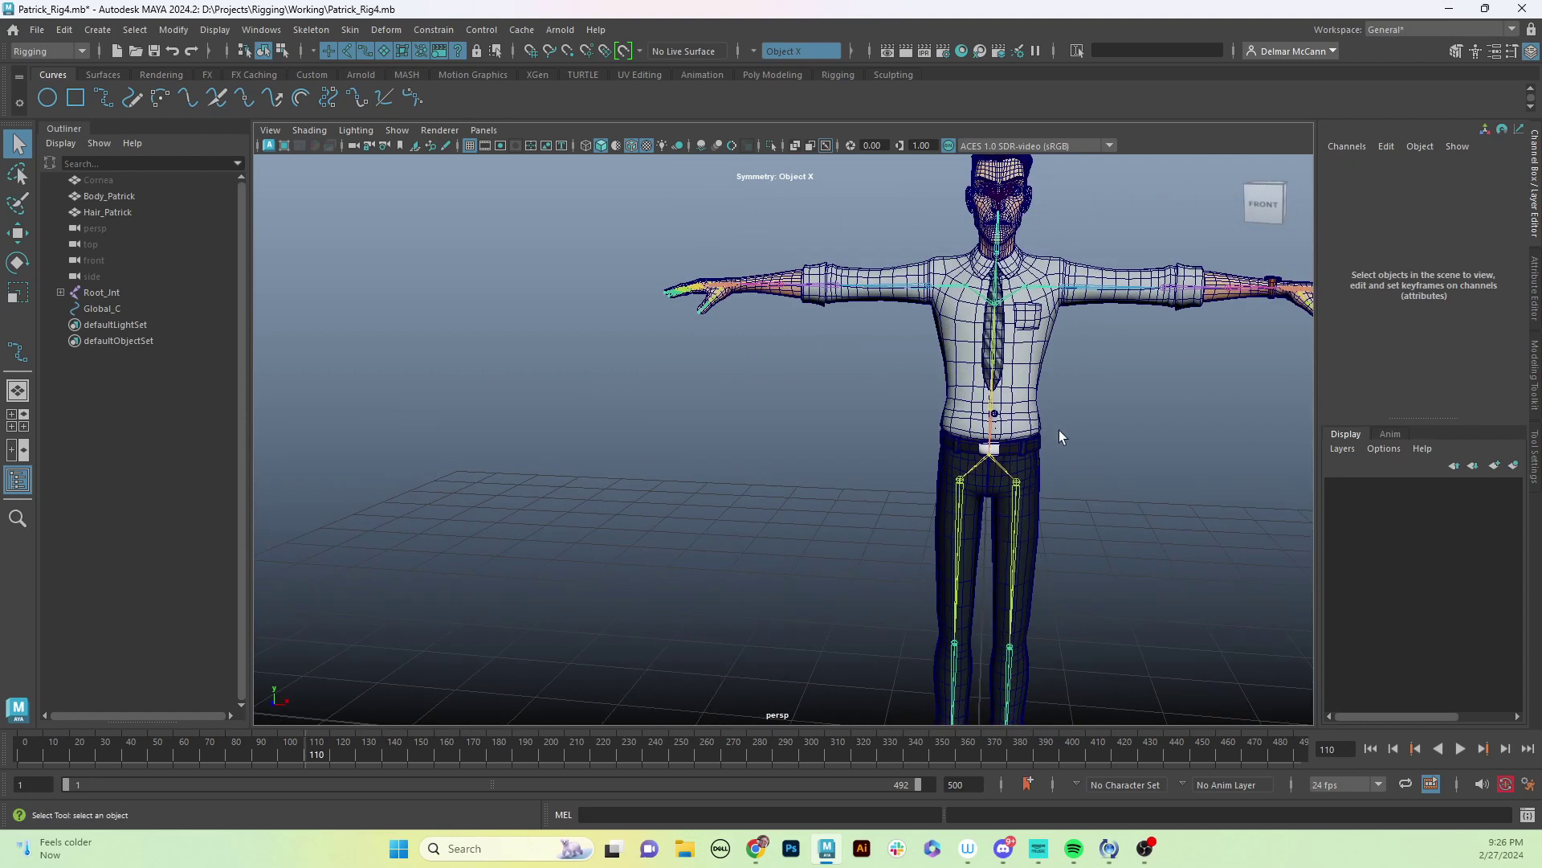
Create nurbsCircle1 at the origin between the feet and expand its makeNurbCircle1 settings.
left_click(46, 98)
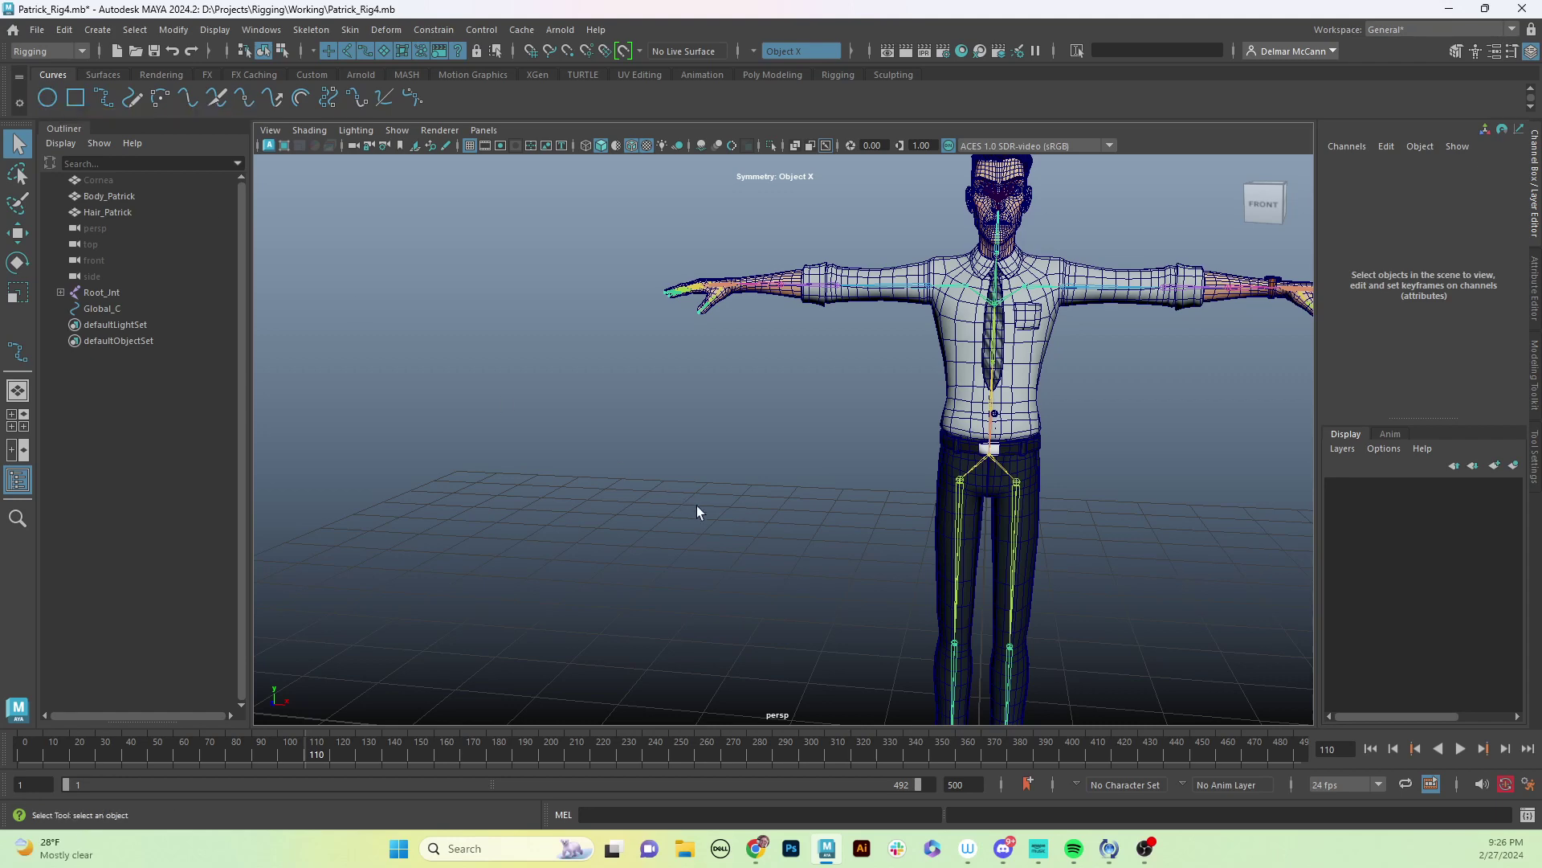
left_click_drag(697, 505, 616, 373, "alt")
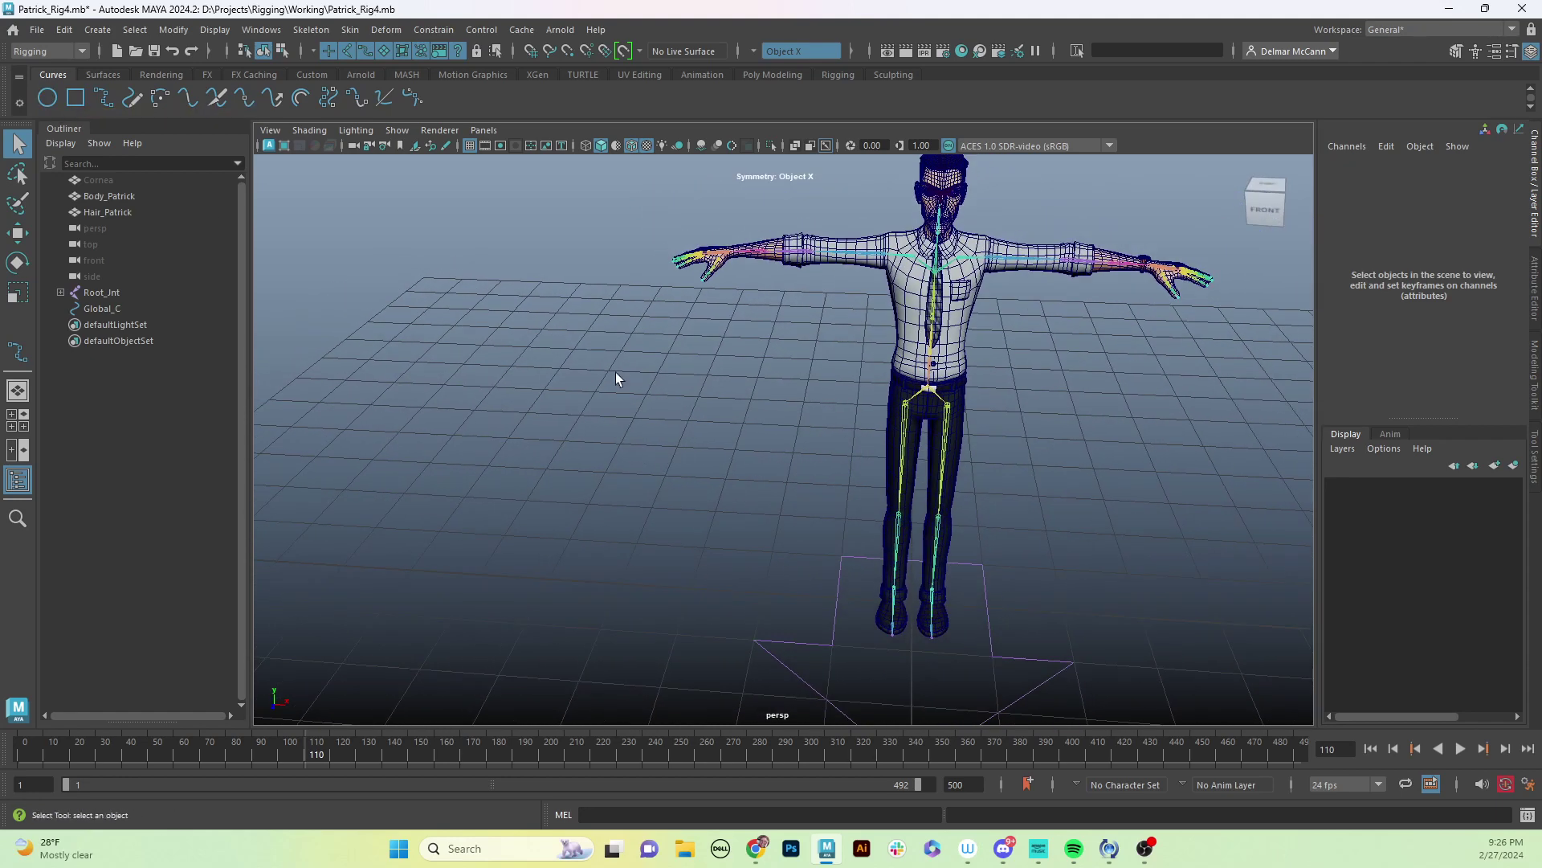
left_click(46, 99)
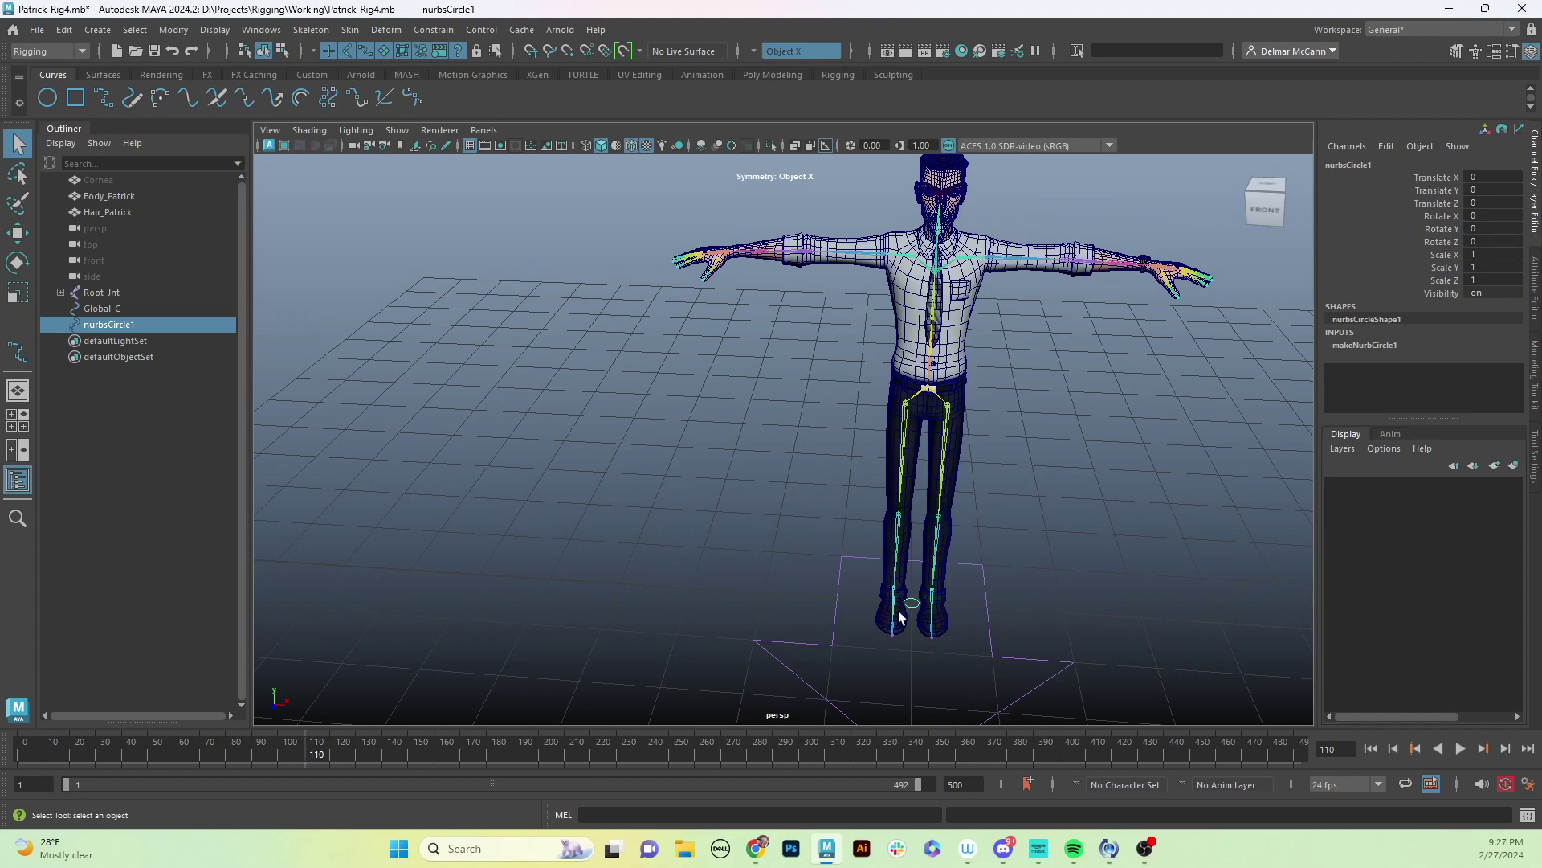
scroll(900, 617, "up", 6)
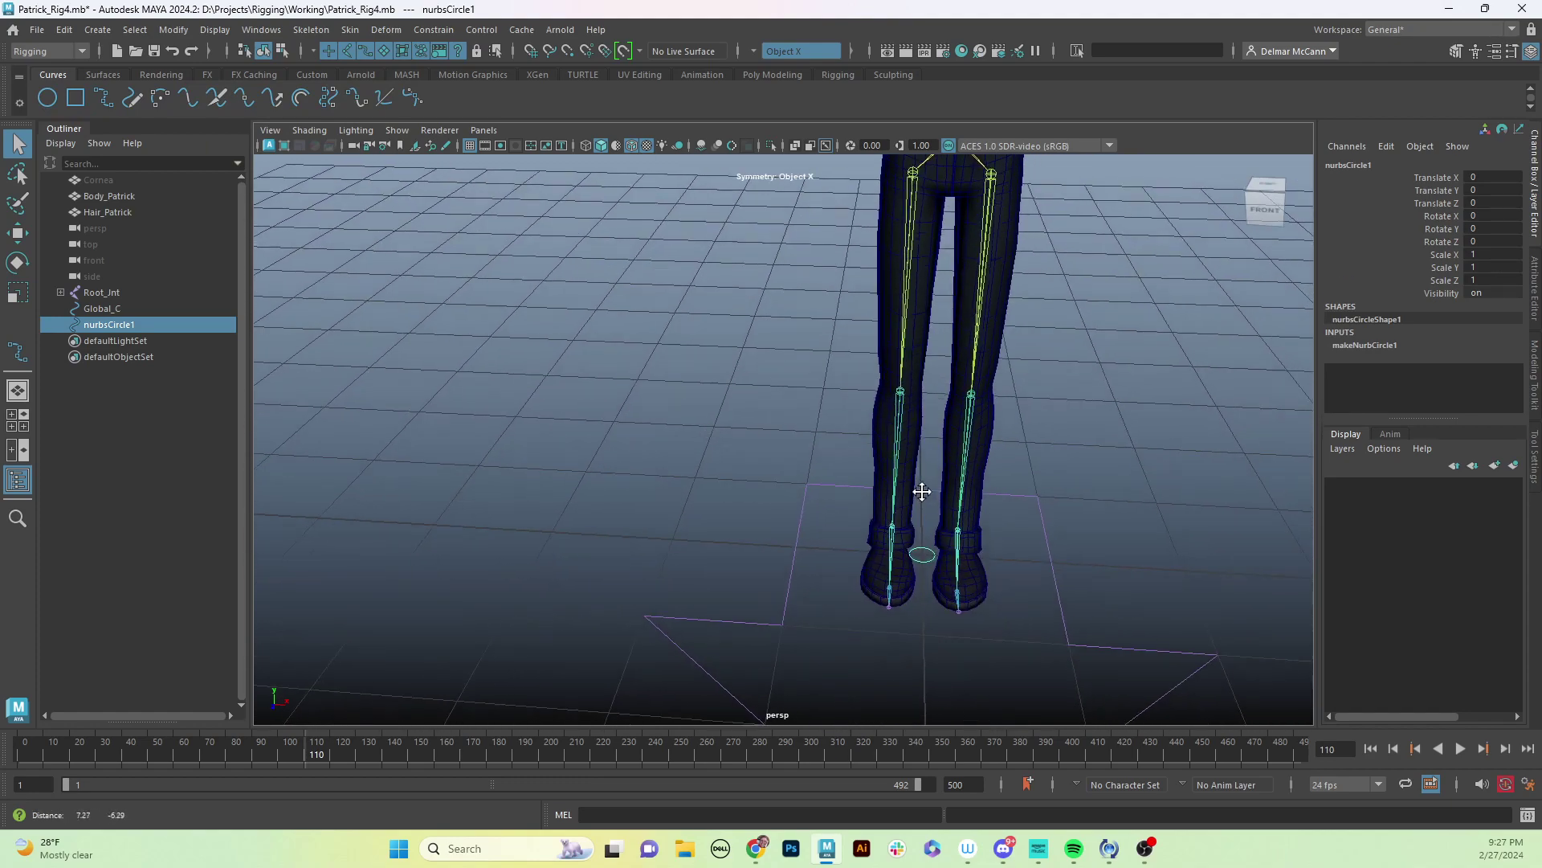
middle_click_drag(922, 491, 921, 488, "alt")
left_click_drag(982, 515, 979, 507, "alt")
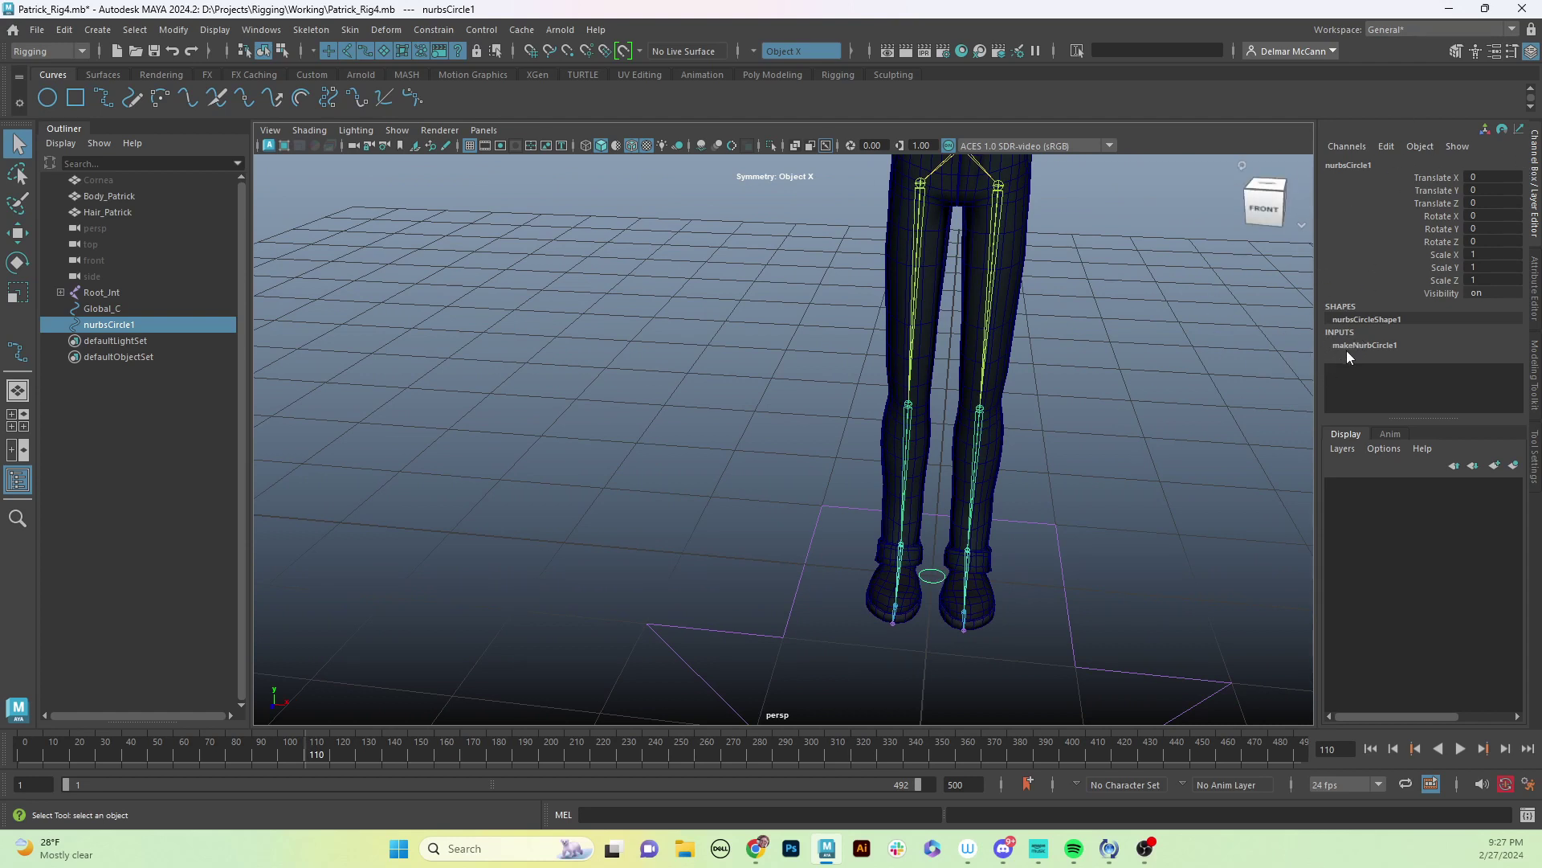
left_click(1382, 346)
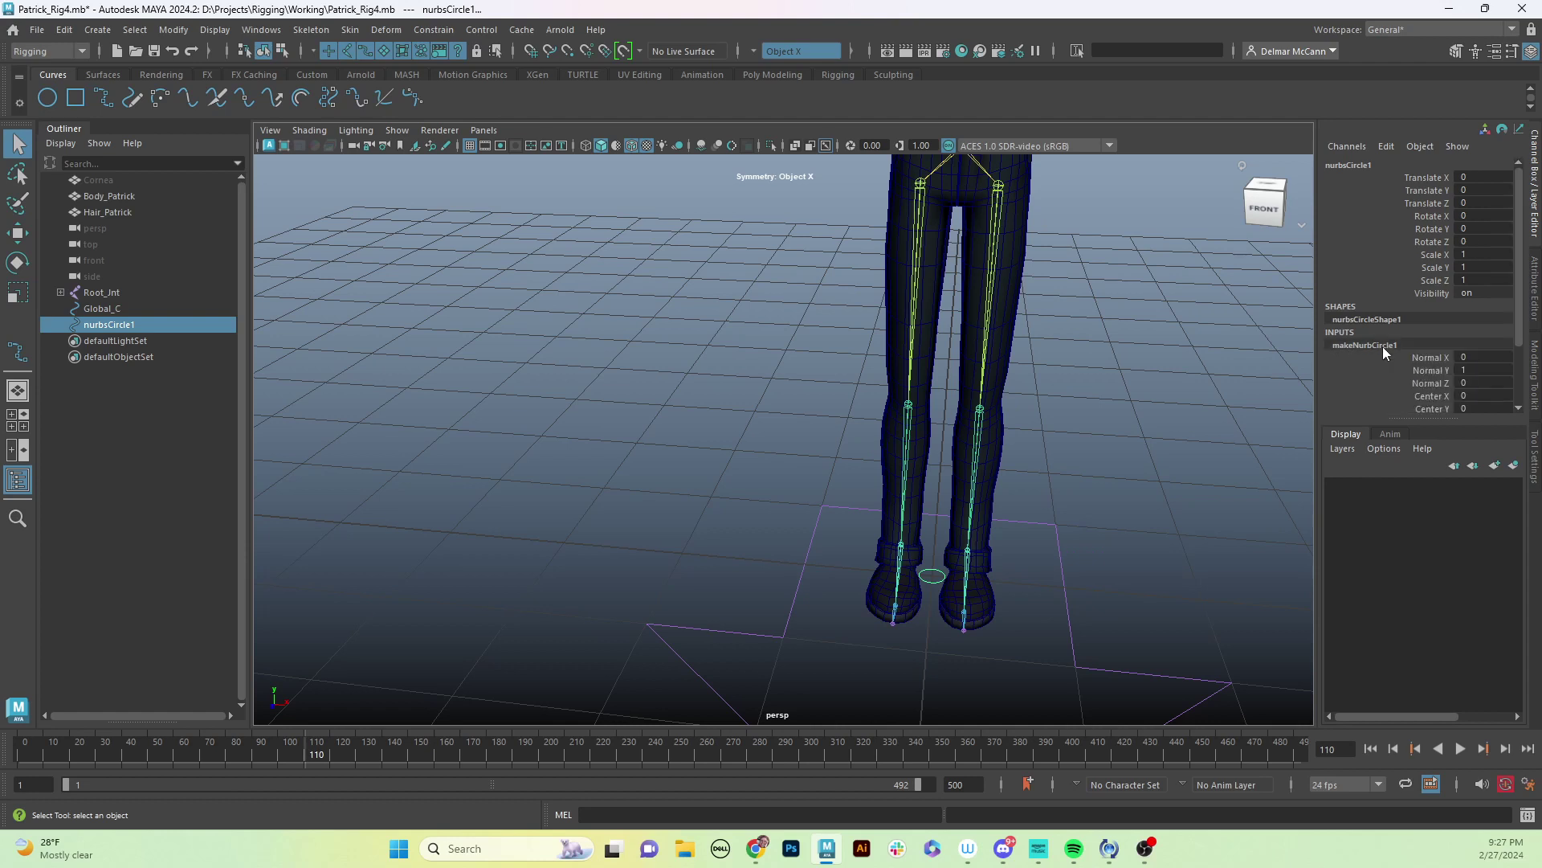
scroll(1446, 321, "down", 3)
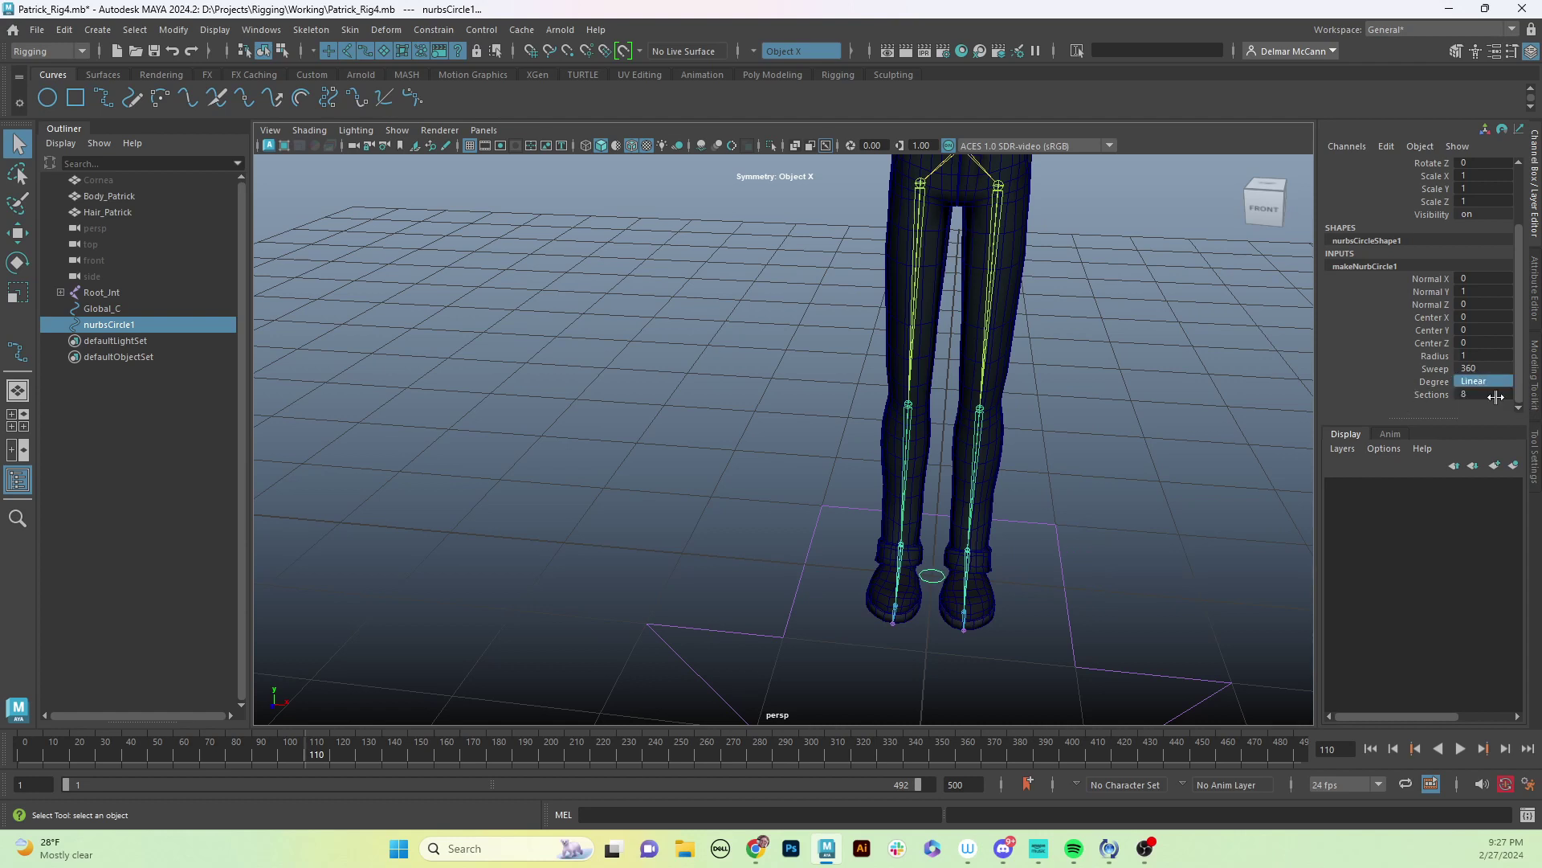
Set the circle's degree to Linear and zoom in on it between the feet.
left_click(1493, 396)
middle_click_drag(1027, 588, 1033, 557, "alt")
left_click_drag(970, 554, 956, 601, "alt")
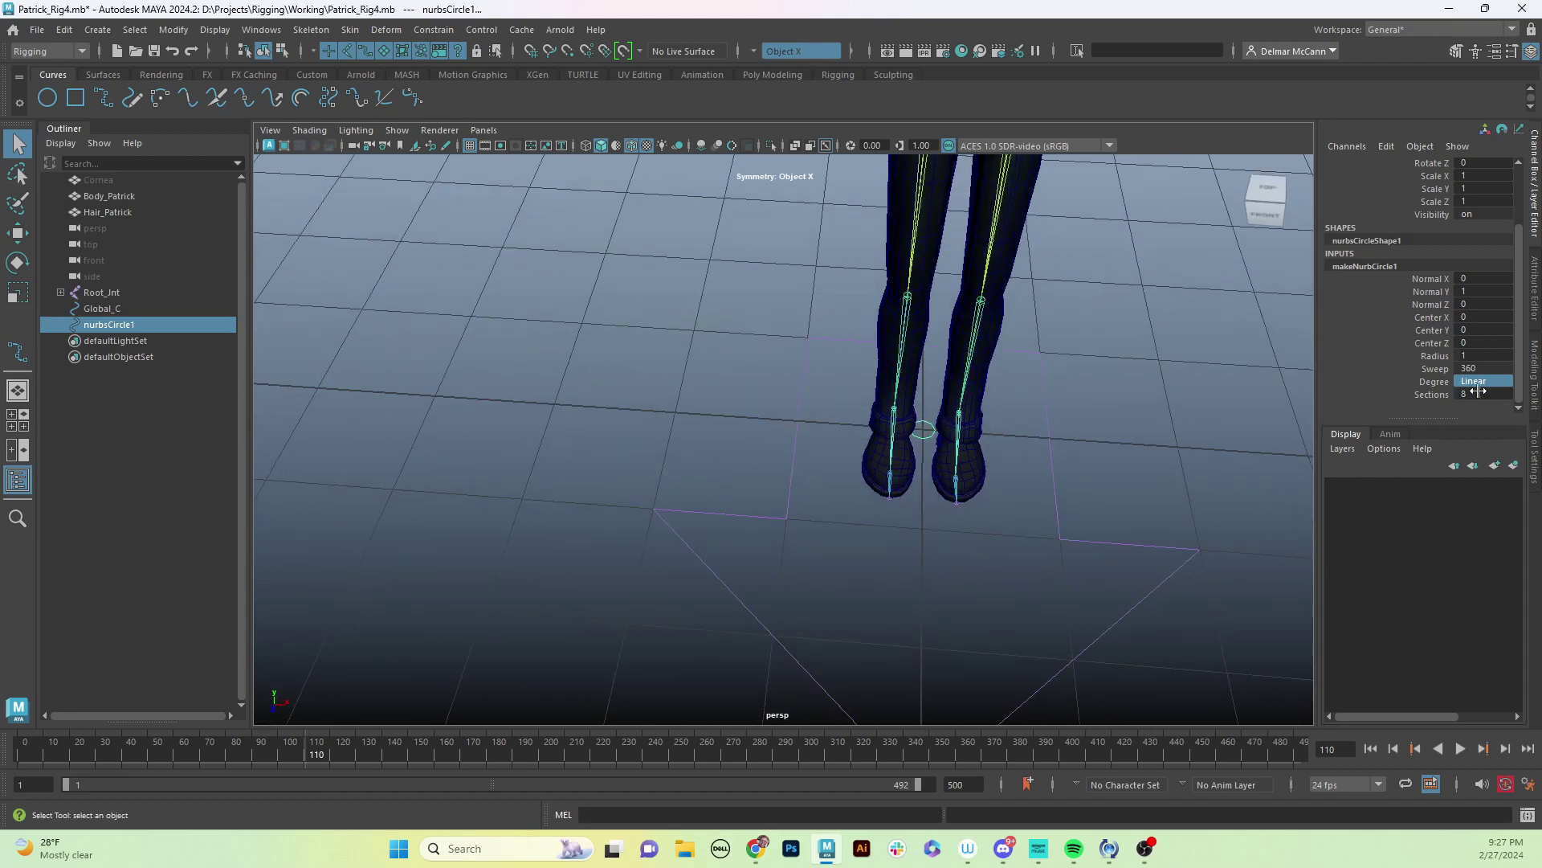
right_click_drag(808, 499, 1081, 462, "alt")
middle_click_drag(1081, 461, 841, 568, "alt")
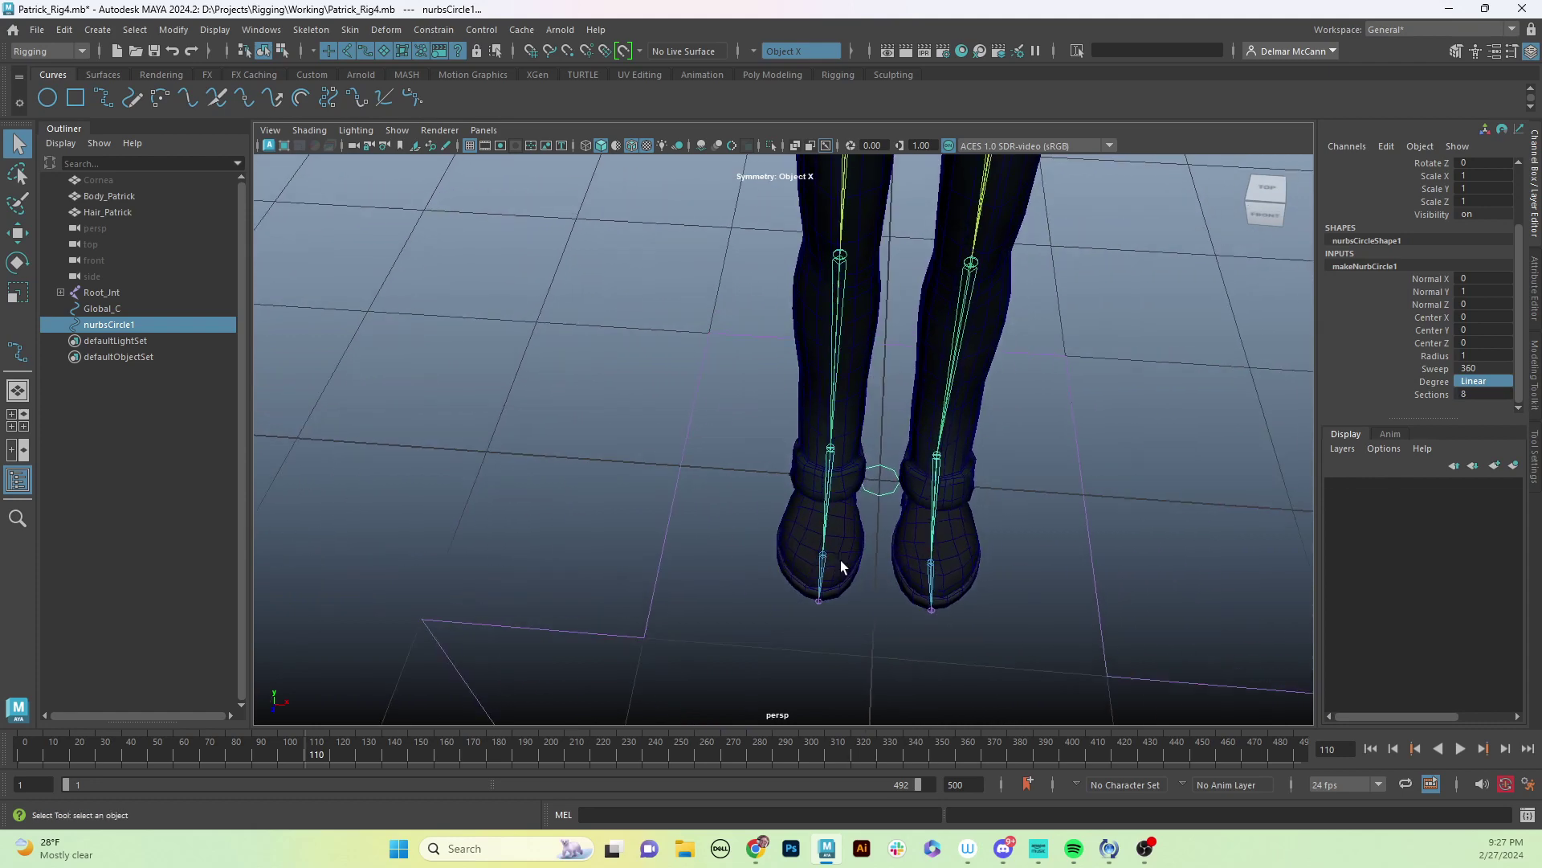
right_click_drag(841, 567, 1349, 503, "alt")
middle_click_drag(1078, 540, 844, 501, "alt")
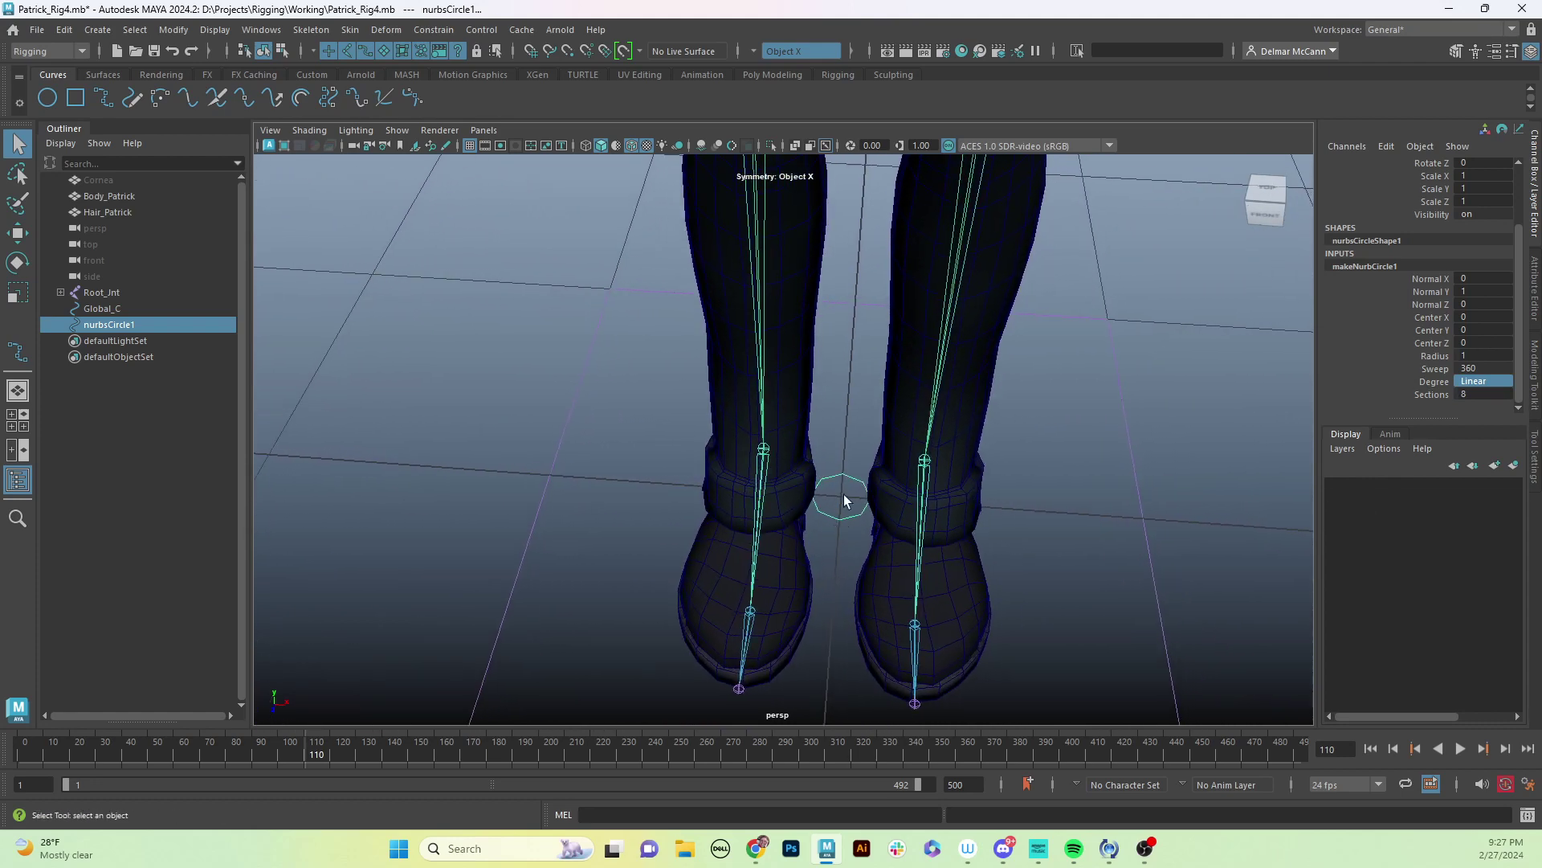
left_click_drag(836, 554, 855, 630, "alt")
Select nurbsCircle1 and marquee-select all its CVs in component mode.
middle_click_drag(856, 633, 872, 575, "alt")
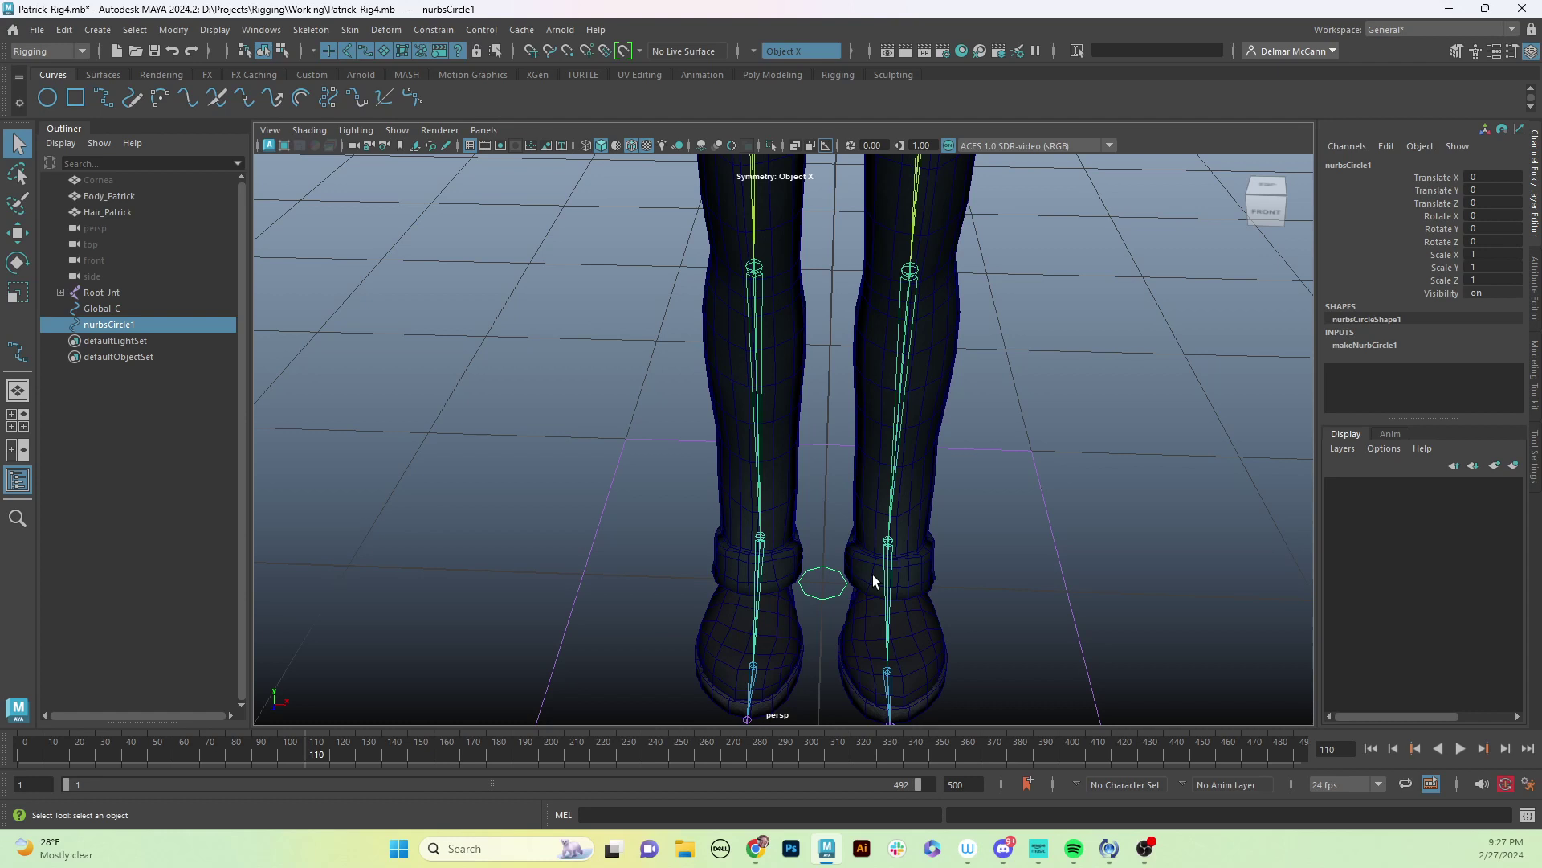
key("F8")
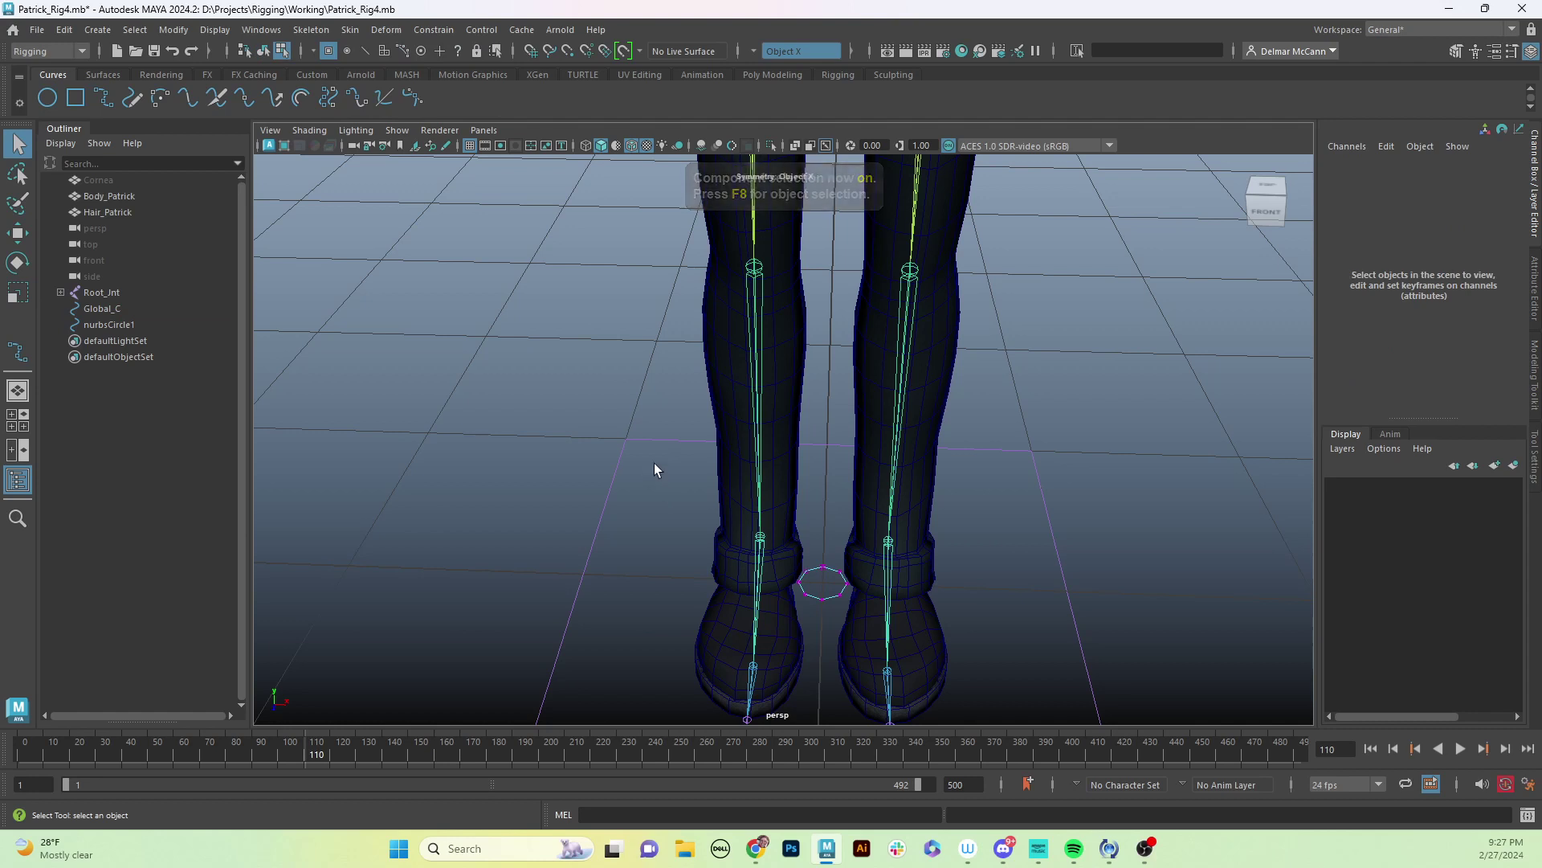
left_click_drag(654, 464, 1018, 629)
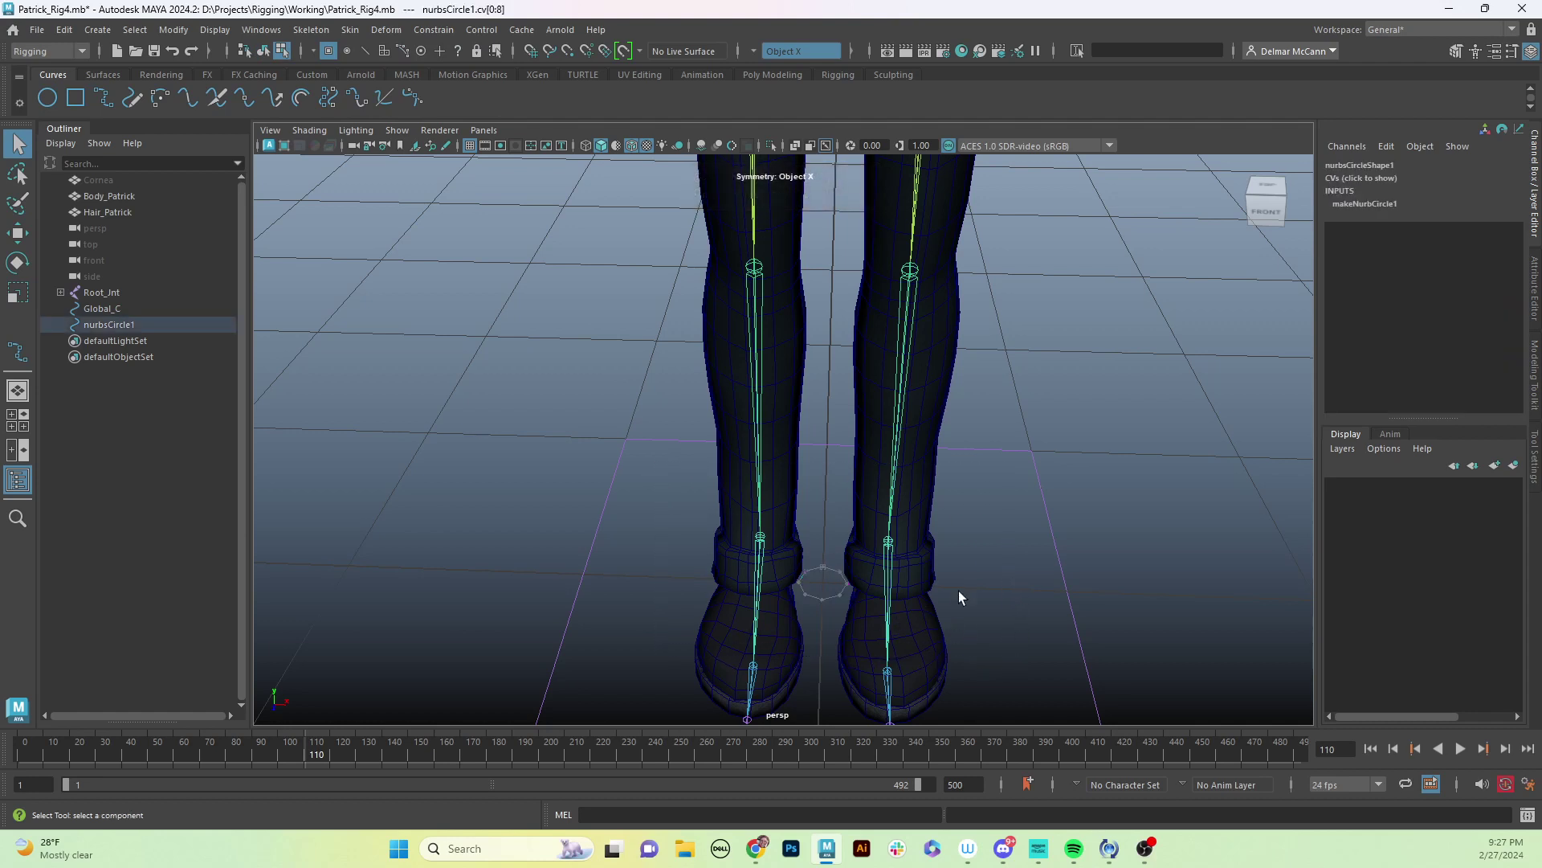
In Tool Settings, toggle Soft Select on and back off.
left_click(1535, 458)
left_click(1174, 323)
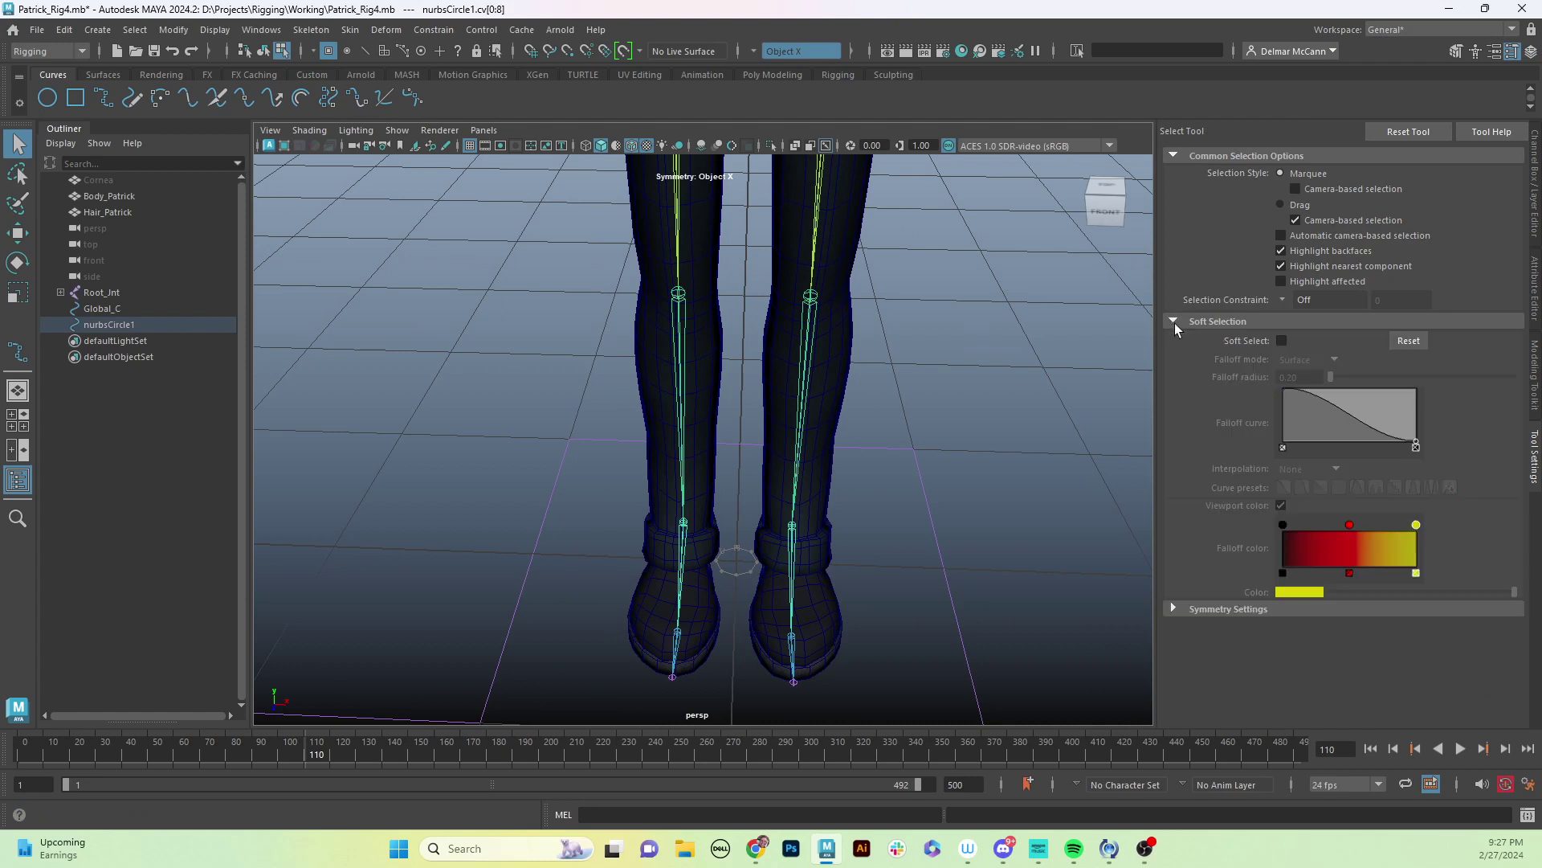
left_click(1282, 341)
left_click(1282, 341)
left_click(1176, 321)
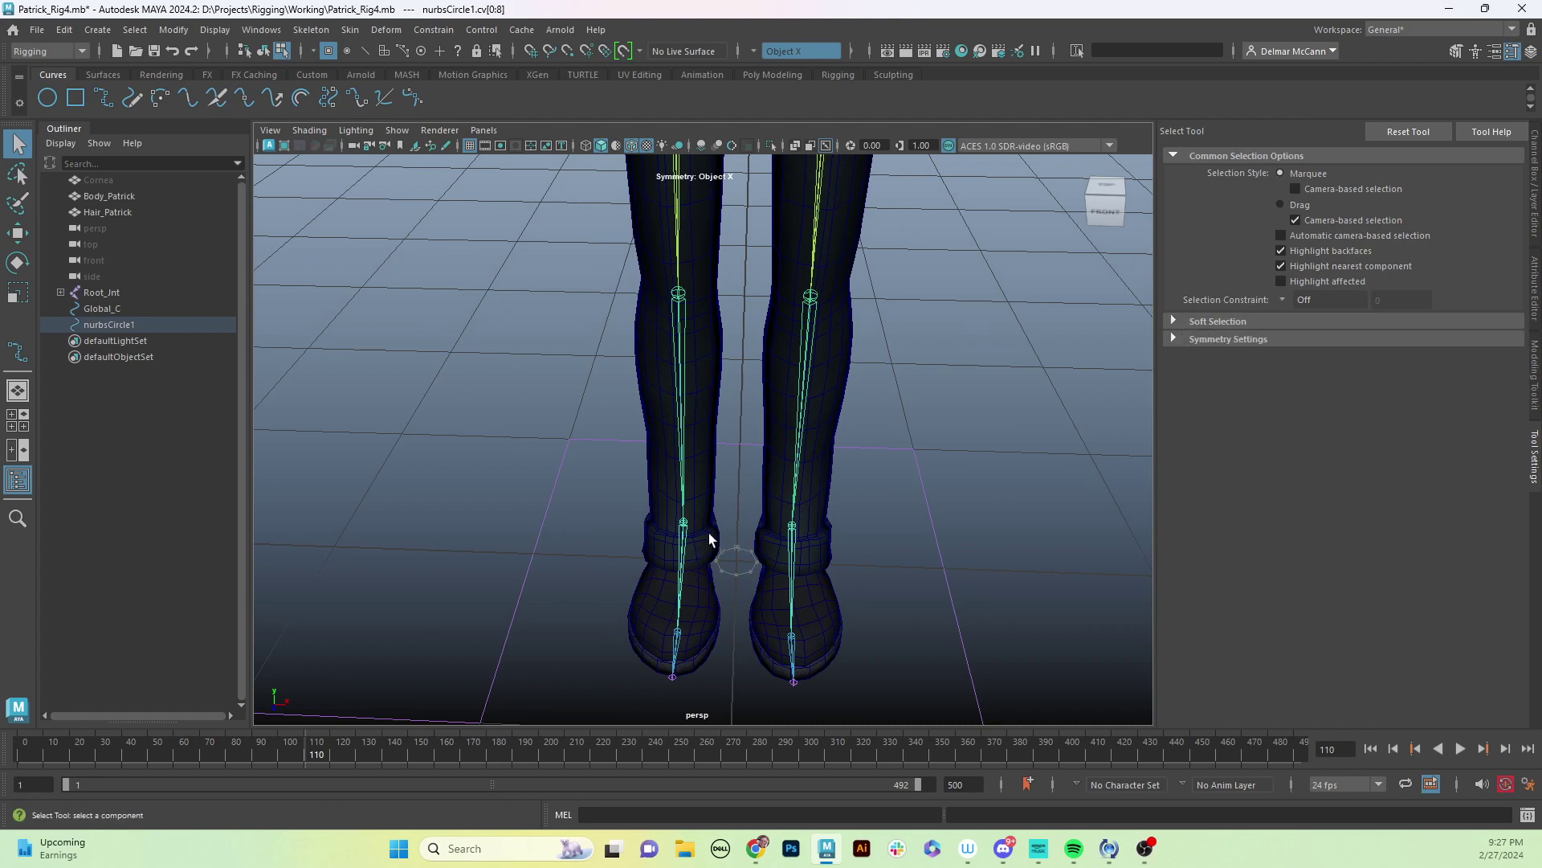
Raise the circle's CVs to ankle height, then reselect all of nurbsCircle1's CVs.
key("w")
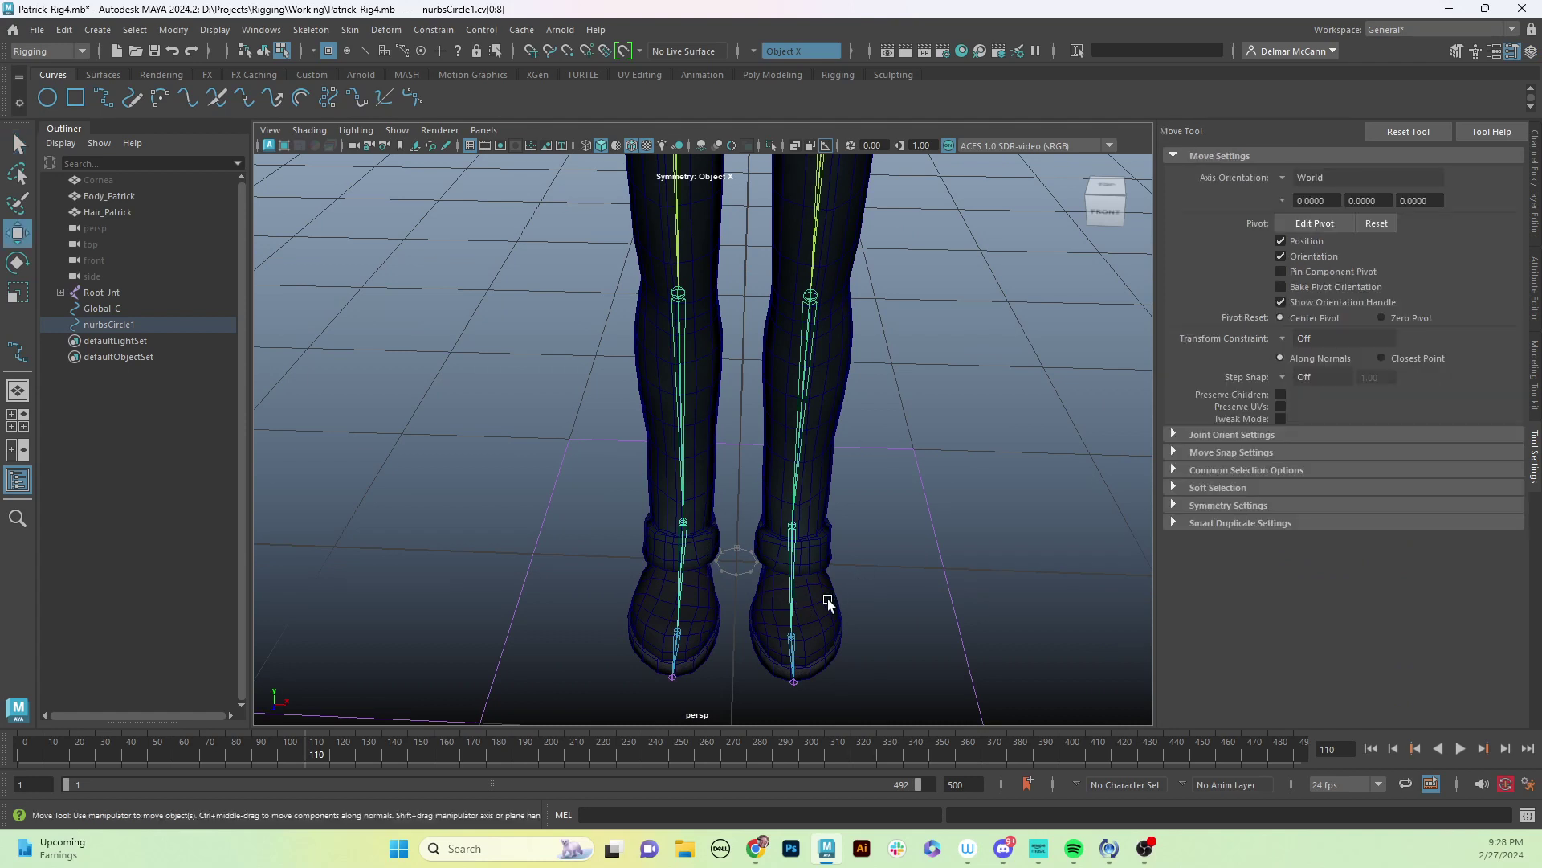
left_click_drag(827, 599, 845, 471)
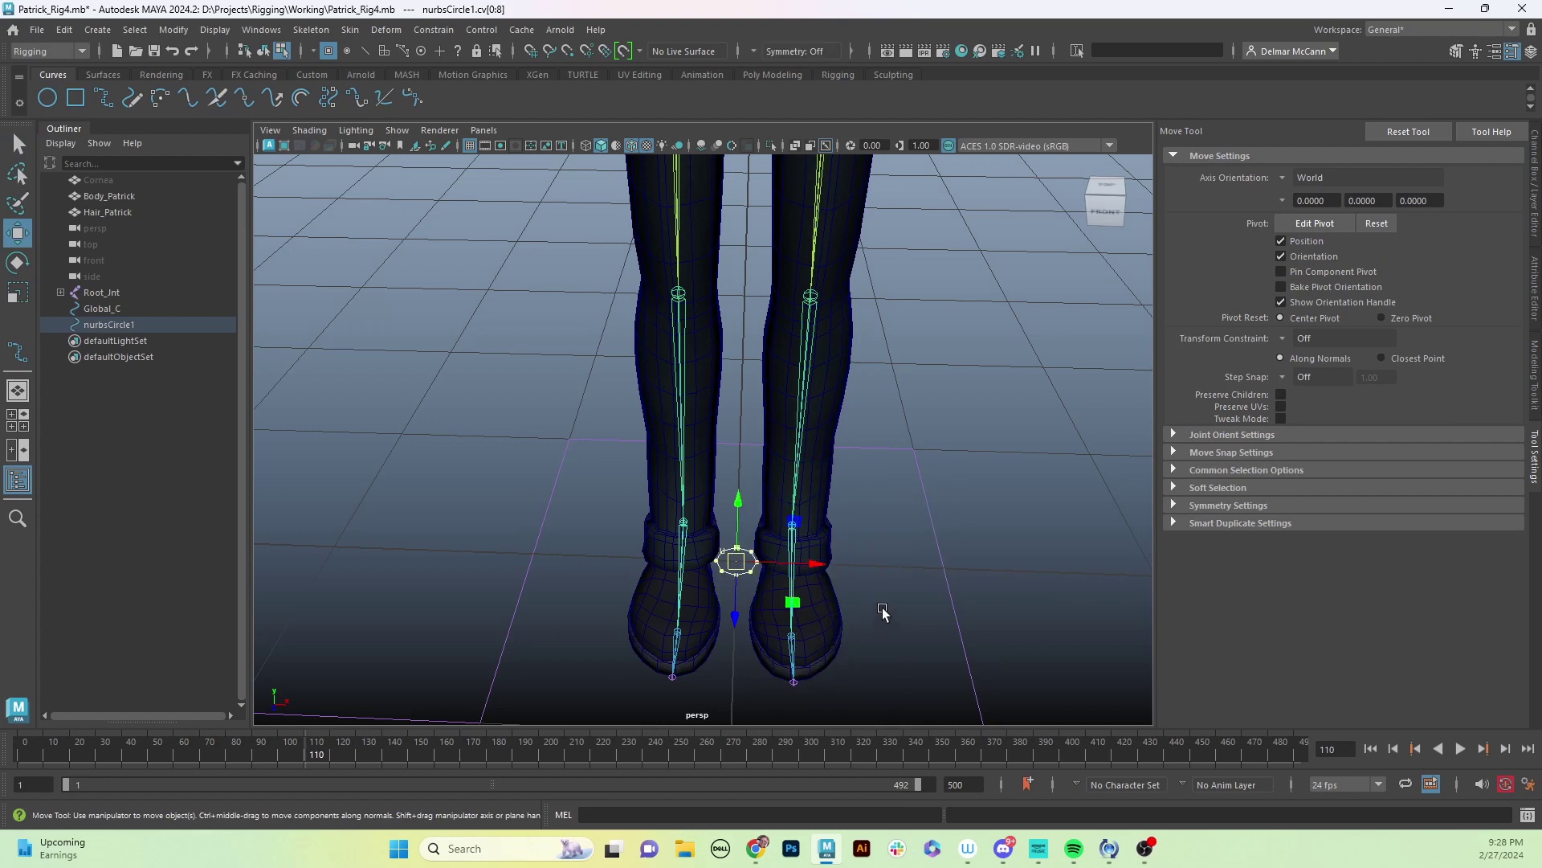
left_click_drag(730, 670, 737, 522, "alt")
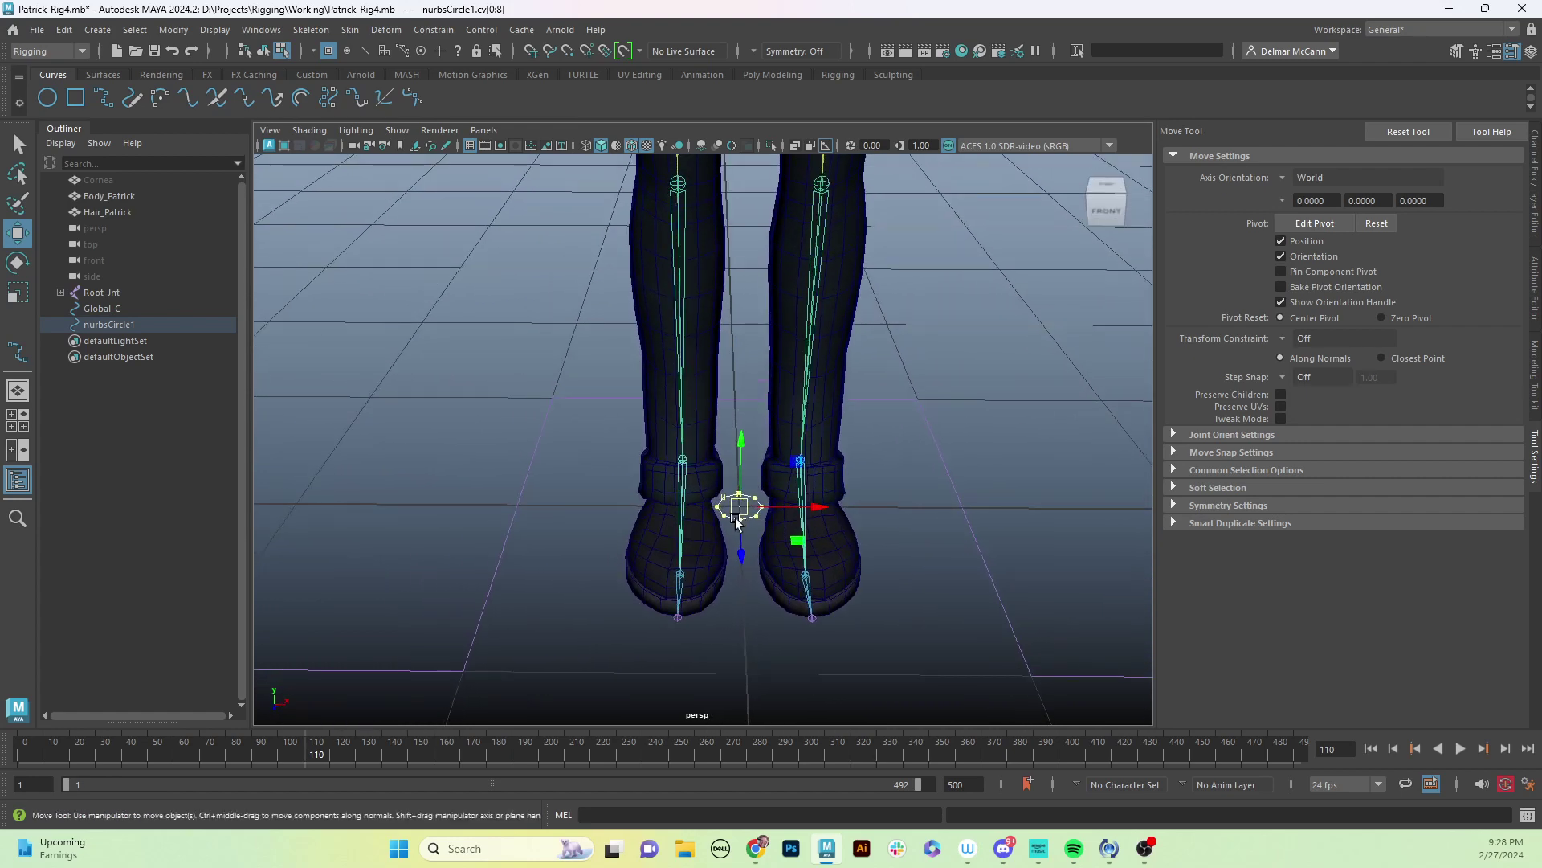
left_click(604, 438)
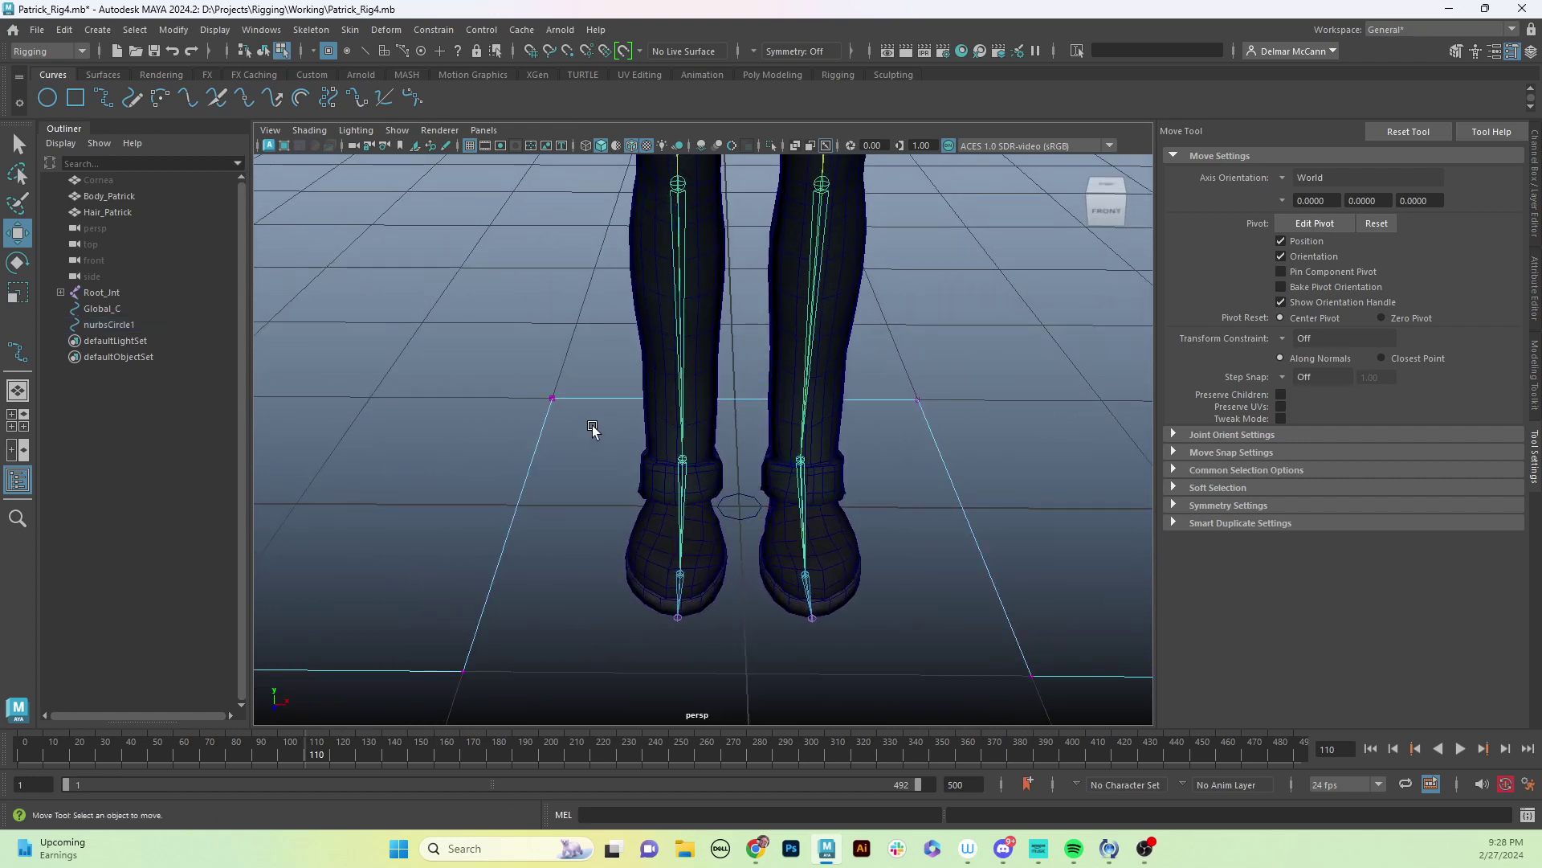
key("F8")
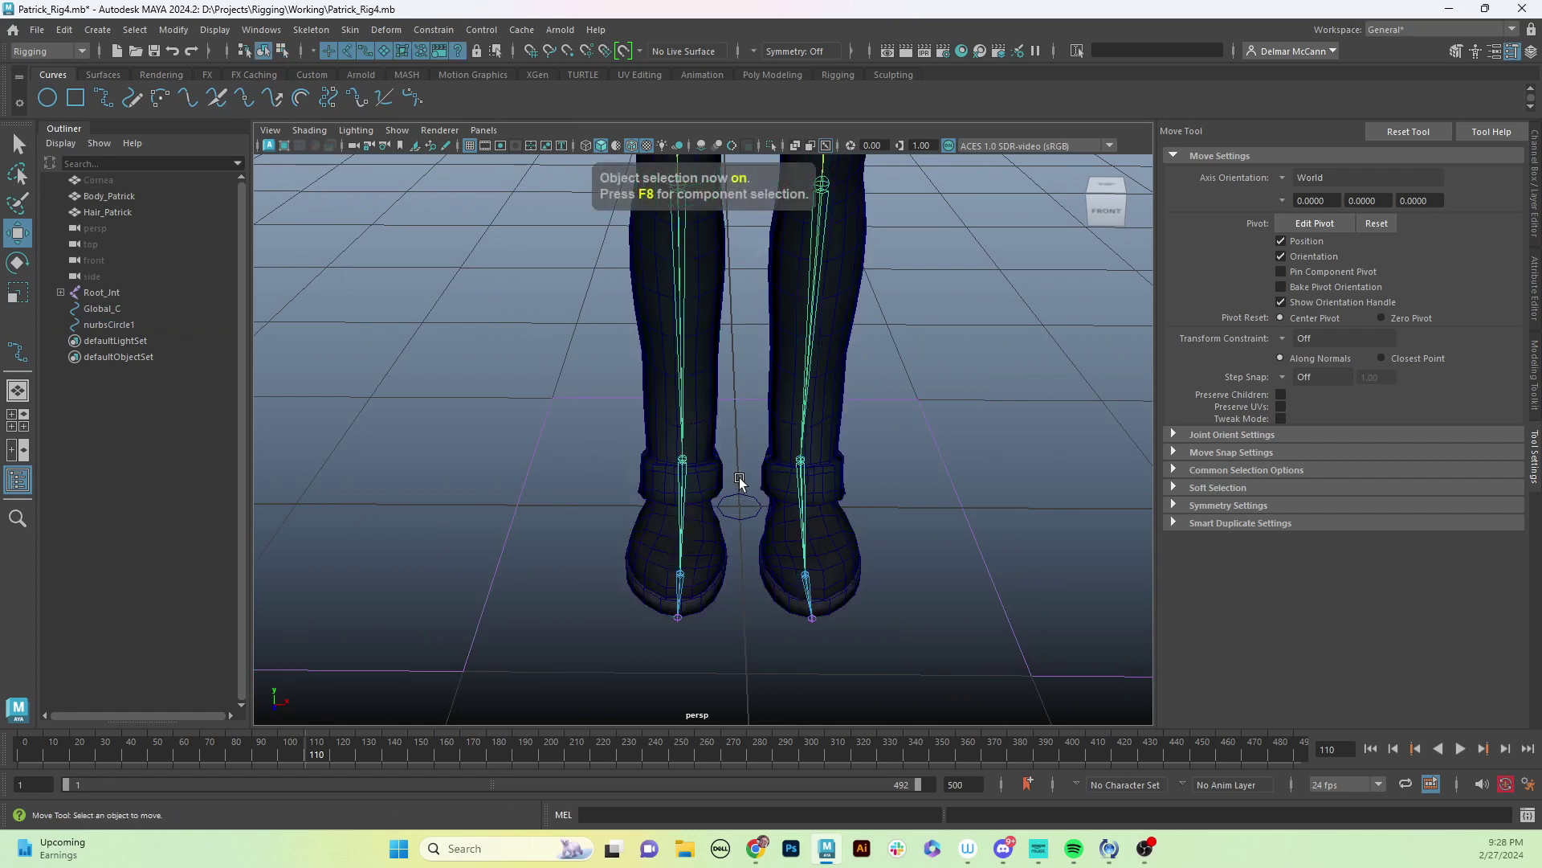
left_click(738, 499)
key("F8")
left_click_drag(634, 441, 867, 586)
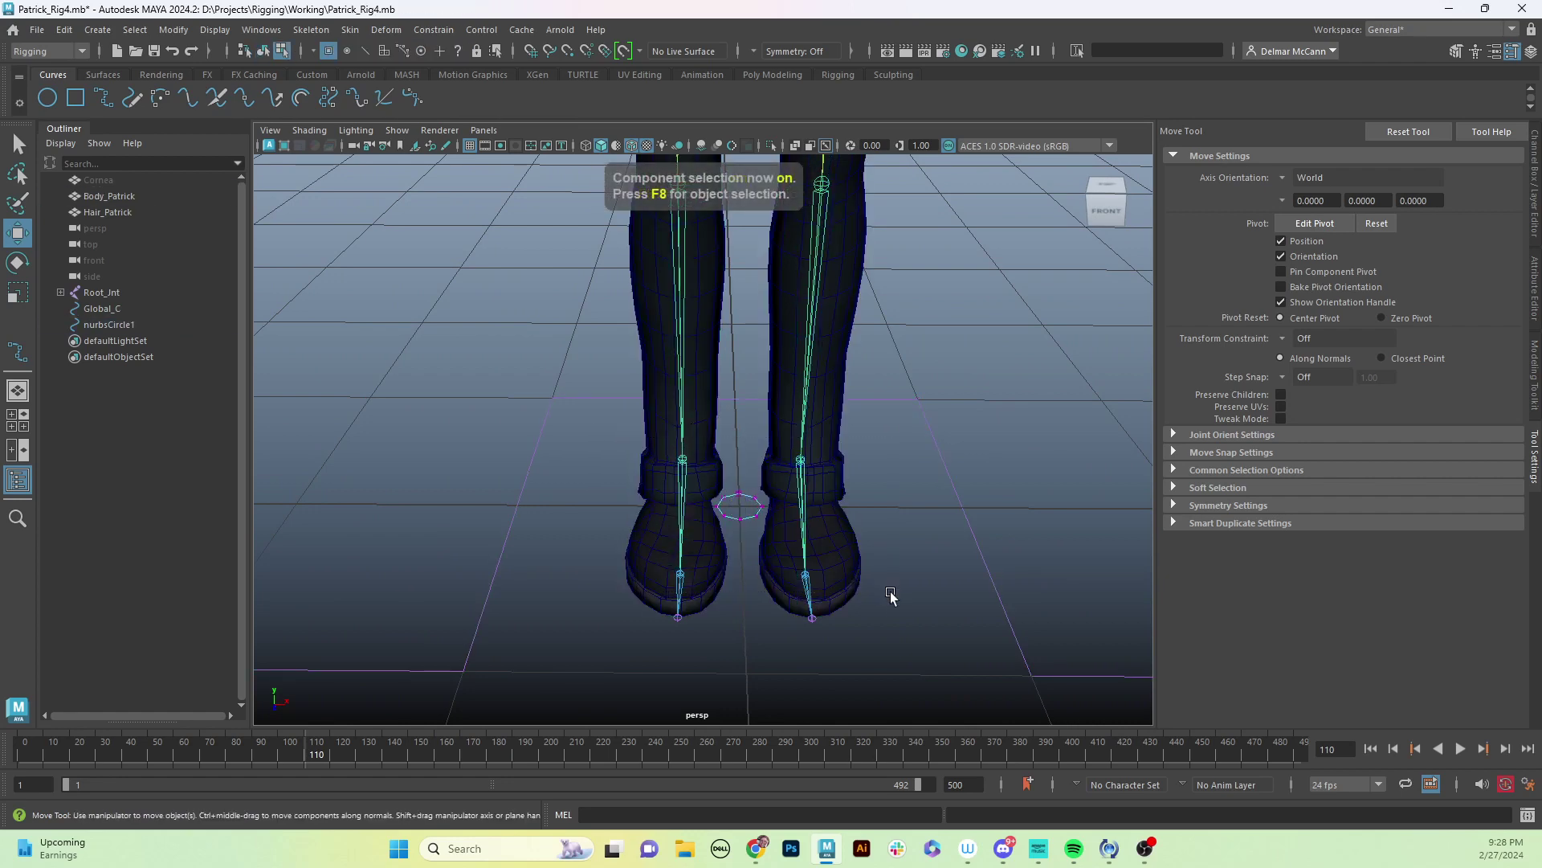
Scale all of the circle's CVs outward to enlarge it around the feet.
key("r")
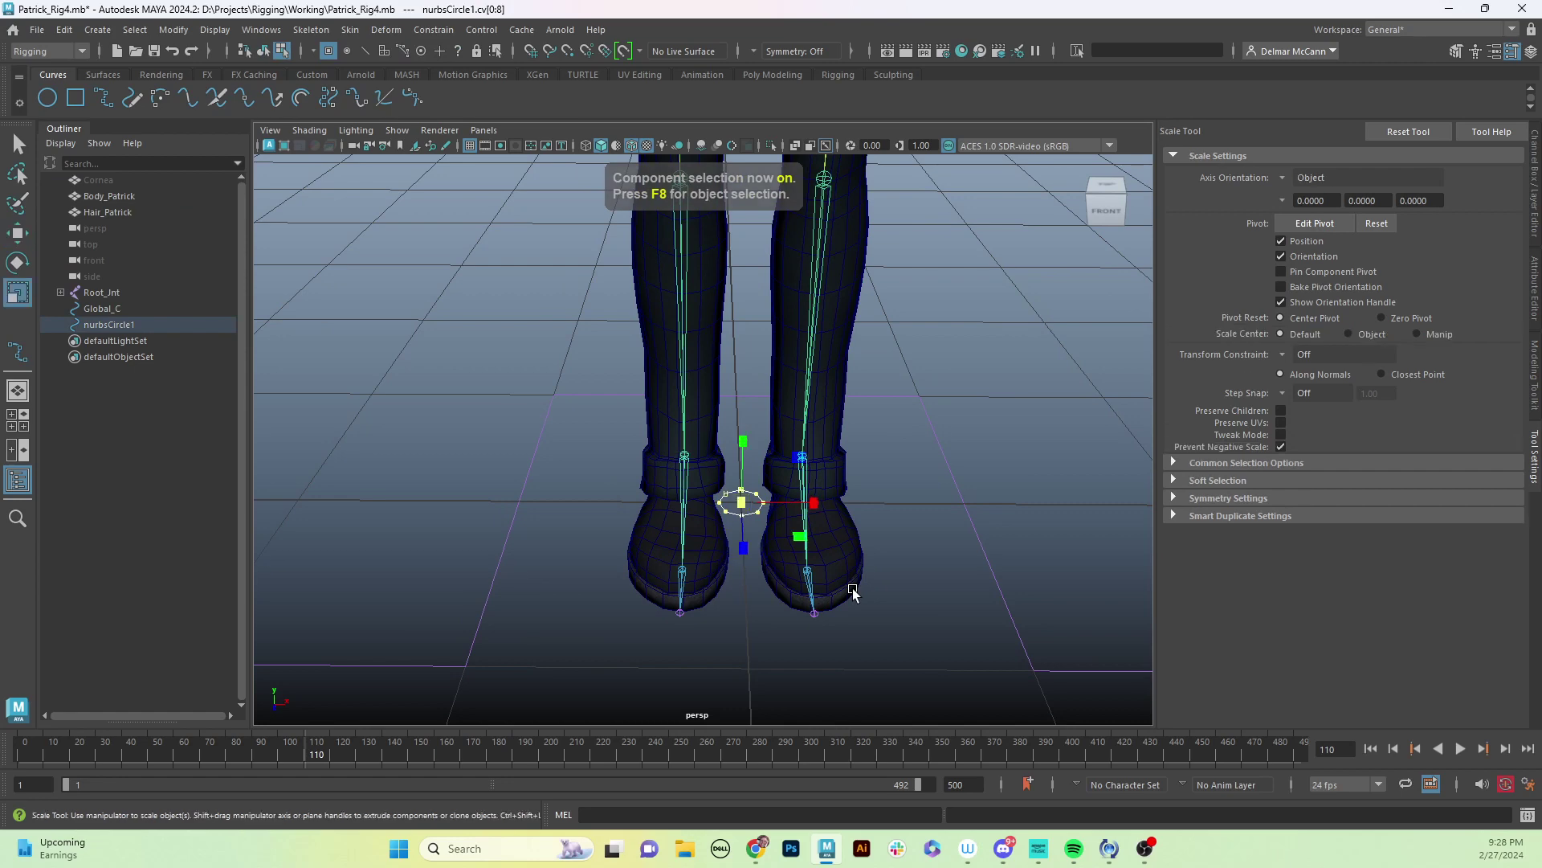
left_click_drag(740, 503, 1067, 468)
middle_click_drag(988, 574, 1004, 563, "alt")
left_click_drag(1004, 565, 660, 505, "alt")
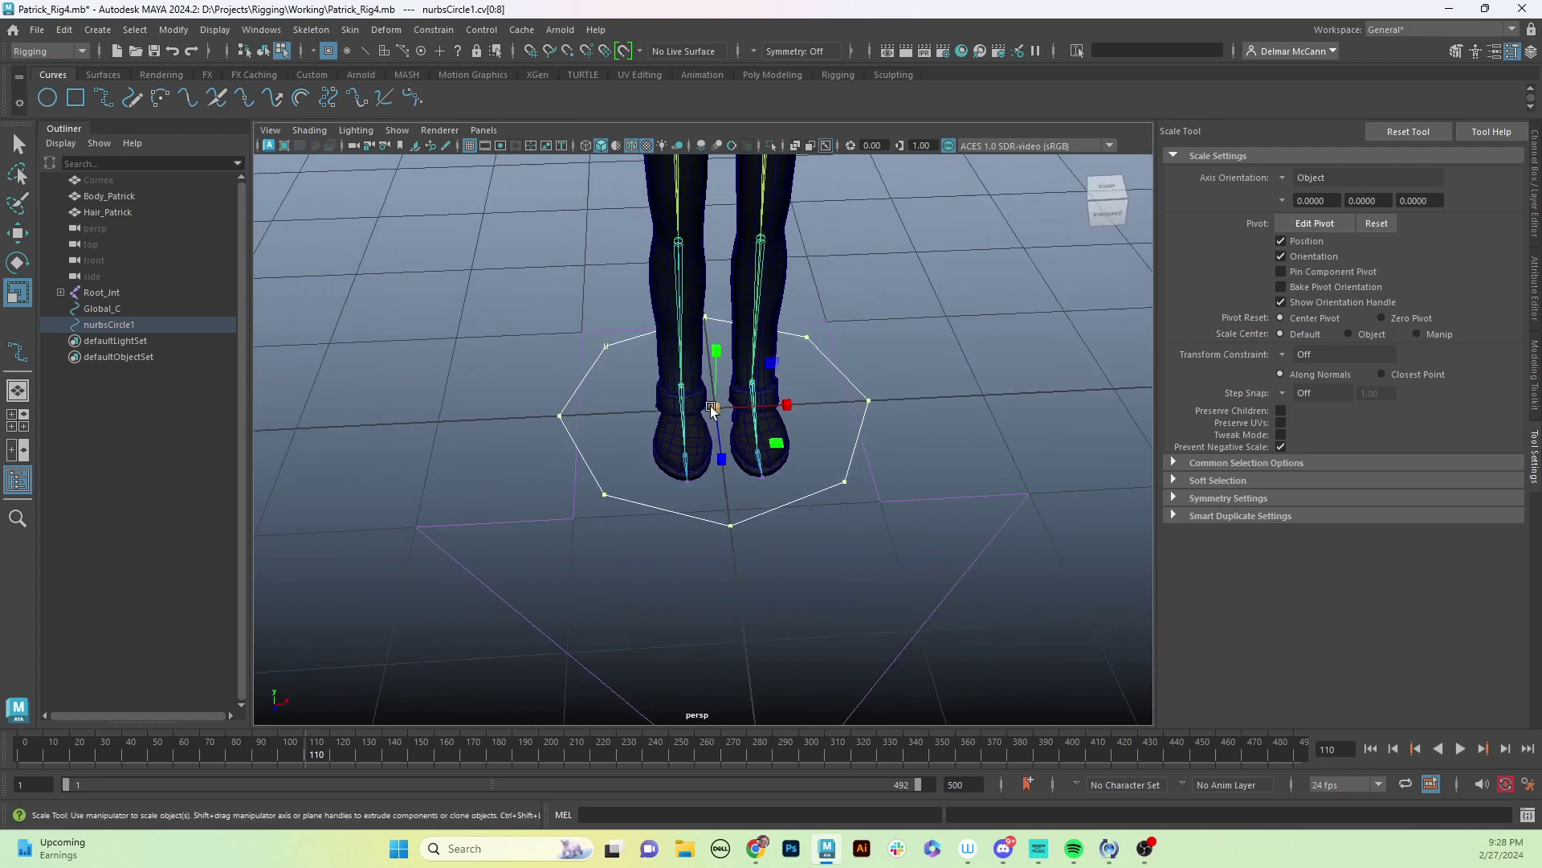
left_click_drag(712, 406, 894, 390)
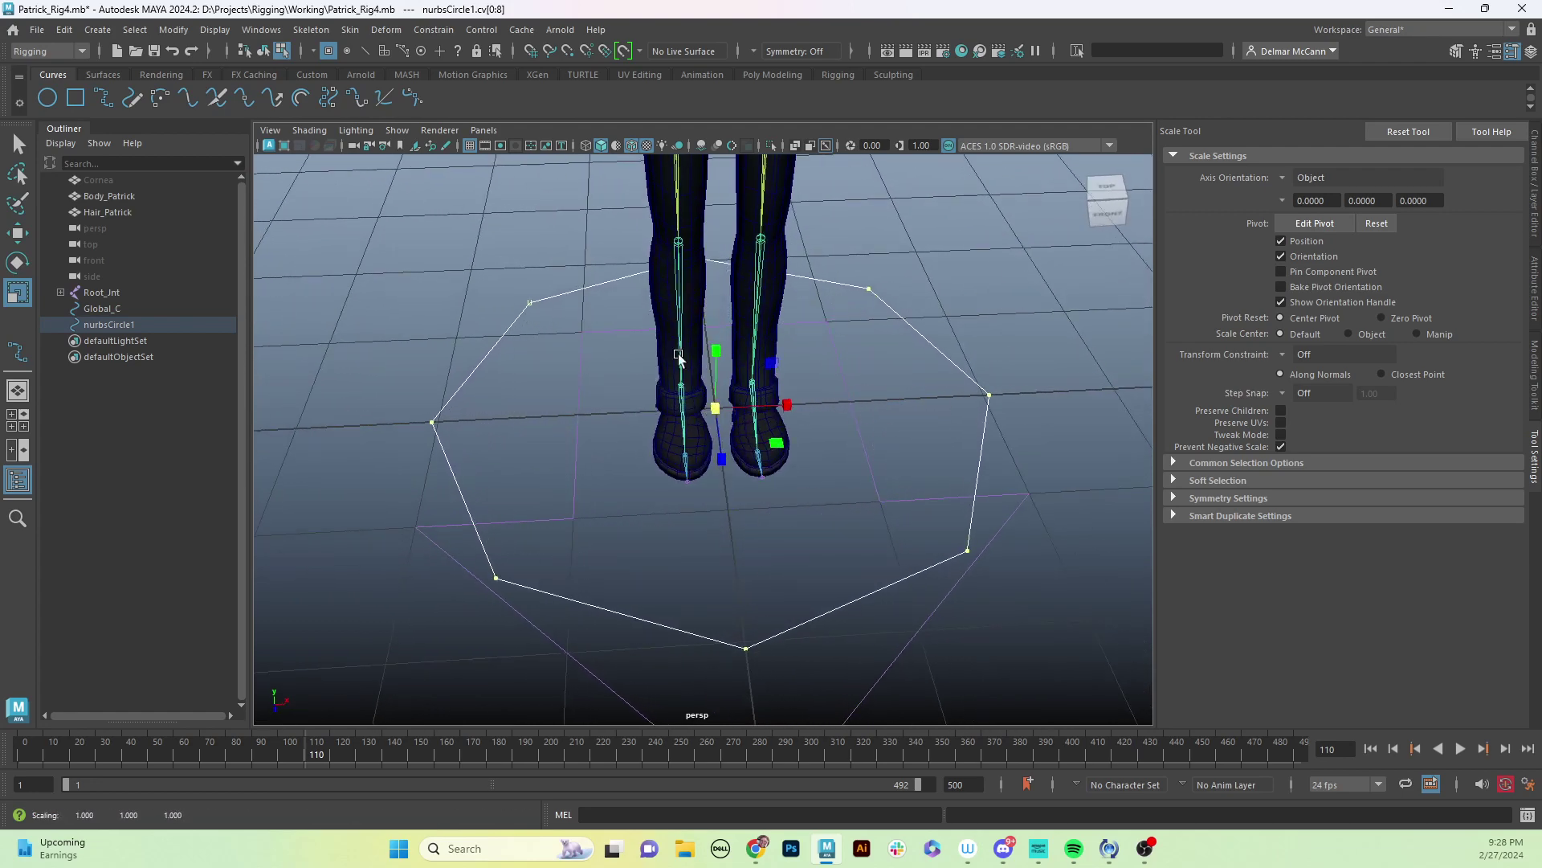
Select alternate CVs and scale them inward to form a star.
left_click_drag(518, 274, 568, 314)
left_click_drag(473, 555, 593, 631, "shift")
left_click_drag(957, 523, 1024, 611, "shift")
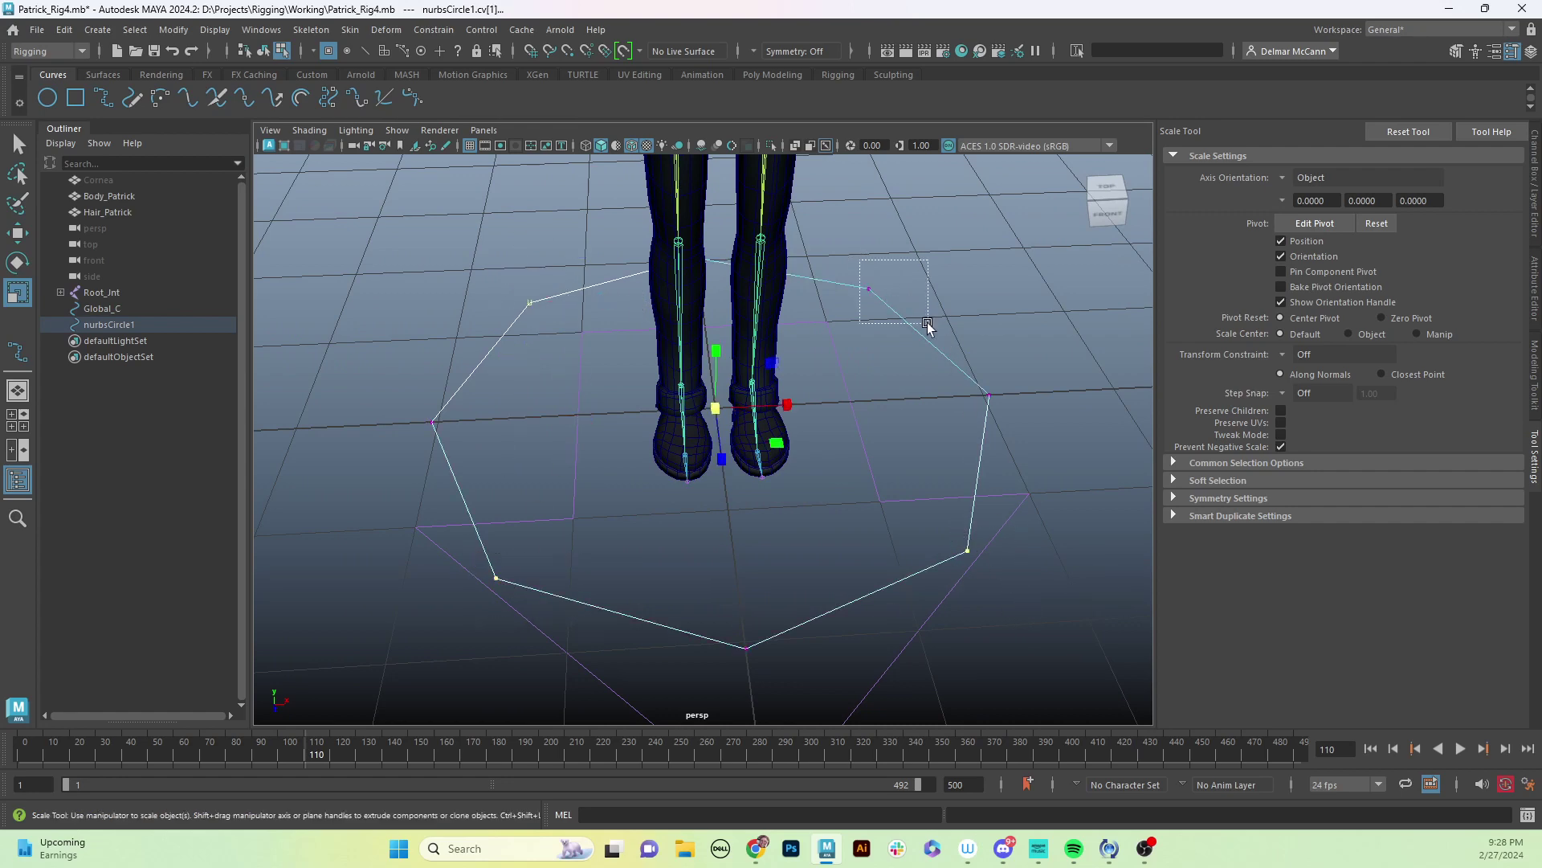
left_click_drag(803, 417, 508, 455, "alt")
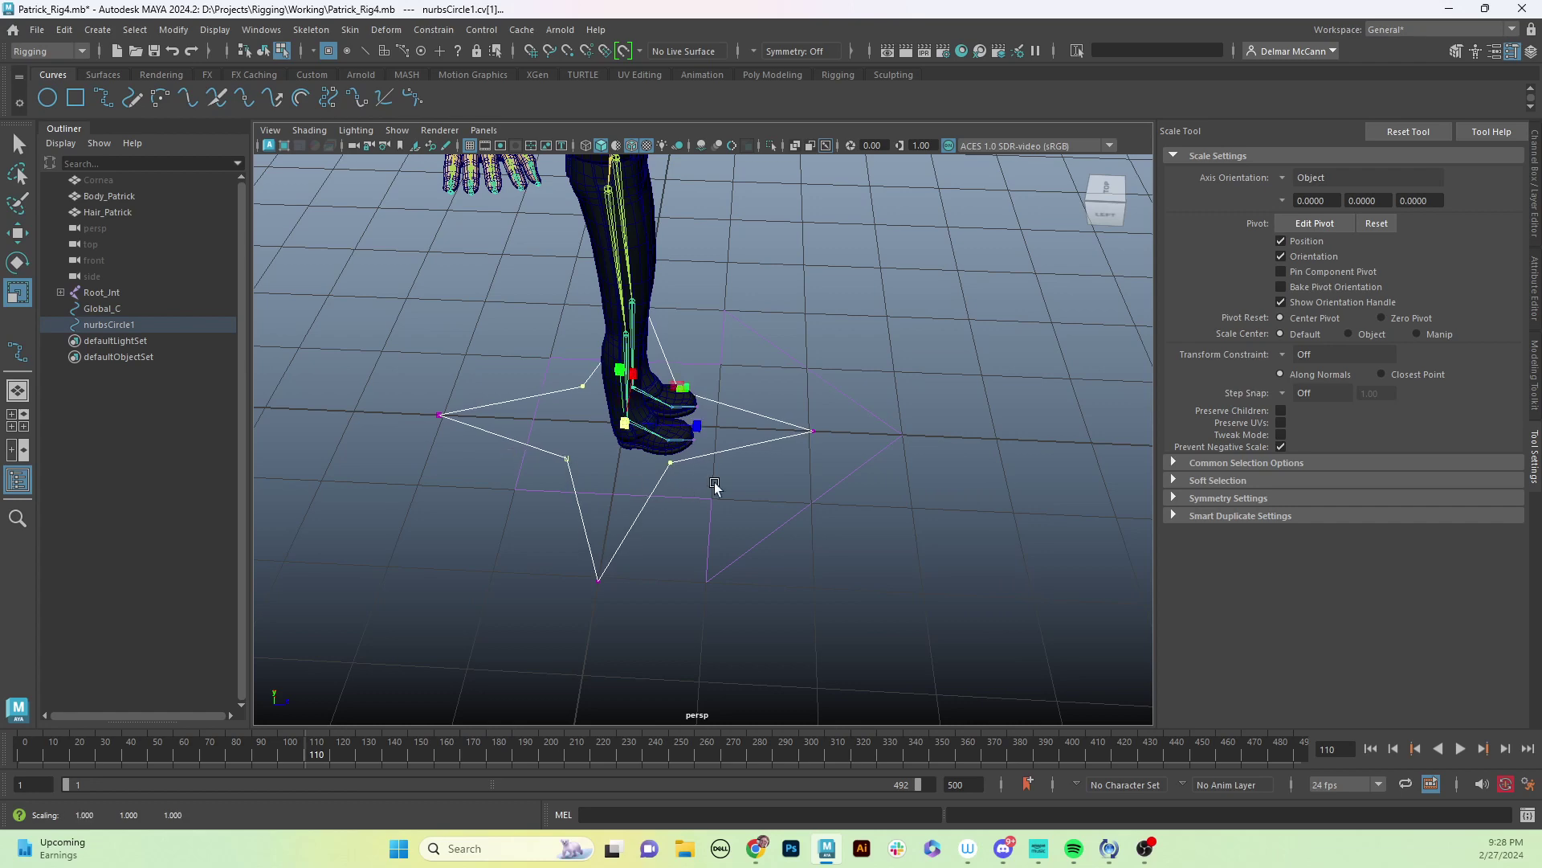
left_click_drag(711, 484, 620, 486, "alt")
Inspect the star-shaped control from several angles and return to object mode.
left_click_drag(791, 526, 519, 499, "alt")
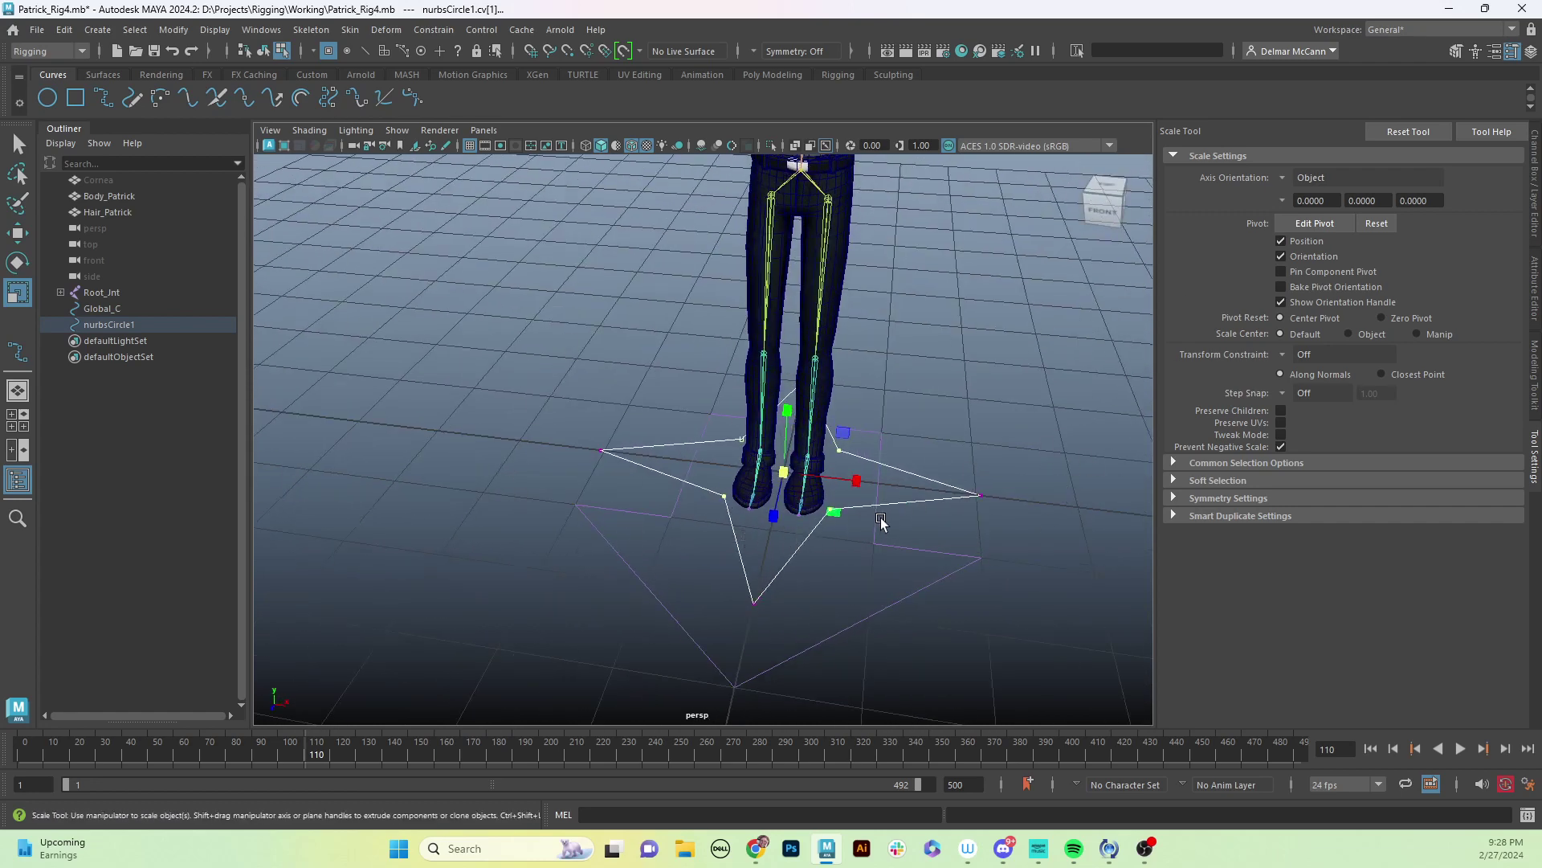
left_click_drag(872, 512, 884, 248, "alt")
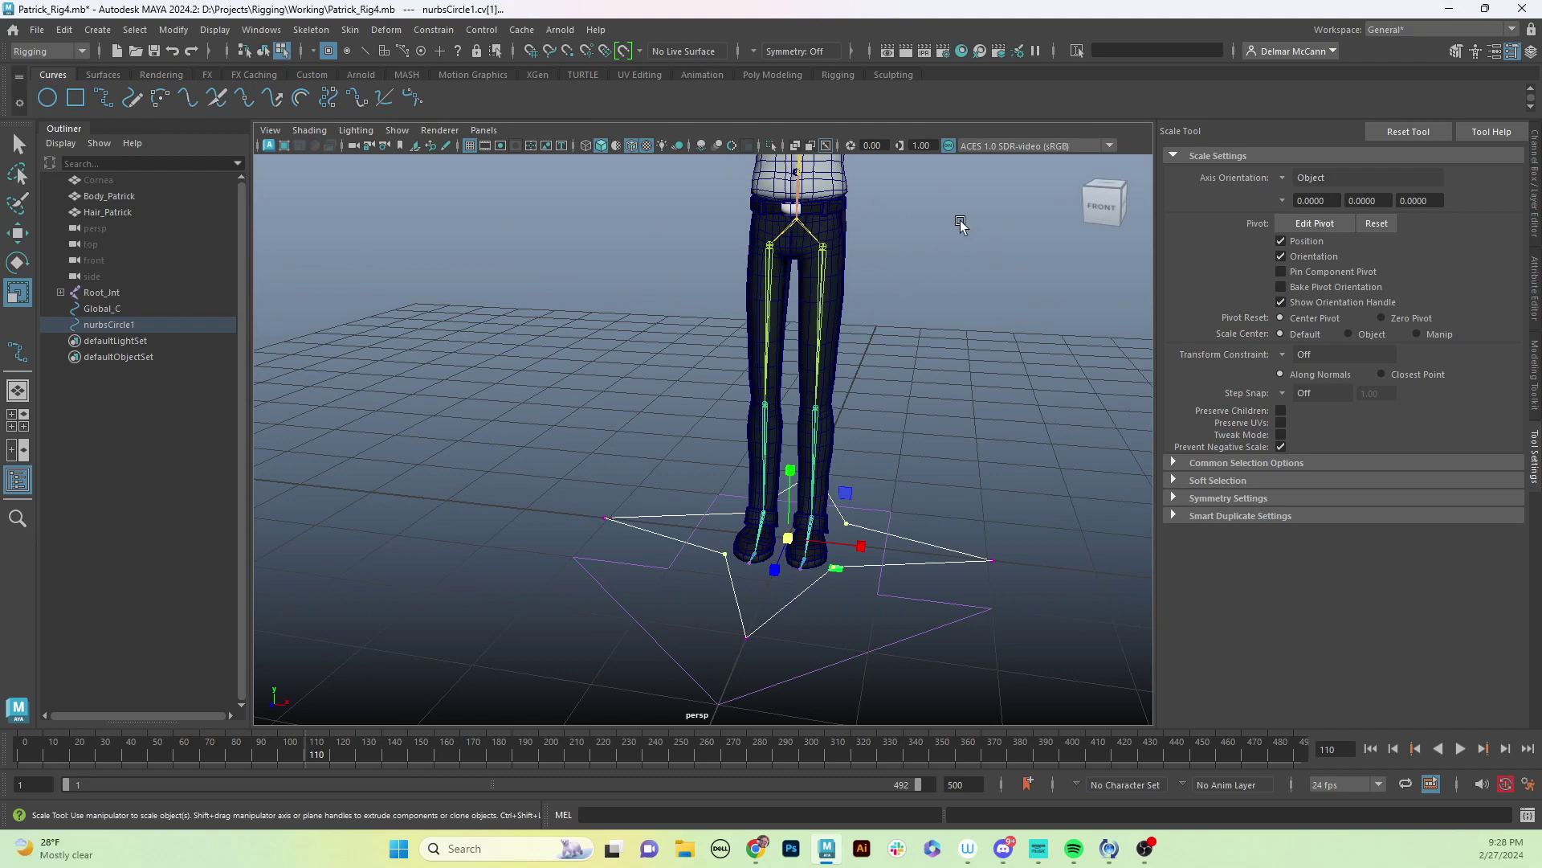
middle_click_drag(872, 278, 948, 385, "alt")
right_click_drag(961, 380, 924, 390, "alt")
left_click_drag(924, 391, 930, 556, "alt")
right_click_drag(930, 556, 942, 613, "alt")
left_click_drag(941, 613, 1008, 608, "alt")
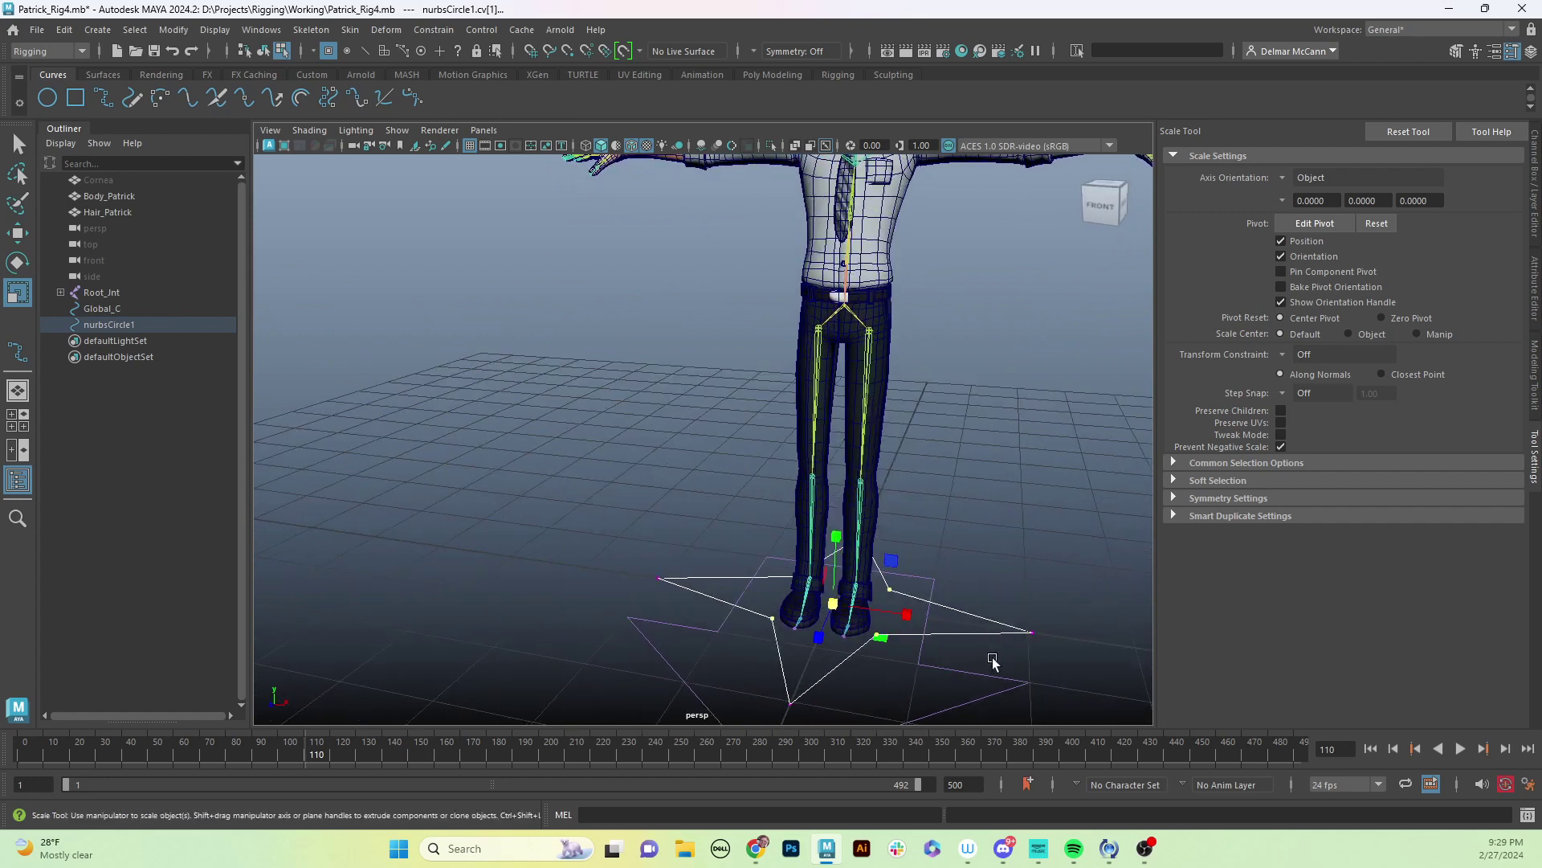
mouse_move(993, 660)
left_mouse_down("alt")
mouse_move(1023, 640)
mouse_move(1016, 679)
left_mouse_up("alt")
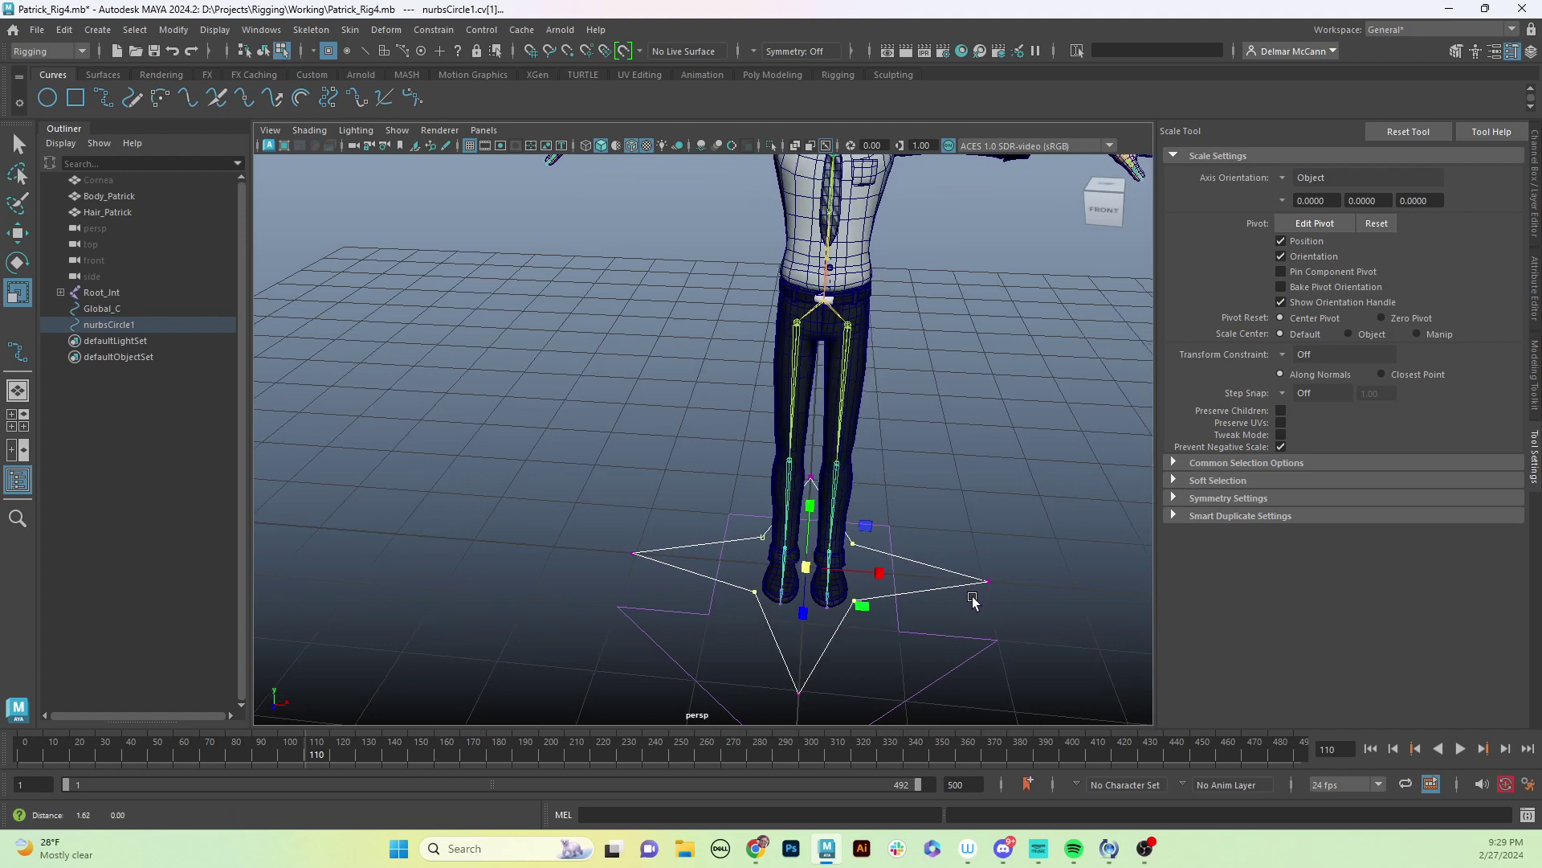
left_click_drag(974, 600, 930, 629, "alt")
key("F8")
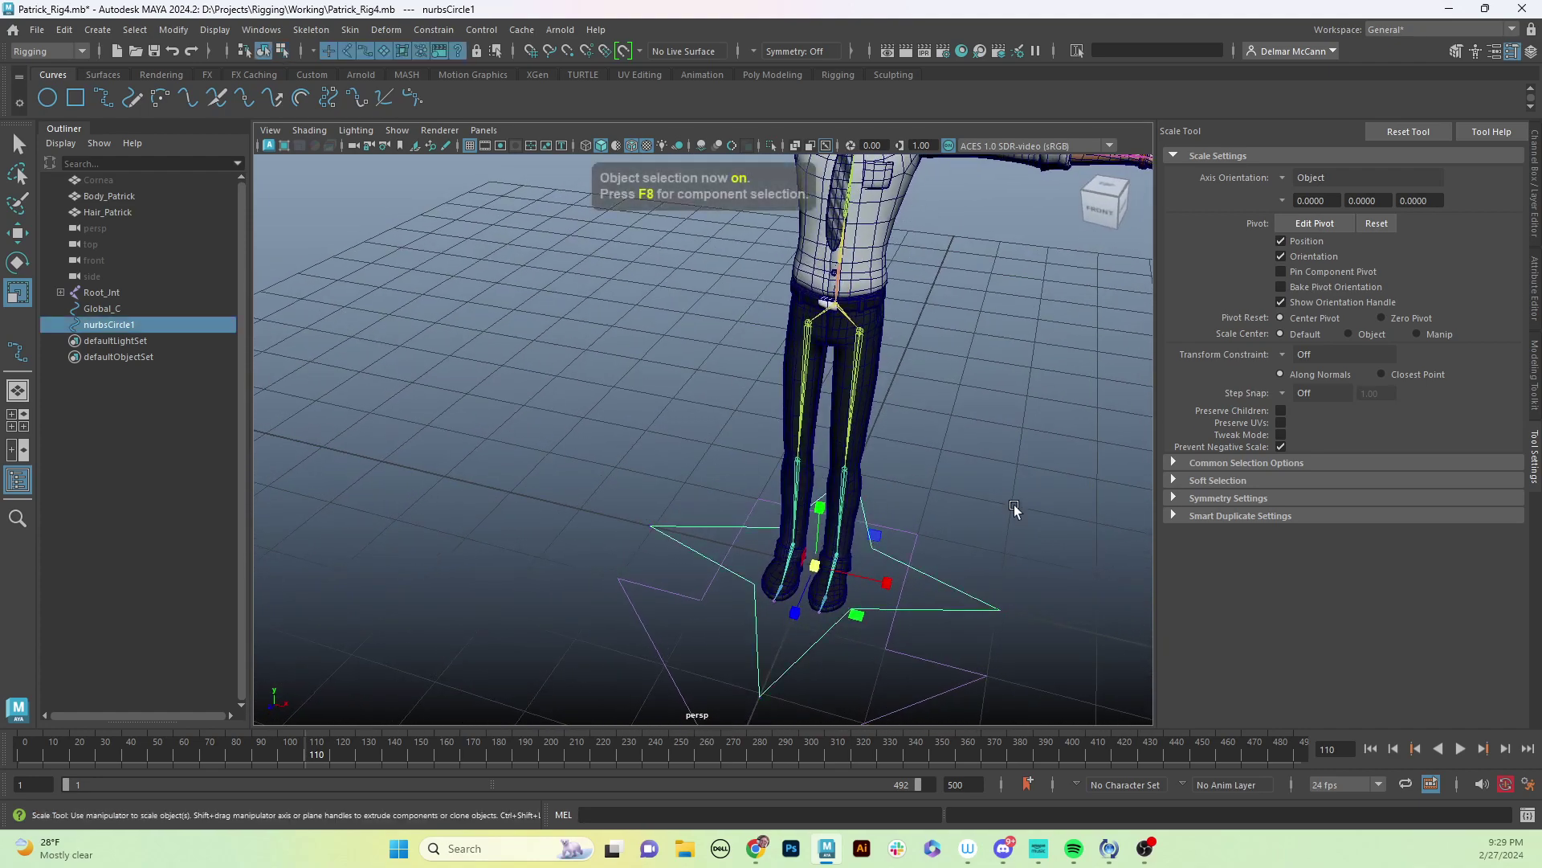
Reselect the star curve and show its values in the Channel Box instead of scale settings.
left_click(930, 634)
left_click(926, 611)
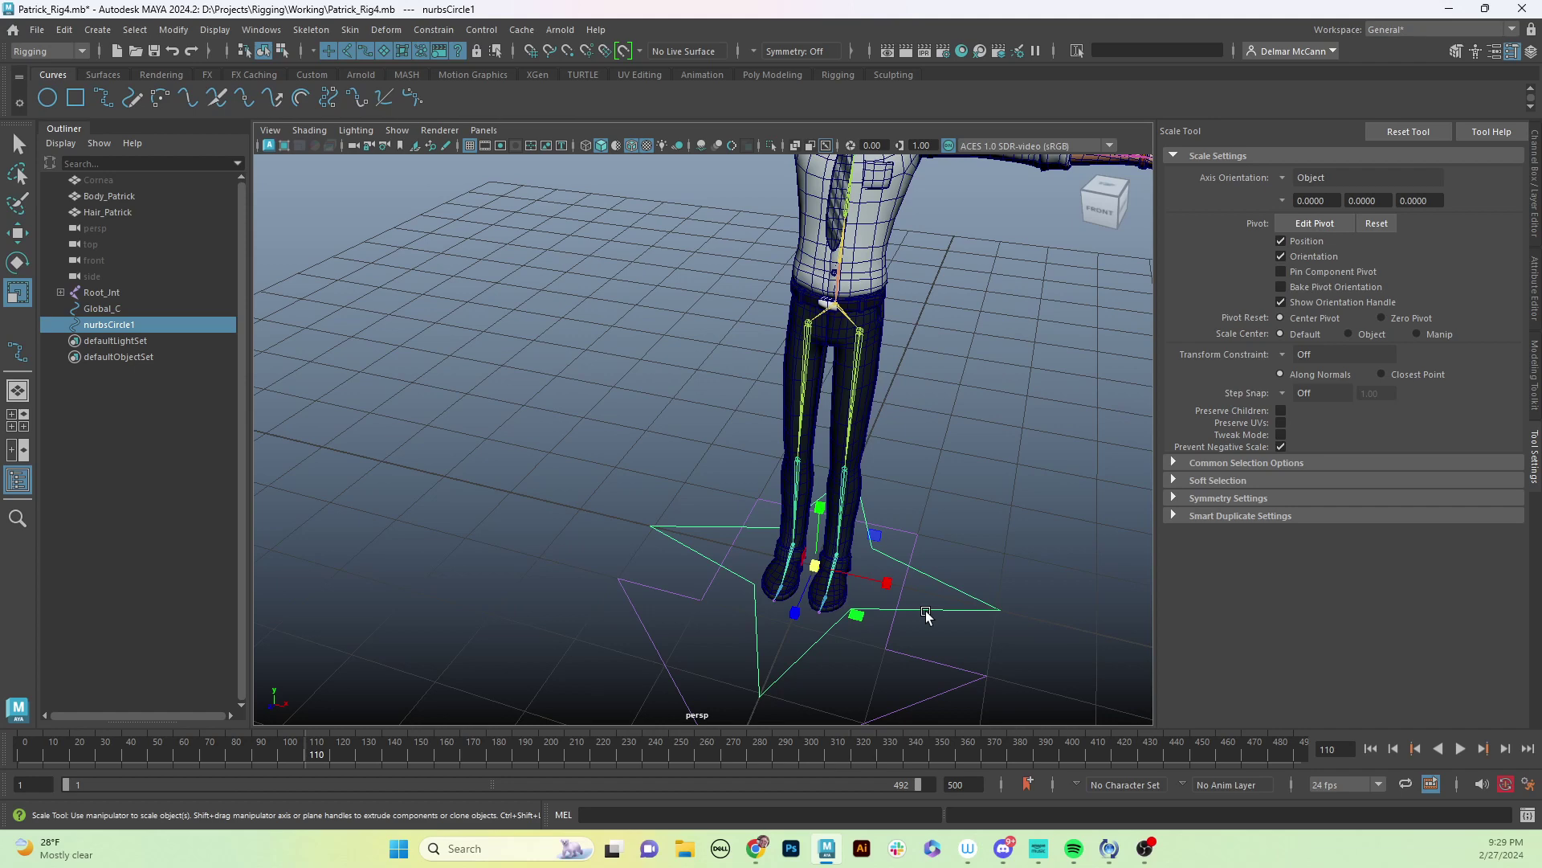
left_click(1536, 193)
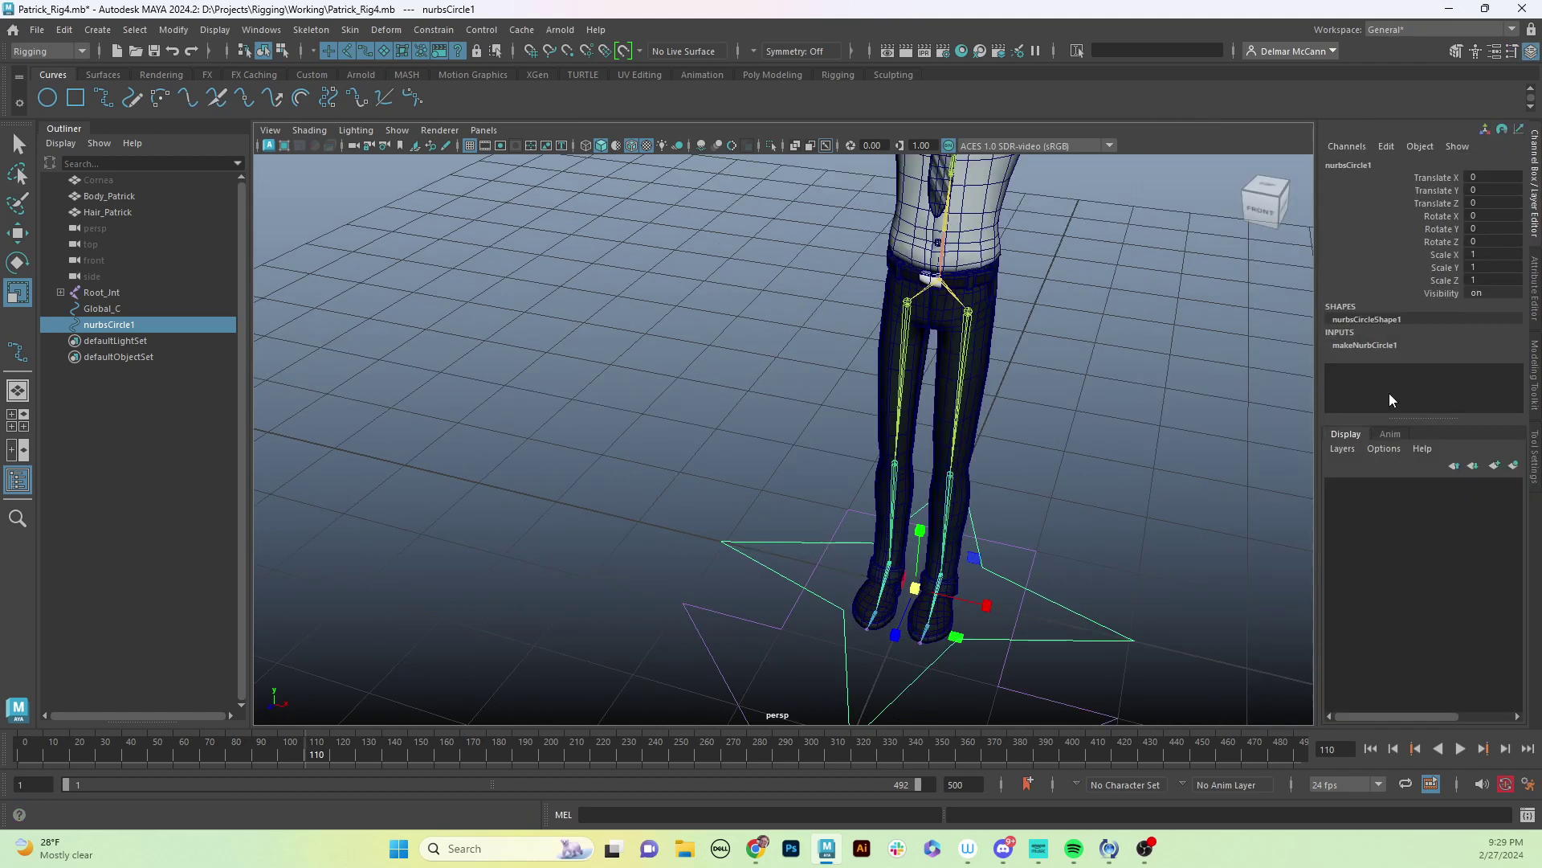
Orbit, pan and zoom the view to inspect the star curve around the character.
middle_click_drag(1027, 600, 1025, 572, "alt")
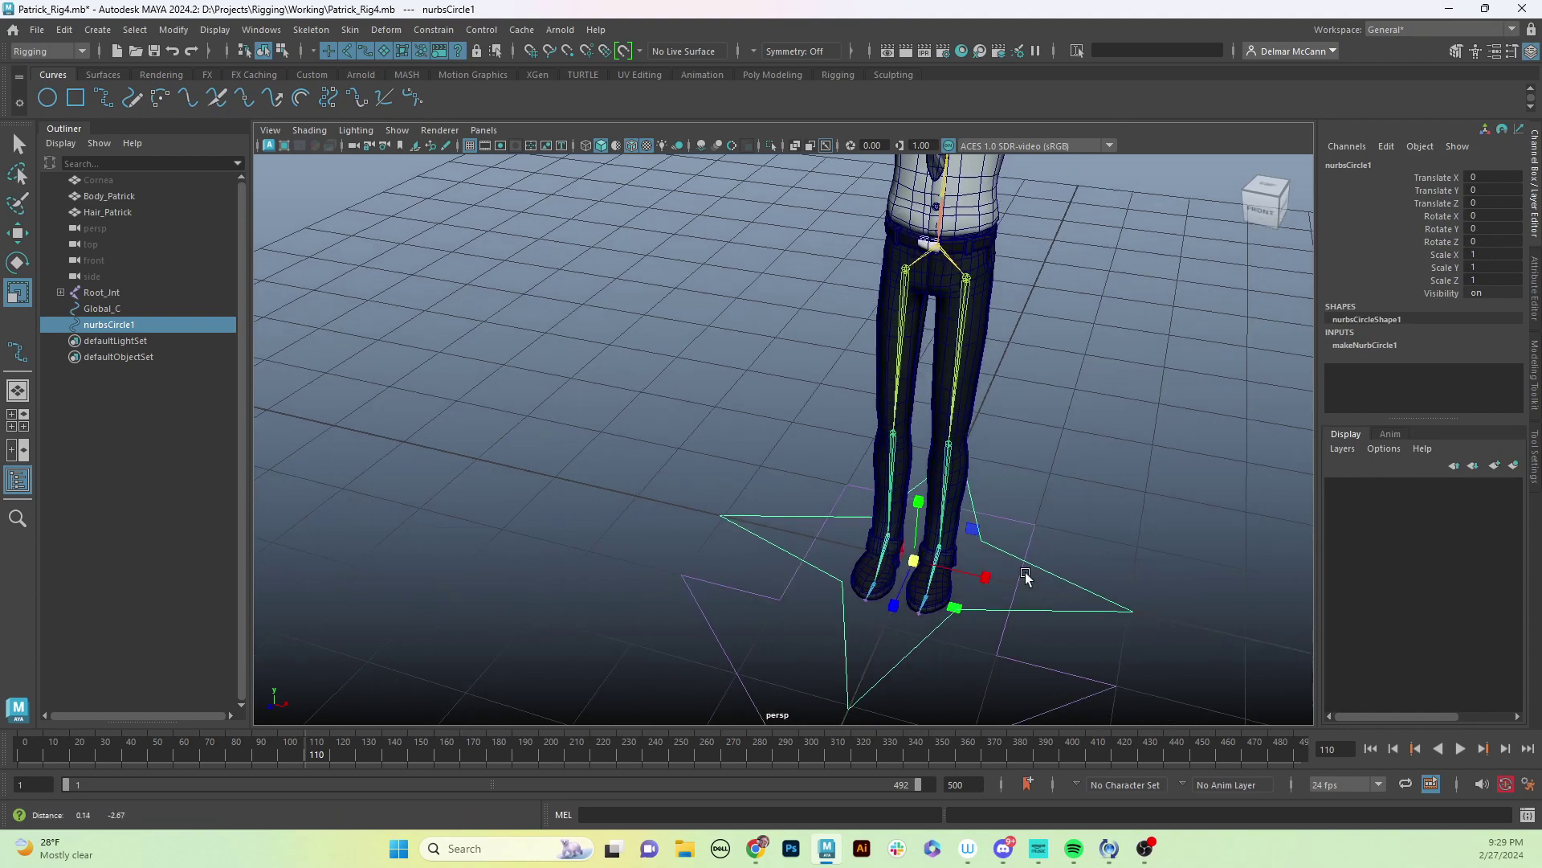
left_click_drag(1025, 577, 1067, 560, "alt")
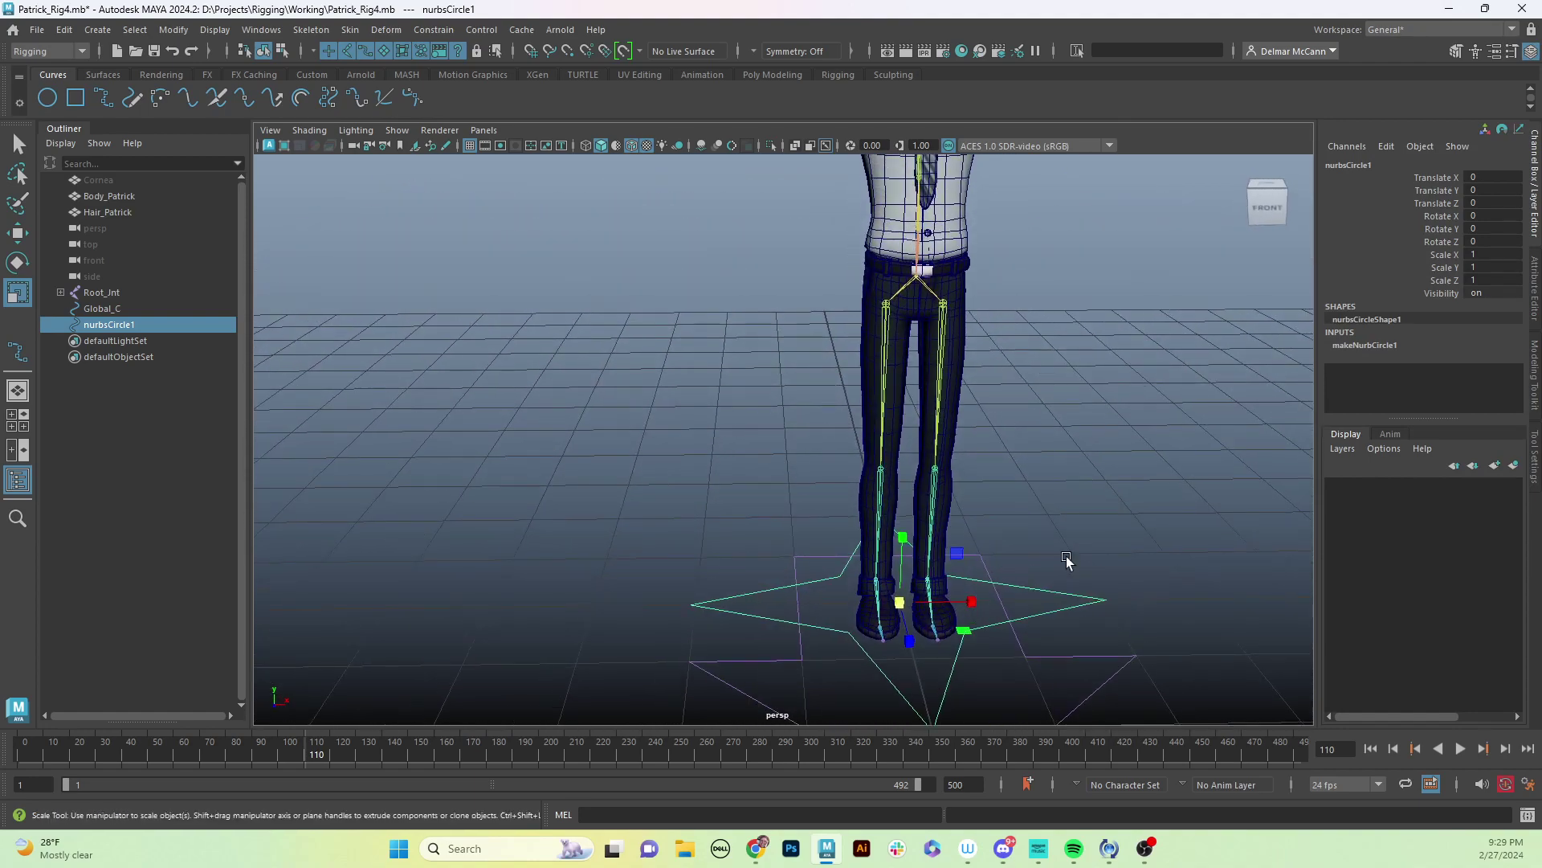
right_click_drag(1067, 560, 884, 593, "alt")
mouse_move(1009, 577)
left_mouse_down("alt")
mouse_move(968, 582)
mouse_move(993, 577)
left_mouse_up("alt")
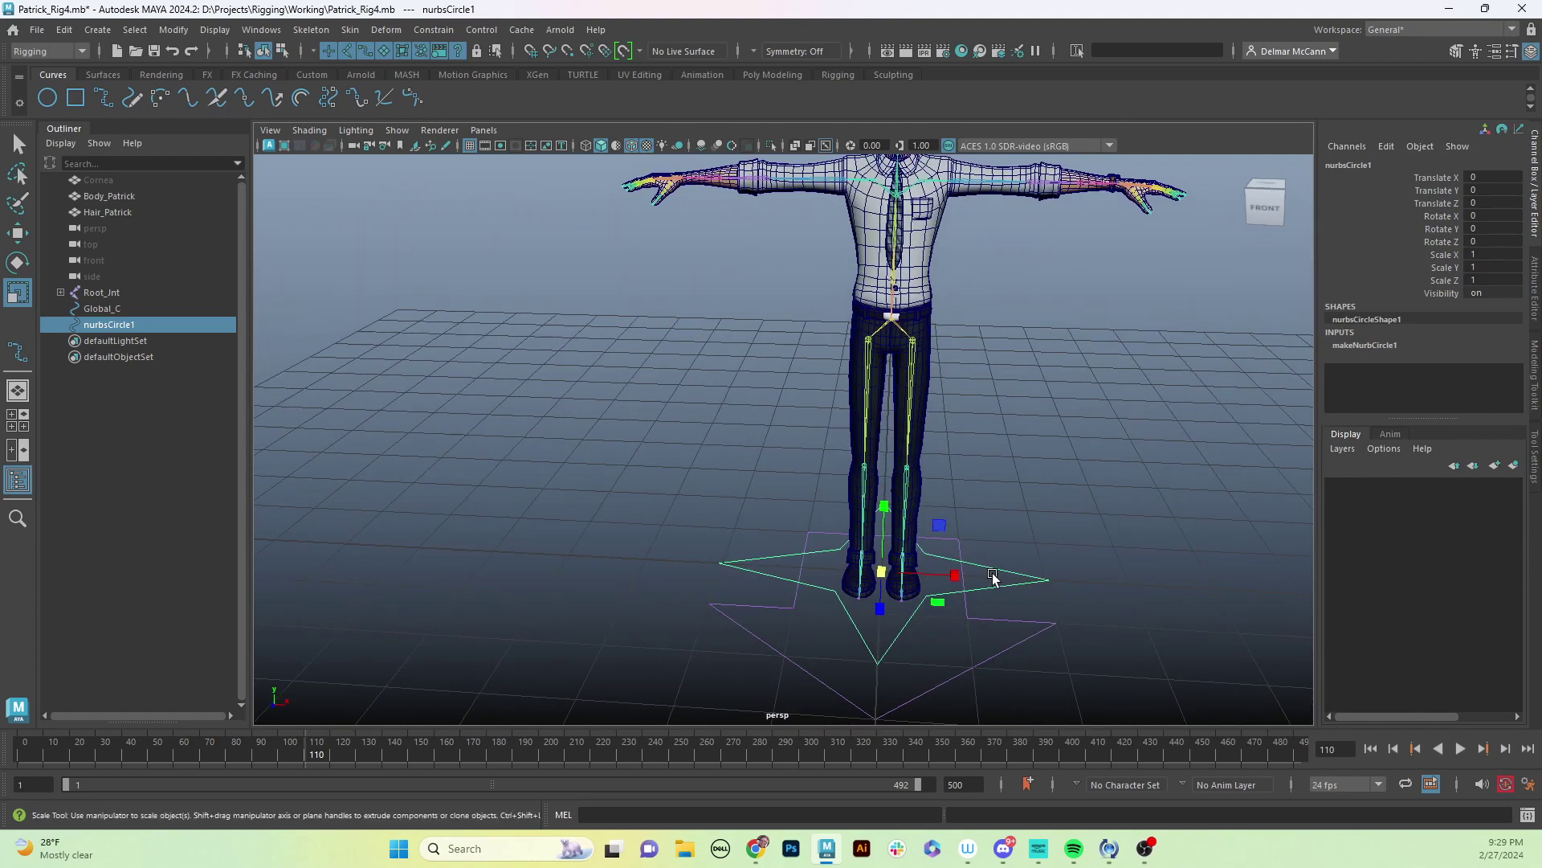
middle_click_drag(993, 576, 956, 593, "alt")
right_click_drag(956, 593, 1026, 572, "alt")
mouse_move(1030, 569)
left_mouse_down("alt")
mouse_move(919, 591)
mouse_move(827, 571)
mouse_move(927, 582)
mouse_move(1027, 567)
left_mouse_up("alt")
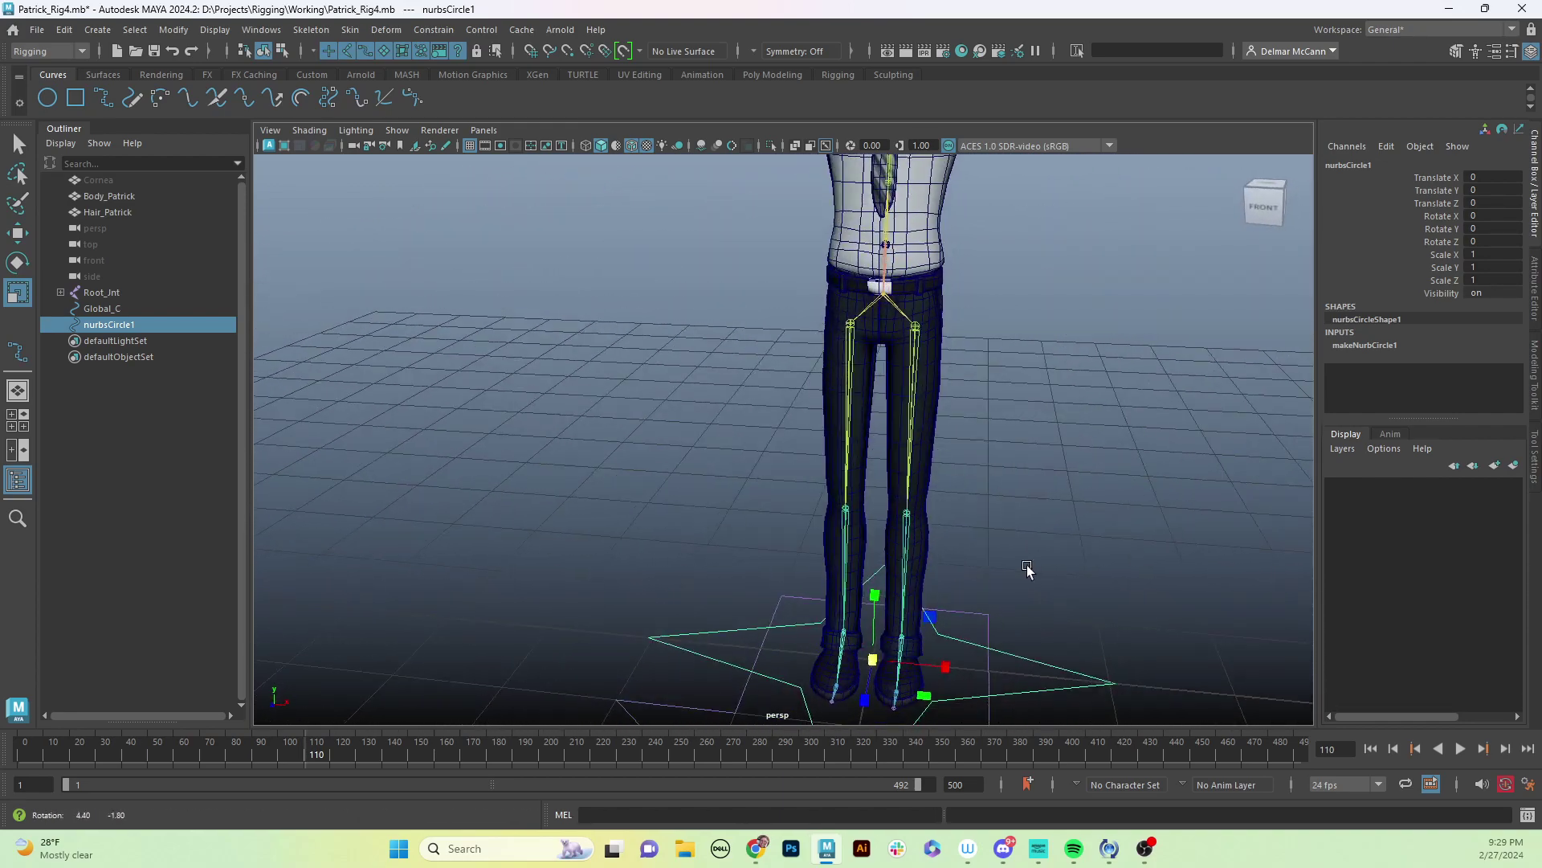
right_click_drag(1068, 560, 938, 556, "alt")
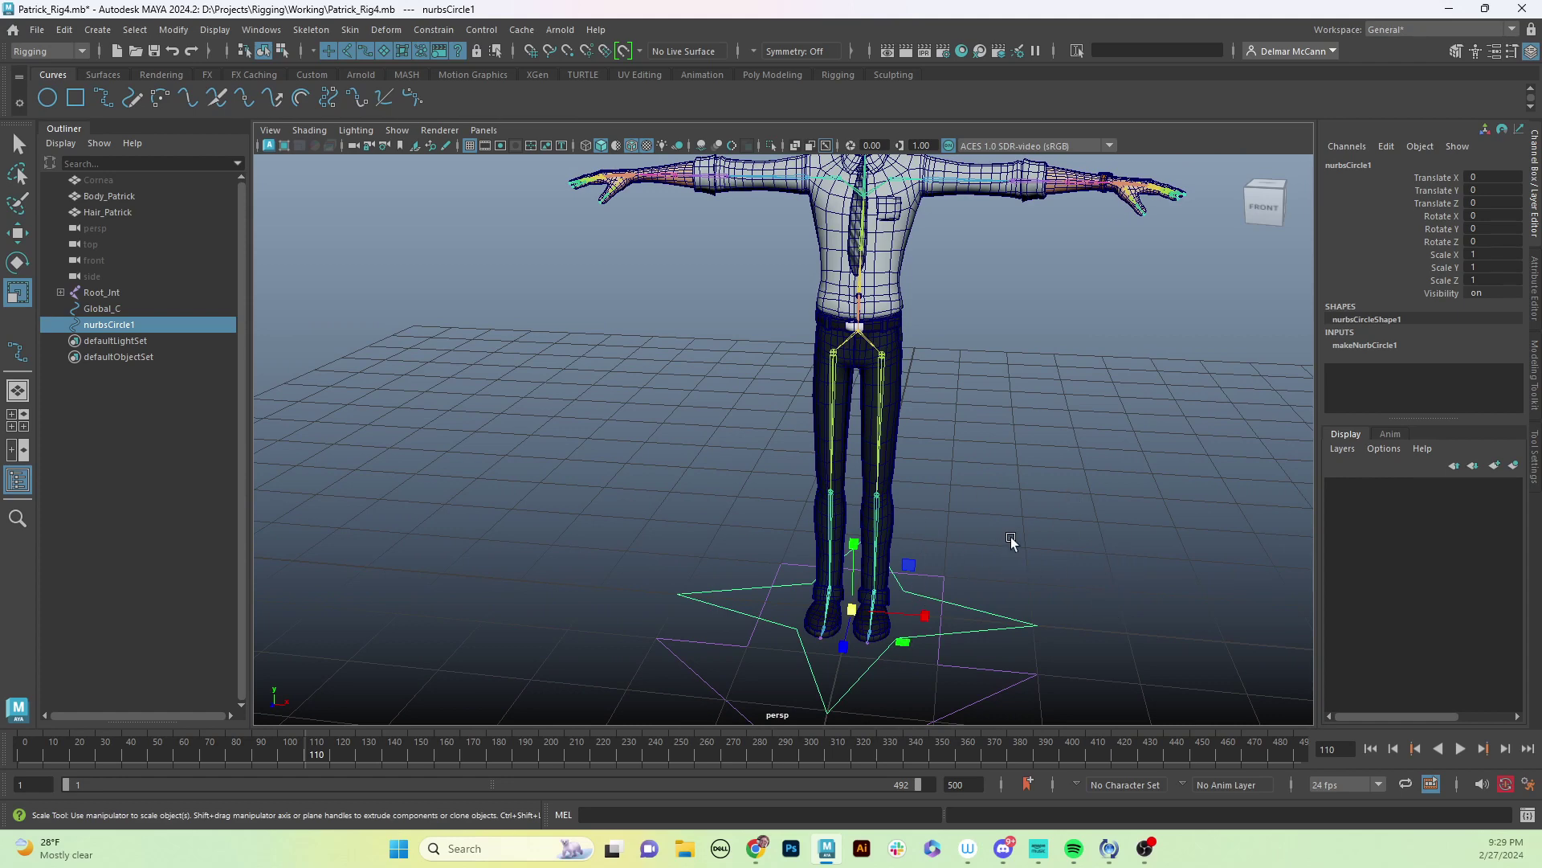
left_click_drag(971, 672, 967, 659, "alt")
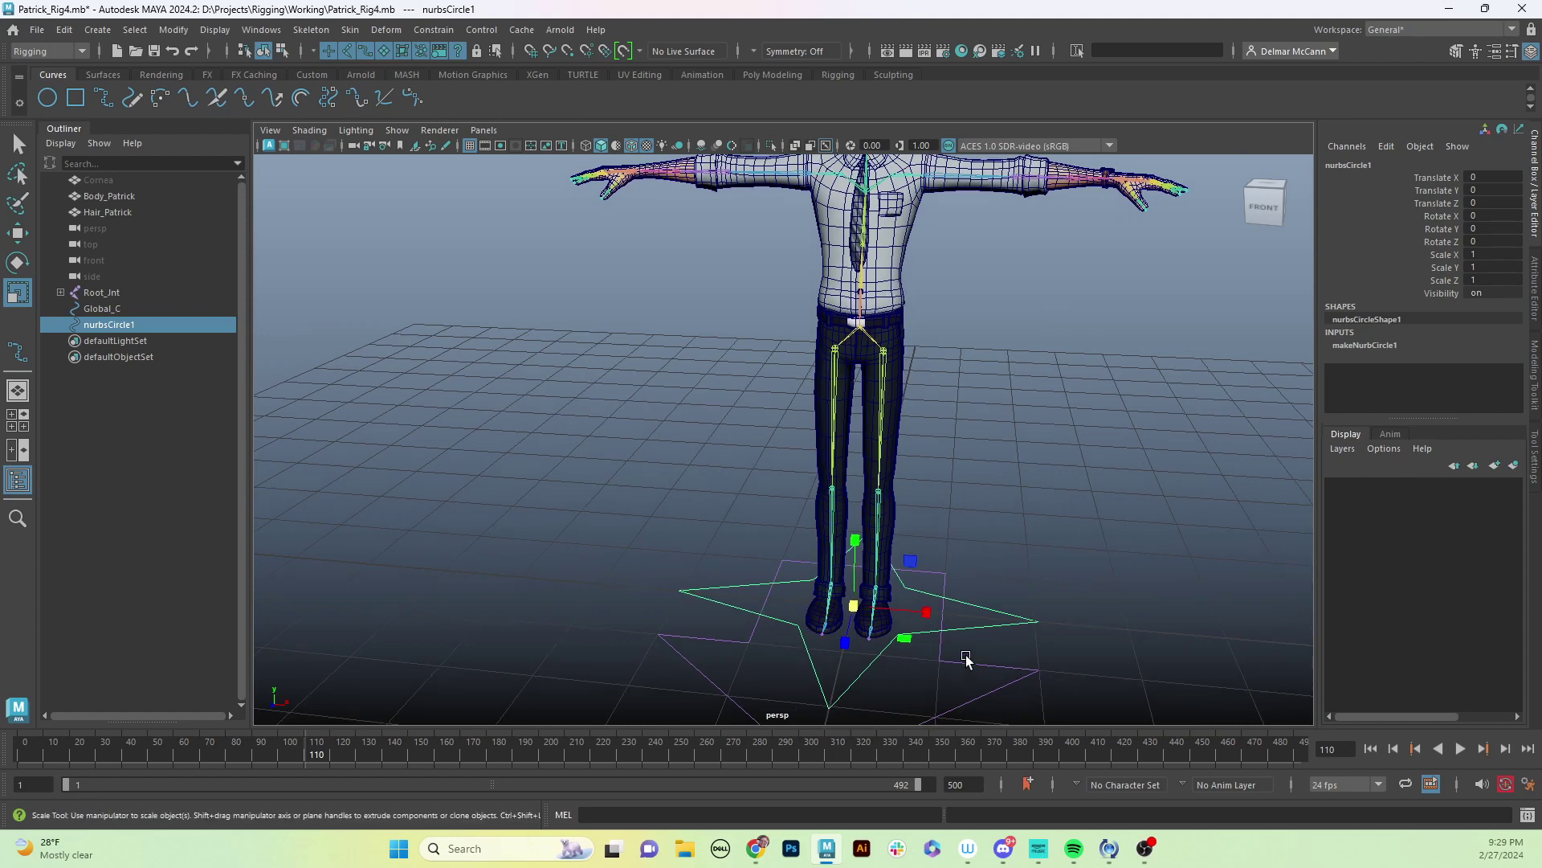
Rename nurbsCircle1 to Root_C in the Outliner.
double_click(151, 326)
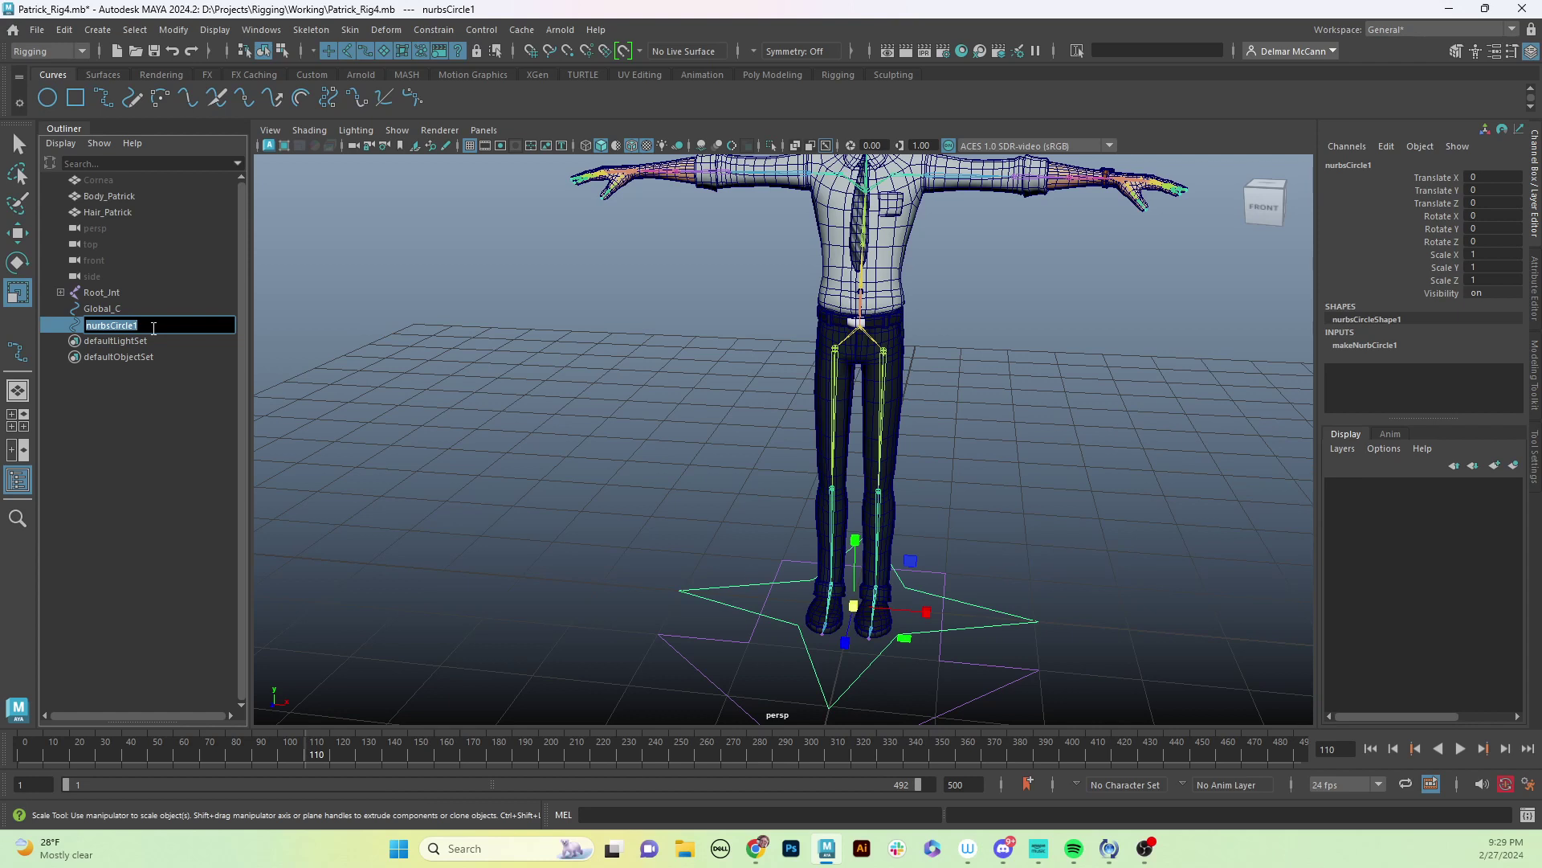
type("Root_C")
key("Return")
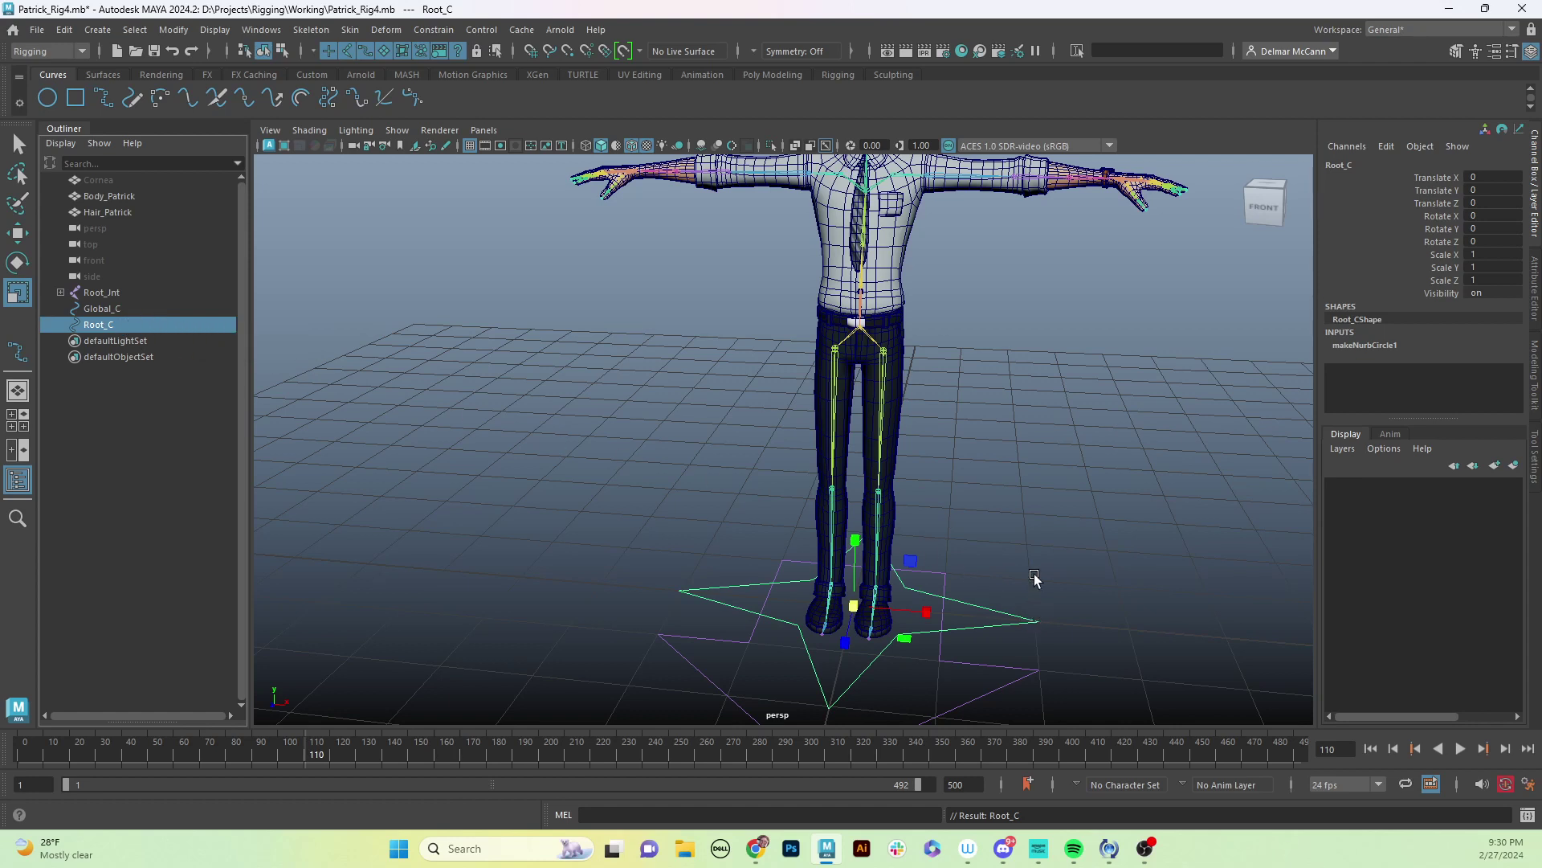
Select the Root_C curve and group it with Ctrl+G.
left_click(128, 311)
left_click(128, 321)
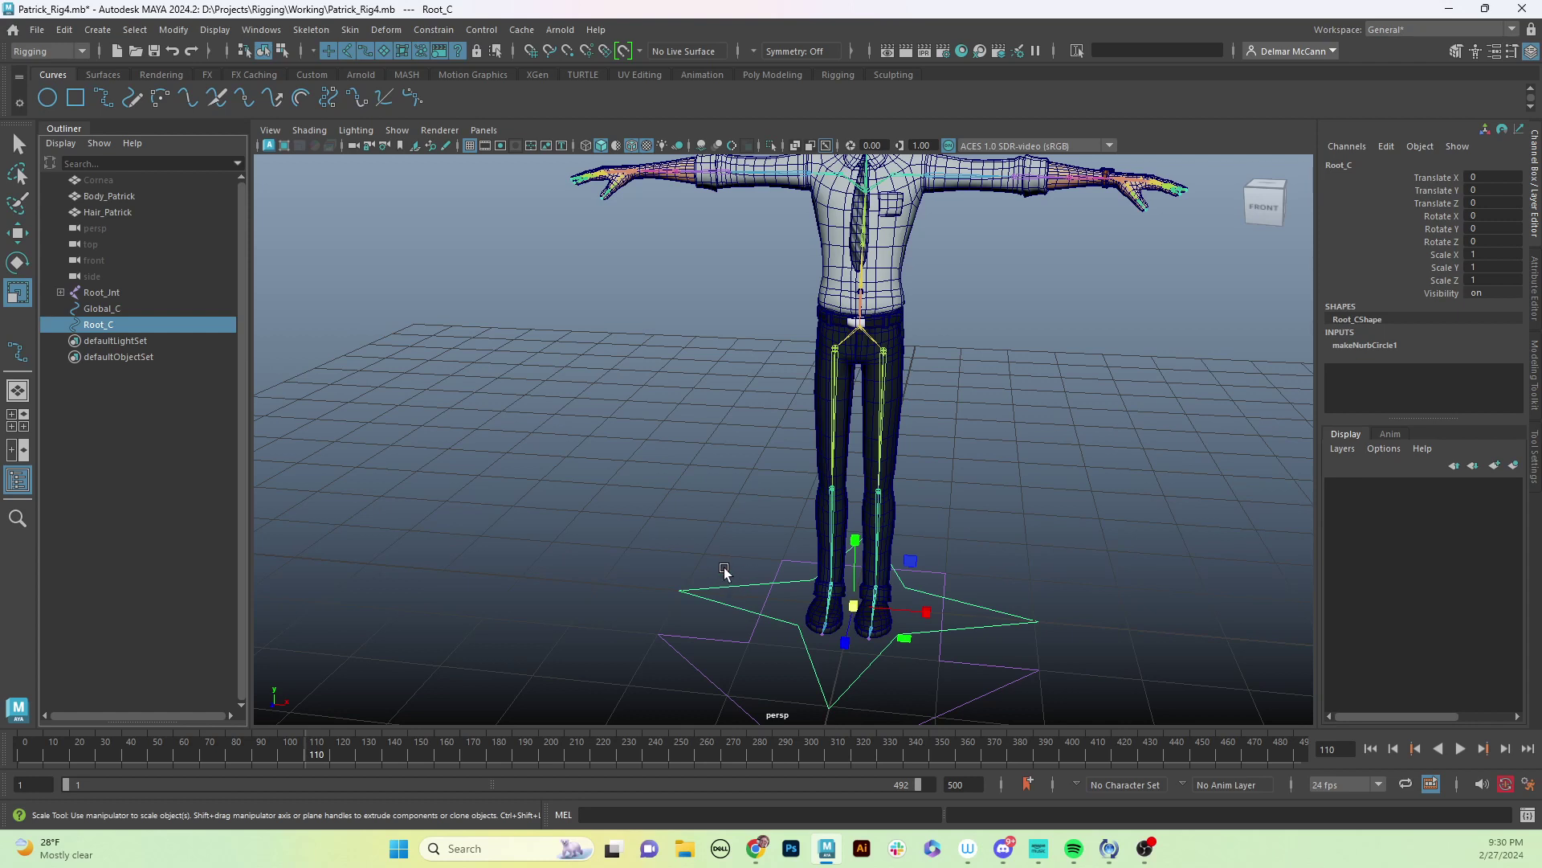
key("ctrl+g")
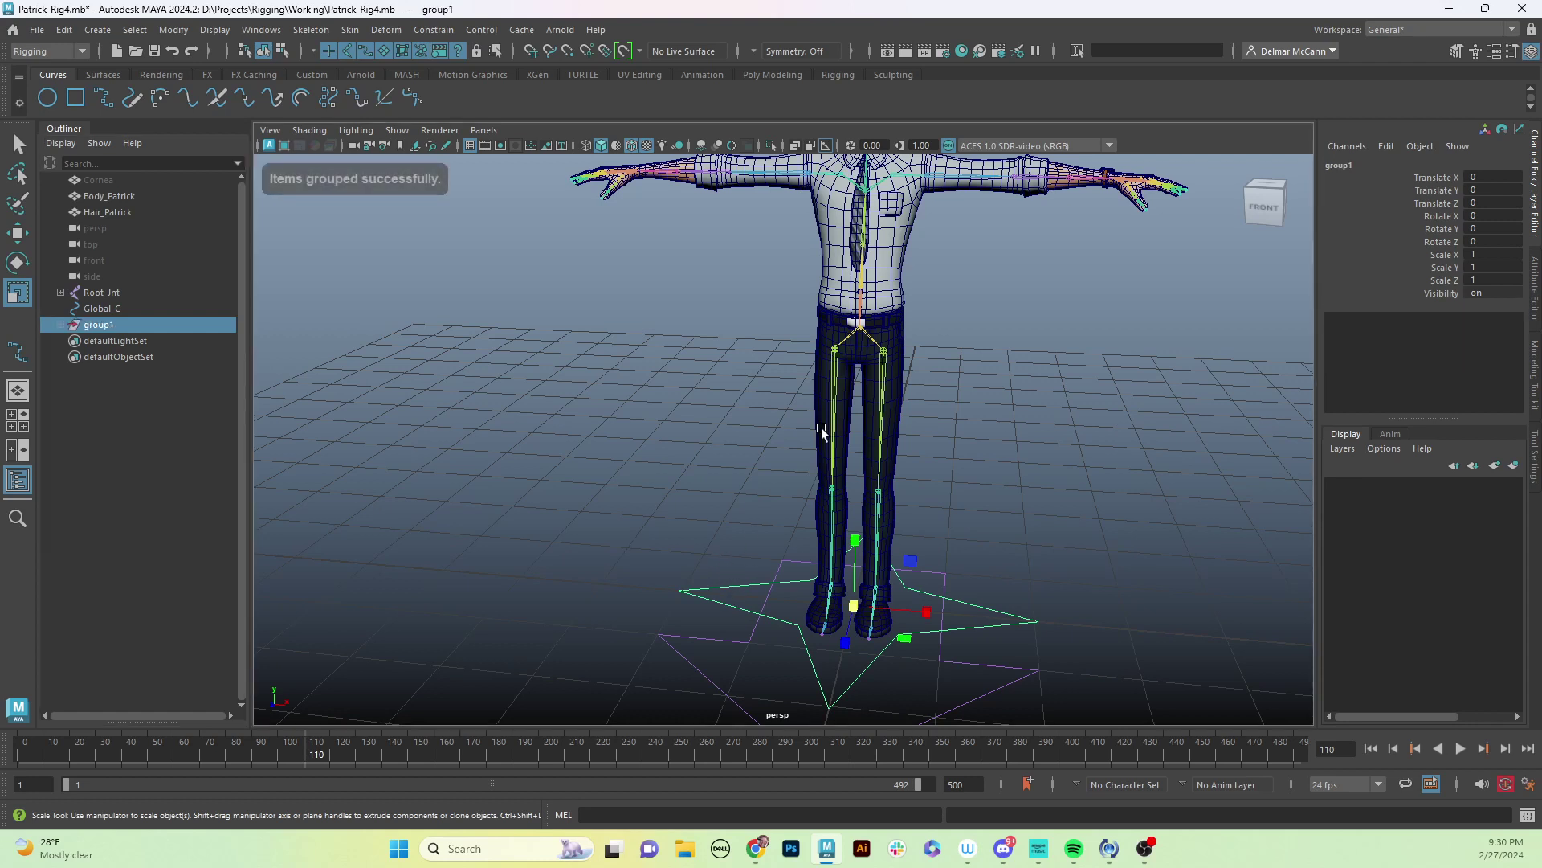
Expand group1 in the Outliner and rename it Root_C_GRP.
left_click(61, 325)
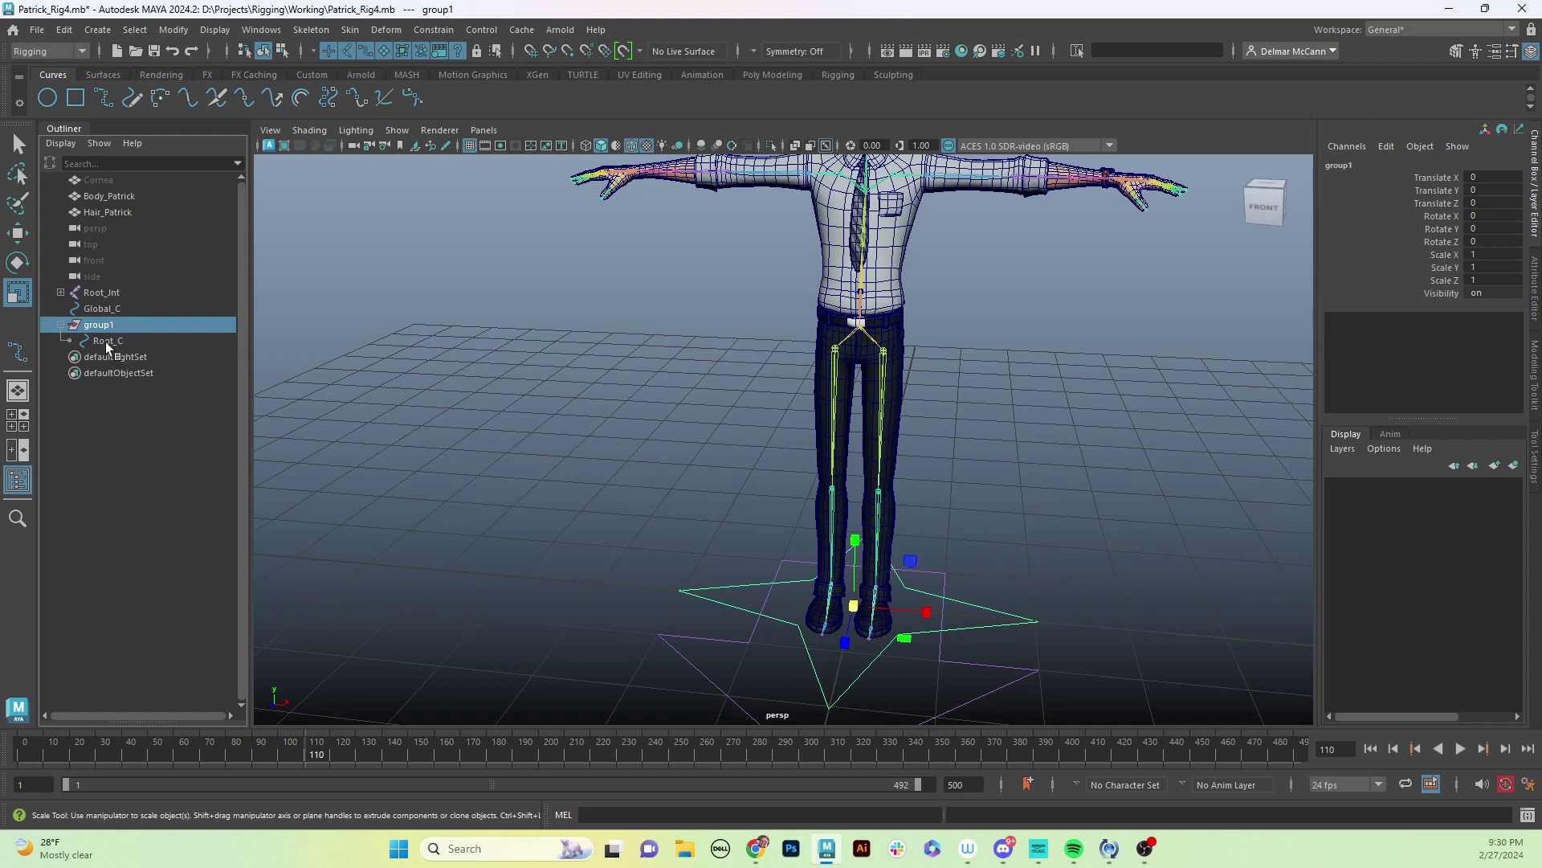
double_click(127, 326)
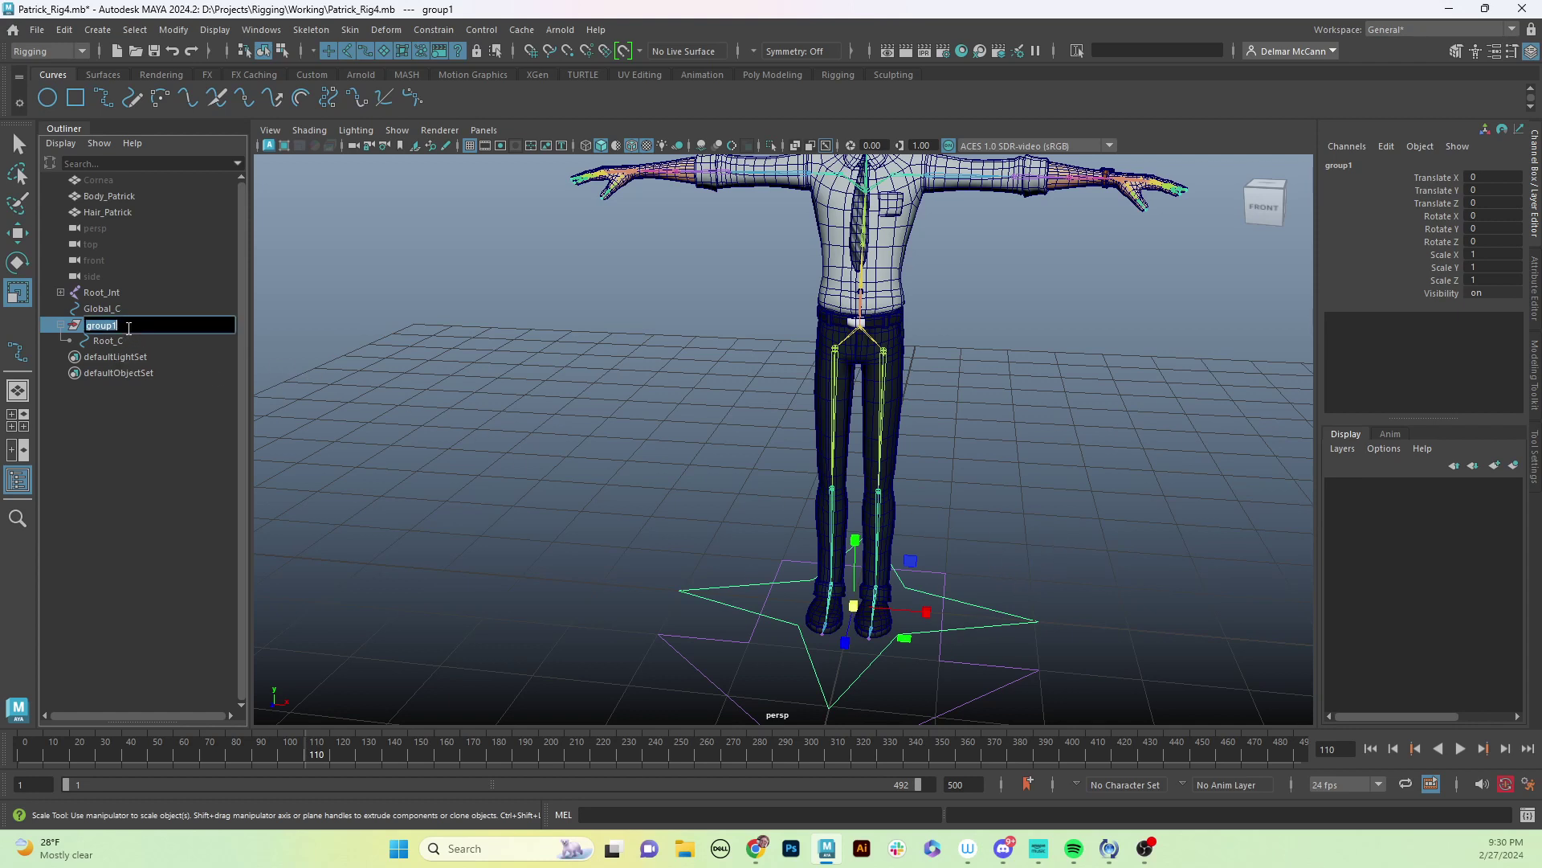
type("Root_C_GRP")
key("Return")
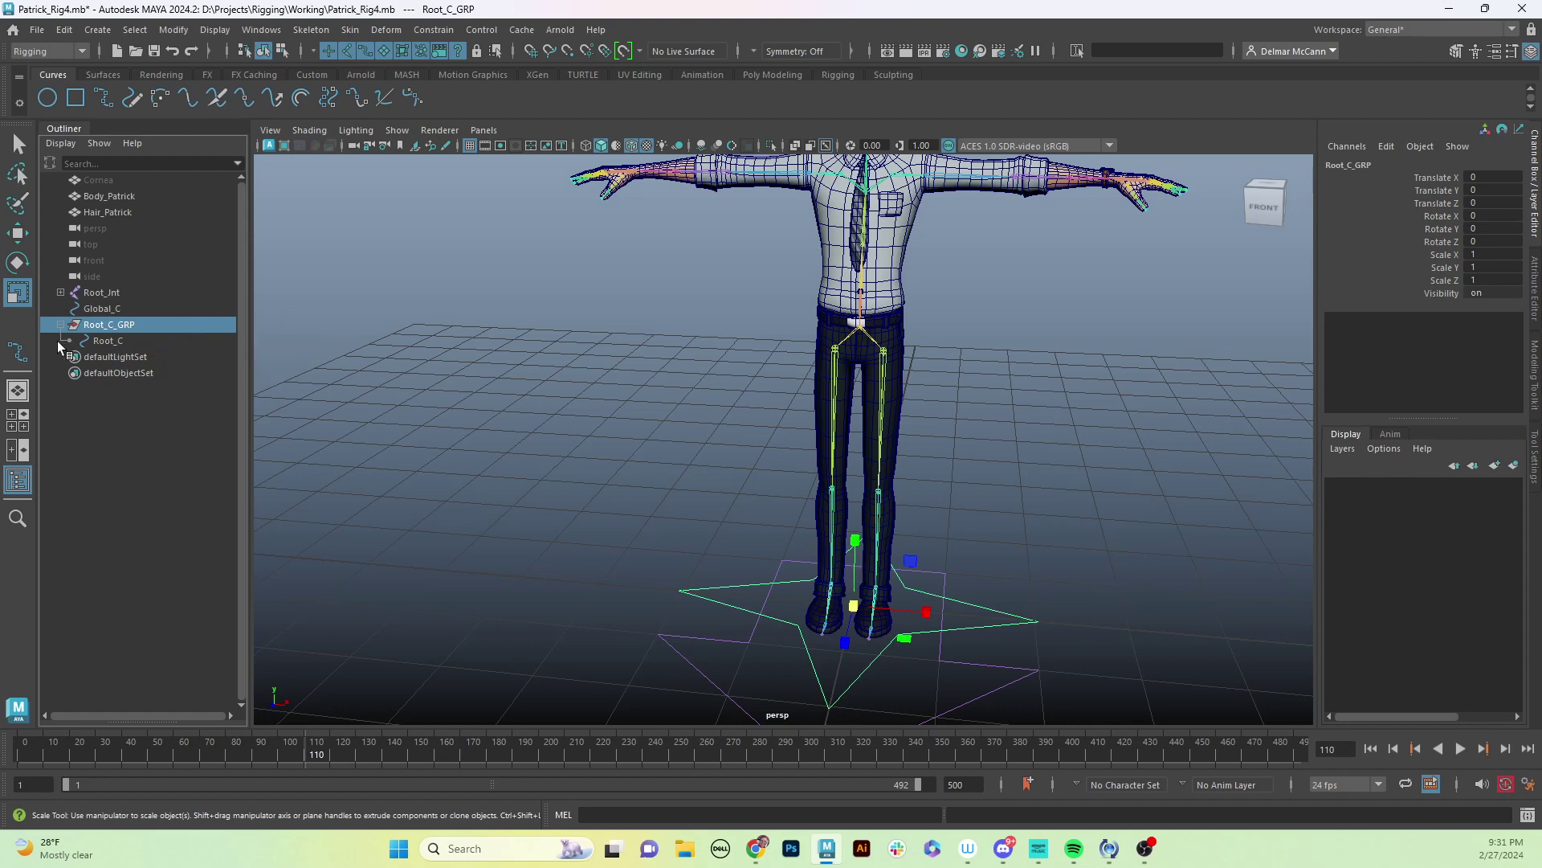
Orbit and zoom around the character to inspect the legs, torso and feet.
middle_click_drag(777, 575, 837, 564, "alt")
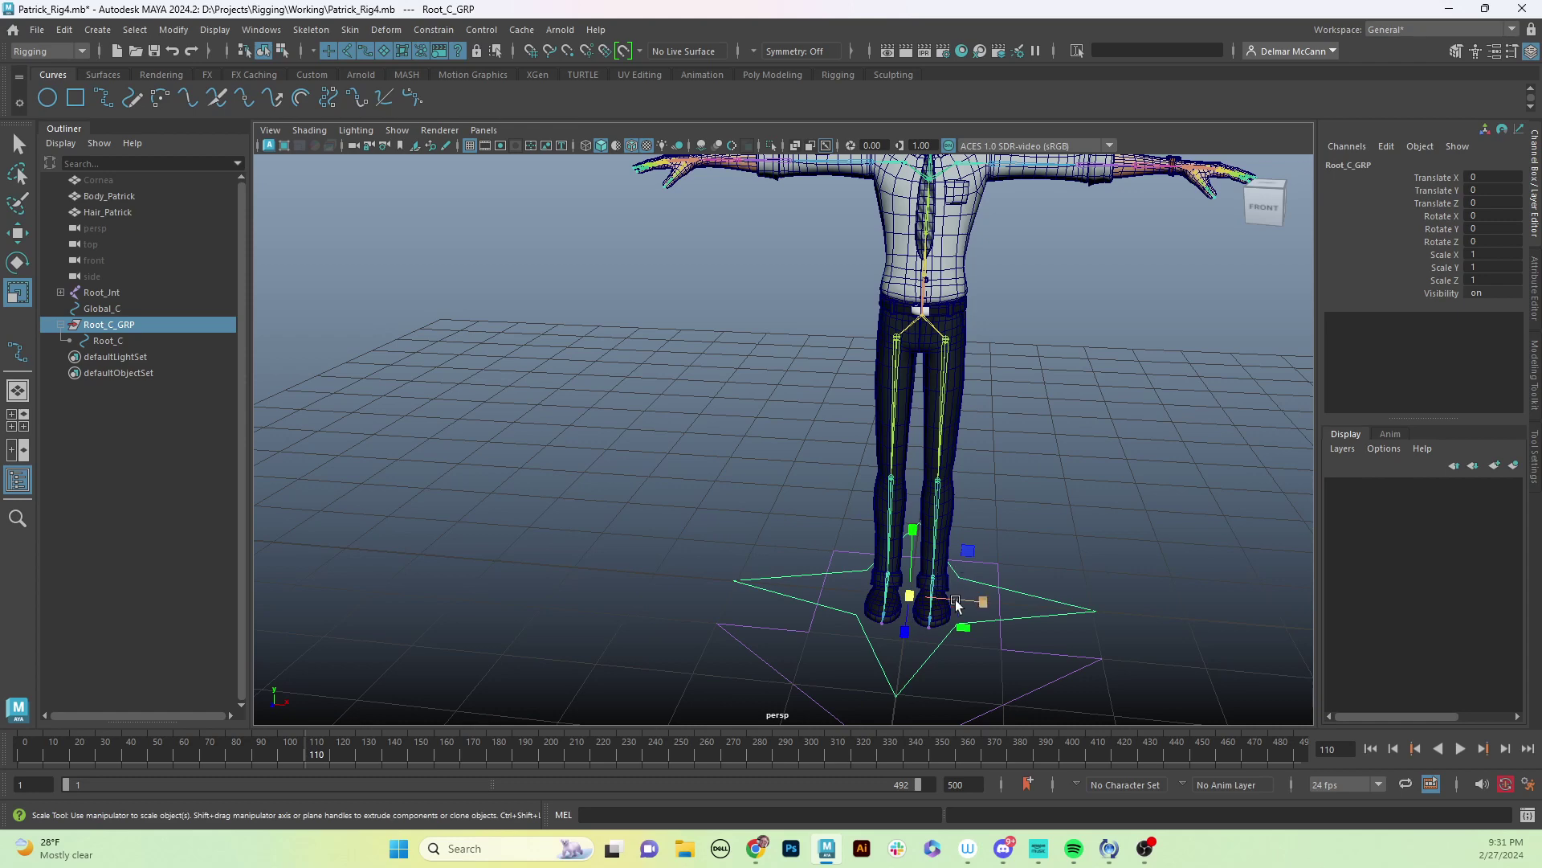
left_click_drag(1023, 303, 818, 329, "alt")
right_click_drag(817, 327, 1120, 300, "alt")
middle_click_drag(1117, 290, 1056, 343, "alt")
scroll(1034, 333, "down", 1)
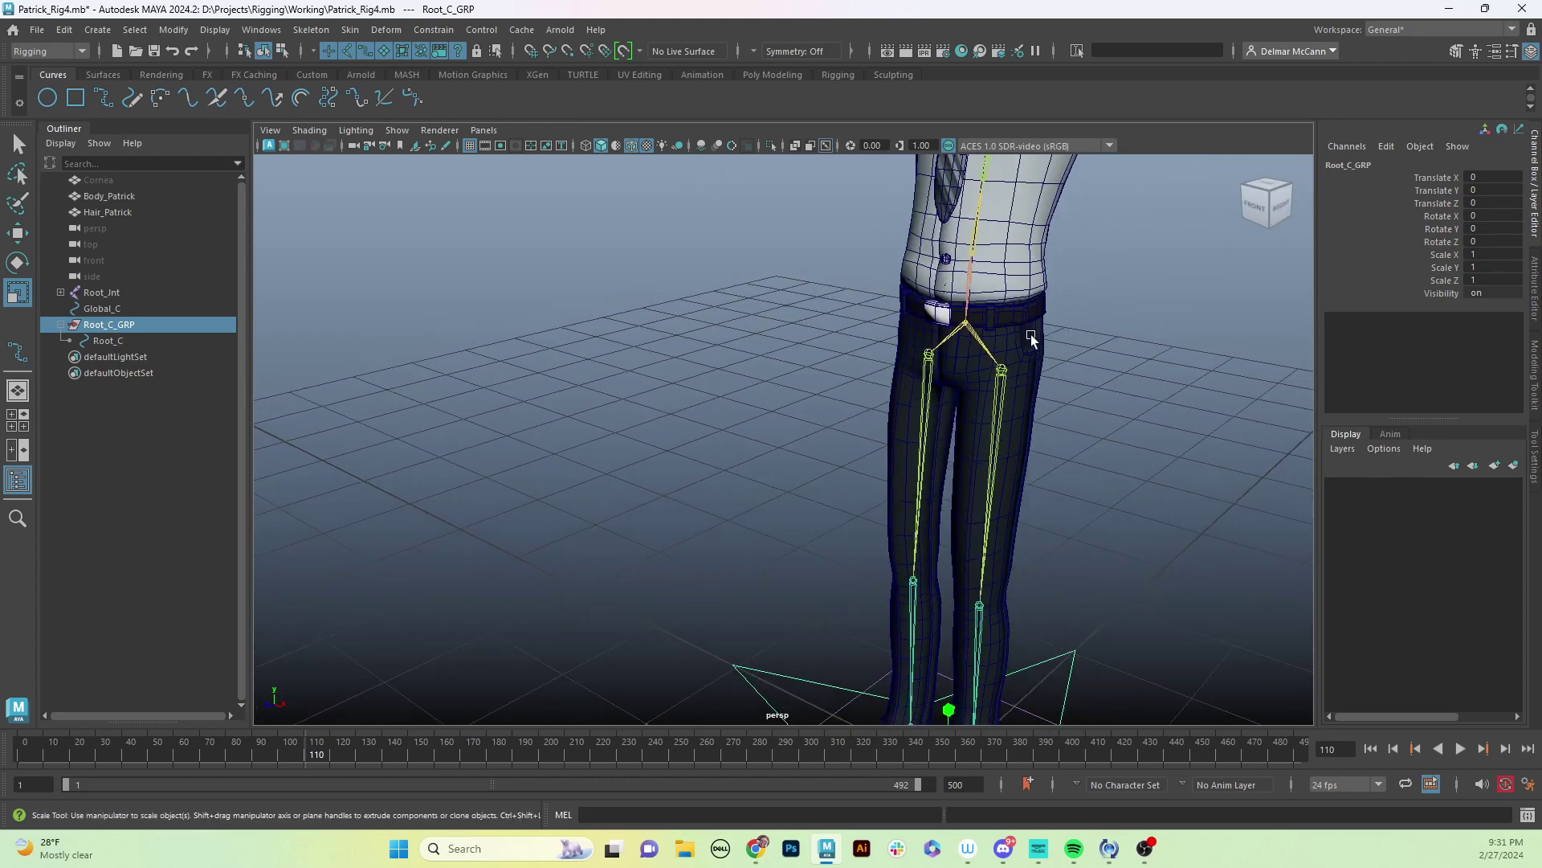
middle_click_drag(959, 311, 1033, 274, "alt")
right_click_drag(1077, 341, 860, 397, "alt")
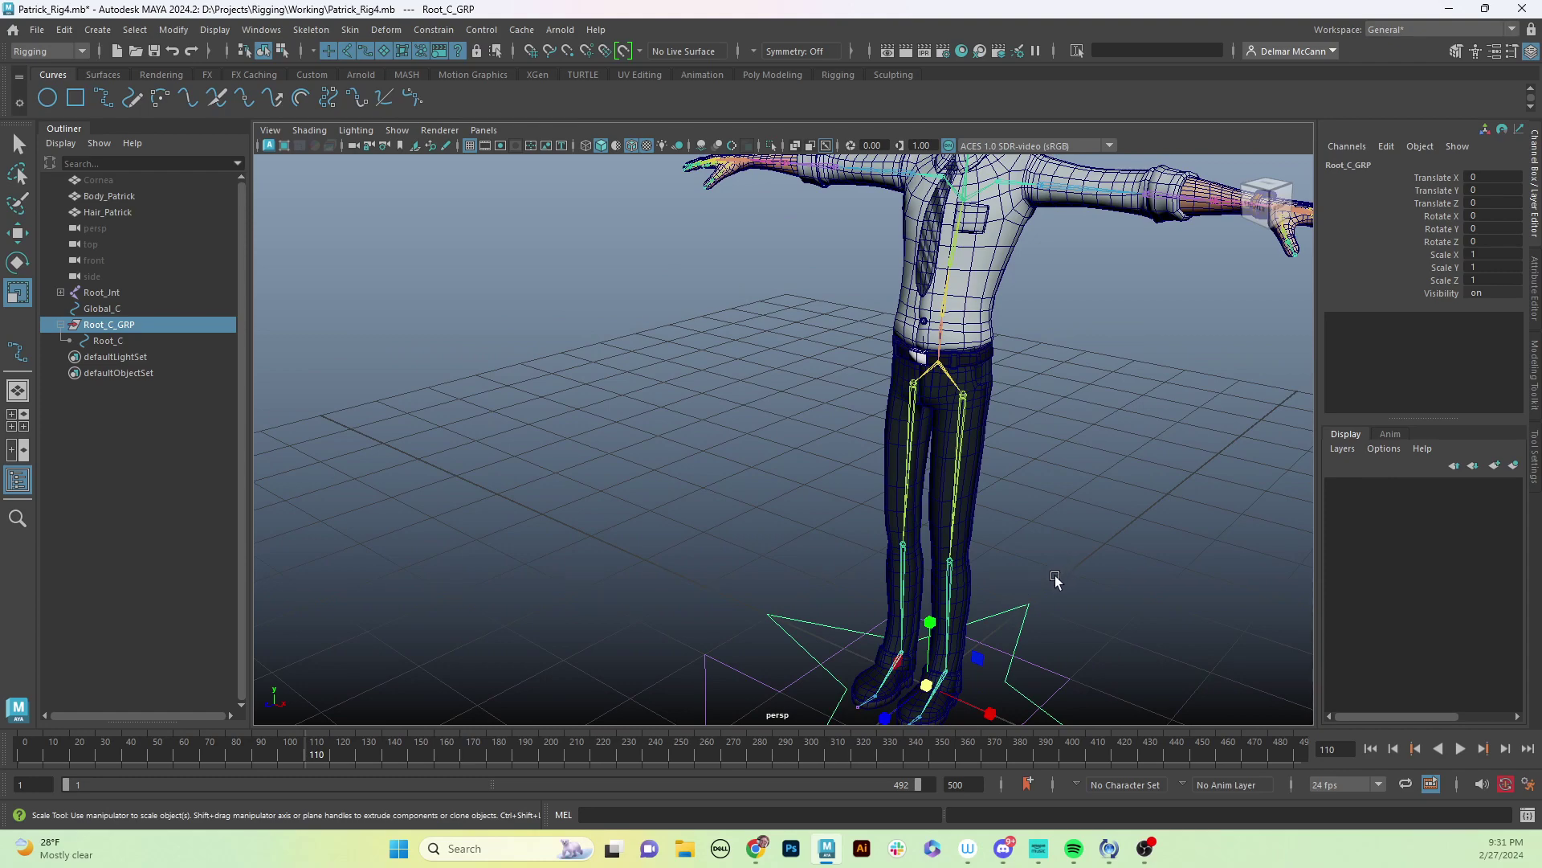
left_click_drag(1039, 675, 949, 560, "alt")
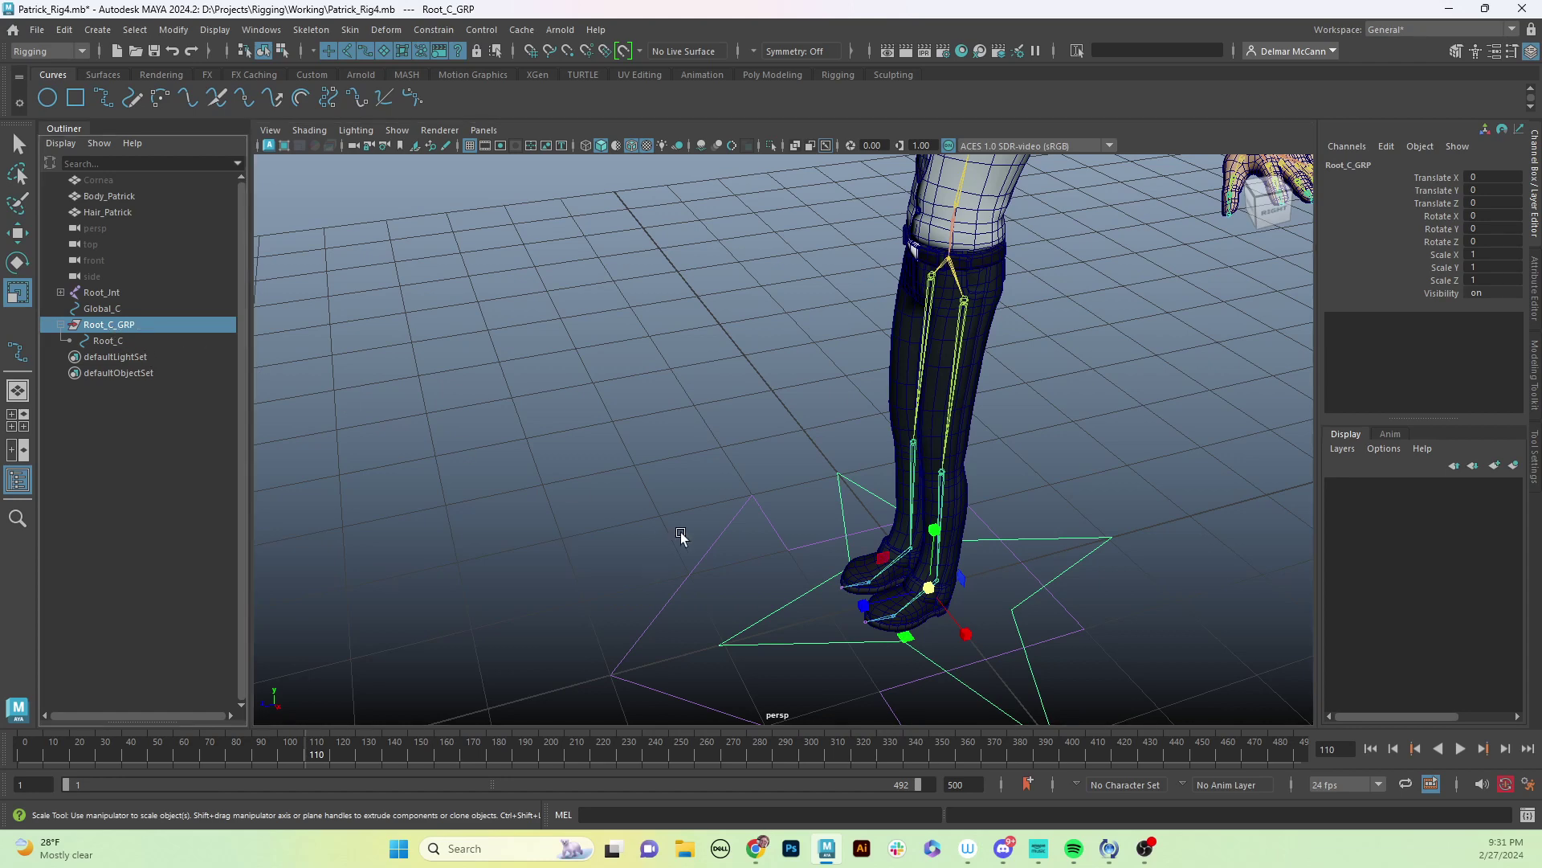
Switch to the Move tool with point snapping and try its quick options from a front view.
key("w")
left_click_drag(682, 534, 947, 565, "alt")
middle_click_drag(948, 565, 902, 653, "alt")
key("v")
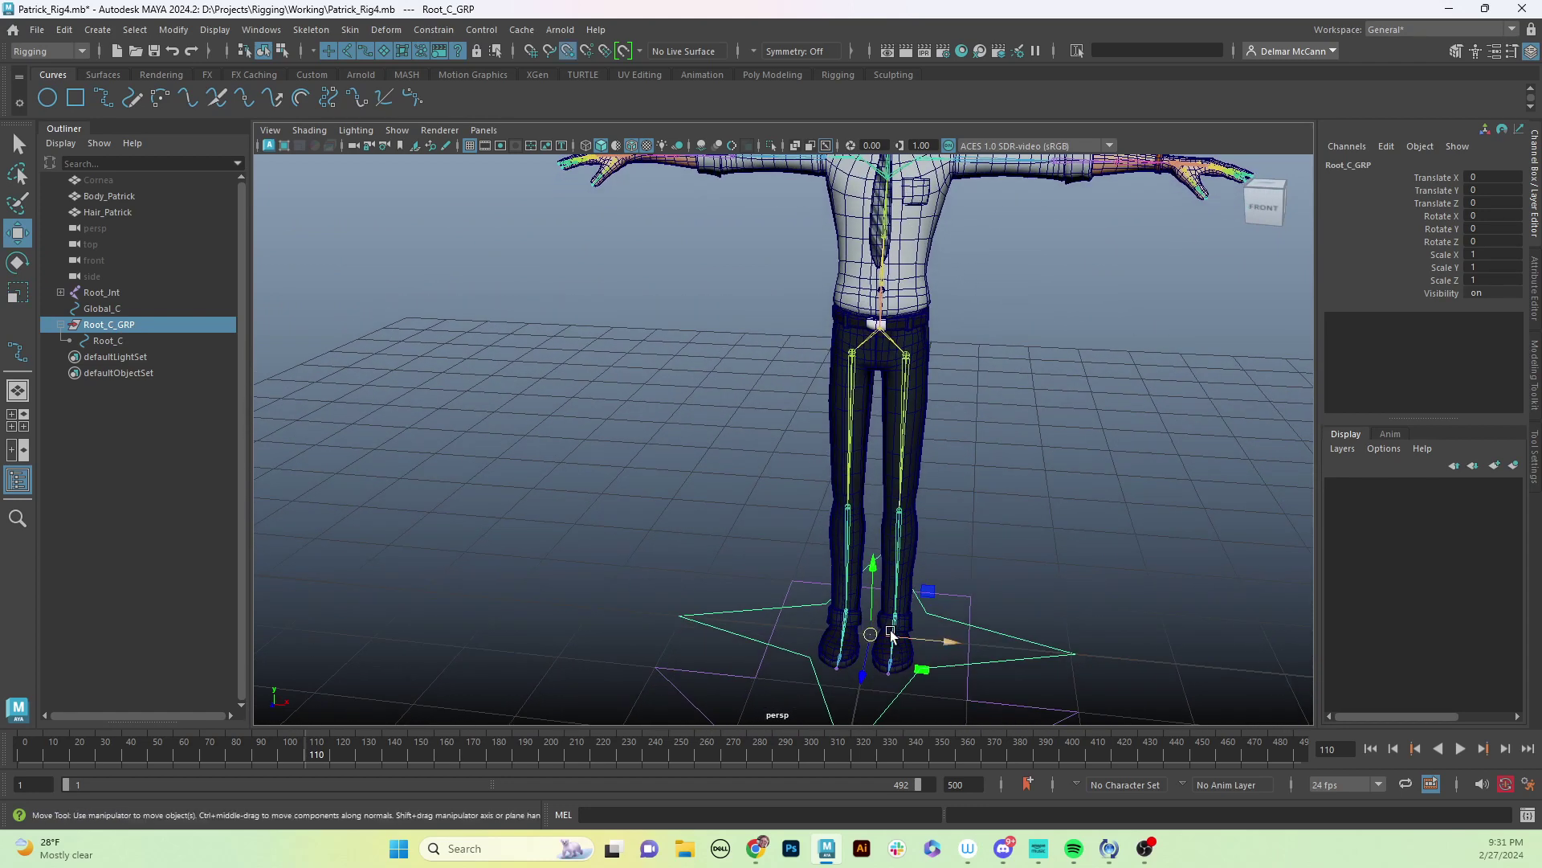
left_click_drag(874, 633, 888, 299)
left_click_drag(871, 635, 881, 257)
middle_click_drag(894, 552, 914, 506, "alt")
left_click_drag(914, 507, 898, 499, "alt")
Restrict moving to the Y axis, then return to the Select tool and clear the selection.
key("v")
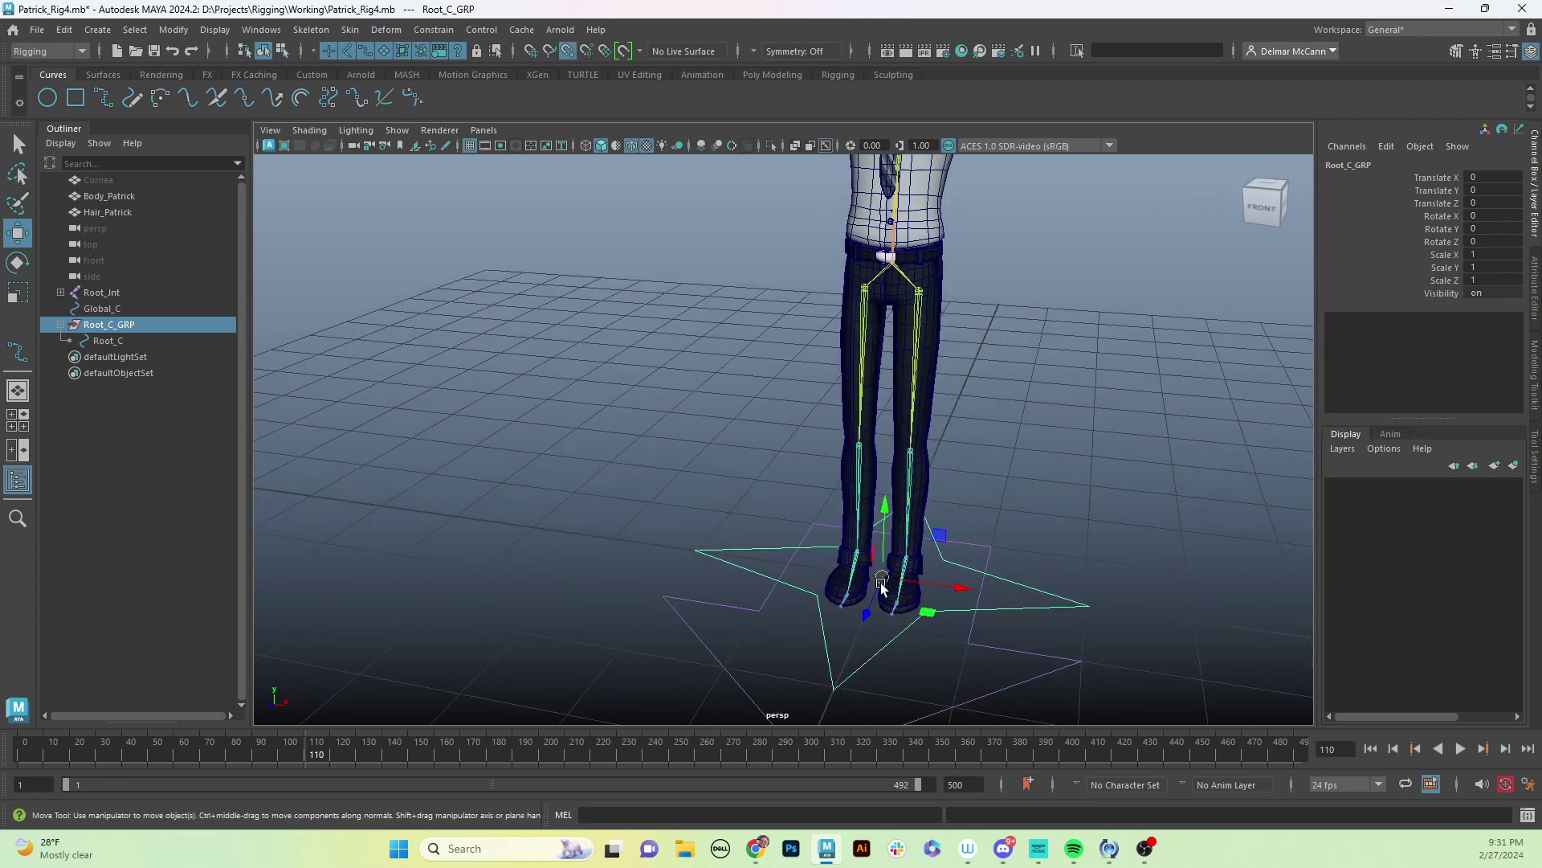
left_click_drag(881, 578, 871, 586)
middle_click_drag(946, 539, 954, 581, "alt")
left_click_drag(892, 546, 928, 273)
left_click_drag(972, 546, 1022, 461, "alt")
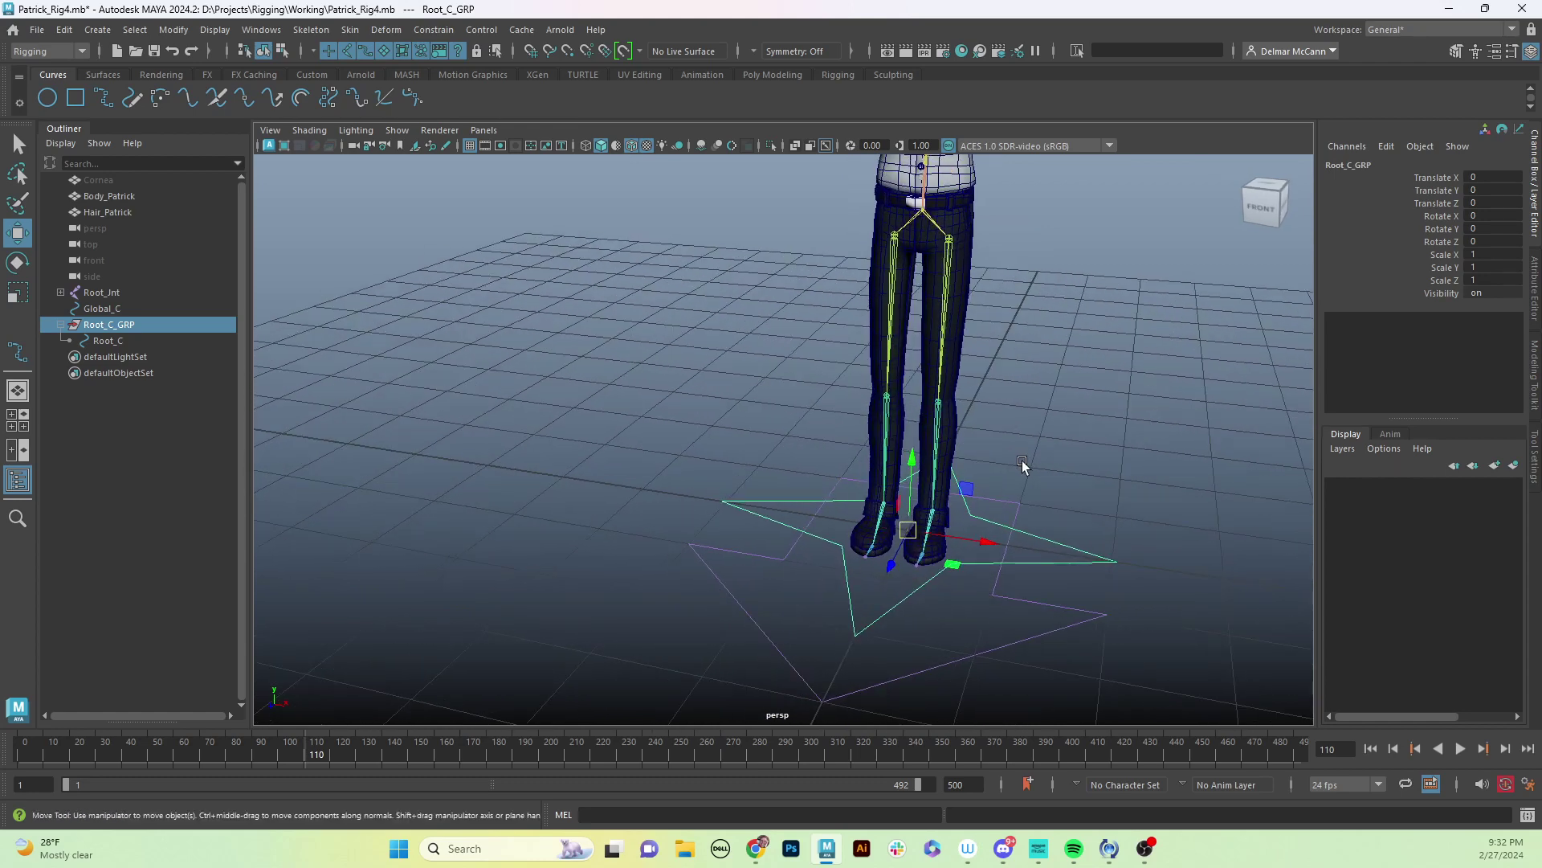
key("q")
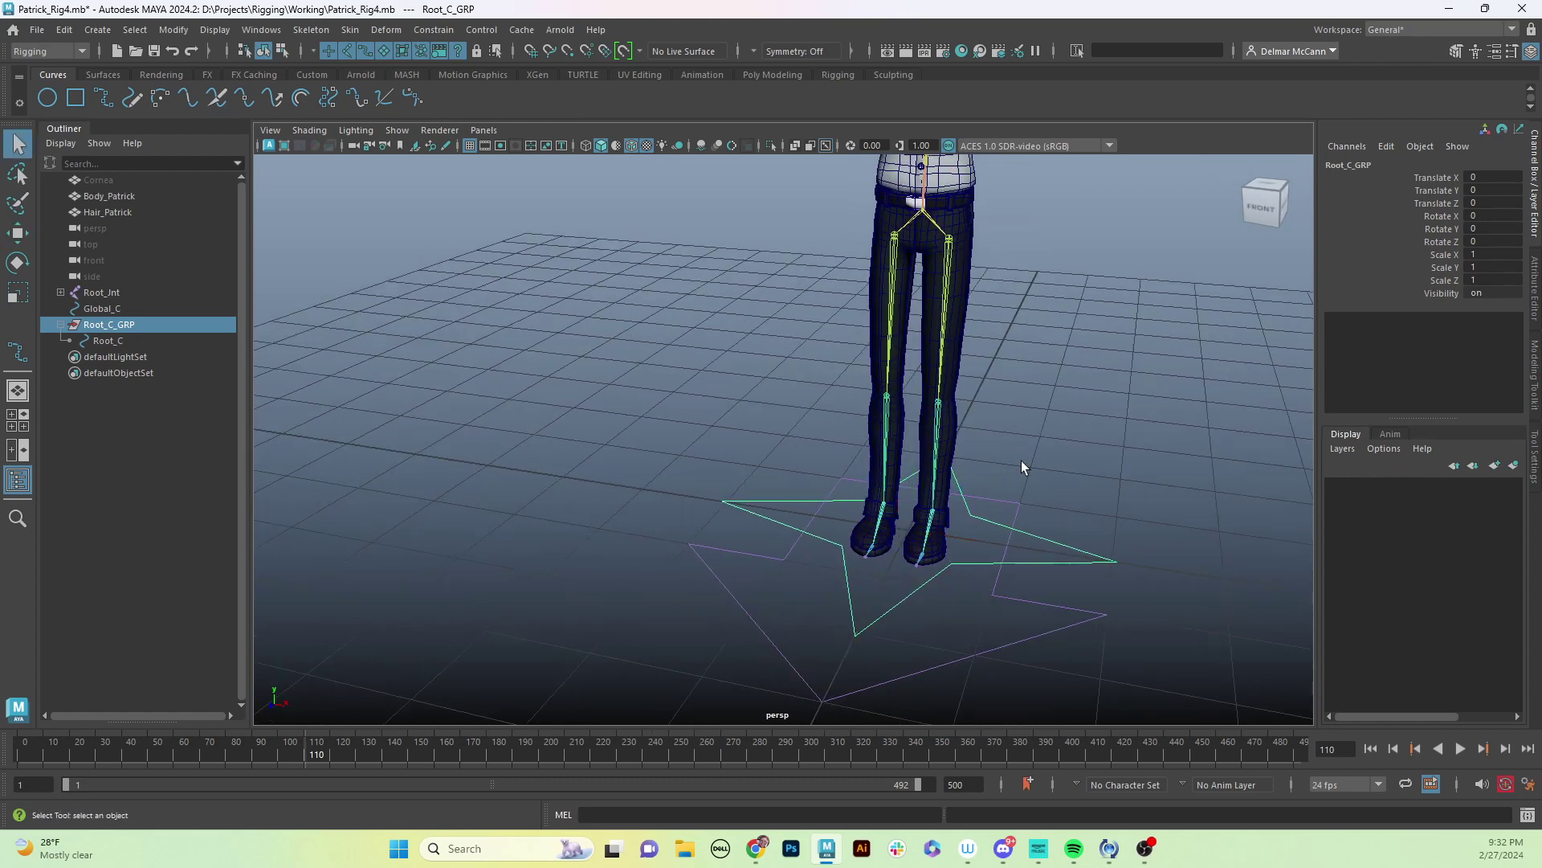
left_click_drag(984, 505, 1078, 476, "alt")
left_click(1078, 469)
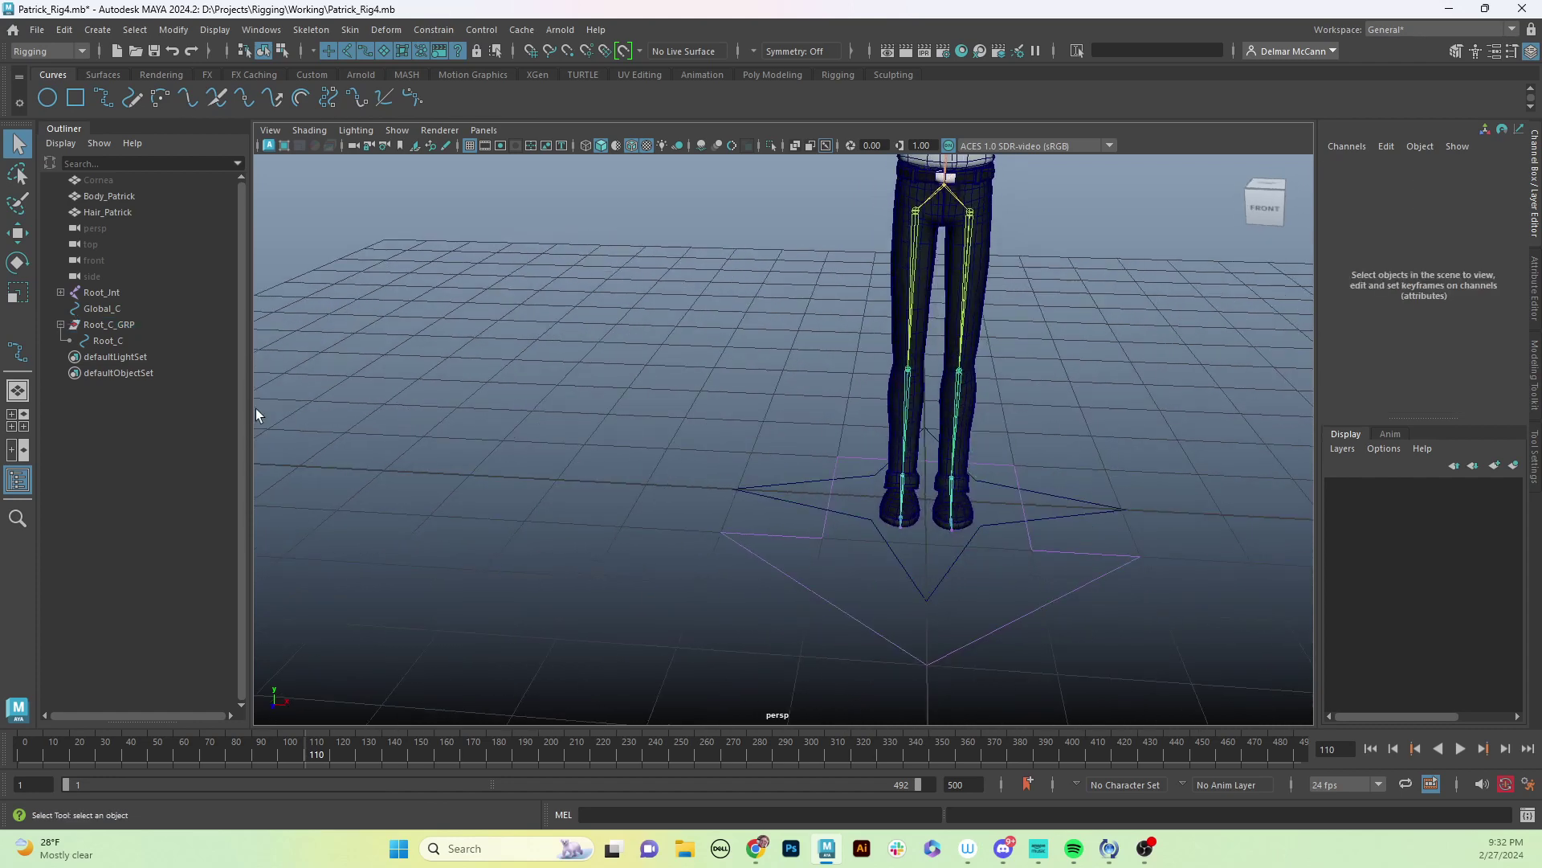
Select Root_C_GRP and move it up off the floor toward hip height.
left_click(124, 325)
key("w")
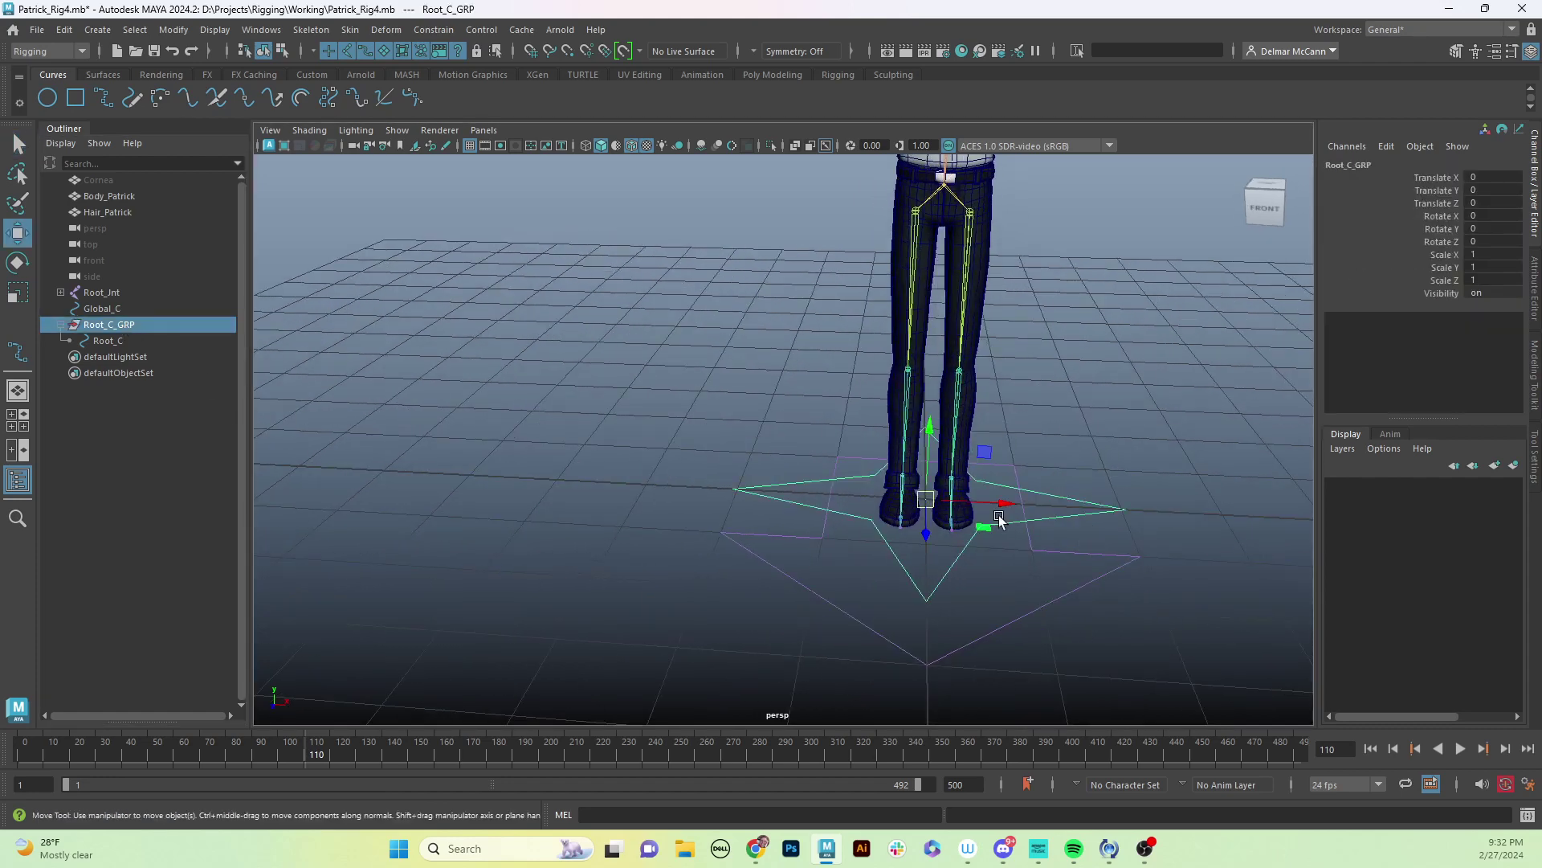
left_click_drag(949, 515, 940, 200)
middle_click_drag(947, 376, 967, 562, "alt")
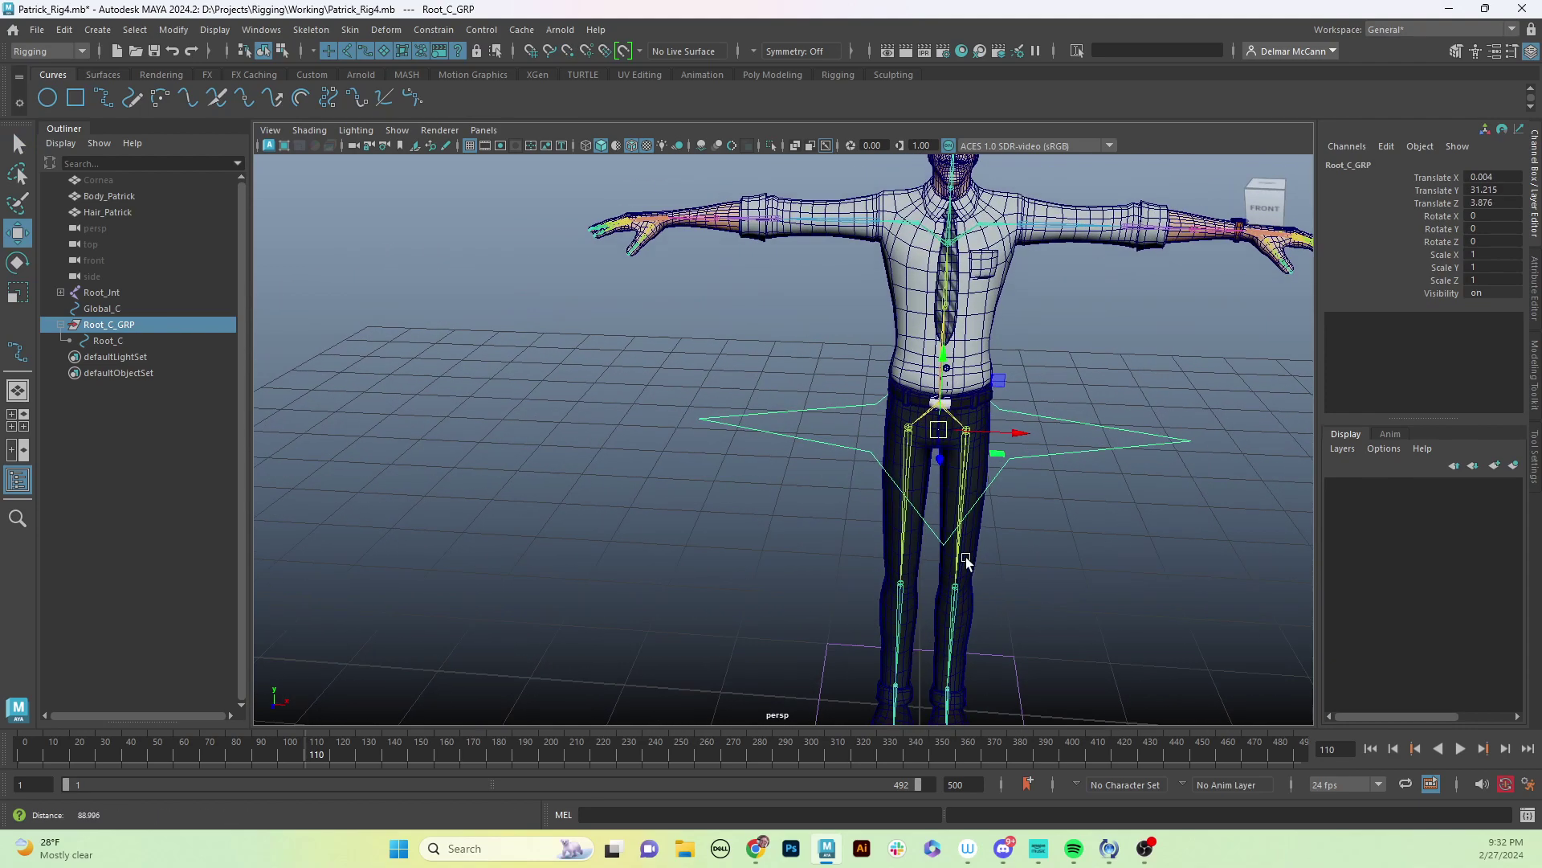
right_click_drag(967, 562, 1059, 511, "alt")
middle_click_drag(1059, 509, 1010, 572, "alt")
left_click_drag(1010, 572, 986, 570, "alt")
key("v")
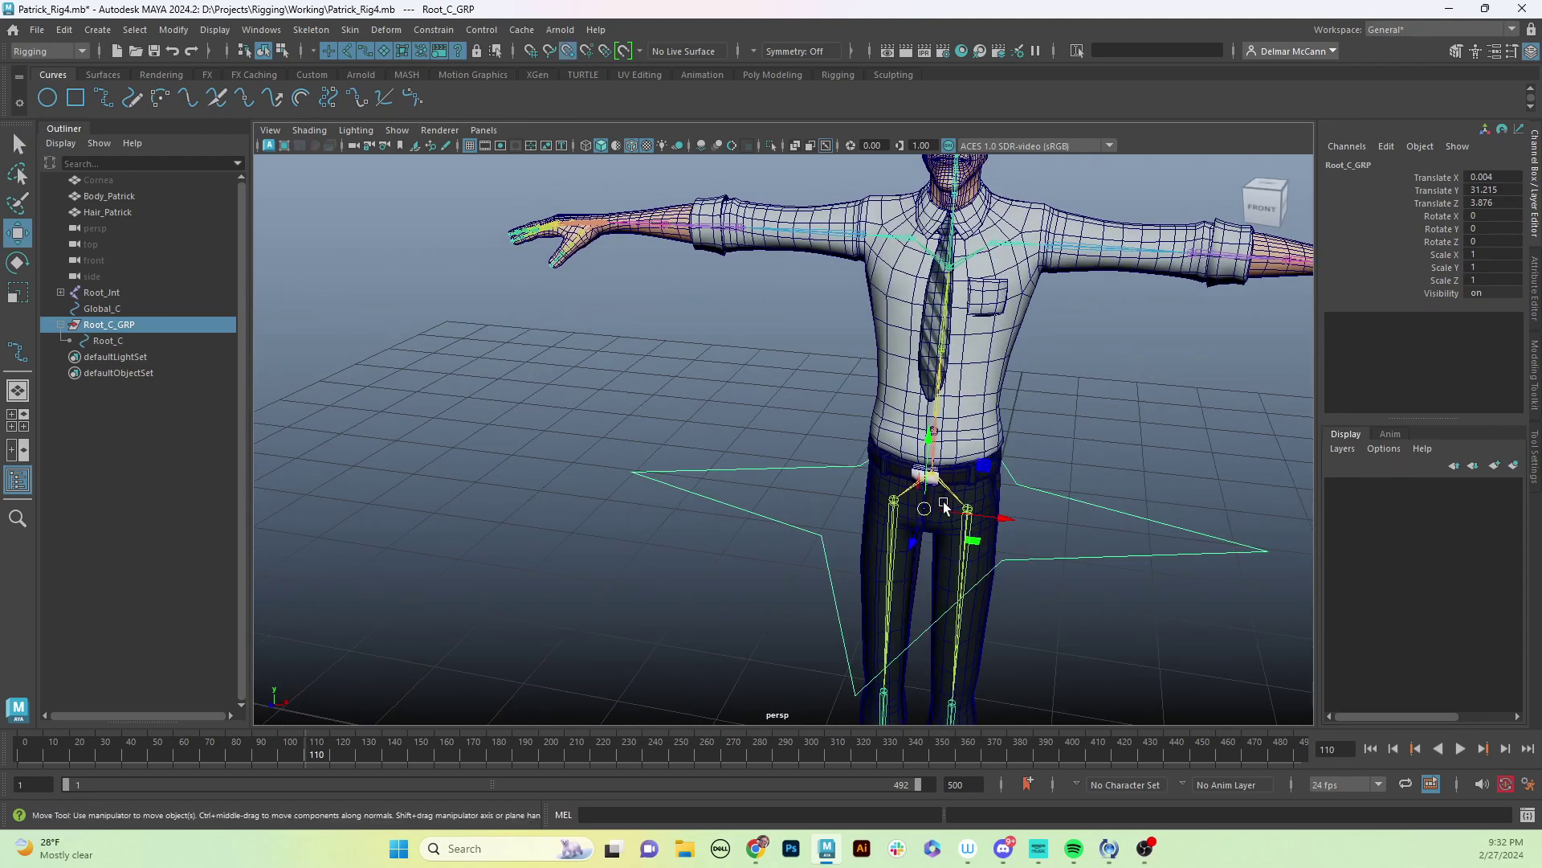
left_click_drag(926, 515, 933, 437)
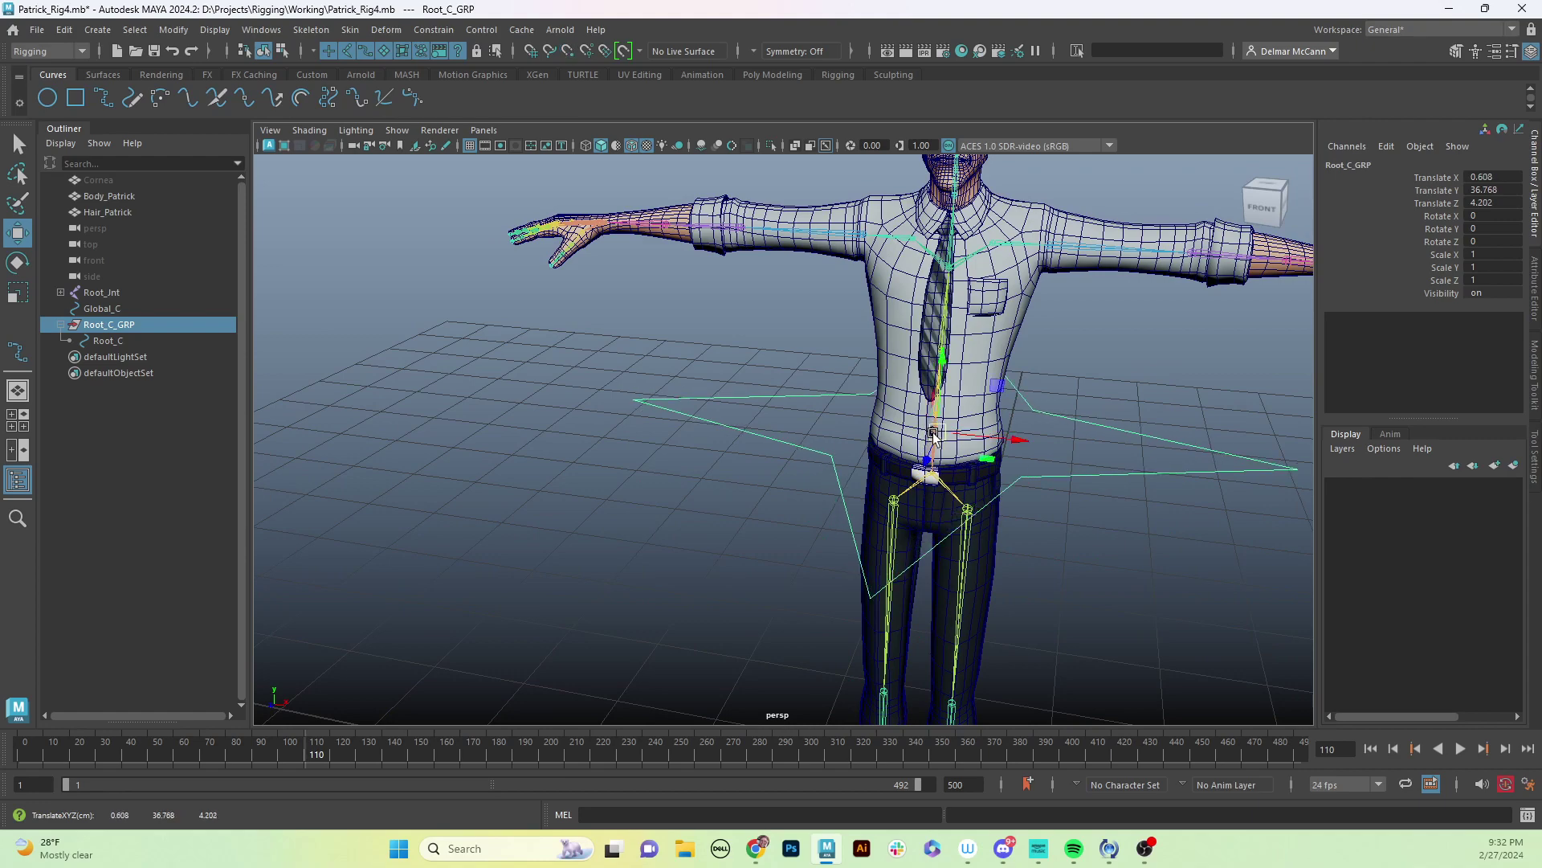
Snap Root_C_GRP onto the root joint using point snapping.
scroll(831, 528, "down", 1)
scroll(916, 535, "up", 5)
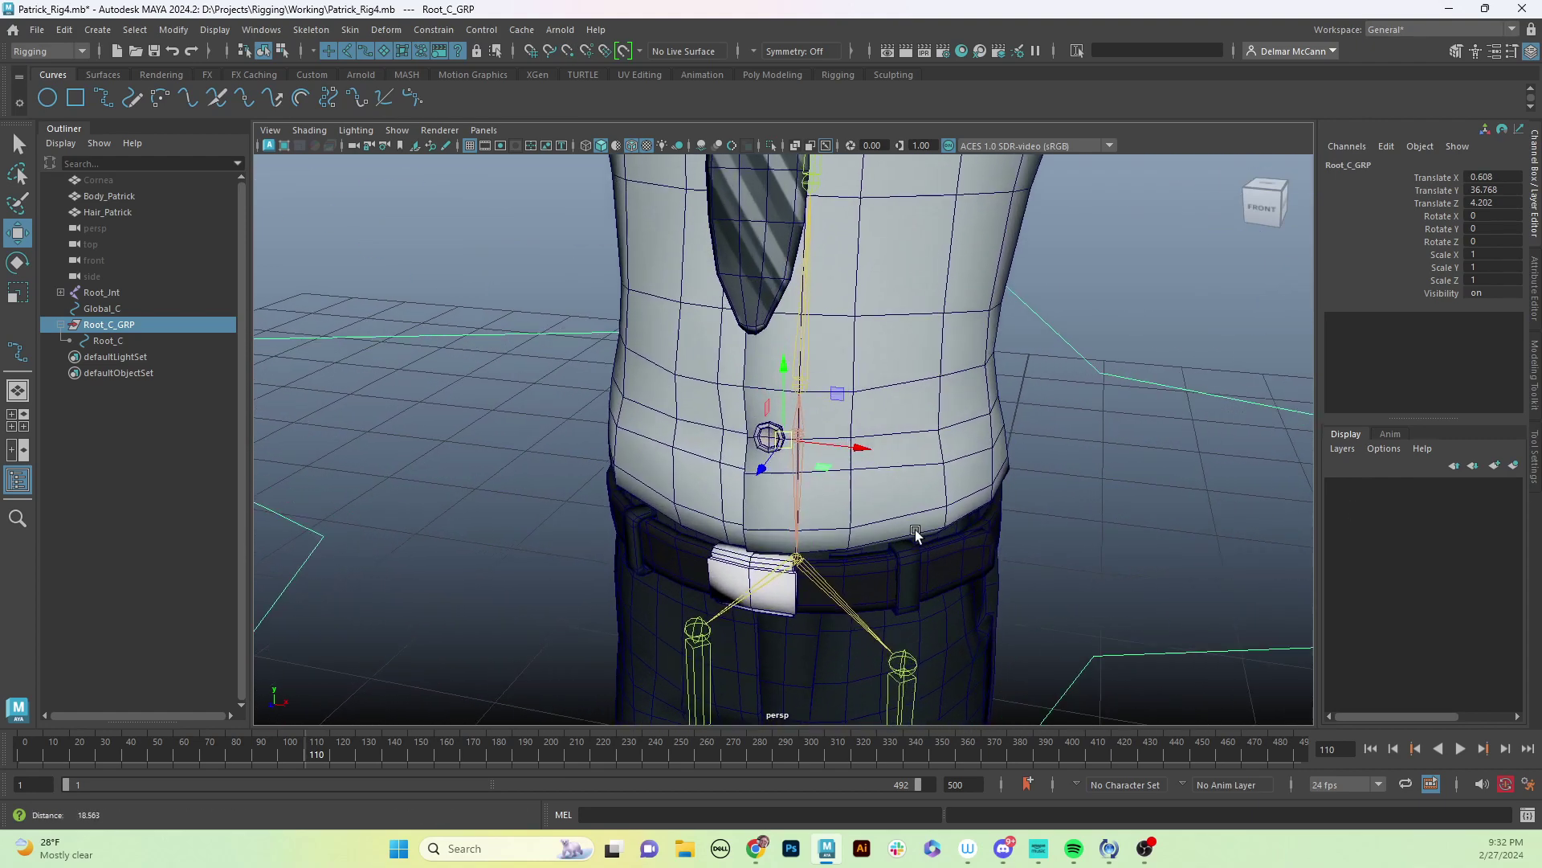
mouse_move(916, 534)
left_mouse_down("alt")
mouse_move(1023, 537)
mouse_move(936, 549)
left_mouse_up("alt")
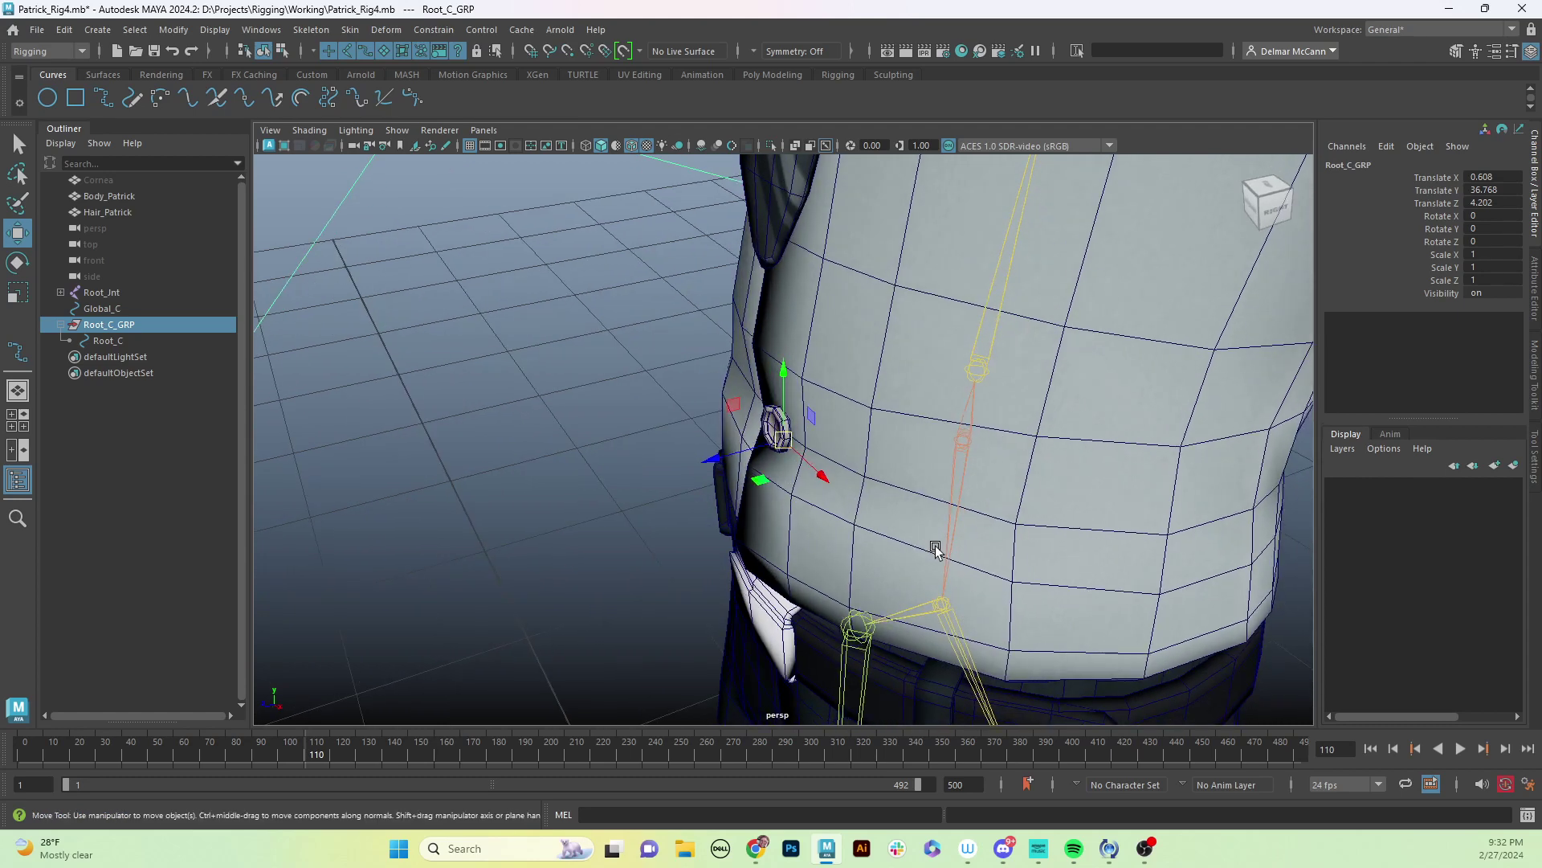
key("v")
left_click_drag(833, 434, 962, 441)
left_click_drag(874, 570, 996, 547, "alt")
right_click_drag(1132, 502, 659, 573, "alt")
mouse_move(659, 576)
left_mouse_down("alt")
mouse_move(594, 578)
mouse_move(637, 578)
left_mouse_up("alt")
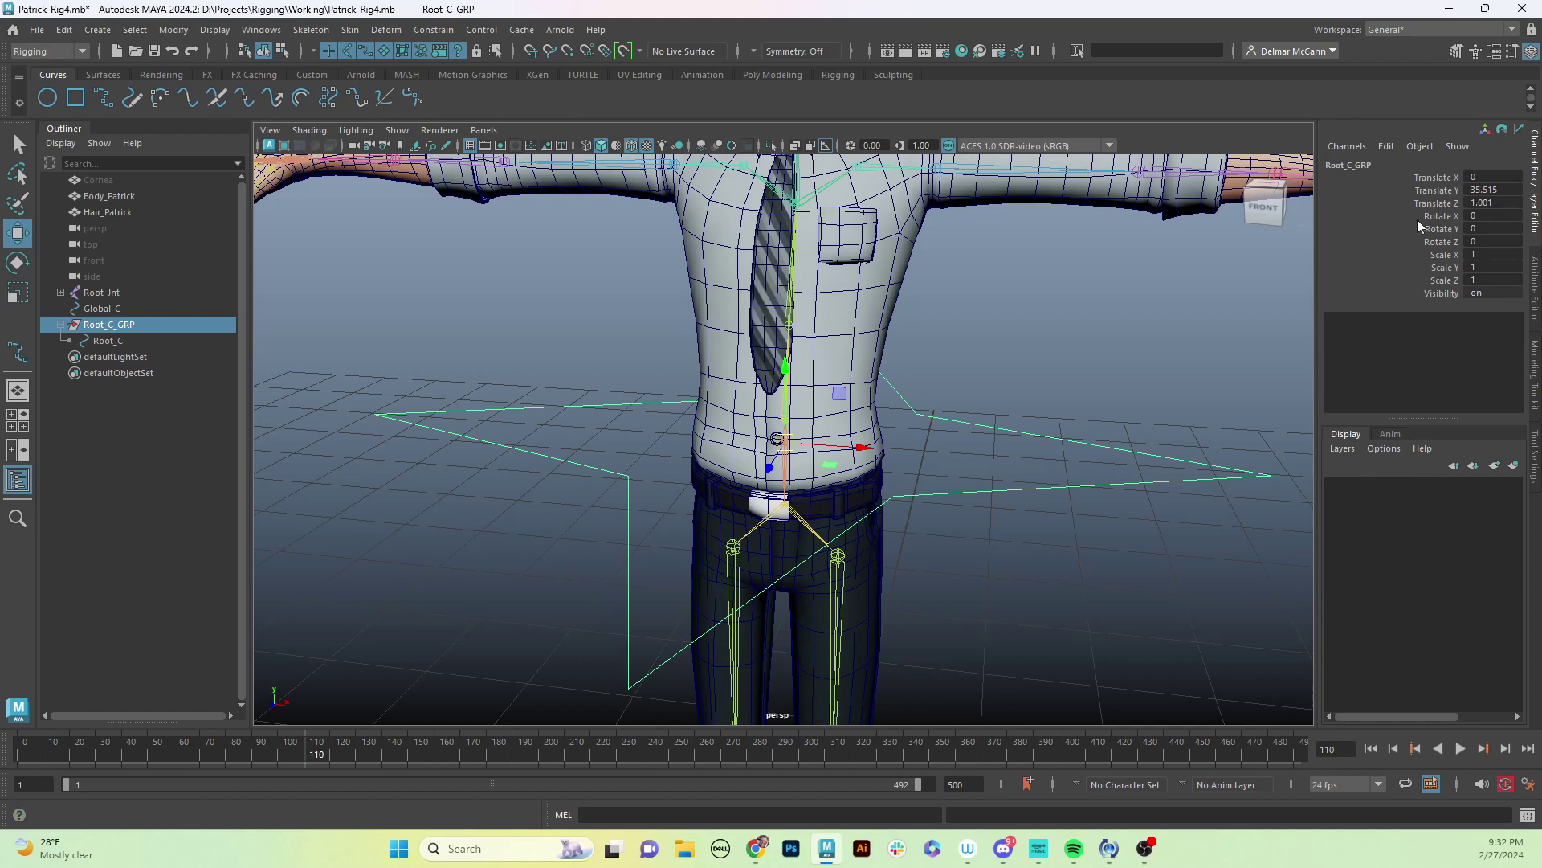
Select the Root_C curve and orbit around to check it encircles the hips.
left_click(115, 341)
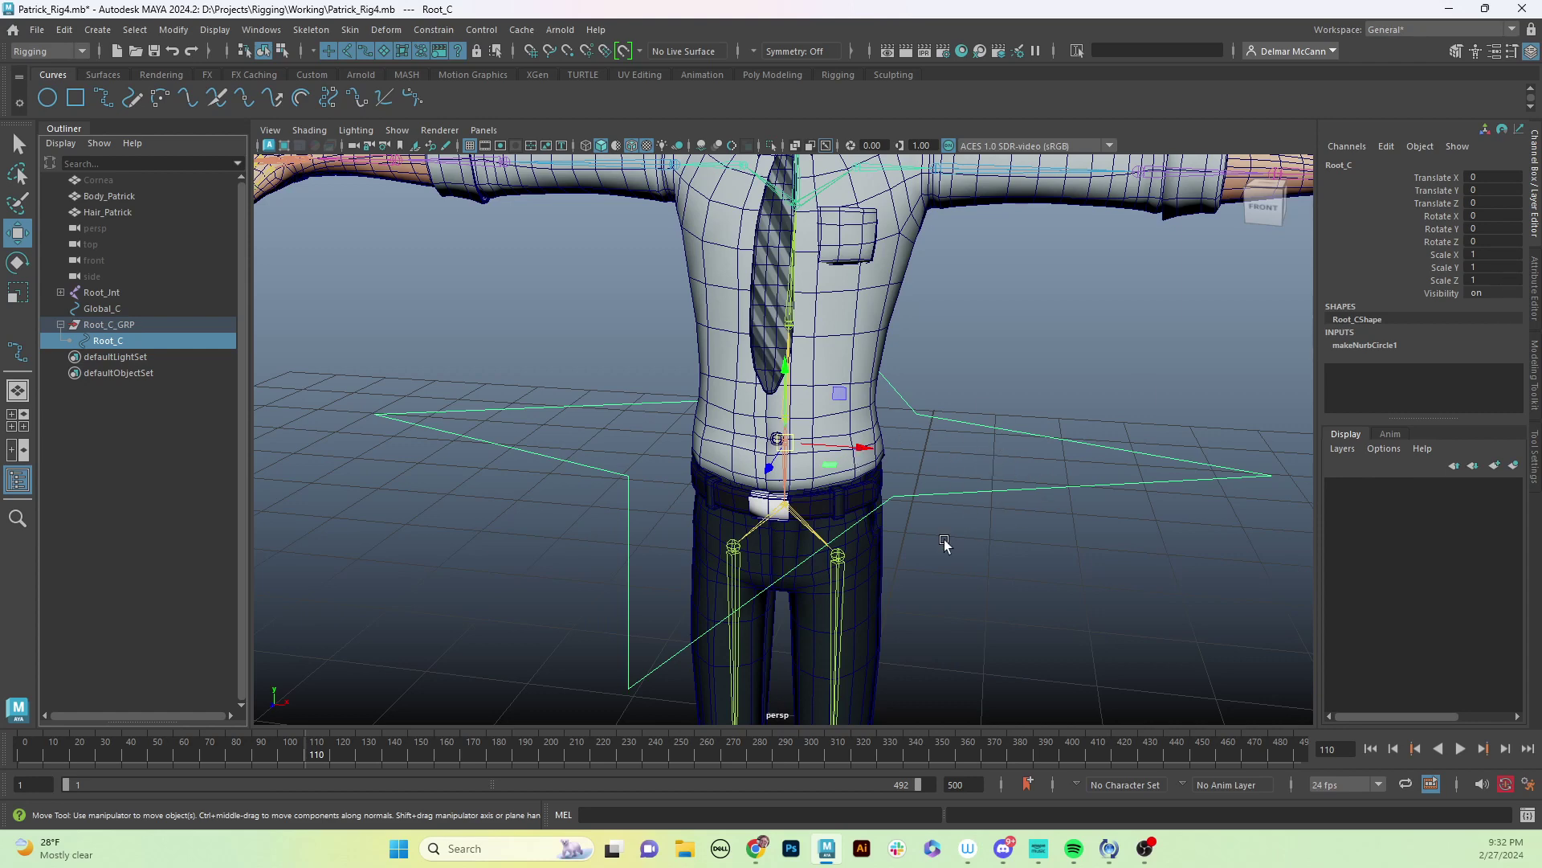
middle_click_drag(924, 564, 948, 508, "alt")
left_click_drag(948, 507, 1020, 523, "alt")
right_click_drag(1019, 523, 763, 517, "alt")
left_click_drag(763, 517, 896, 450, "alt")
left_click_drag(950, 506, 782, 498, "alt")
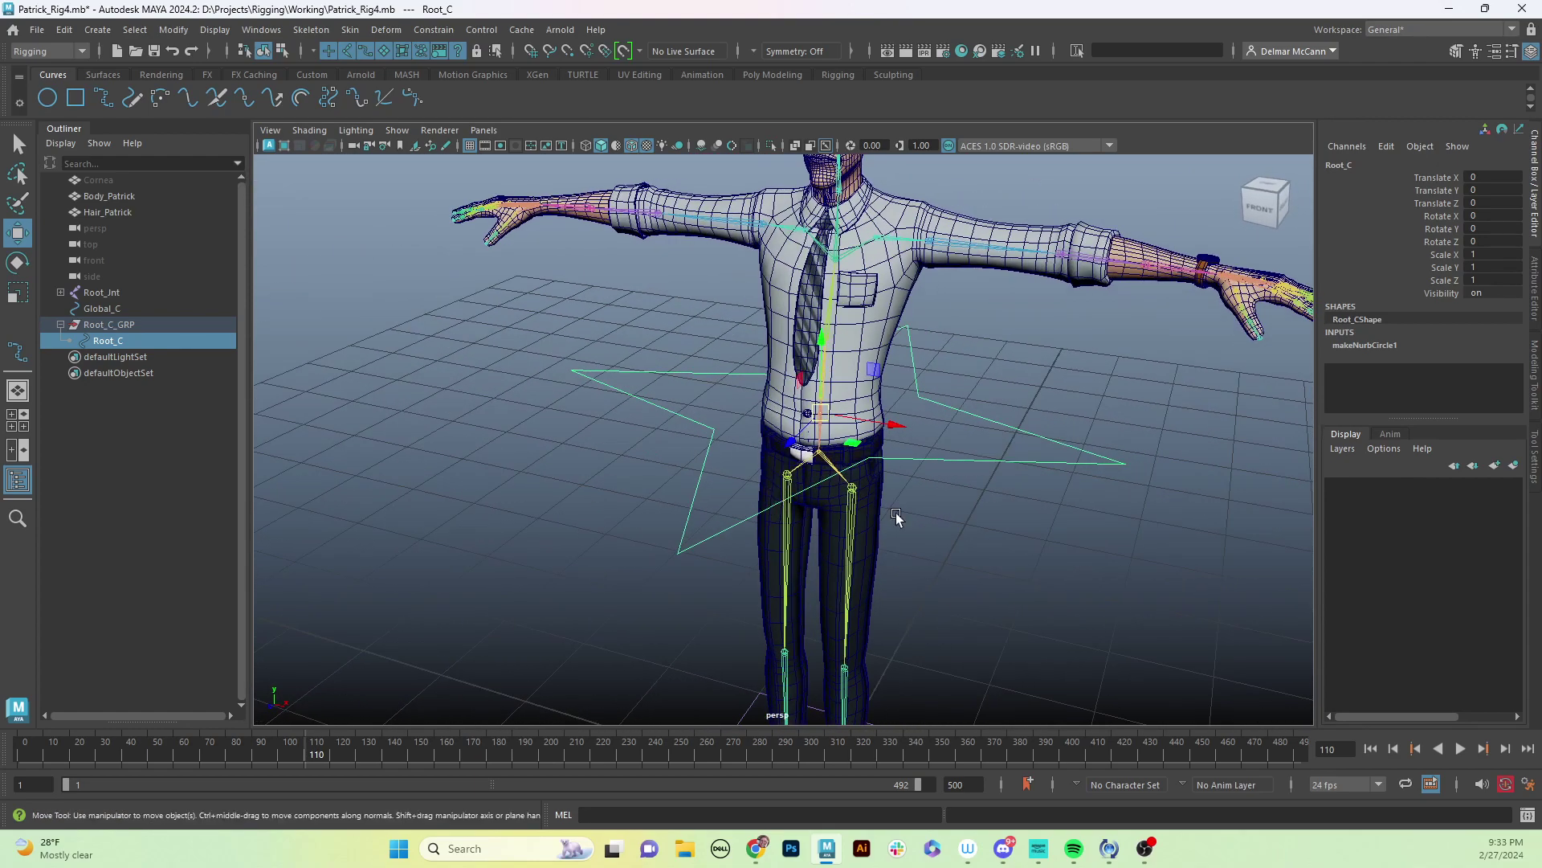
Select all Root_C control points in component mode and scale them inward to narrow the star.
key("F8")
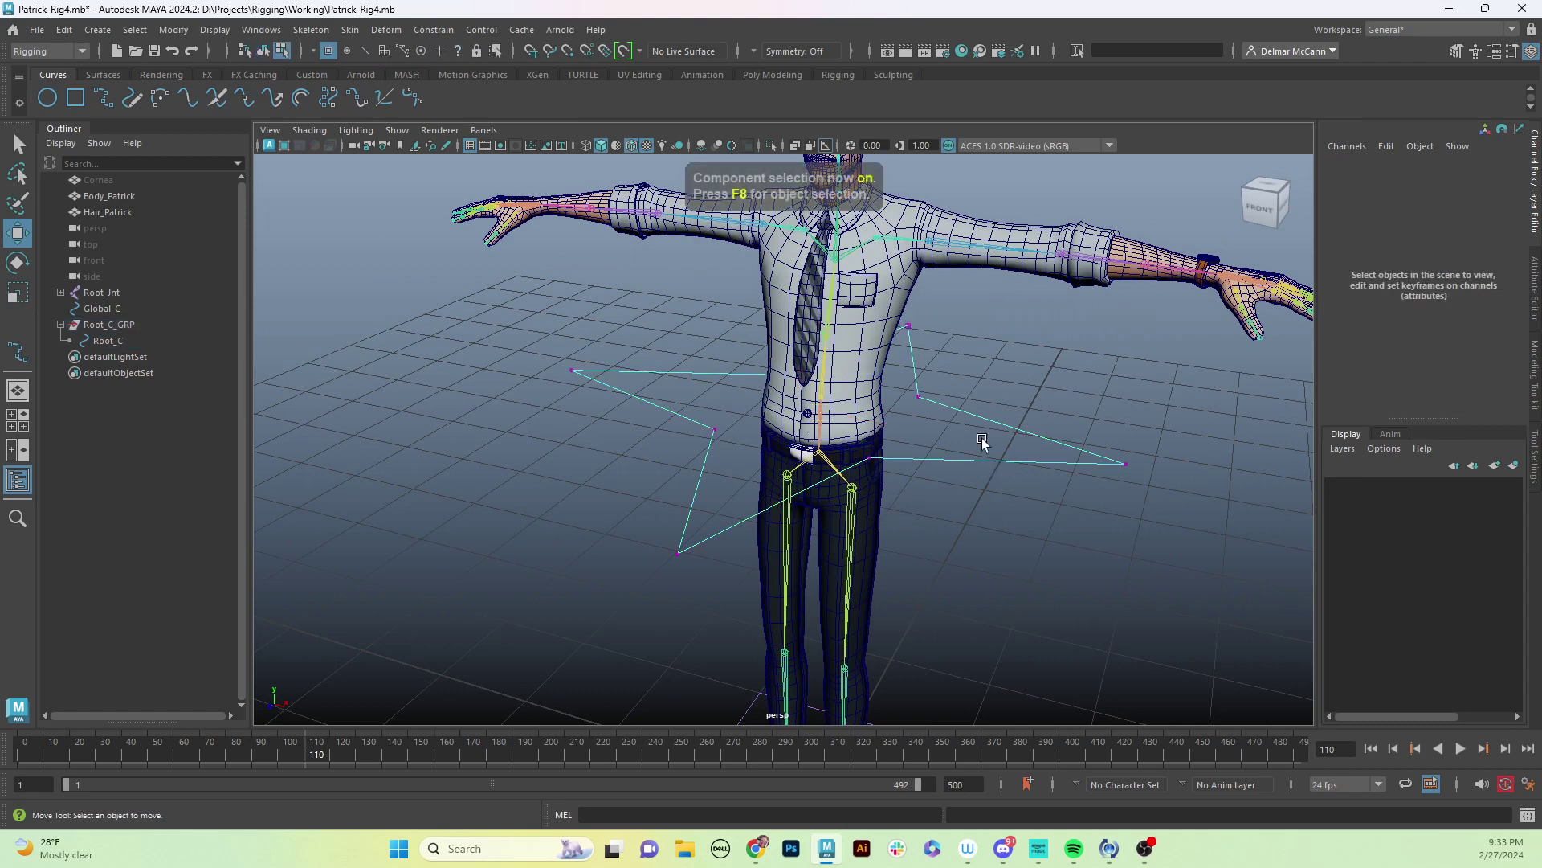
left_click_drag(863, 486, 583, 368, "alt")
left_click_drag(474, 331, 1175, 574)
left_click_drag(717, 439, 805, 436, "alt")
key("r")
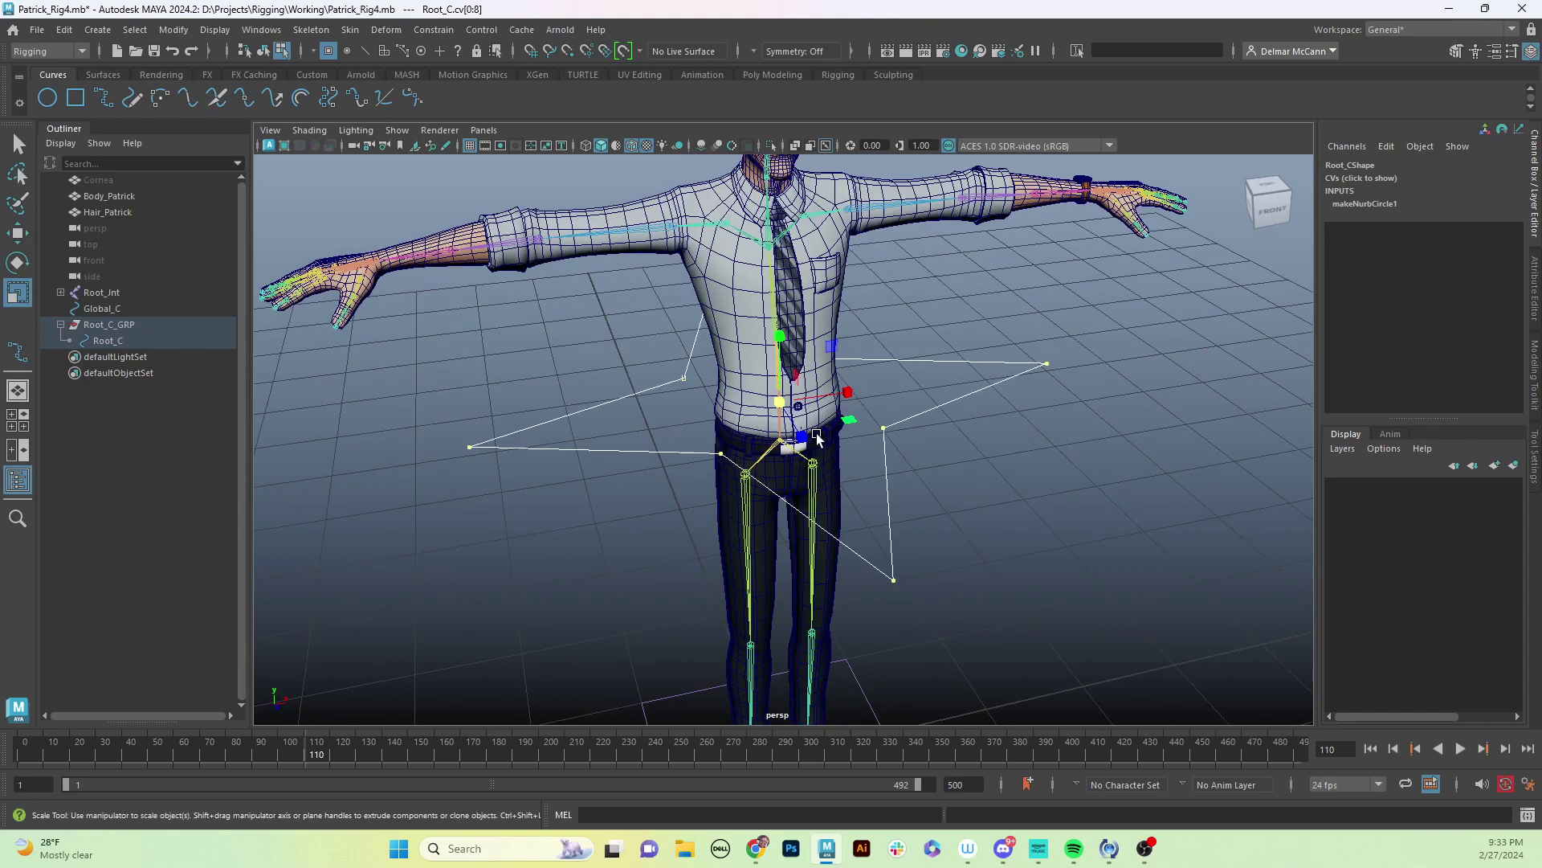
right_click_drag(806, 436, 861, 415, "alt")
left_click_drag(769, 392, 615, 424)
left_click_drag(902, 486, 943, 480, "alt")
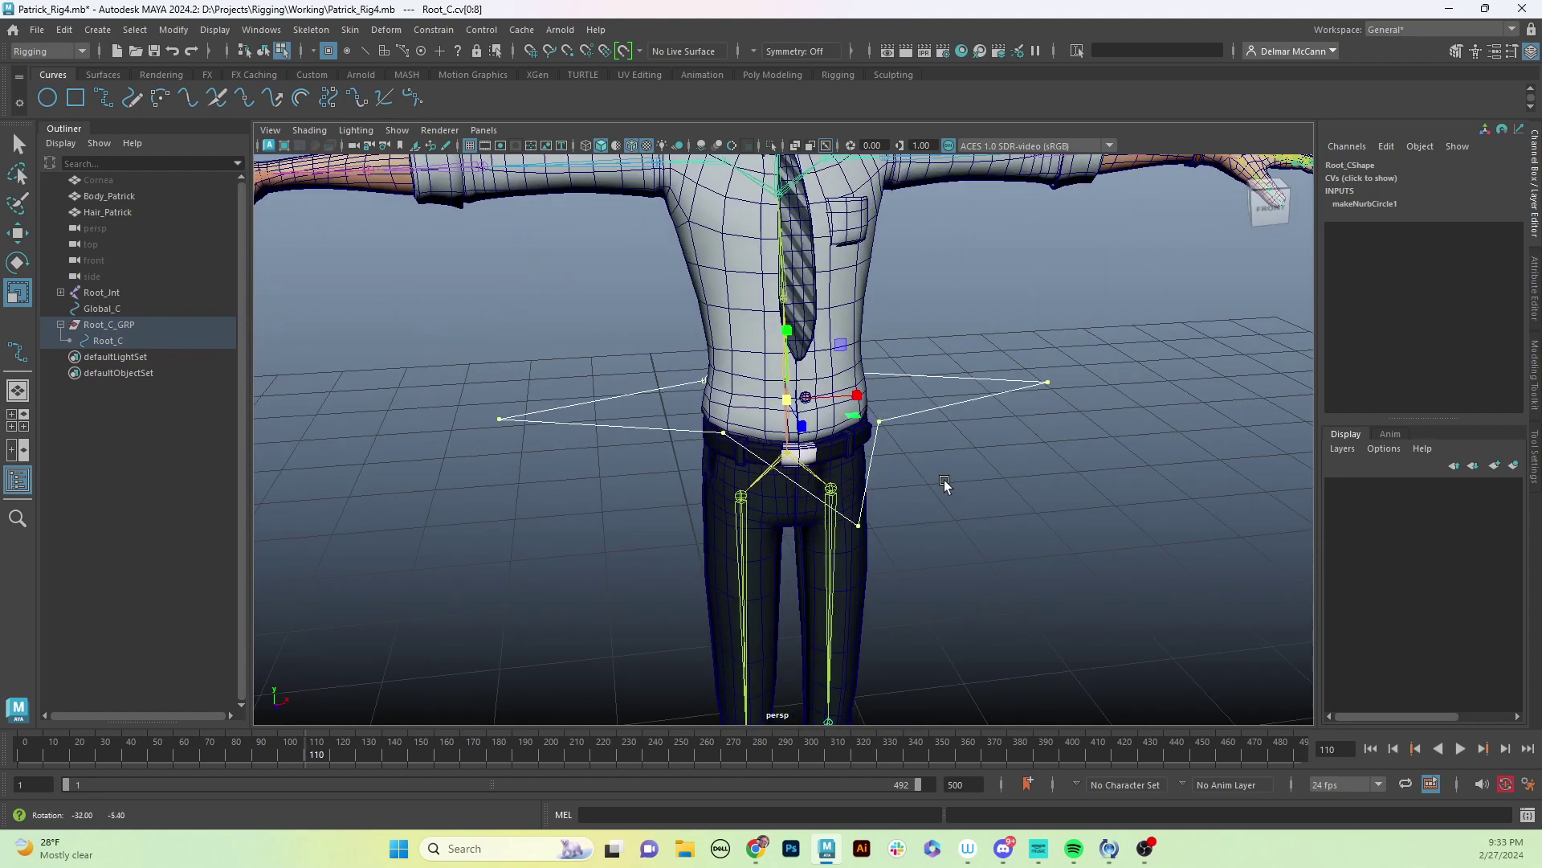
key("F8")
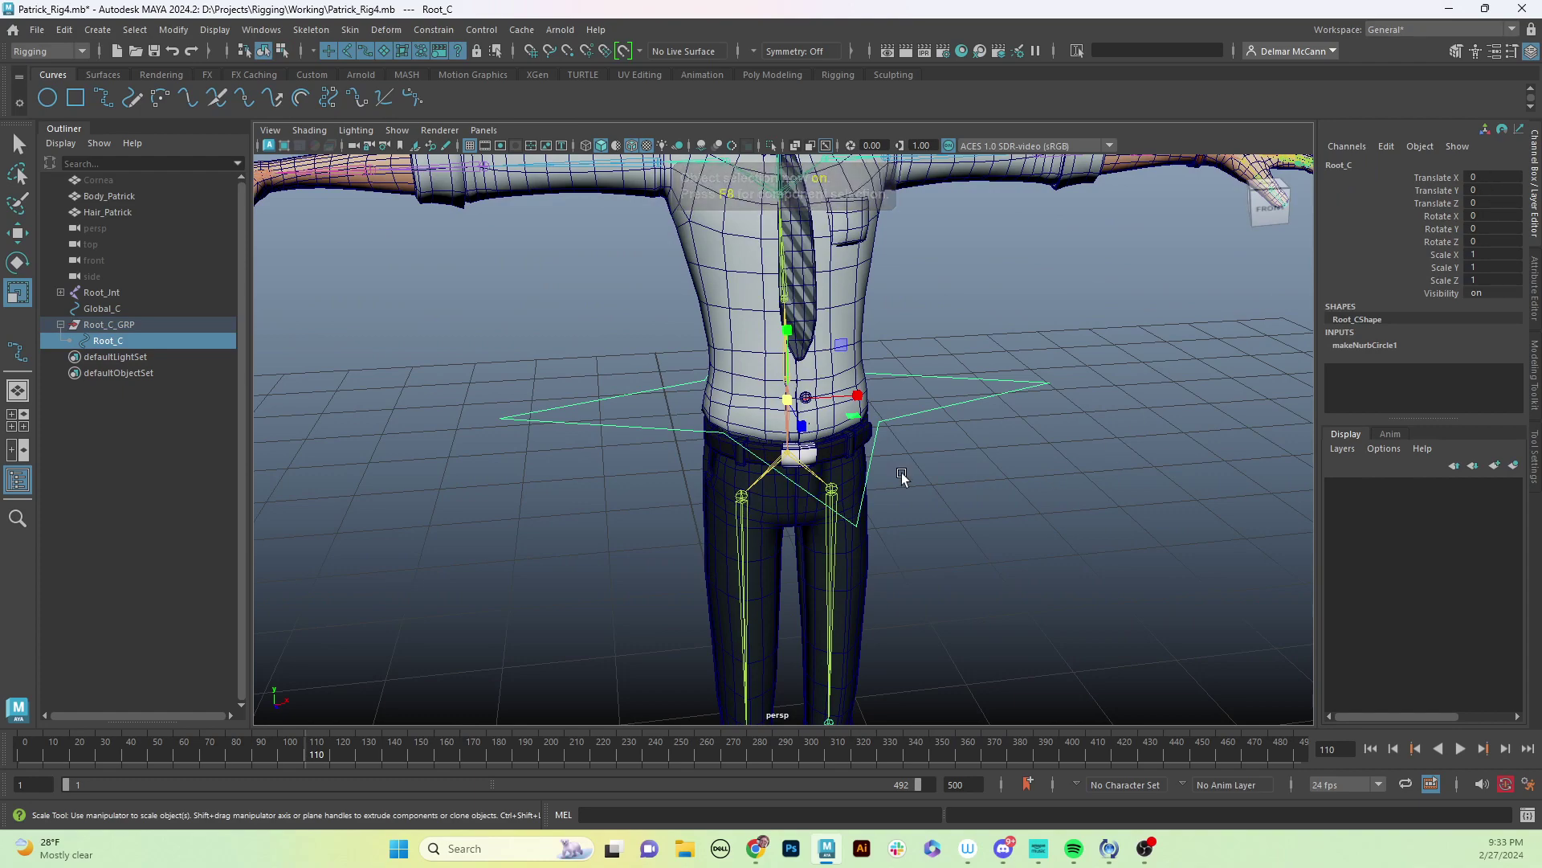
Select Root_C_GRP to check its hip offset, then clear the selection.
left_click_drag(1026, 461, 739, 432, "alt")
left_click(127, 325)
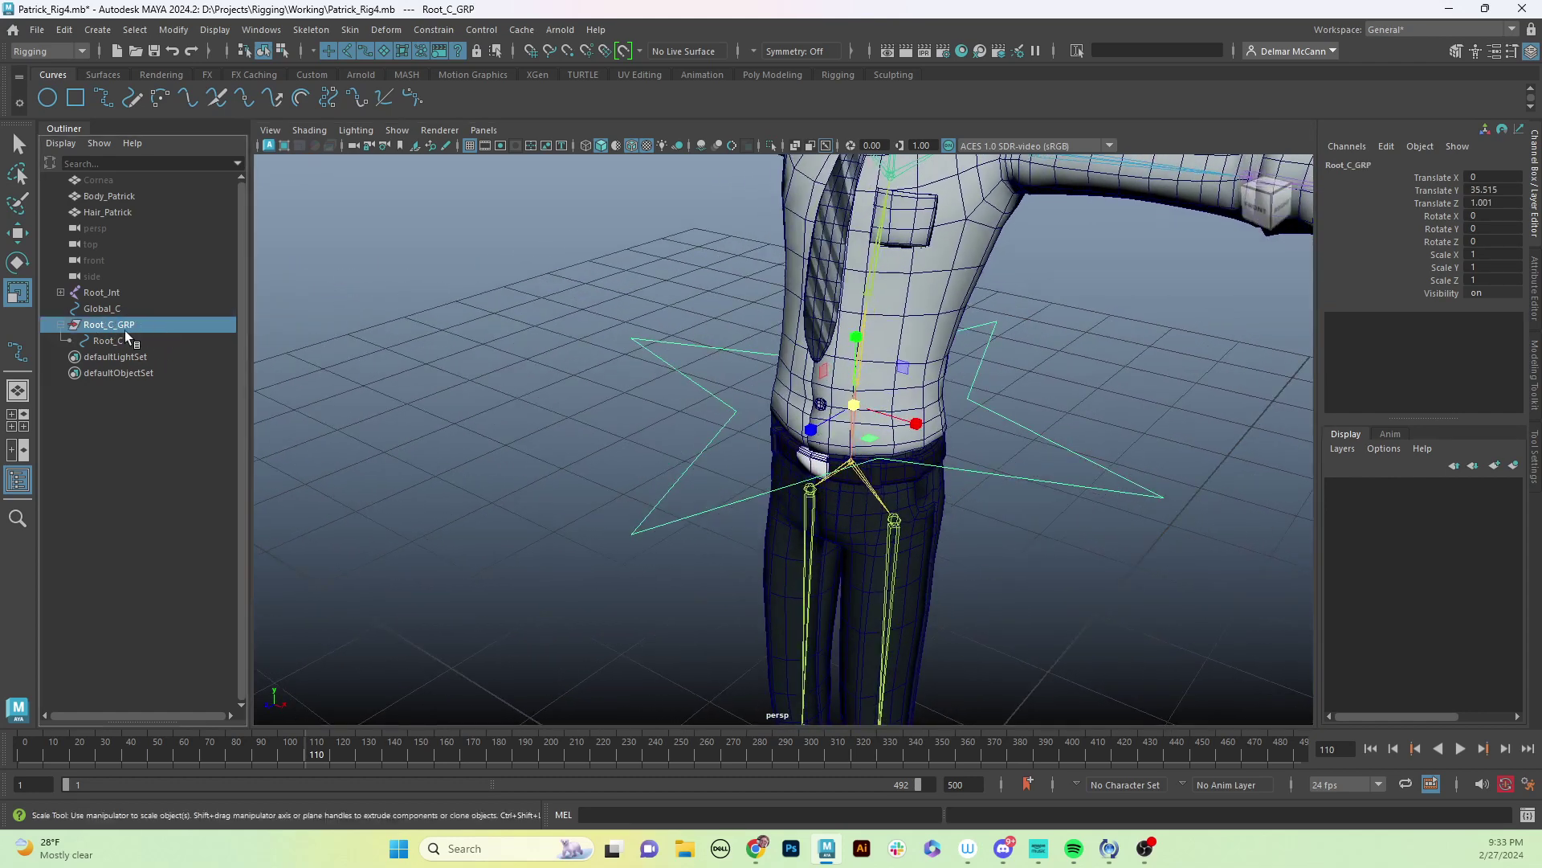
left_click_drag(1009, 502, 1077, 503, "alt")
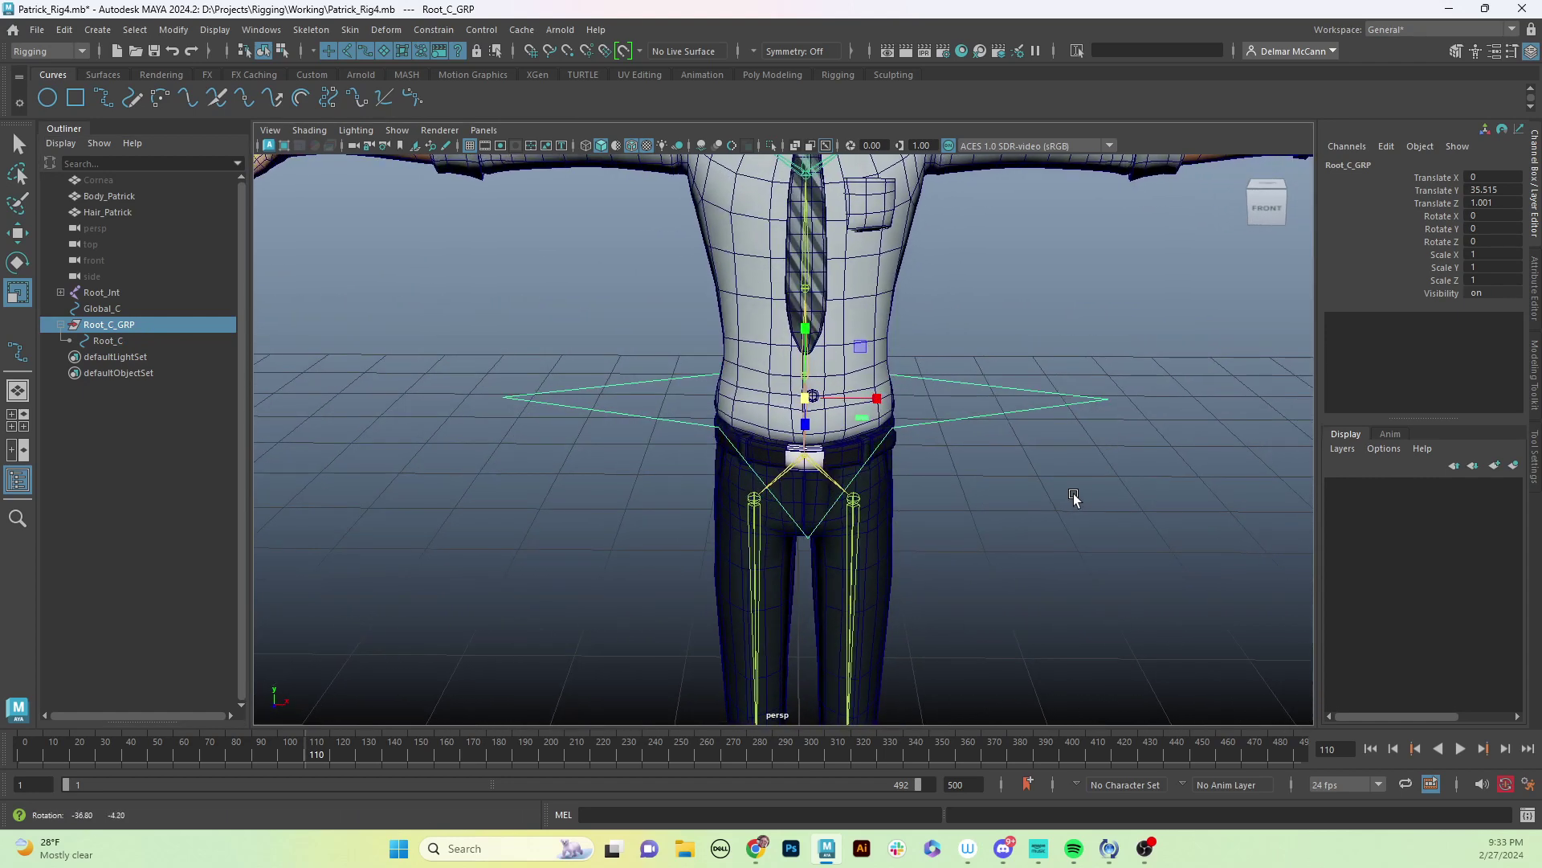
key("q")
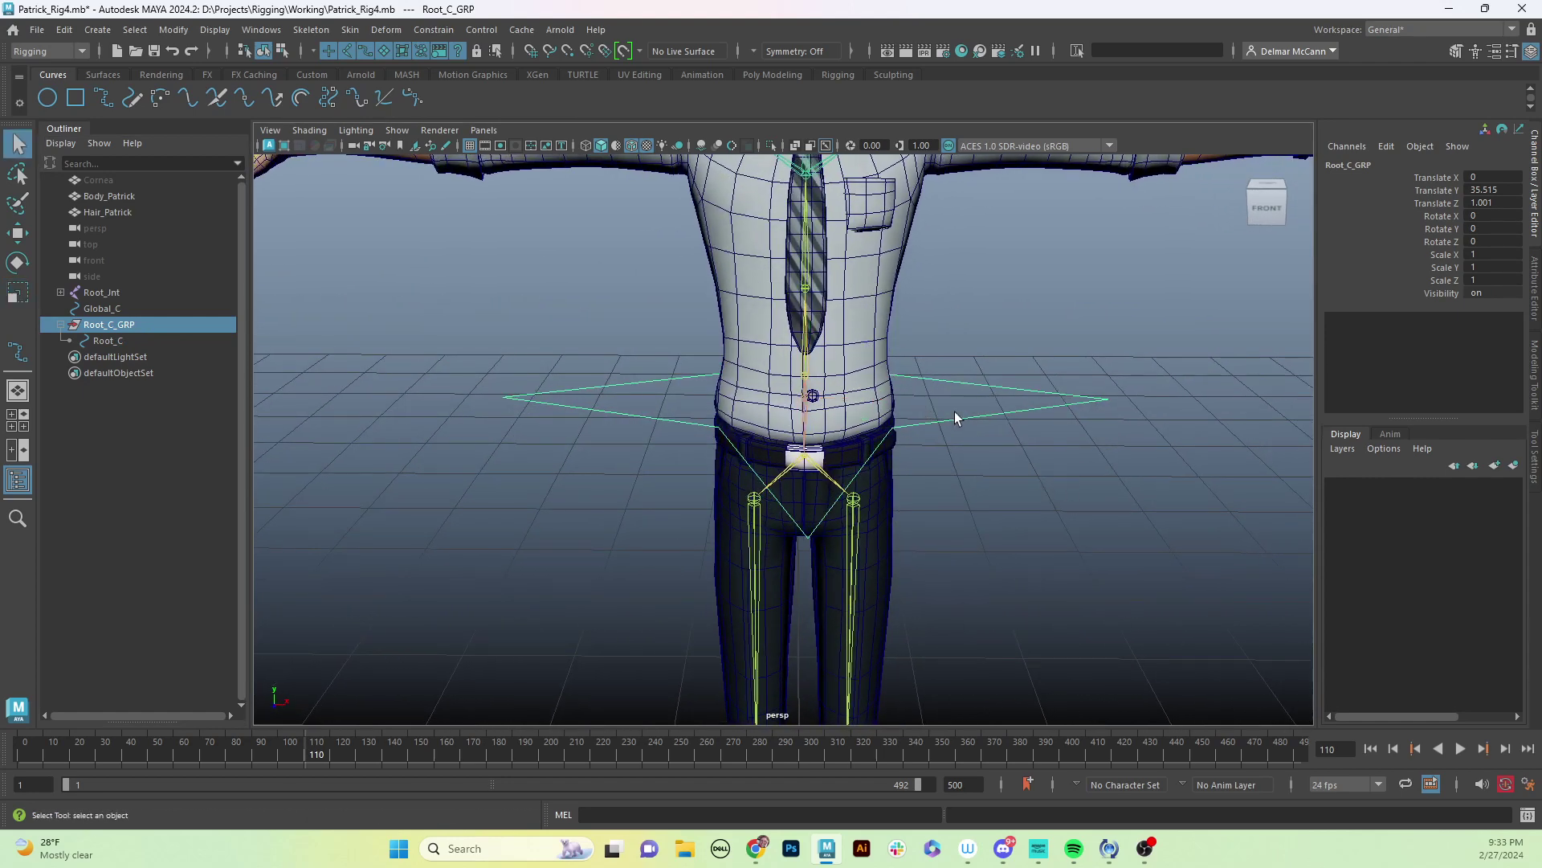
left_click(961, 410)
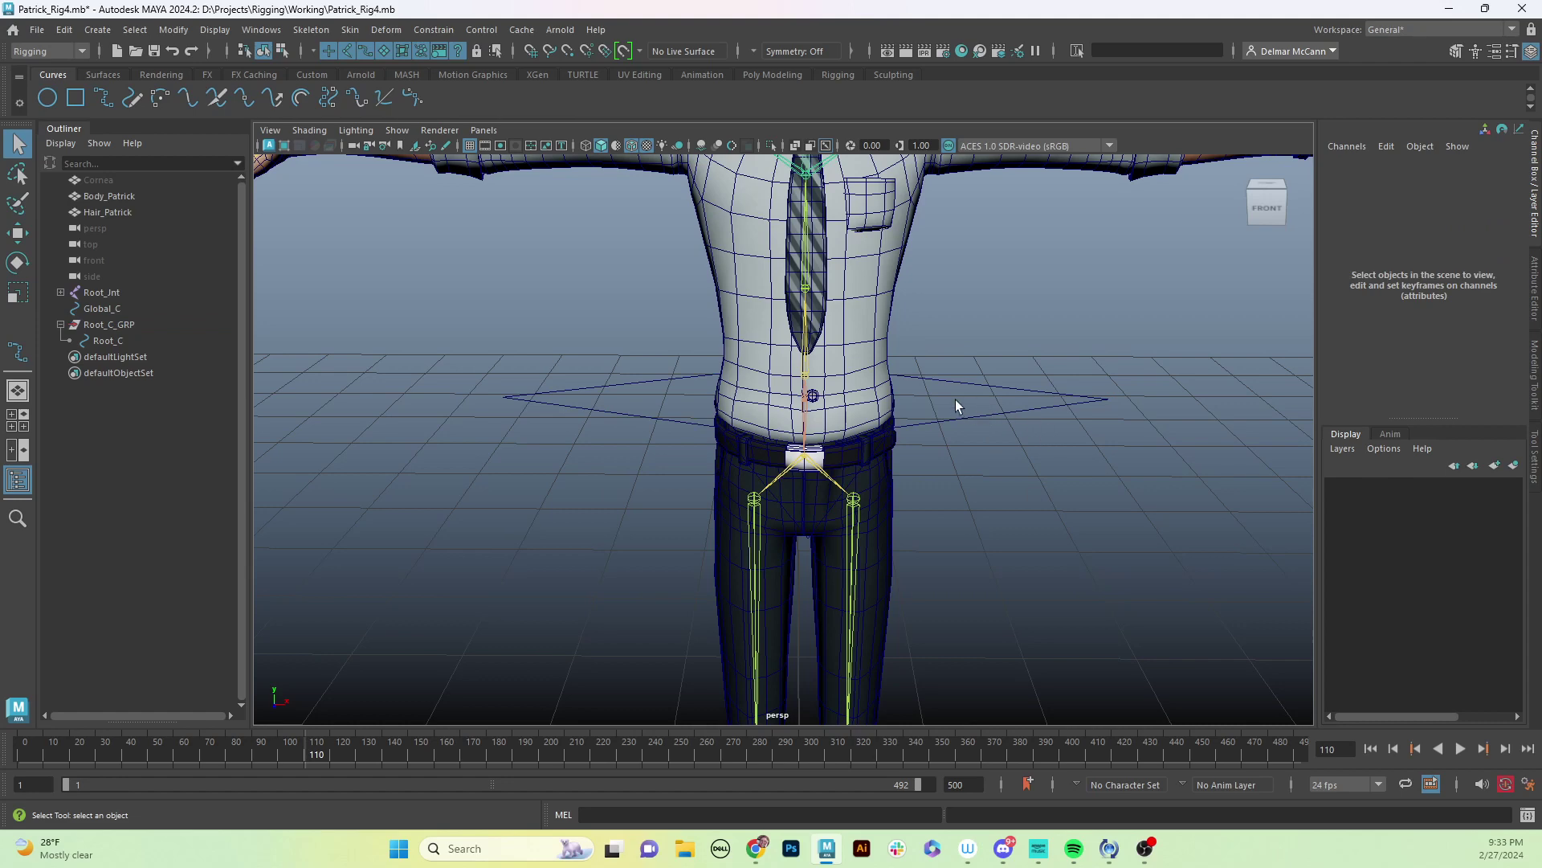
Select the Root_C control, then add the root joint to the selection.
left_click(970, 441)
right_click_drag(971, 489, 1041, 484, "alt")
left_click_drag(1041, 484, 1010, 491, "alt")
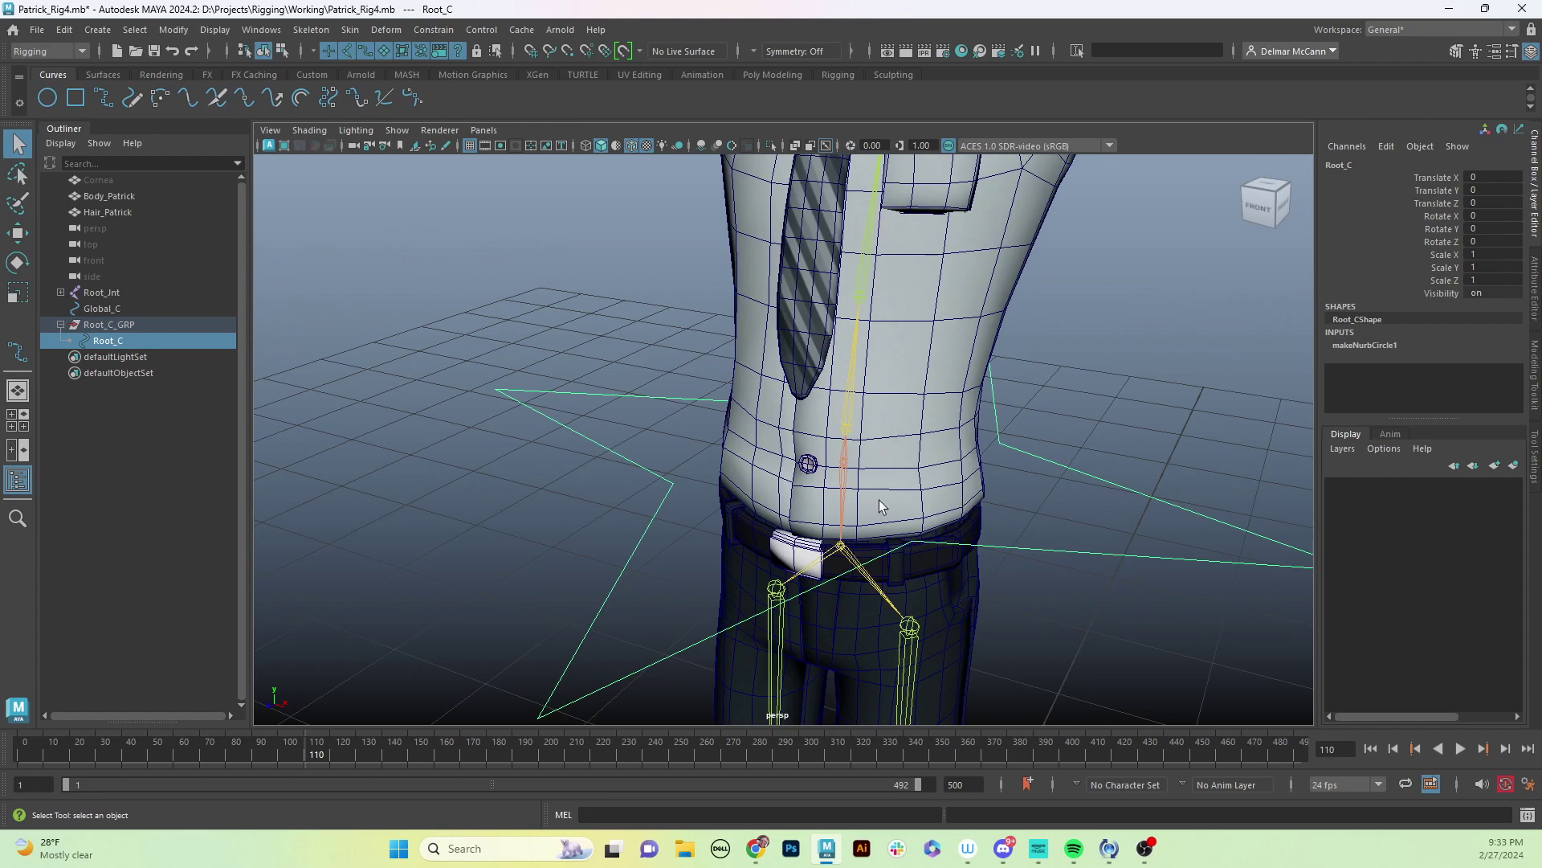
left_click(842, 477, "shift")
middle_click_drag(900, 480, 988, 452, "alt")
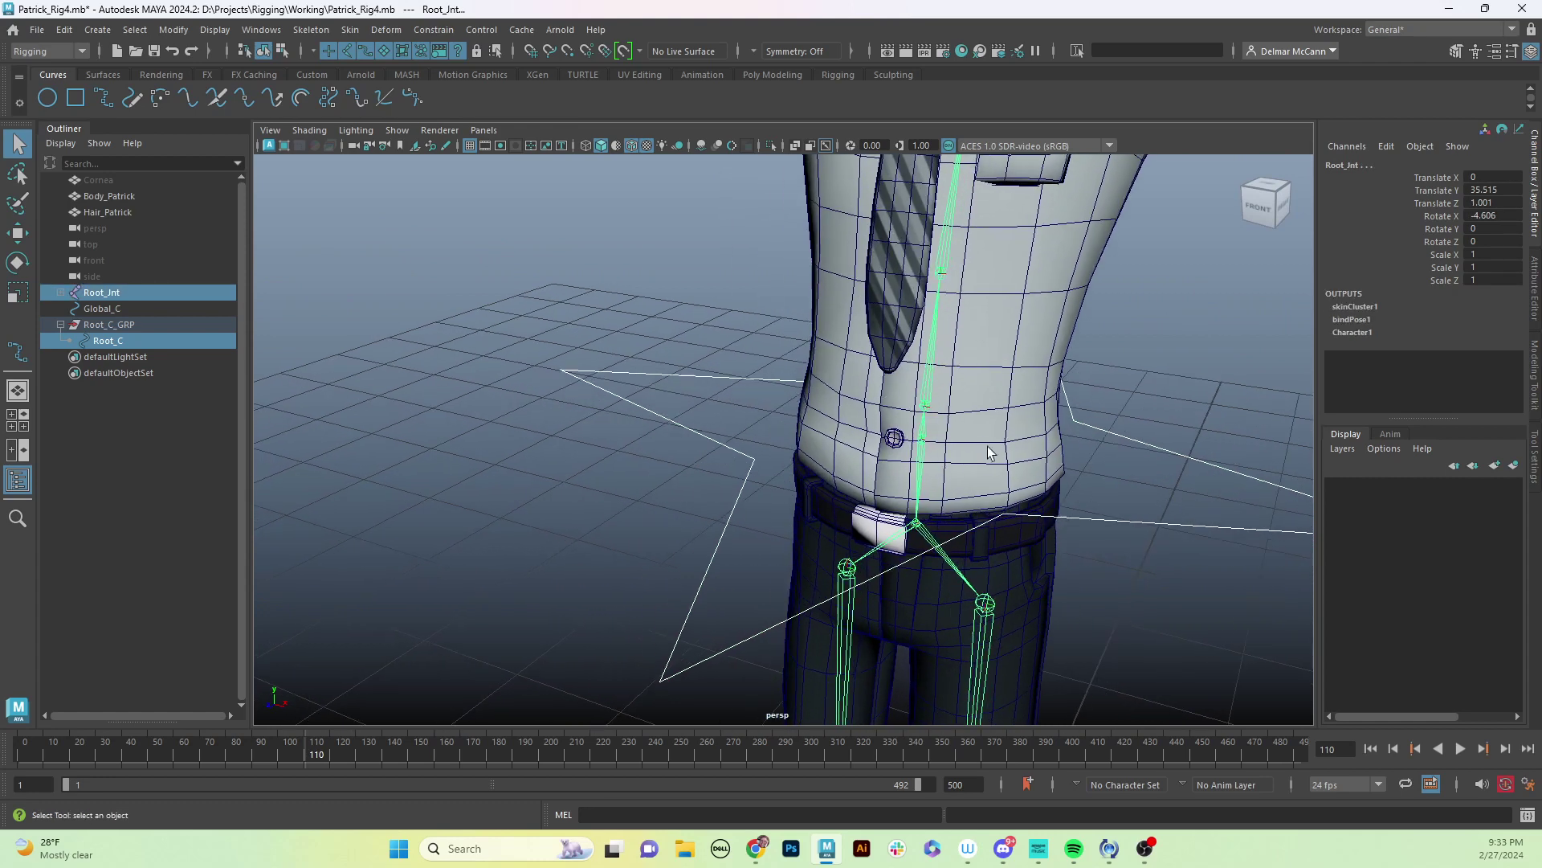
right_click_drag(1070, 414, 860, 442, "alt")
left_click_drag(860, 441, 890, 416, "alt")
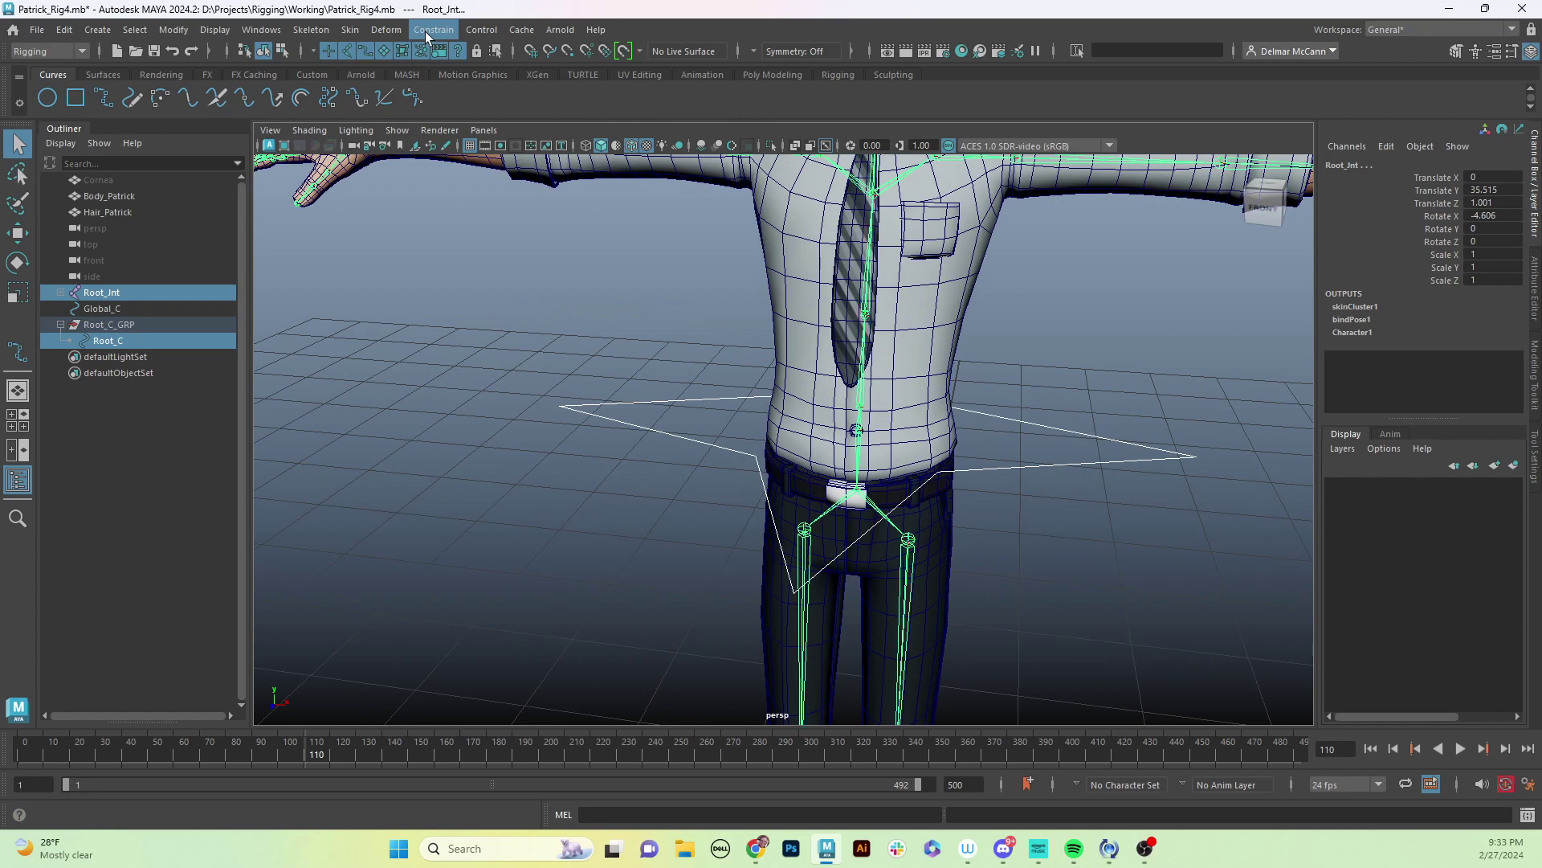
In the Animation menu set, parent-constrain Root_Jnt to Root_C with Maintain offset on.
left_click(78, 51)
left_click(65, 97)
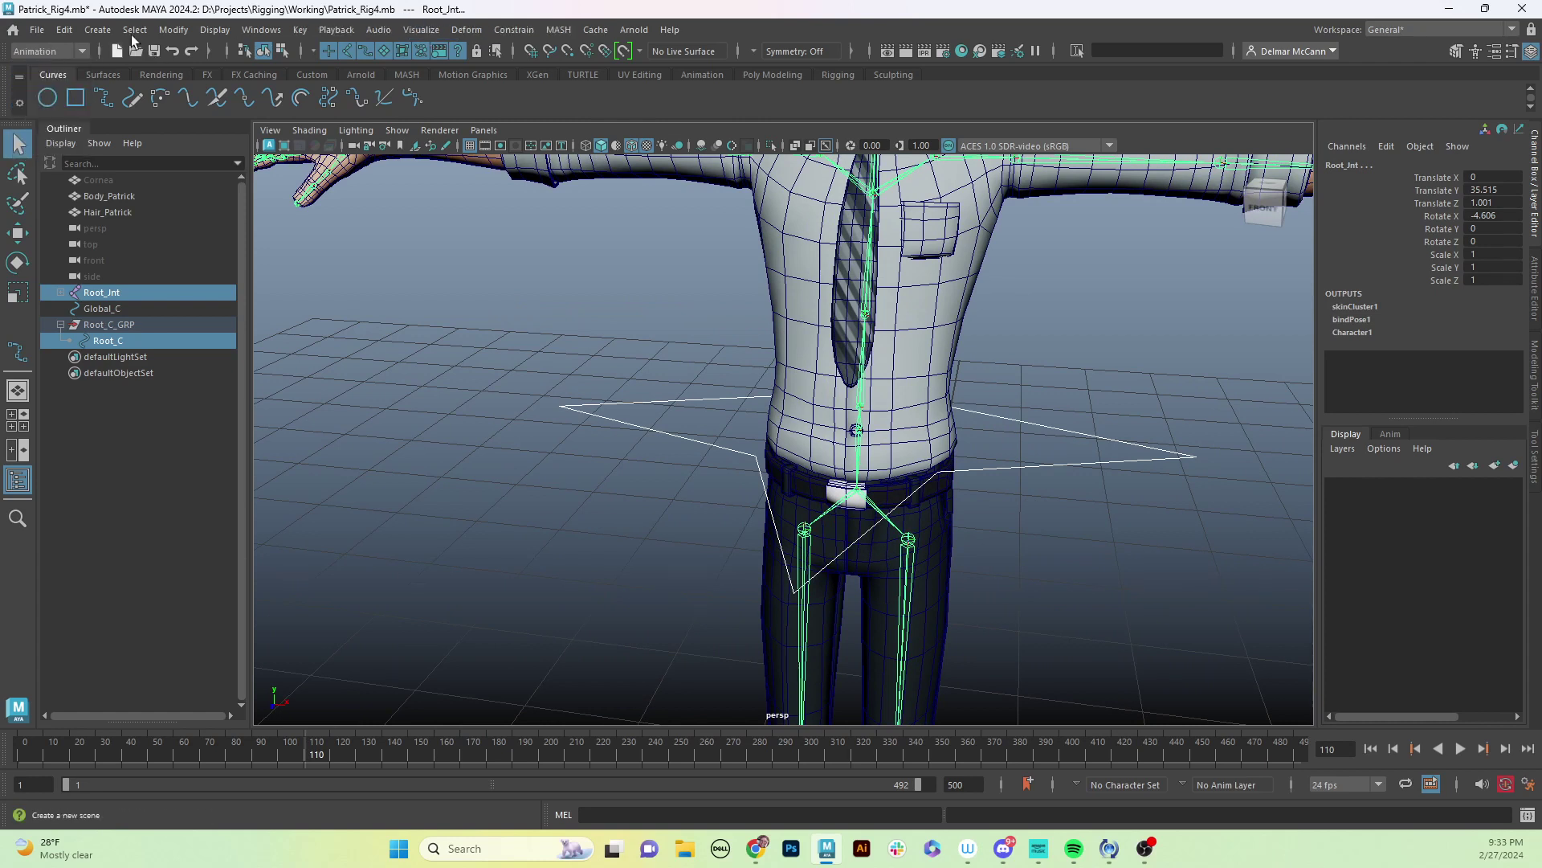
left_click(514, 30)
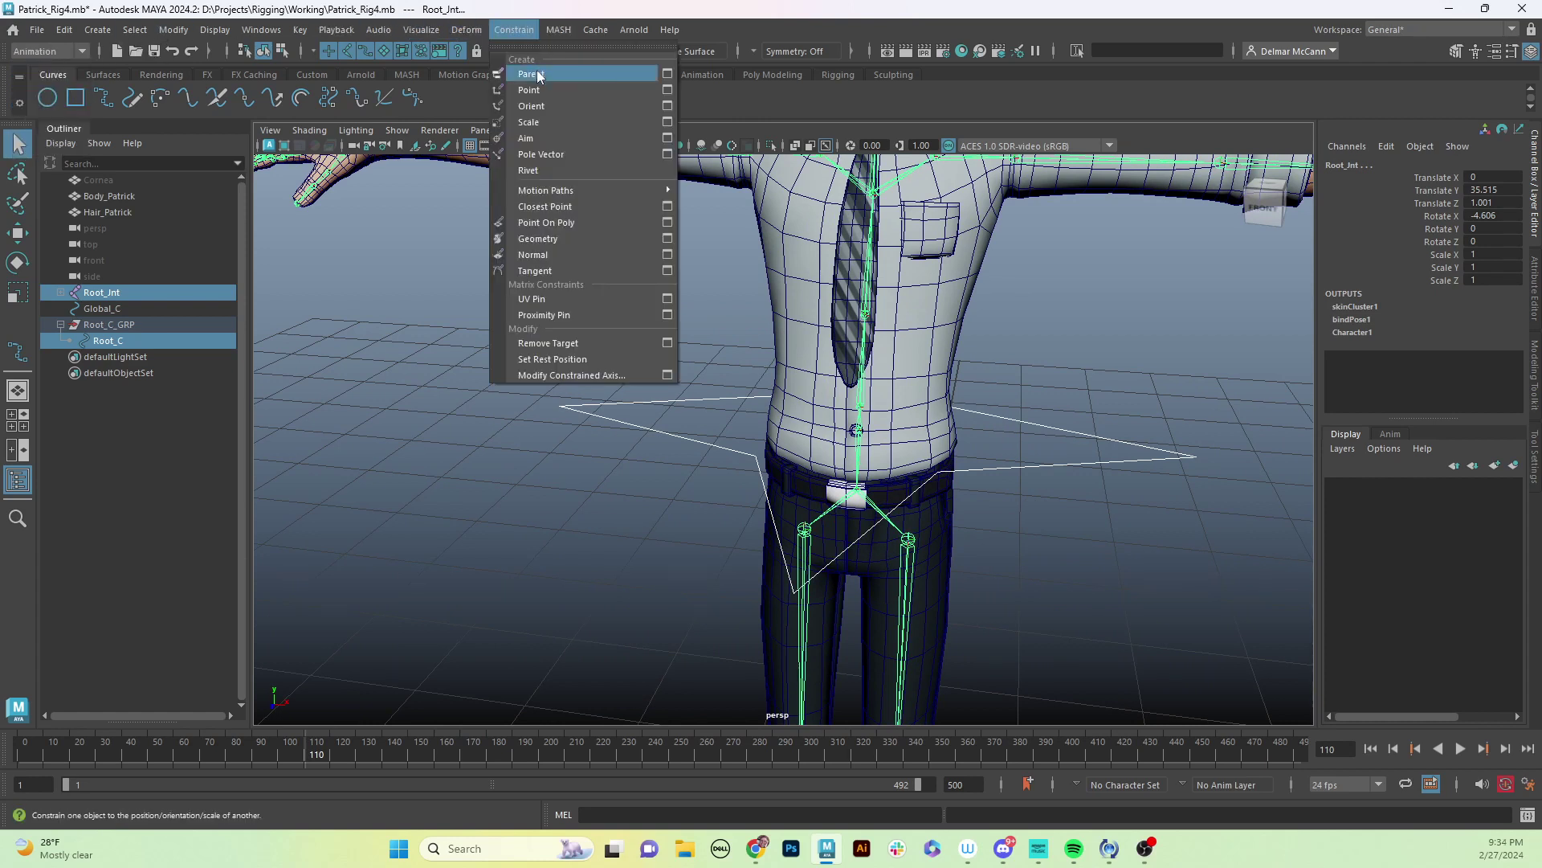
left_click(668, 73)
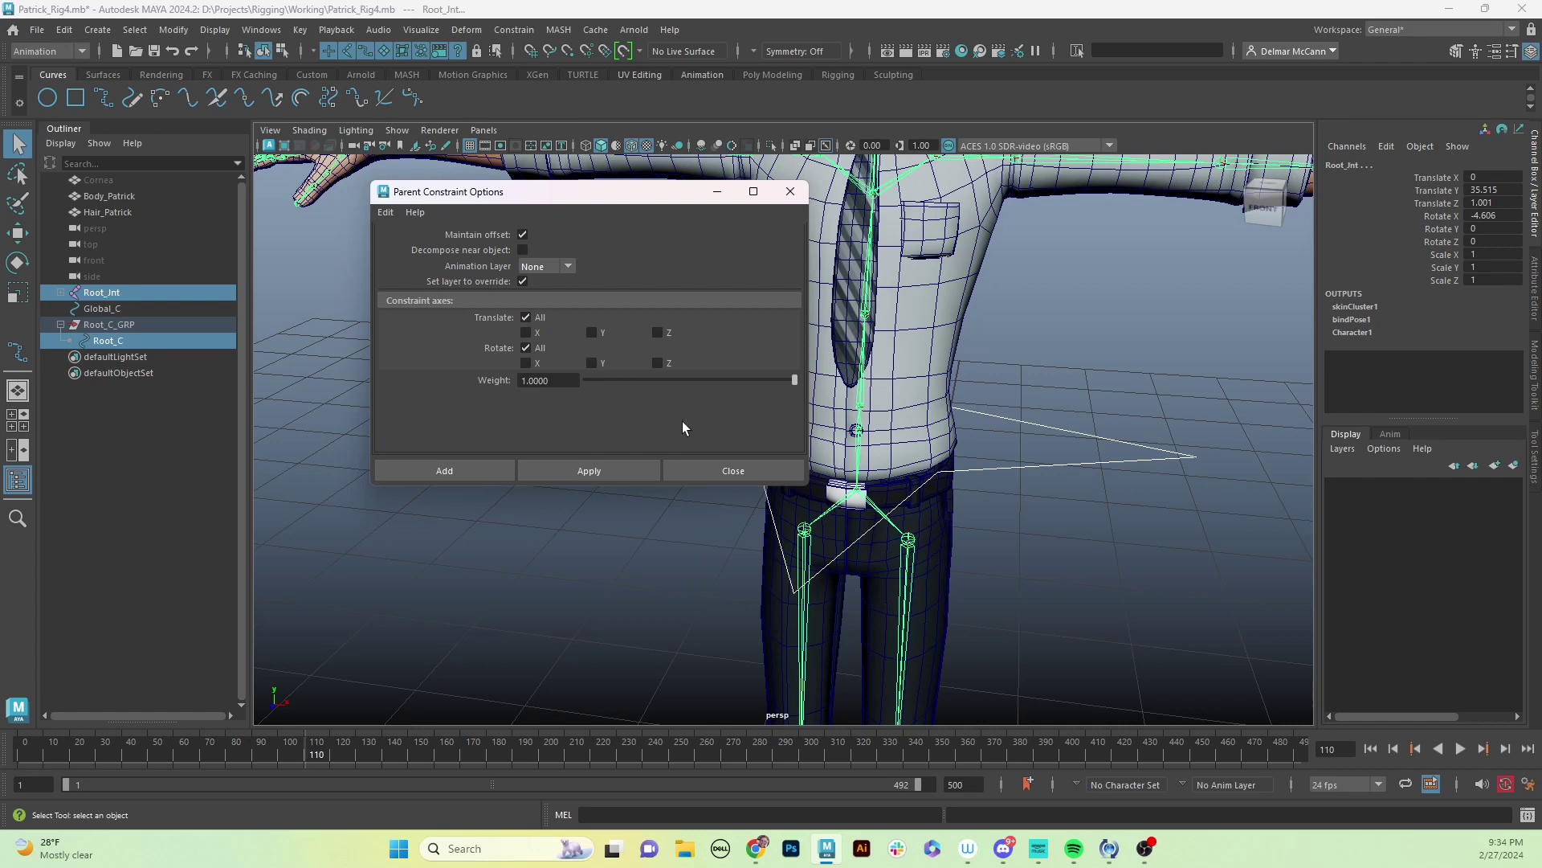
left_click(589, 472)
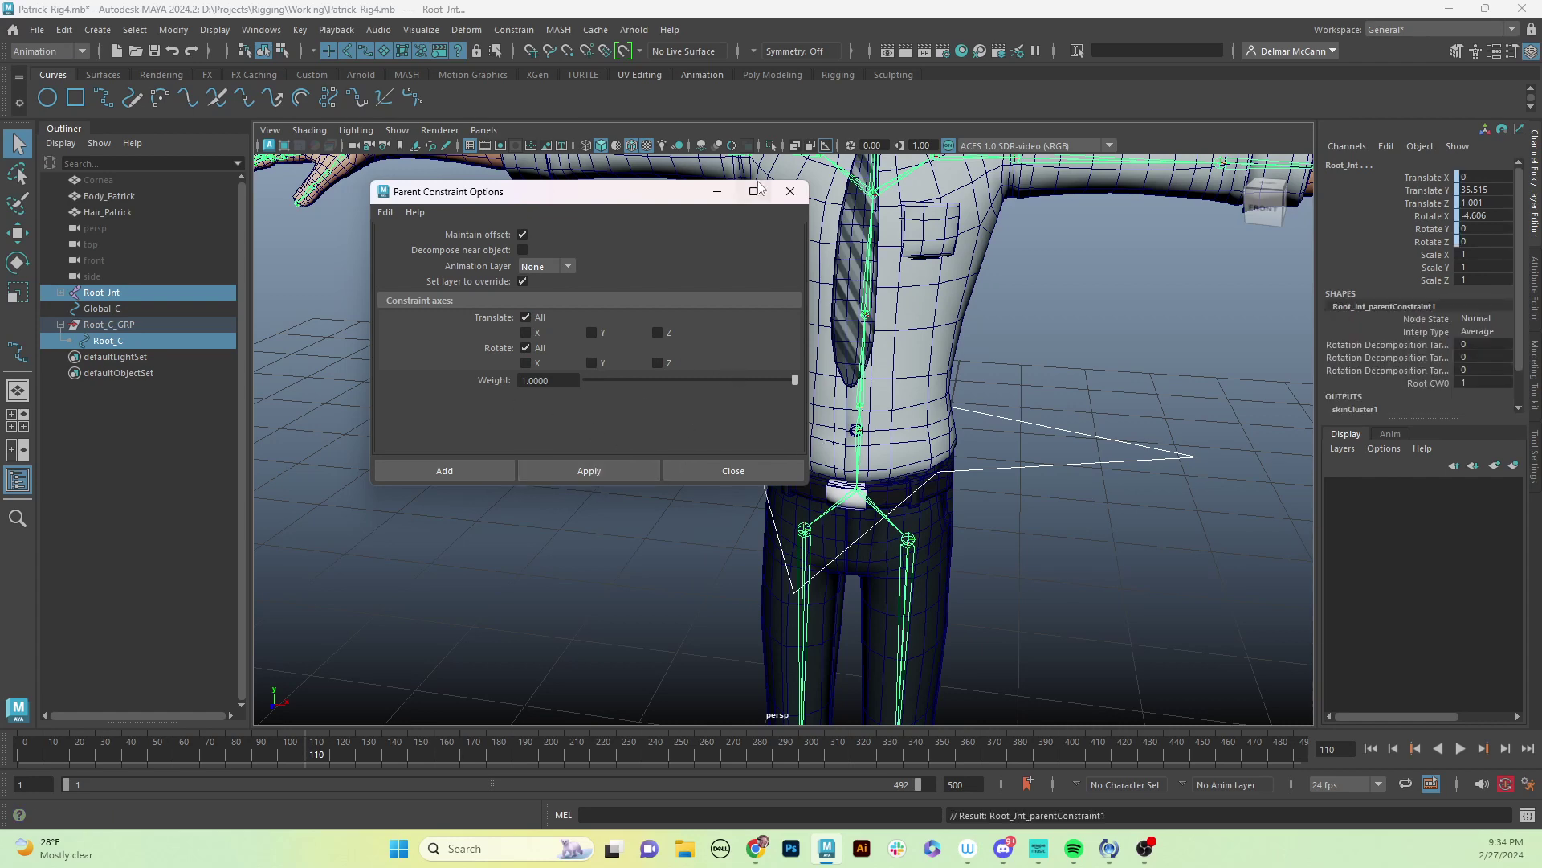
left_click(790, 191)
left_click(1066, 483)
left_click_drag(1028, 447, 1034, 484)
mouse_move(863, 476)
left_mouse_down("alt")
mouse_move(894, 450)
mouse_move(853, 451)
left_mouse_up("alt")
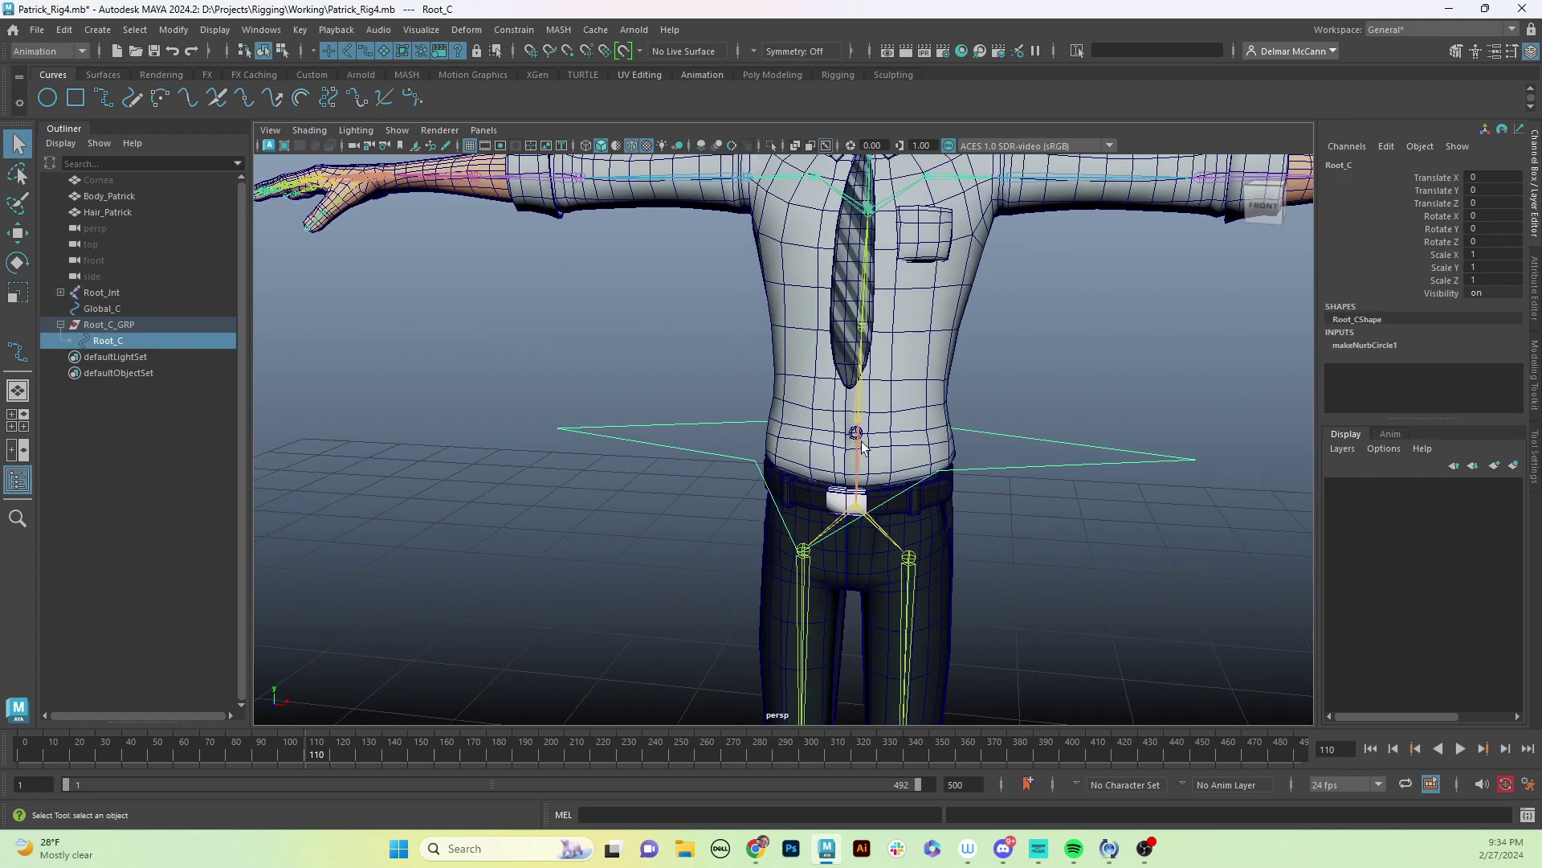
key("w")
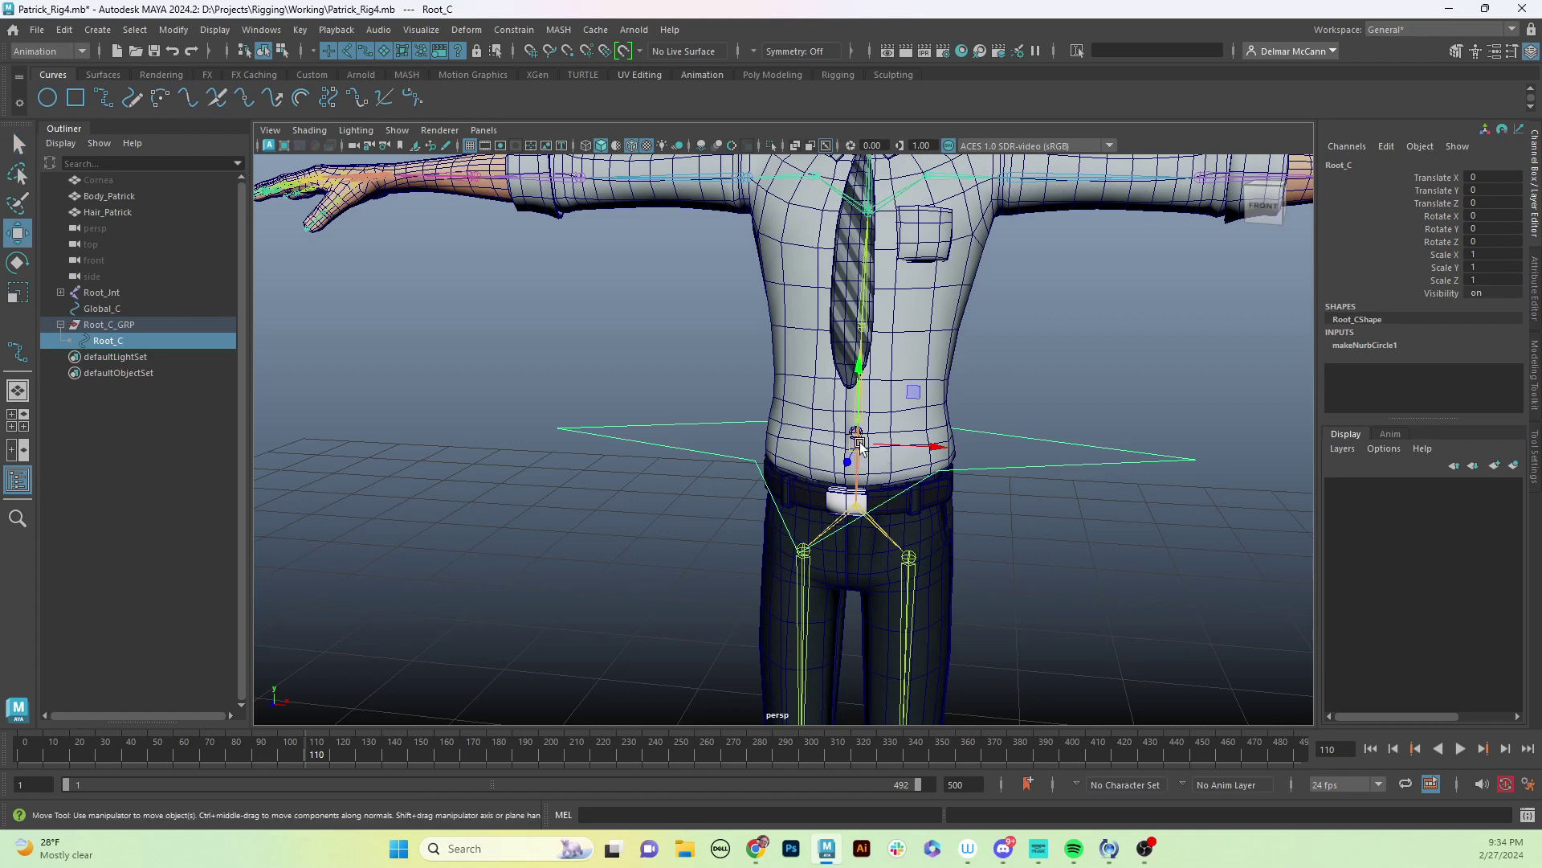
left_click_drag(856, 436, 888, 293)
key("ctrl+z")
key("ctrl+z")
key("ctrl+z")
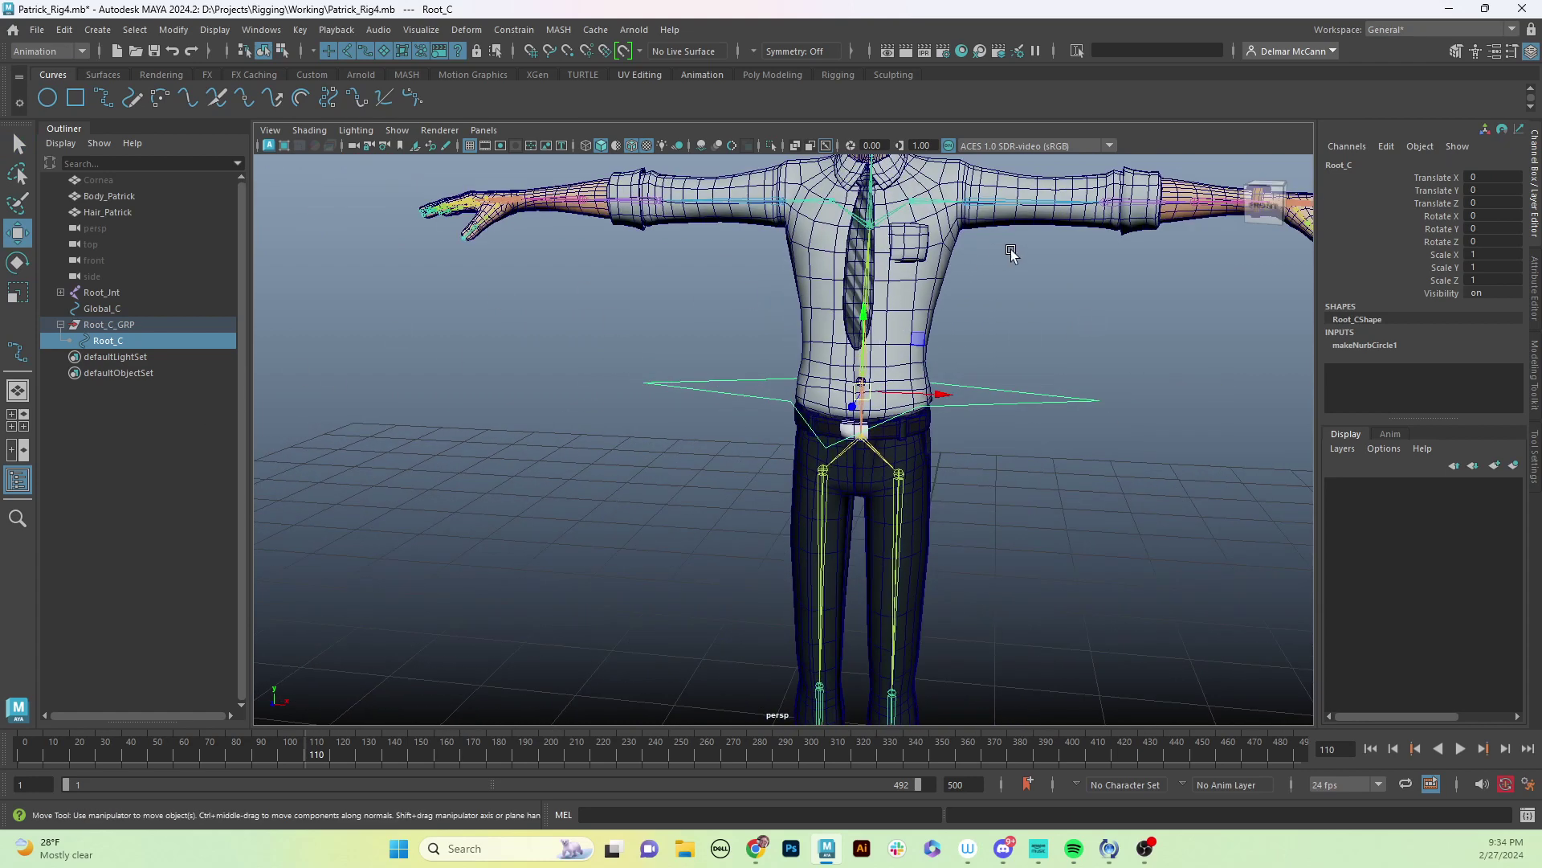
middle_click_drag(970, 532, 941, 402, "alt")
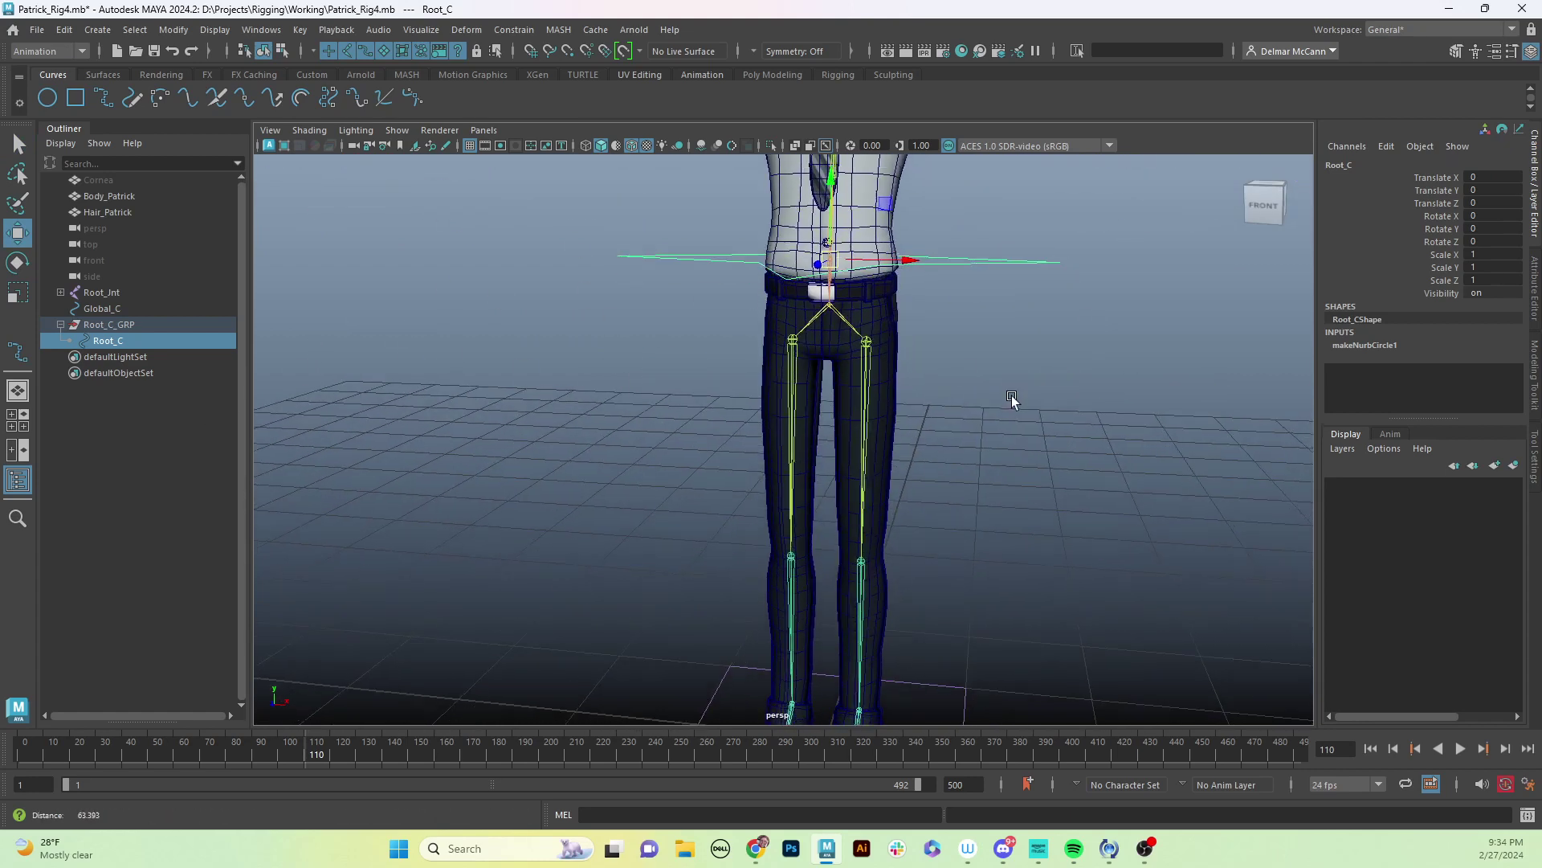
right_click_drag(1010, 395, 702, 473, "alt")
left_click_drag(702, 473, 725, 482, "alt")
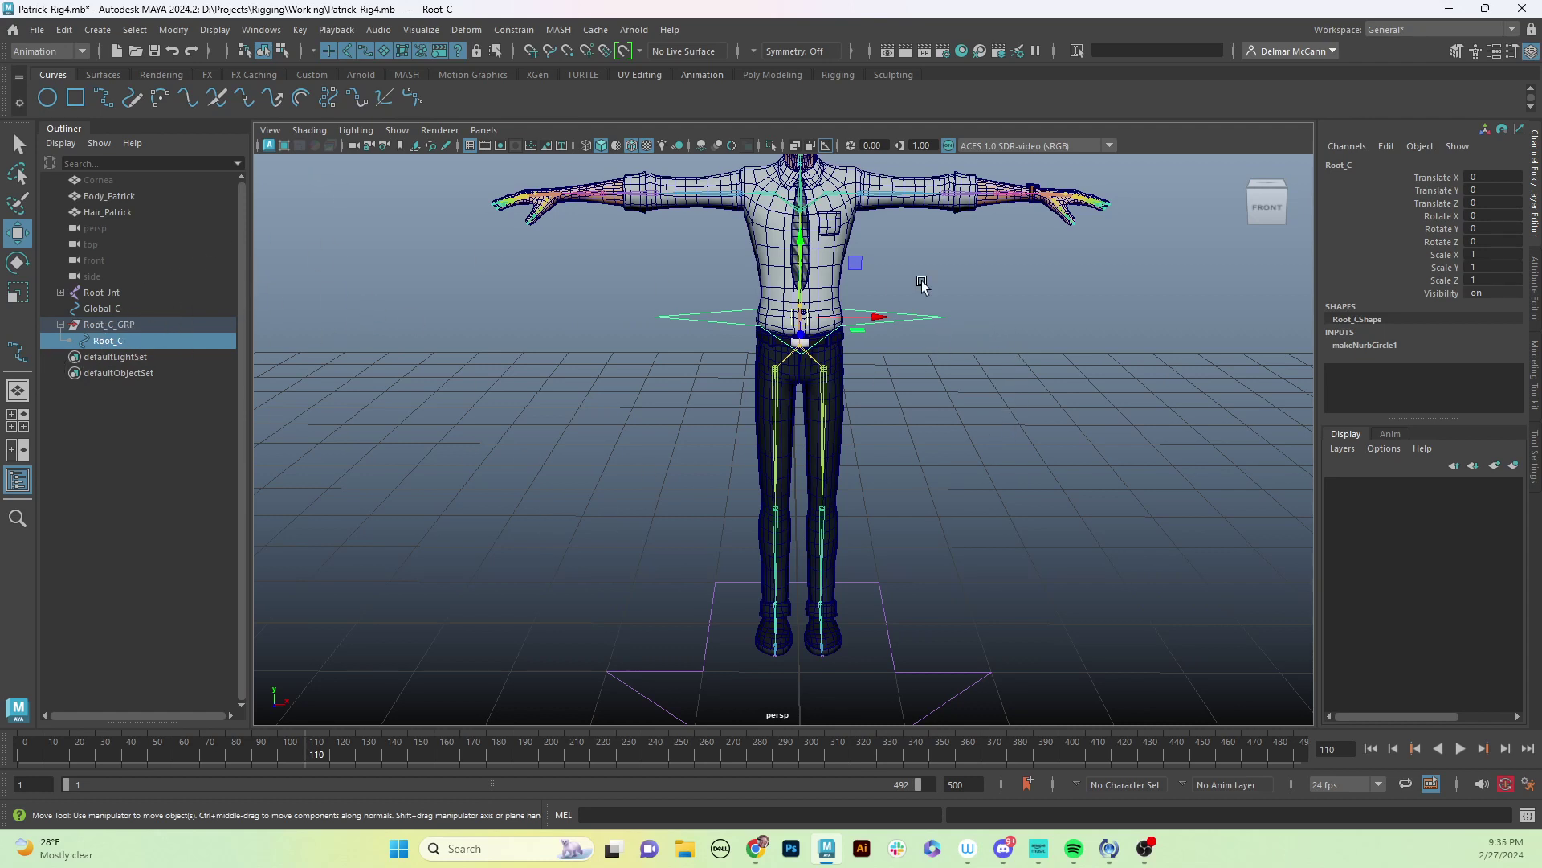
left_click(120, 324)
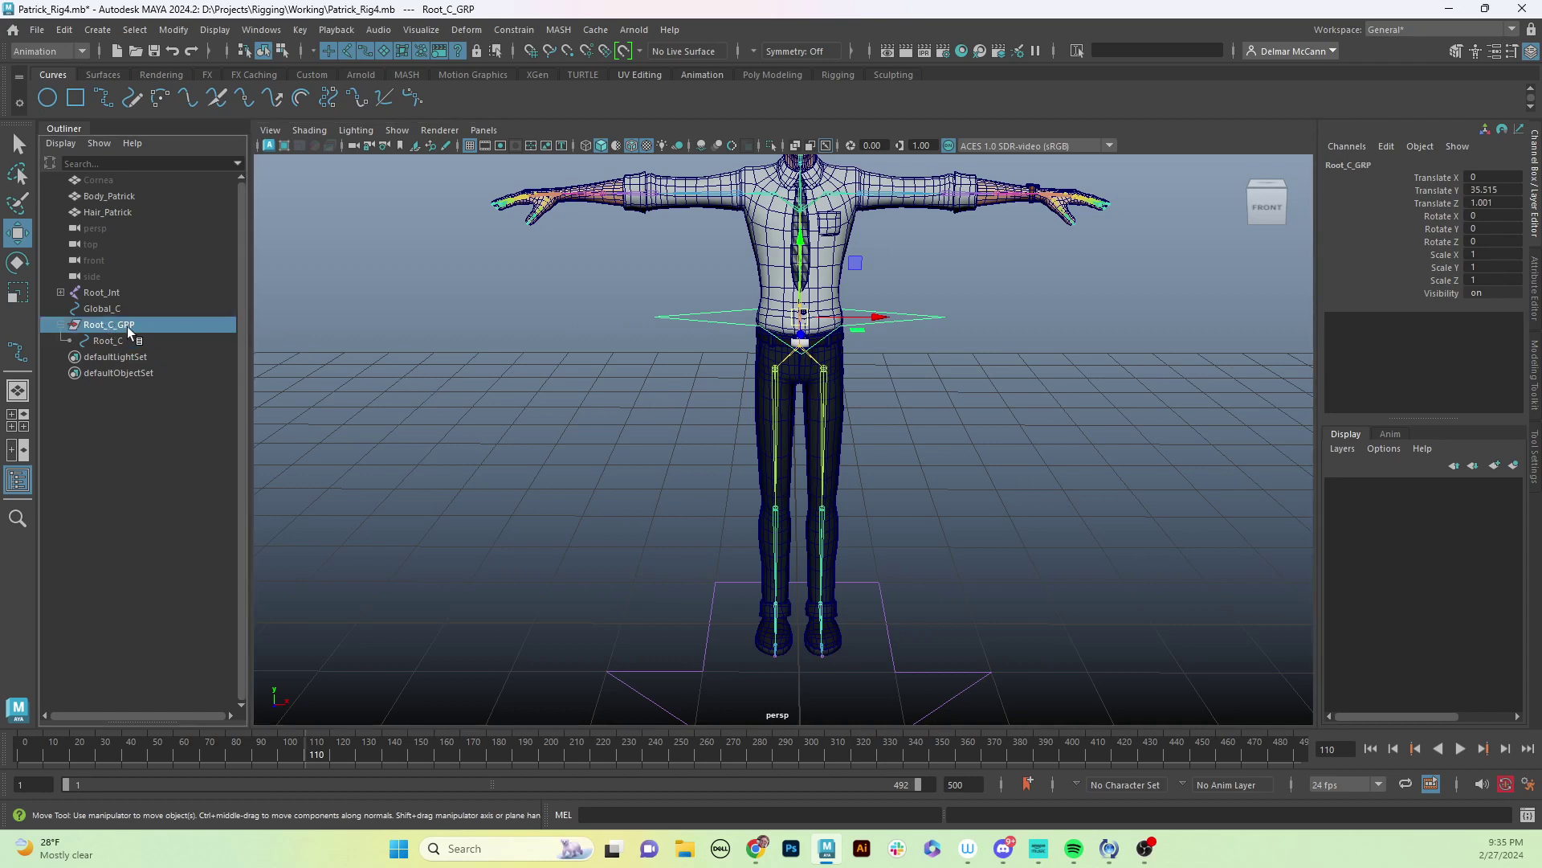
Parent Root_C_GRP under Global_C and expand Global_C in the Outliner.
left_click(711, 615, "shift")
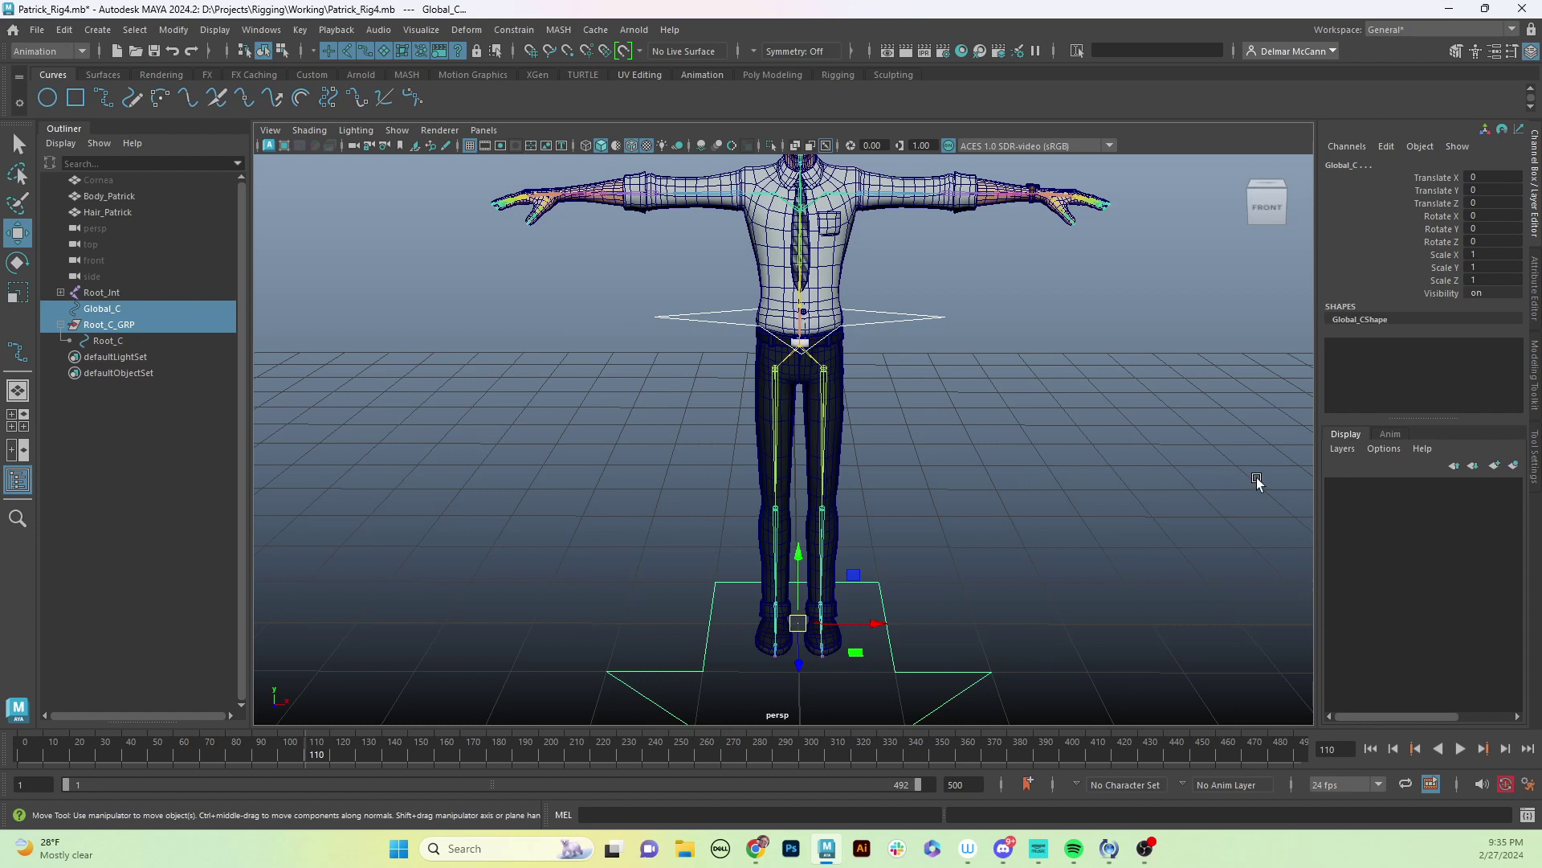
key("p")
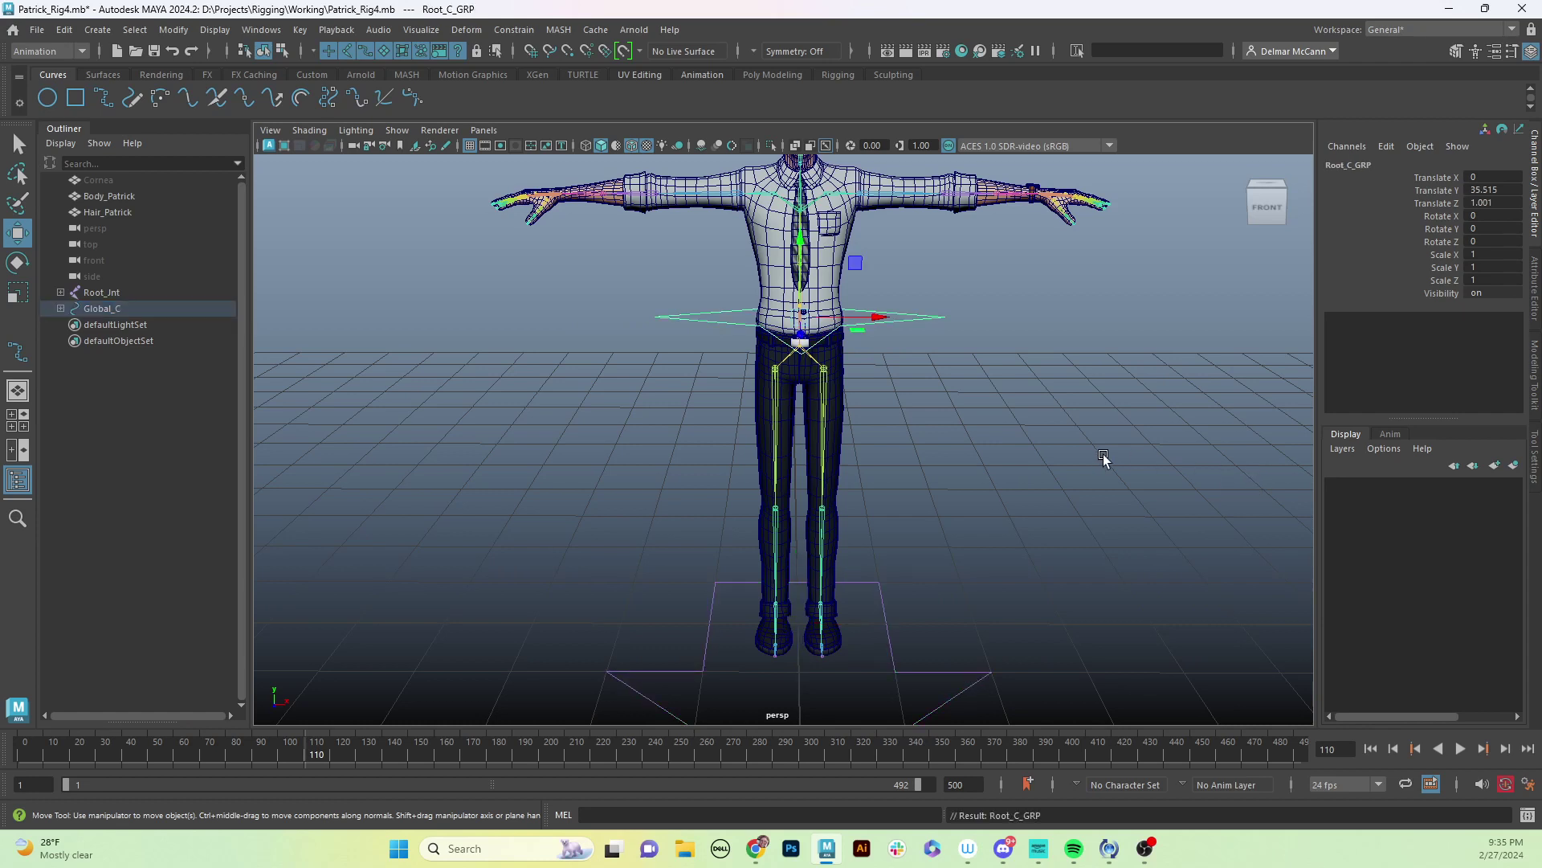
left_click(60, 309)
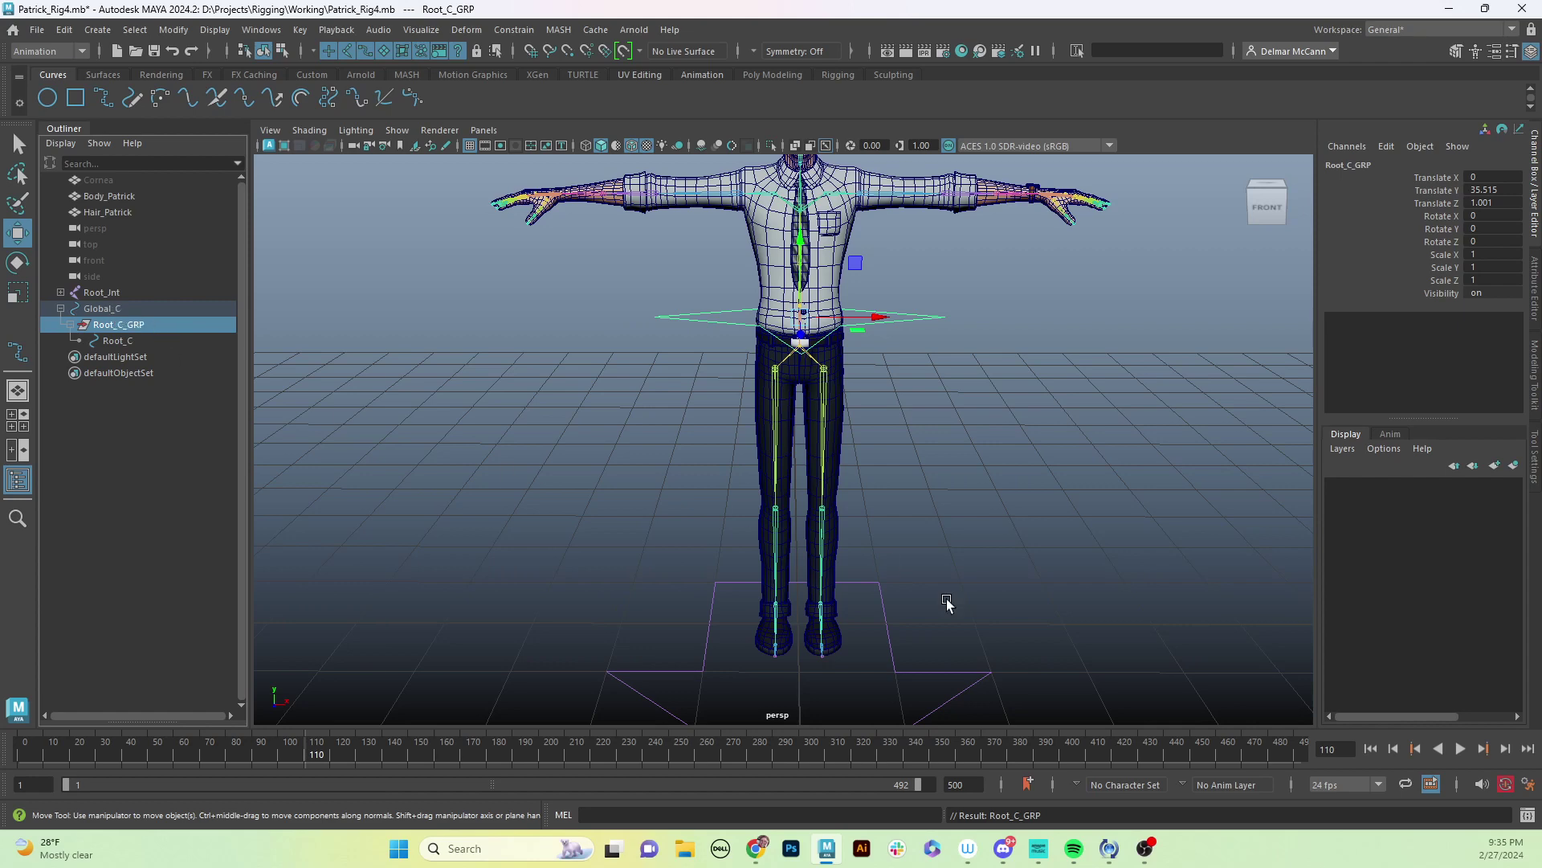
Test-move Global_C to confirm the character follows, undo it, then select Root_C.
left_click_drag(970, 640, 938, 683)
middle_click_drag(886, 634, 889, 601, "alt")
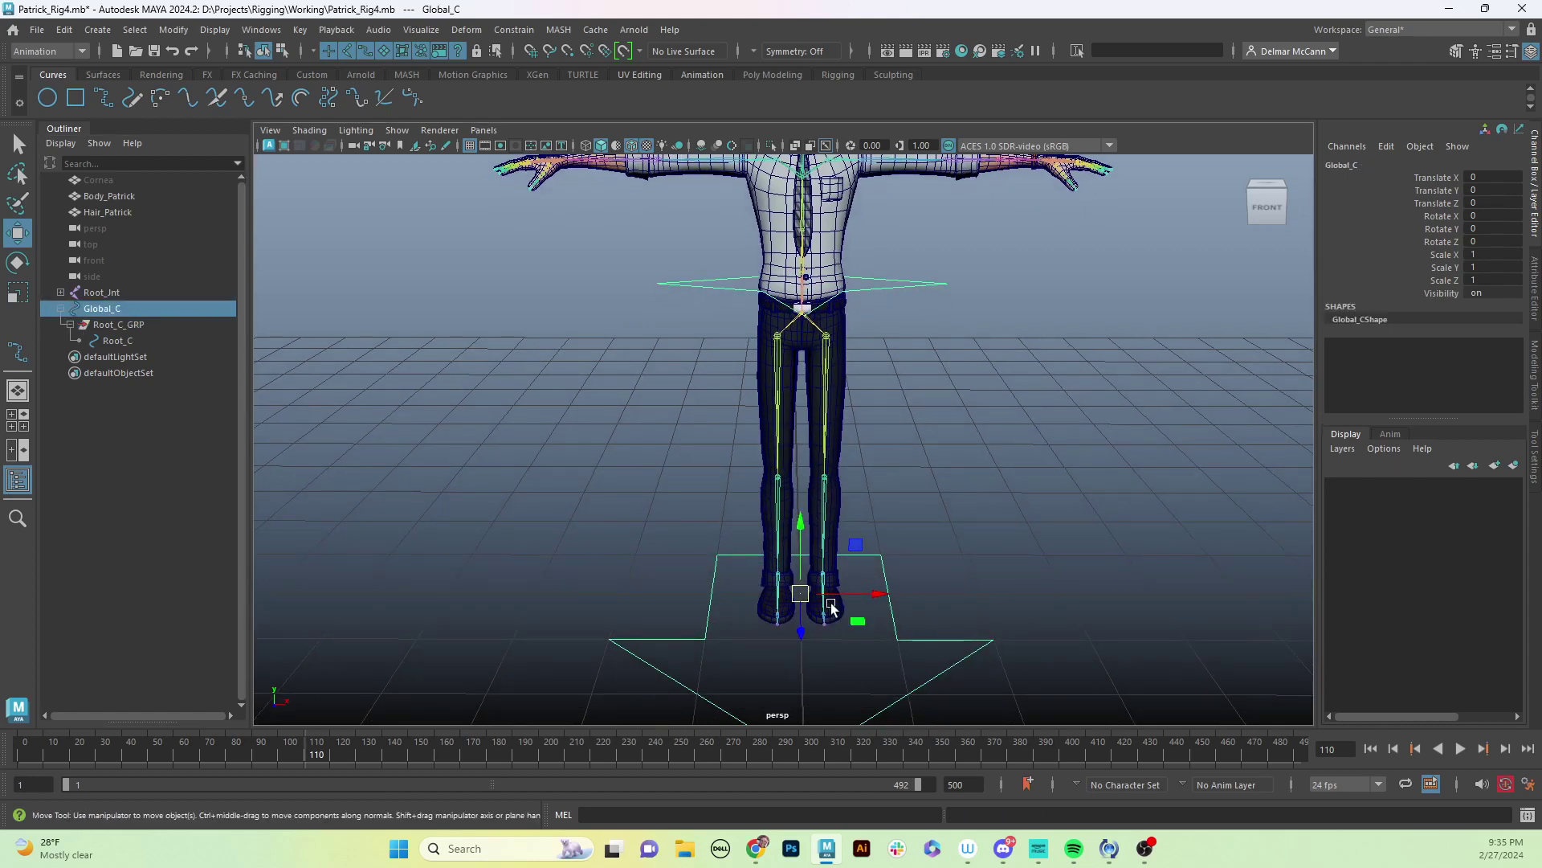
left_click_drag(804, 595, 809, 478)
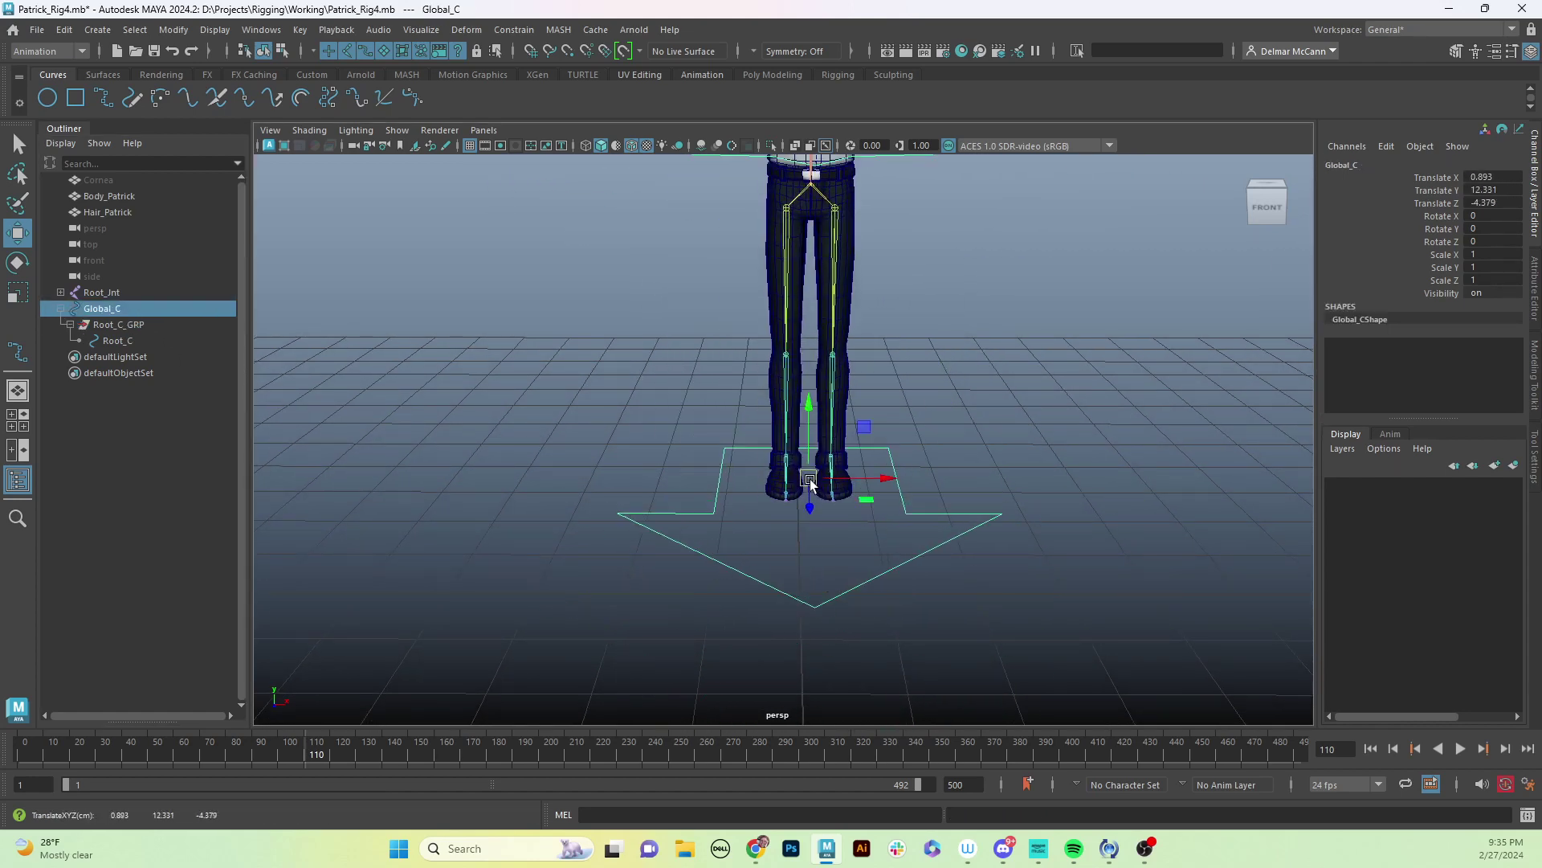
key("ctrl+z")
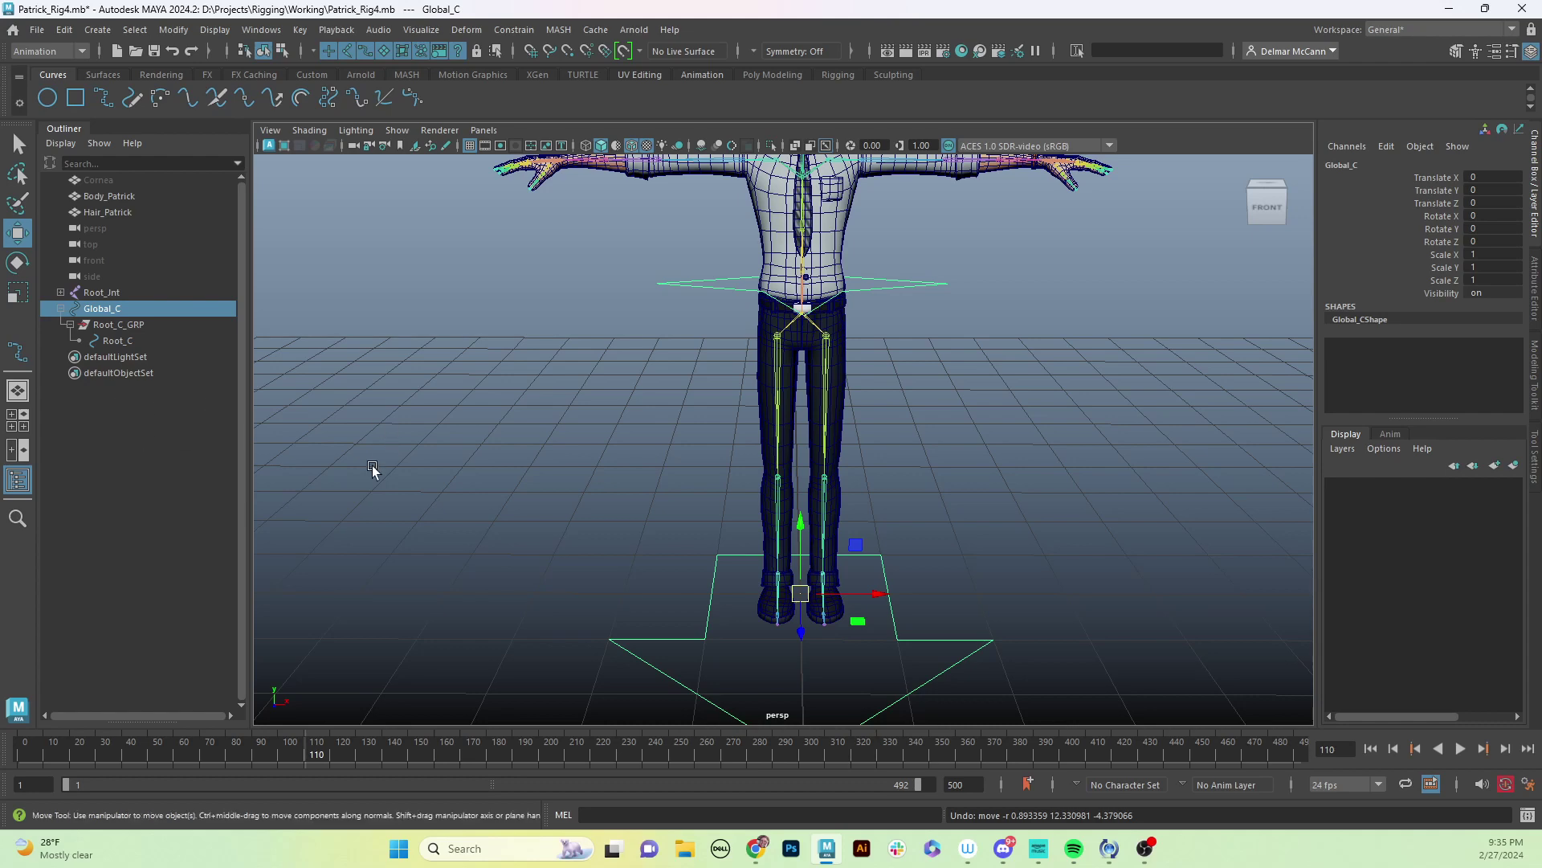
left_click(1029, 507)
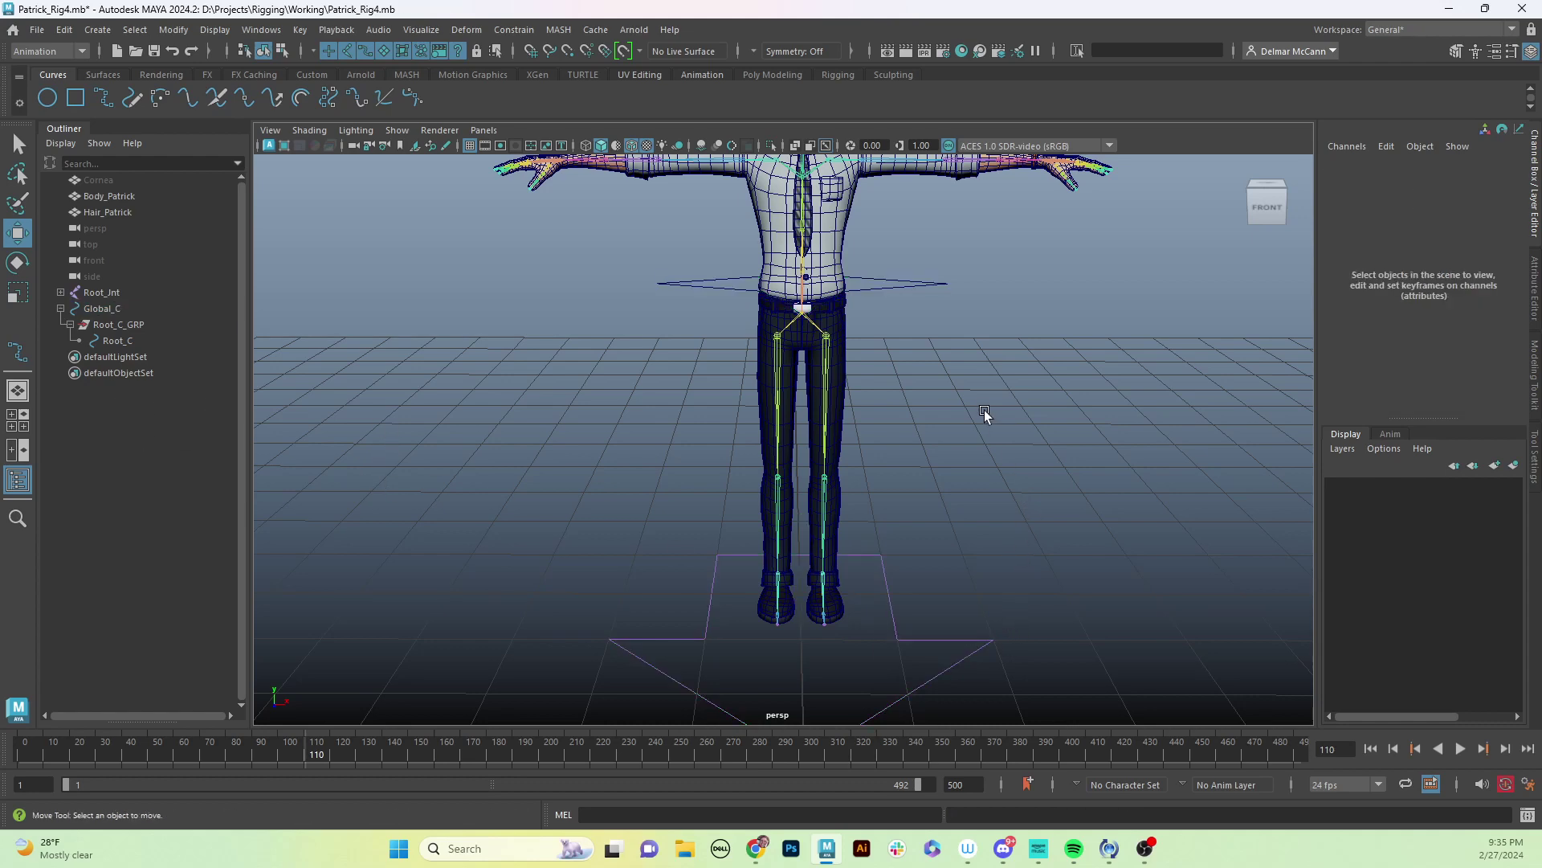
middle_click_drag(982, 407, 994, 419, "alt")
left_click(921, 298)
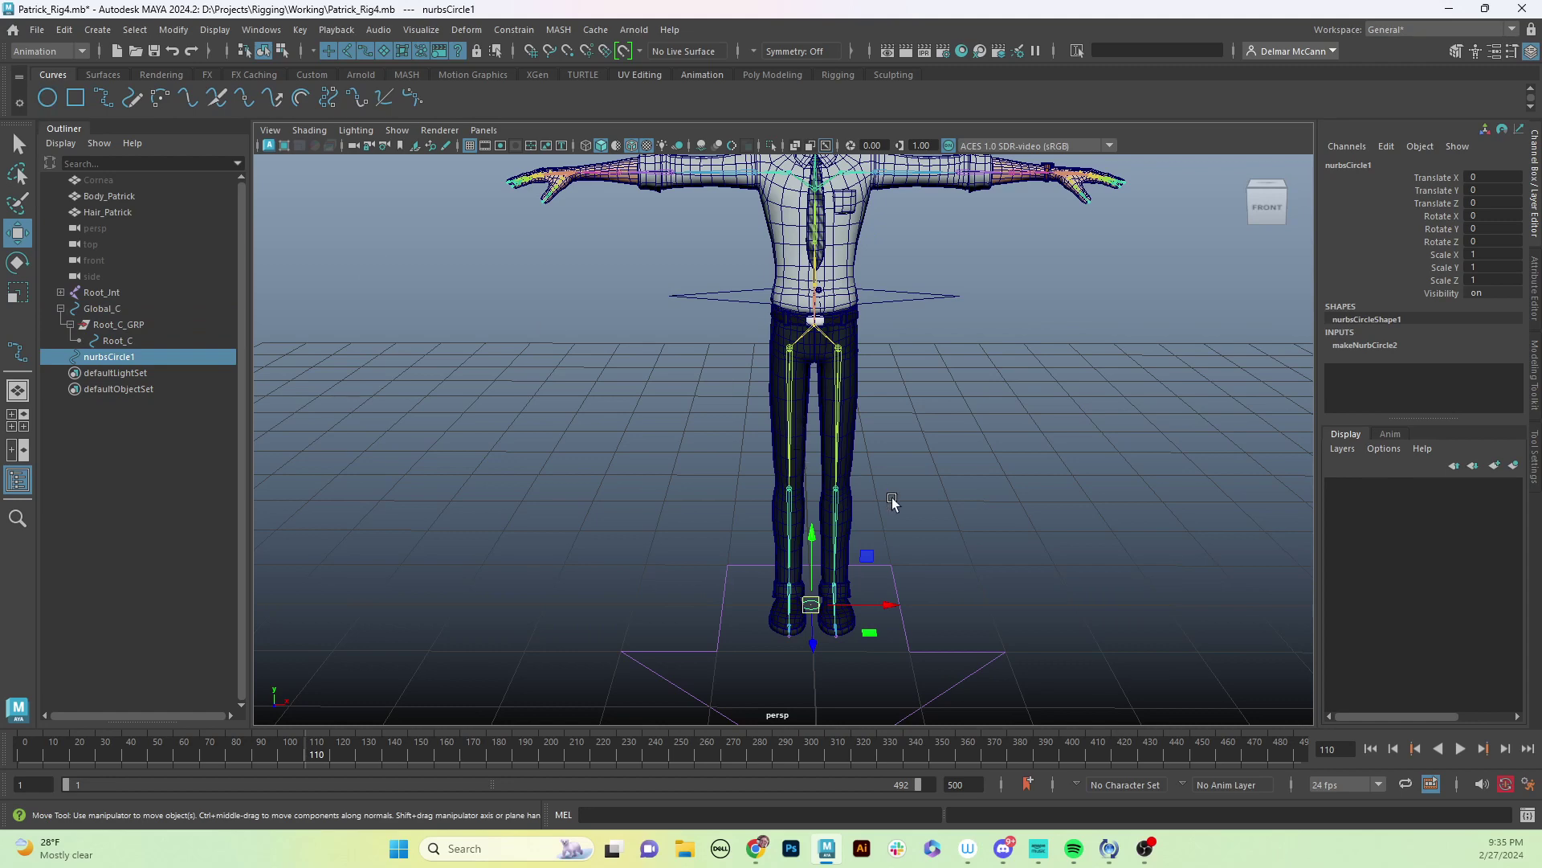
Select all control points of the new circle in component mode.
scroll(895, 509, "up", 6)
left_click_drag(1024, 435, 1004, 474, "alt")
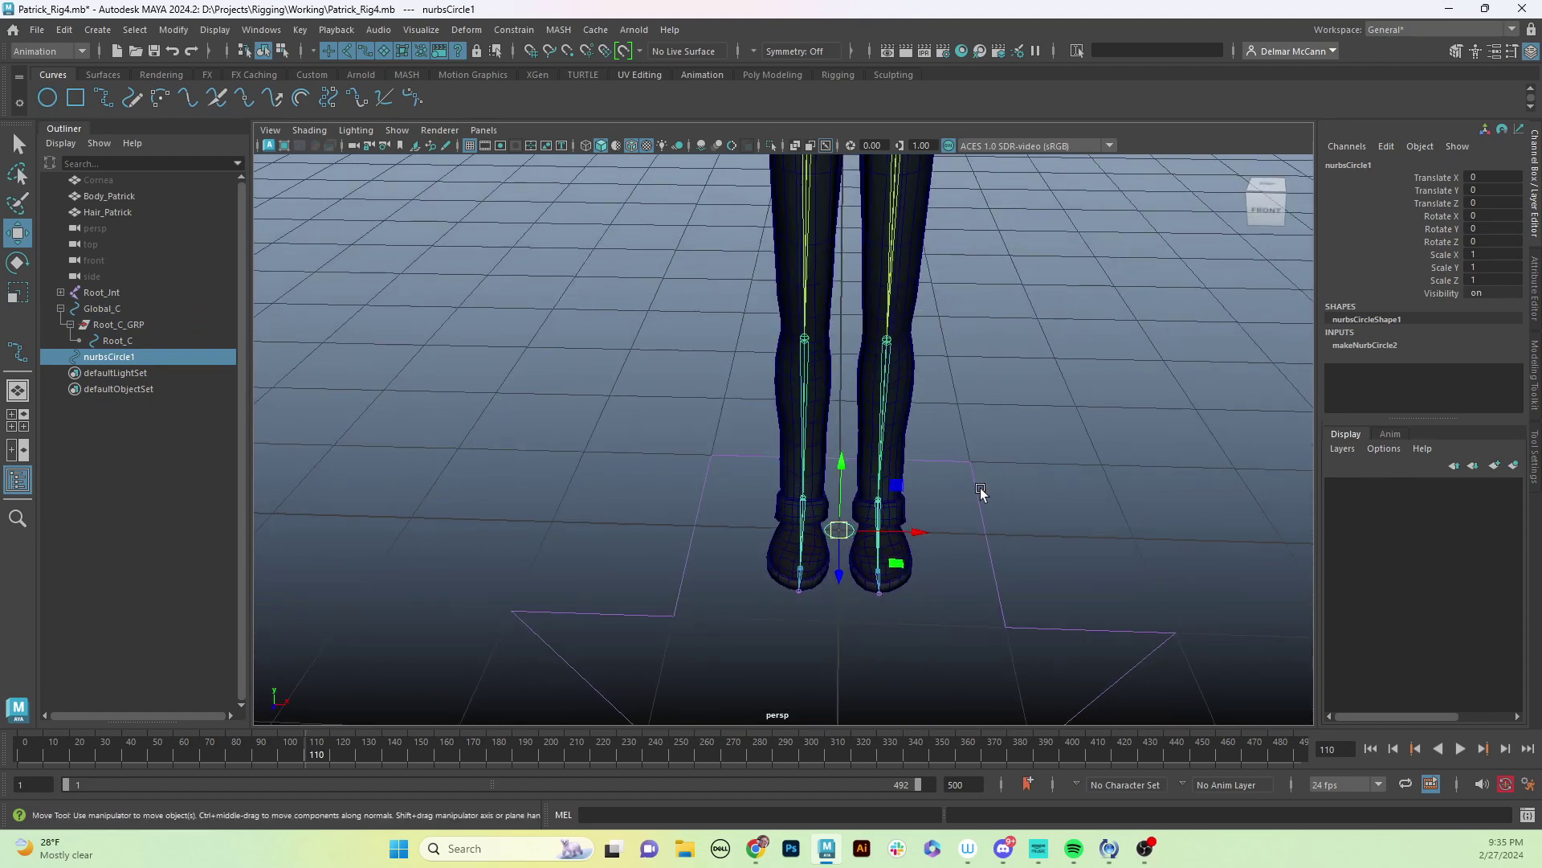
key("F8")
left_click_drag(757, 473, 942, 571)
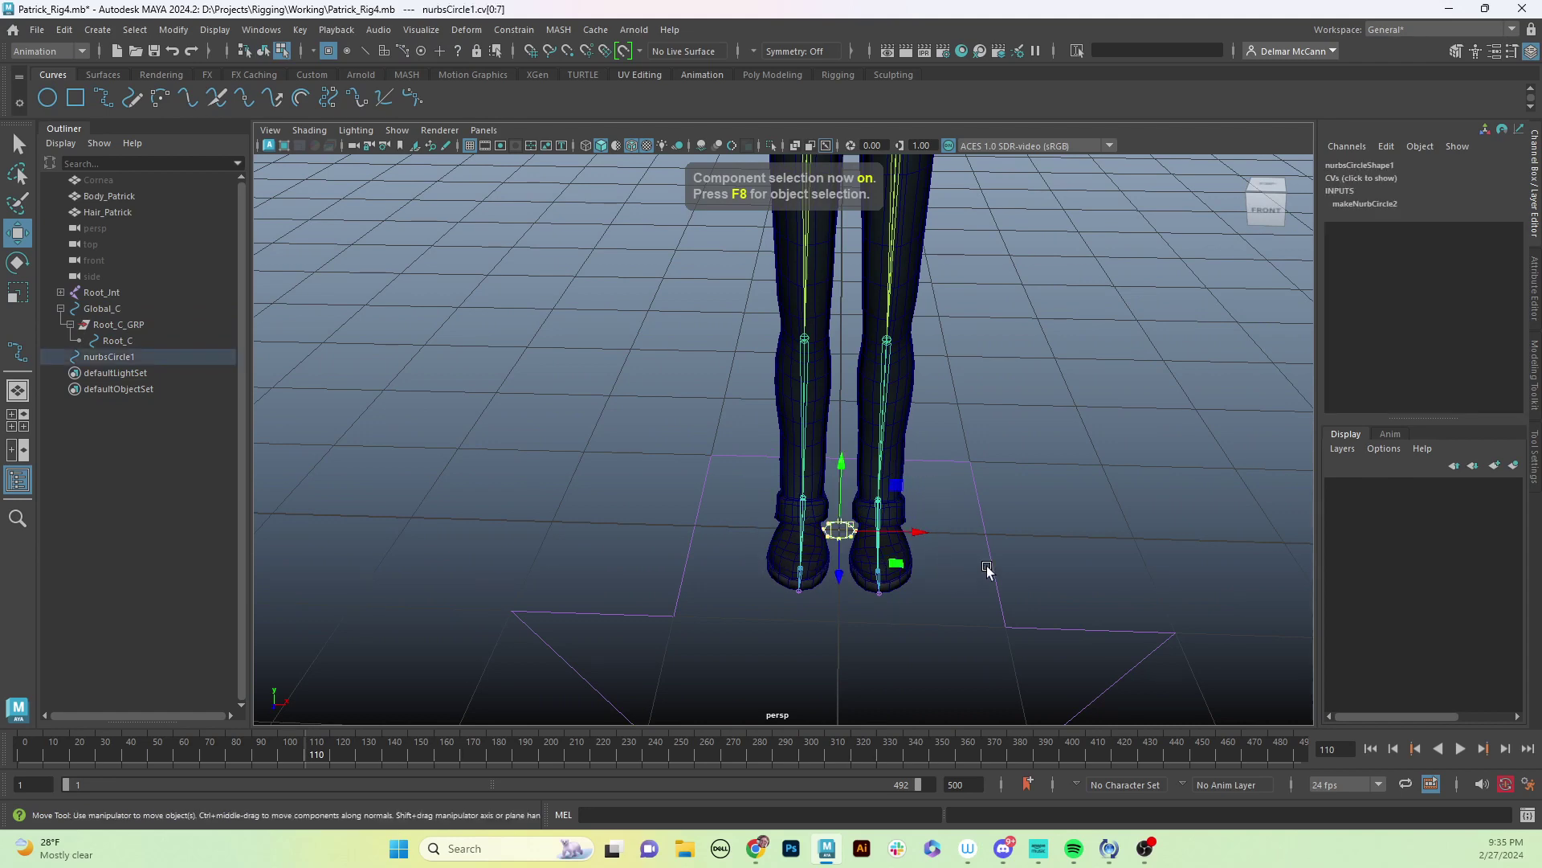
Scale the circle's points out into a large ring and narrow it along its depth.
scroll(892, 578, "down", 3)
key("r")
left_click_drag(773, 553, 803, 575, "alt")
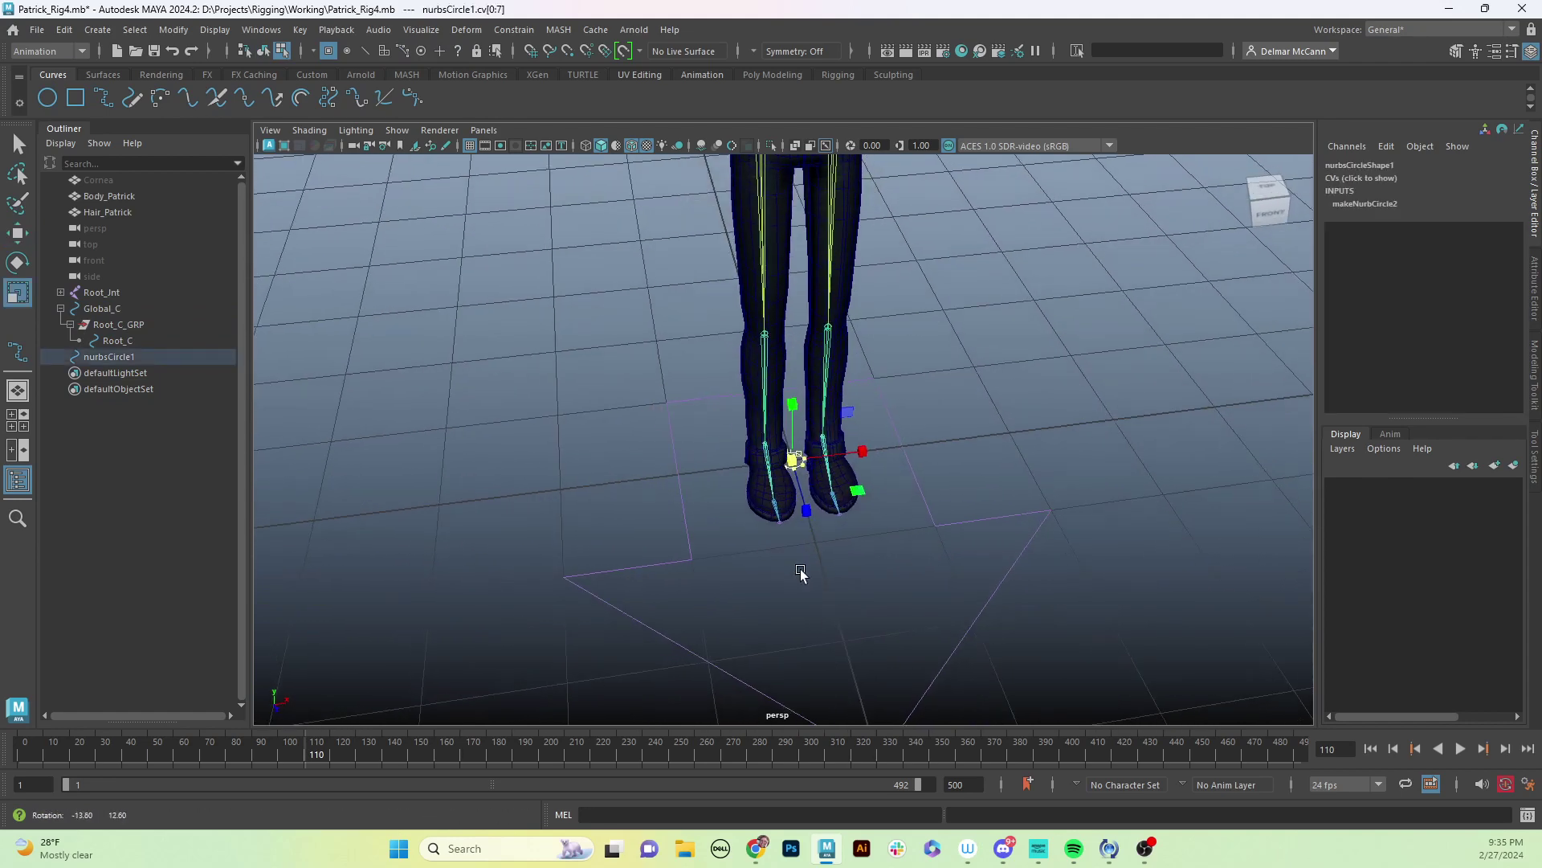
right_click_drag(743, 556, 949, 517, "alt")
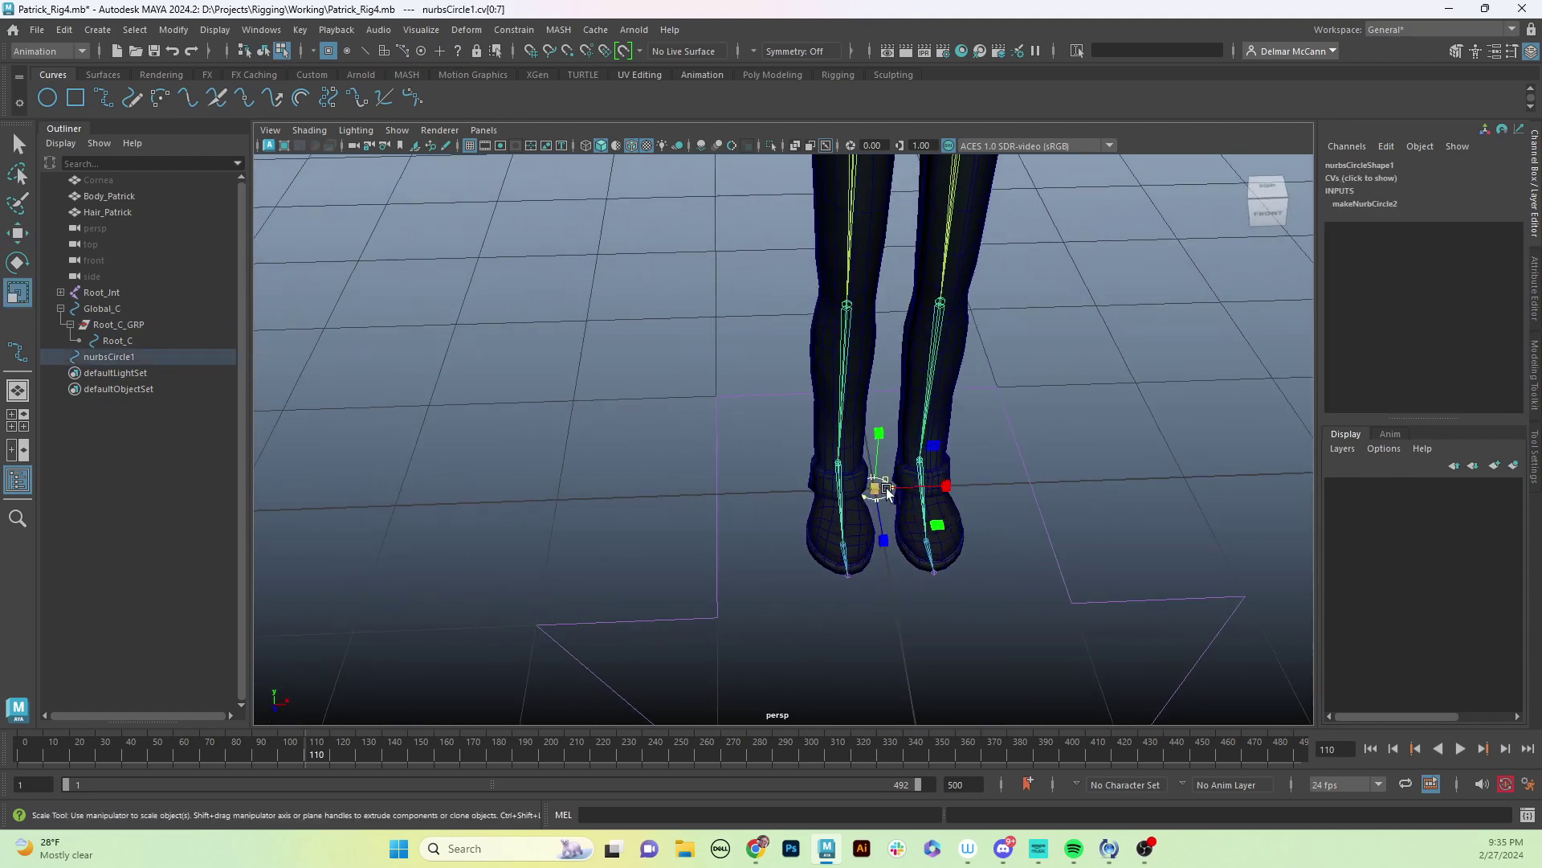
left_click_drag(876, 487, 894, 554)
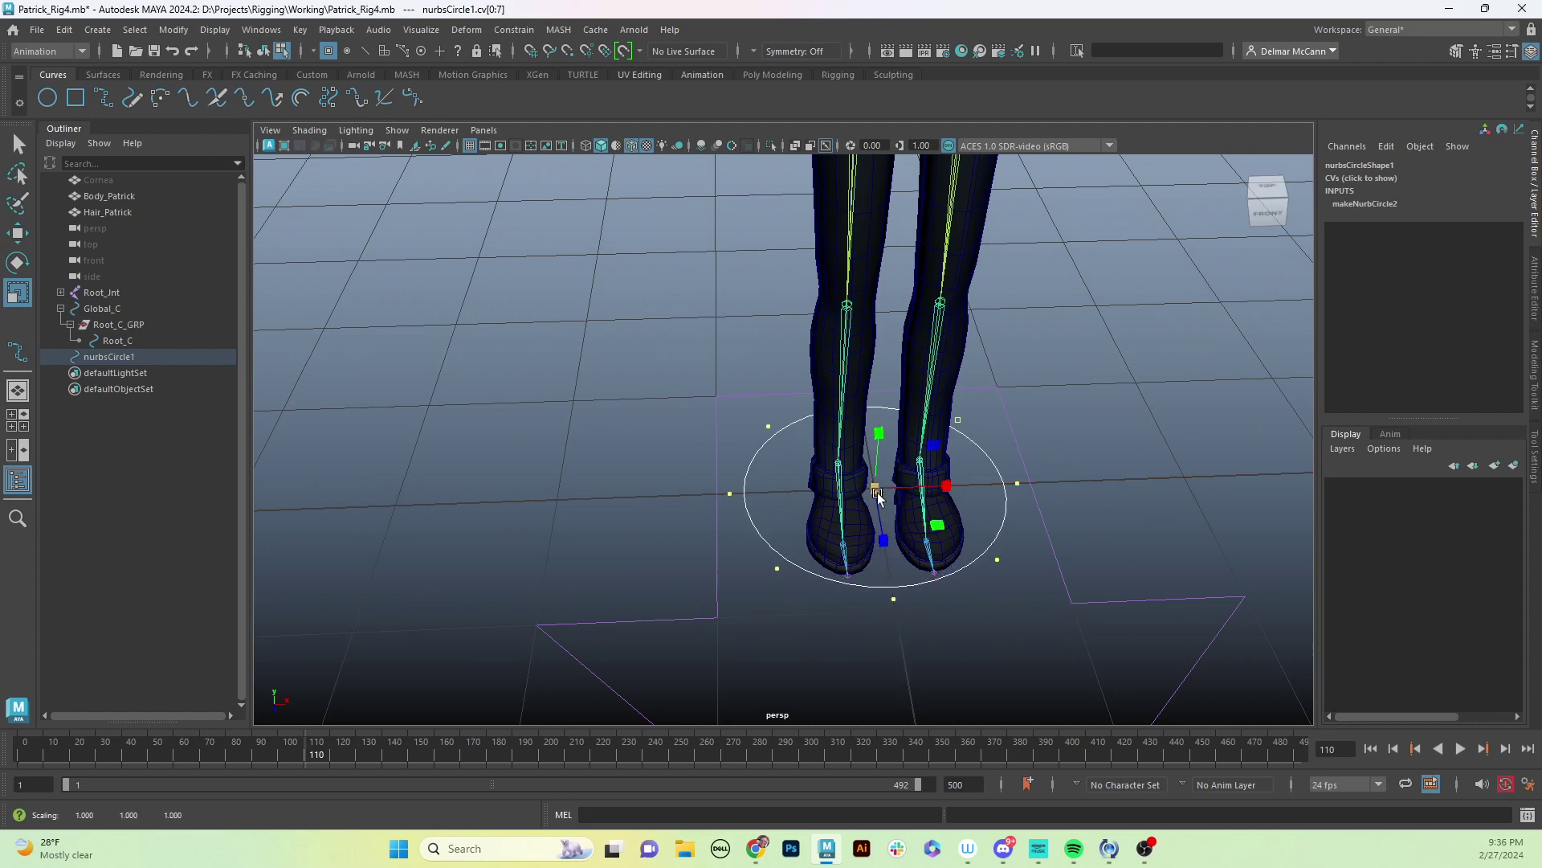
left_click_drag(876, 488, 952, 491)
left_click_drag(853, 561, 968, 549, "alt")
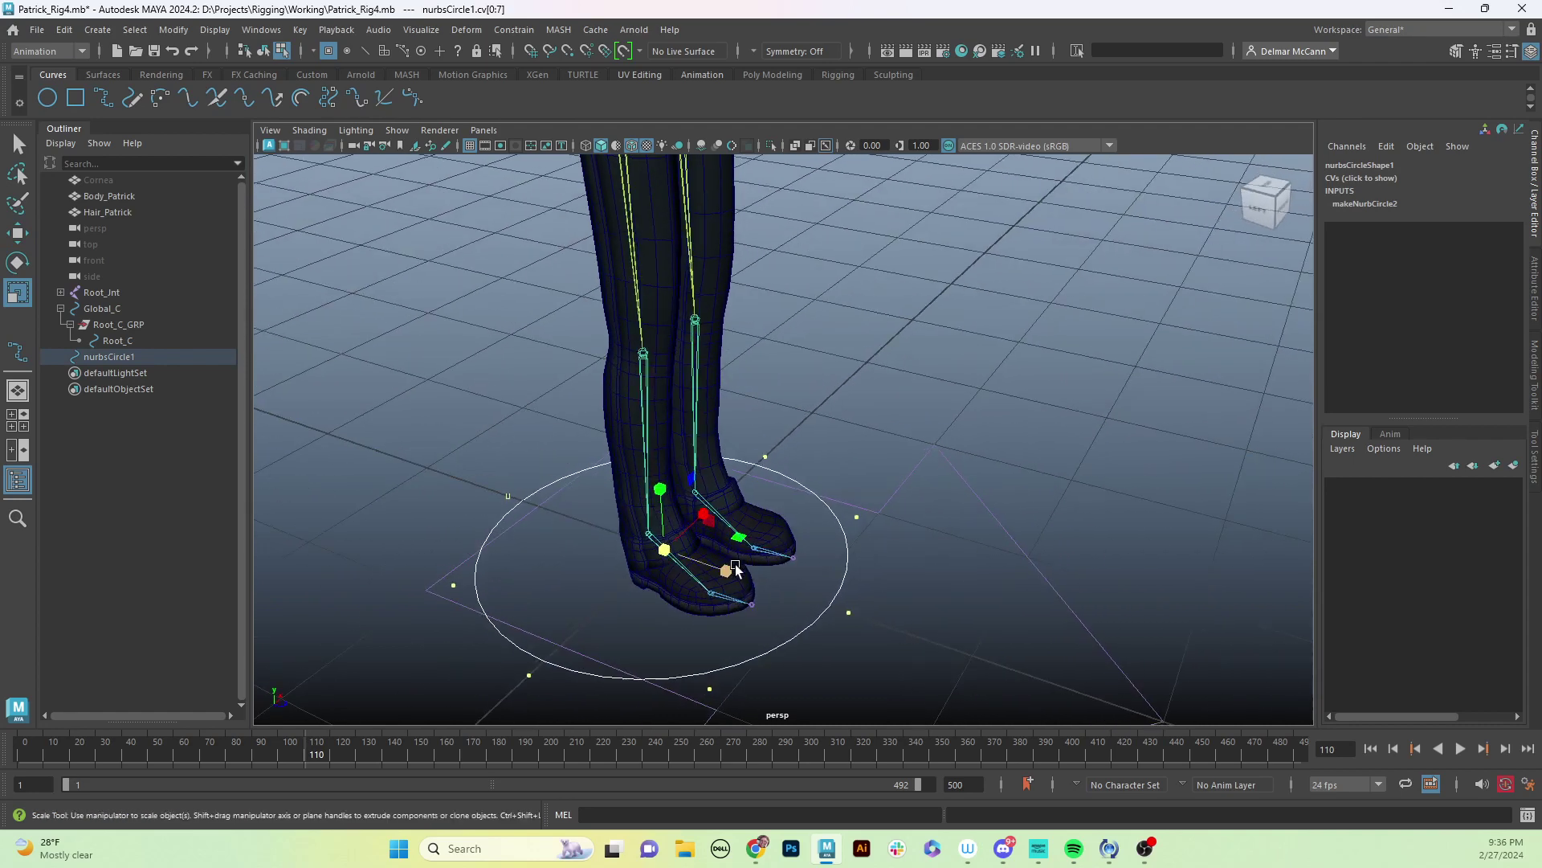
left_click_drag(728, 570, 715, 566)
Orbit around to check the ring encloses both feet, then leave component mode.
left_click_drag(808, 575, 629, 541, "alt")
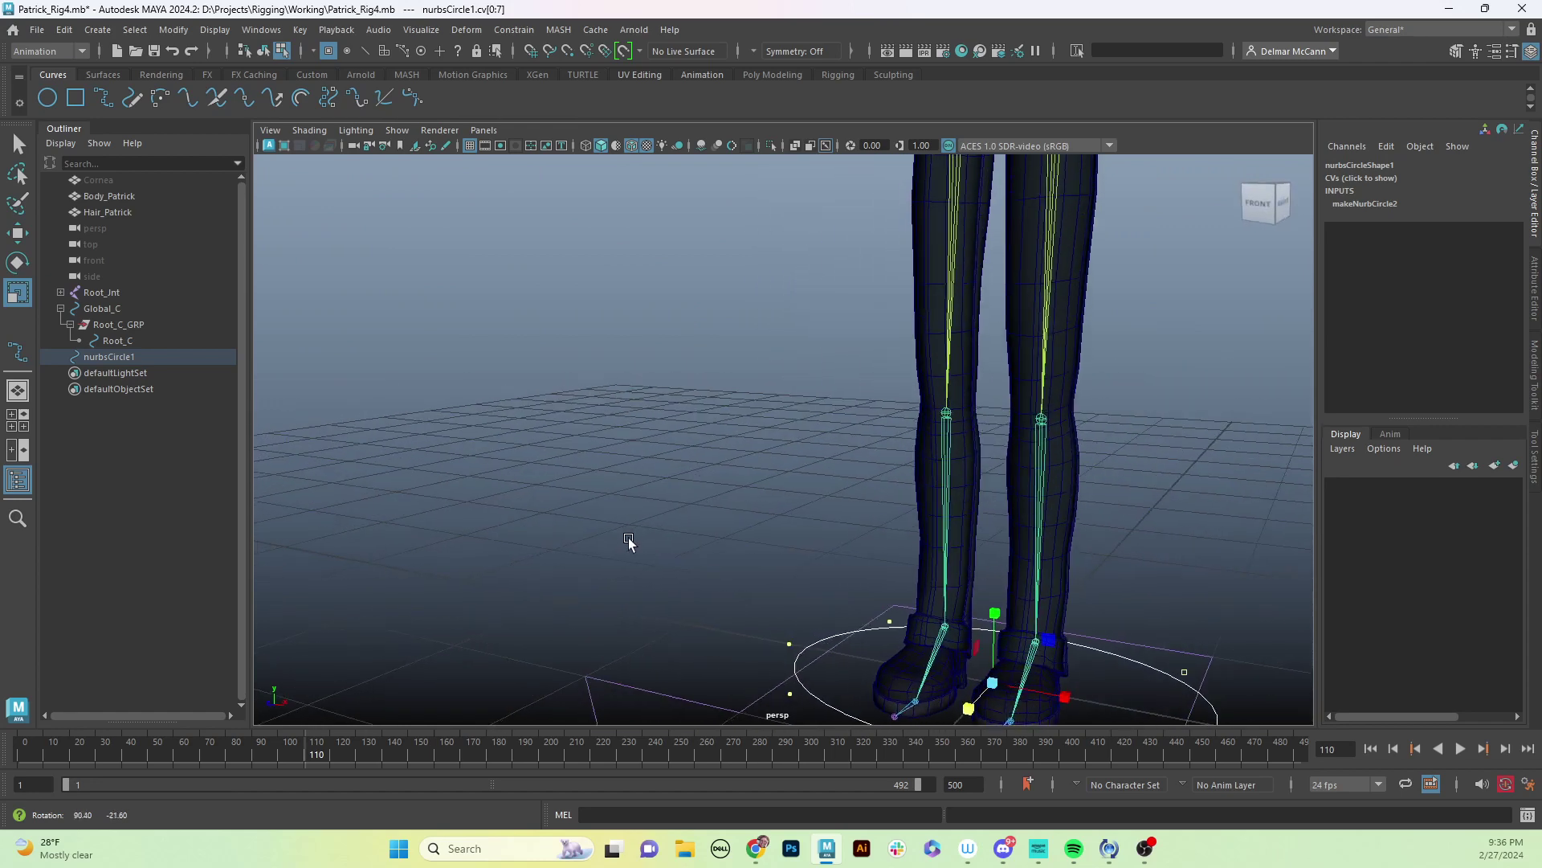
middle_click_drag(886, 564, 898, 582, "alt")
right_click_drag(898, 582, 652, 524, "alt")
middle_click_drag(903, 373, 916, 416, "alt")
left_click_drag(915, 415, 958, 425, "alt")
left_click_drag(808, 406, 943, 468, "alt")
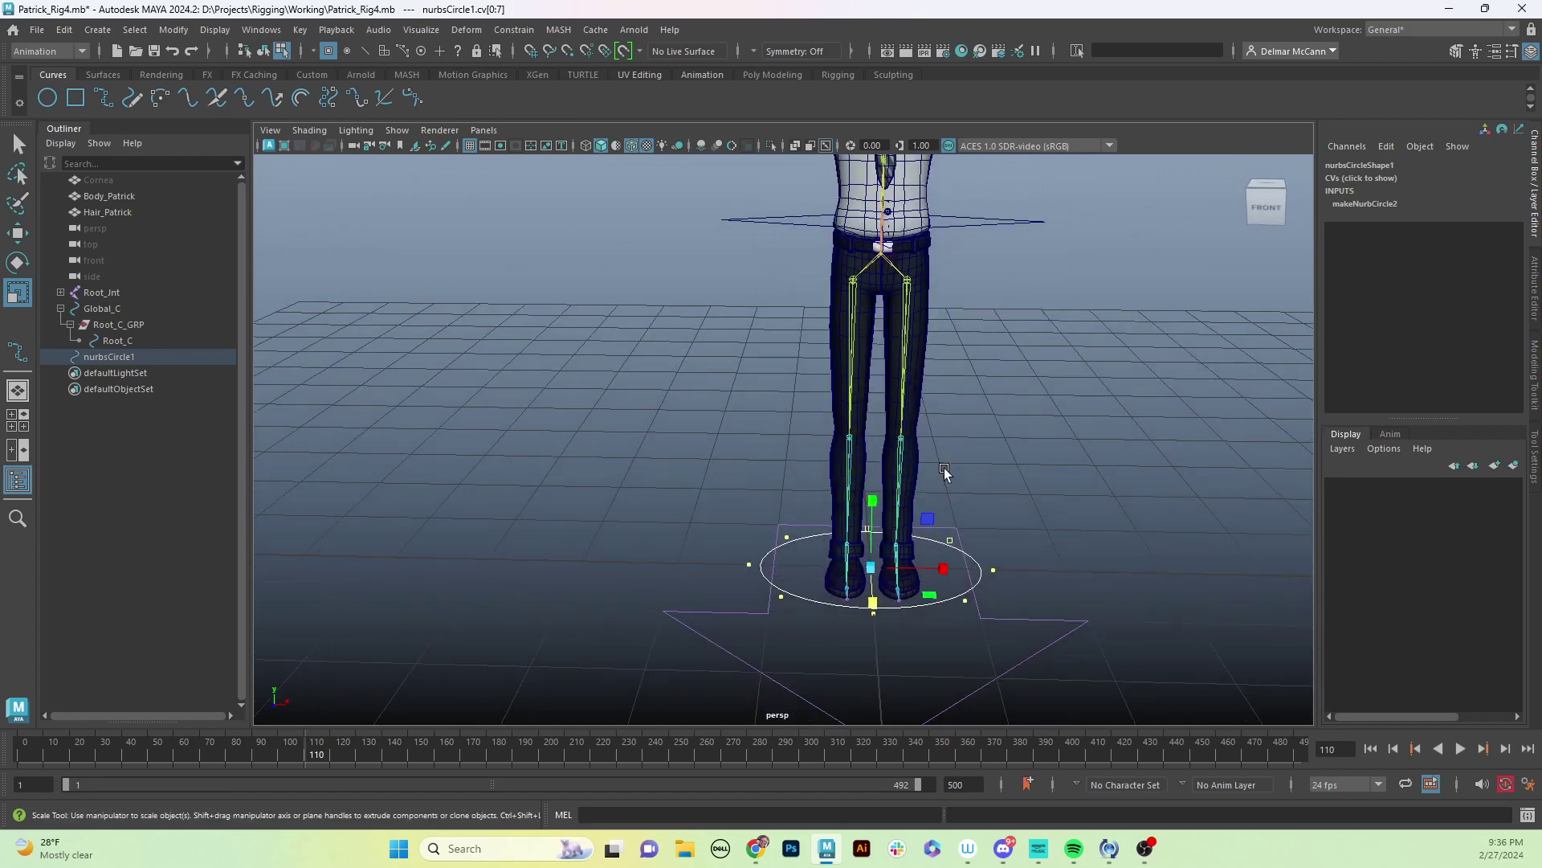
key("F8")
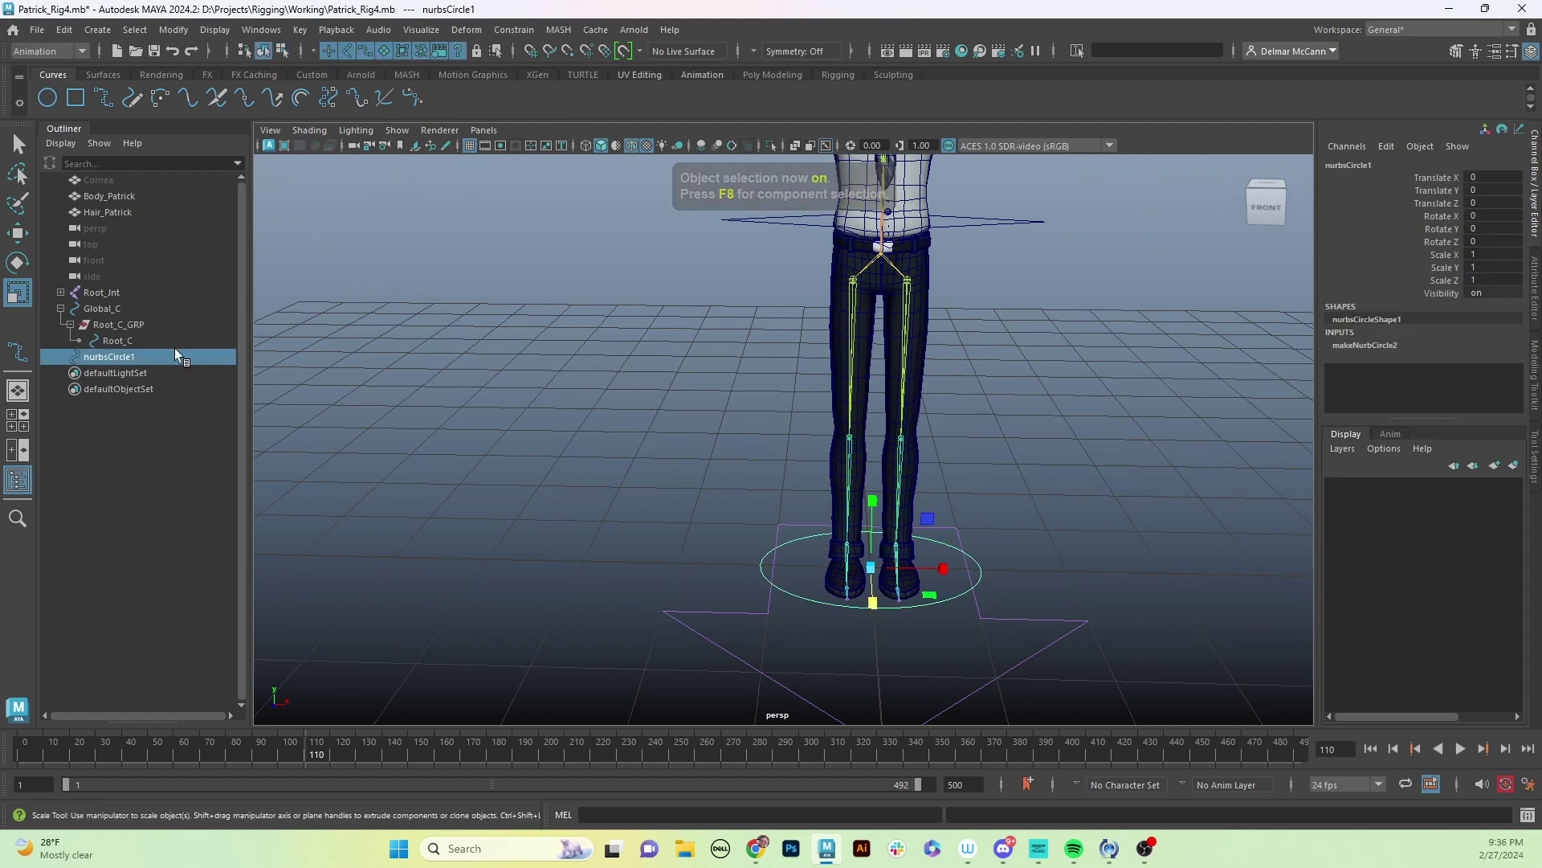
Rename nurbsCircle1 to Low_Back_C in the Outliner.
double_click(143, 355)
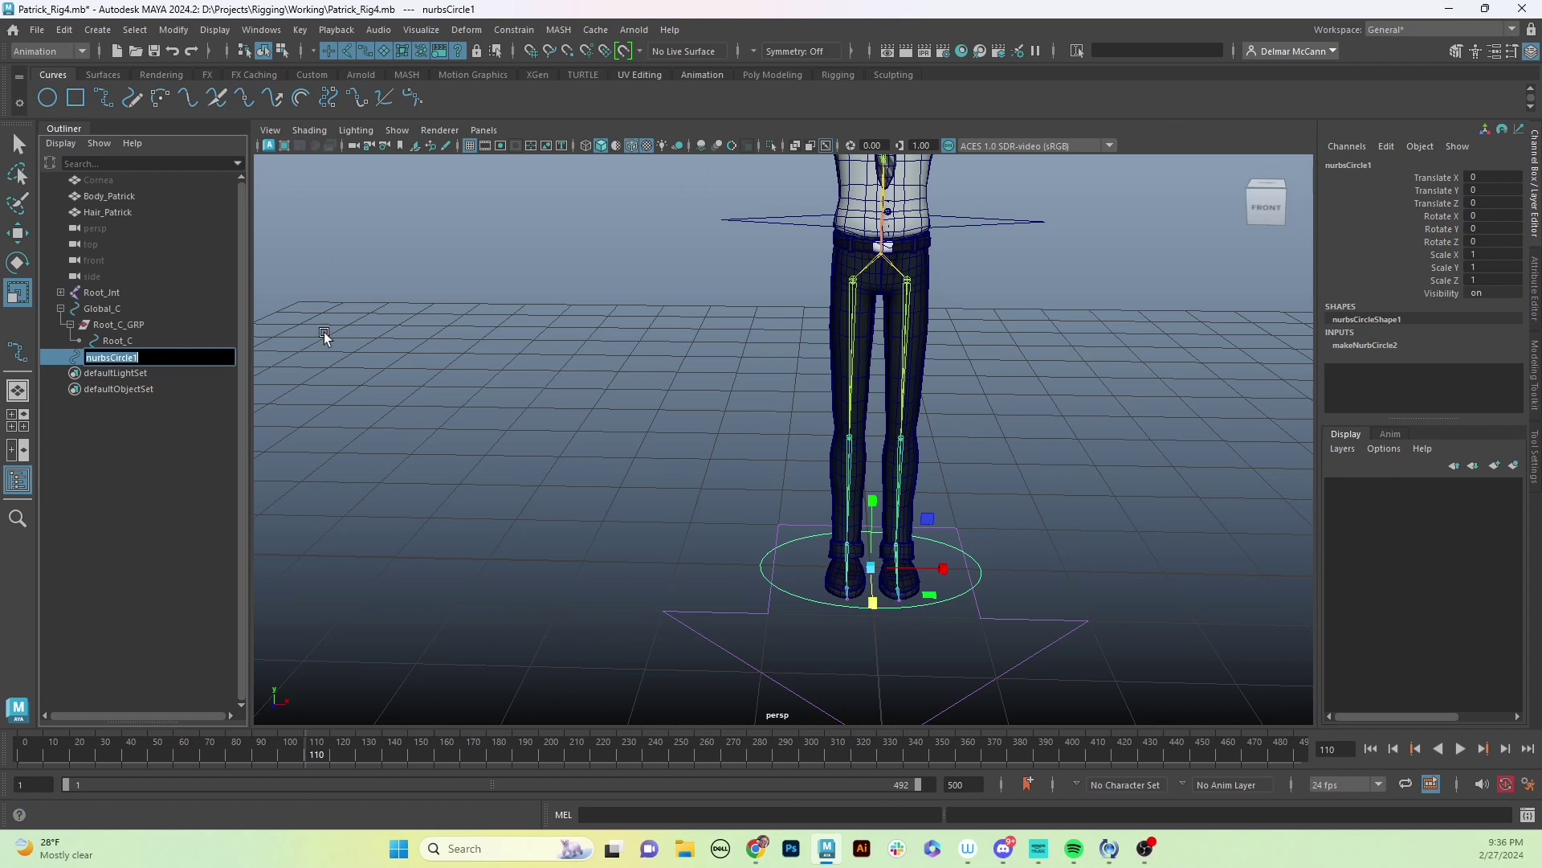
type("Low_Back_C")
key("Return")
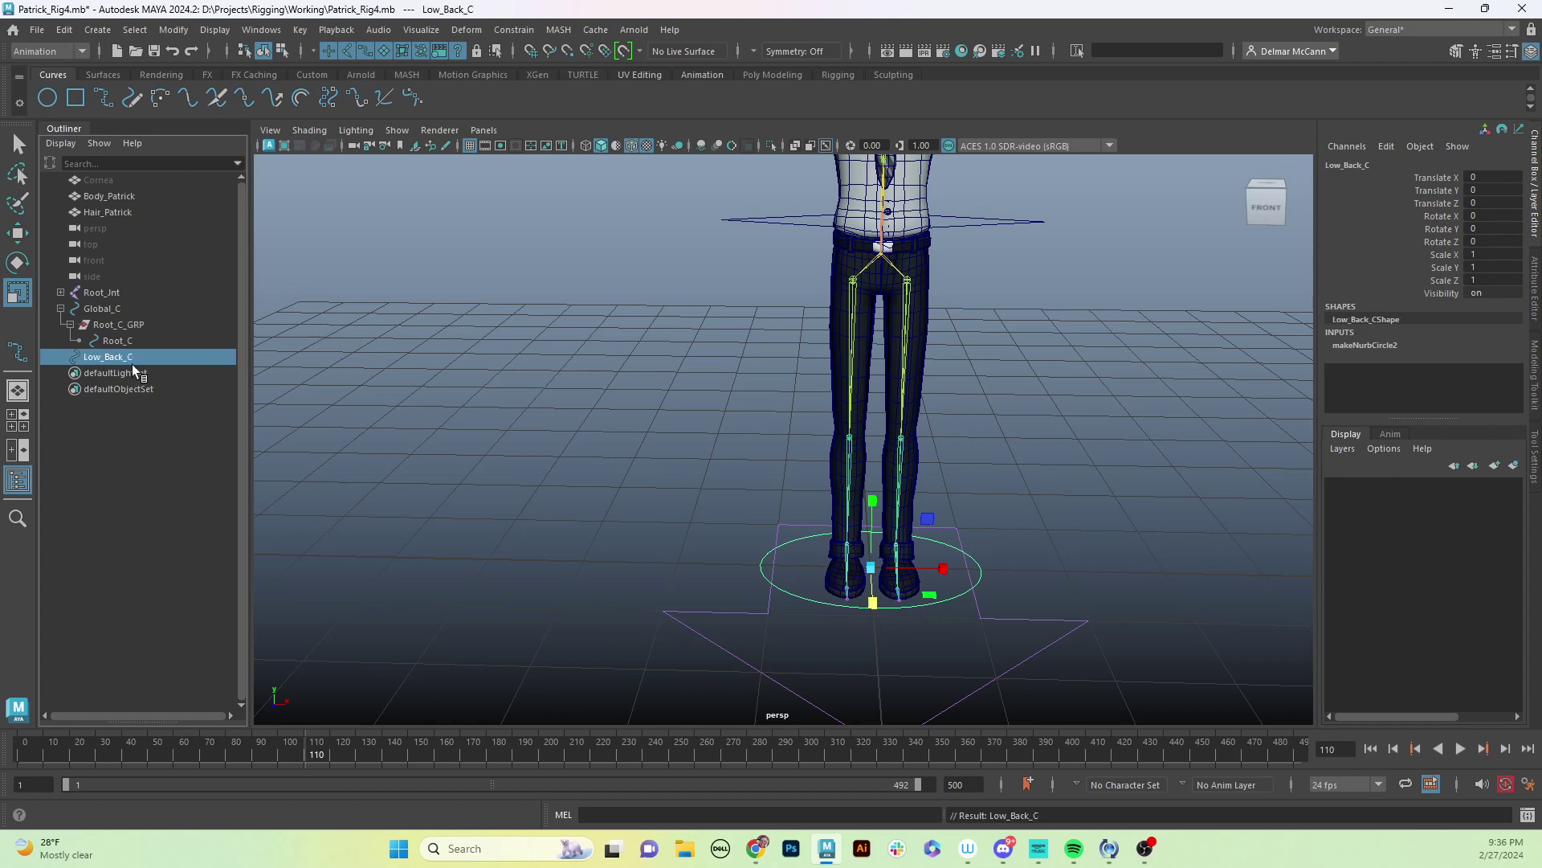
Group Low_Back_C and rename the new group to Low_Back_C_GRP.
left_click(394, 367)
left_click(144, 357)
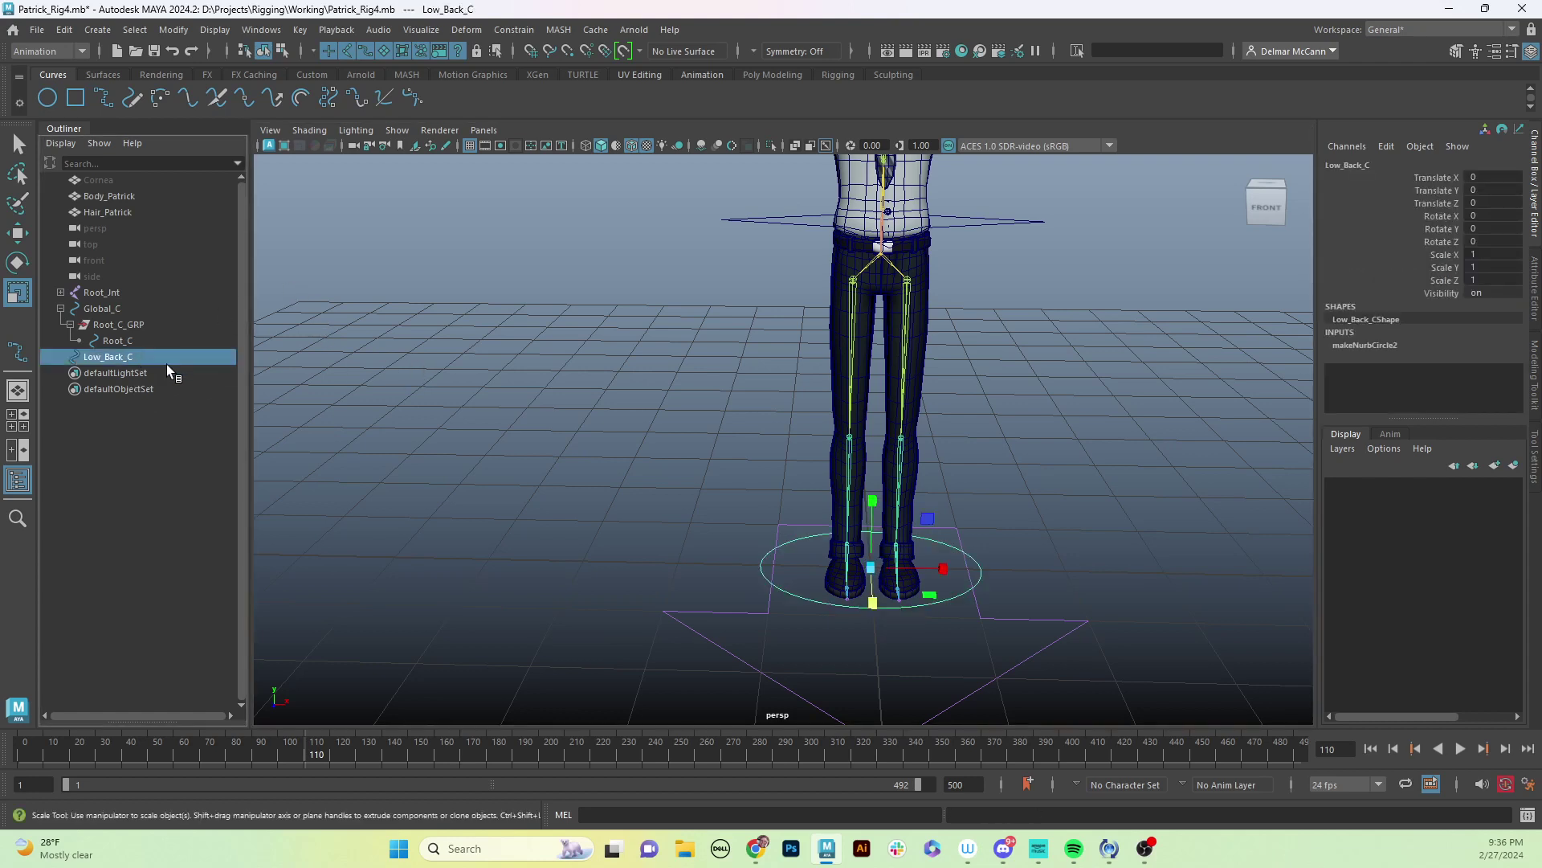
key("ctrl+g")
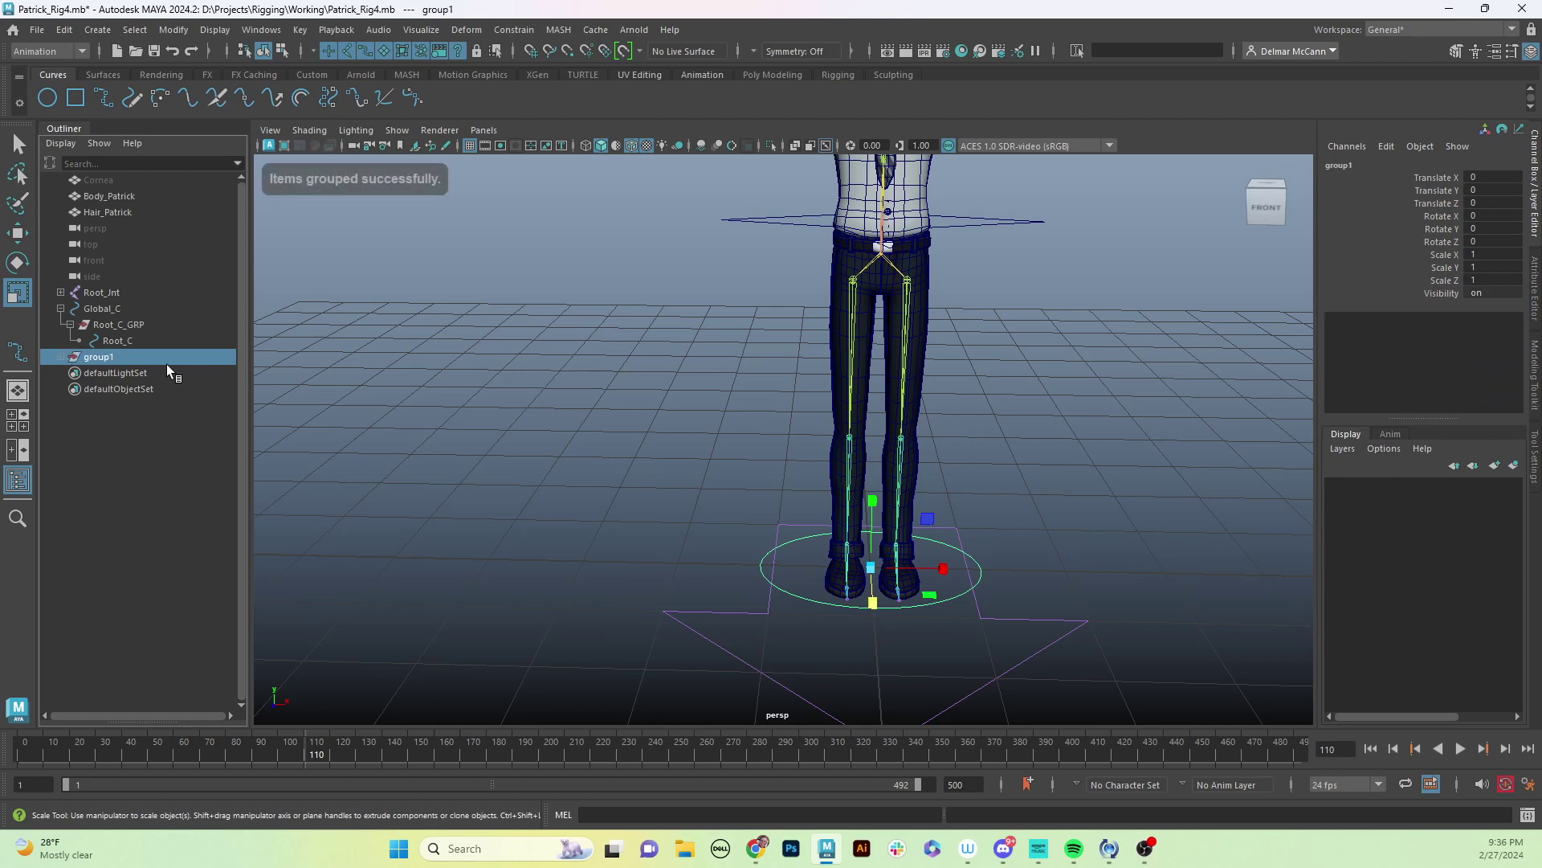
double_click(114, 361)
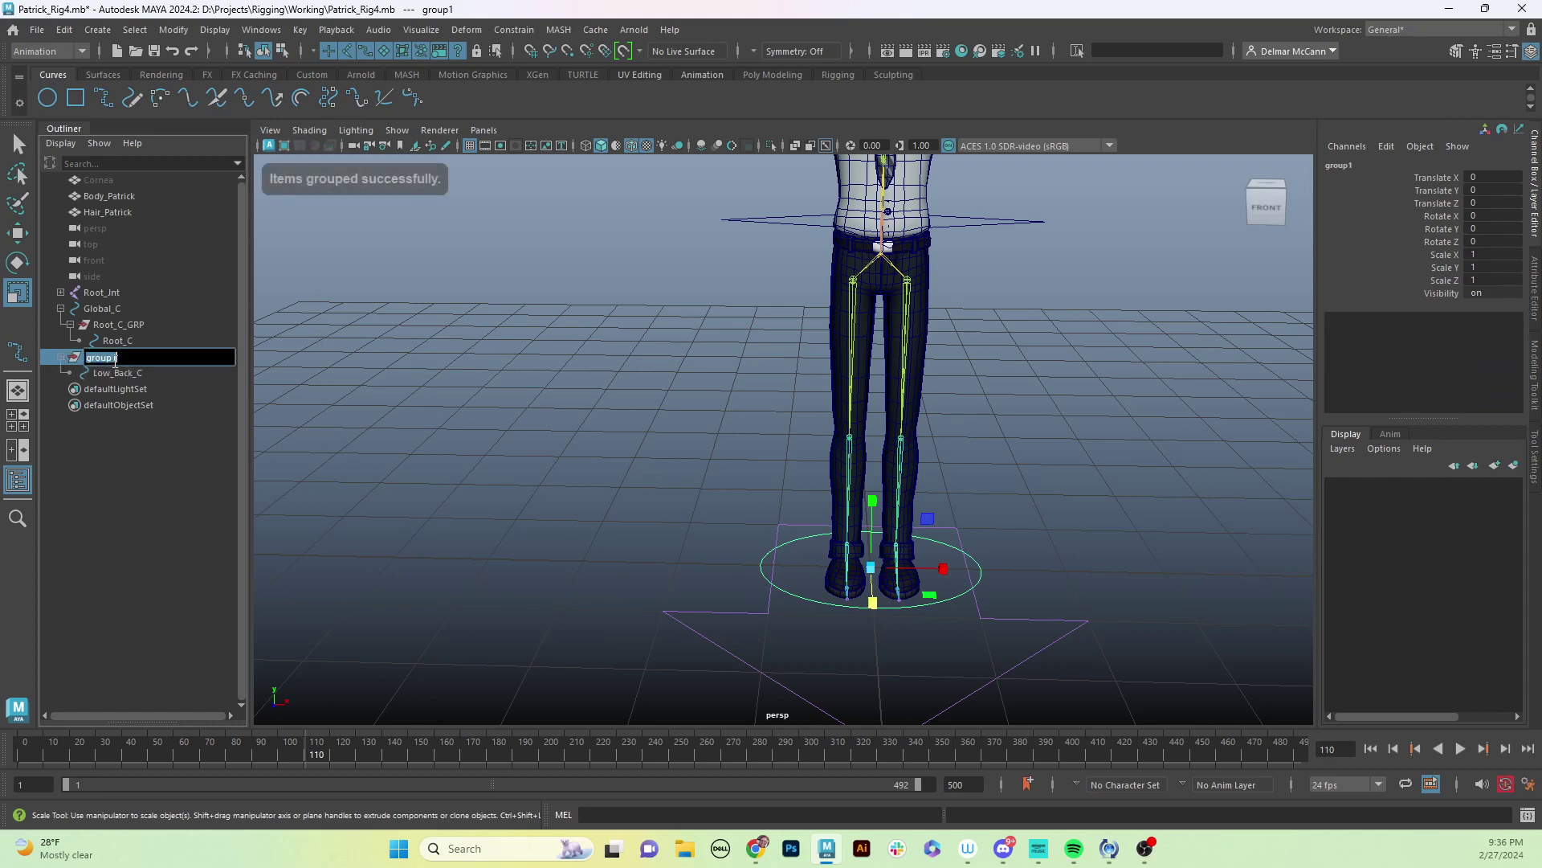
type("Low_Back_C_GRP")
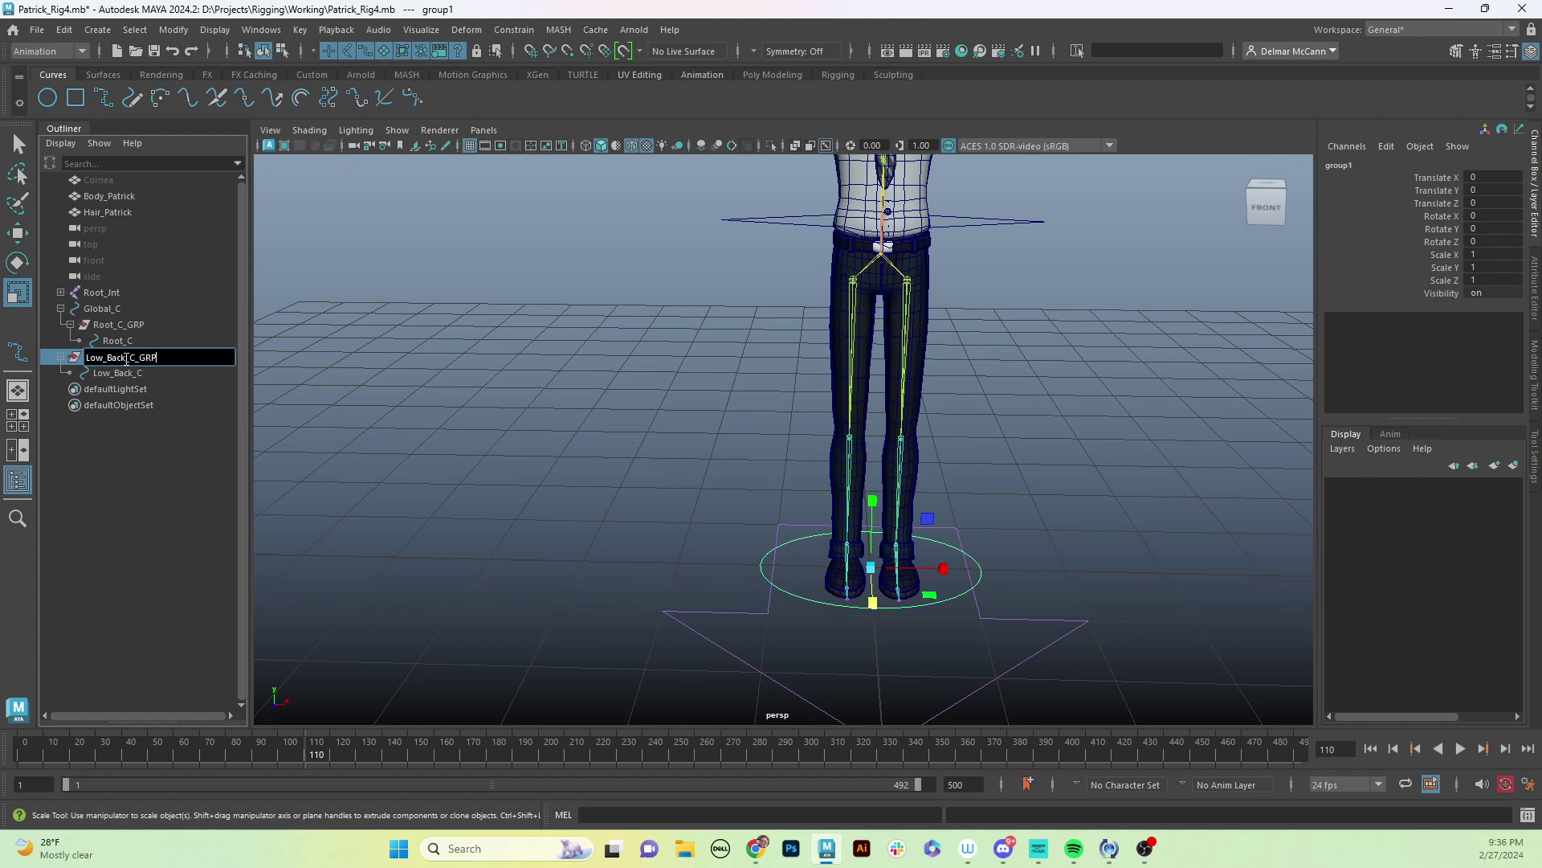
key("Return")
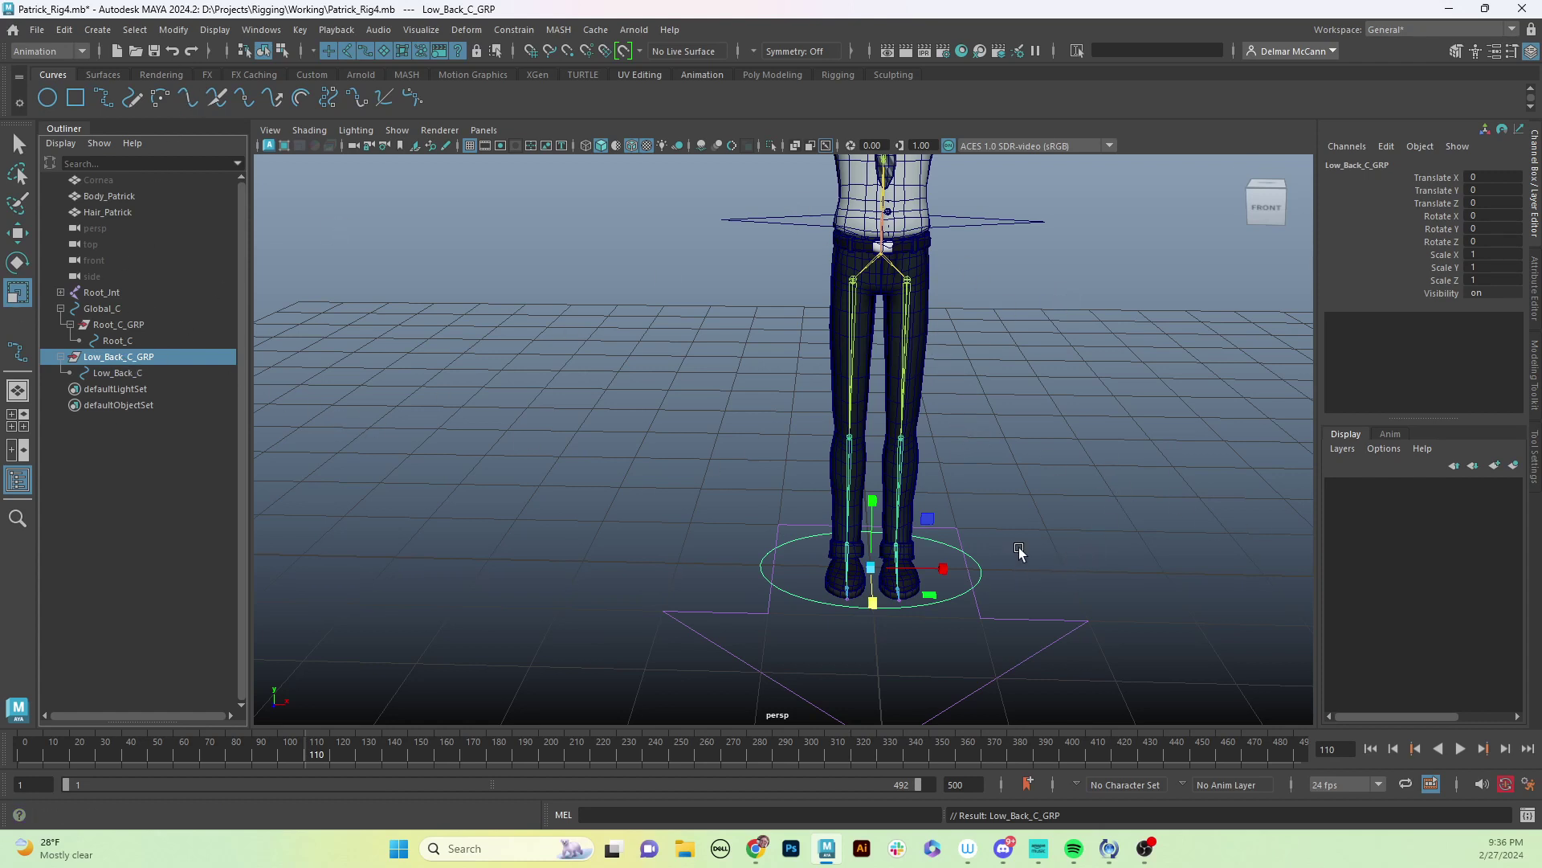
Snap Low_Back_C_GRP up from the floor toward the low spine joint using point snapping.
mouse_move(999, 512)
middle_mouse_down("alt")
mouse_move(1078, 465)
mouse_move(968, 514)
middle_mouse_up("alt")
left_click_drag(968, 514, 978, 478, "alt")
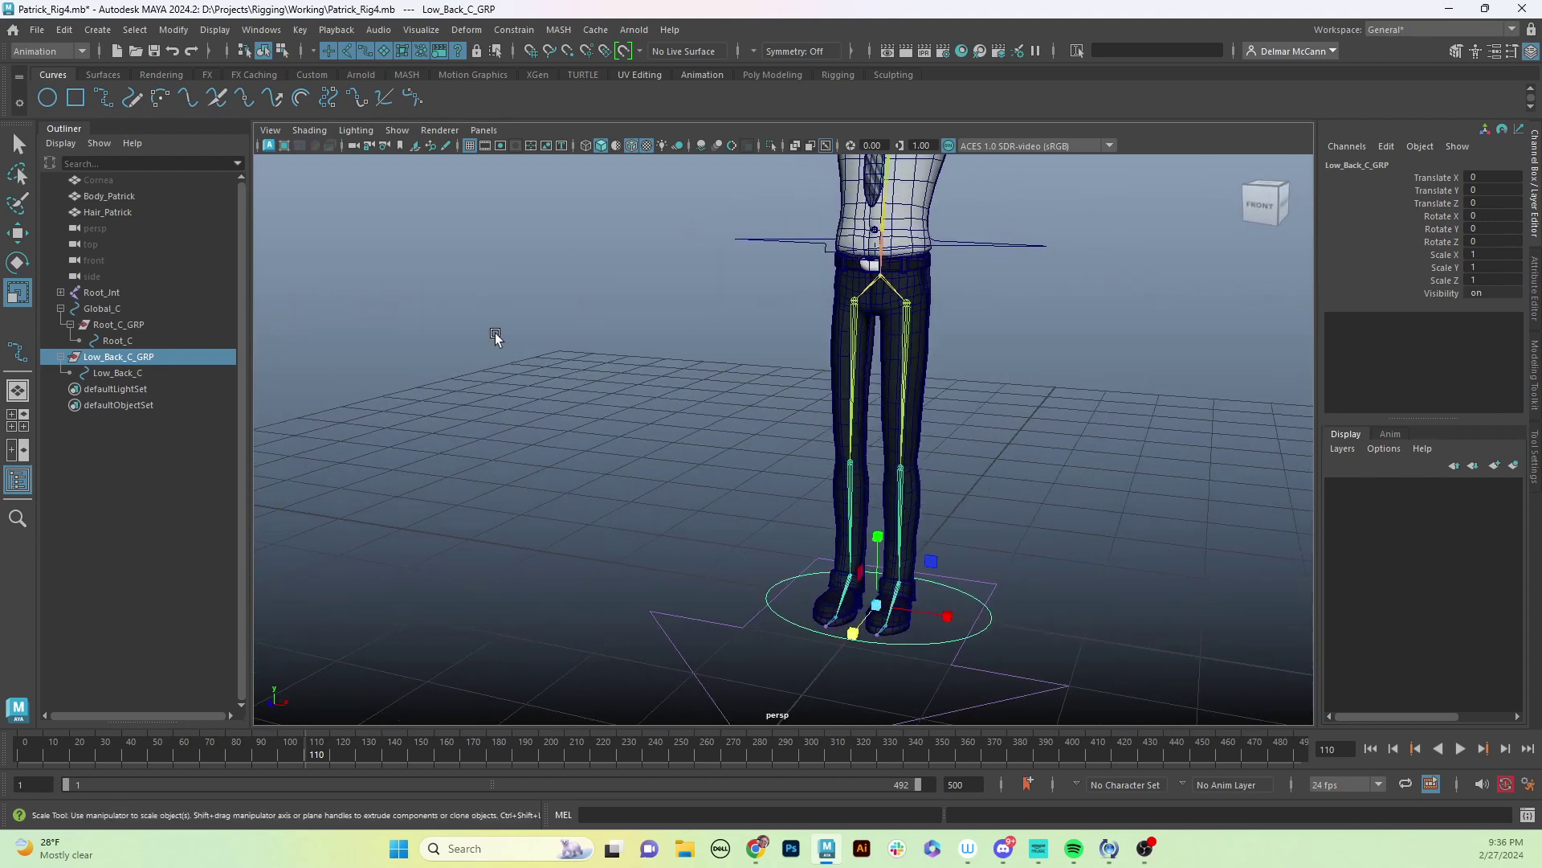
middle_click_drag(834, 554, 830, 567, "alt")
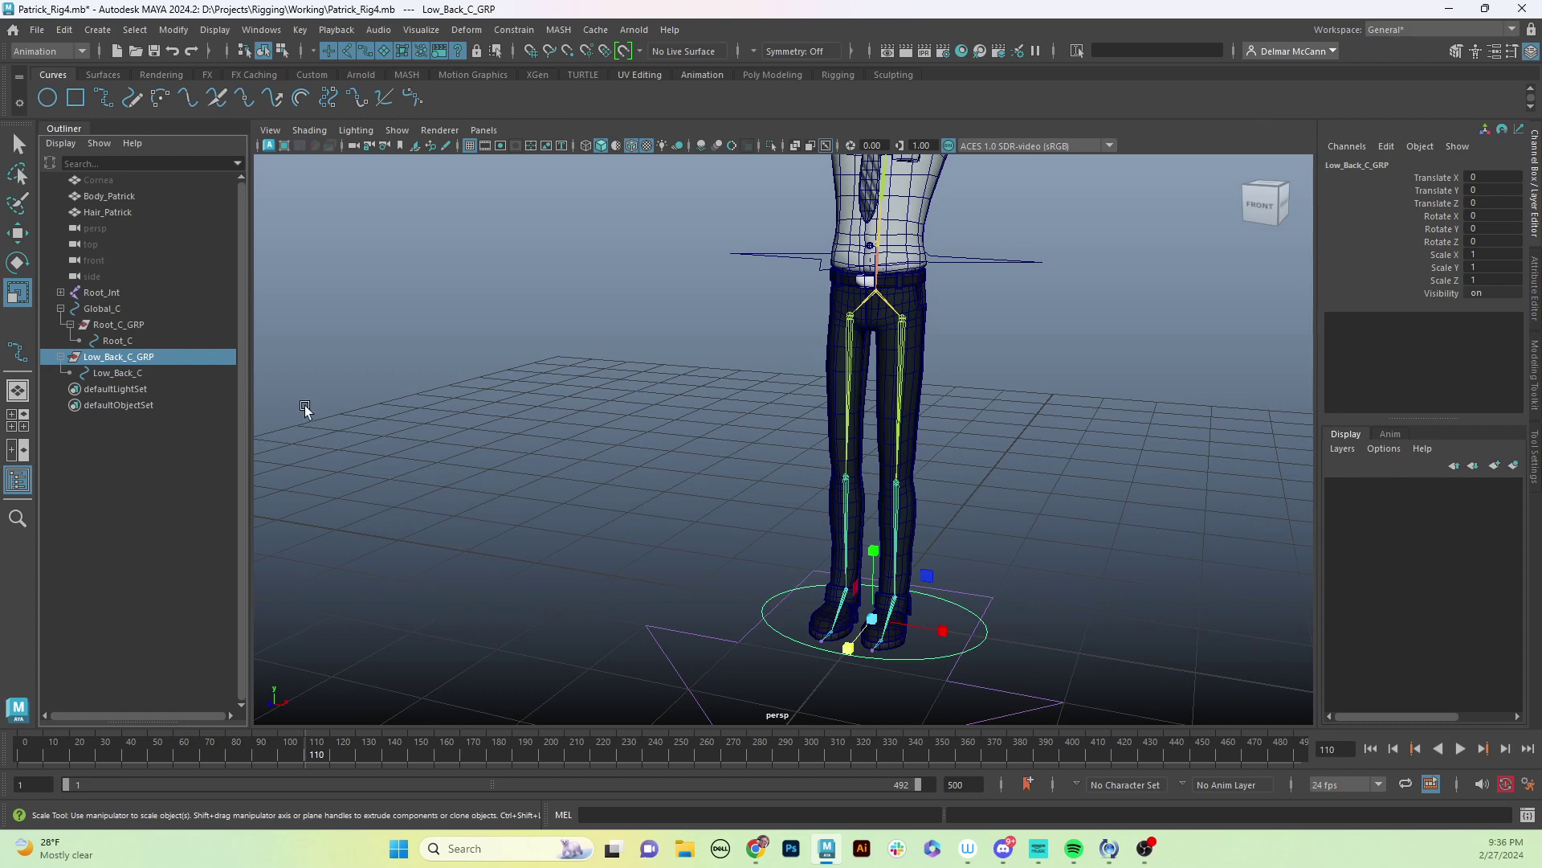
key("w")
middle_click_drag(908, 600, 920, 582, "alt")
scroll(924, 606, "down", 4)
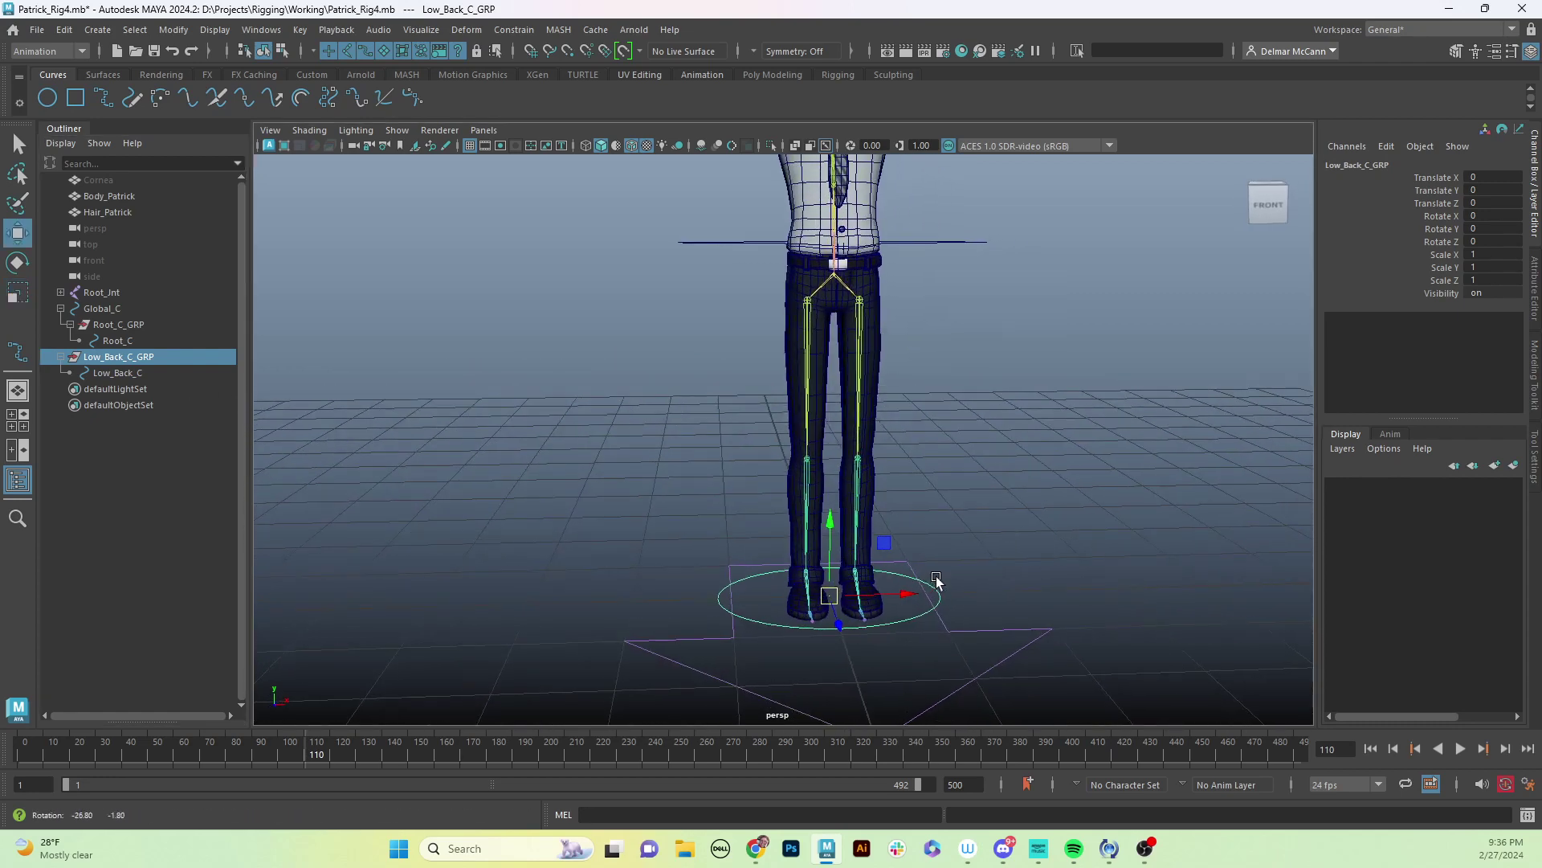
key("v")
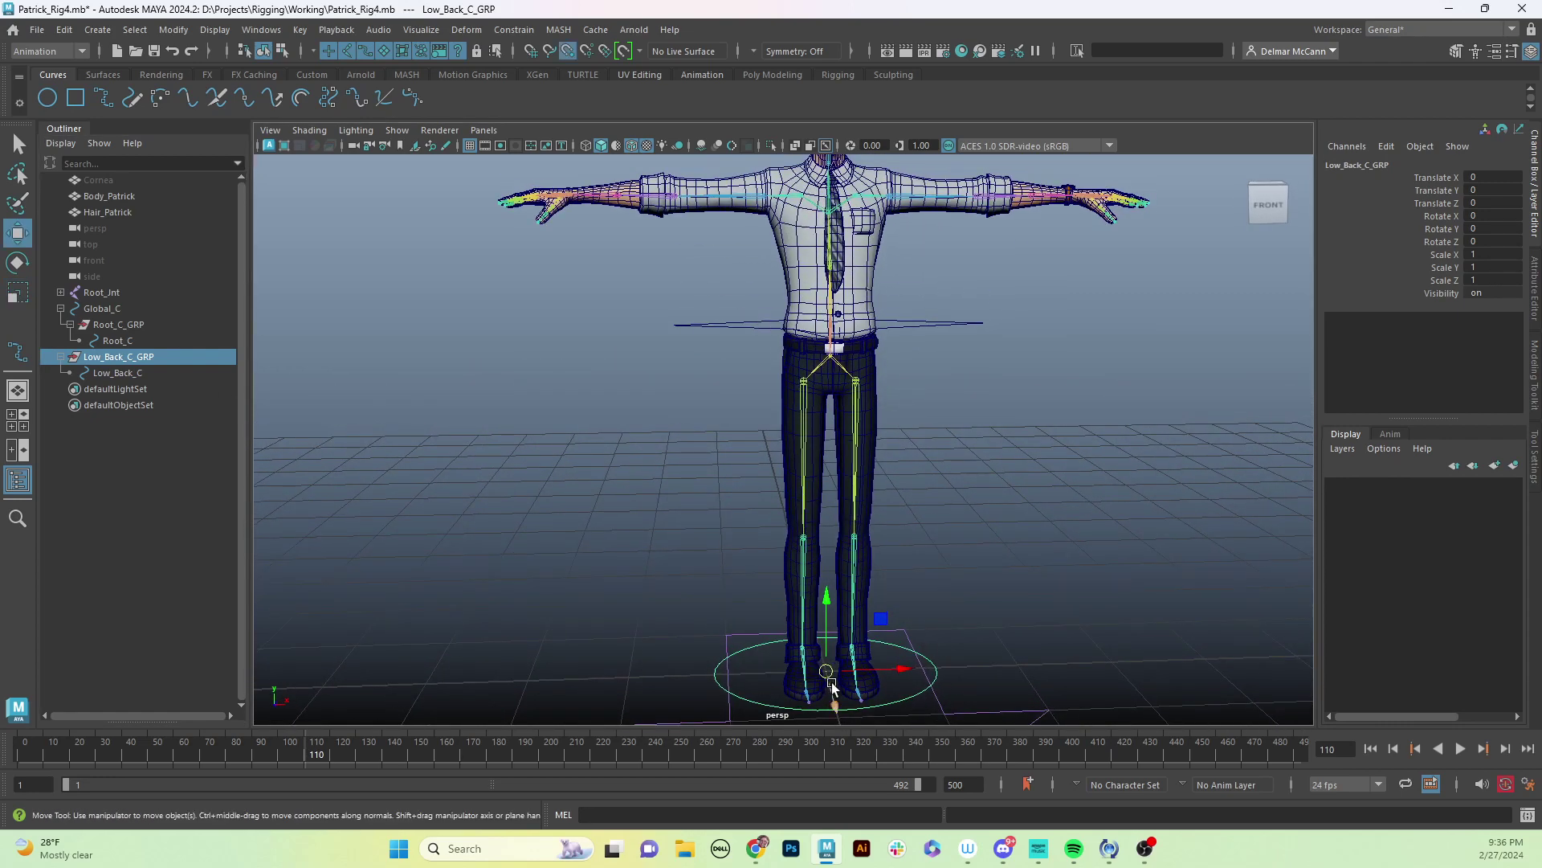
left_click_drag(826, 672, 830, 312)
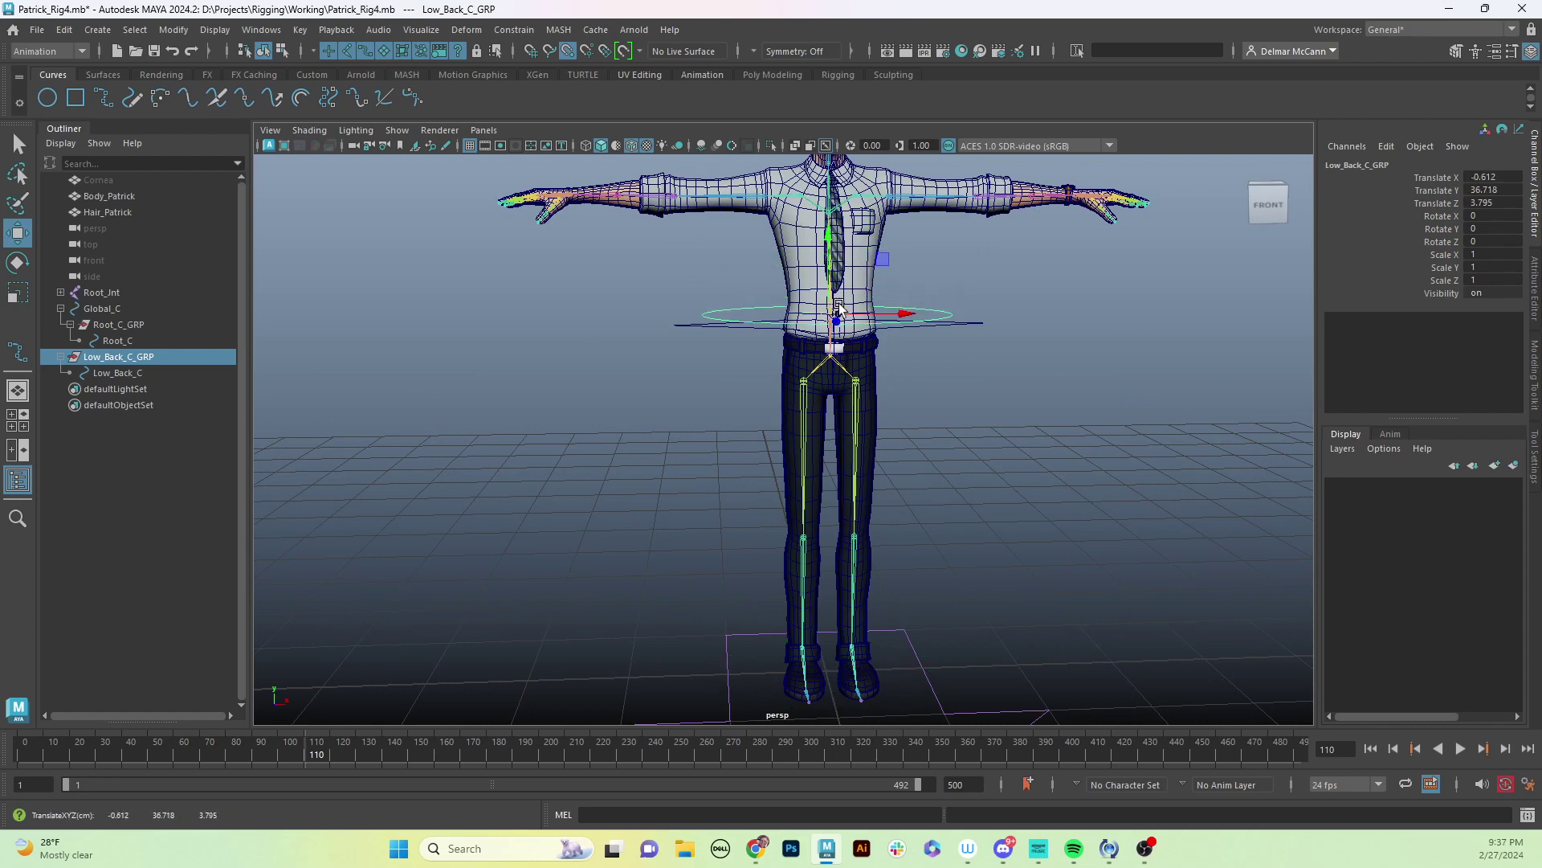
Re-snap Low_Back_C_GRP until it sits exactly on the low spine joint.
key("f")
middle_click_drag(834, 370, 885, 326, "alt")
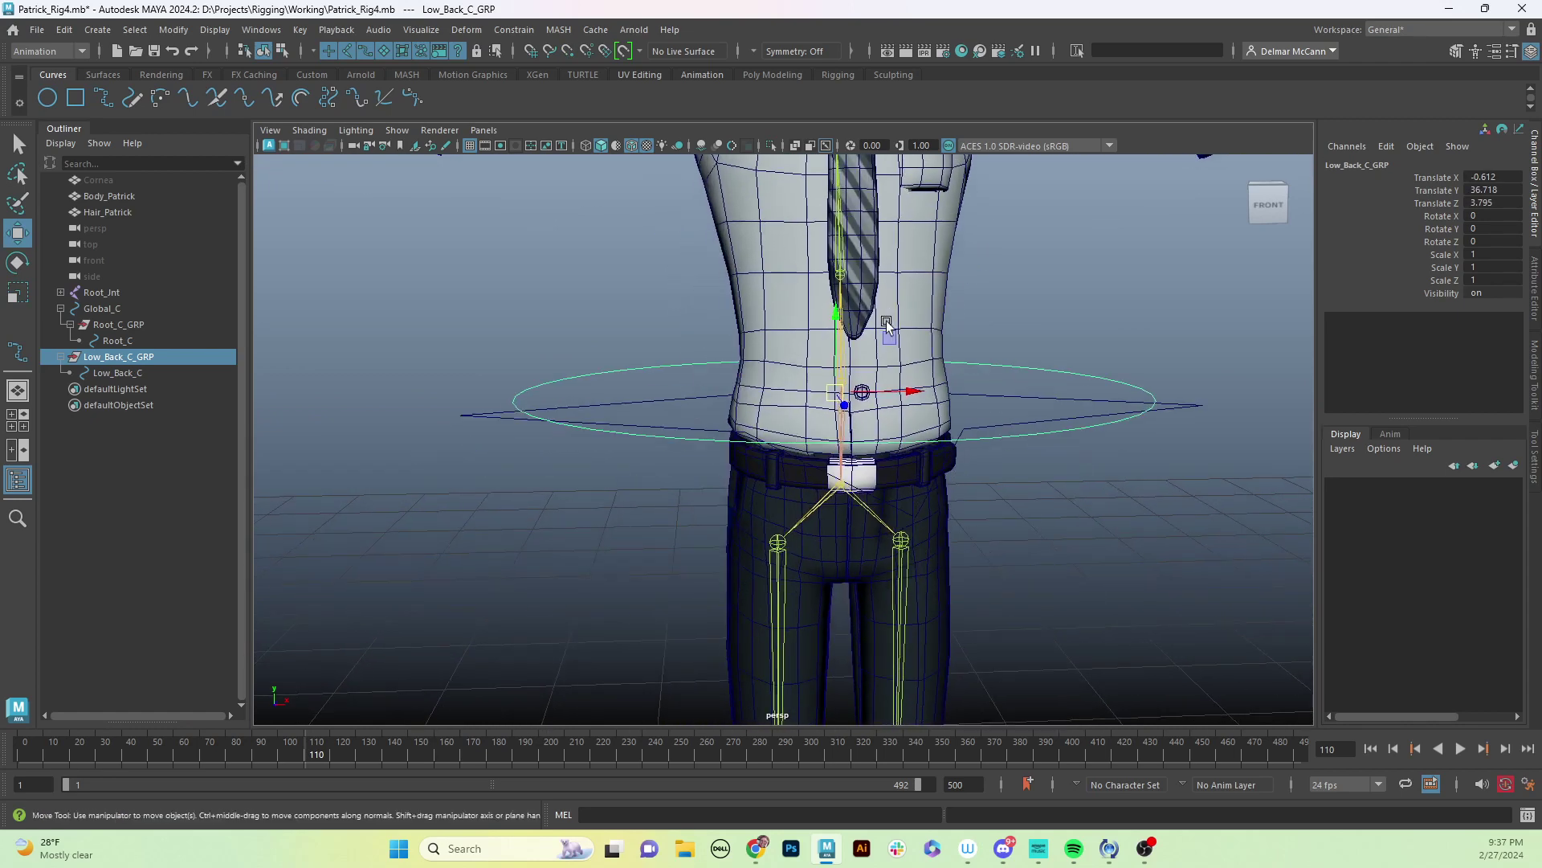
left_click_drag(776, 351, 819, 375, "alt")
right_click_drag(828, 375, 914, 382, "alt")
left_click_drag(913, 385, 902, 386, "alt")
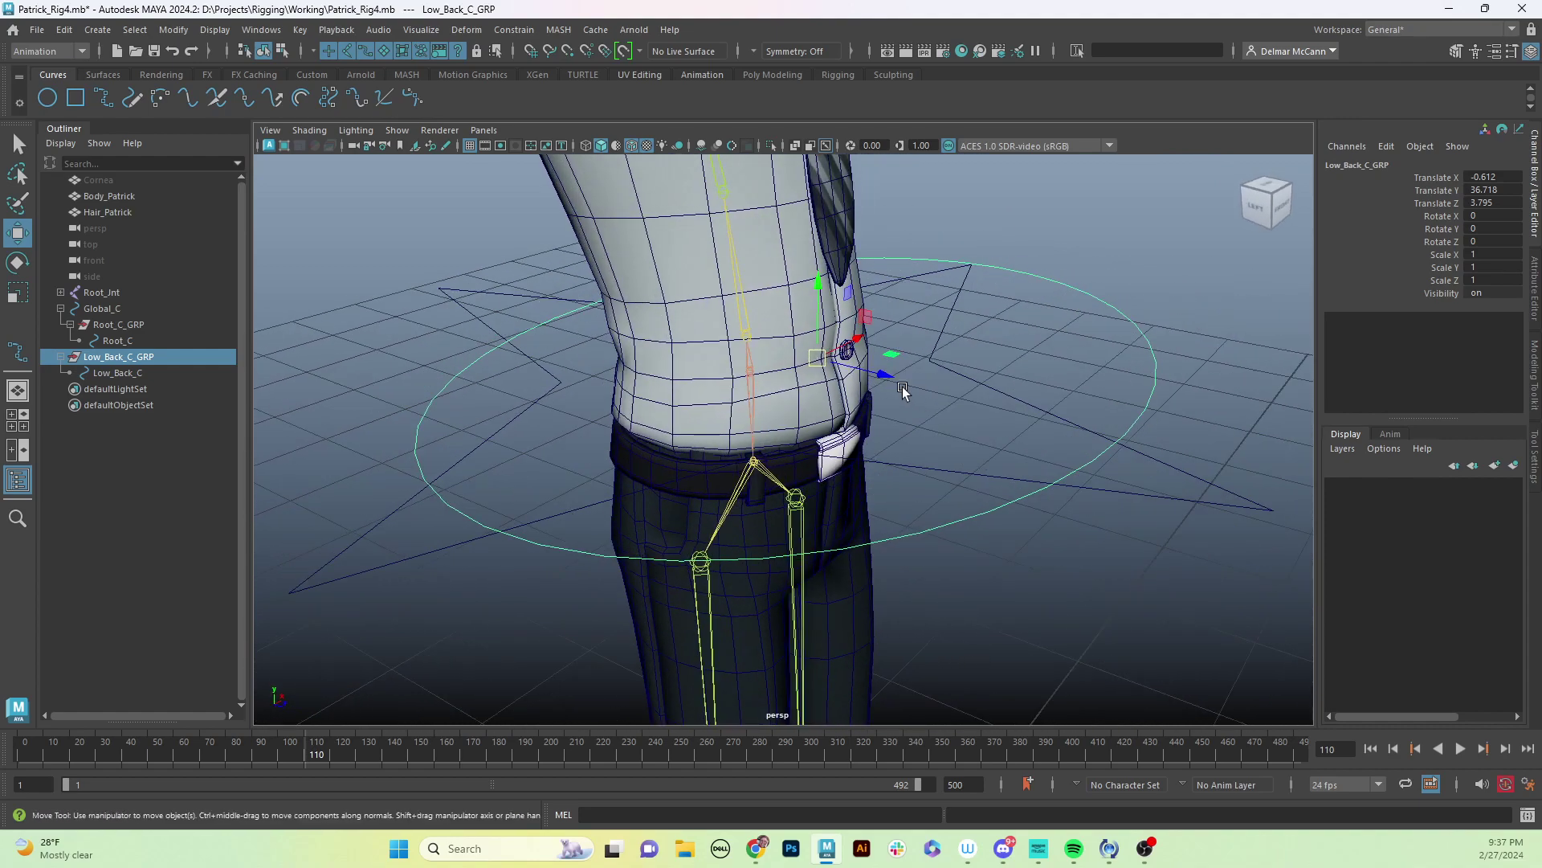
key("v")
left_click_drag(823, 355, 747, 331)
left_click_drag(762, 472, 862, 436, "alt")
key("v")
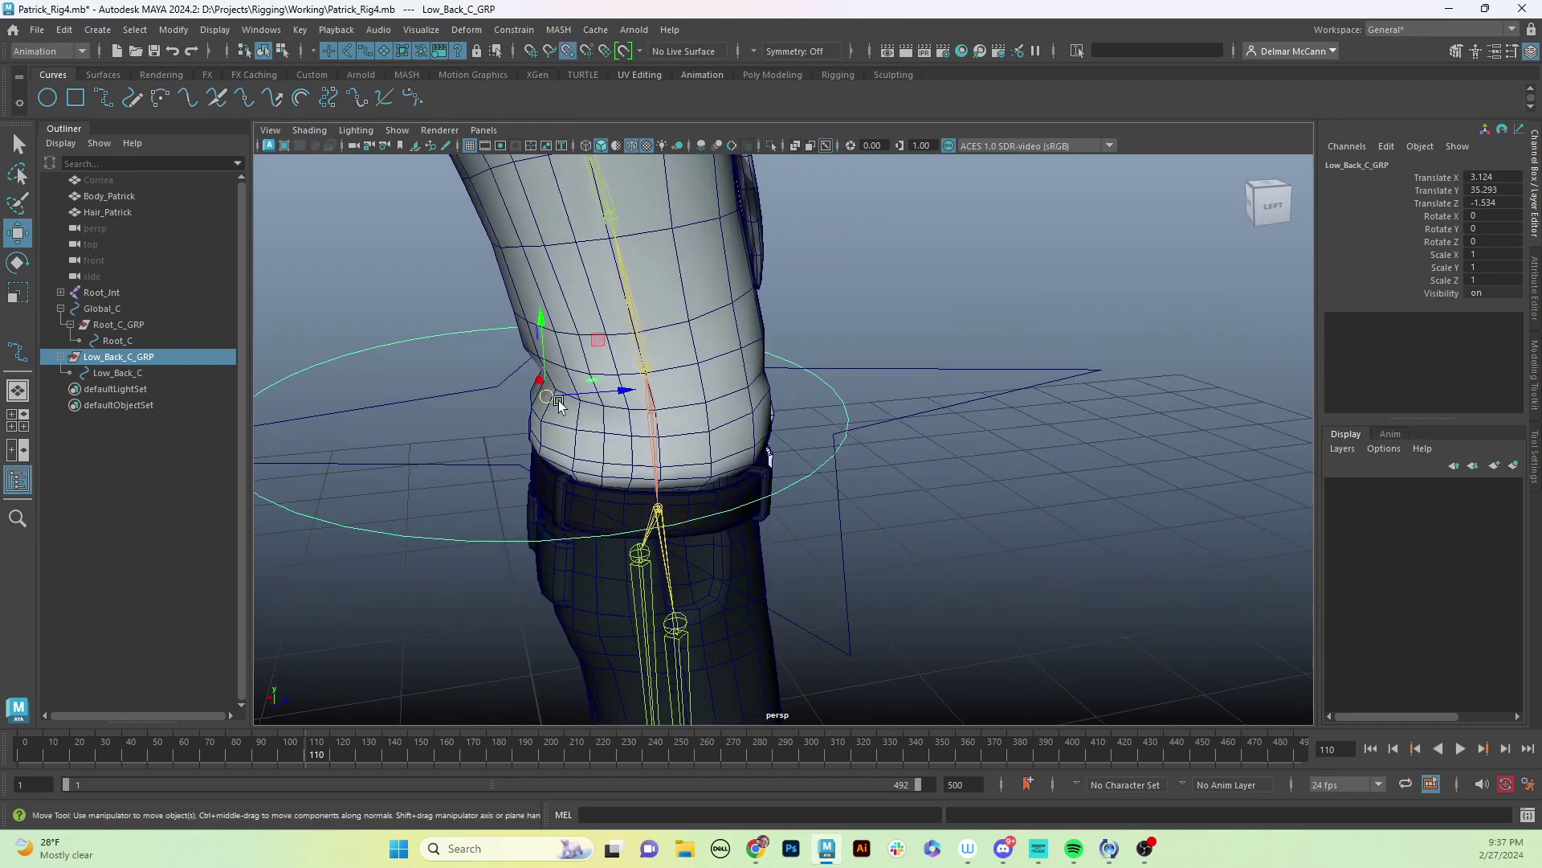
left_click_drag(546, 397, 836, 372)
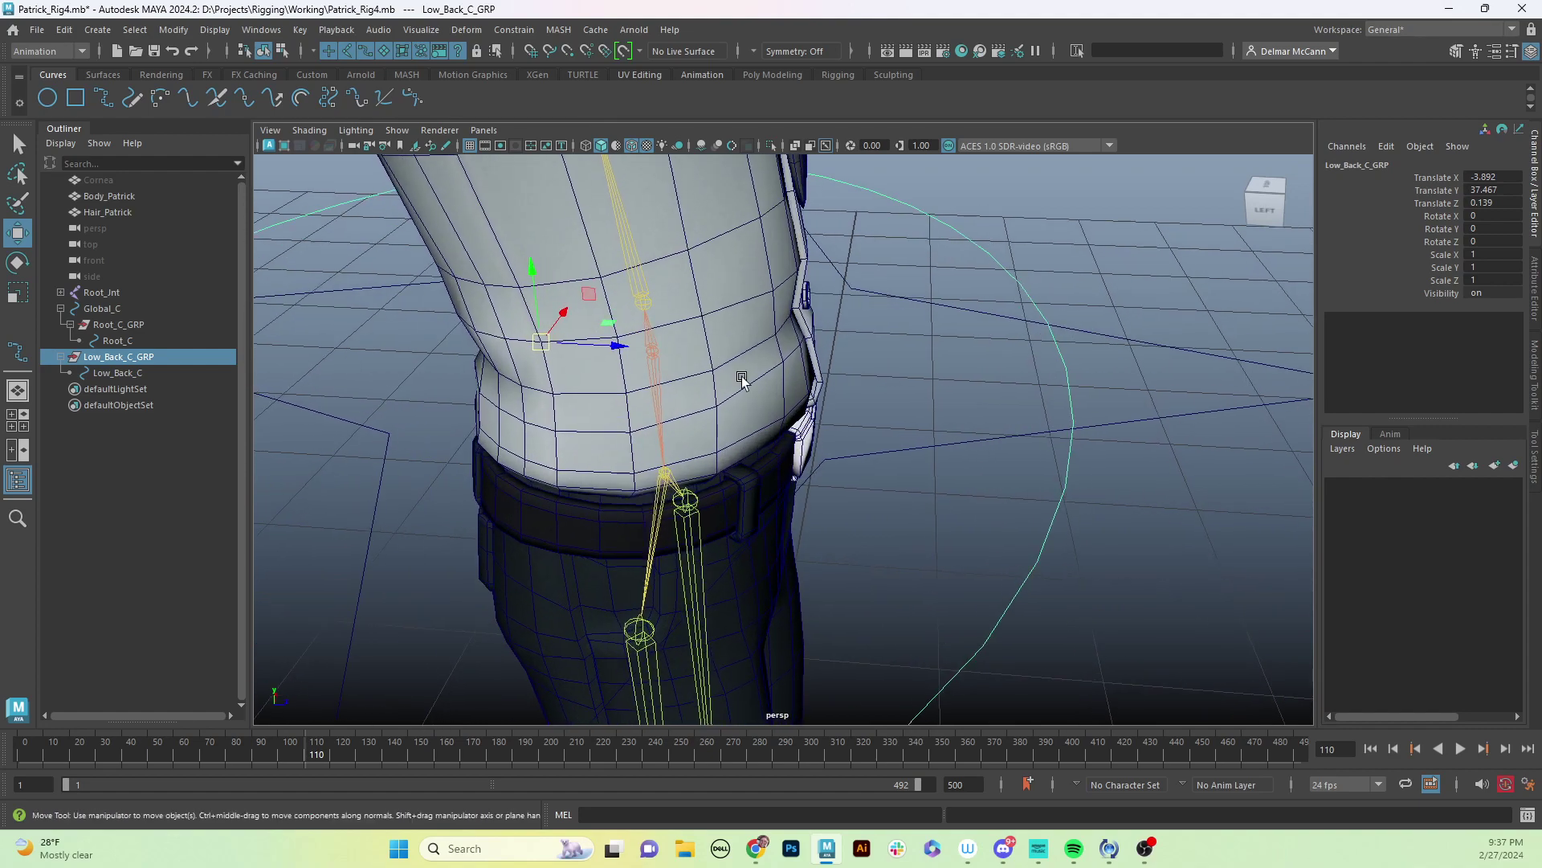
key("v")
left_click_drag(537, 344, 643, 302)
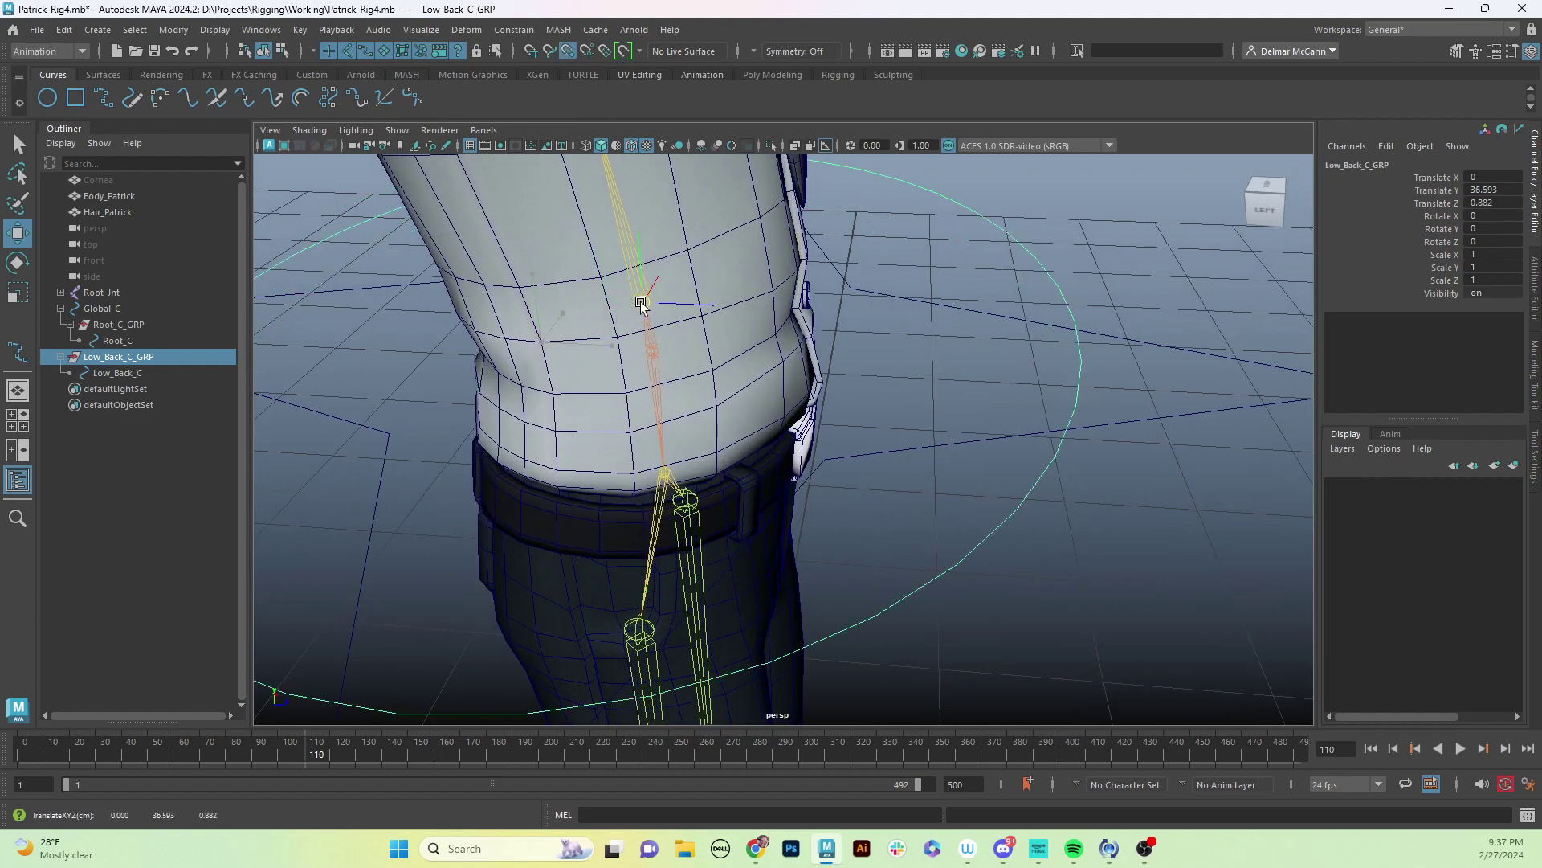
left_click_drag(785, 336, 964, 404, "alt")
Scale the Low_Back_C circle's CVs to about three quarters so it hugs the waist.
left_click(1044, 352)
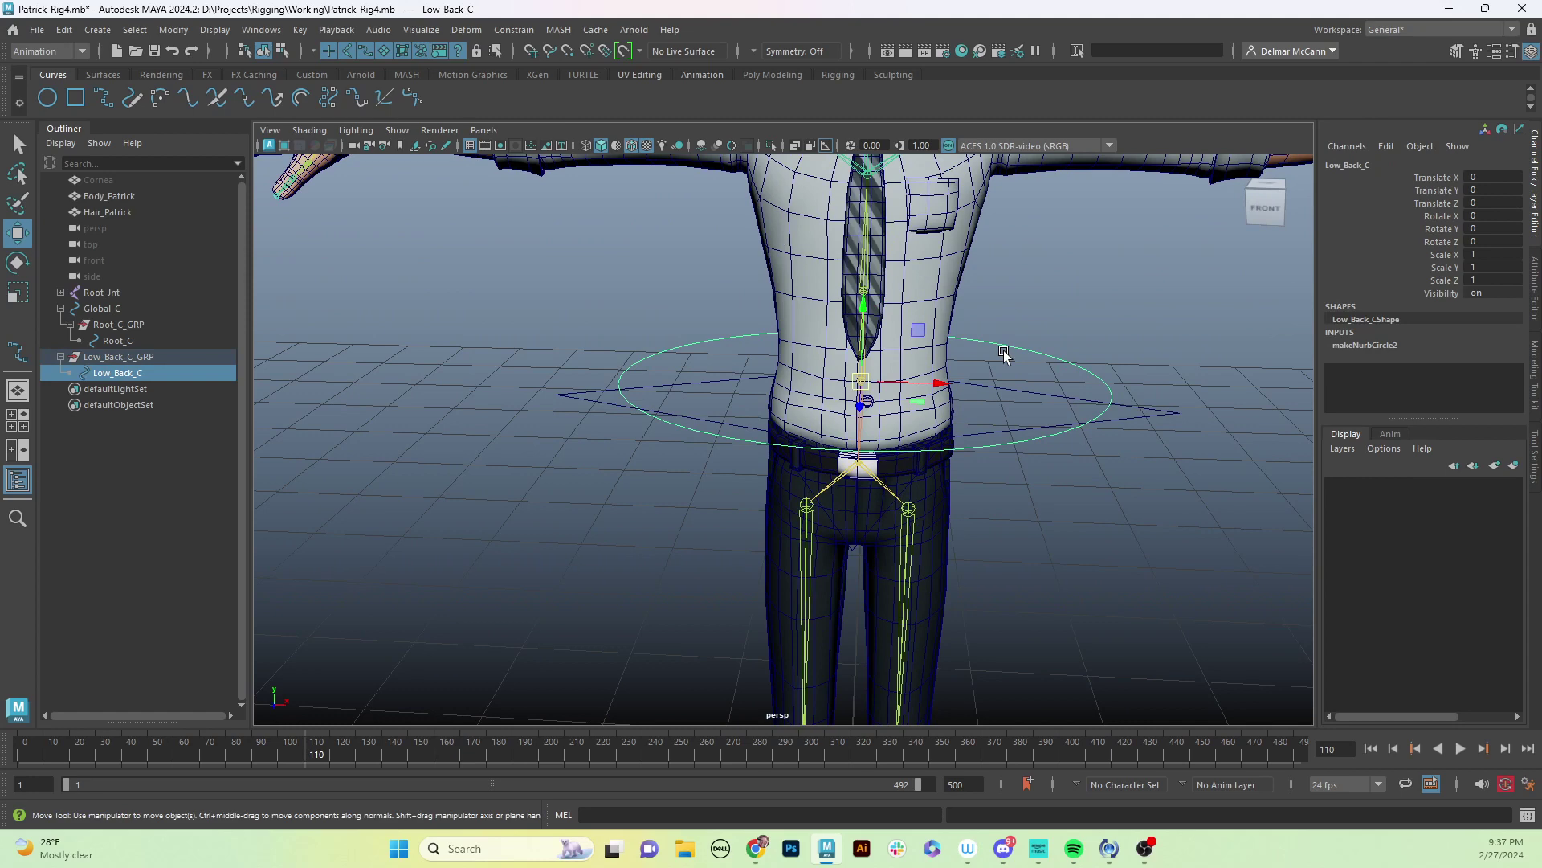
key("F8")
left_click_drag(500, 239, 1067, 536)
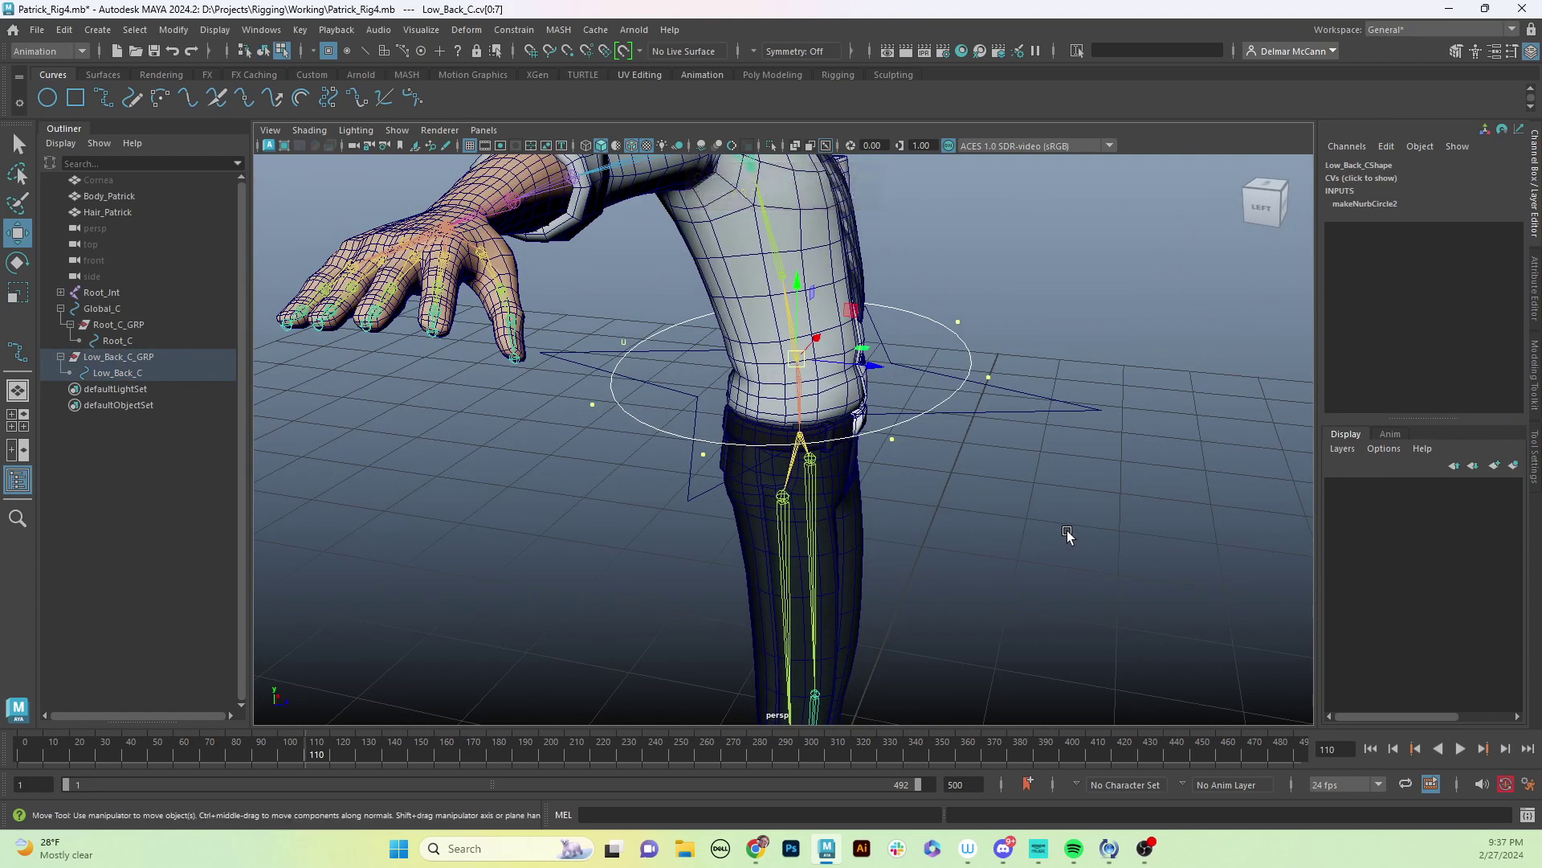
key("r")
left_click_drag(861, 358, 703, 367)
left_click_drag(1018, 405, 1004, 241, "alt")
key("F8")
left_click(1080, 315)
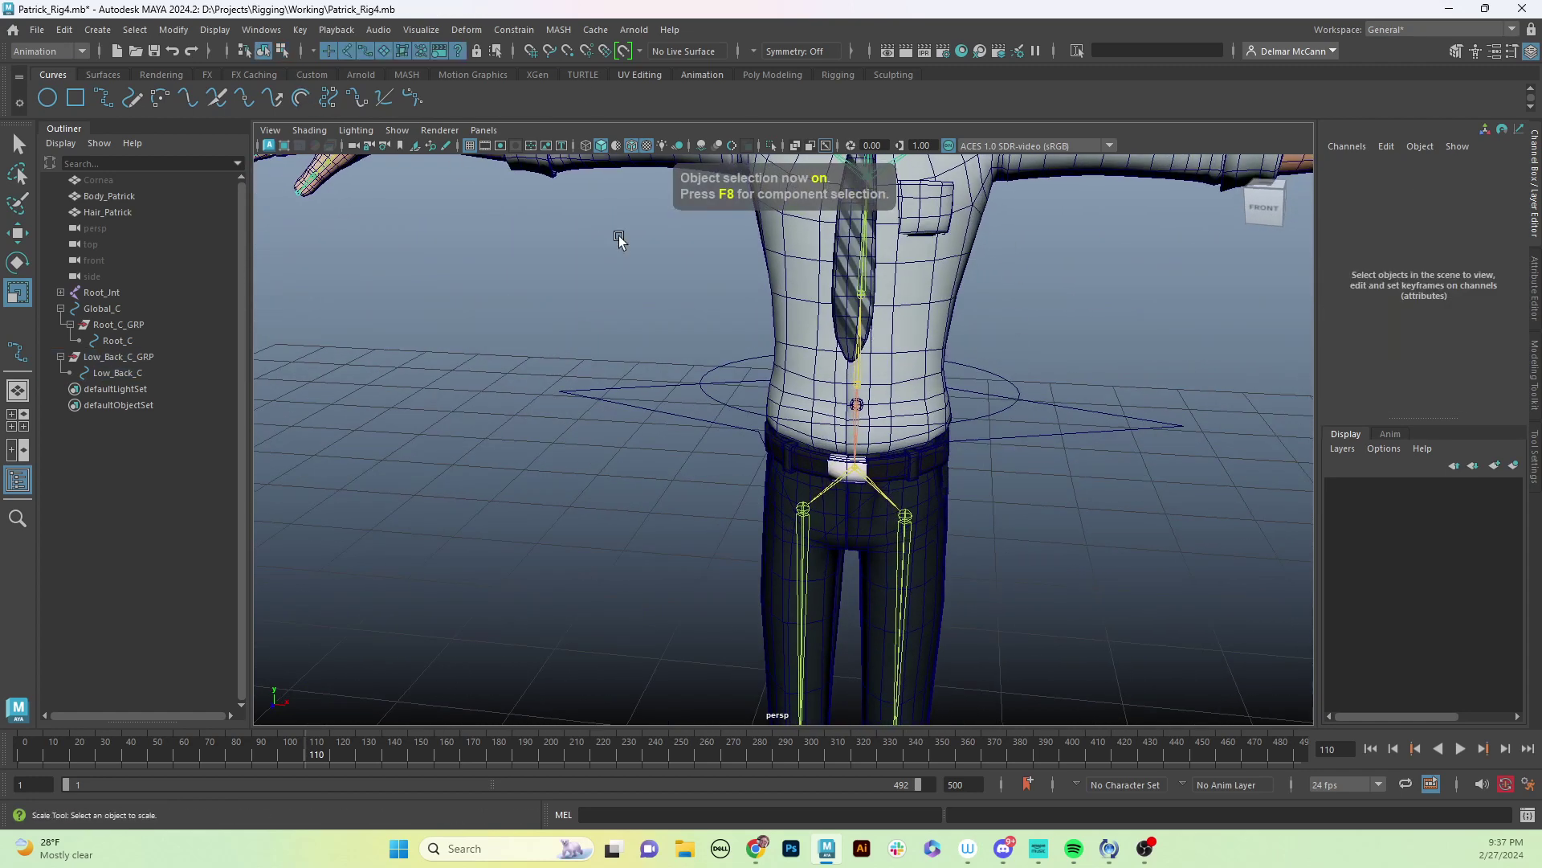
Parent-constrain the low back joint to the Low_Back_C circle, creating Low_Back_Int_parentConstraint1.
left_click(1019, 388)
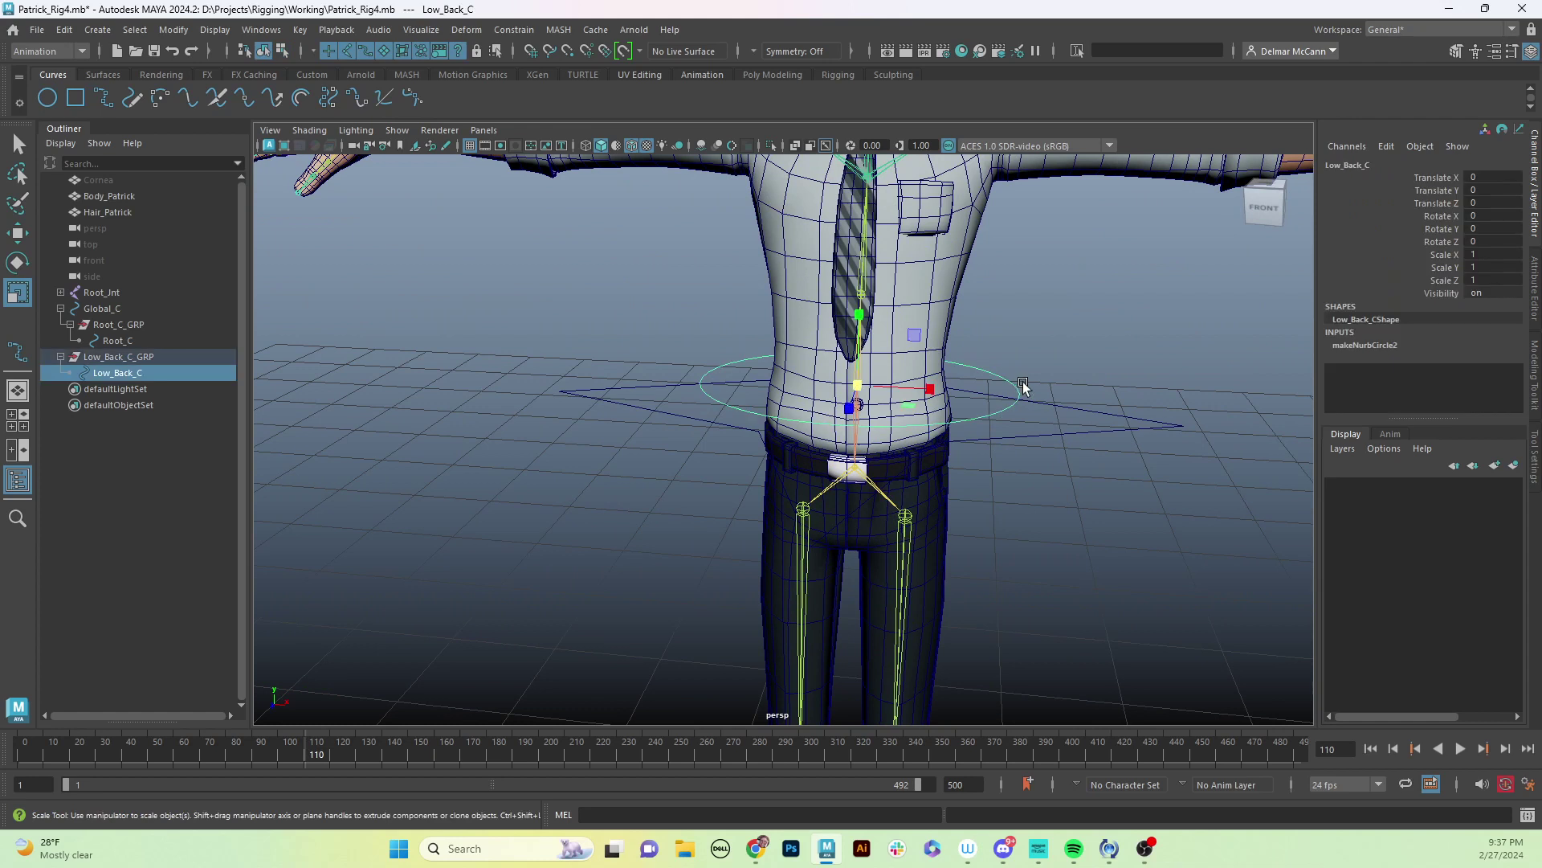
key("q")
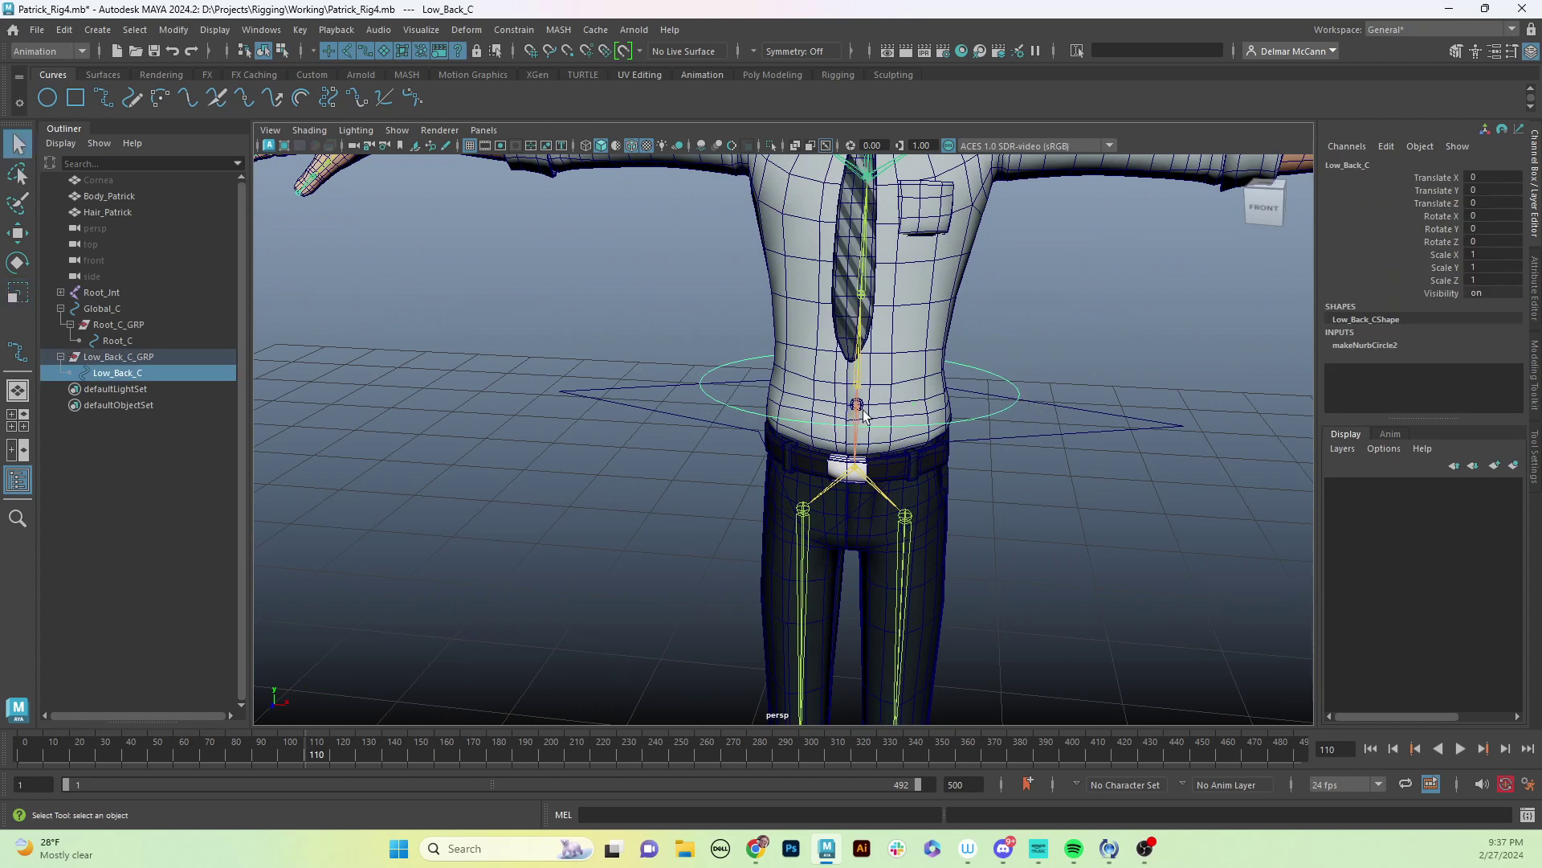
left_click(859, 388, "shift")
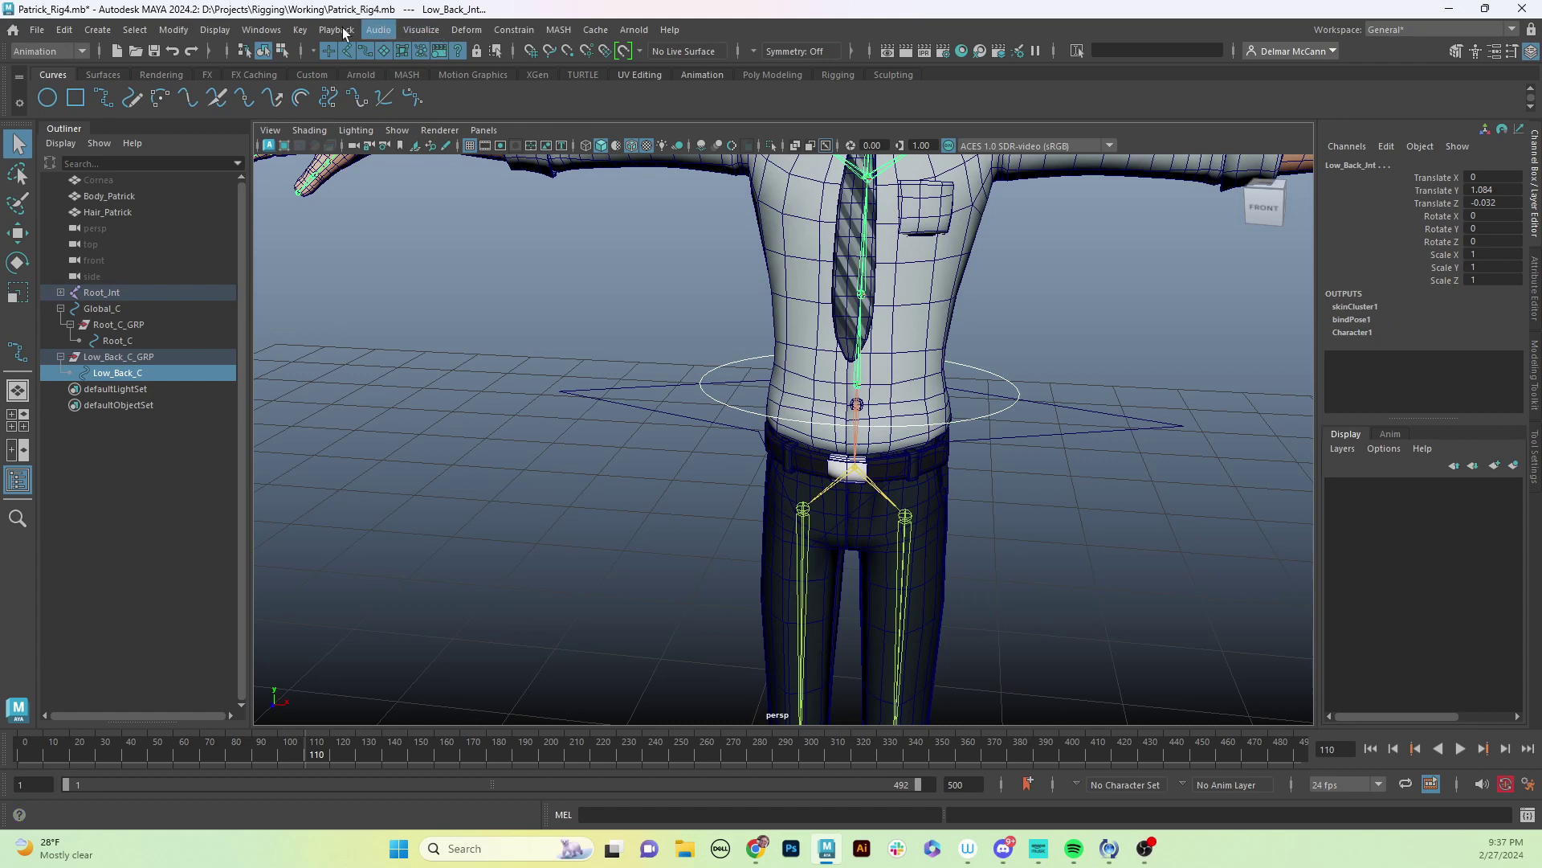
left_click(518, 30)
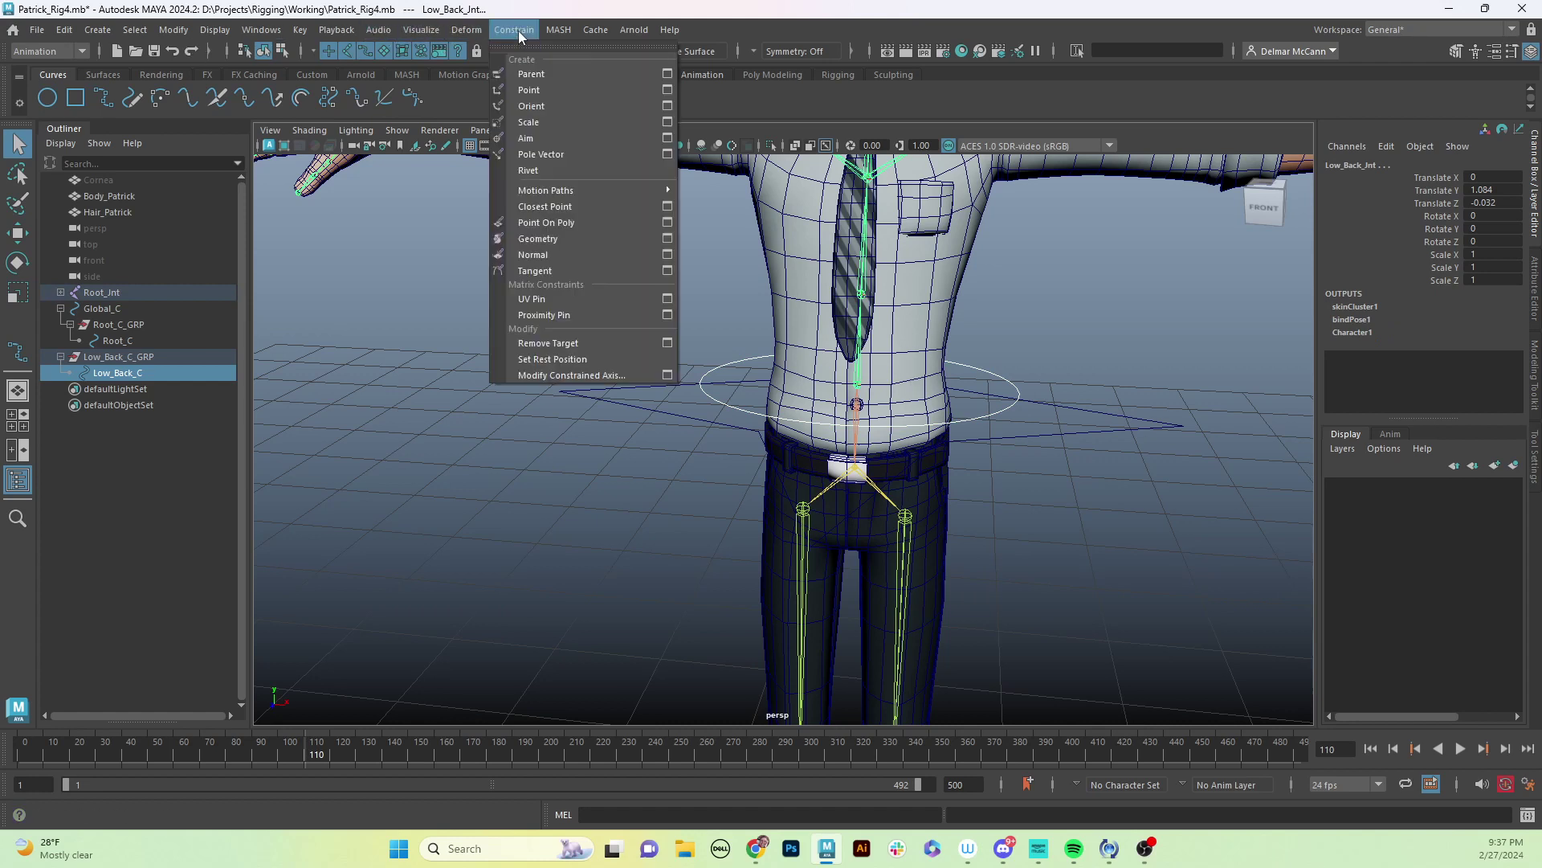
left_click(540, 73)
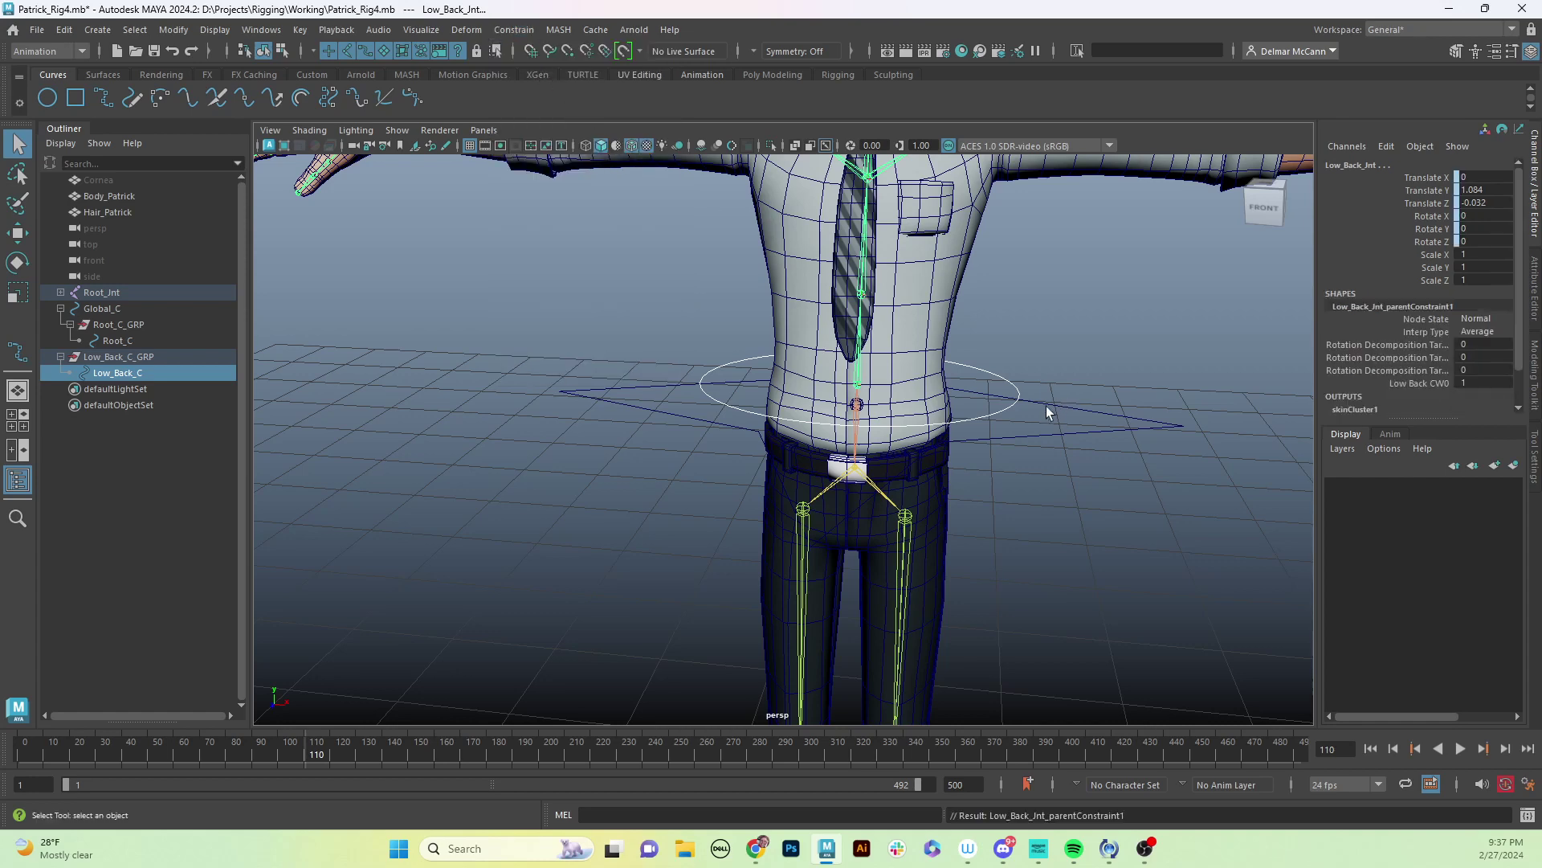
left_click_drag(986, 488, 903, 451, "alt")
left_click(985, 345)
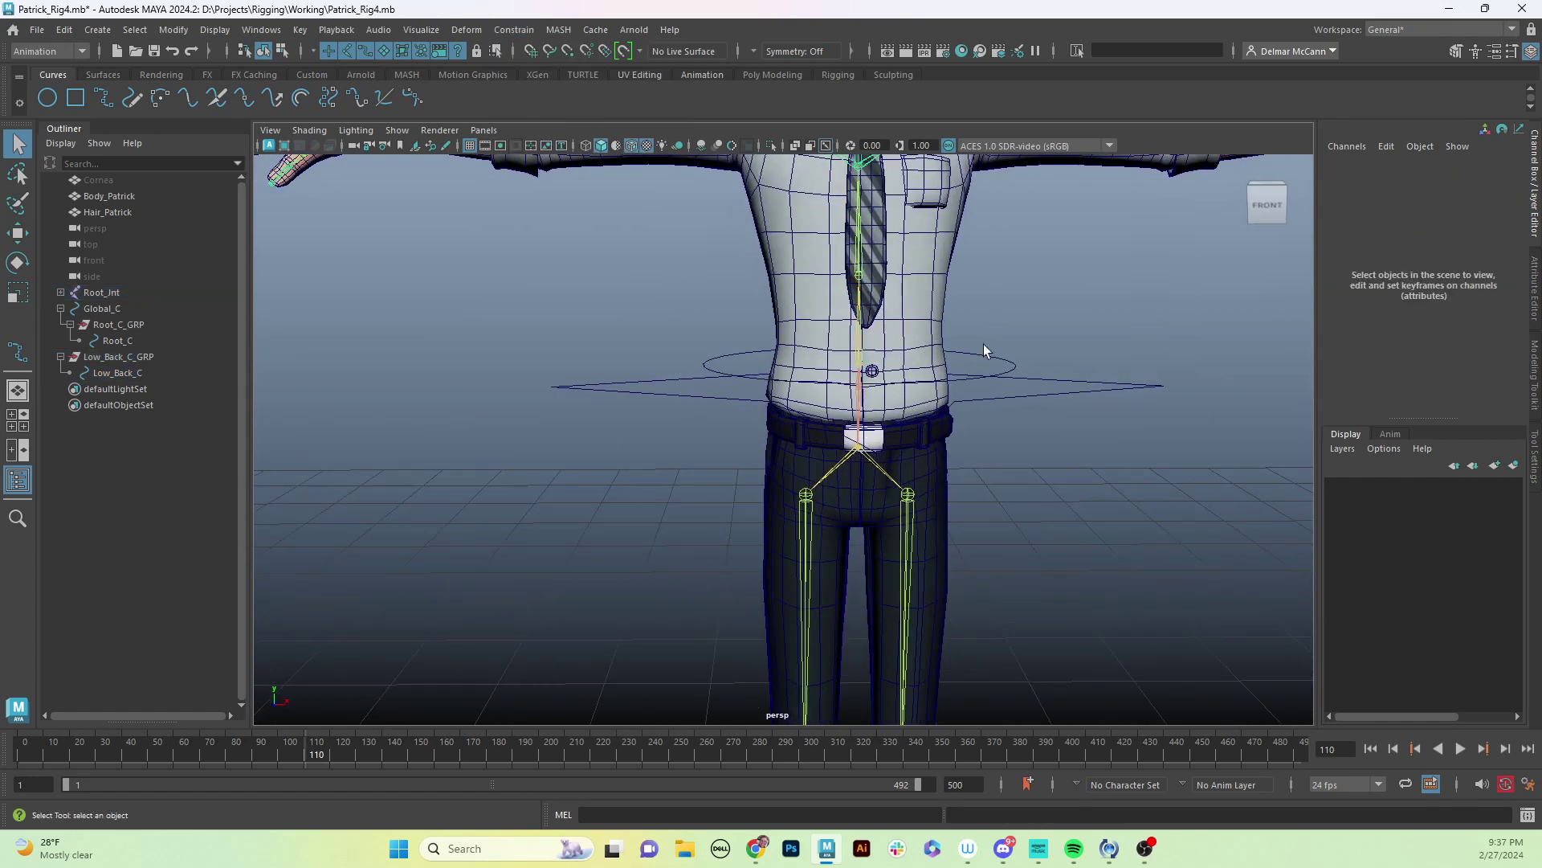
left_click(990, 375)
left_click_drag(990, 375, 1019, 358, "alt")
Rotate Low_Back_C to check that it bends the upper body.
key("e")
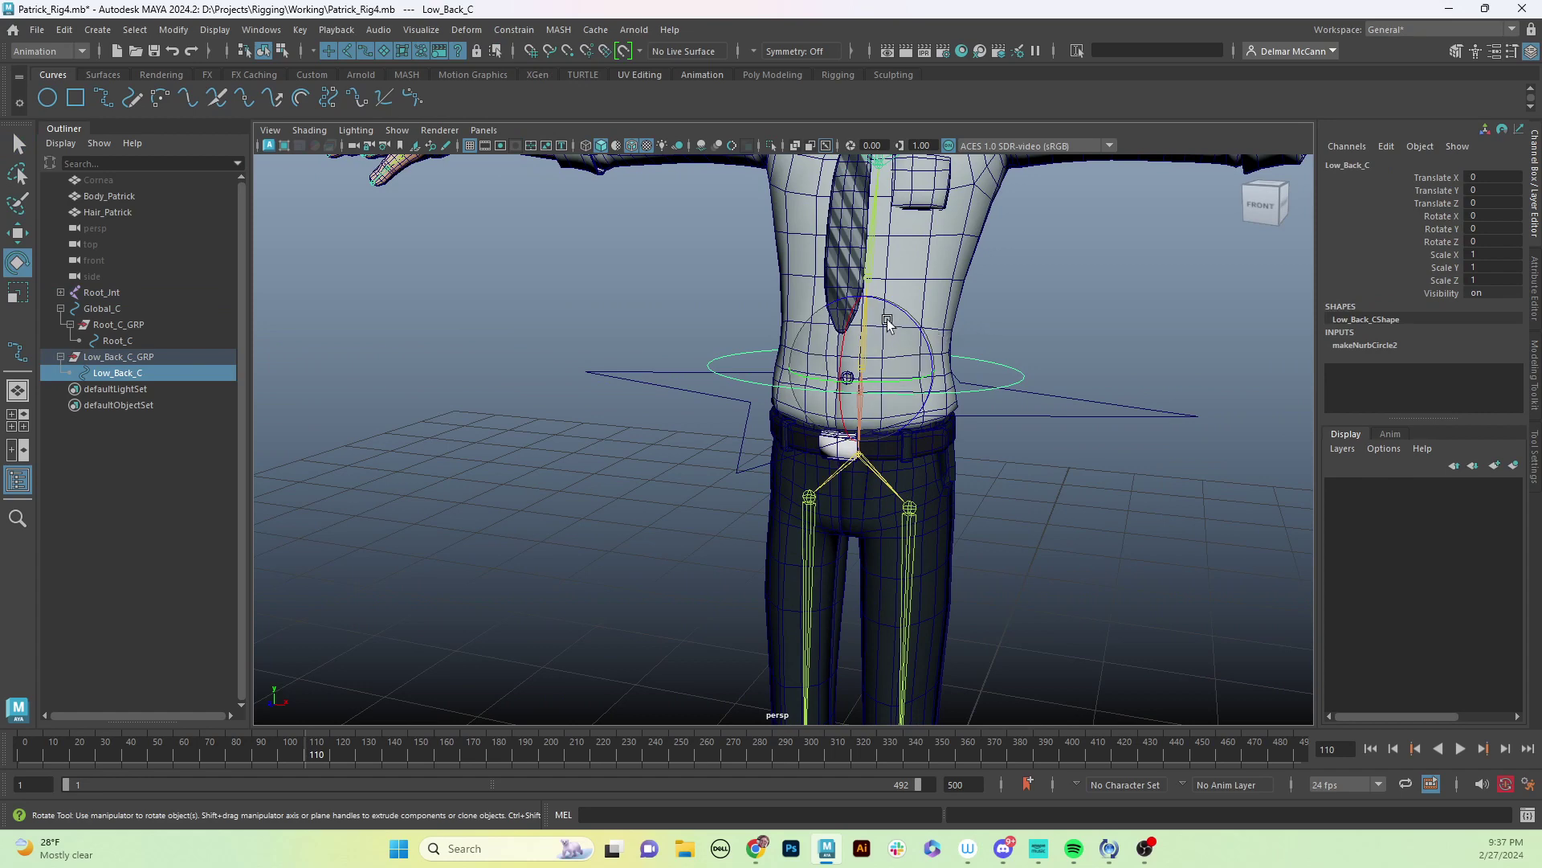
left_click_drag(908, 319, 1039, 396)
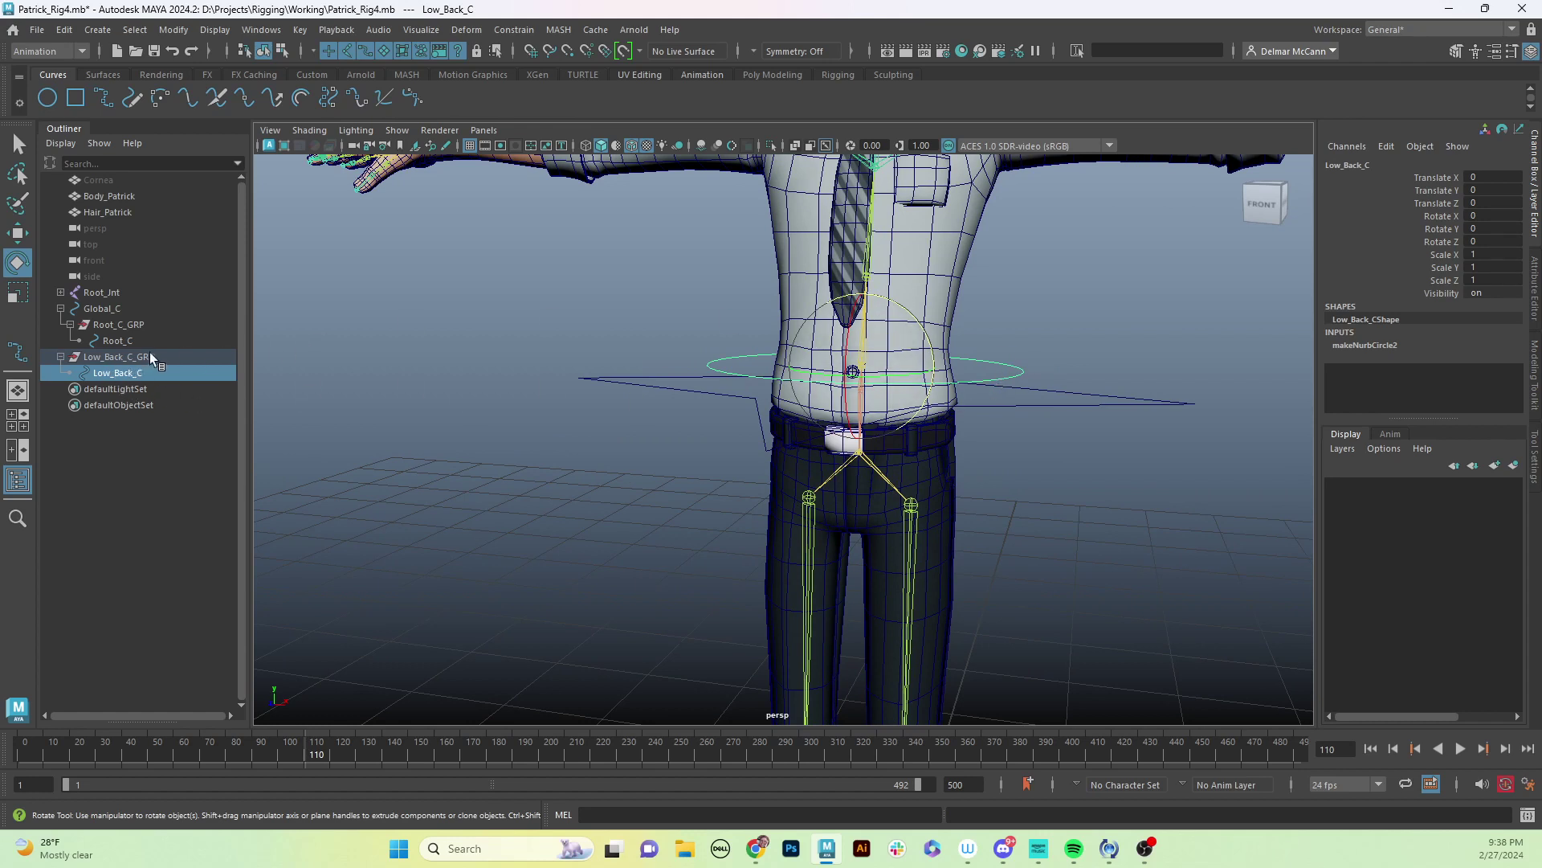
left_click(112, 358)
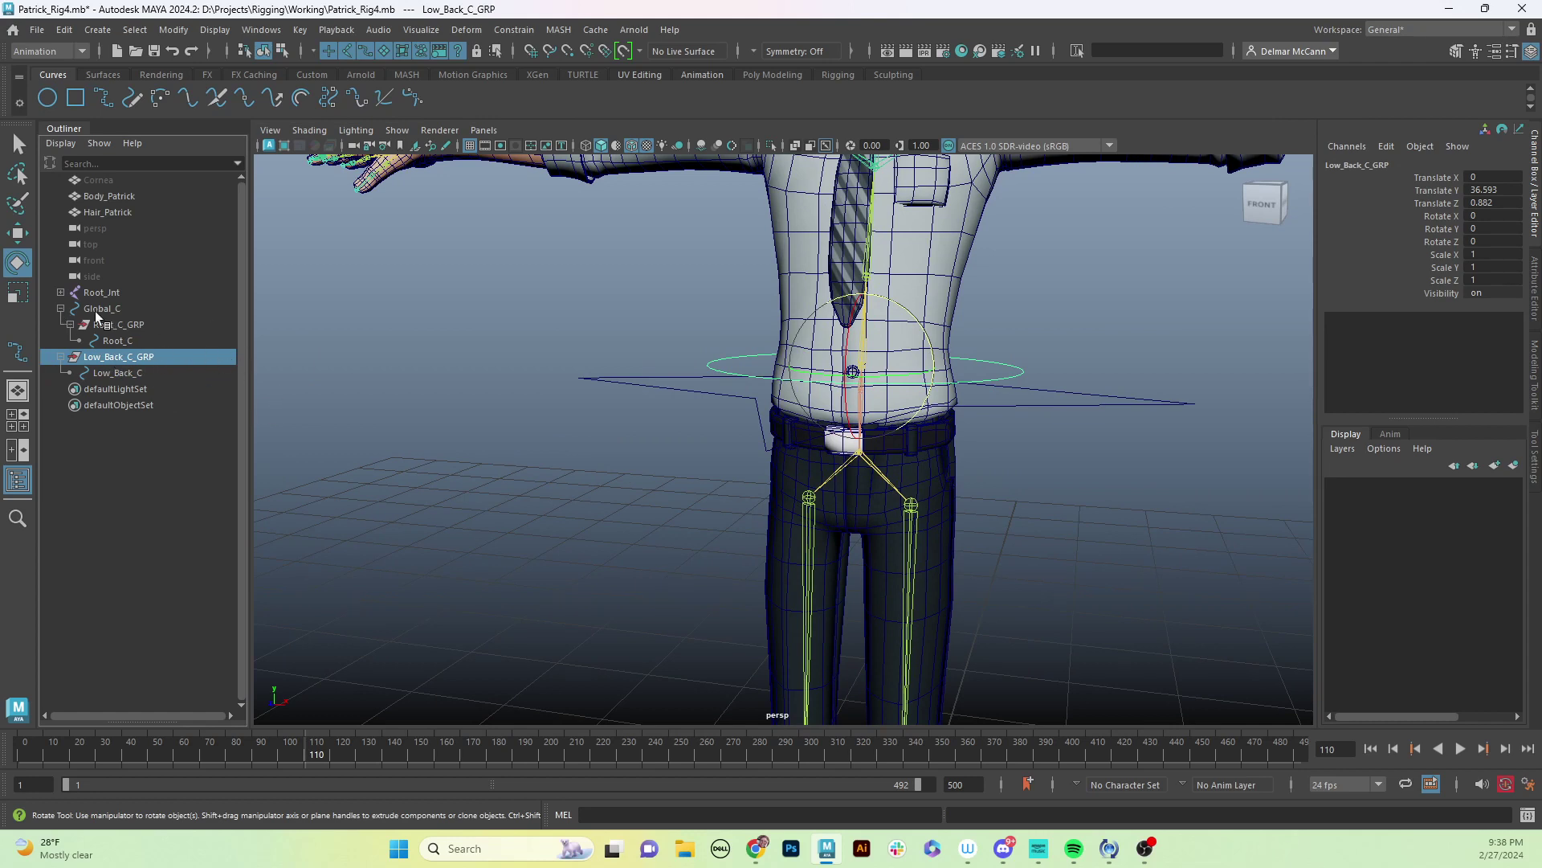
Parent Low_Back_C under Root_C and expand Root_C in the Outliner to confirm.
left_click(128, 372)
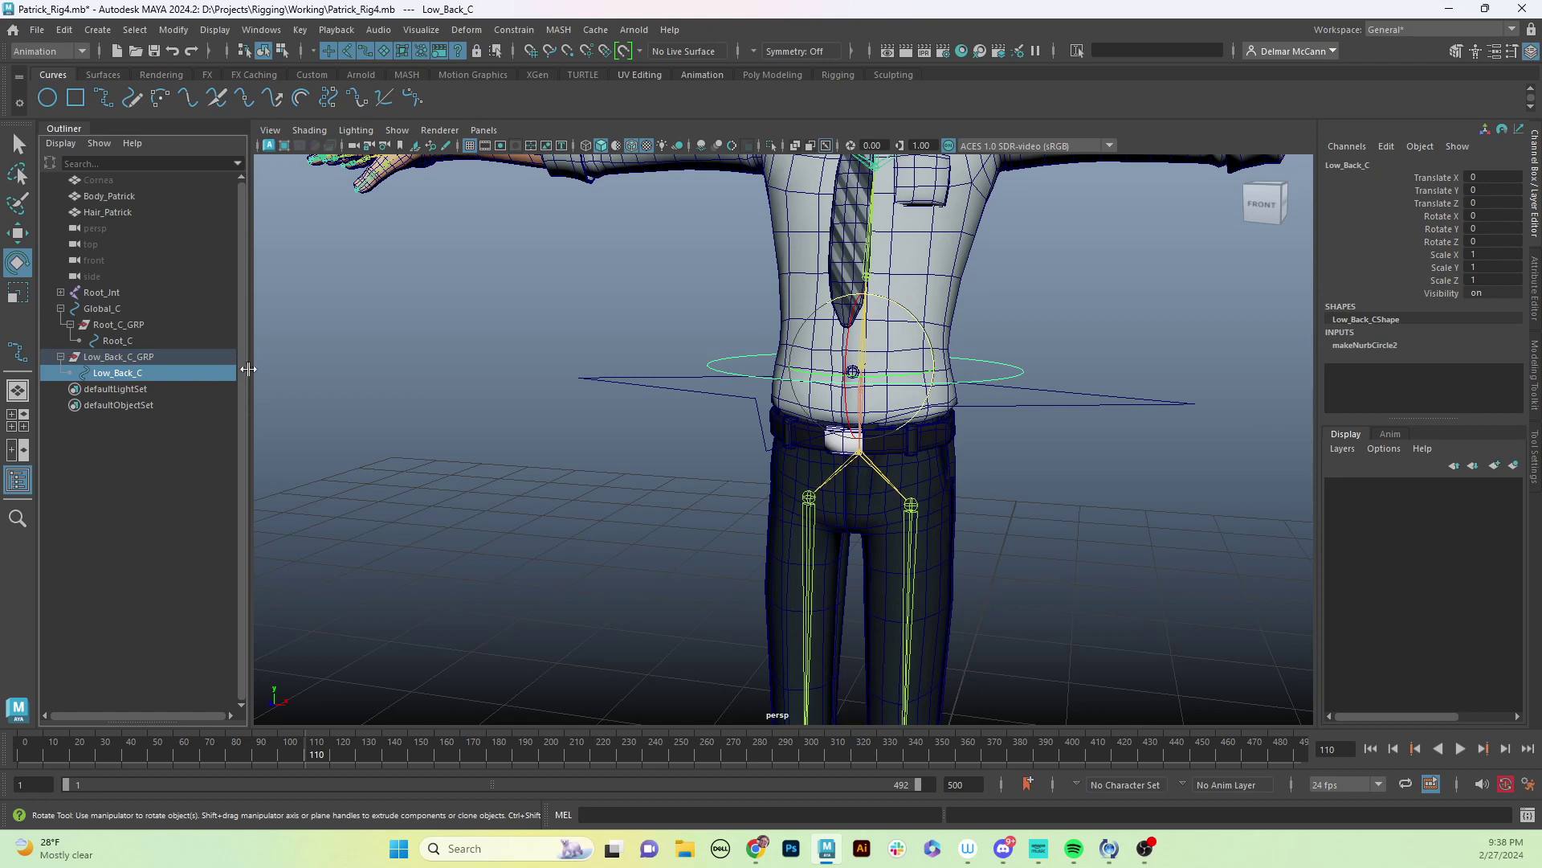
left_click(1056, 392, "shift")
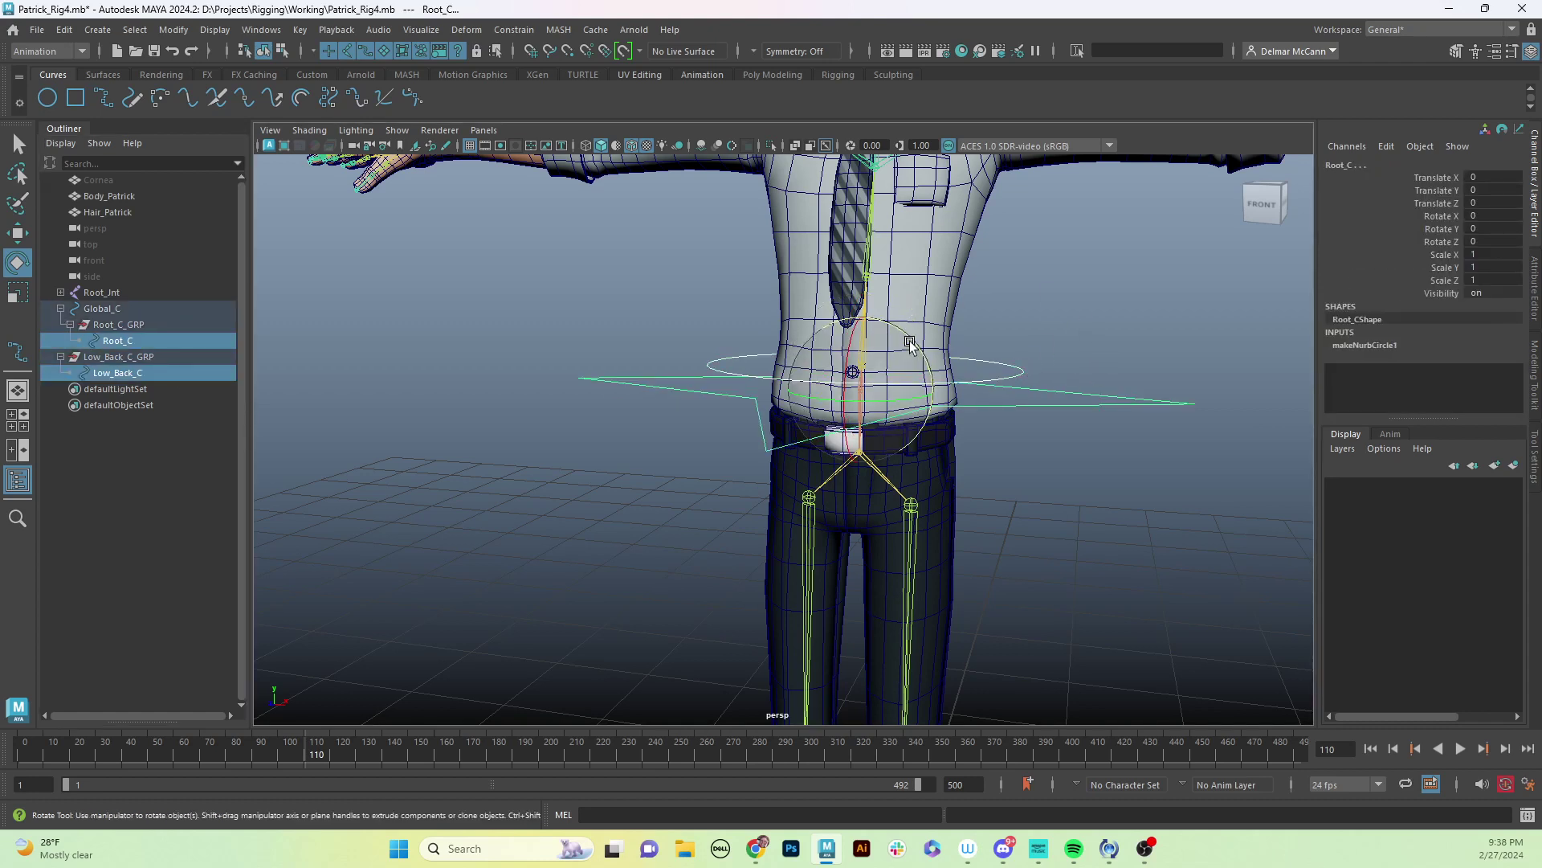
key("p")
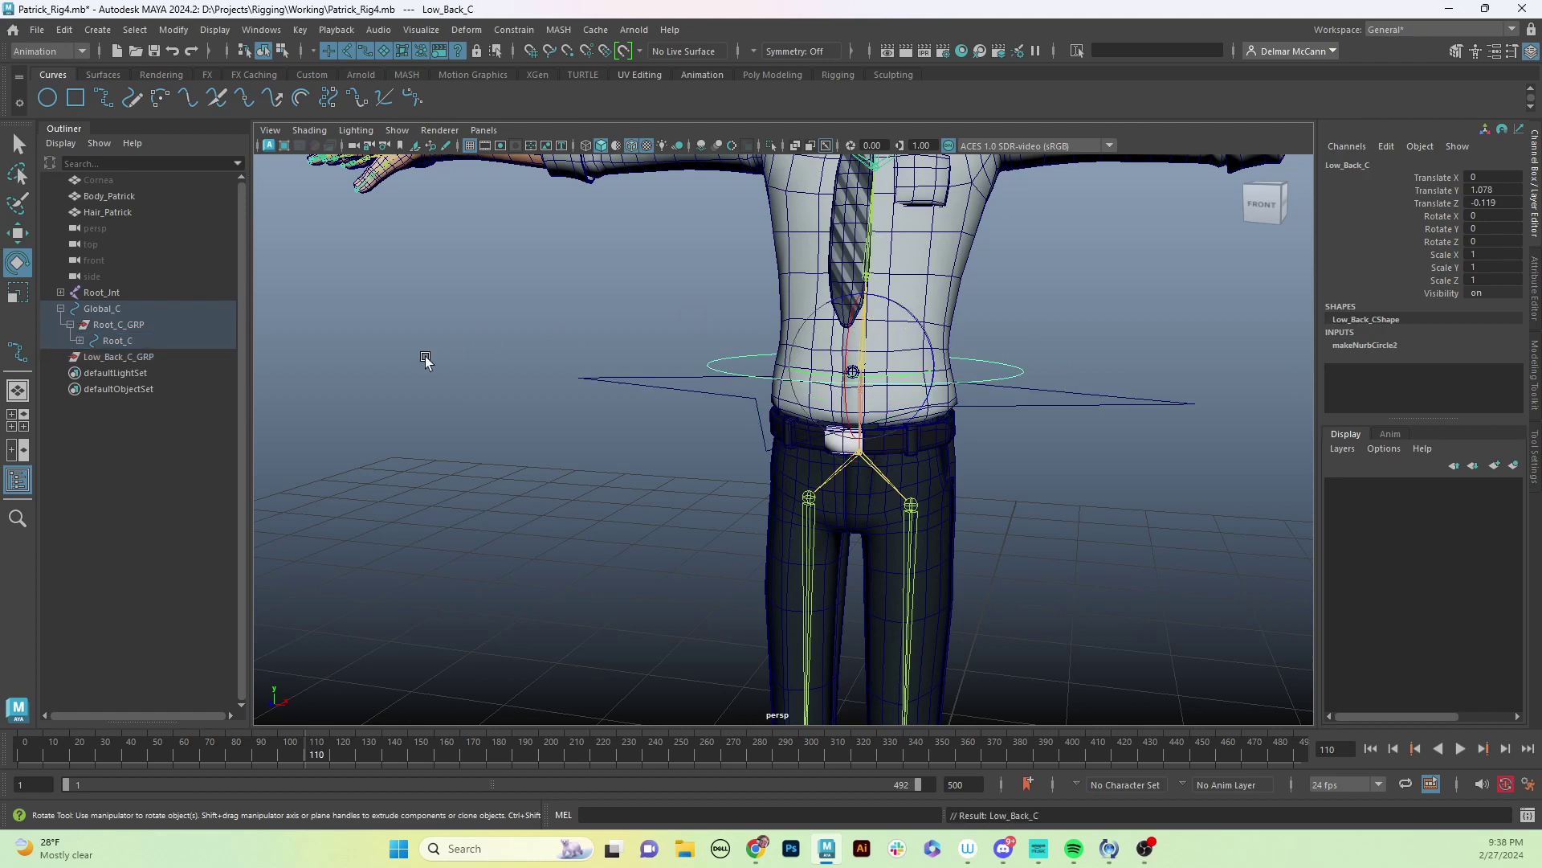
left_click(132, 355)
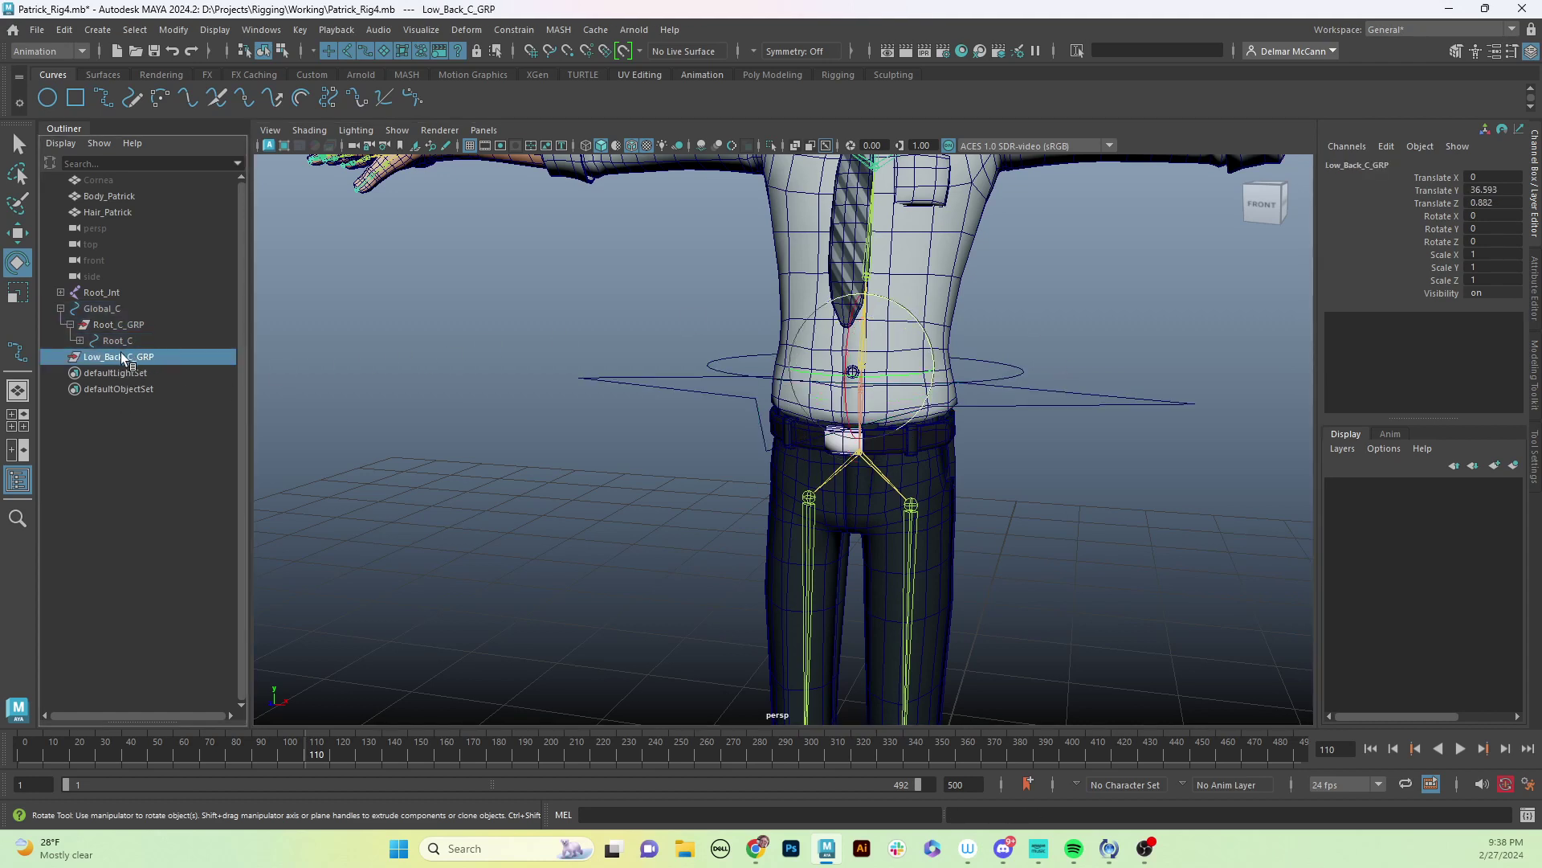
left_click_drag(80, 349, 74, 341)
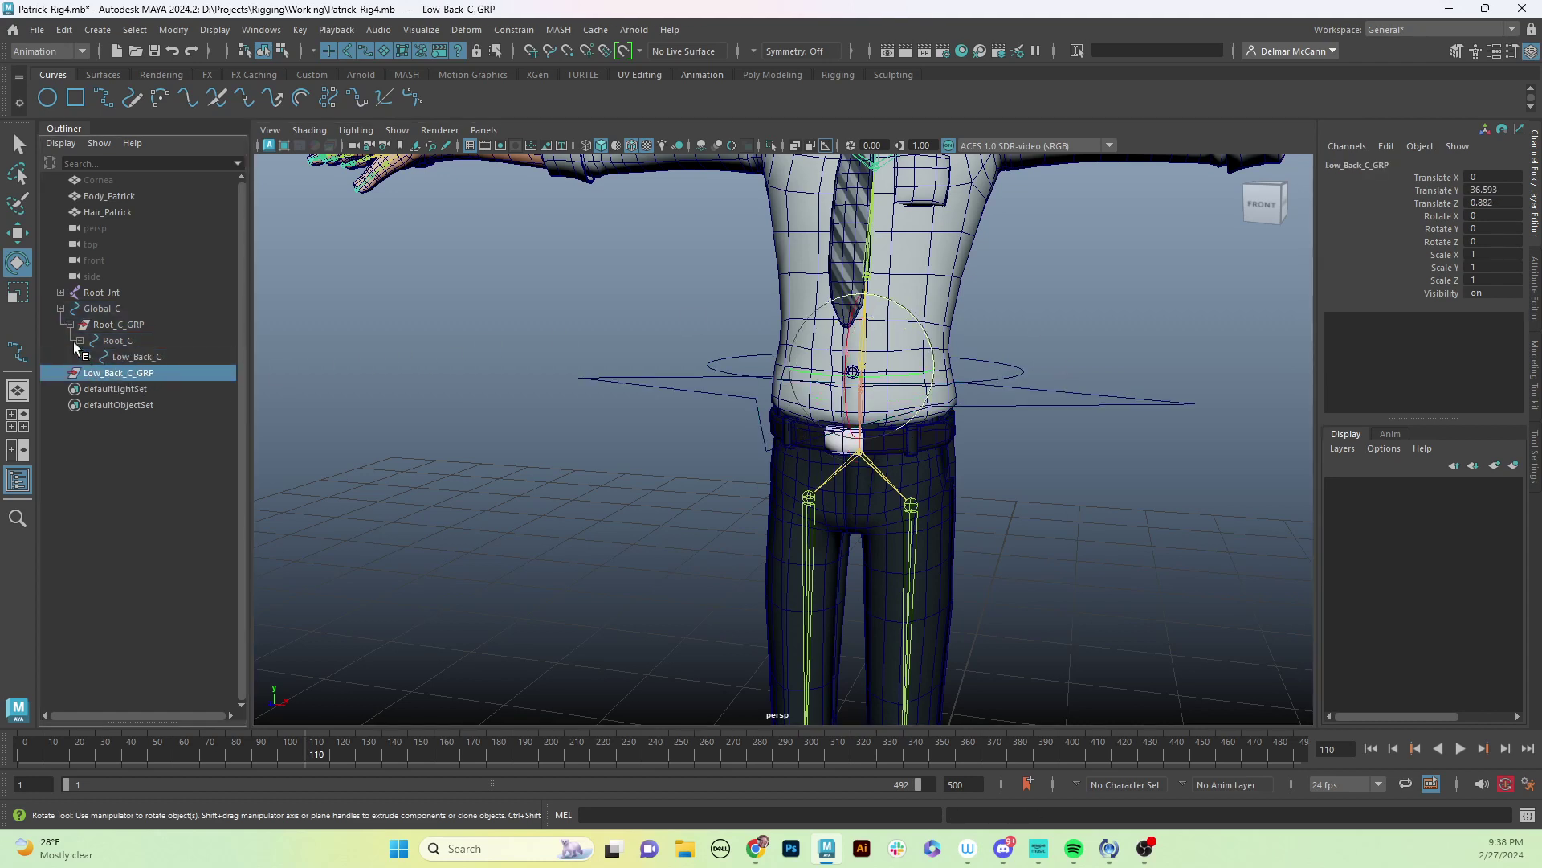
left_click(153, 359)
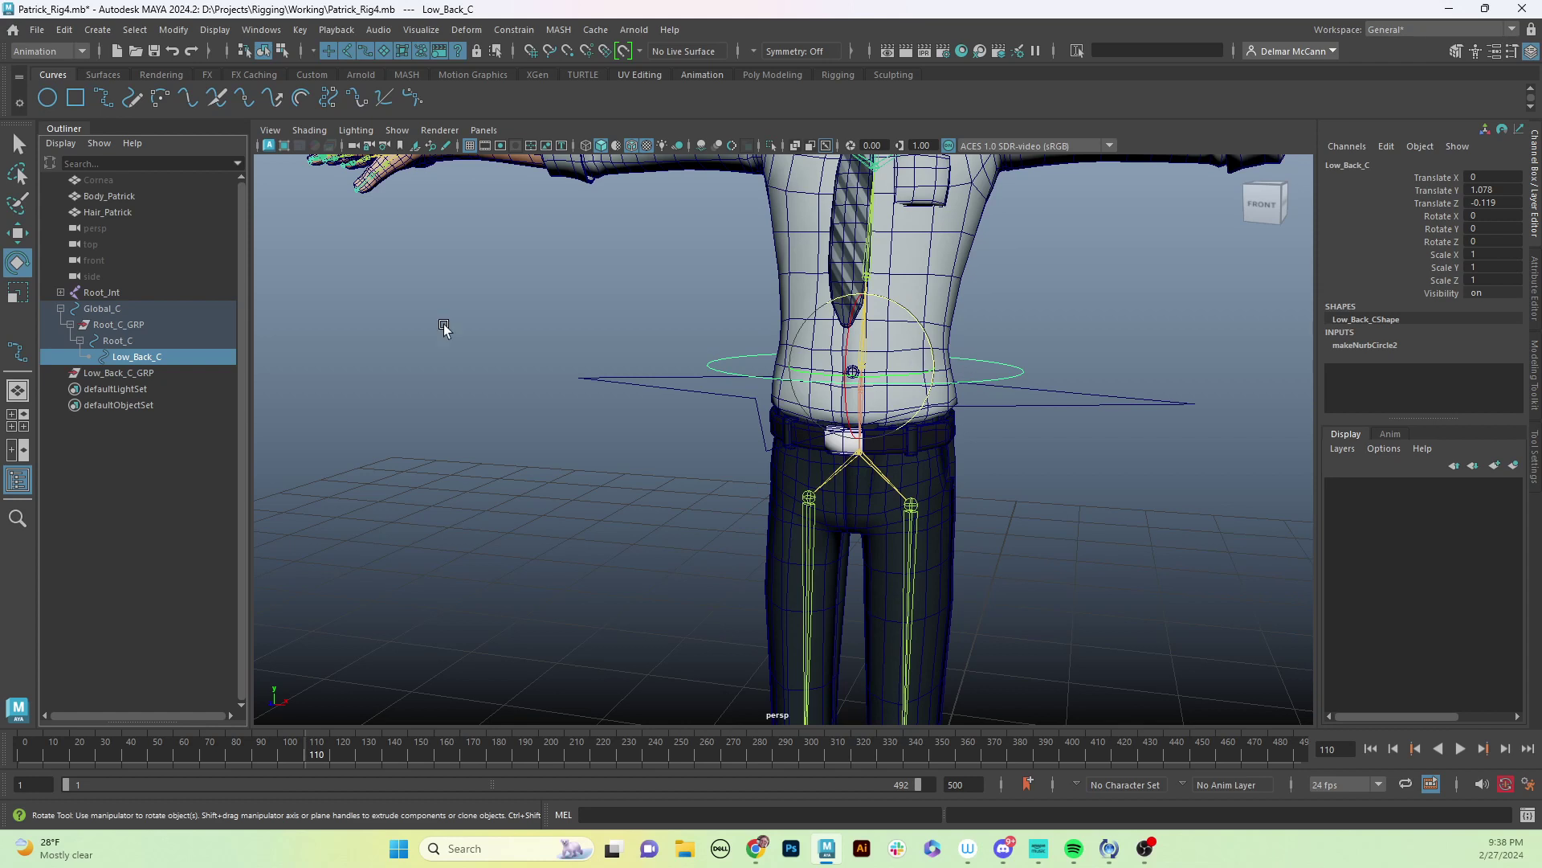
Put Low_Back_C back under Low_Back_C_GRP.
left_click(112, 374)
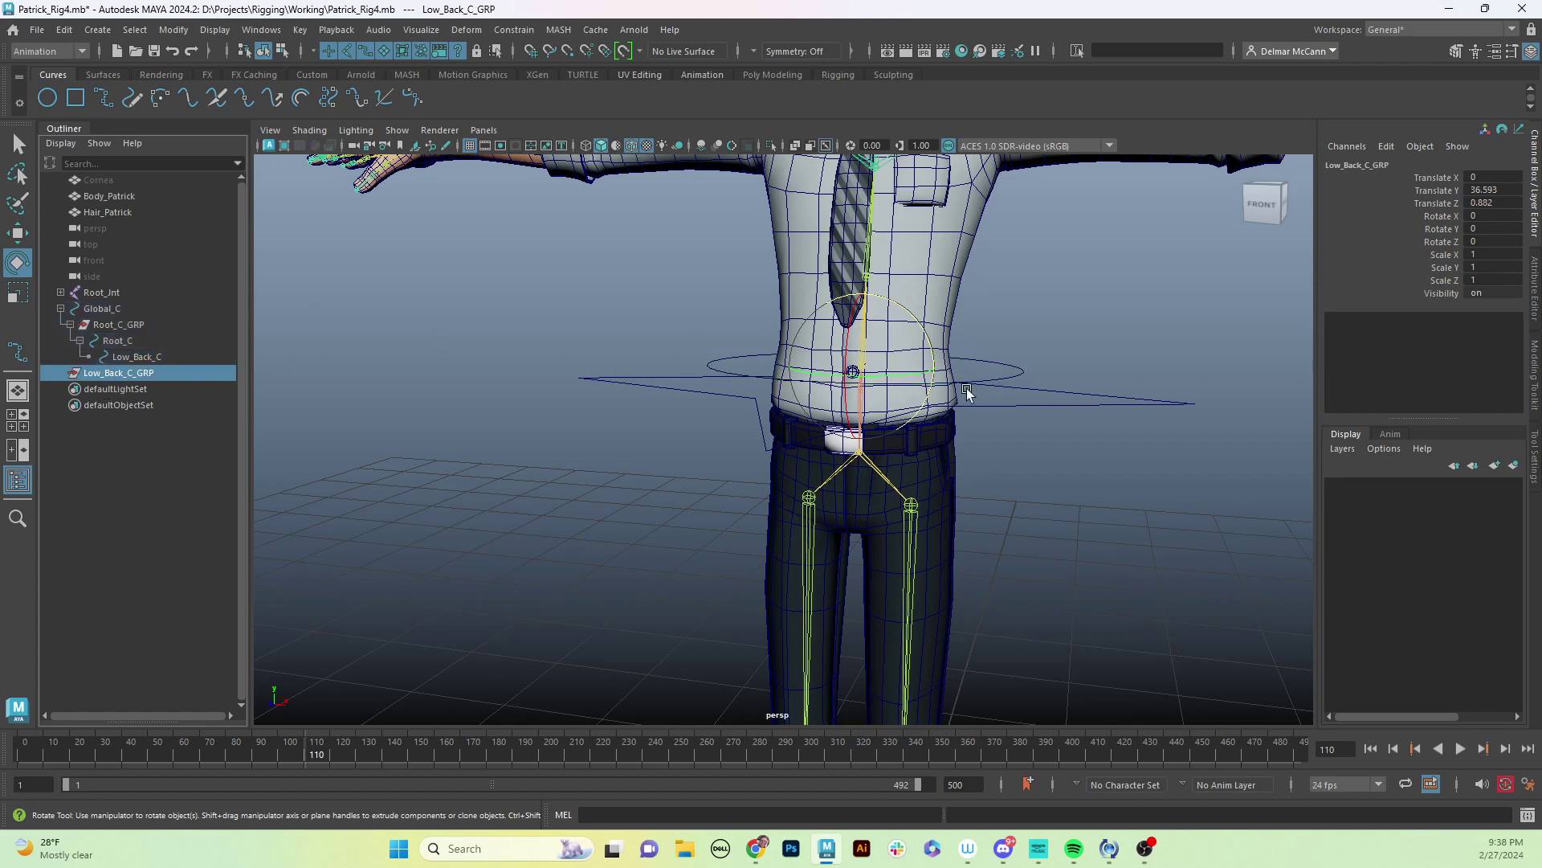
left_click(139, 357)
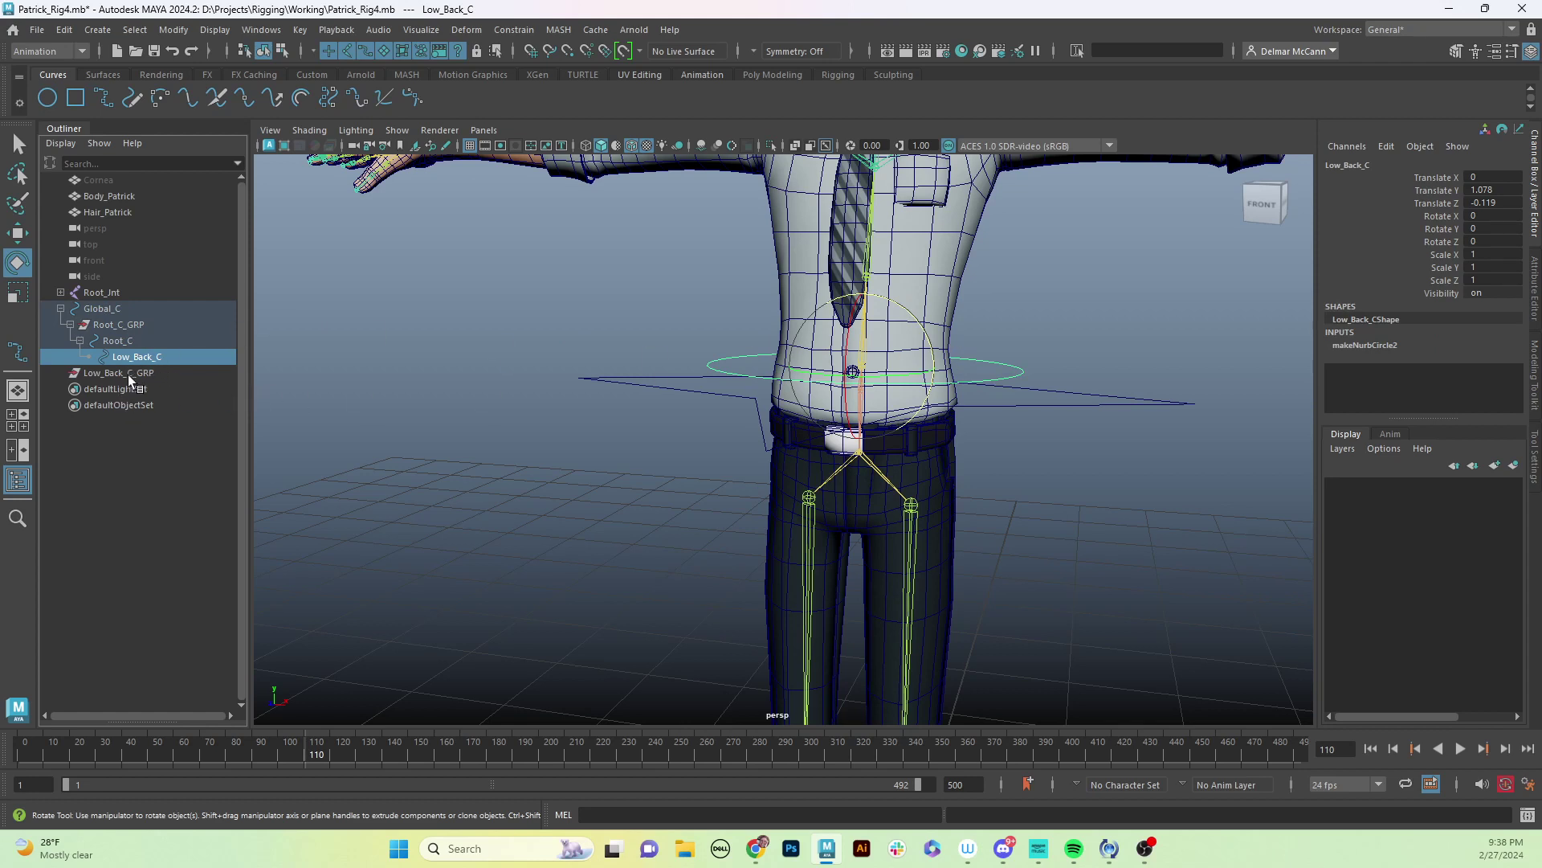
left_click(128, 374, "ctrl")
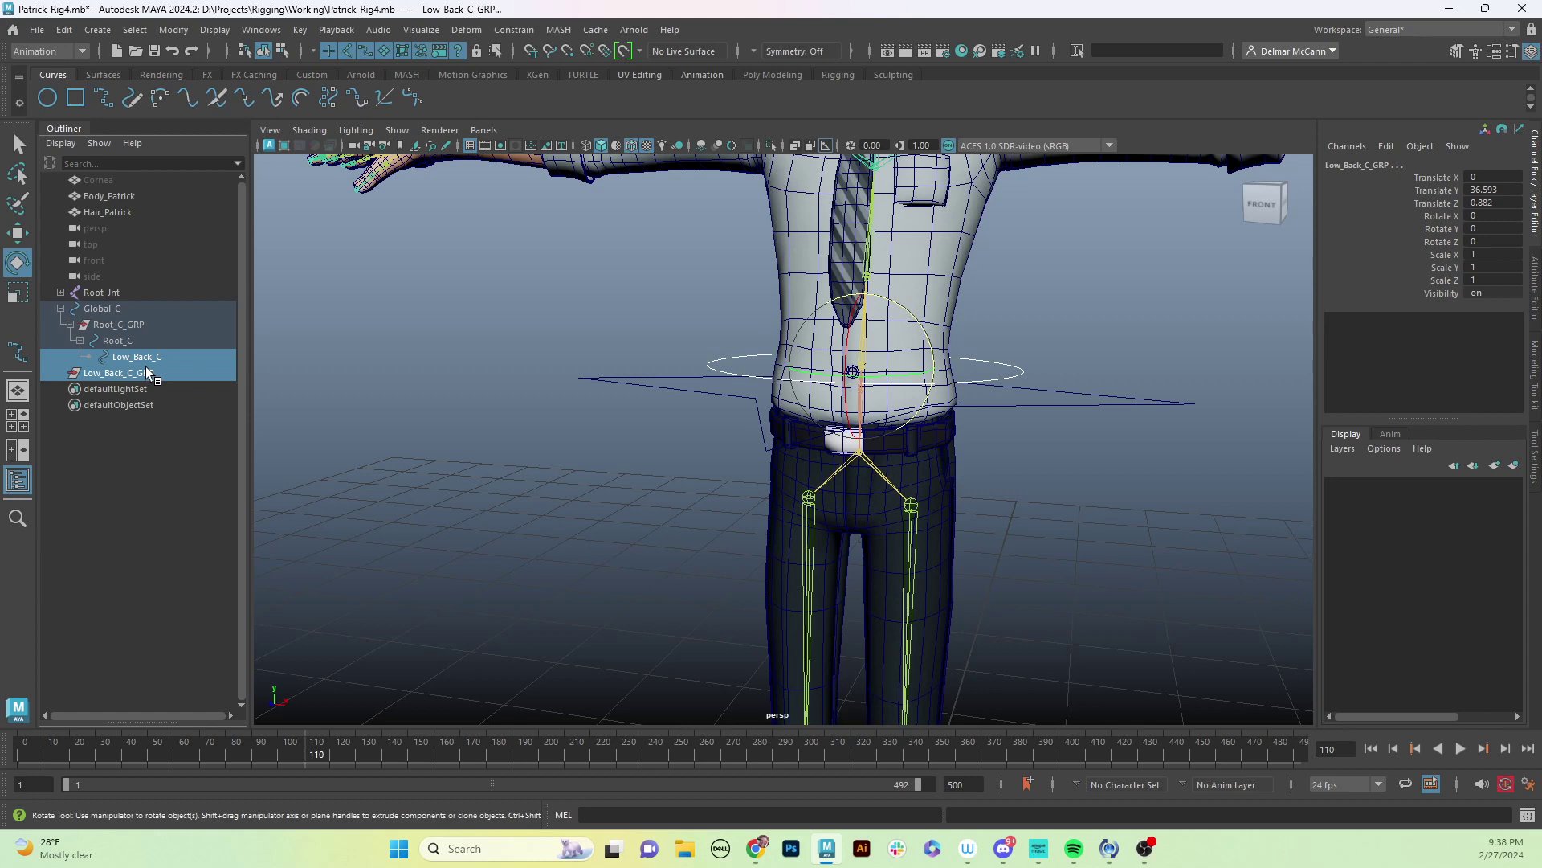
key("p")
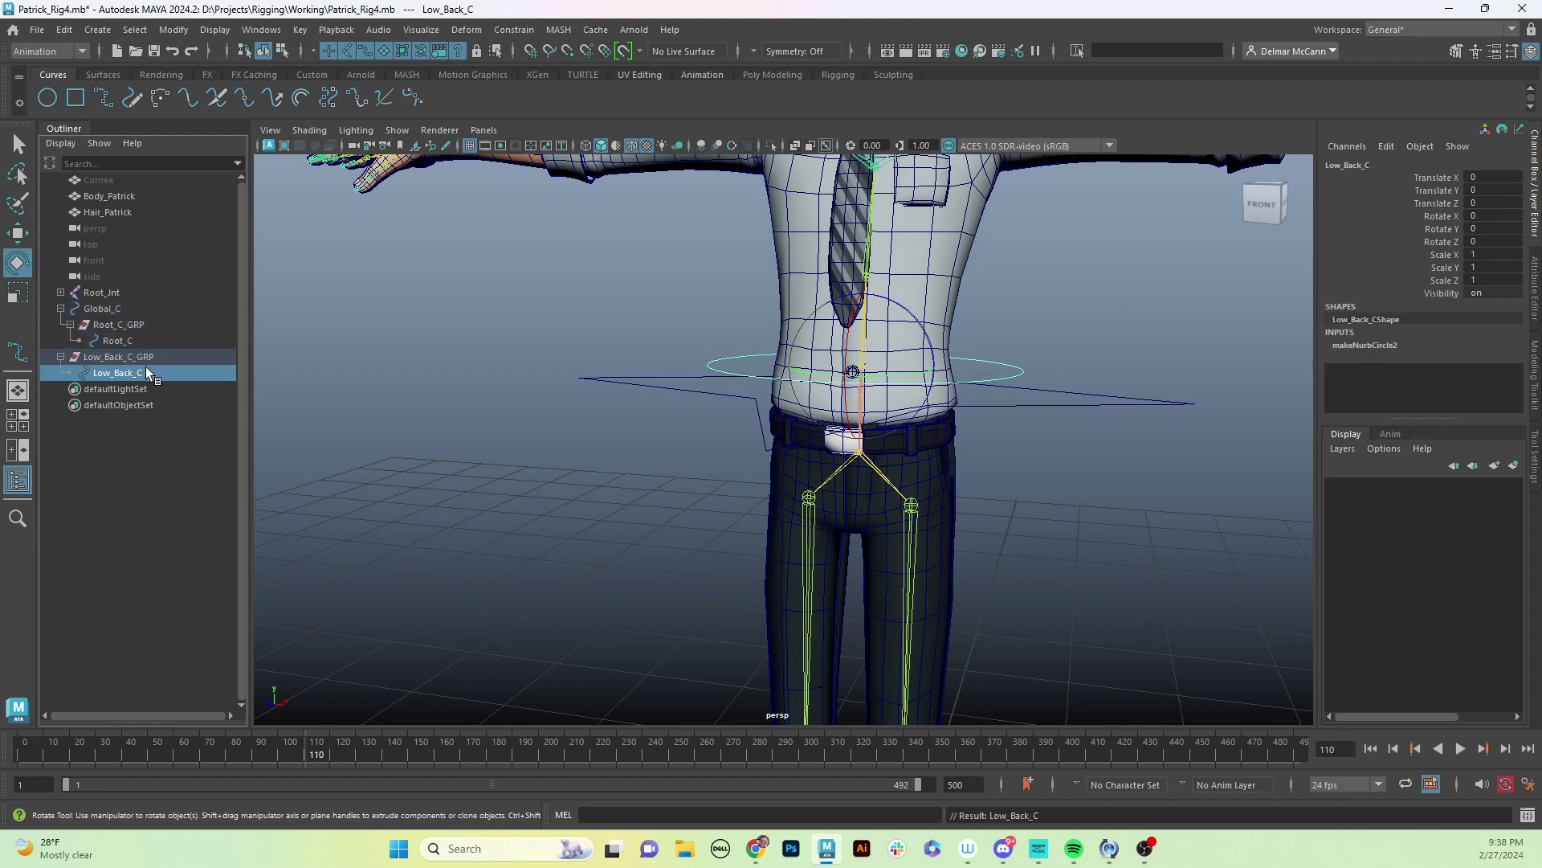
left_click(967, 335)
left_click_drag(1048, 361, 1004, 371)
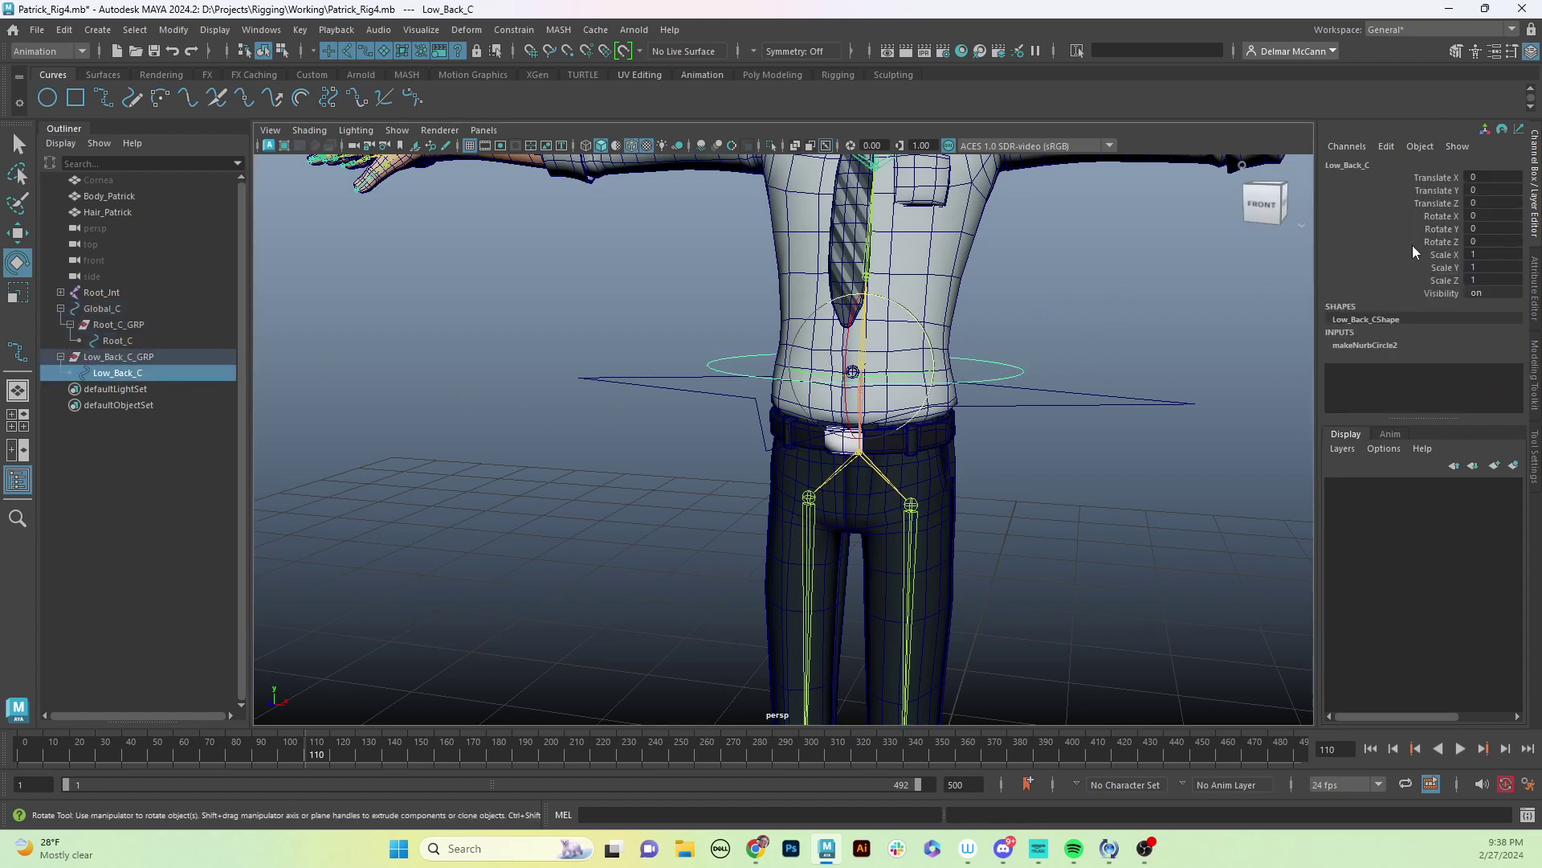
Parent Low_Back_C_GRP under Root_C and expand it to show Low_Back_C.
left_click(128, 357)
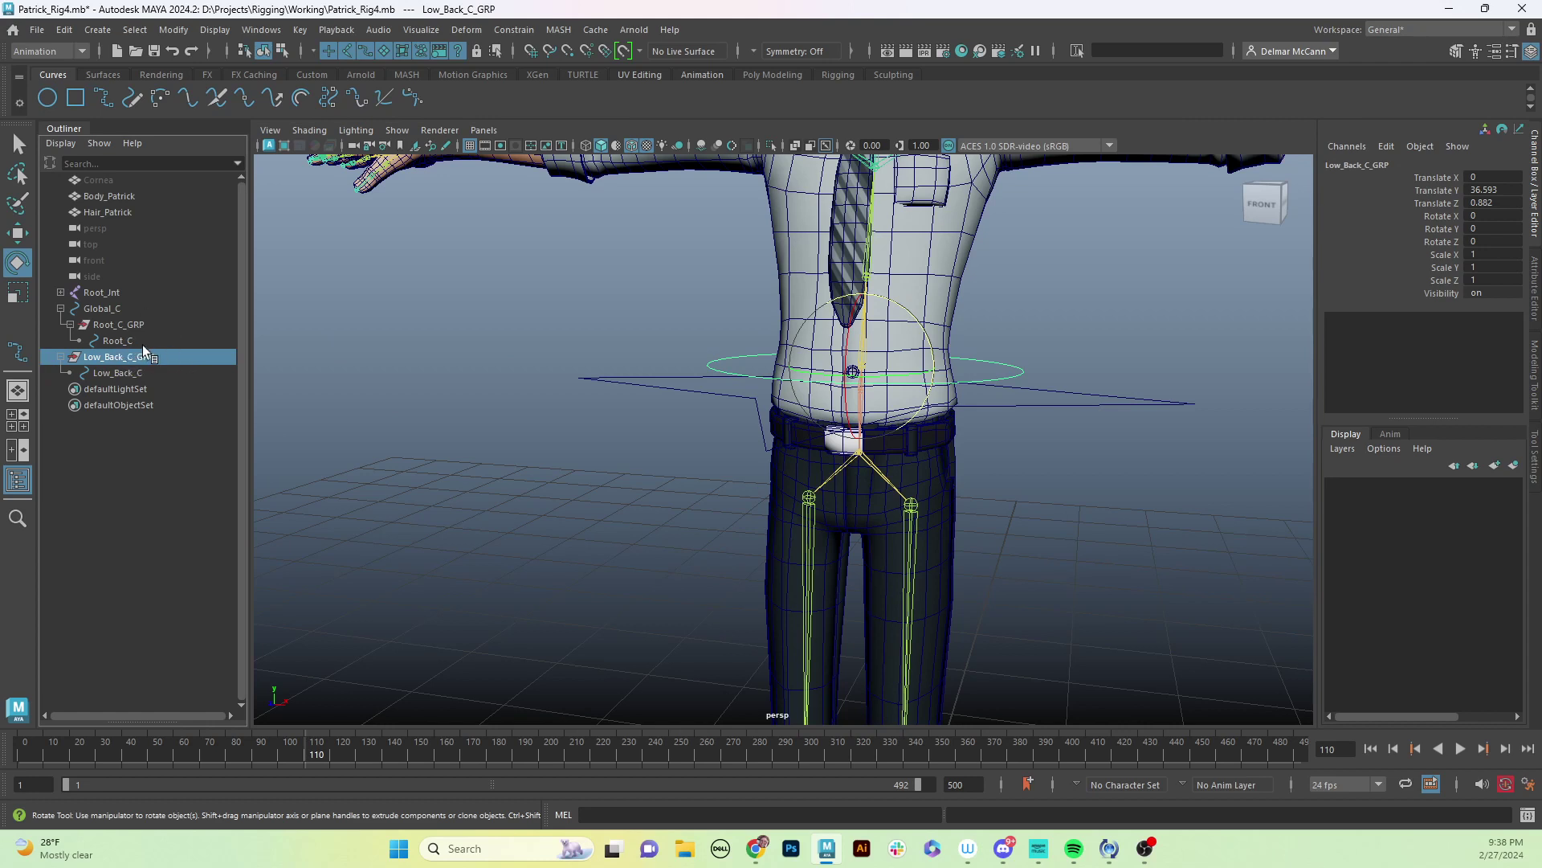
middle_click_drag(128, 345, 126, 340)
middle_click_drag(961, 449, 1063, 398)
left_click(1072, 398, "shift")
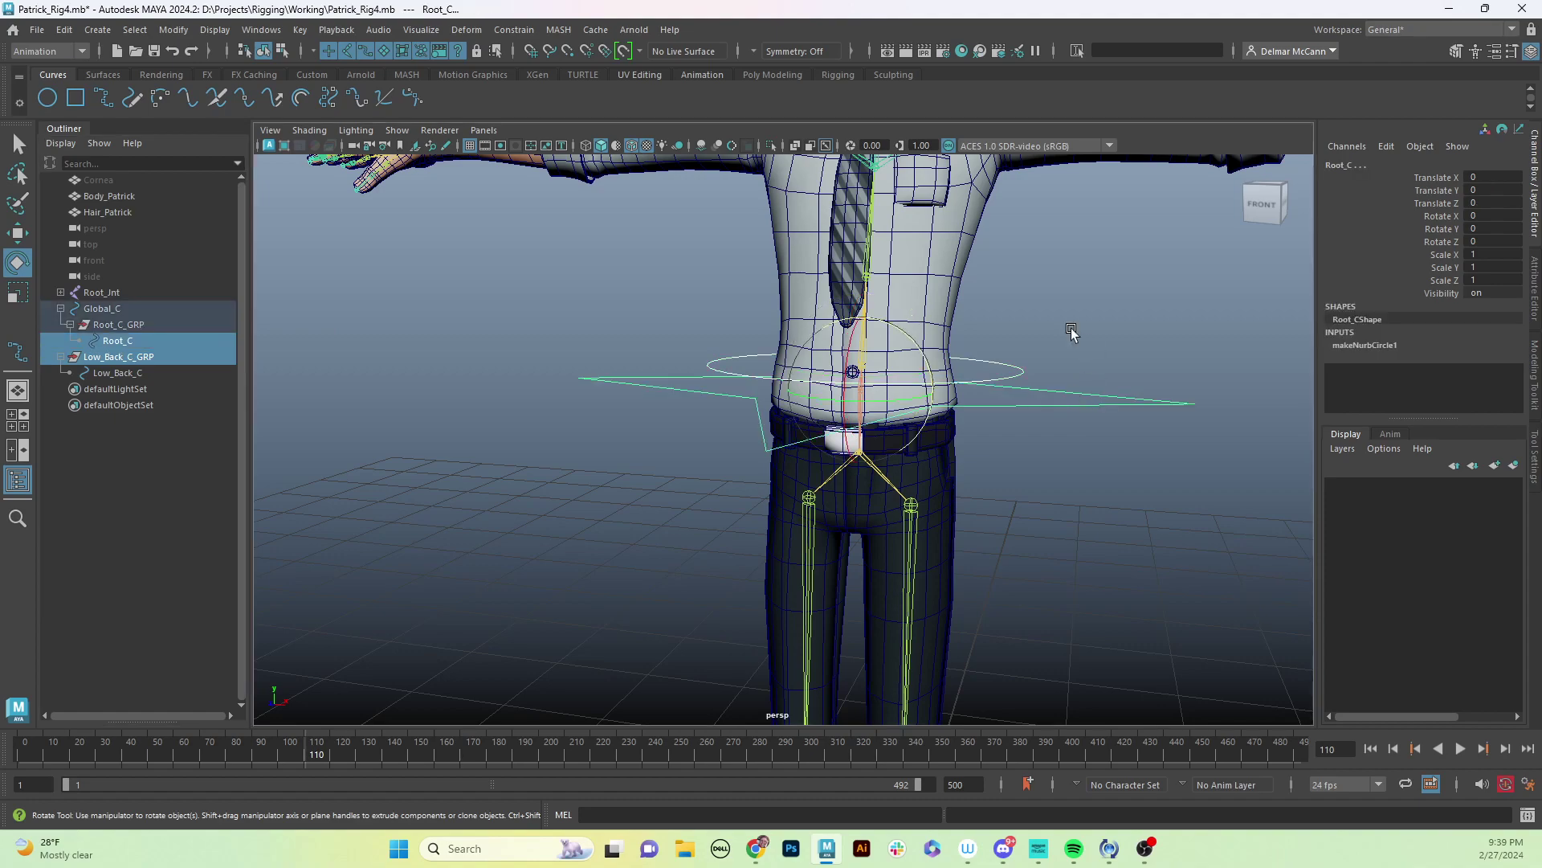
left_click_drag(1040, 410, 1006, 412, "alt")
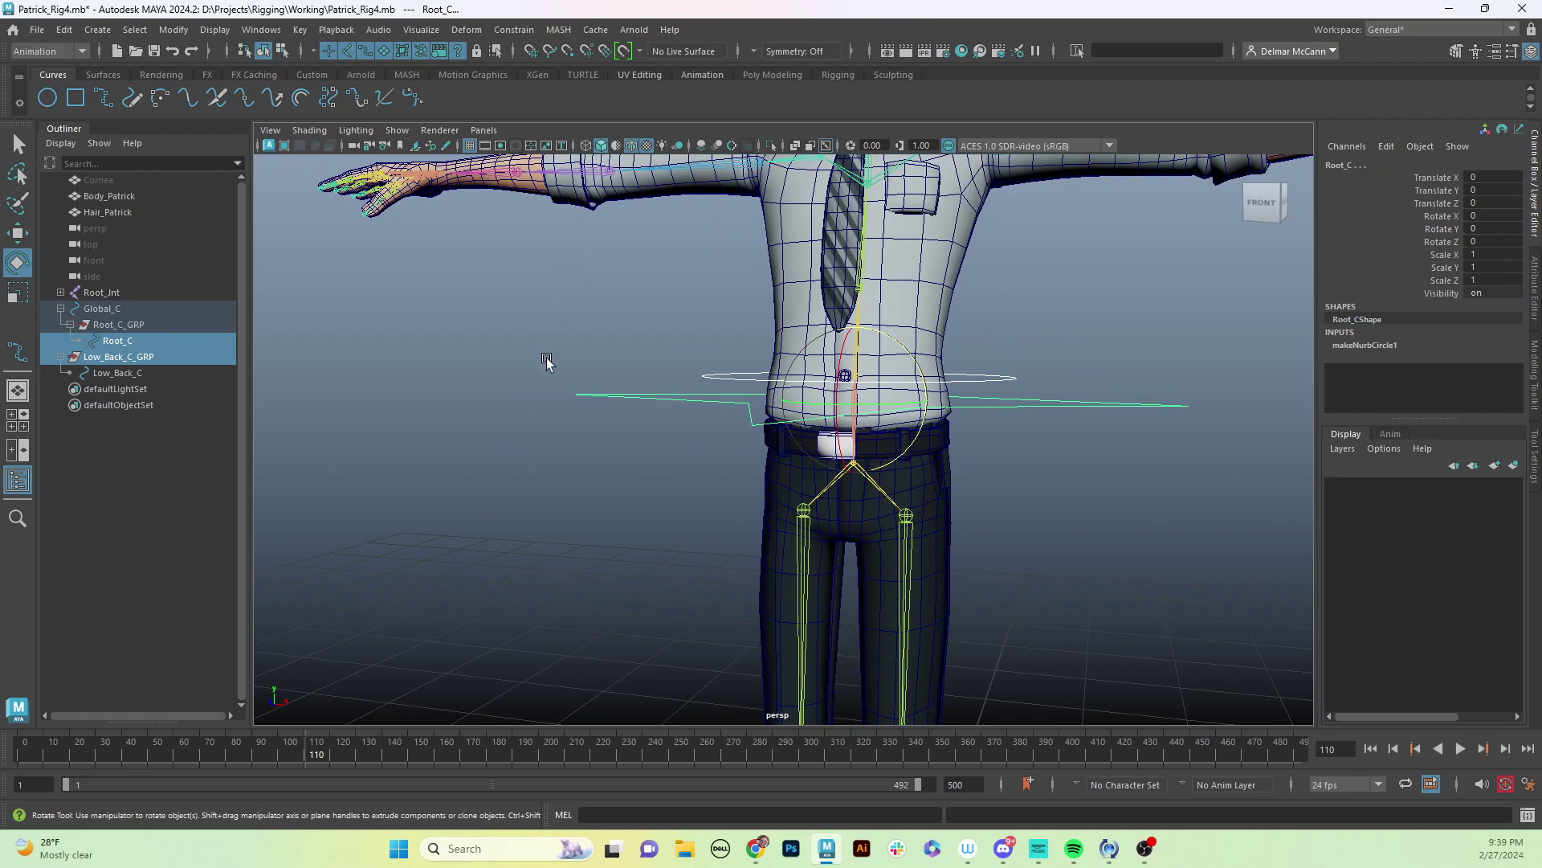
key("p")
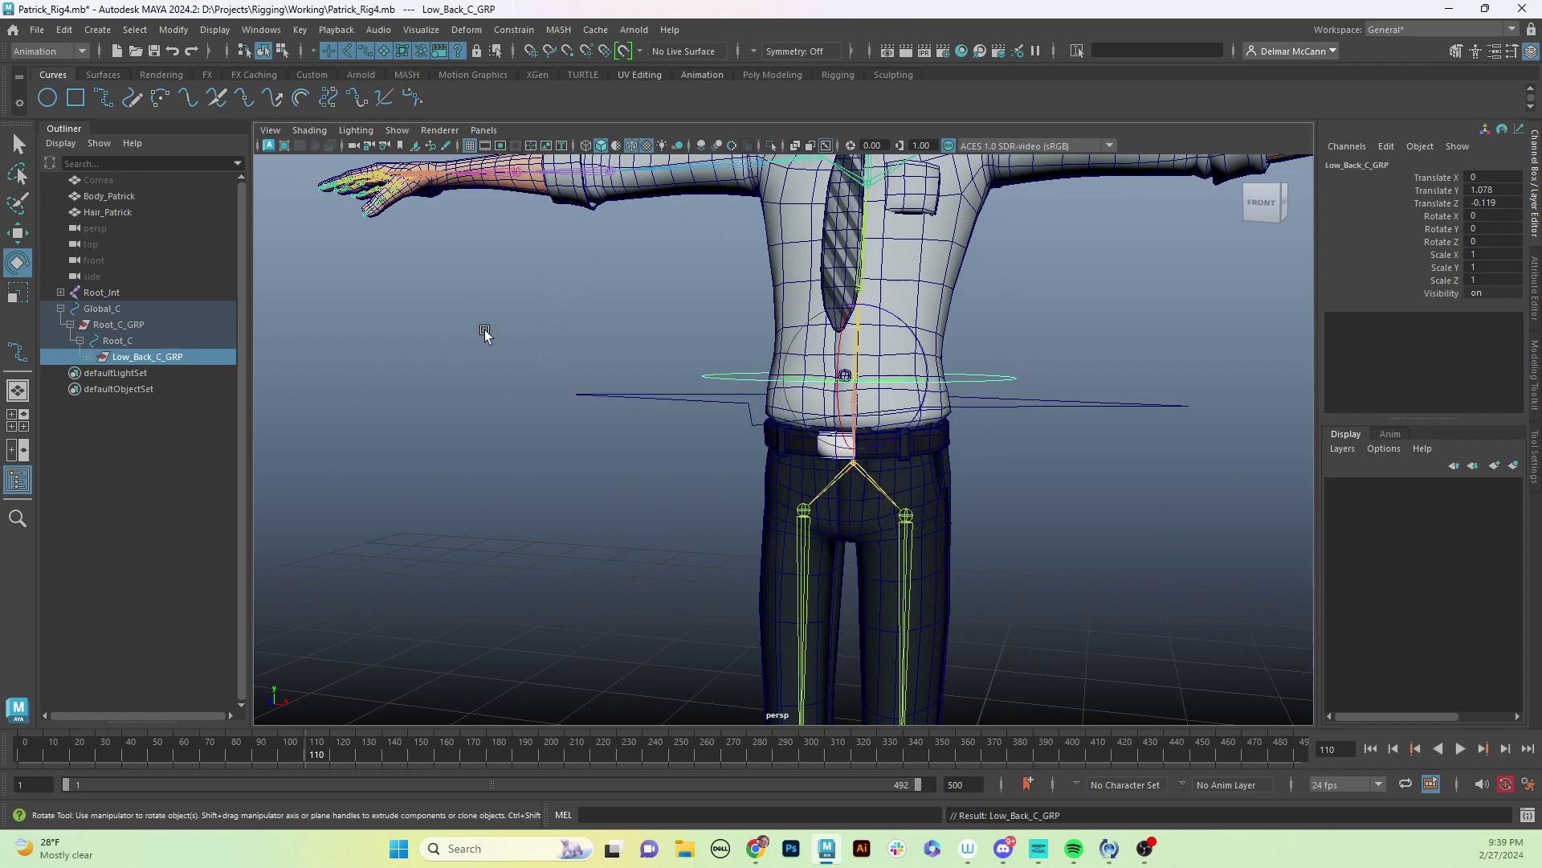
left_click(89, 357)
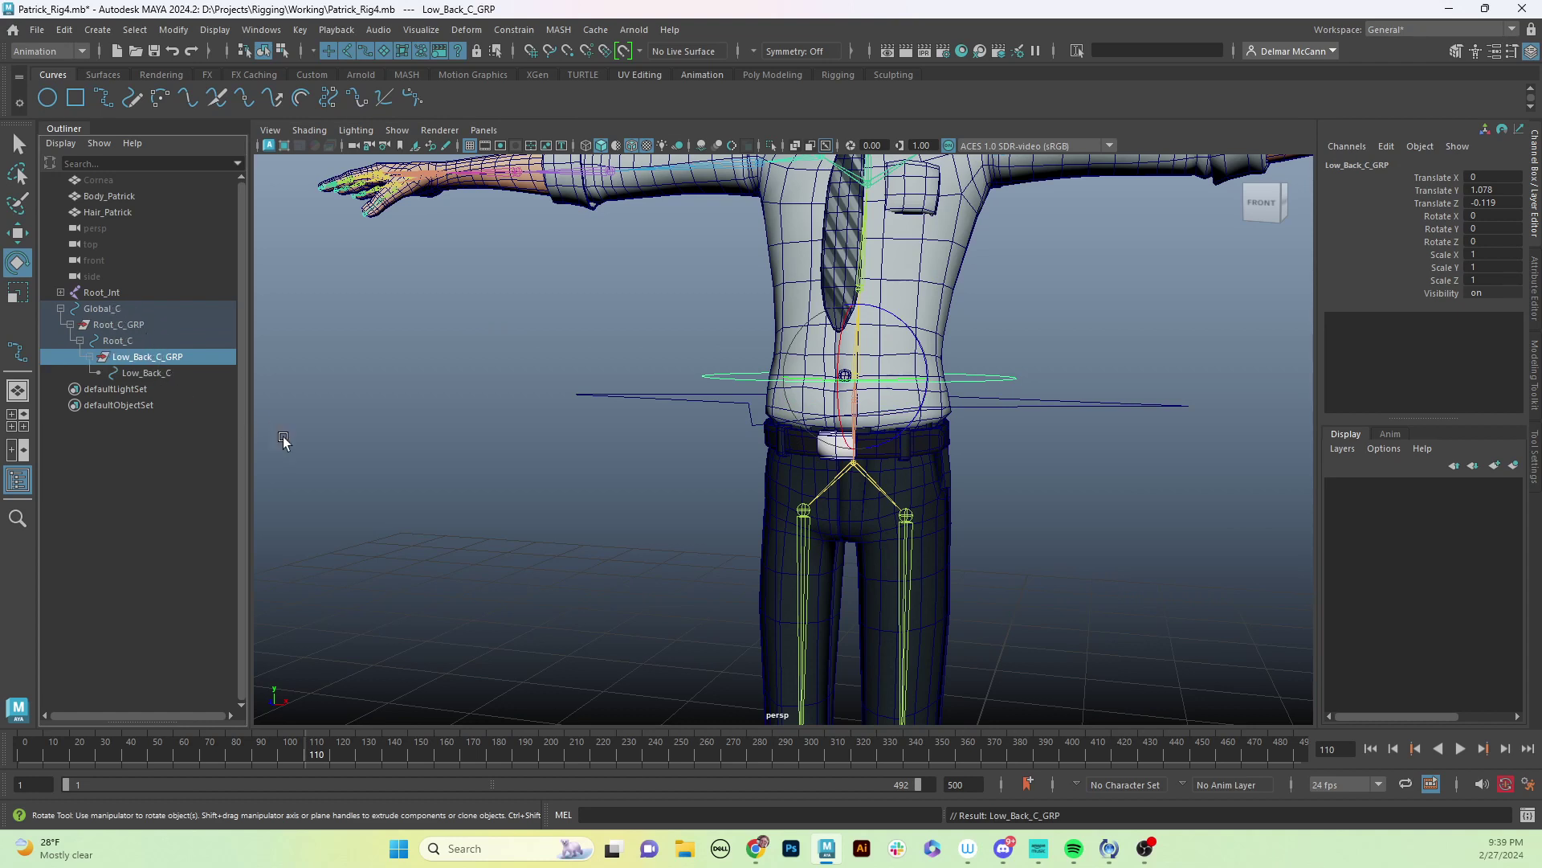
Test-rotate Root_C to check the rig, then undo the rotation and deselect.
left_click(1130, 406)
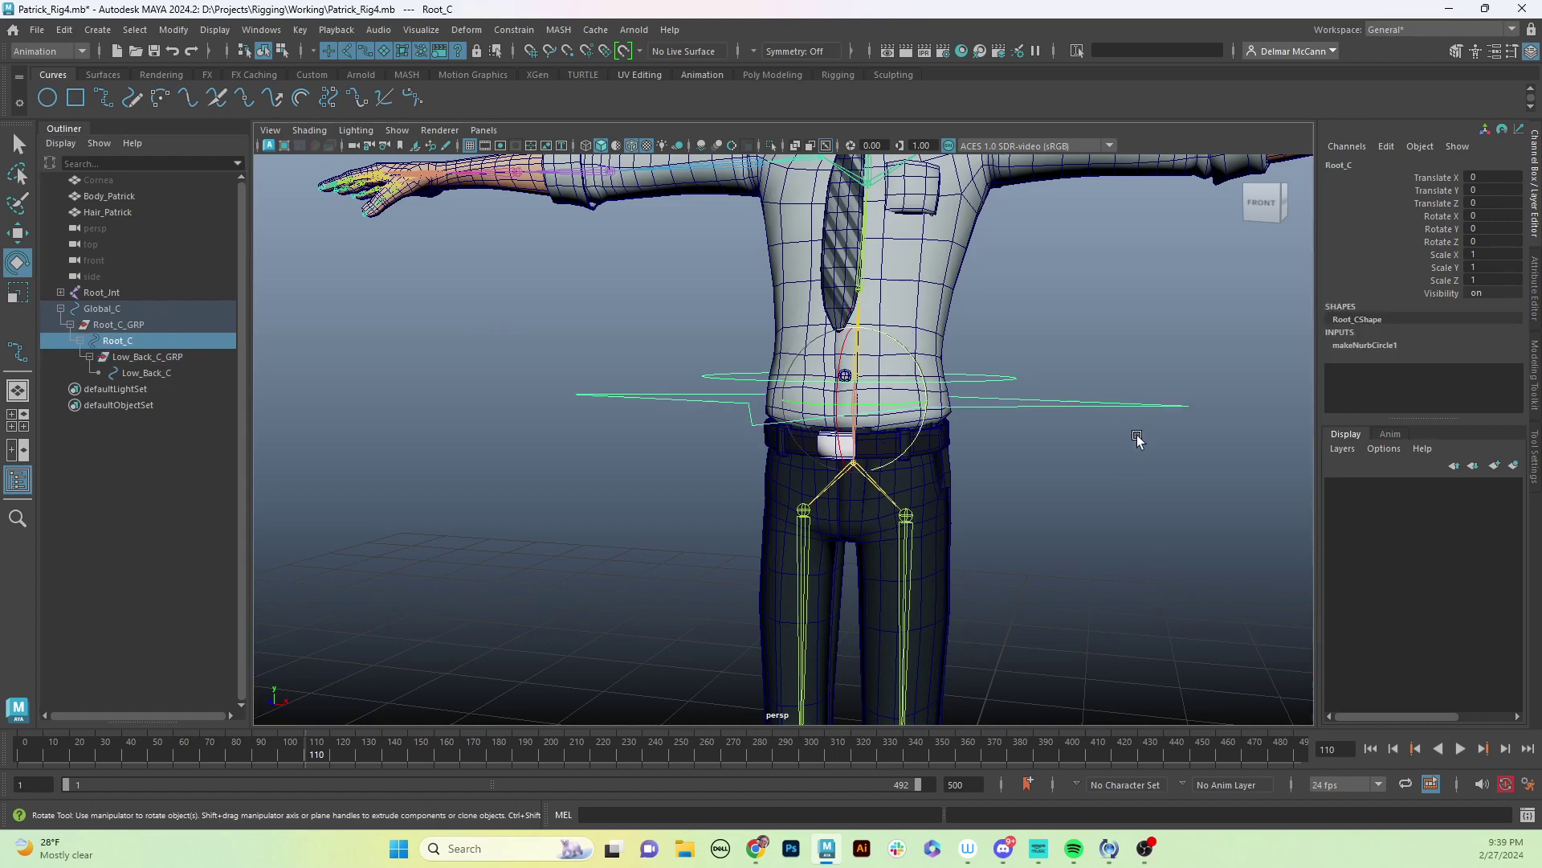
left_click_drag(997, 463, 1022, 472, "alt")
mouse_move(909, 348)
left_mouse_down()
mouse_move(852, 418)
mouse_move(905, 355)
left_mouse_up()
key("ctrl+z")
middle_click_drag(1009, 504, 1084, 424, "alt")
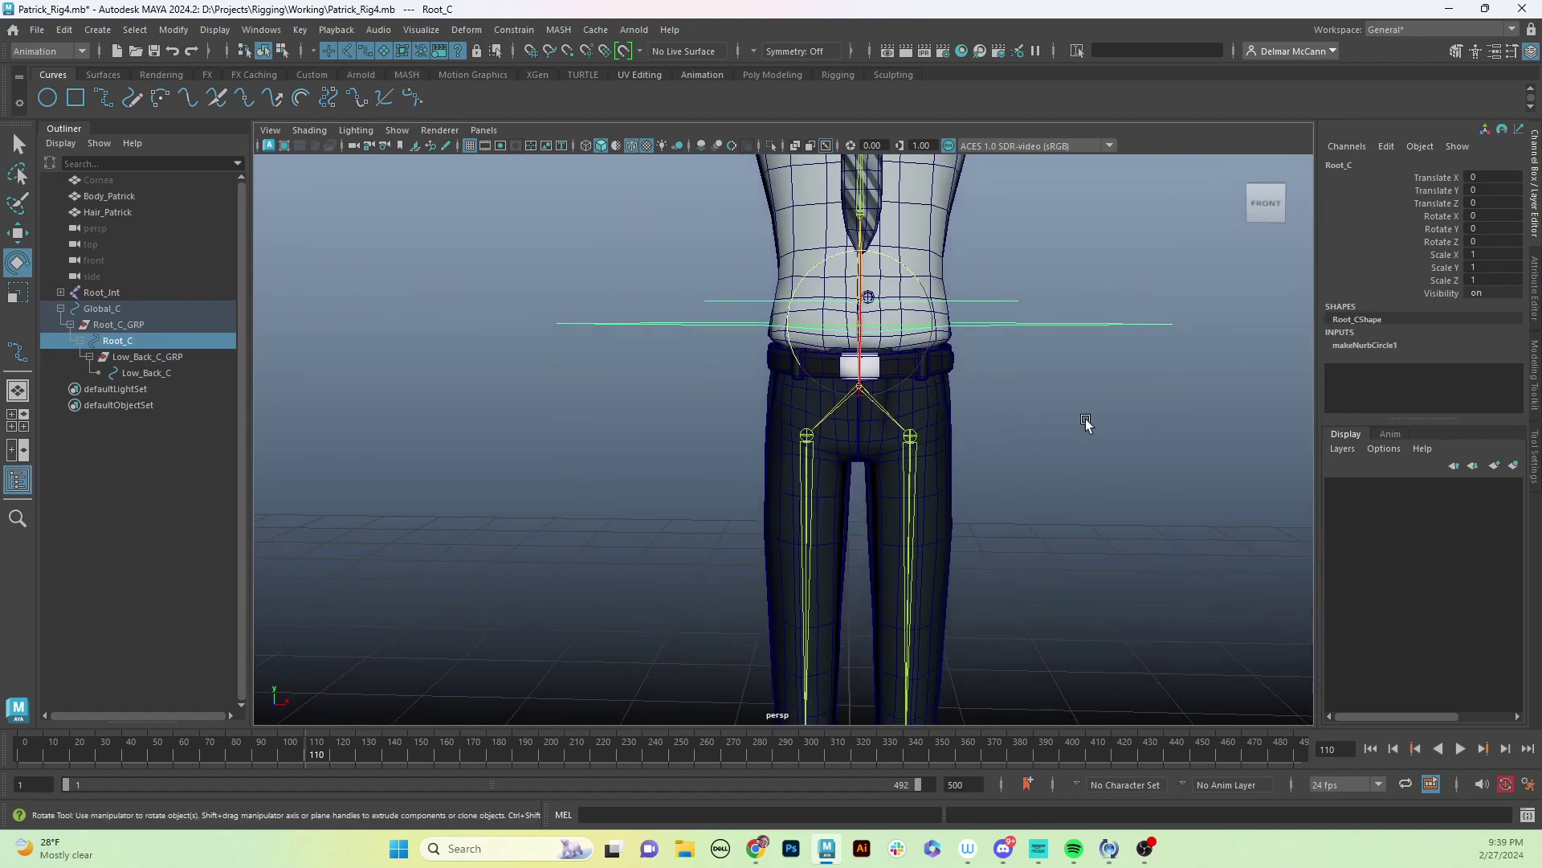
right_click_drag(1084, 423, 779, 486, "alt")
left_click_drag(675, 491, 654, 554, "alt")
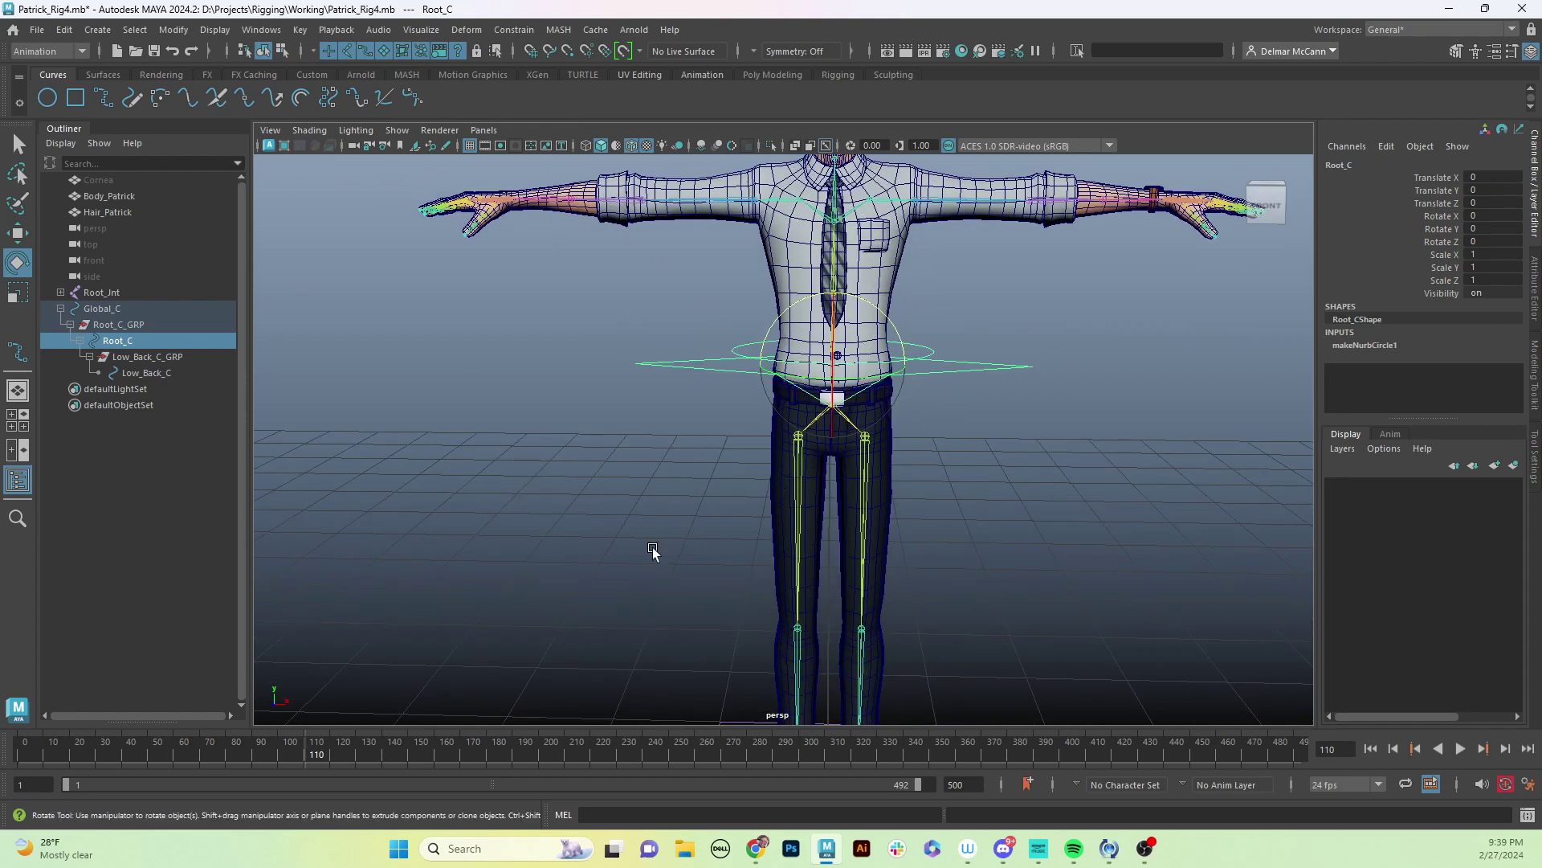
left_click(575, 410)
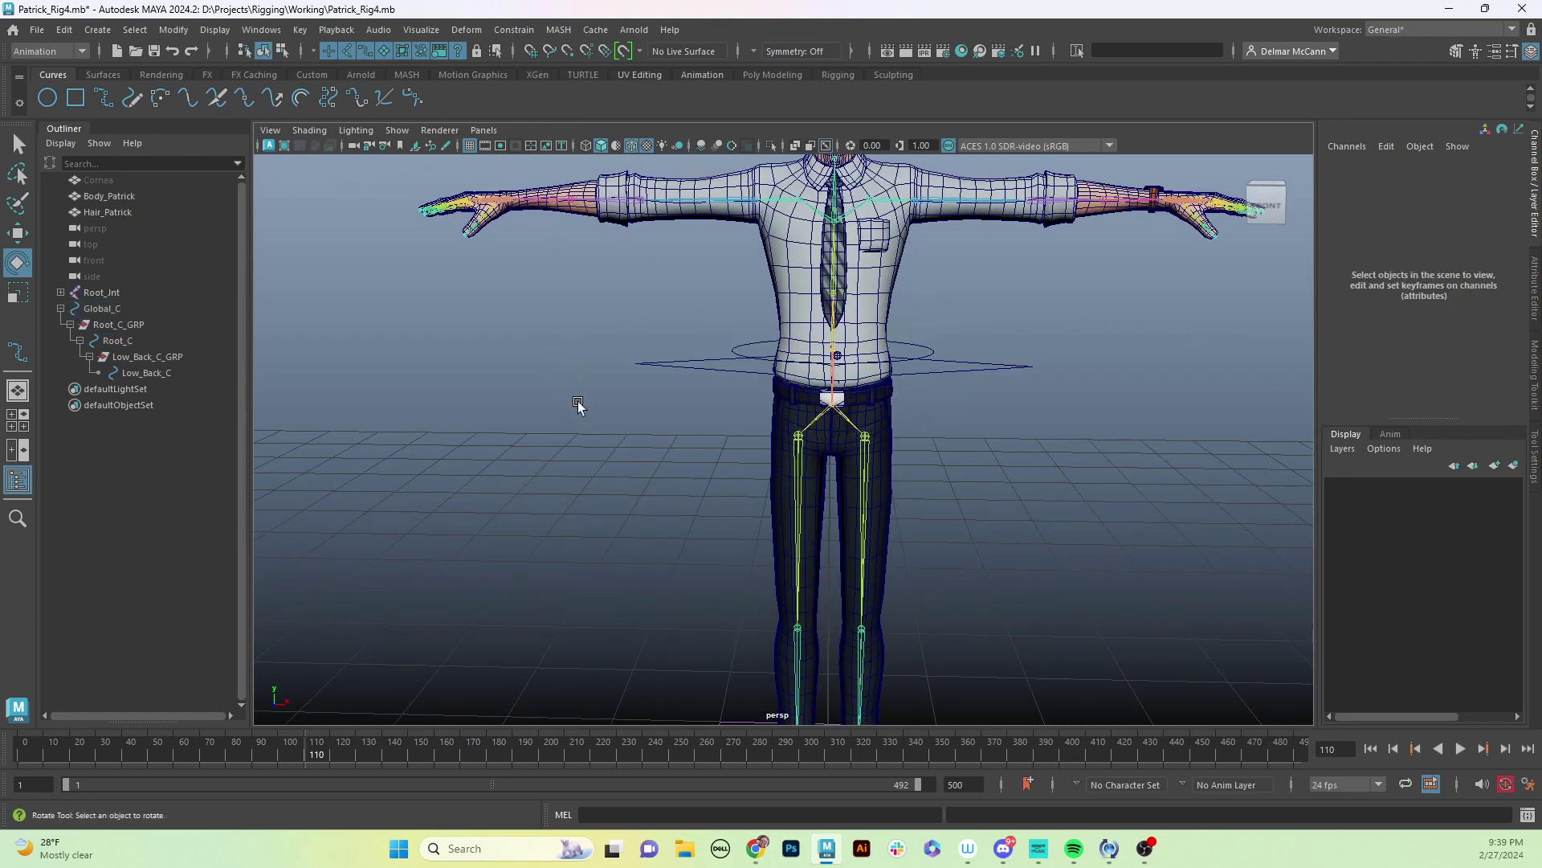
Create a new NURBS circle at the character's feet.
left_click(46, 98)
middle_click_drag(773, 649, 731, 466, "alt")
left_click_drag(731, 466, 693, 528, "alt")
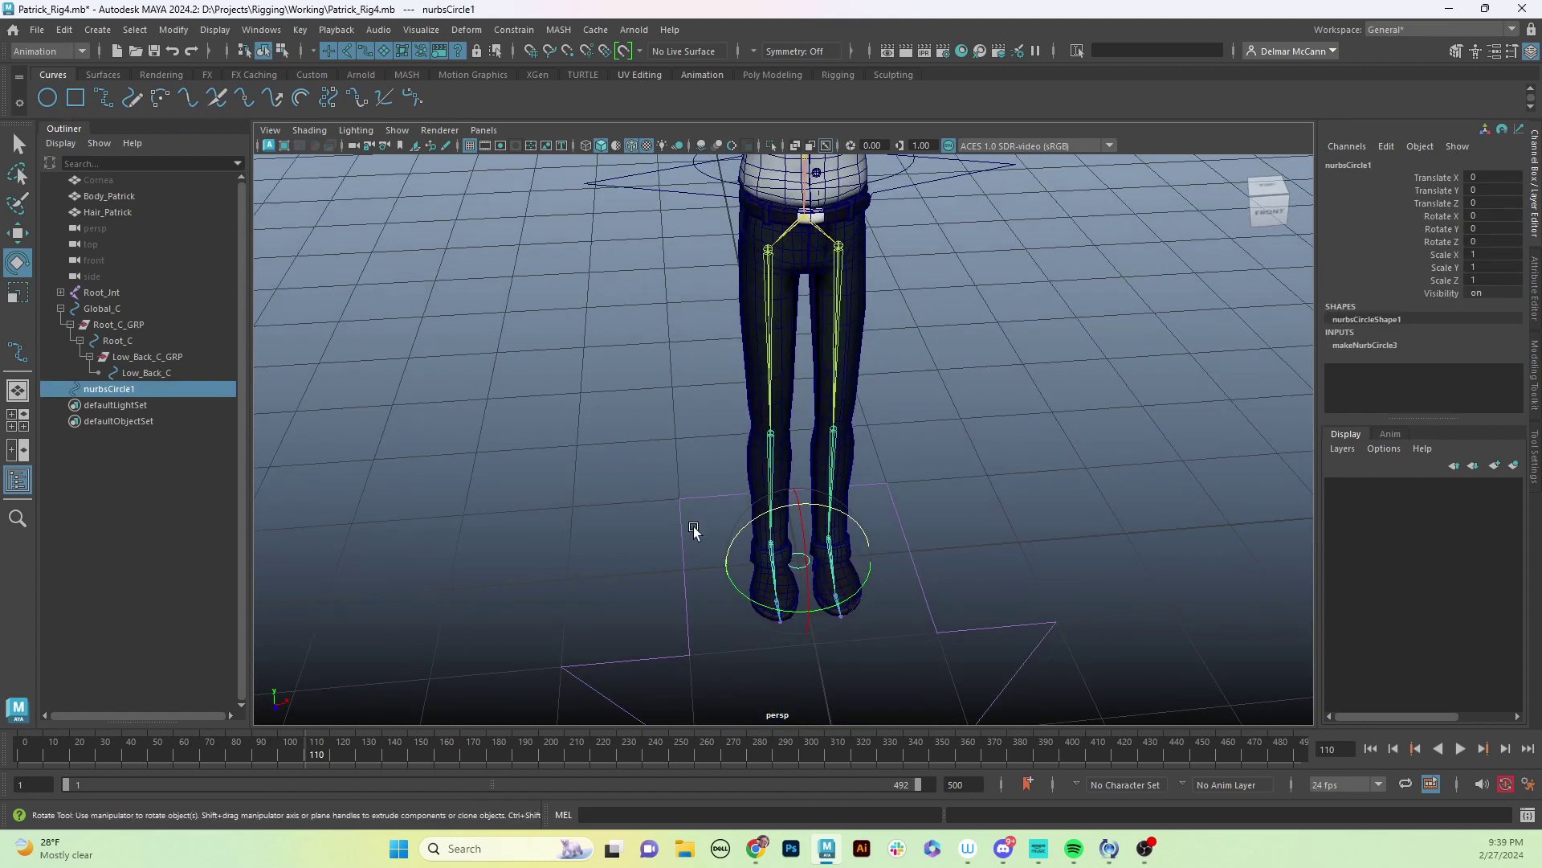
right_click_drag(692, 528, 891, 512, "alt")
left_click_drag(892, 512, 870, 523, "alt")
middle_click_drag(869, 524, 897, 512, "alt")
Scale up the circle's CVs to enlarge it and squash it slightly front to back.
key("F8")
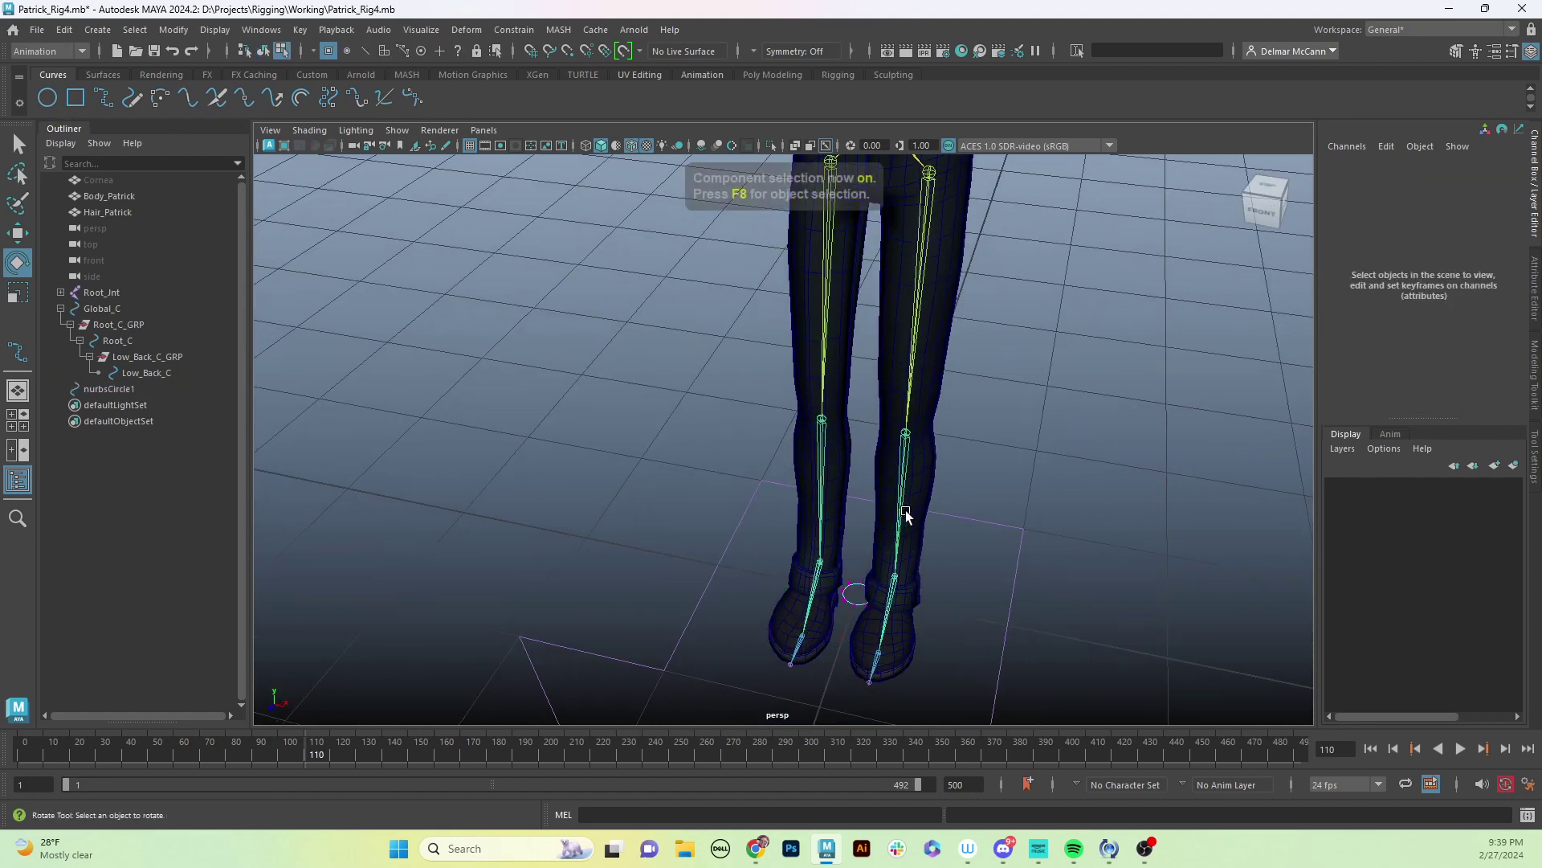
left_click_drag(756, 503, 1001, 676)
left_click_drag(876, 653, 888, 651, "alt")
key("r")
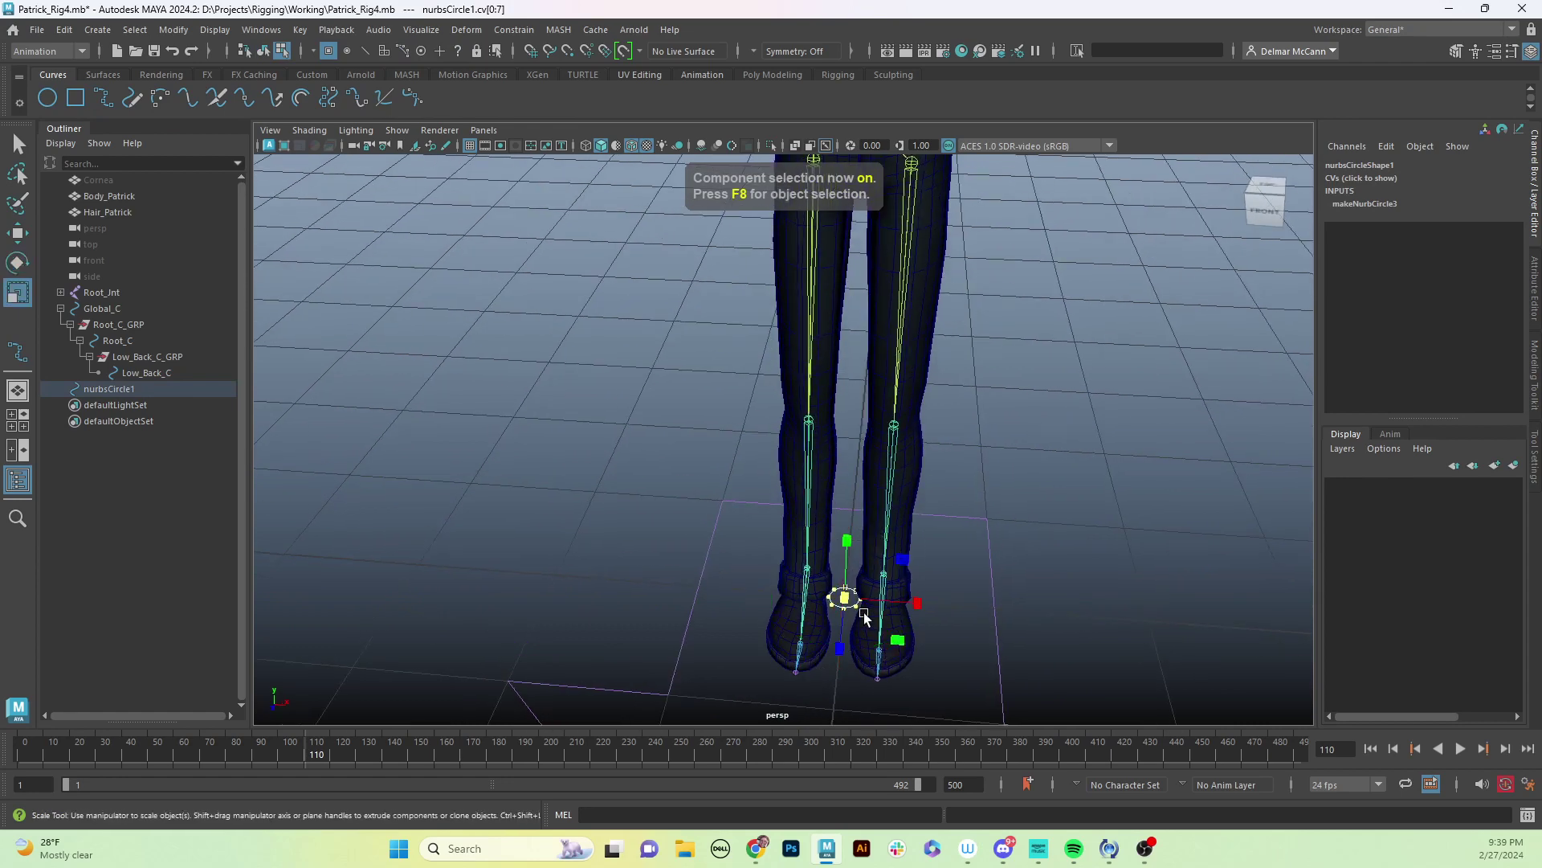
left_click_drag(844, 598, 1010, 565)
left_click_drag(842, 644, 935, 629, "alt")
left_click_drag(802, 629, 834, 613)
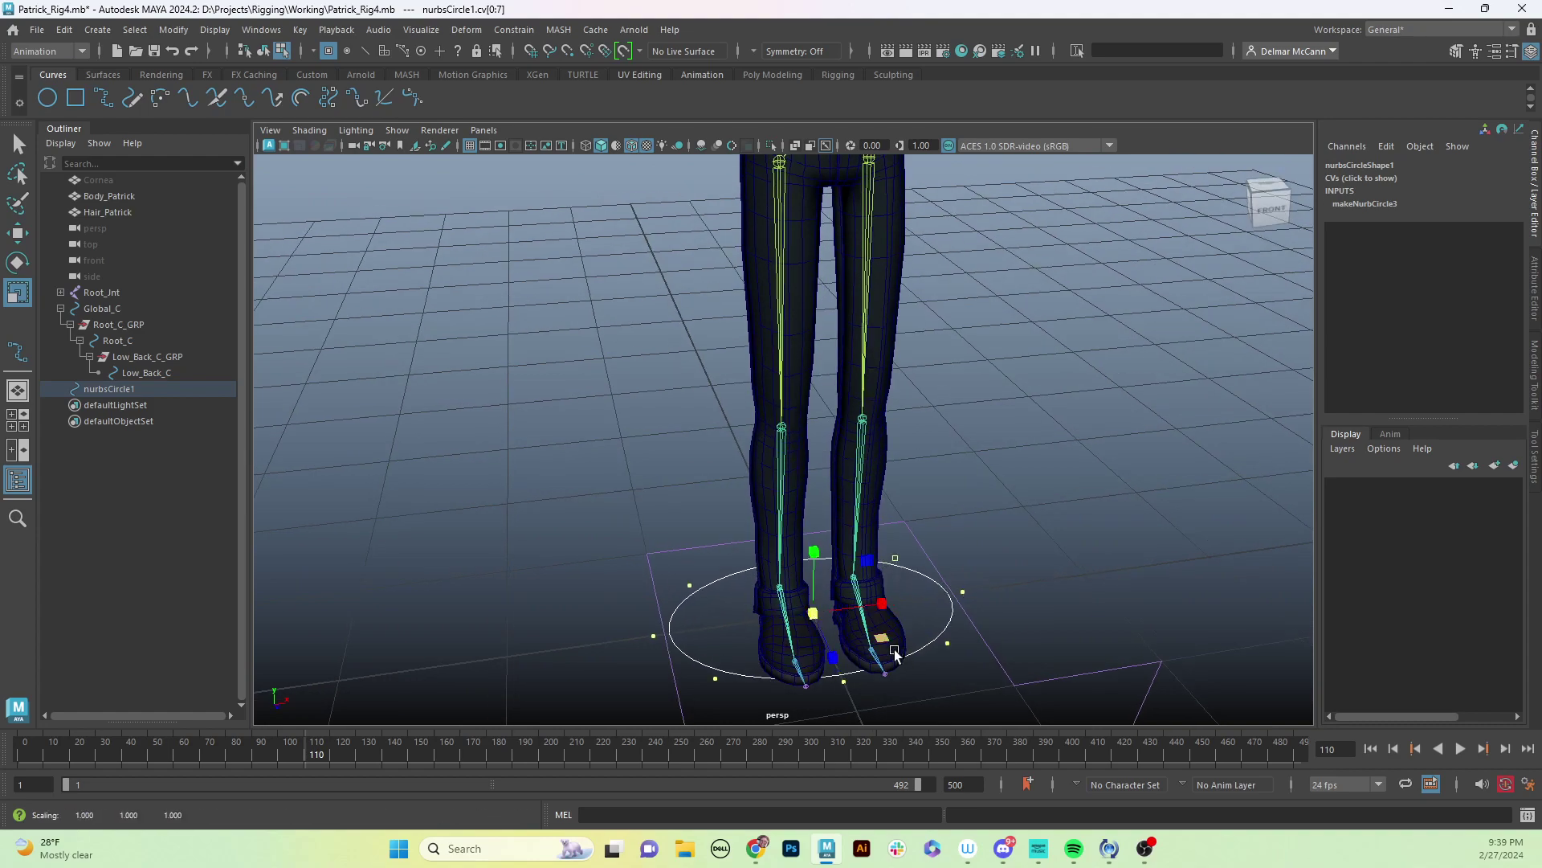
middle_click_drag(835, 615, 871, 569, "alt")
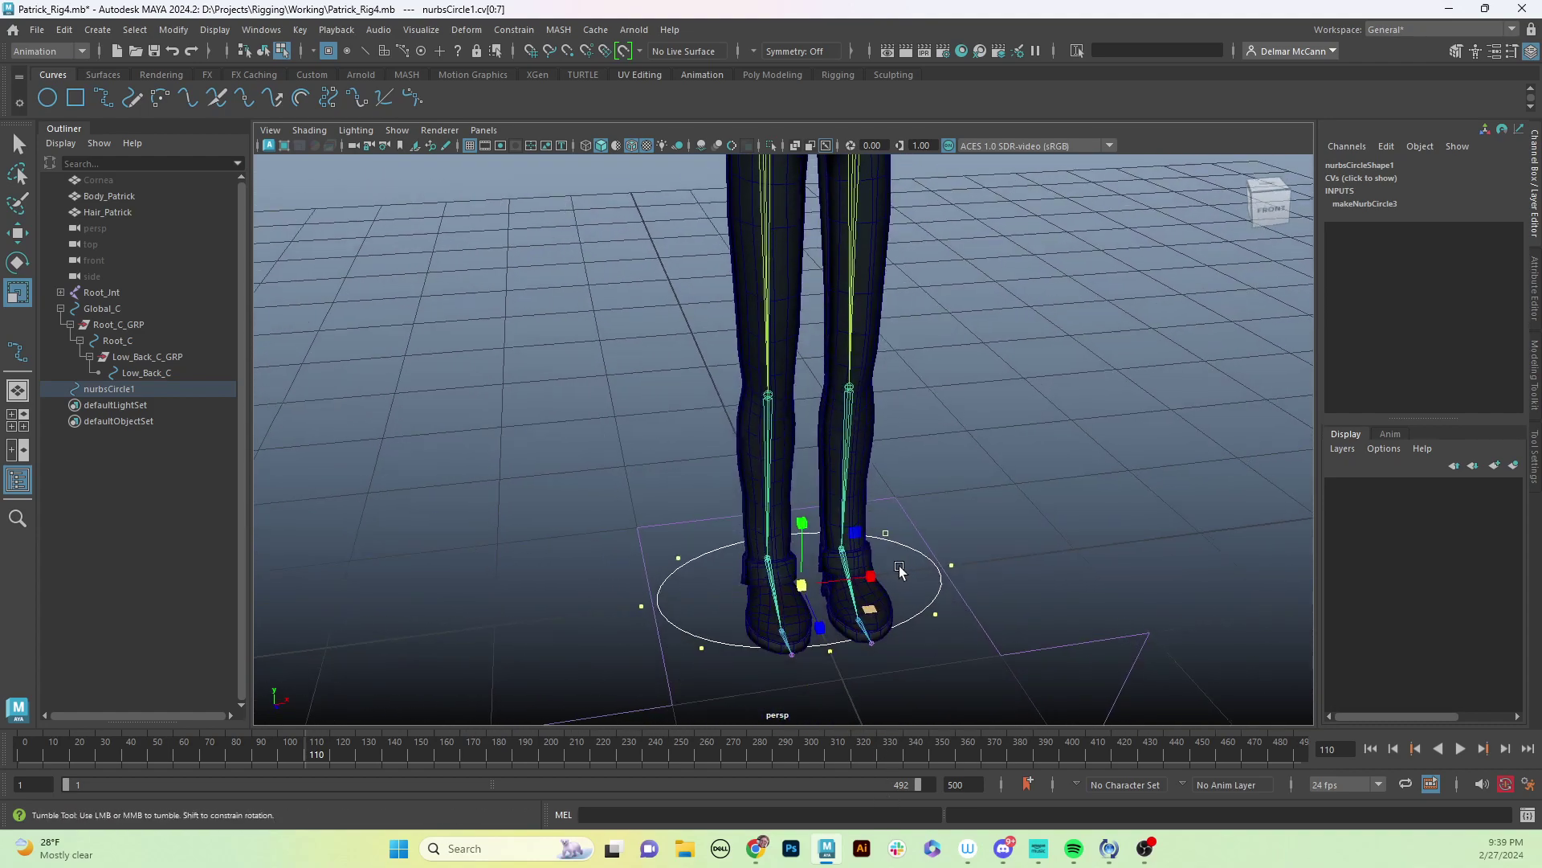
left_click_drag(901, 572, 864, 563, "alt")
middle_click_drag(864, 562, 873, 560, "alt")
Rename the new circle to Mid_Back_C.
key("F8")
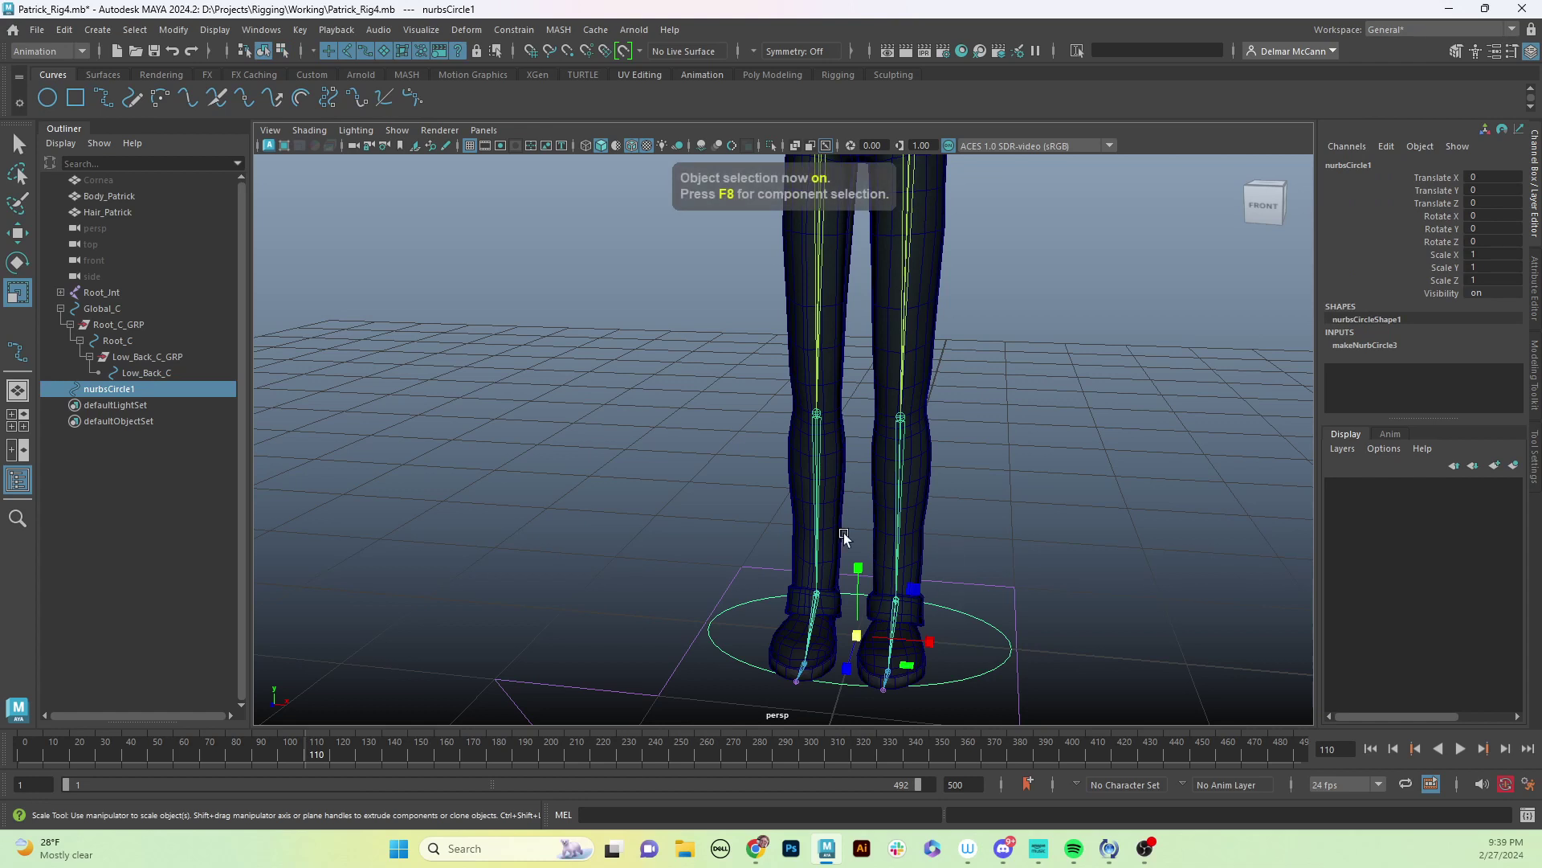
double_click(147, 390)
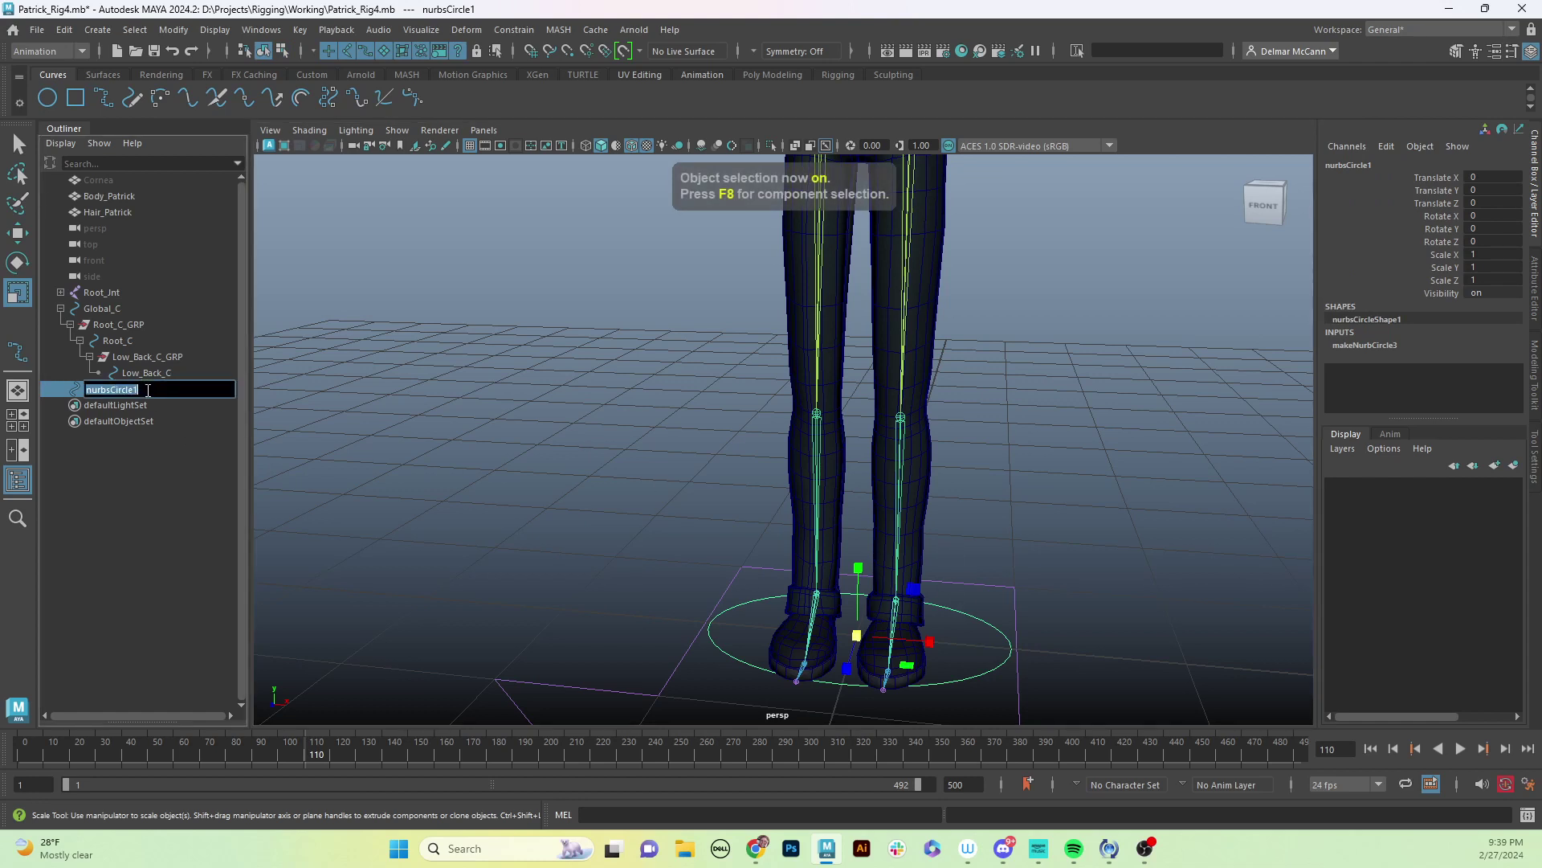
type("Mid_Back_C")
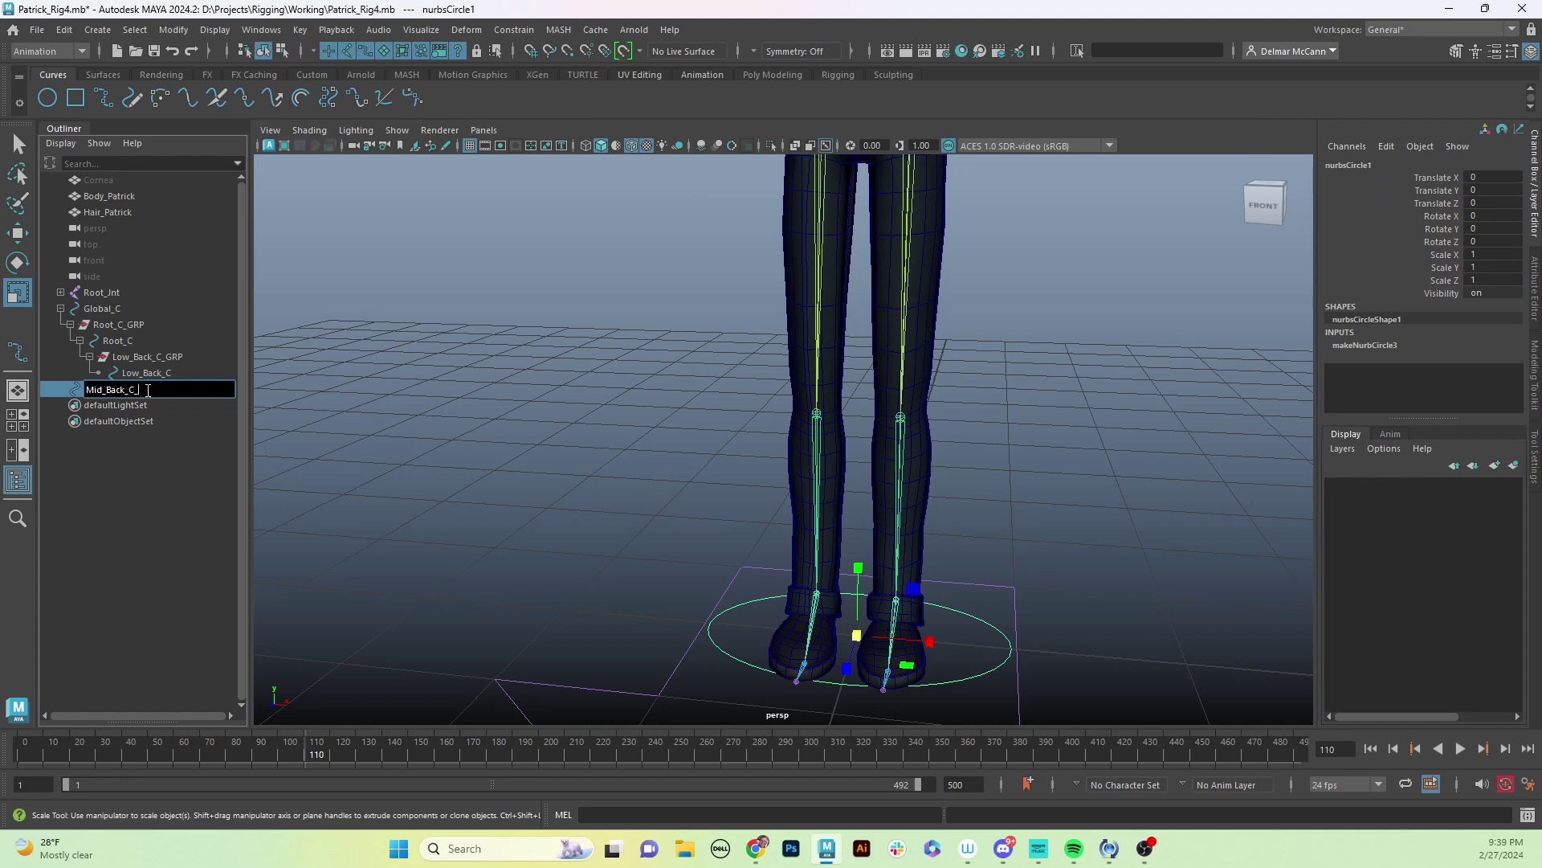
key("Return")
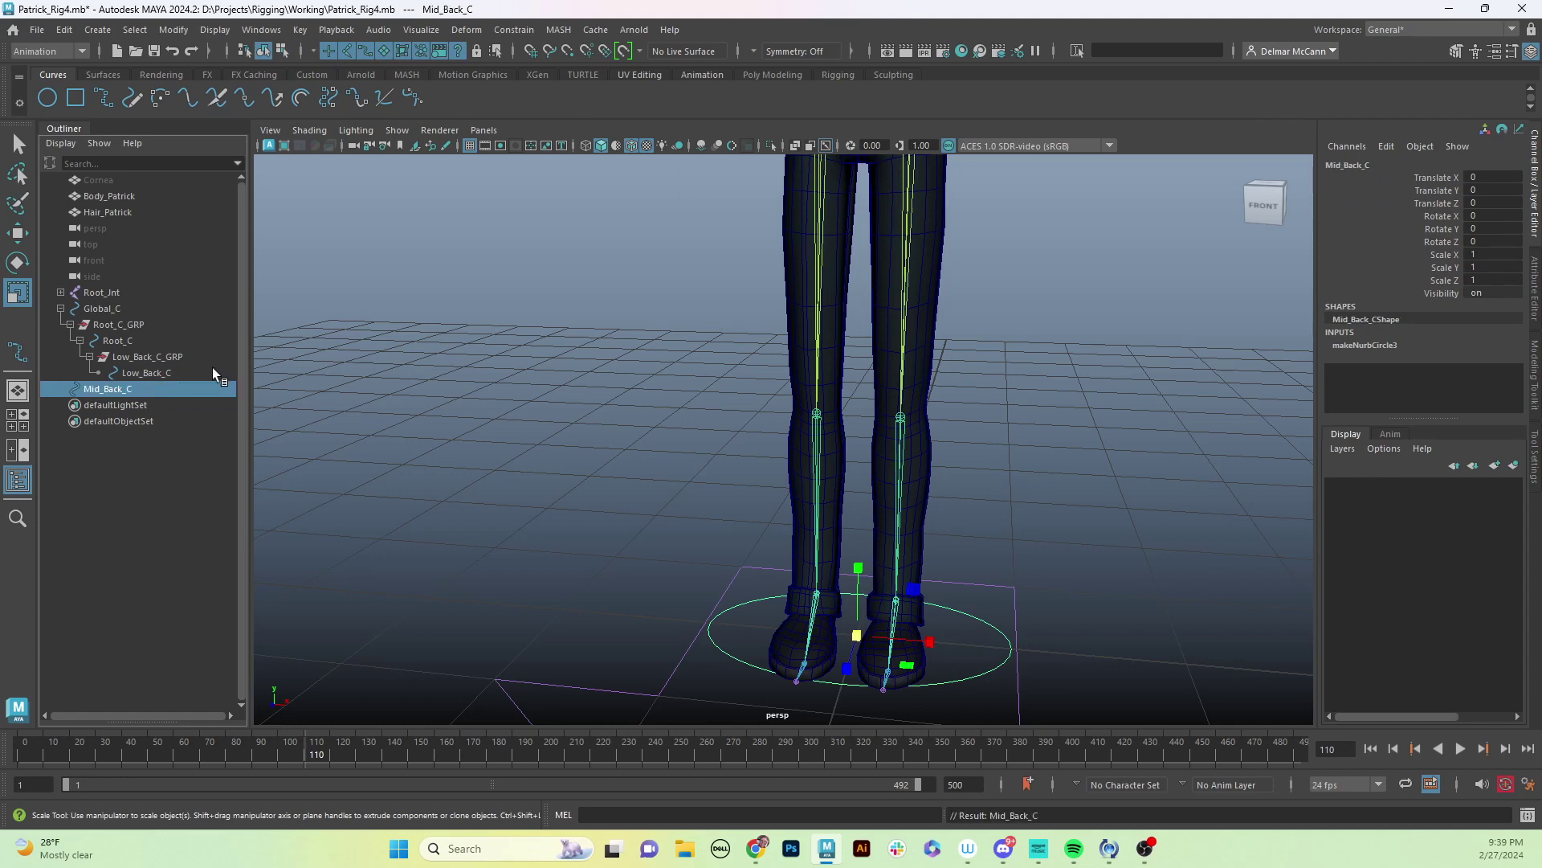
Group Mid_Back_C and name the group Mid_Back_C_GRP.
left_click(1159, 594)
left_click(952, 677)
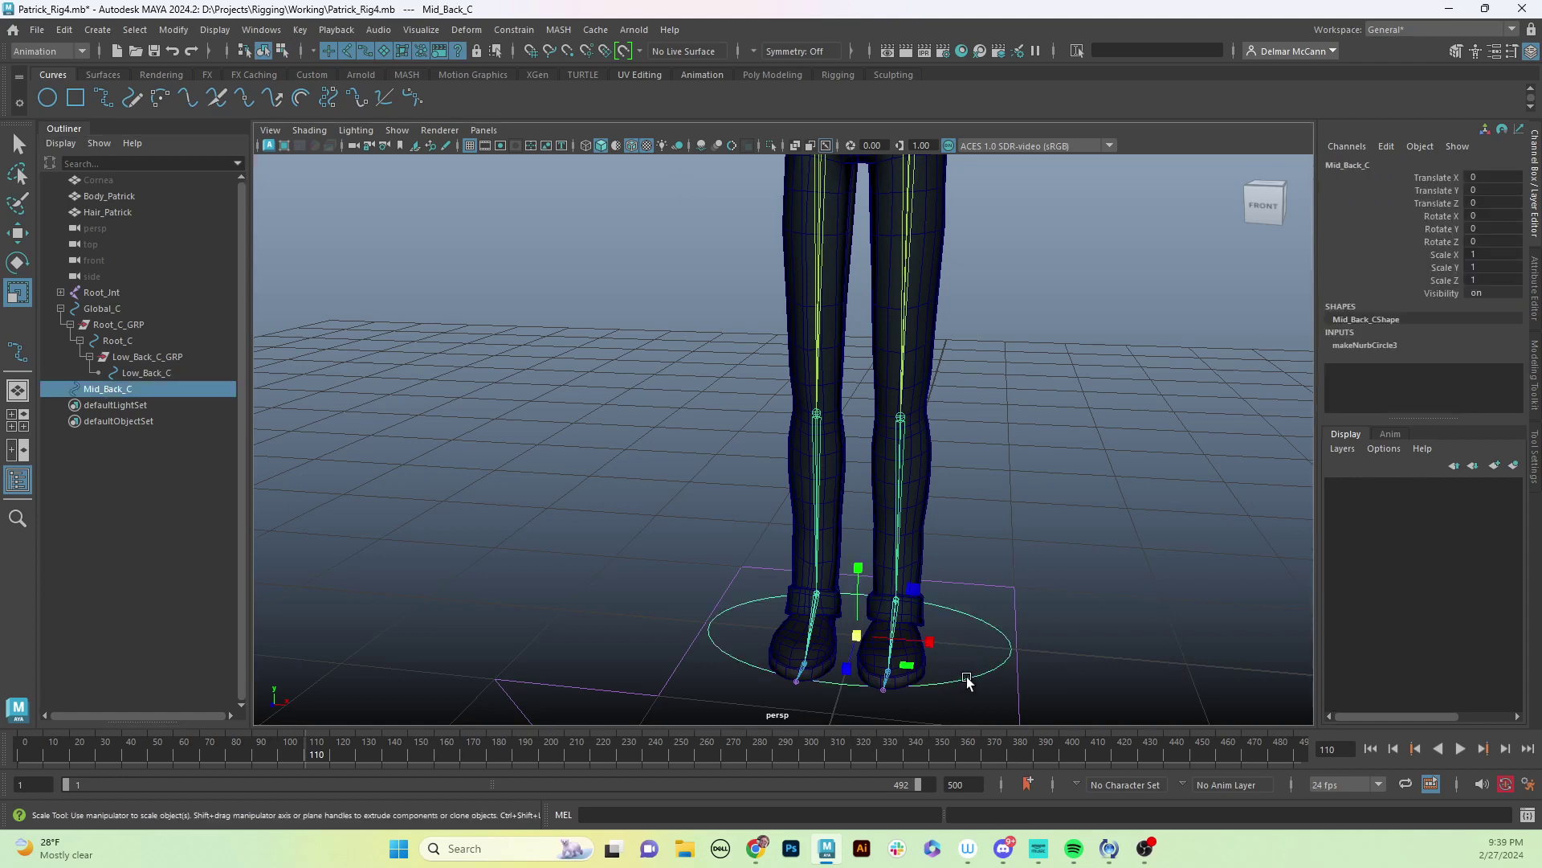
middle_click_drag(968, 681, 988, 674, "alt")
key("ctrl+g")
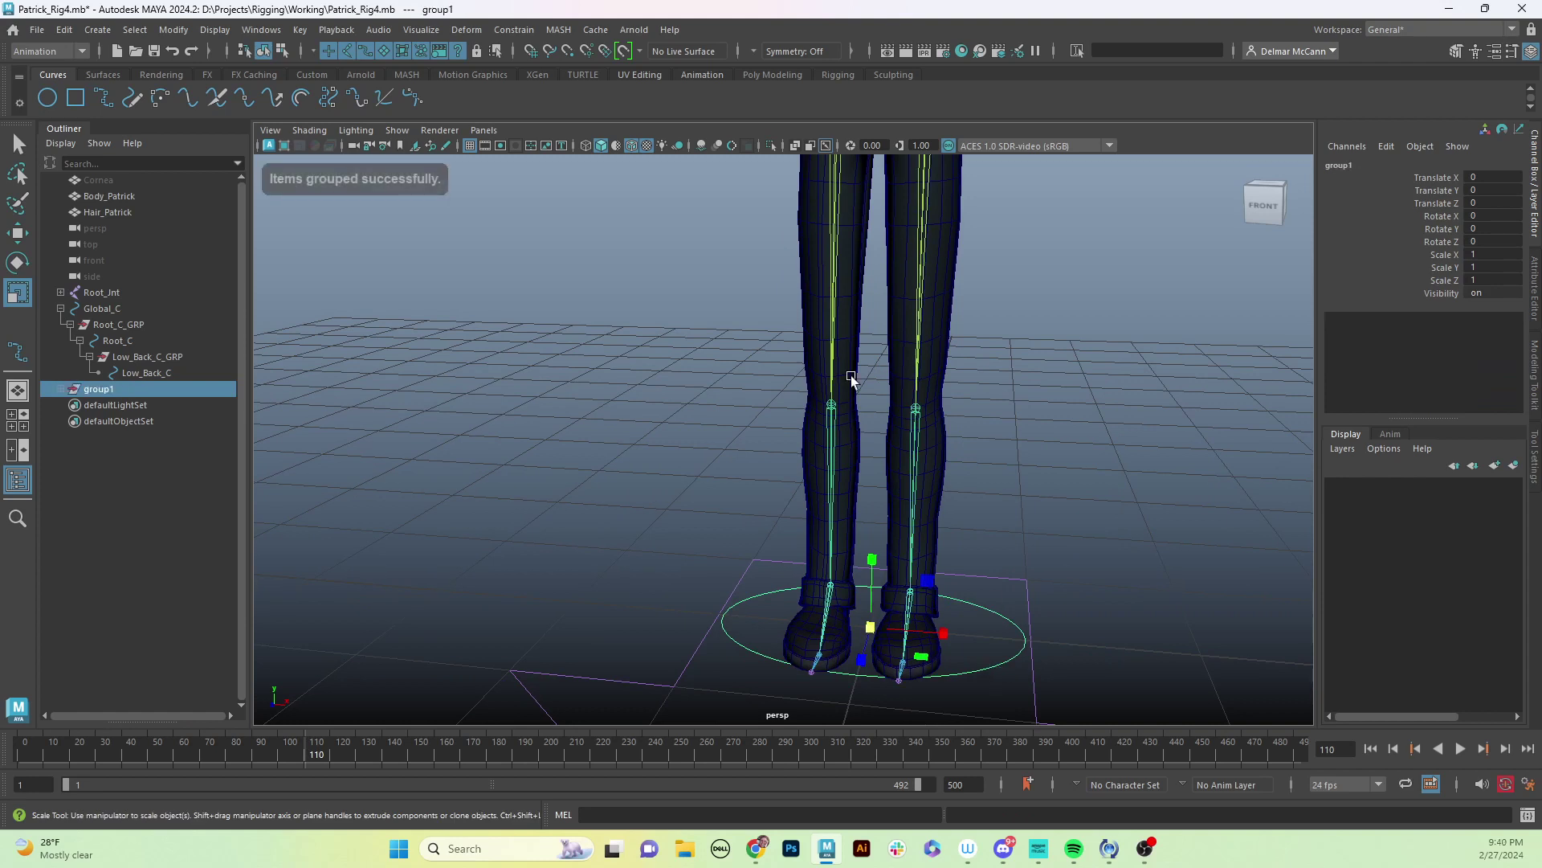
double_click(114, 392)
type("Mid_Back_C_GRP")
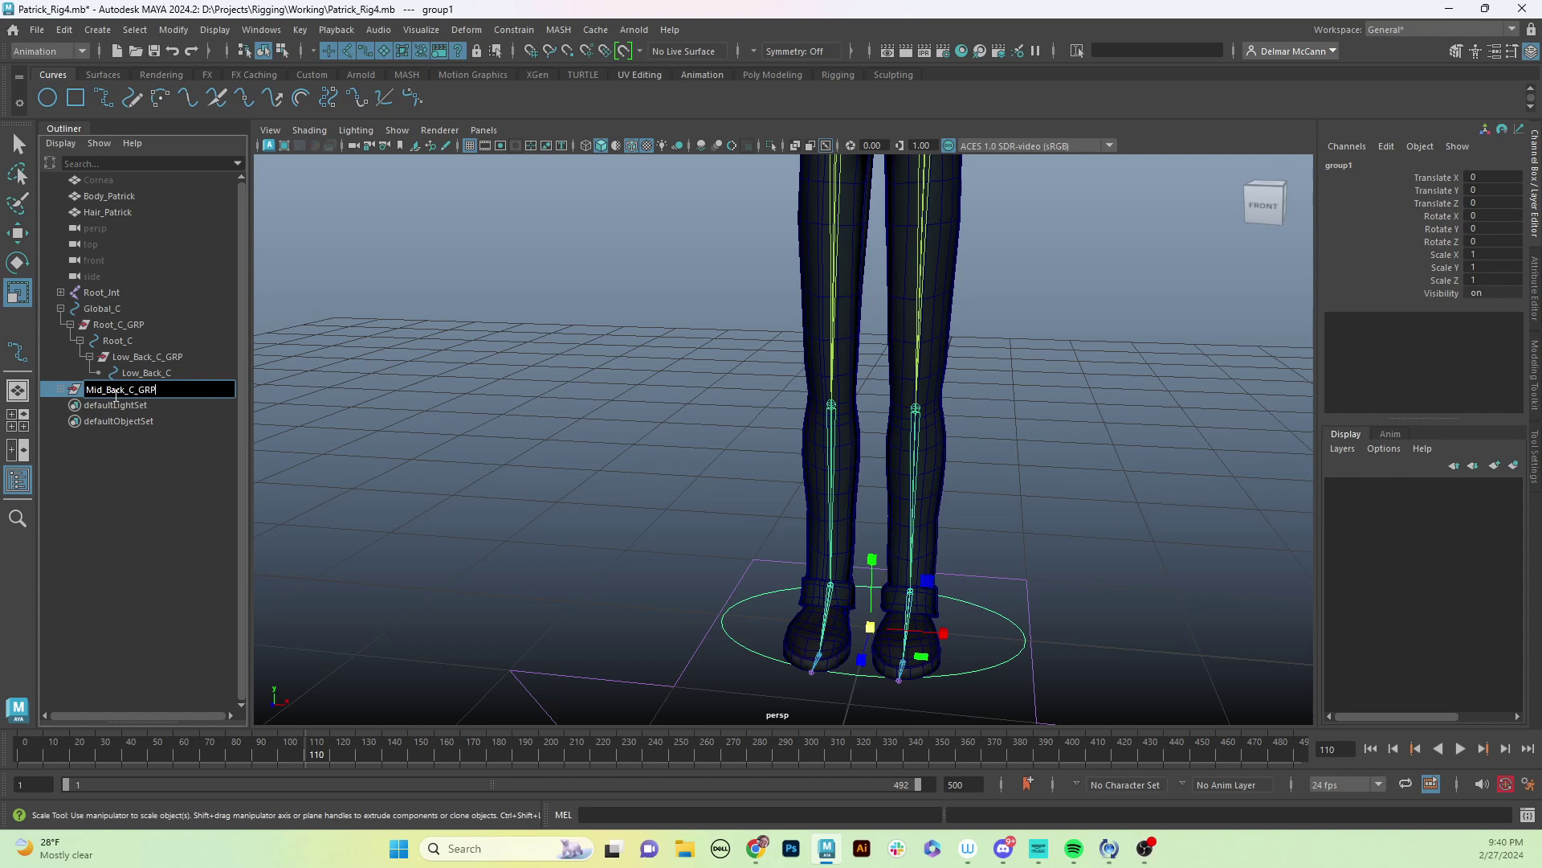
key("Return")
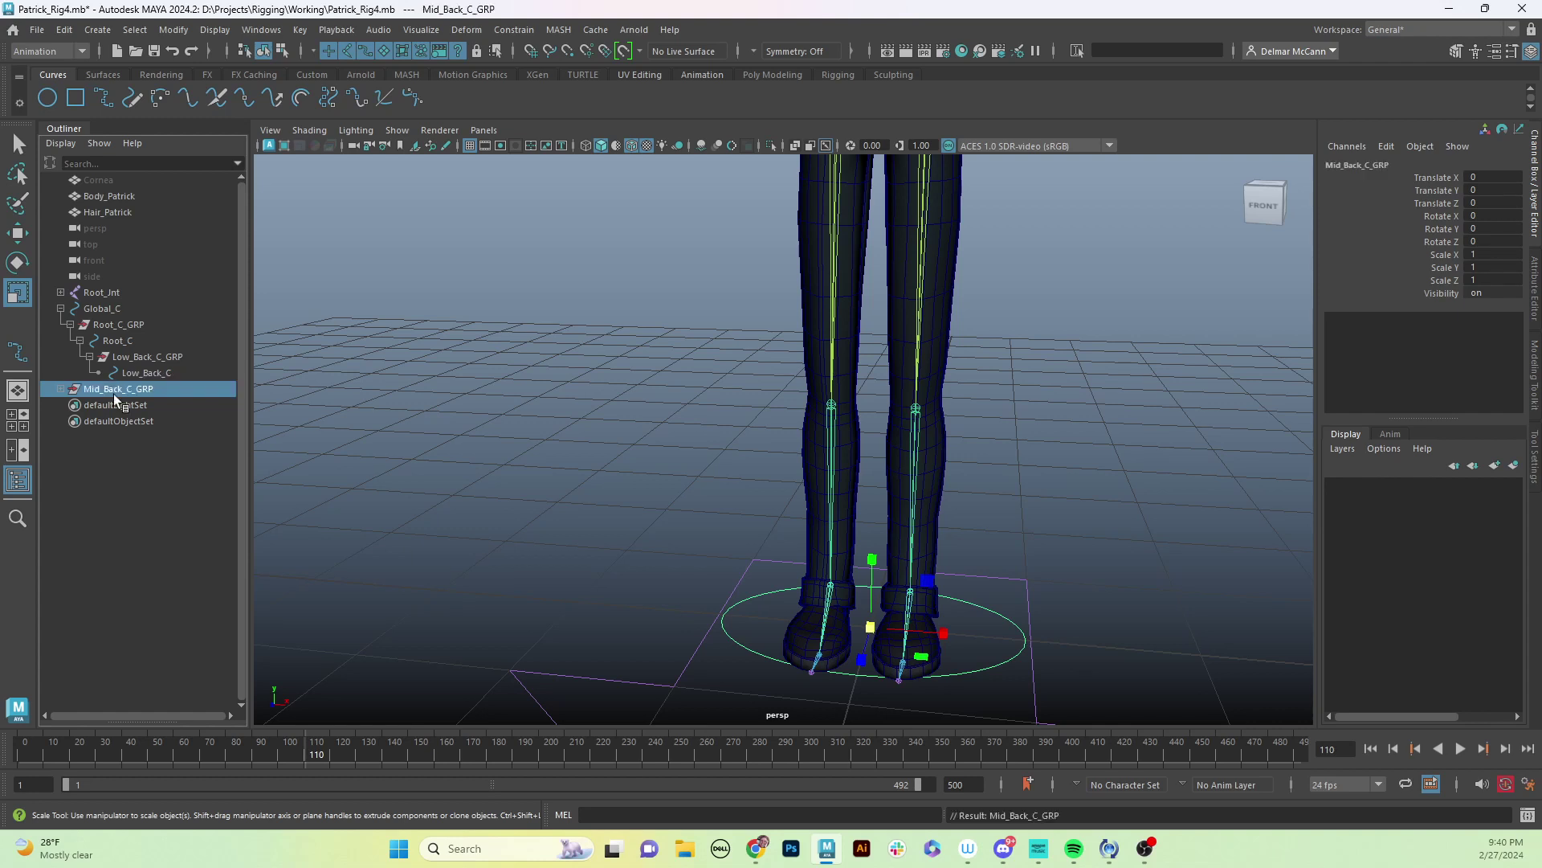
Snap Mid_Back_C_GRP up from the feet toward the back joint.
left_click(60, 388)
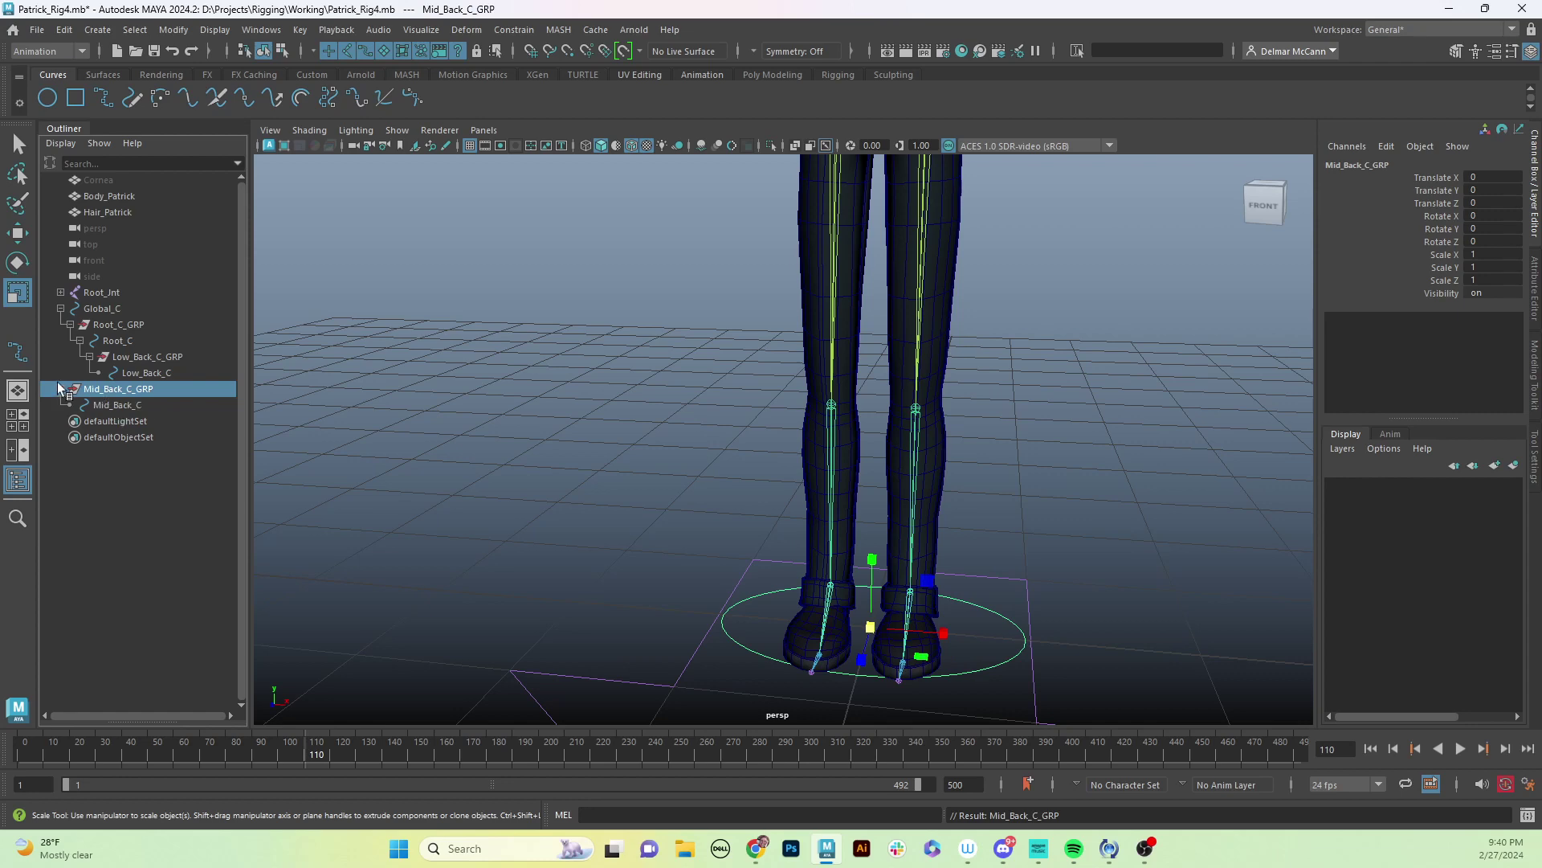
left_click(142, 406)
left_click(118, 389)
left_click_drag(647, 498, 905, 475, "alt")
right_click_drag(905, 474, 880, 514, "alt")
left_click_drag(879, 514, 828, 532, "alt")
key("w")
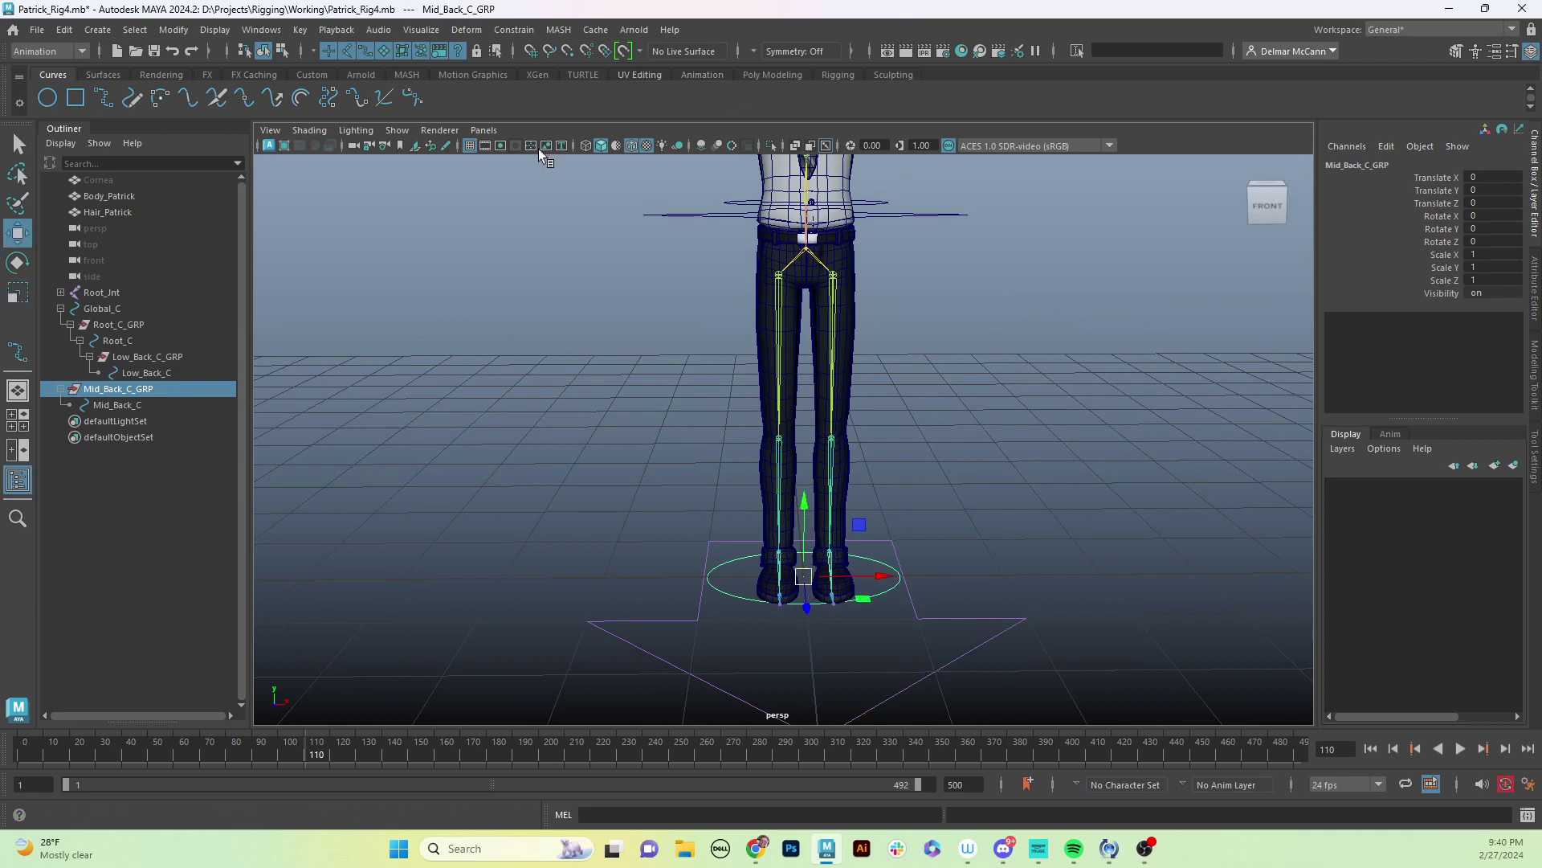
key("v")
key("v")
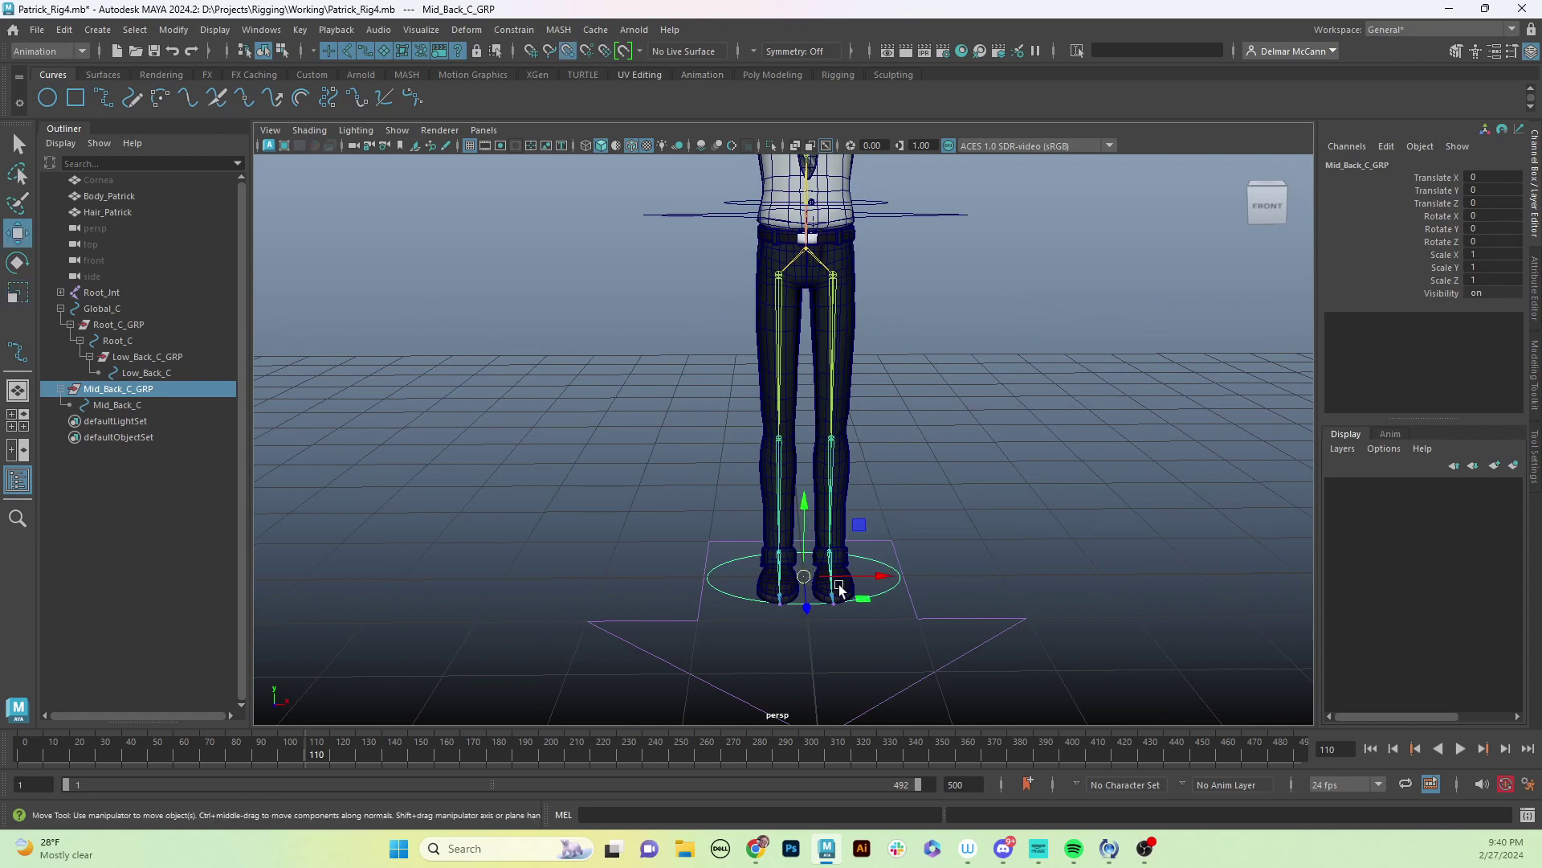
left_click_drag(811, 577, 811, 257)
Re-snap Mid_Back_C_GRP onto the mid-back spine joint, at Y 40.691 and Z 0.136.
middle_click_drag(811, 257, 829, 482, "alt")
right_click_drag(829, 482, 1261, 410, "alt")
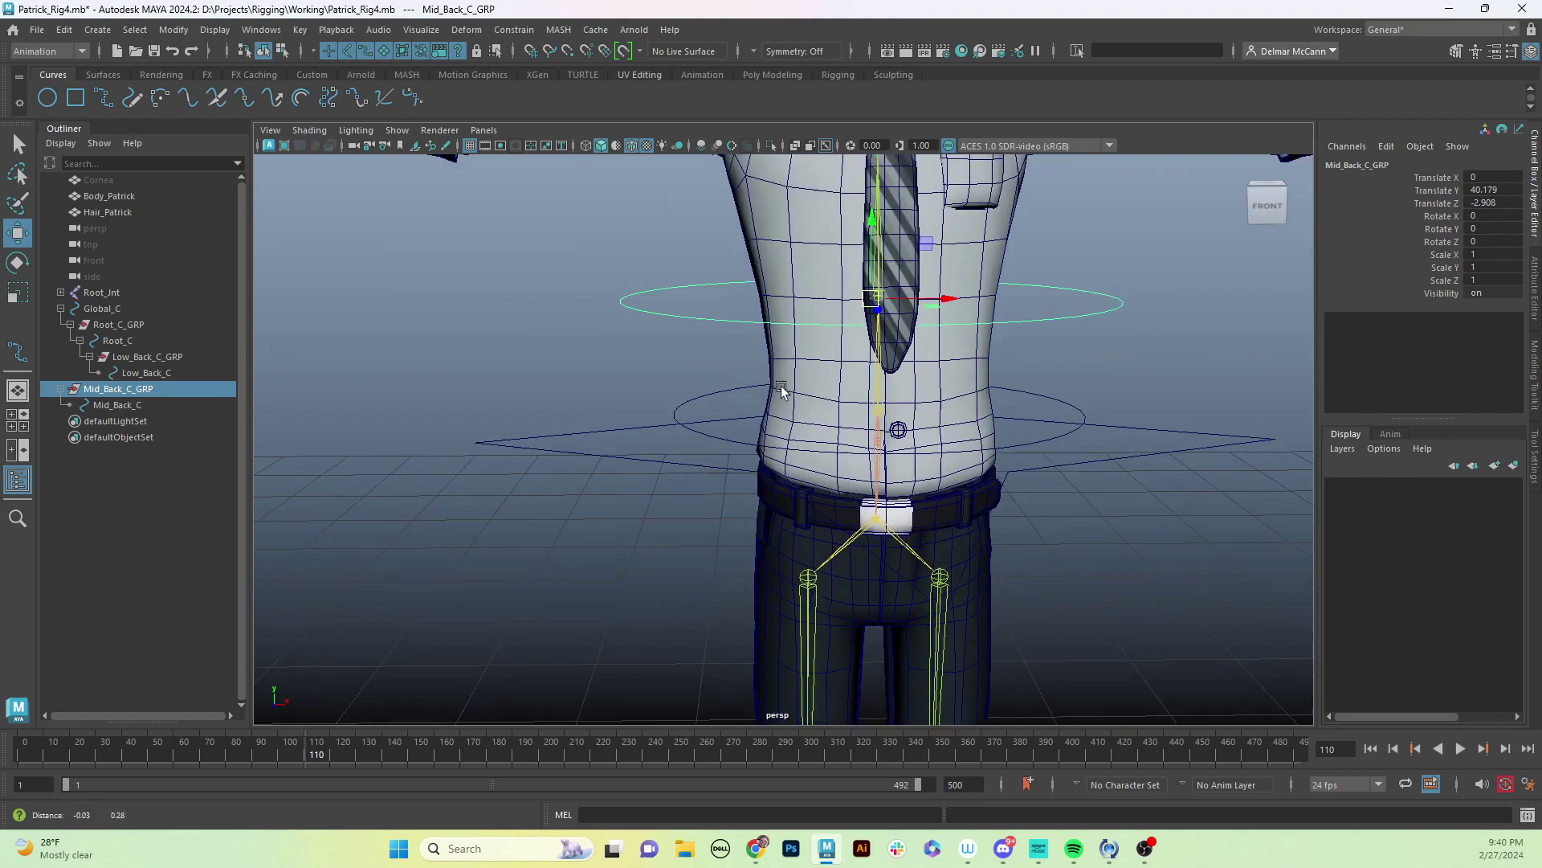
middle_click_drag(781, 390, 749, 512, "alt")
right_click_drag(748, 512, 860, 474, "alt")
left_click_drag(860, 474, 795, 458, "alt")
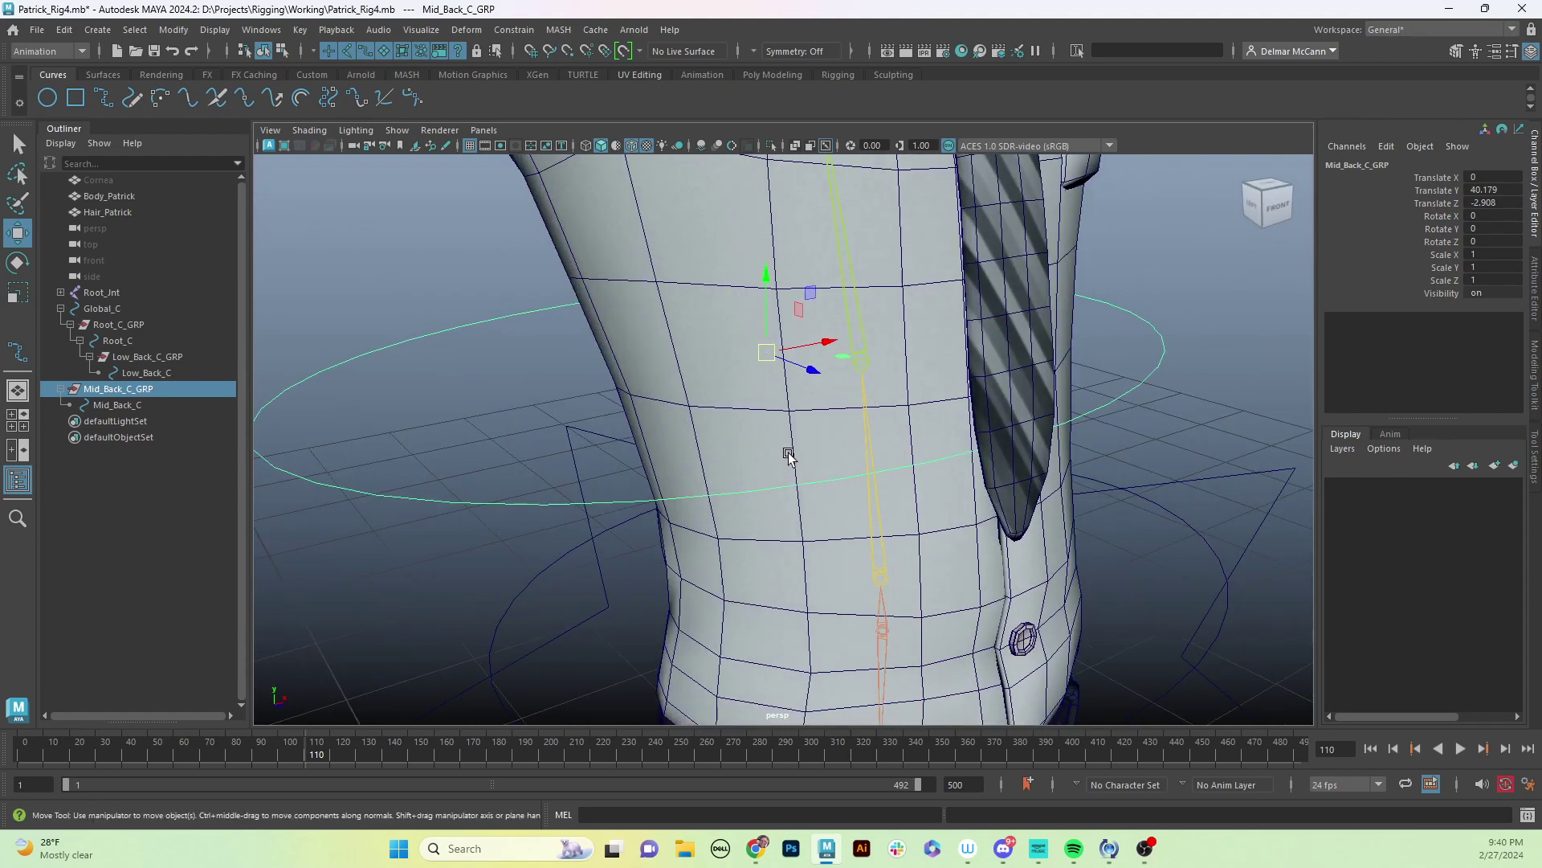
key("v")
left_click_drag(765, 354, 857, 363)
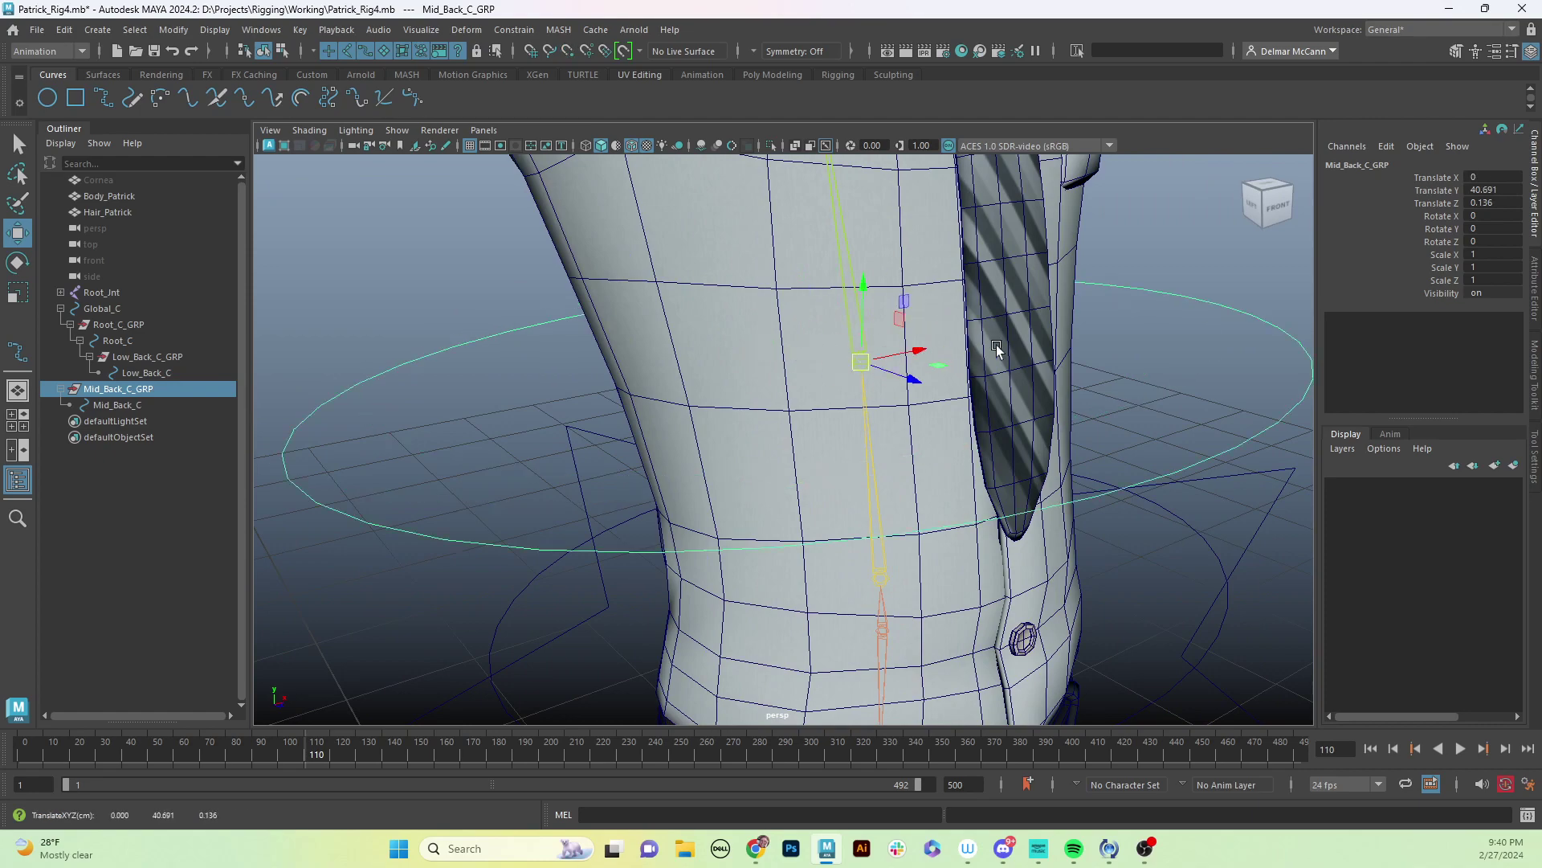
left_click_drag(1060, 342, 989, 328, "alt")
right_click_drag(1066, 323, 1001, 361, "alt")
left_click_drag(1003, 367, 1050, 389, "alt")
Try narrowing the Mid_Back_C circle's CVs front to back, then undo the change.
left_click(1136, 429)
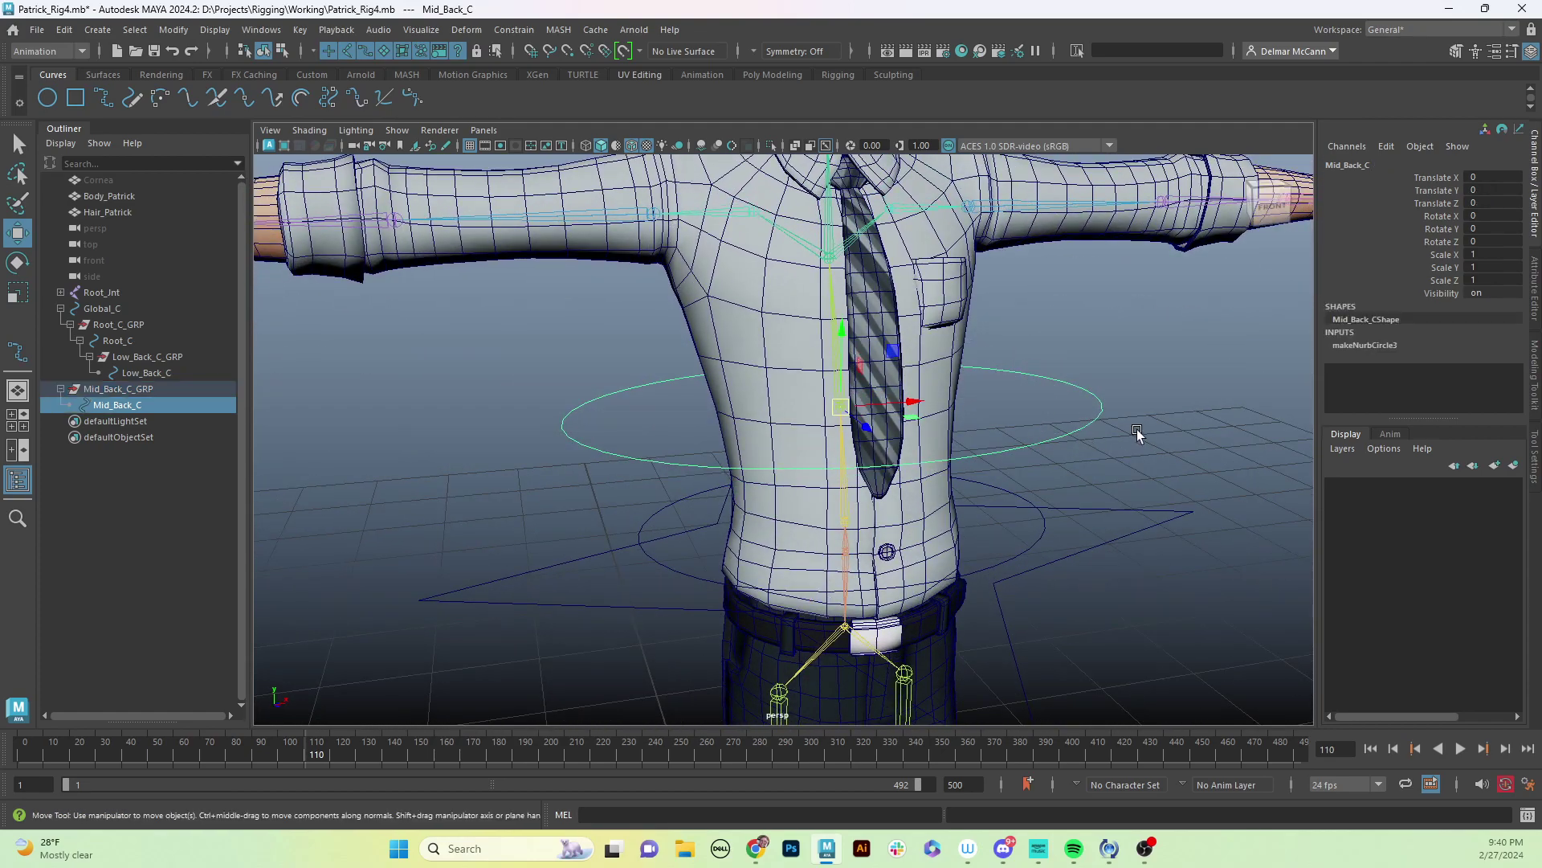
right_click_drag(951, 421, 737, 423, "alt")
left_click_drag(736, 423, 719, 404, "alt")
left_click_drag(626, 338, 907, 505)
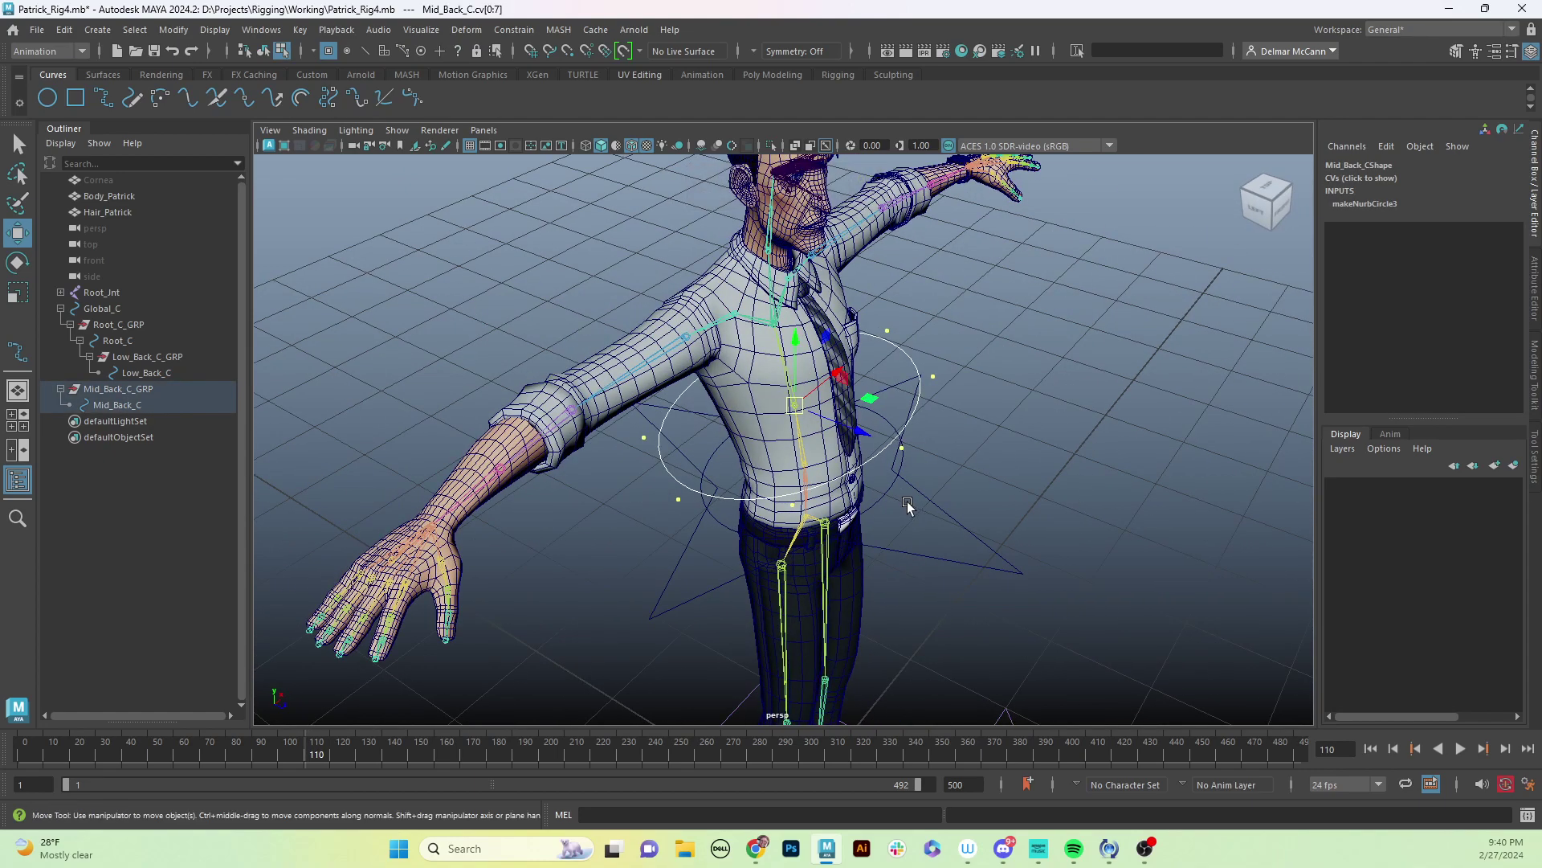
key("r")
left_click_drag(856, 432, 747, 412)
key("ctrl+z")
Select the Mid_Back_C circle together with the mid-back joint.
key("F8")
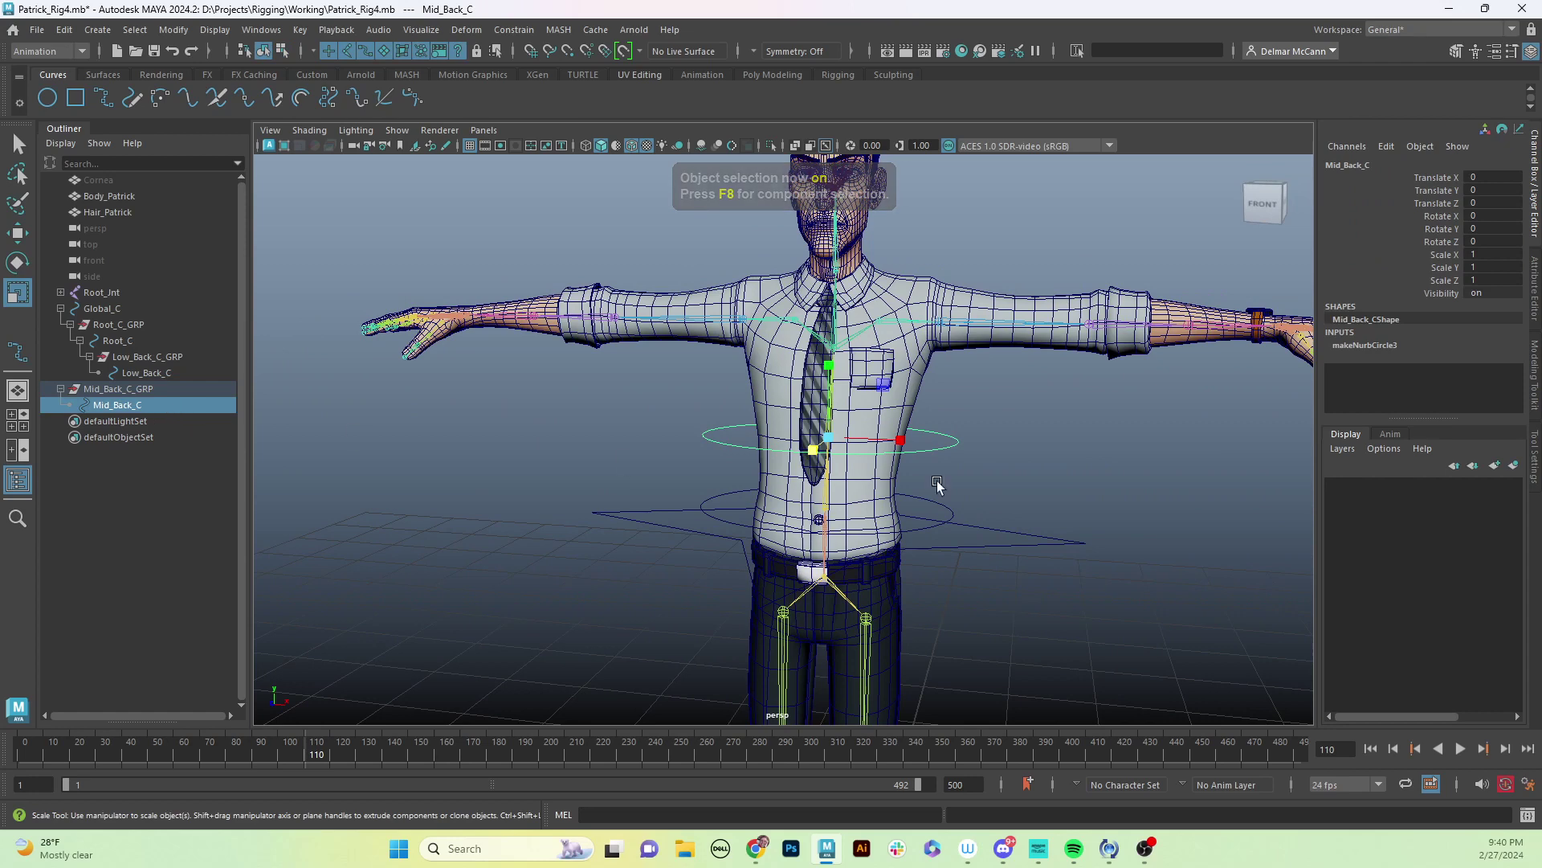
left_click(948, 455)
left_click(946, 445)
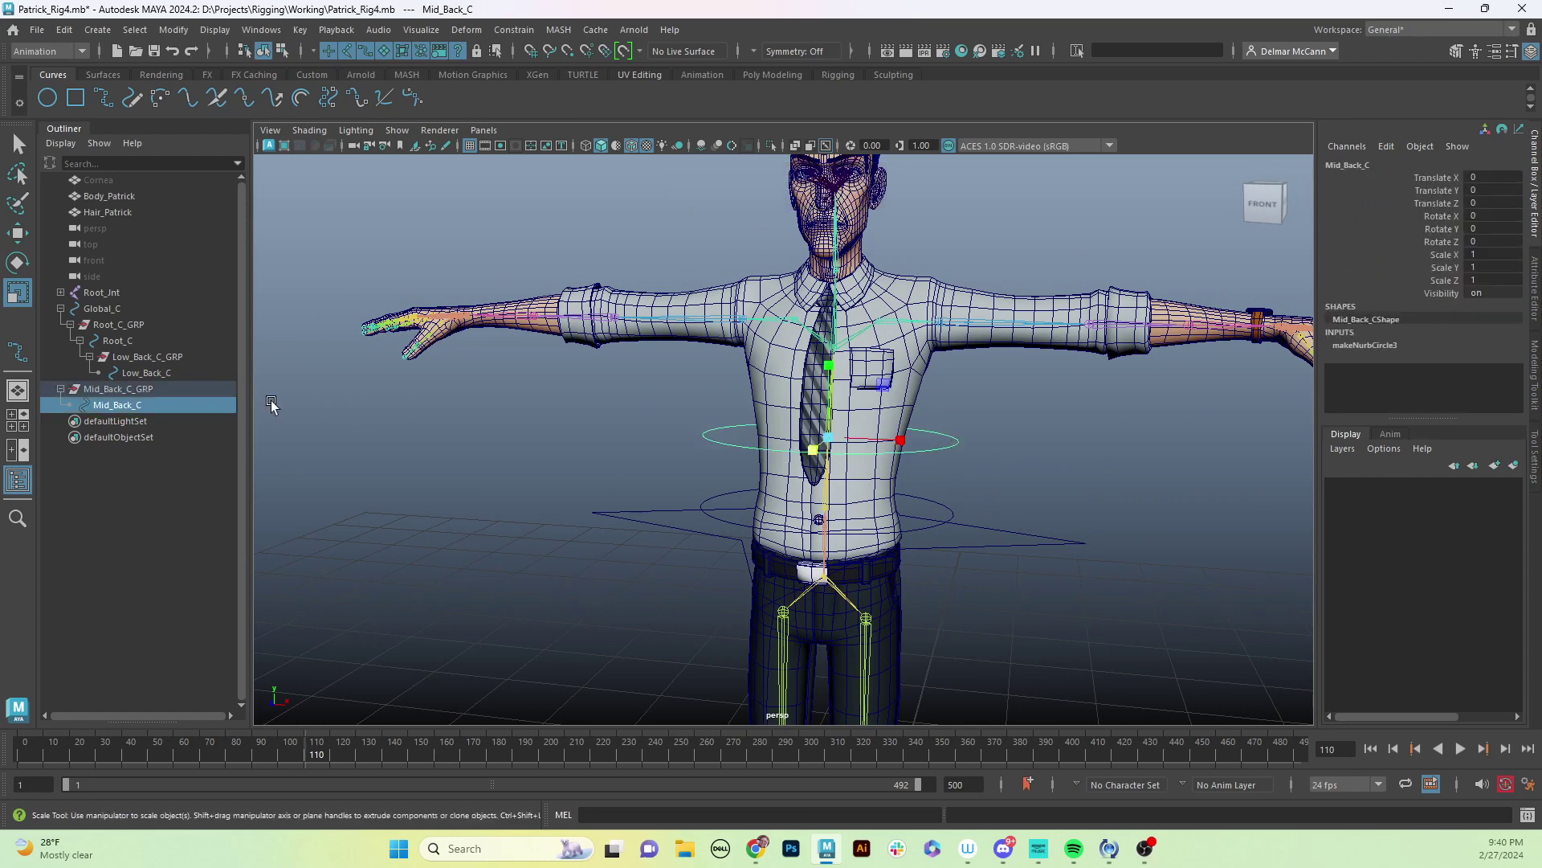
middle_click_drag(842, 480, 838, 504, "alt")
right_click_drag(655, 480, 934, 472, "alt")
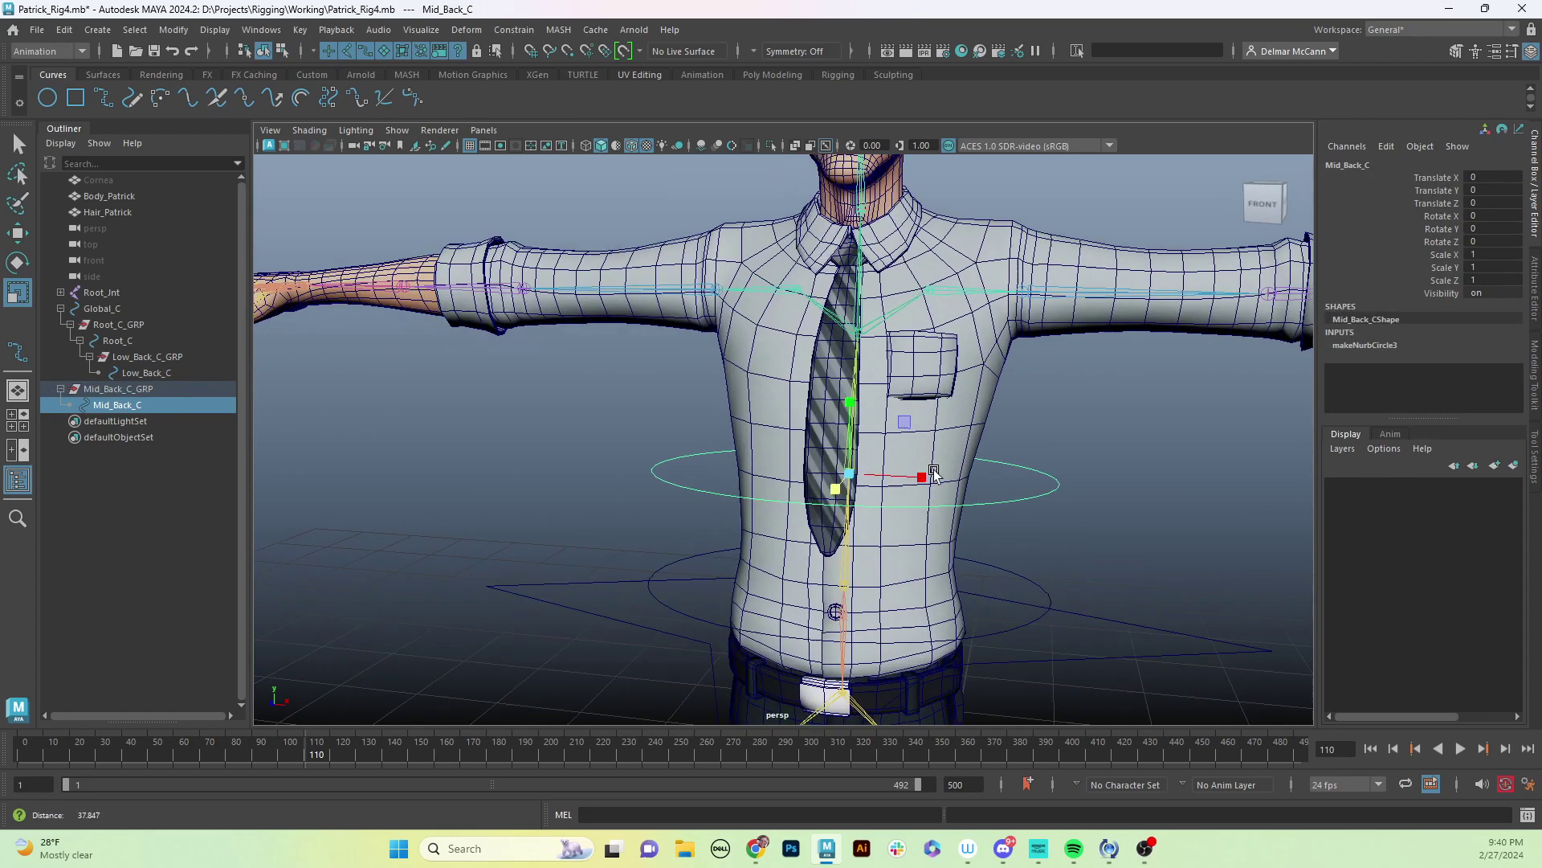
left_click_drag(933, 474, 904, 466, "alt")
key("q")
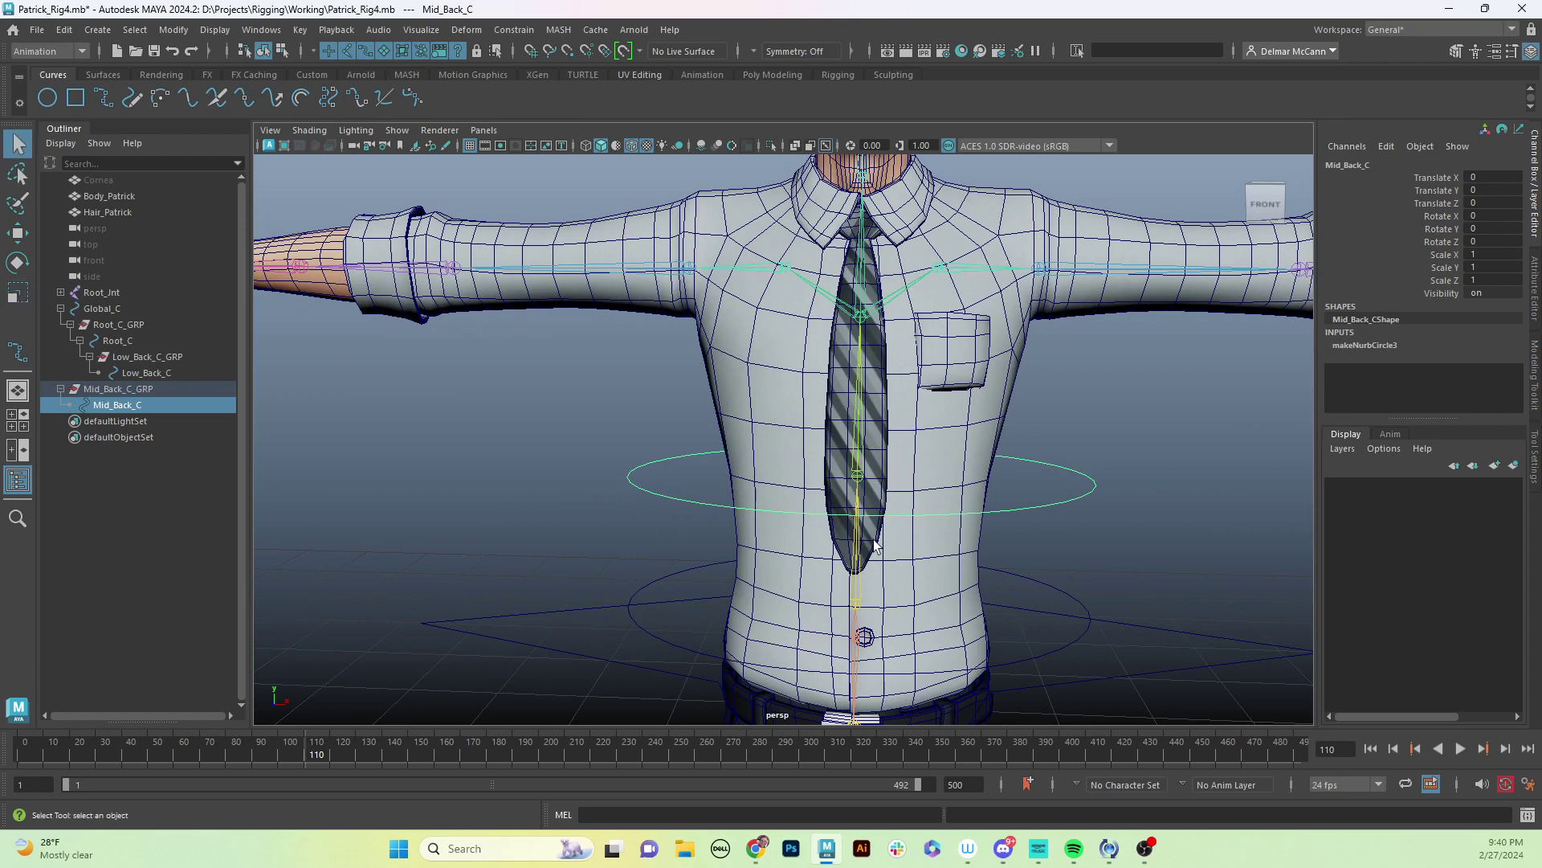
left_click(1104, 508)
key("ctrl+z")
left_click(858, 476, "shift")
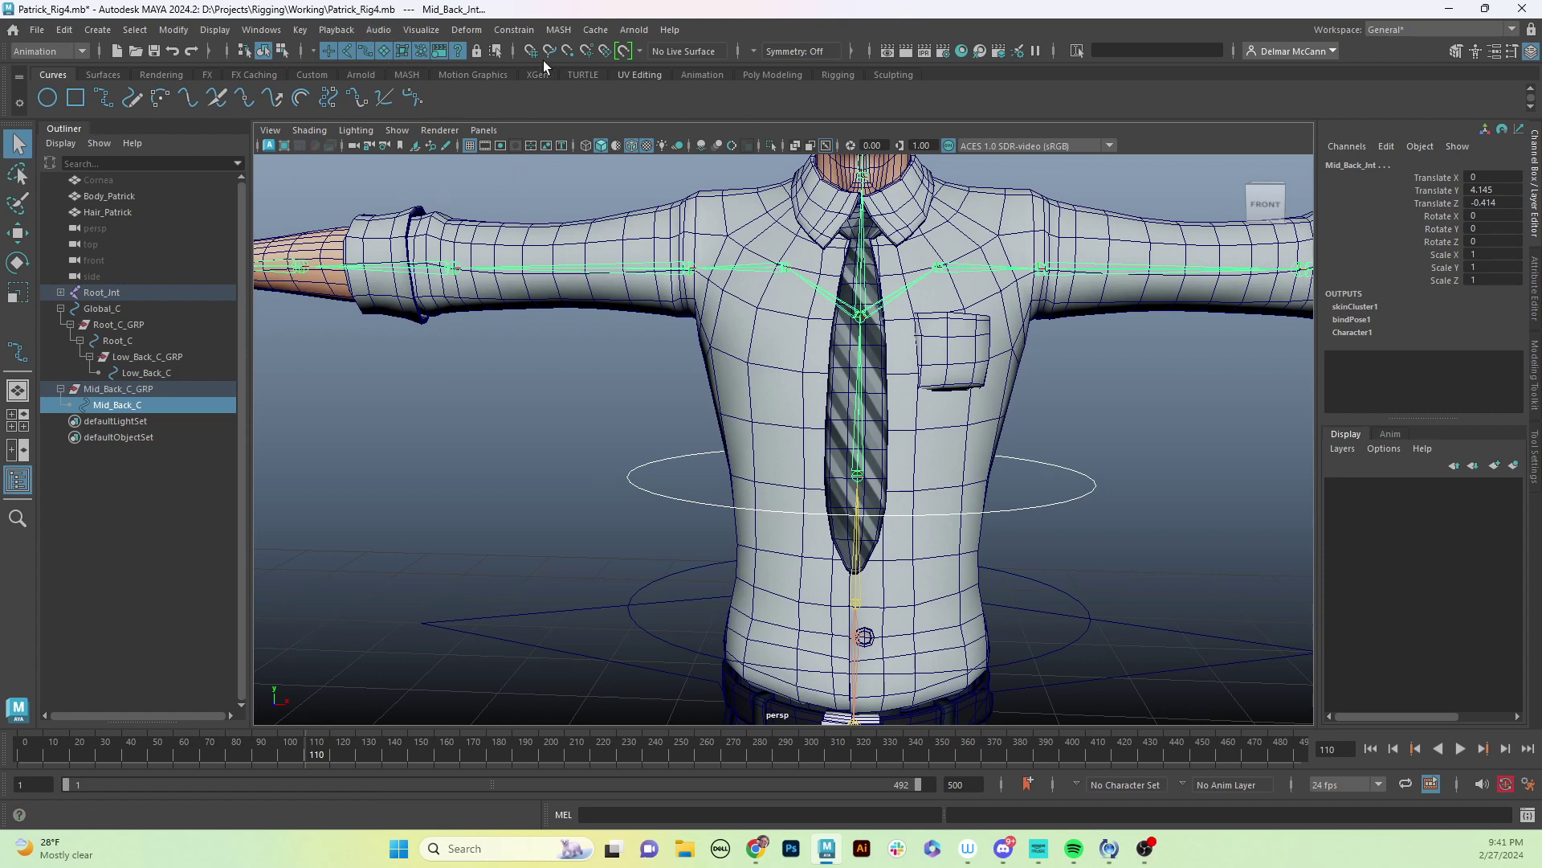
Parent-constrain the mid-back joint to the Mid_Back_C control.
left_click(512, 32)
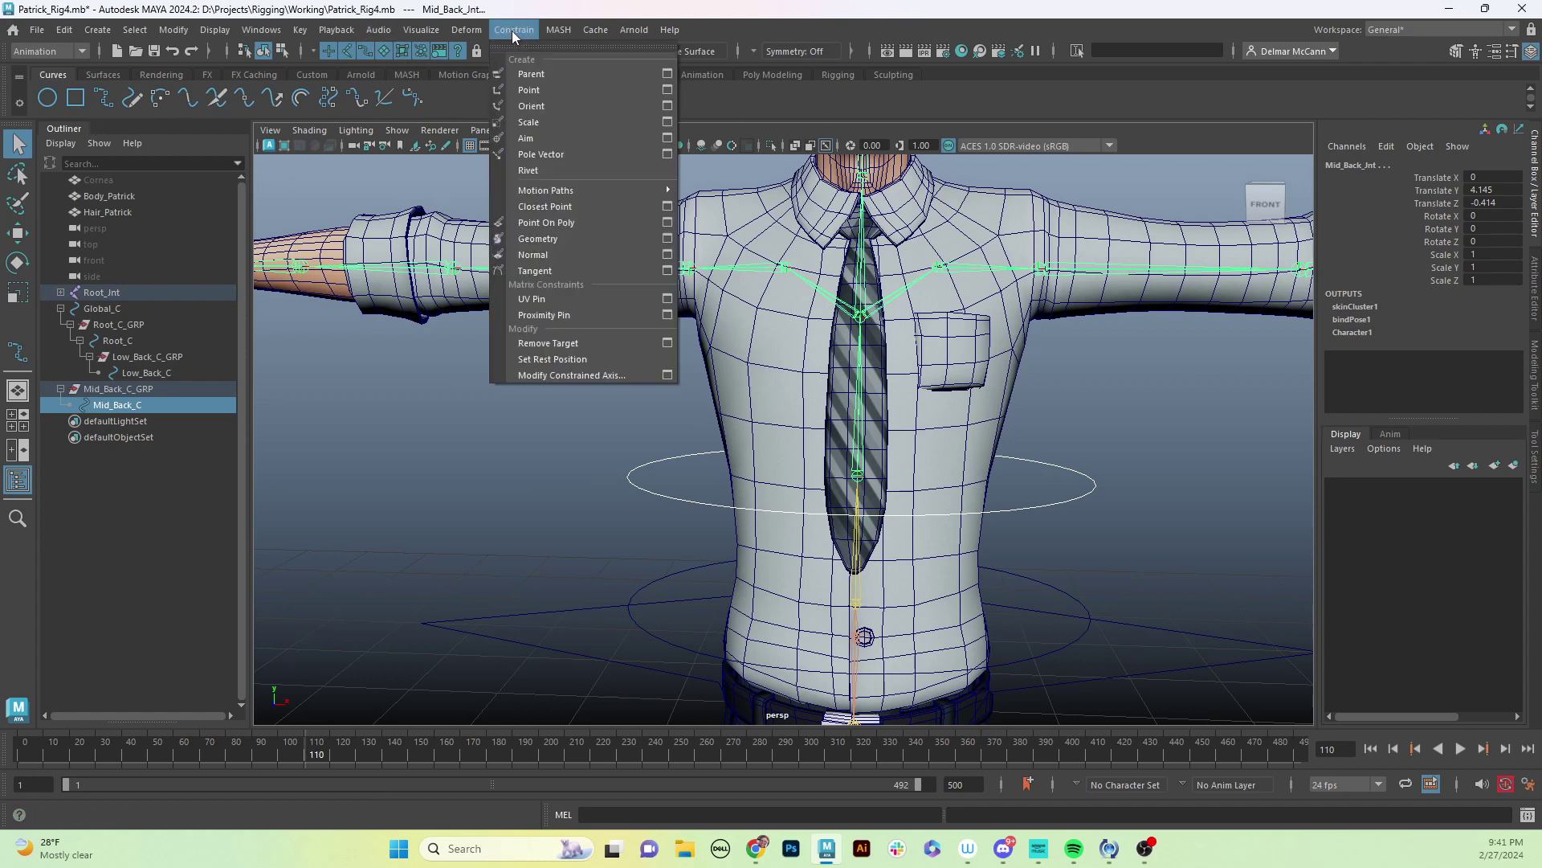
left_click(528, 75)
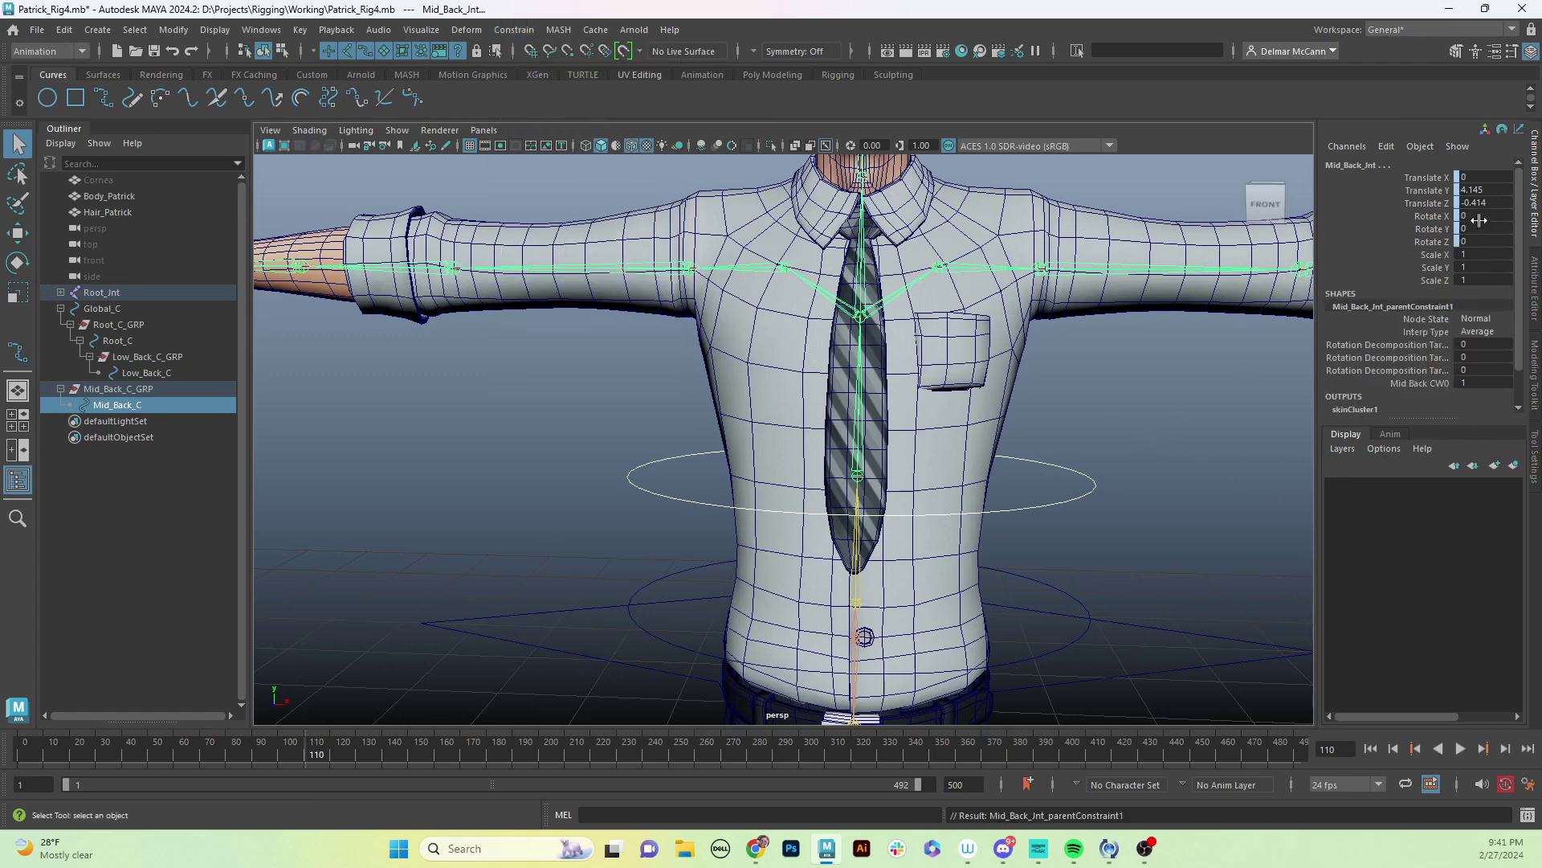
middle_click_drag(1134, 496, 1105, 460, "alt")
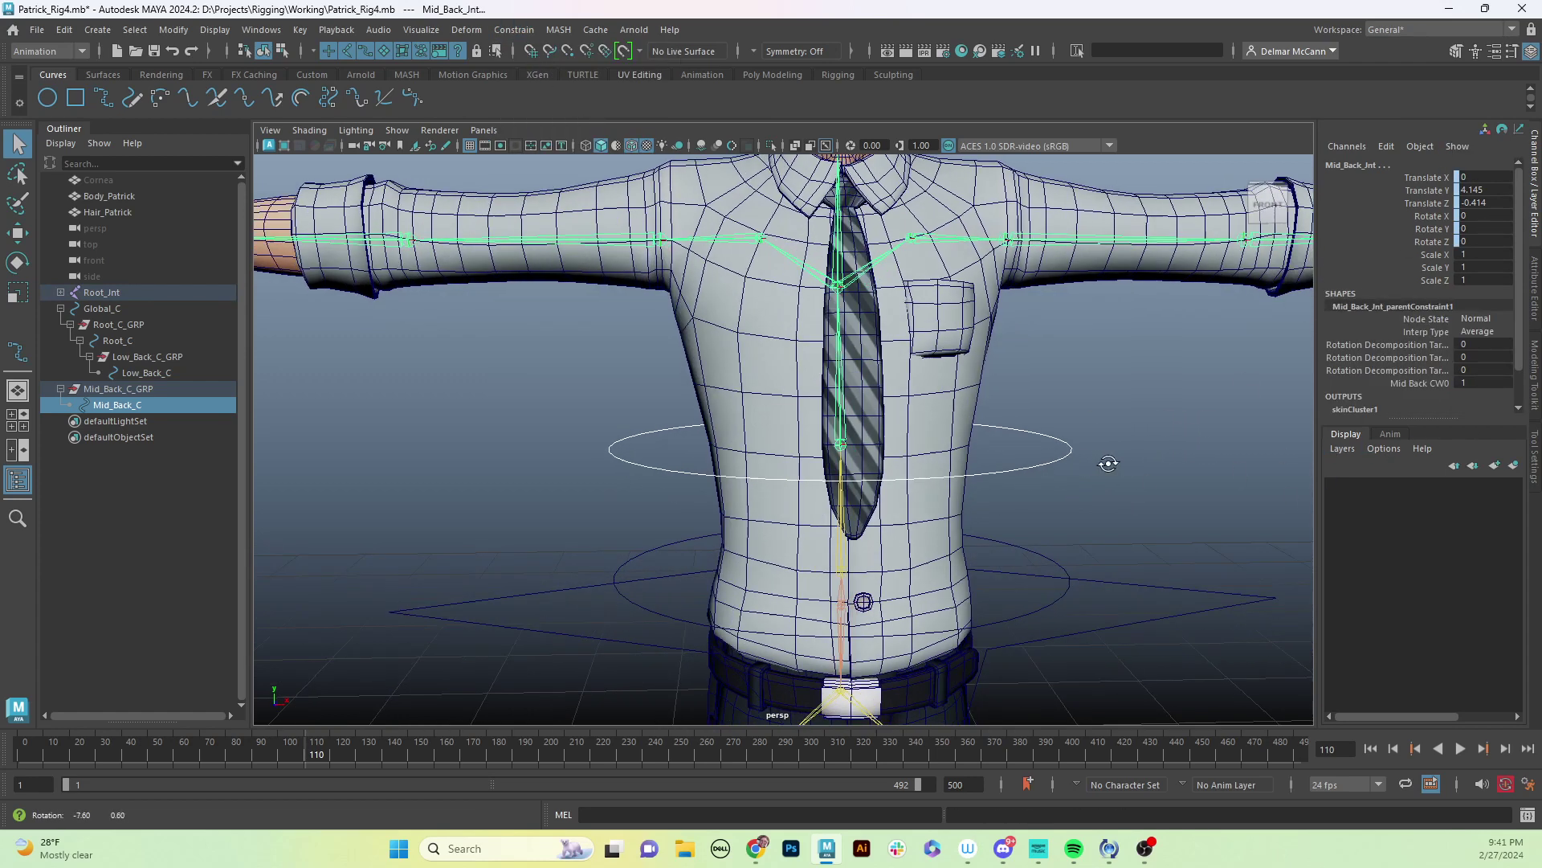
left_click_drag(1106, 461, 1093, 461, "alt")
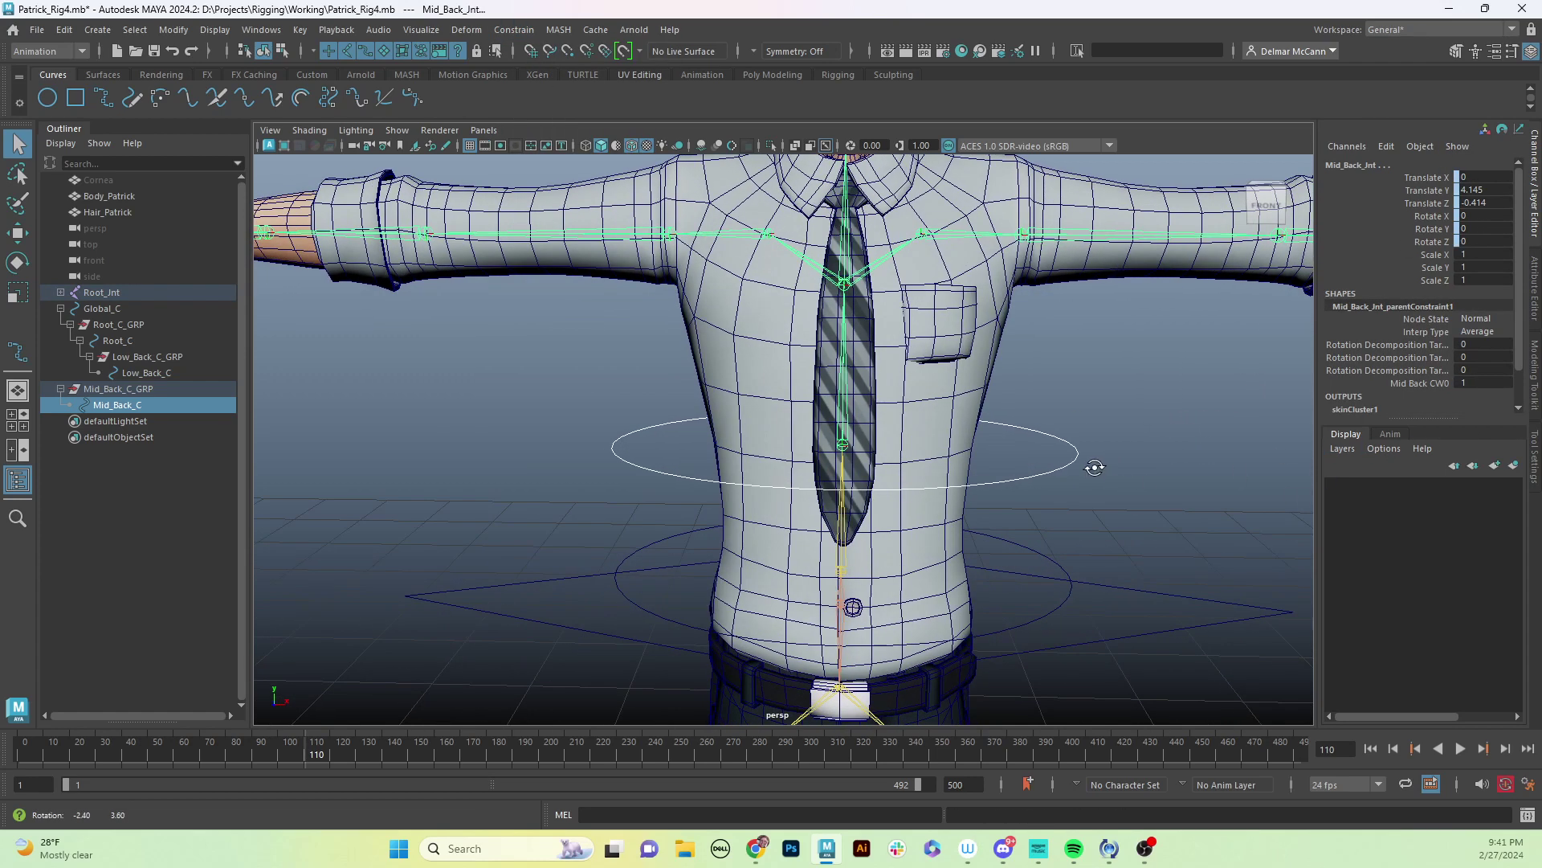
Select the Mid_Back_C_GRP group, the parent of the Mid_Back_C control.
left_click(133, 387)
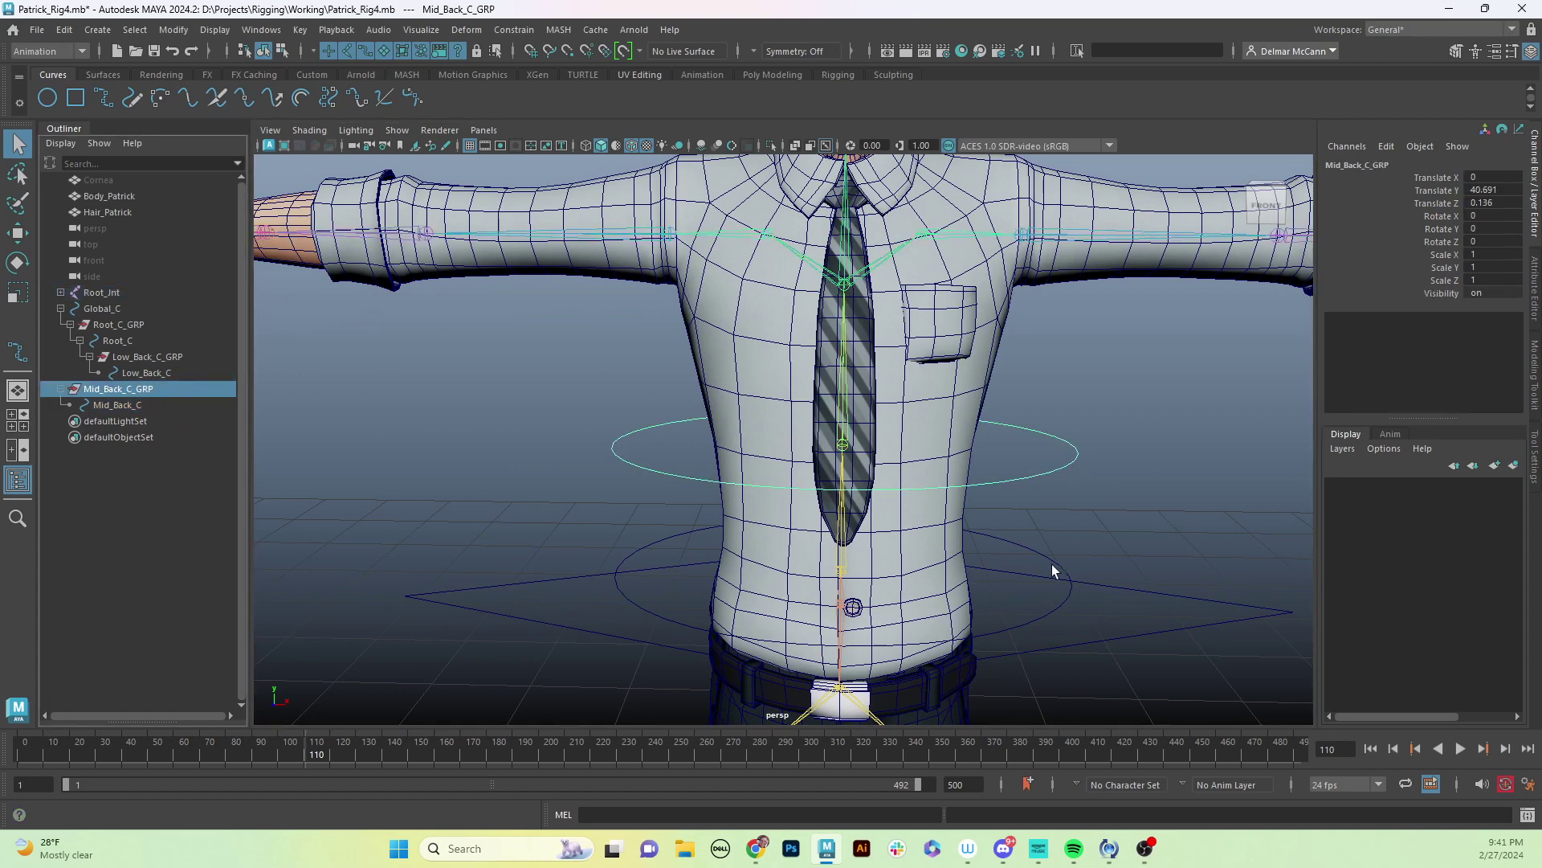
left_click_drag(1054, 571, 1044, 555, "alt")
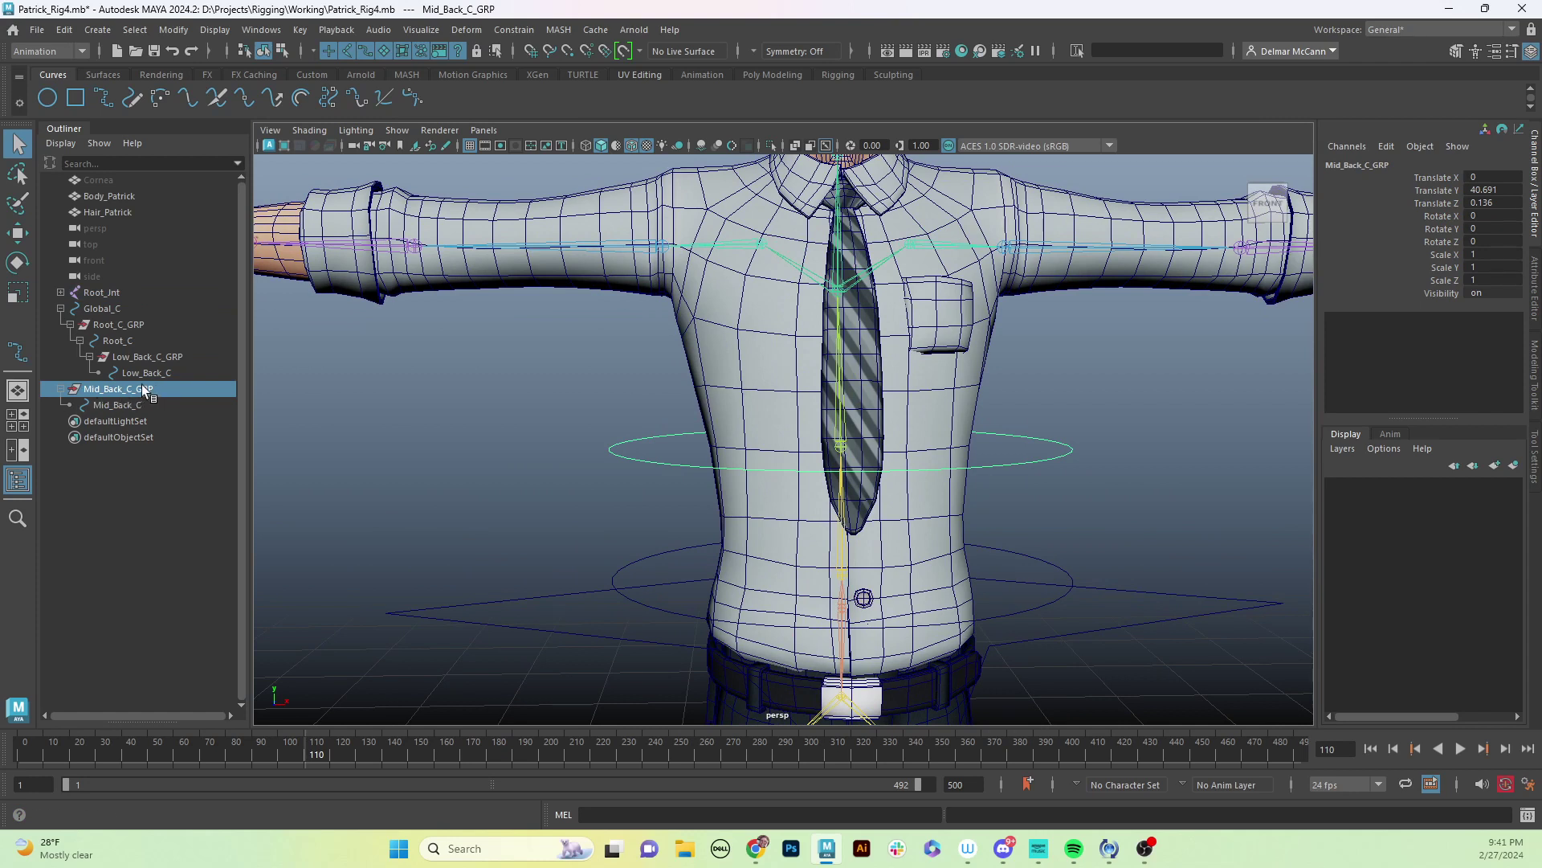
left_click(1057, 457)
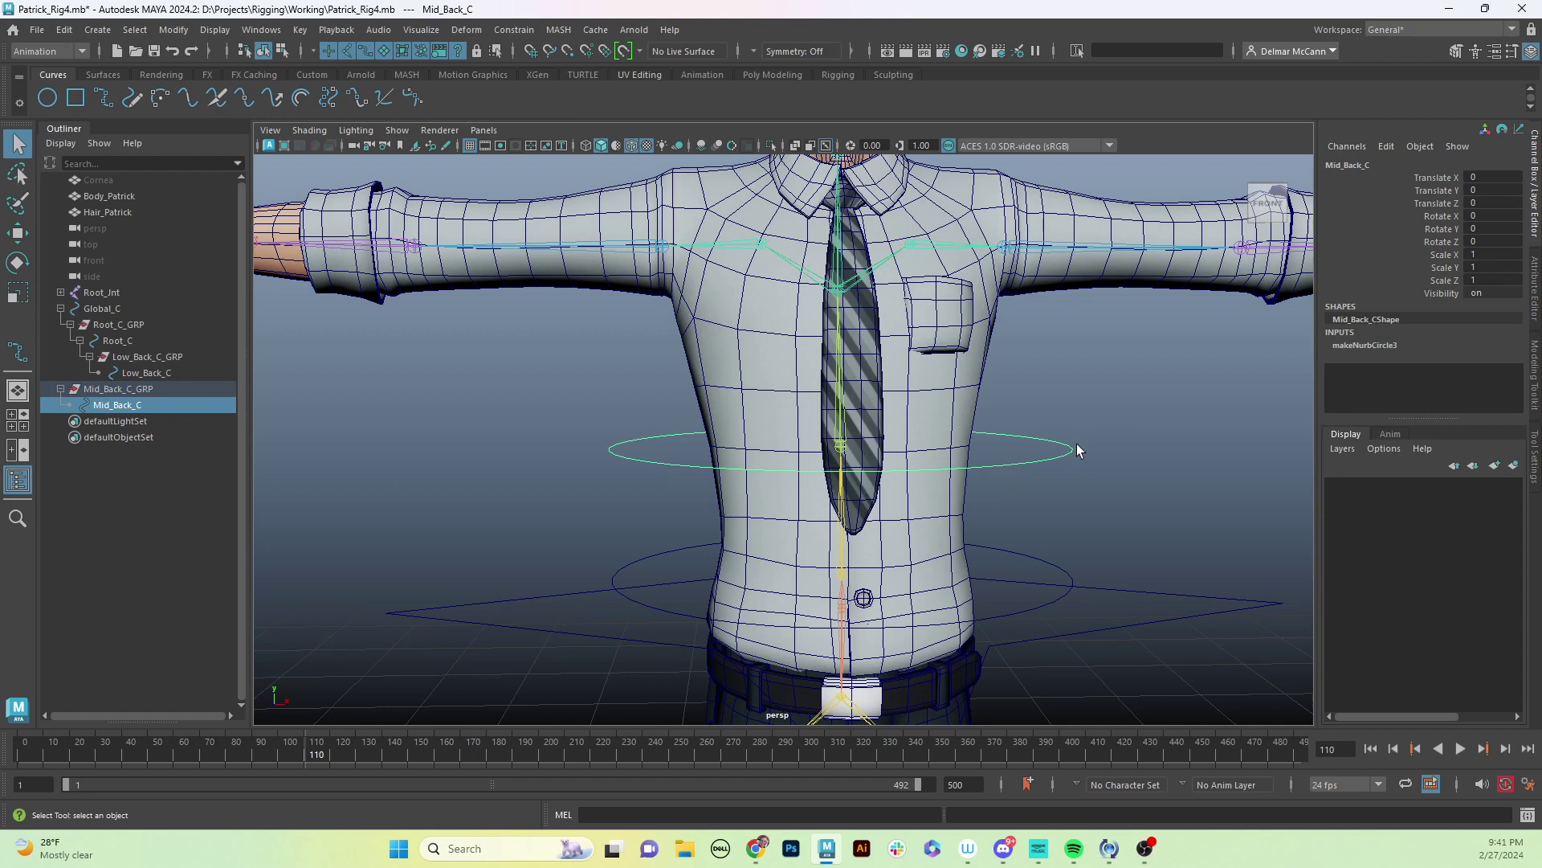
key("Up")
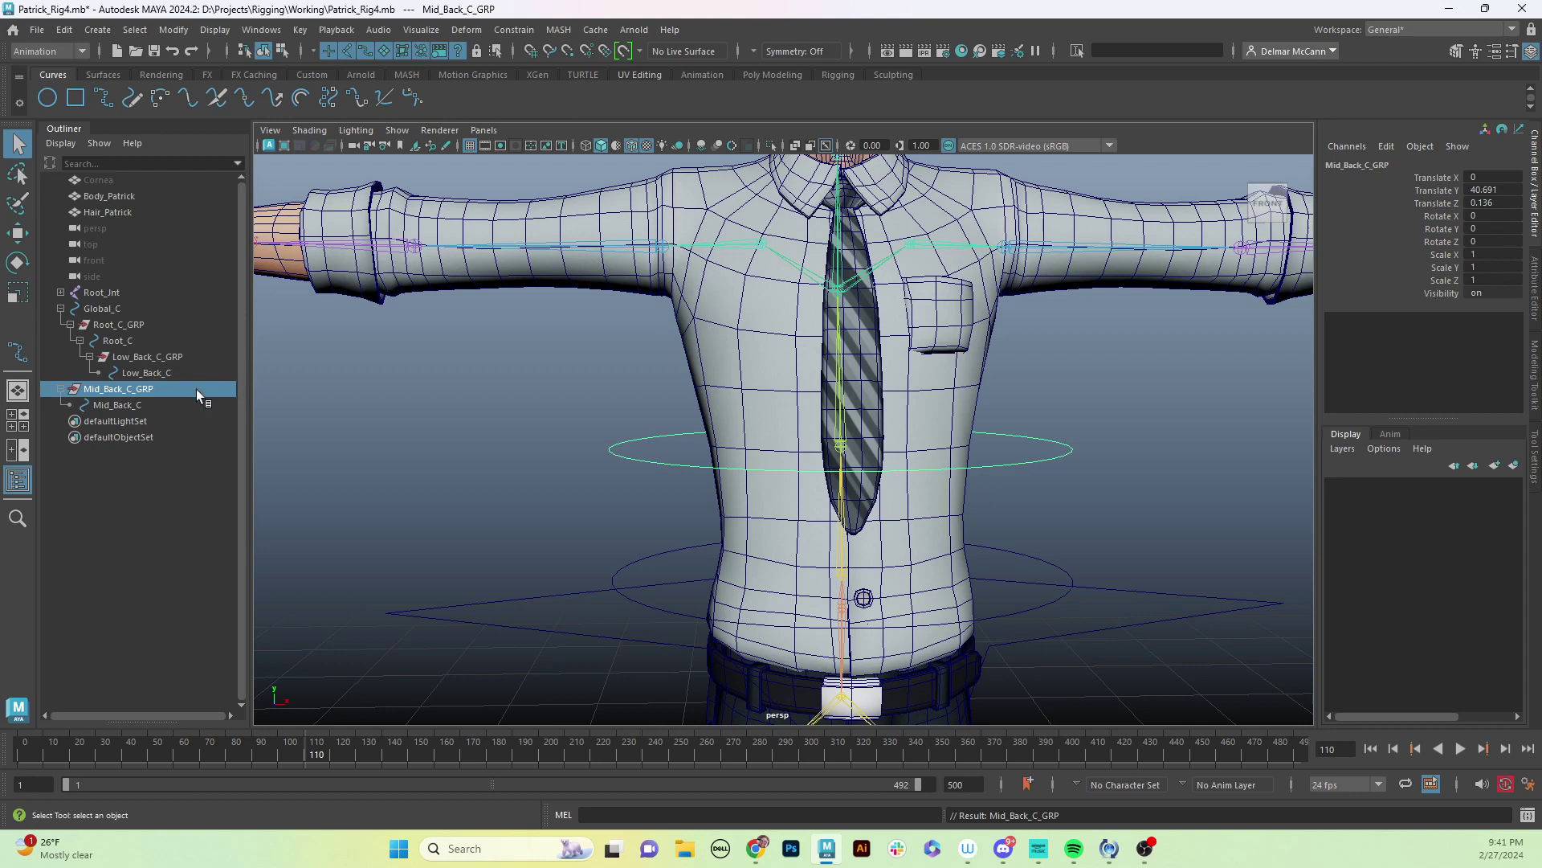
left_click(118, 392)
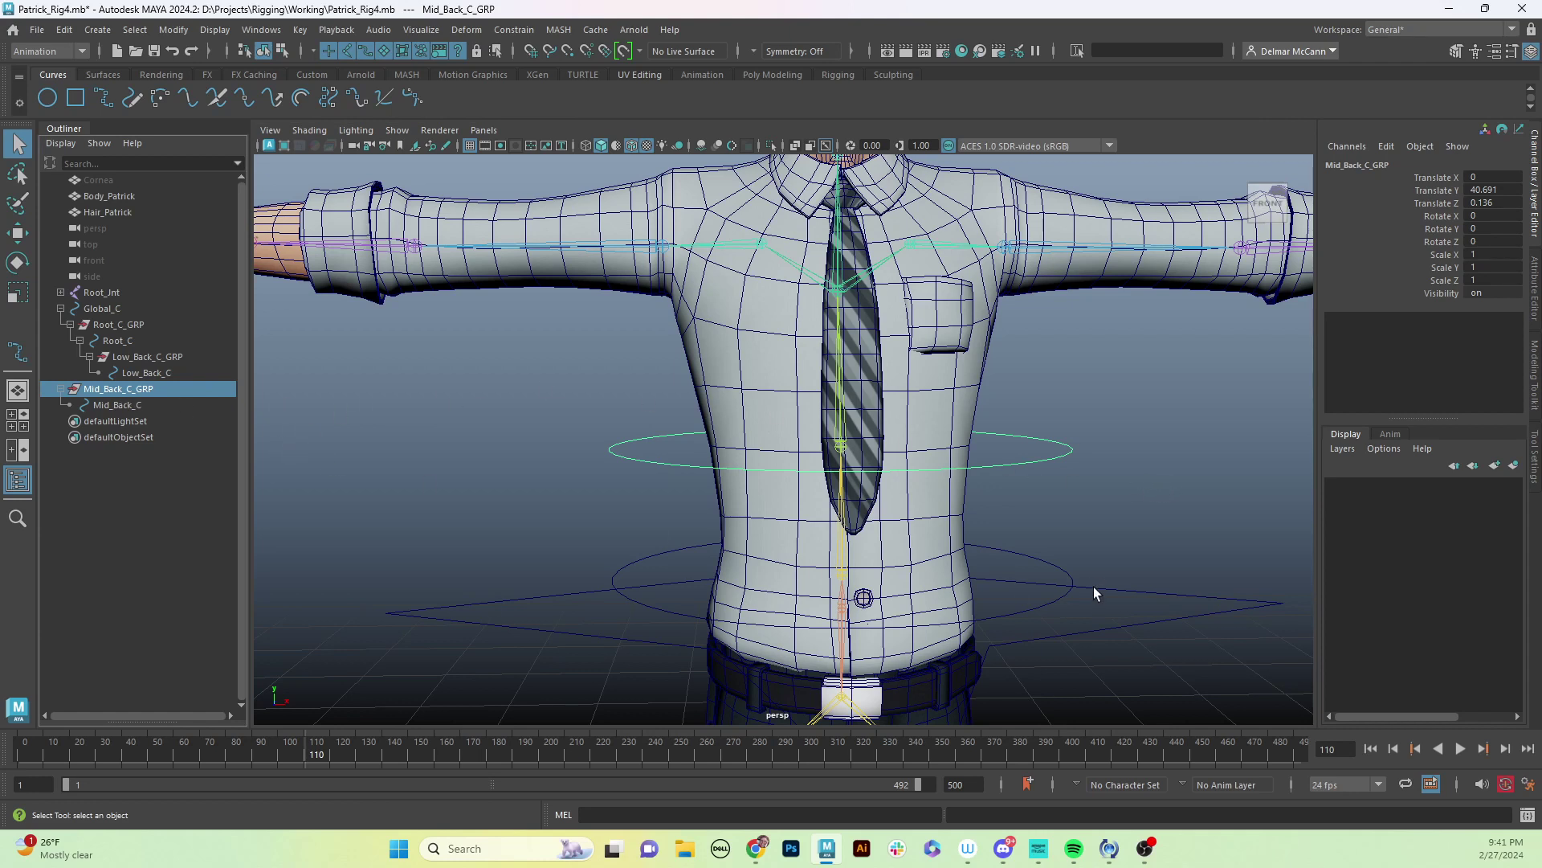
Parent Mid_Back_C_GRP under Low_Back_C and expand the Outliner to show it.
left_click(1054, 565, "shift")
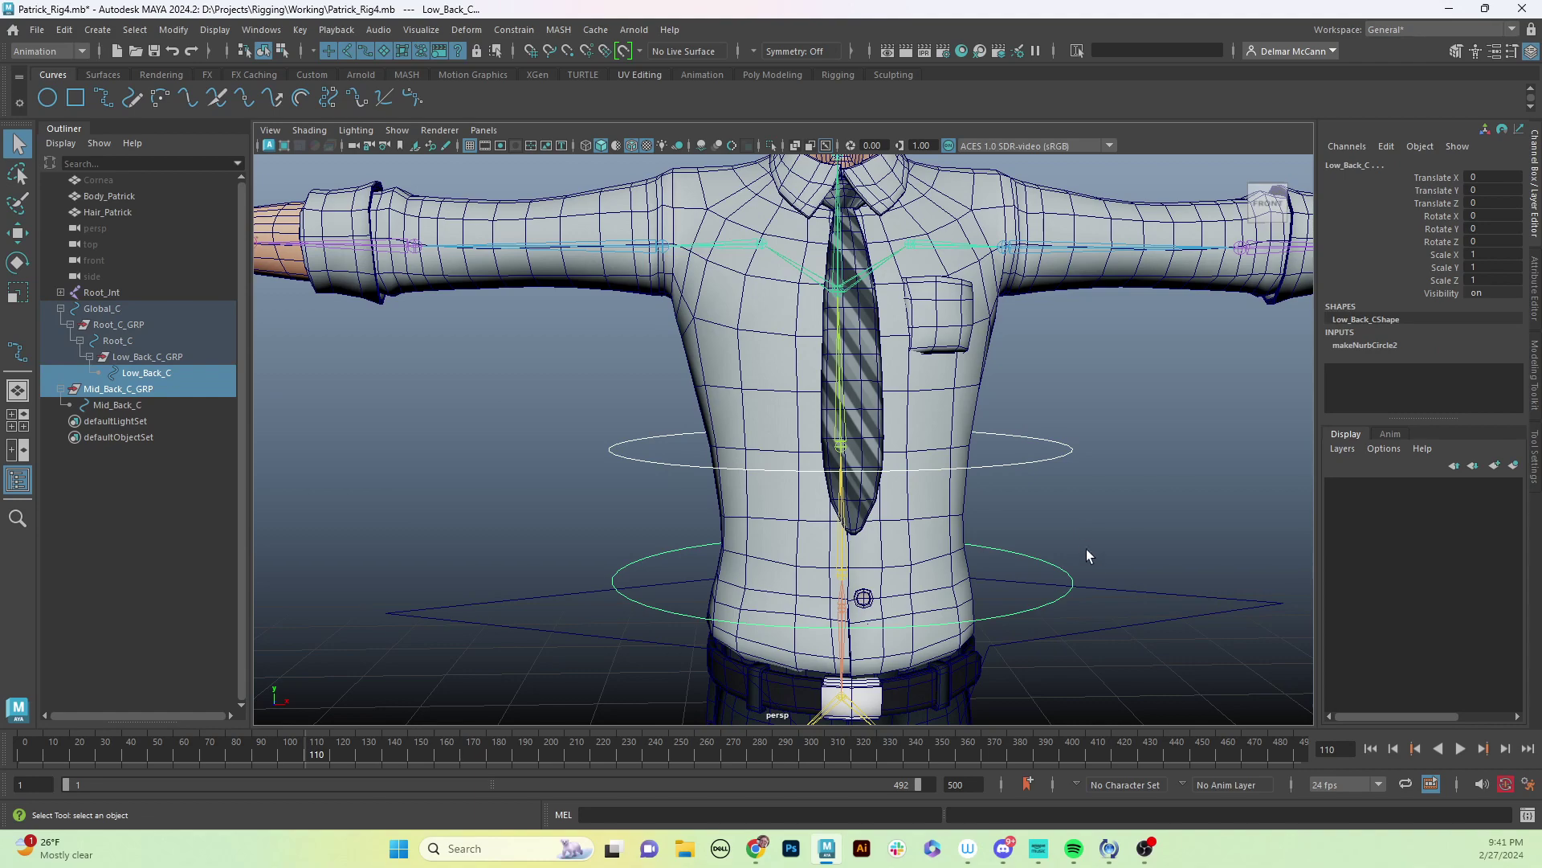
left_click_drag(1086, 547, 1048, 529, "alt")
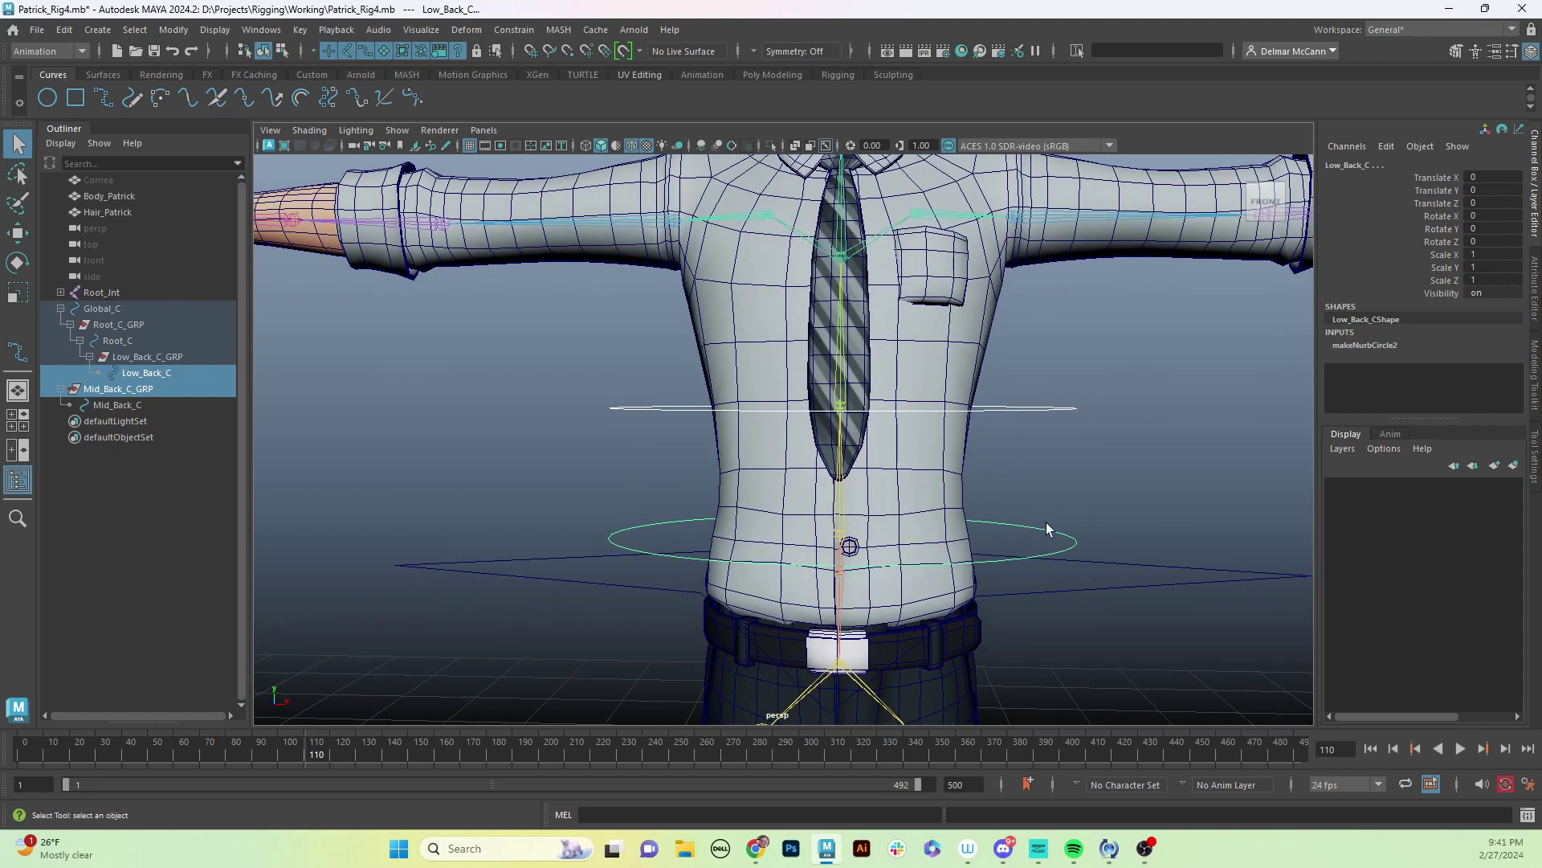
key("p")
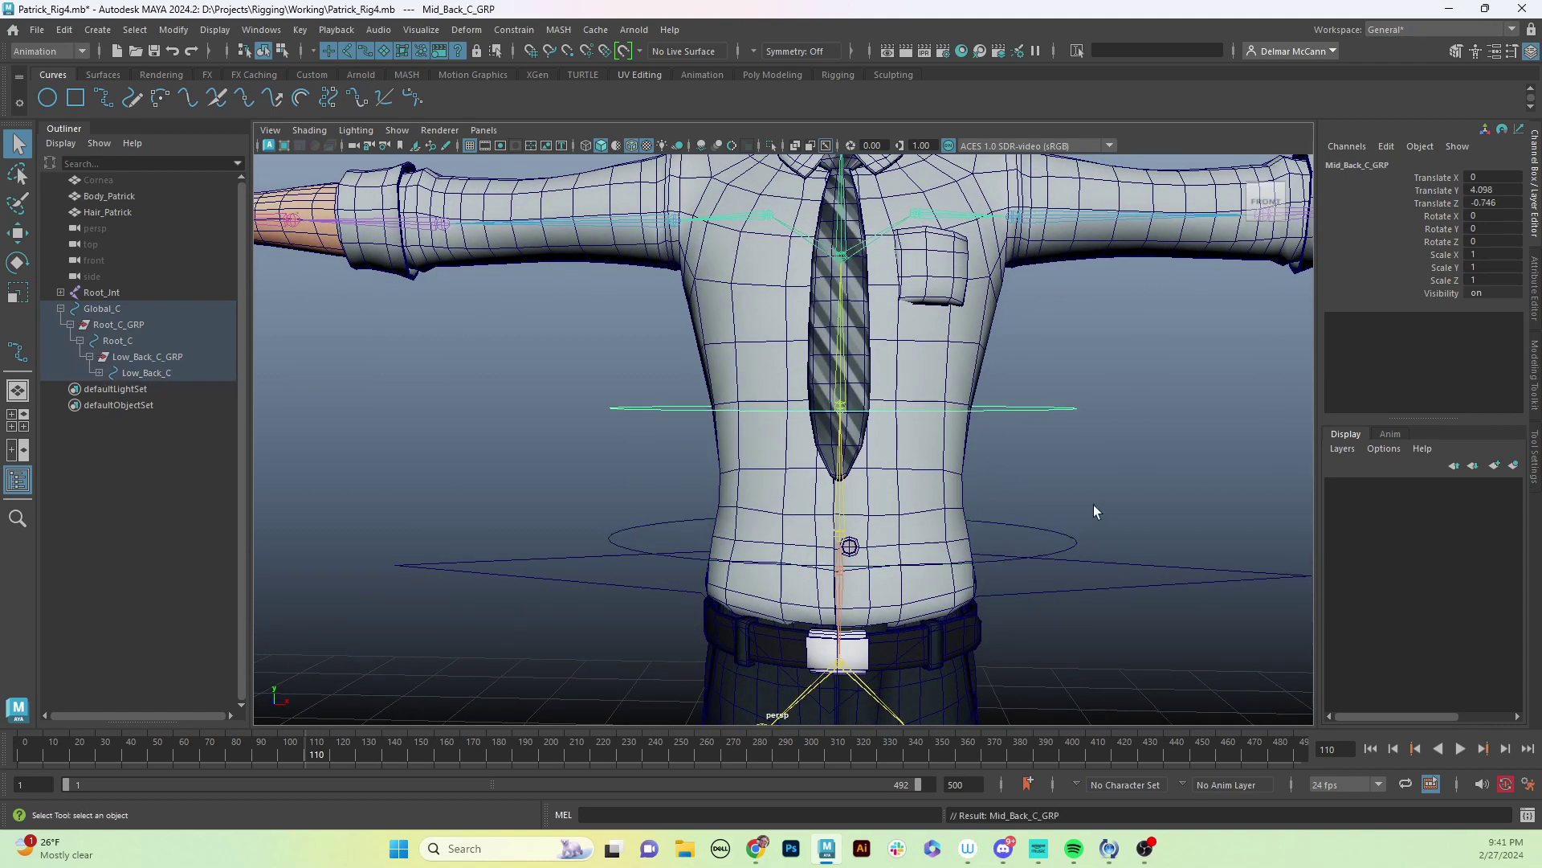
left_click(99, 373)
left_click(109, 389)
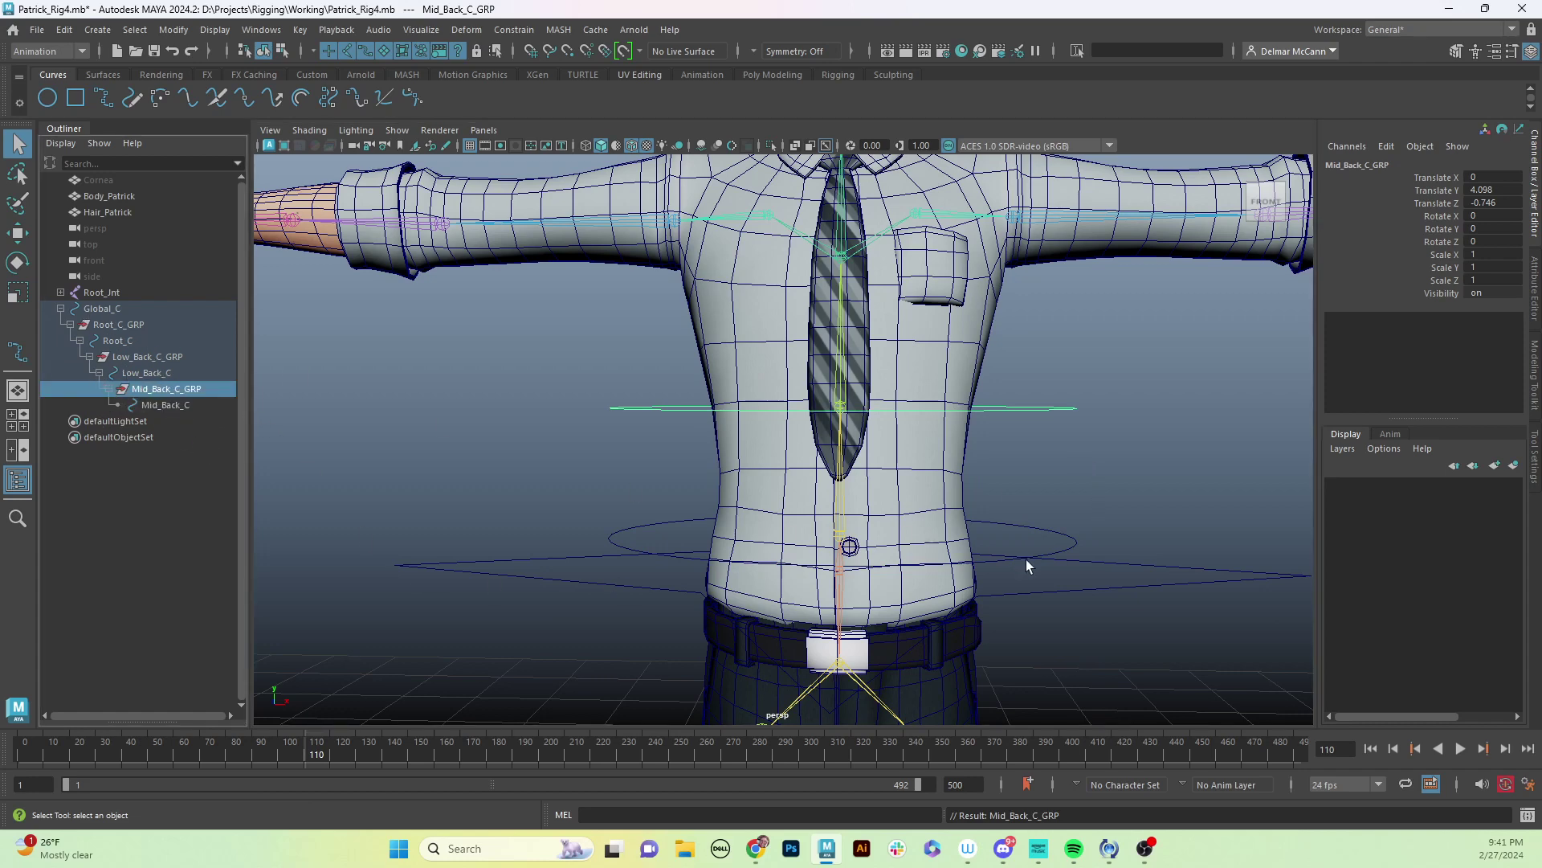
Check the chain by selecting Mid_Back_C, Low_Back_C, Root_C and their groups, framing the whole figure.
left_click_drag(1025, 560, 1042, 396, "alt")
left_click(1044, 396)
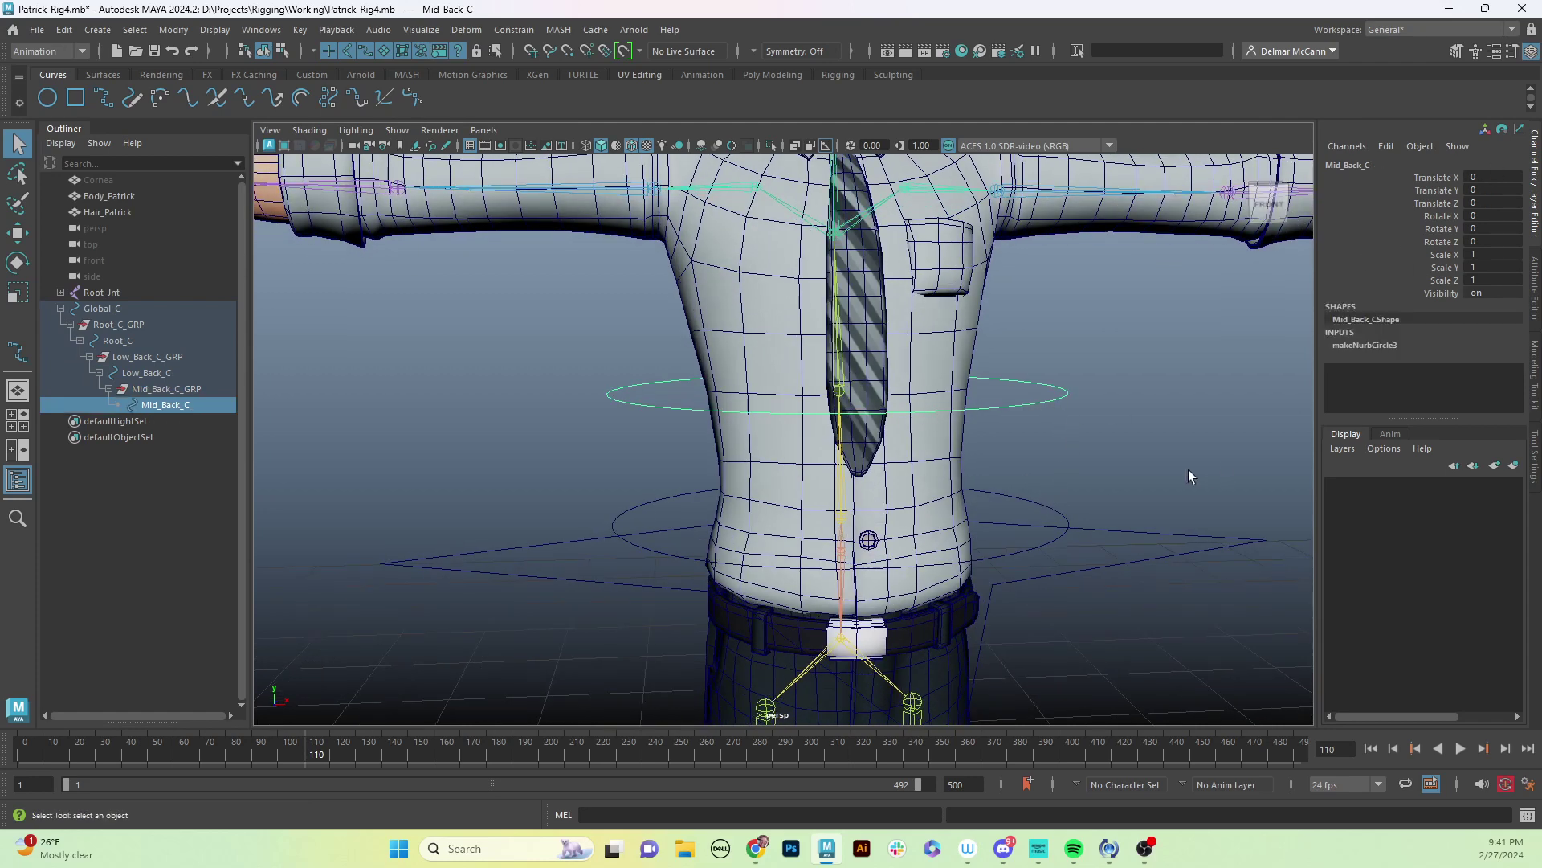
left_click(1042, 511)
left_click(1161, 558)
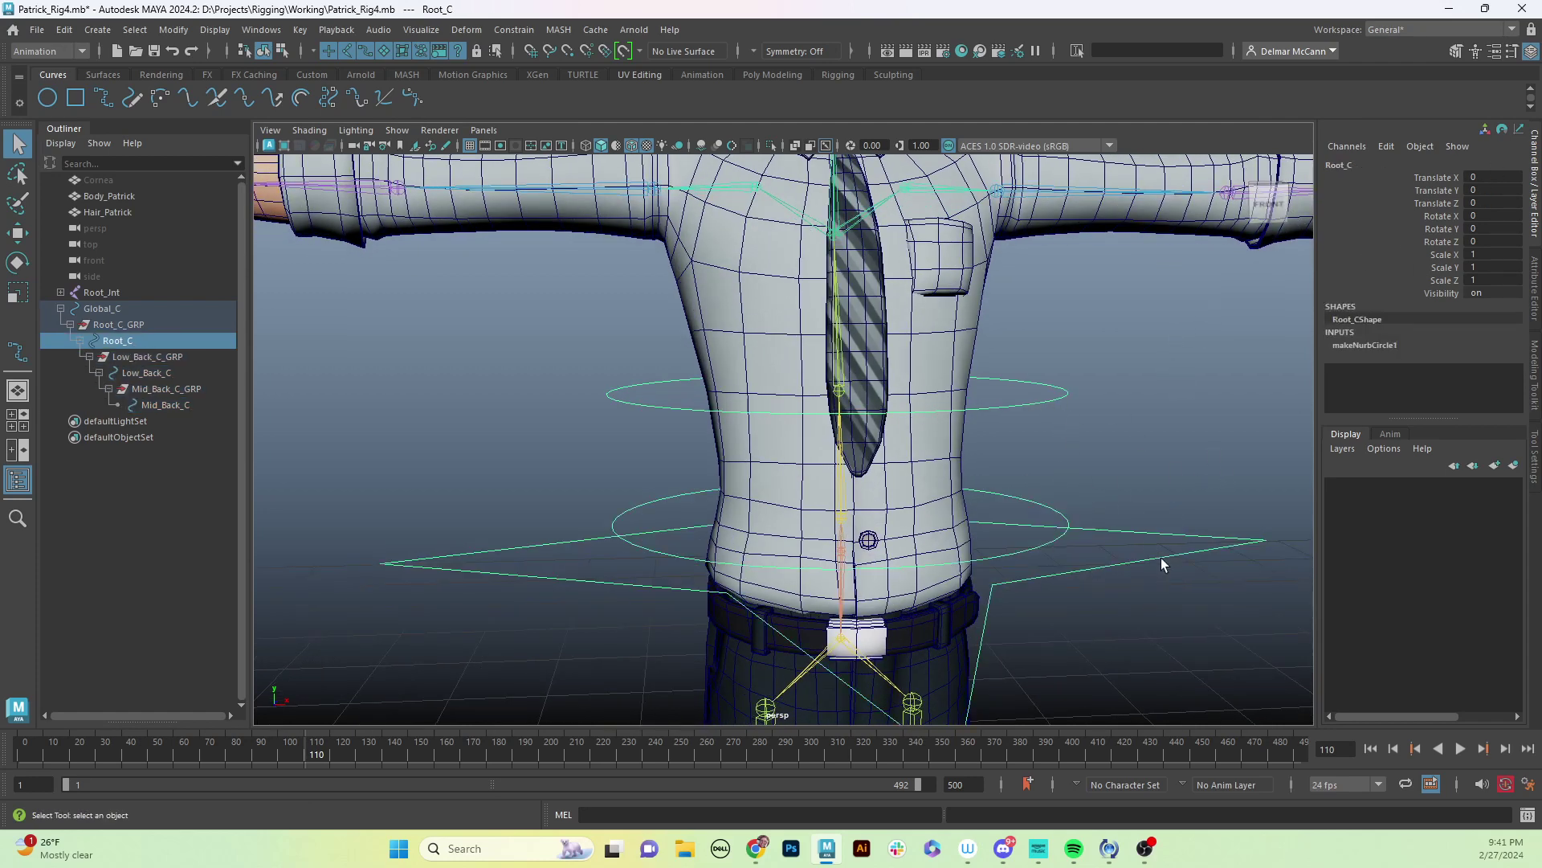
left_click_drag(1152, 482, 1124, 450, "alt")
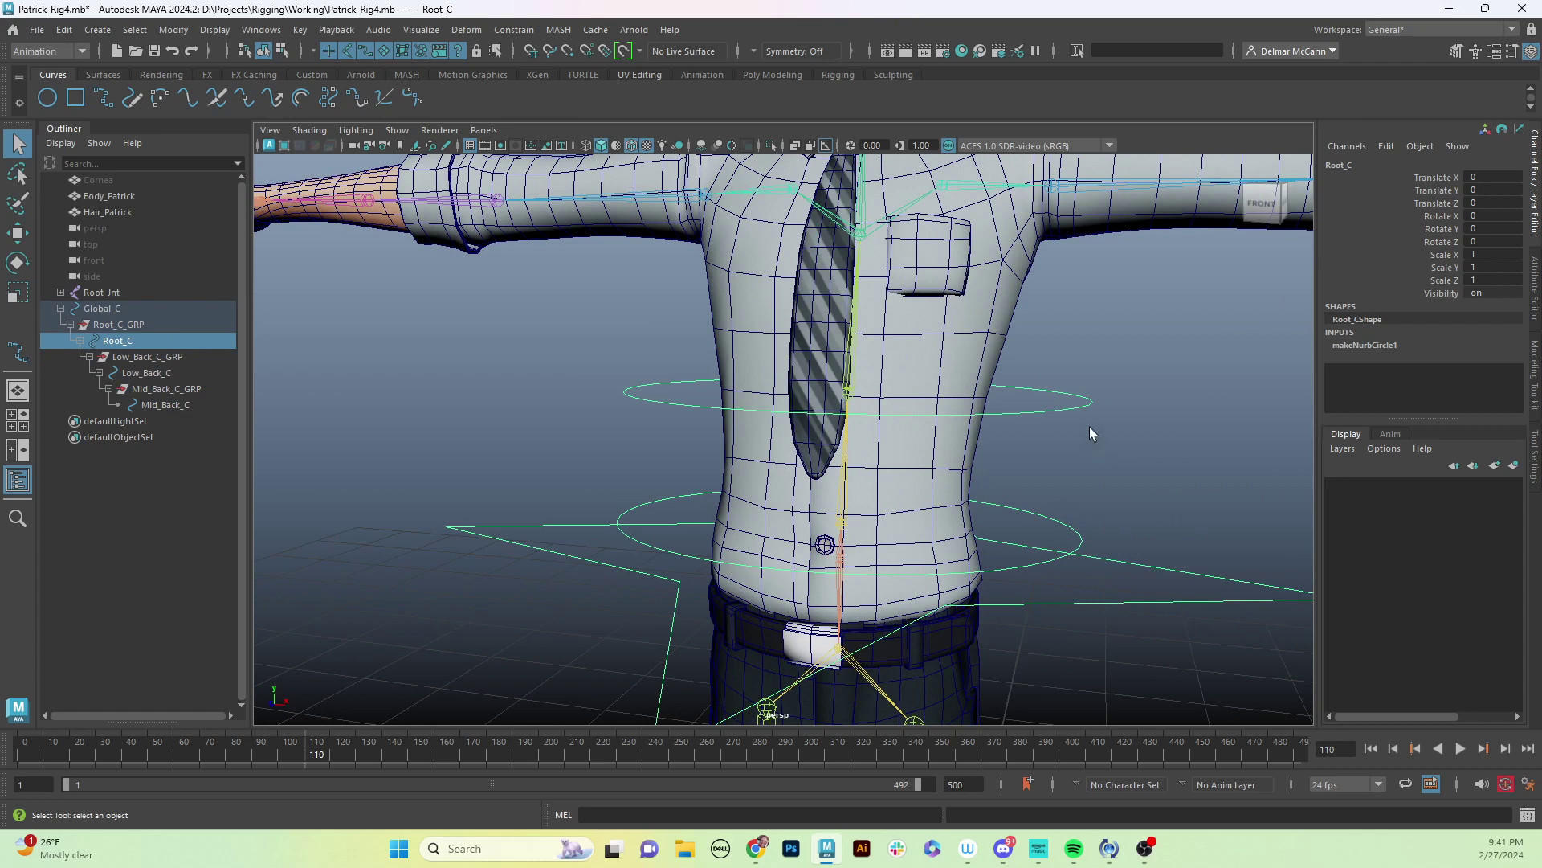
left_click(157, 358)
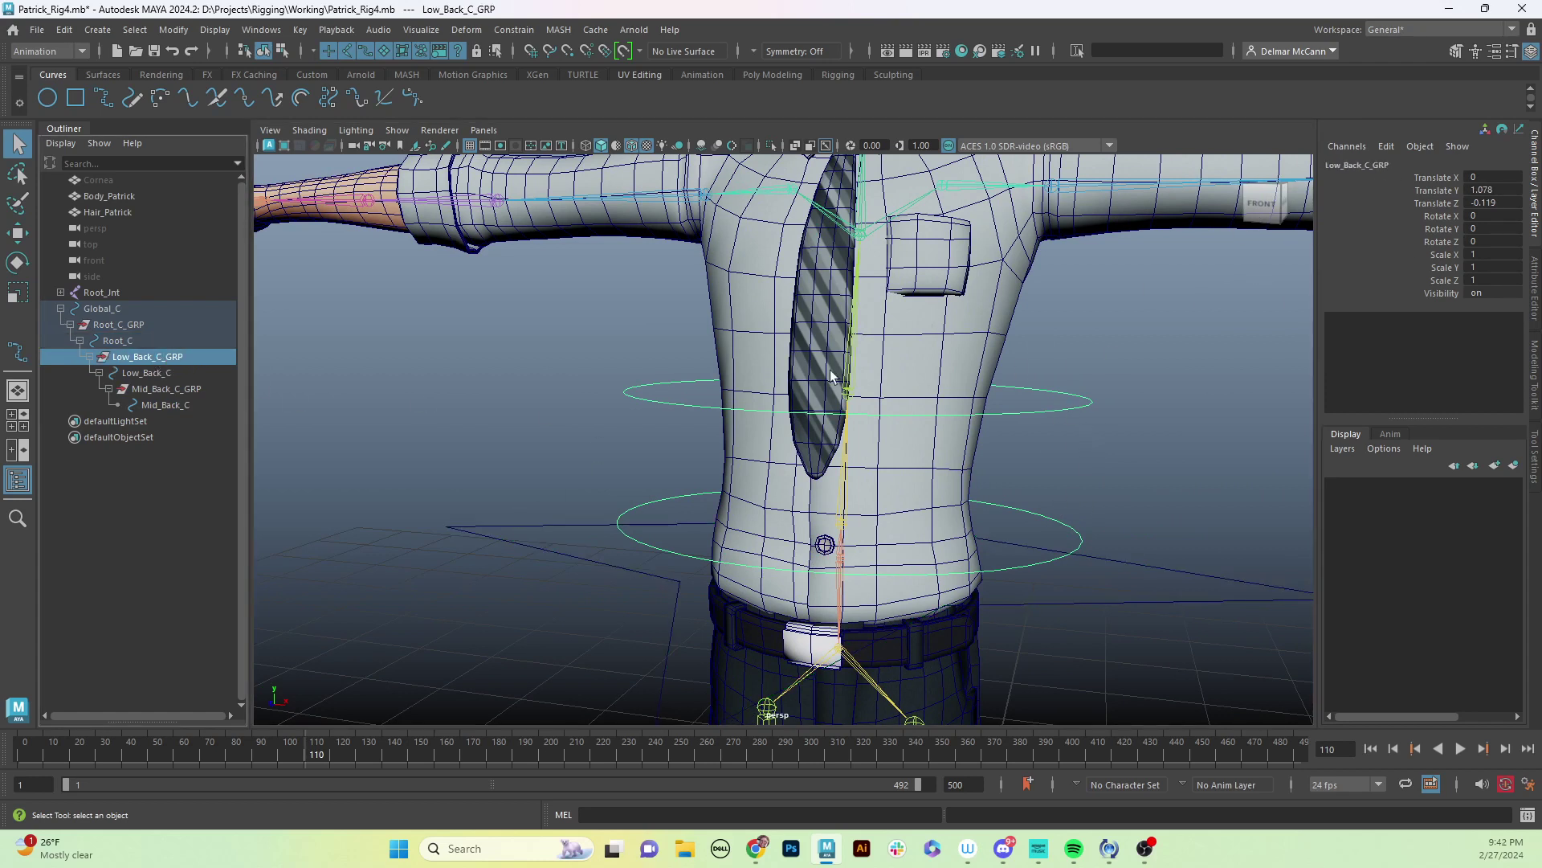
left_click(165, 389)
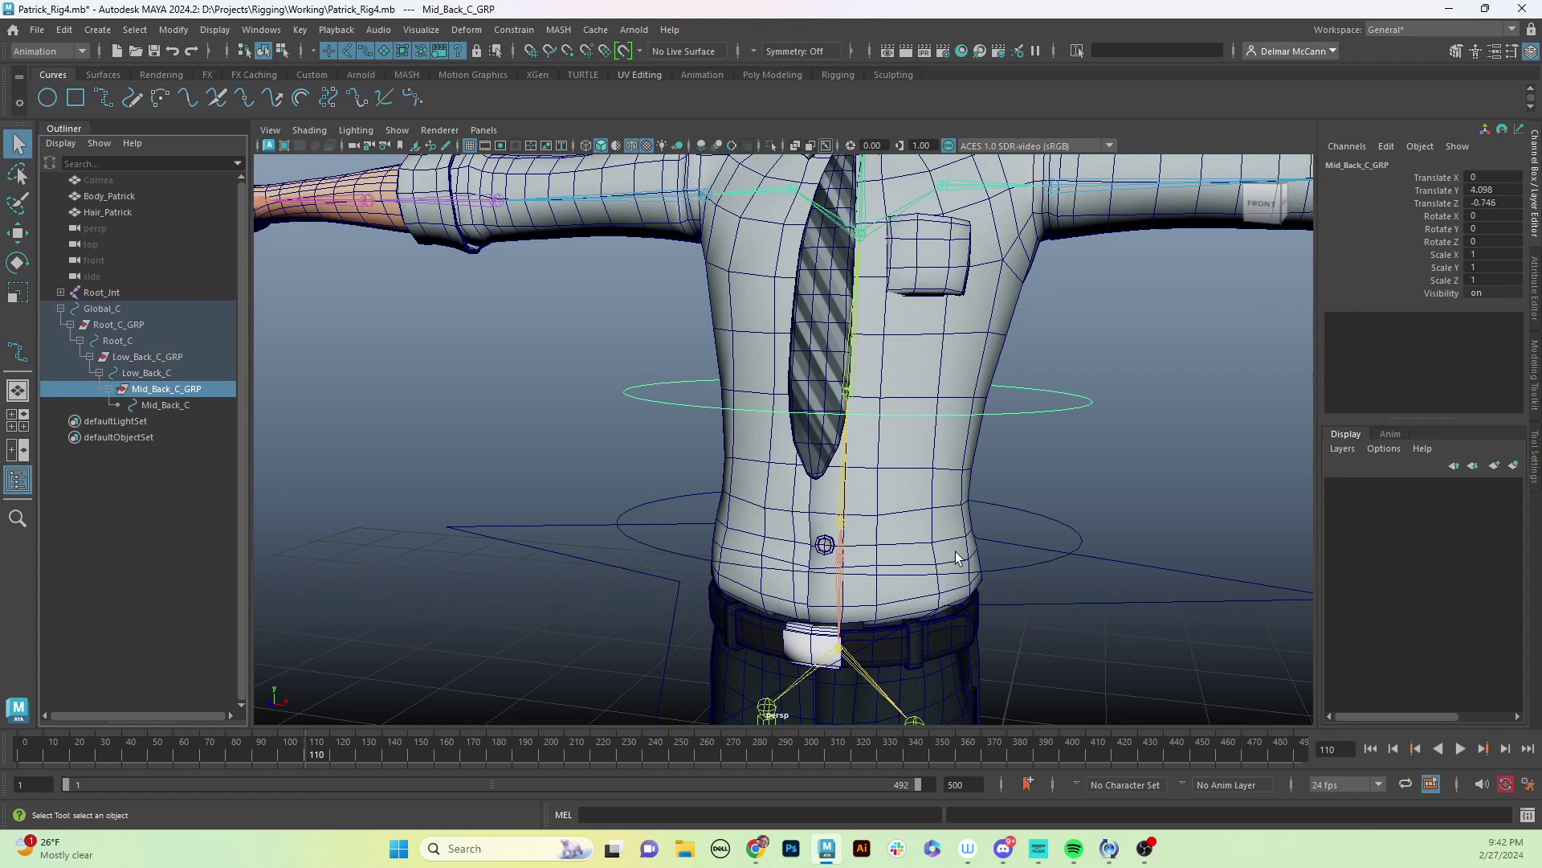
left_click_drag(956, 558, 913, 498, "alt")
middle_click_drag(965, 510, 970, 374, "alt")
right_click_drag(1134, 406, 912, 441, "alt")
left_click_drag(912, 441, 936, 436, "alt")
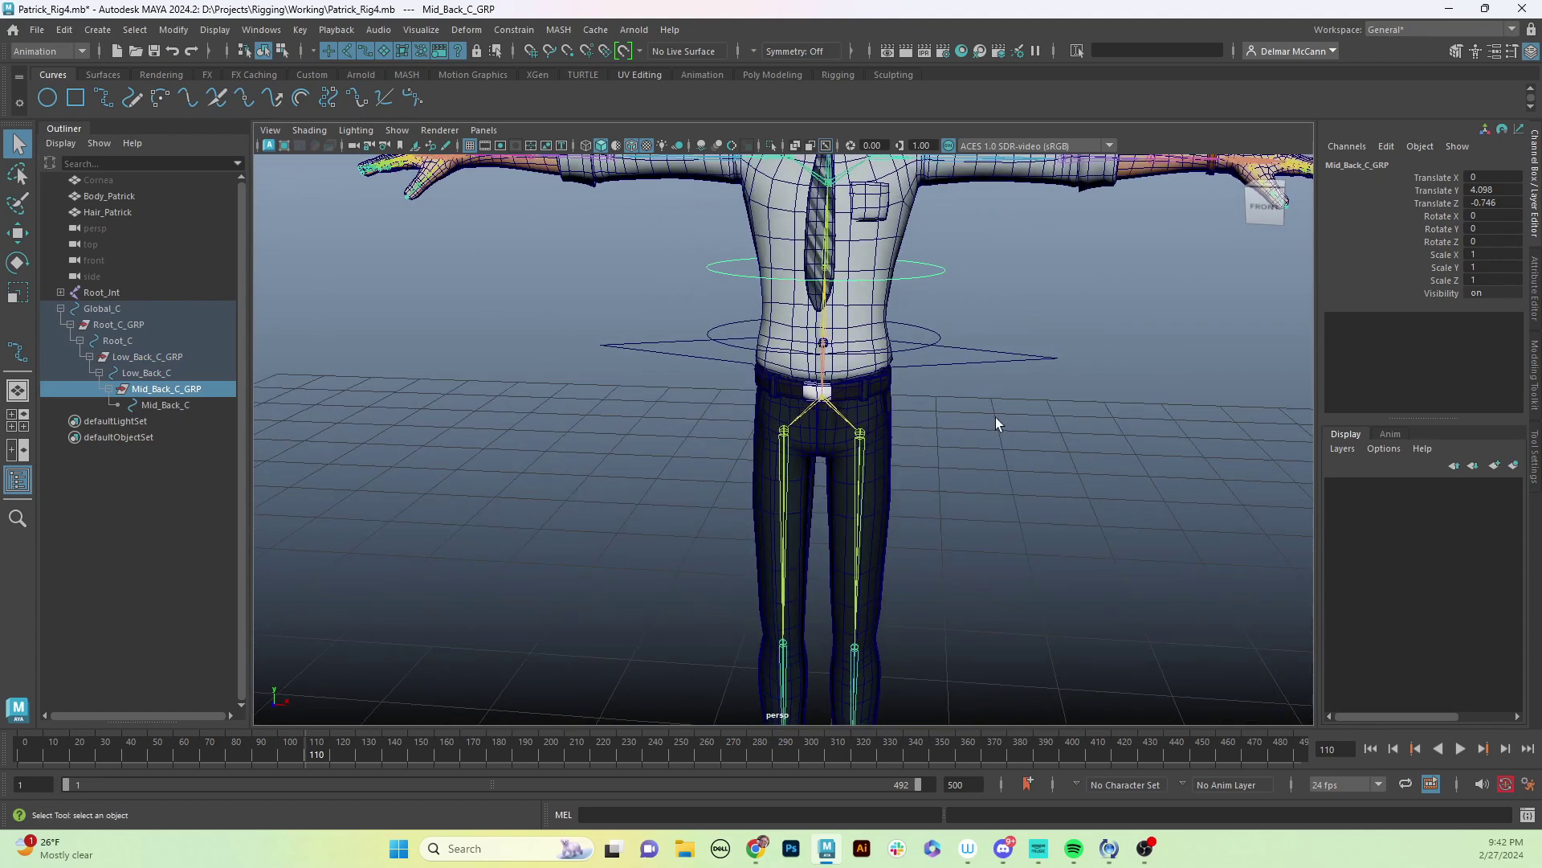
Clear the selection and create a new NURBS circle at the feet.
left_click(996, 419)
scroll(981, 430, "up", 2)
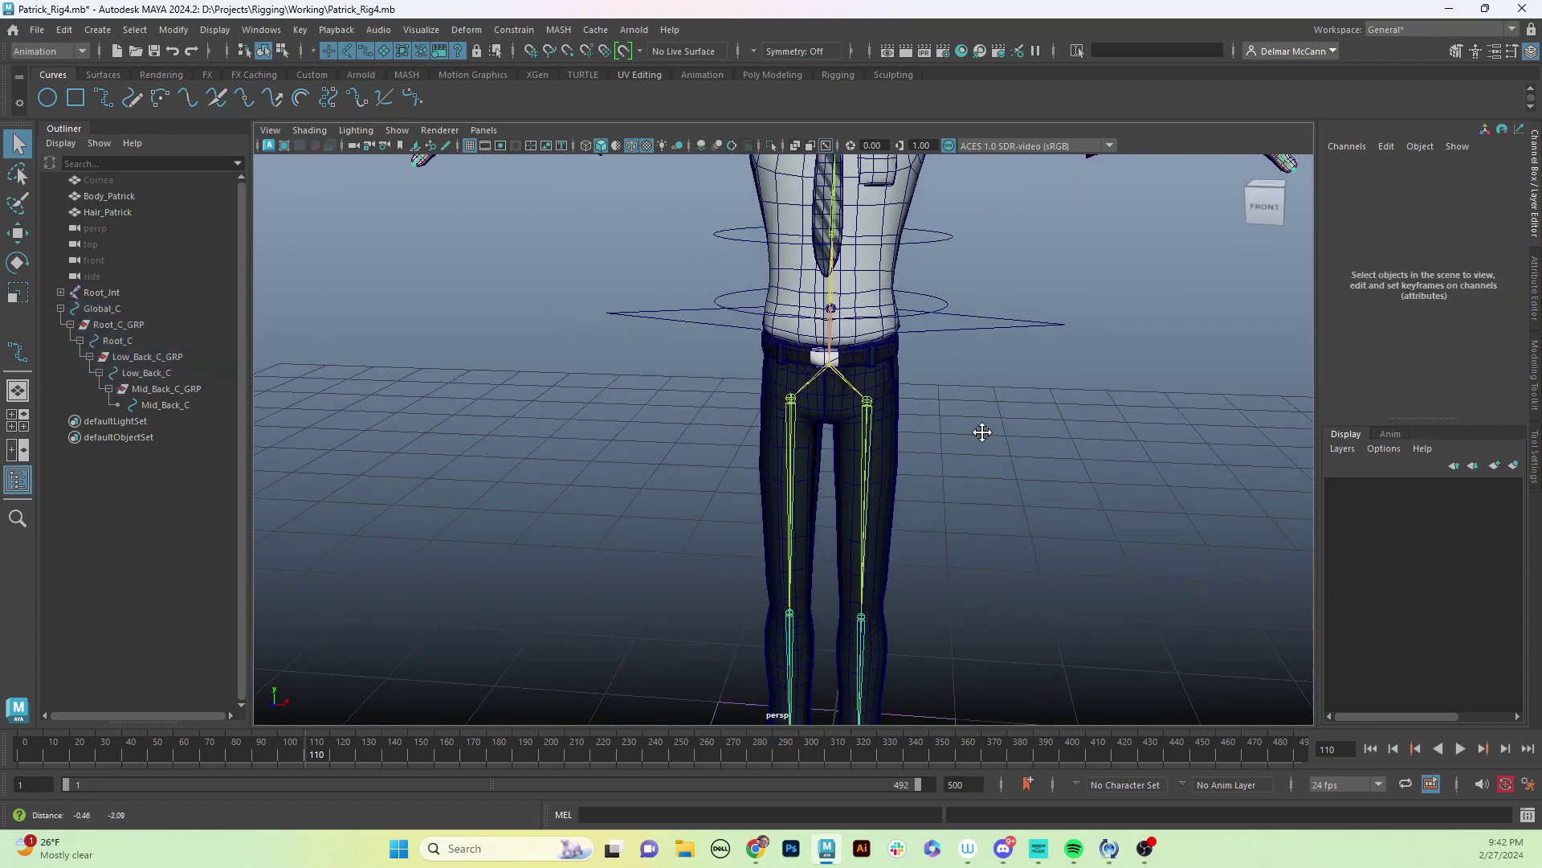
left_click(47, 97)
left_click_drag(920, 620, 852, 548, "alt")
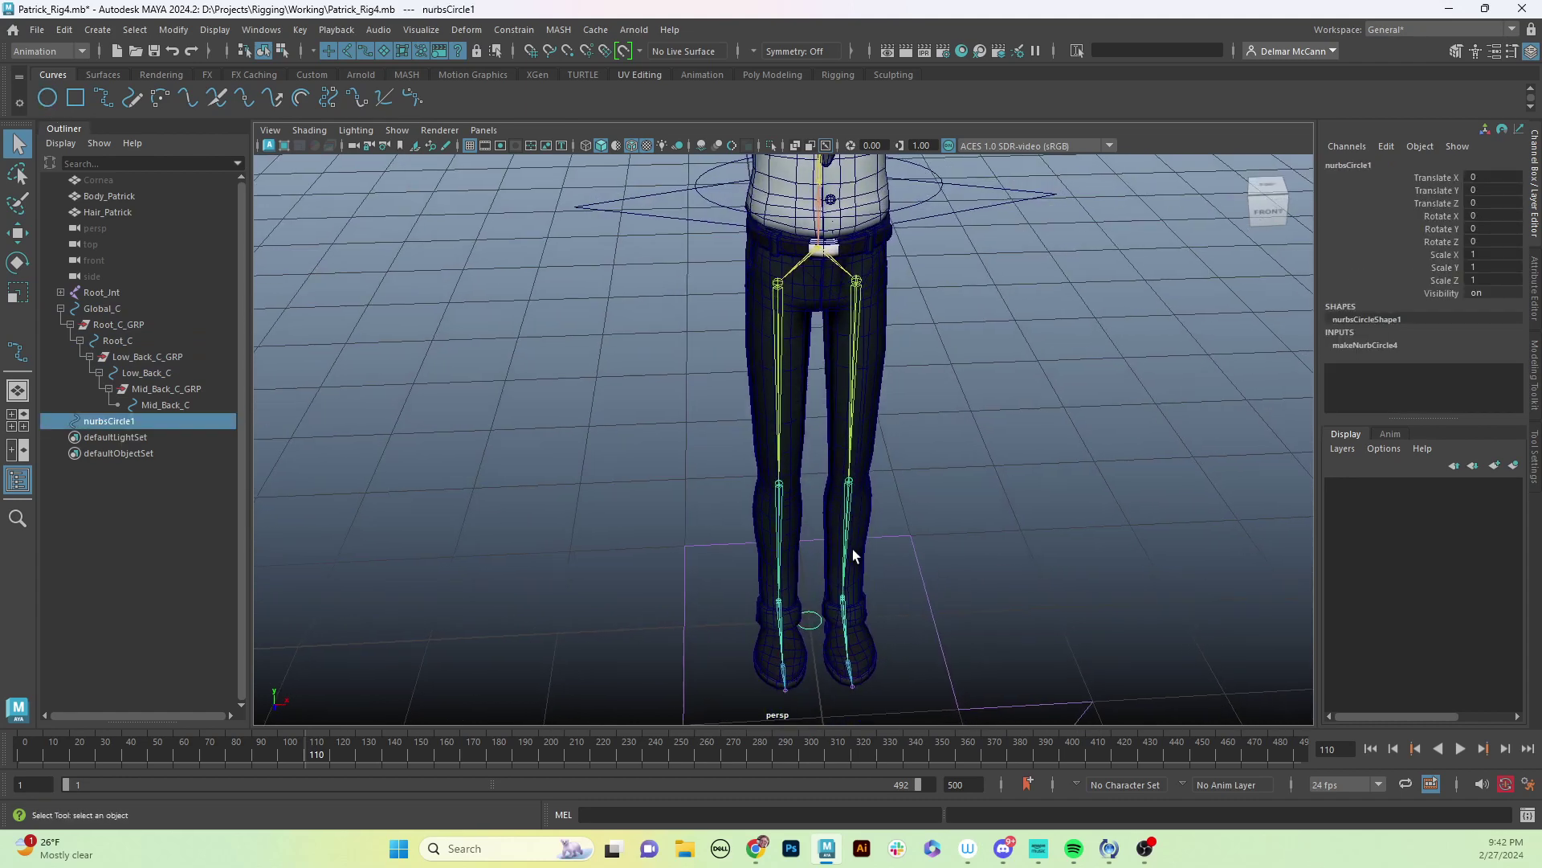
Scale all eight circle CVs outward, flat around the feet.
key("F8")
left_click_drag(741, 564, 940, 662)
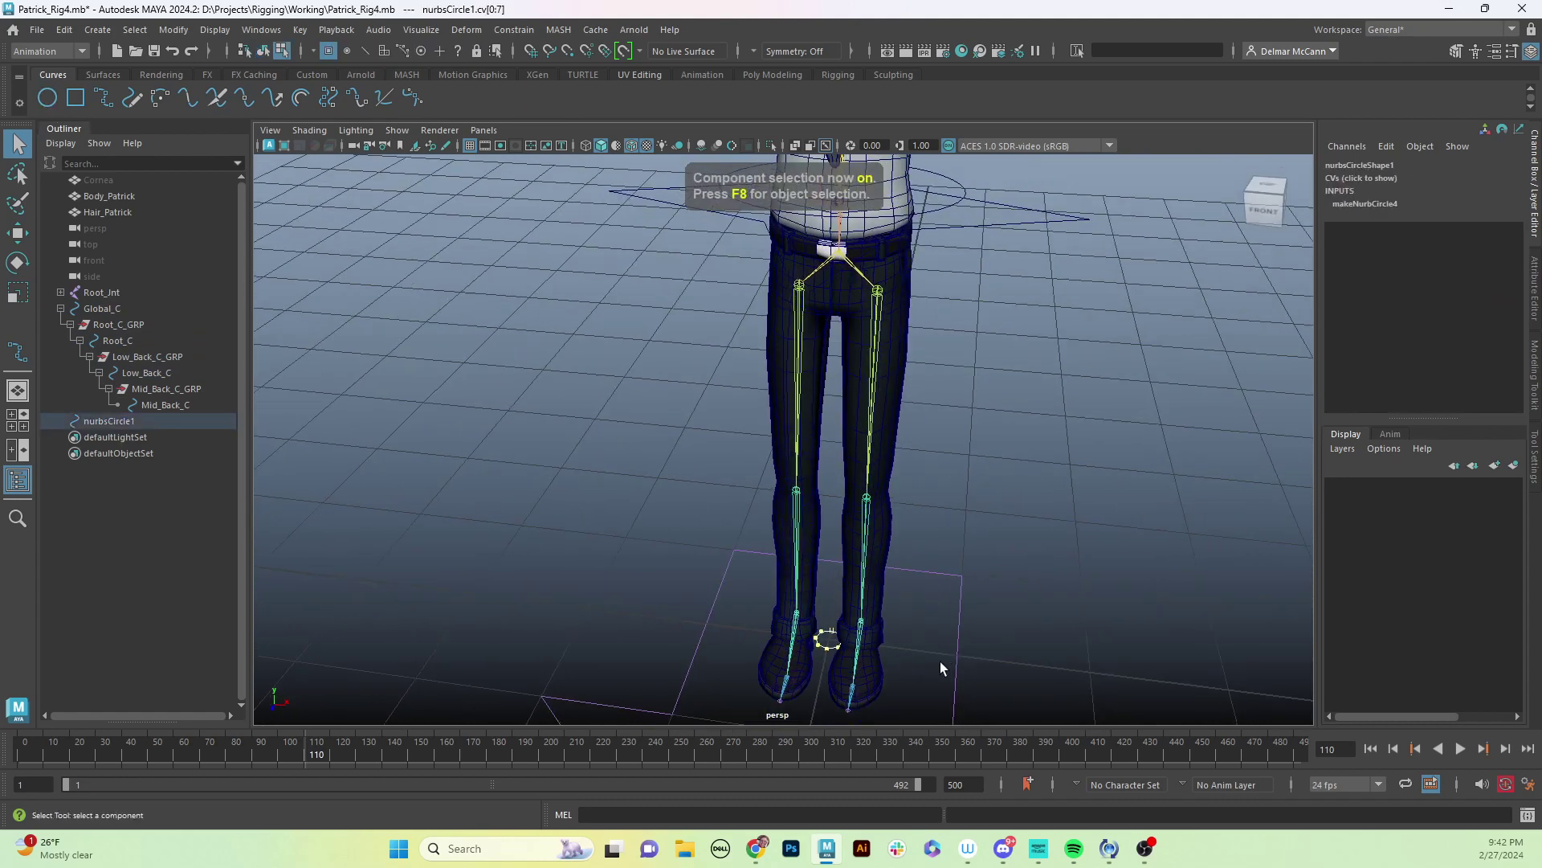
key("r")
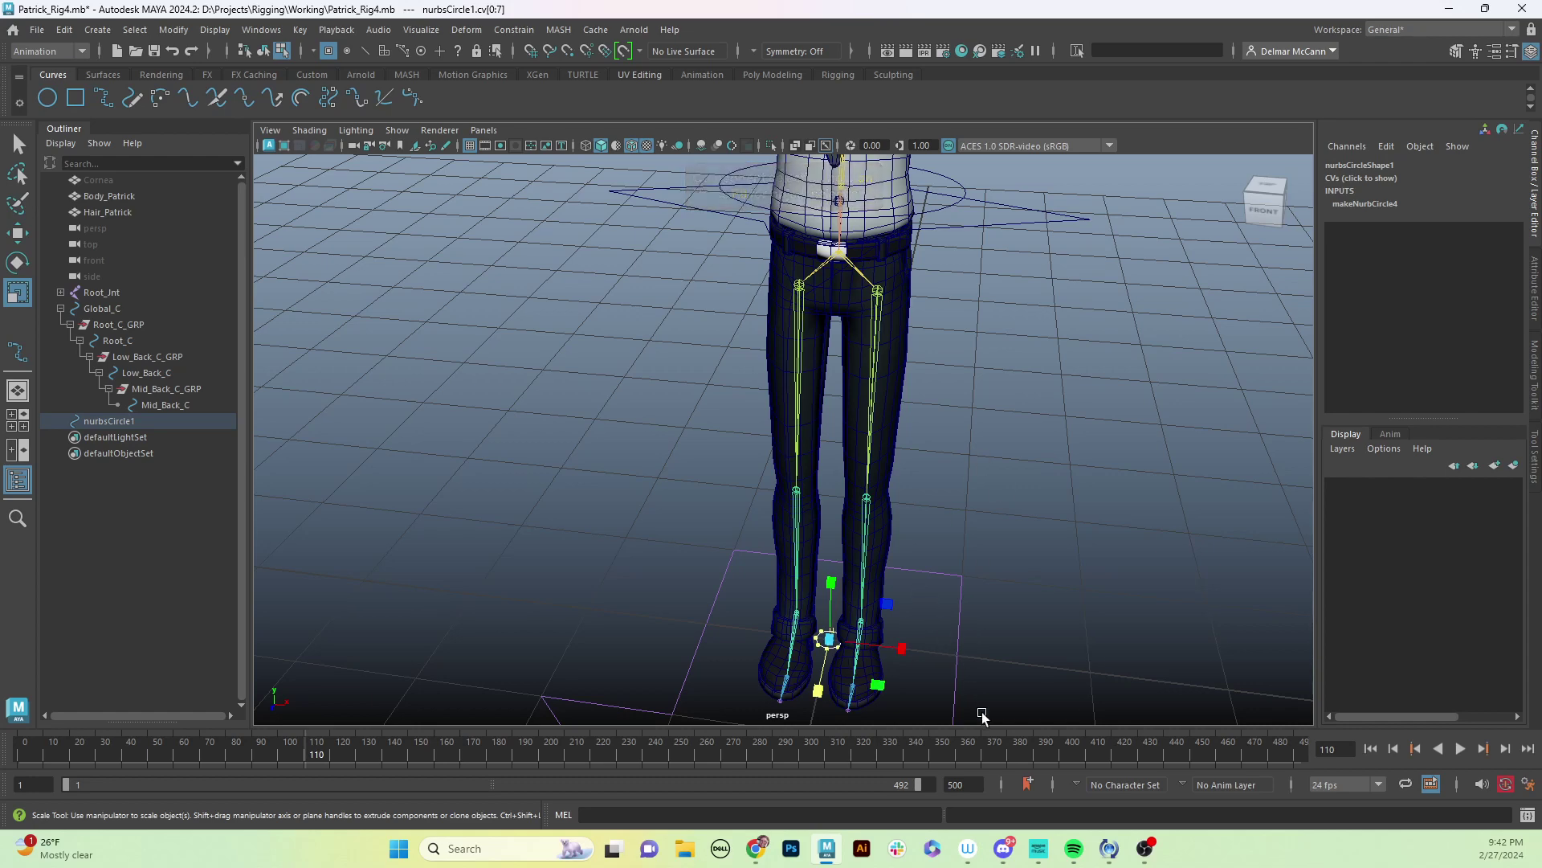
left_click_drag(981, 714, 961, 685, "alt")
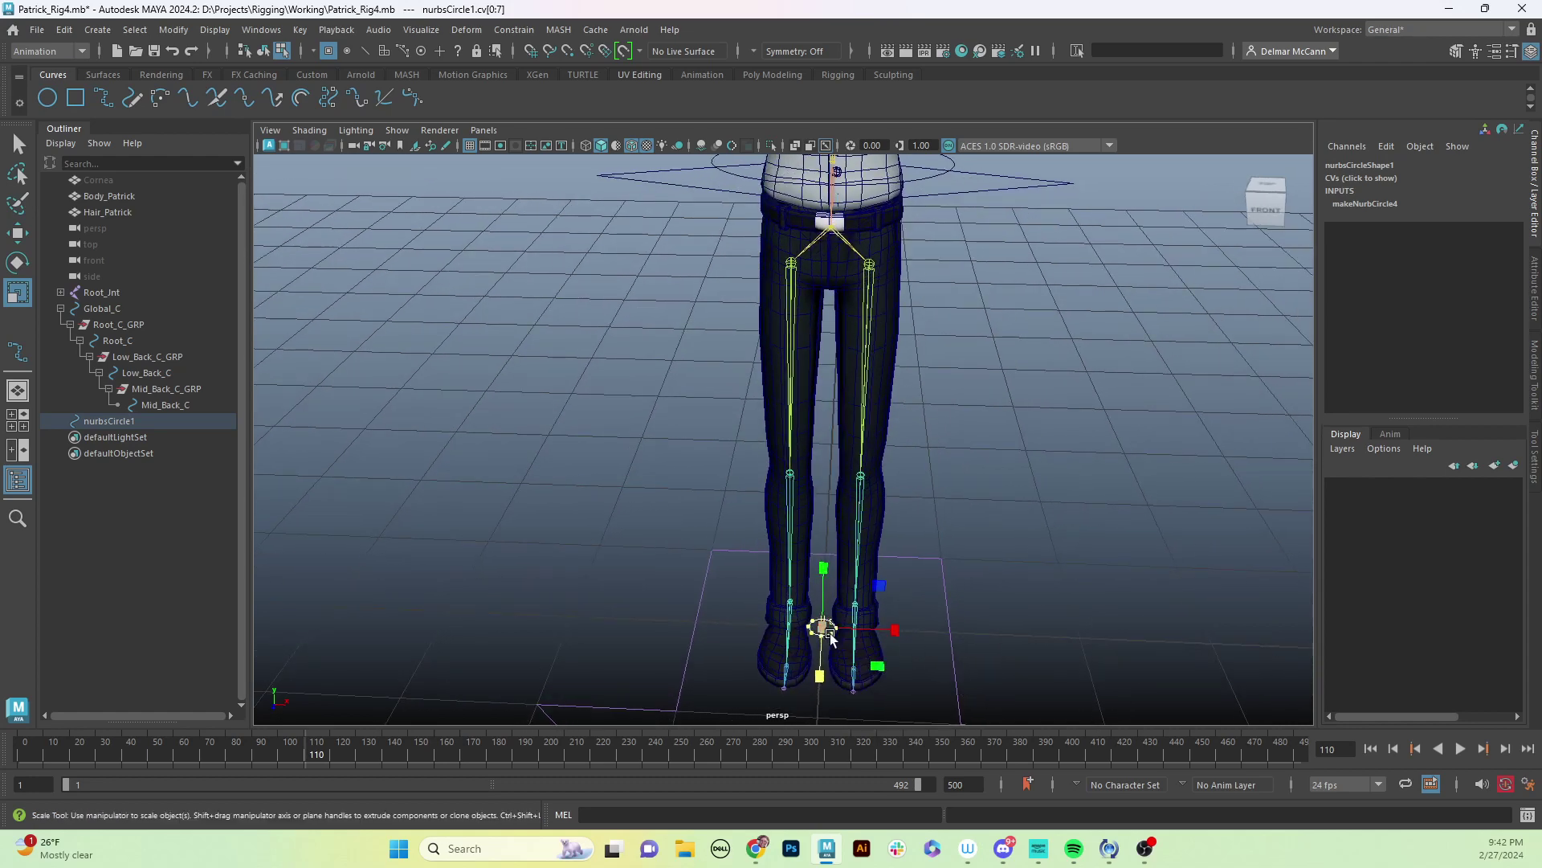
left_click_drag(828, 631, 981, 602)
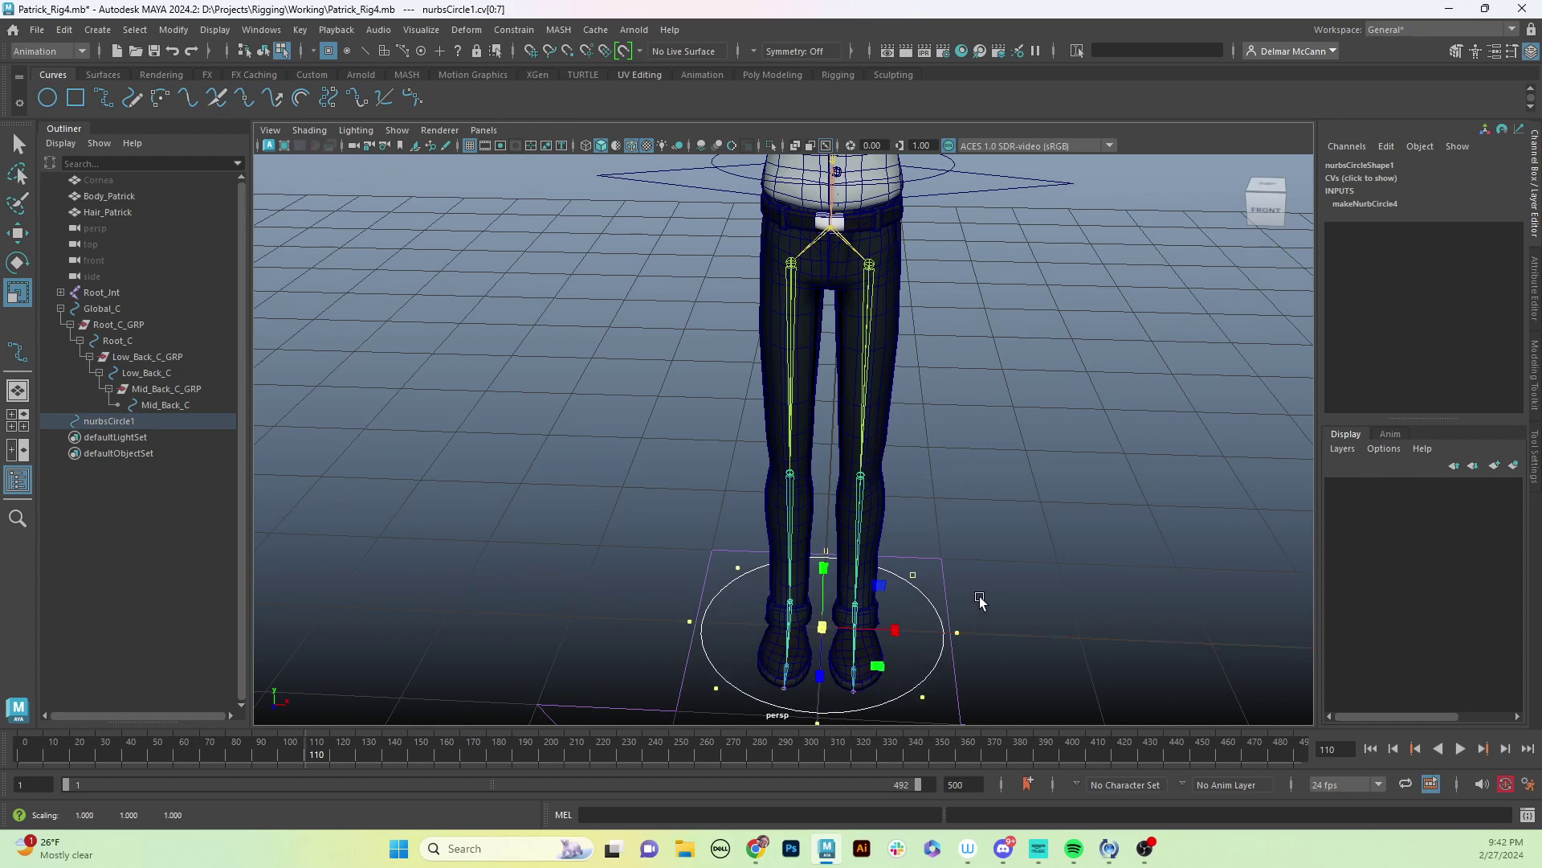
middle_click_drag(878, 490, 939, 429, "alt")
Scale several selected circle CVs outward into a wider rounded-square shape.
left_click_drag(774, 498, 808, 532)
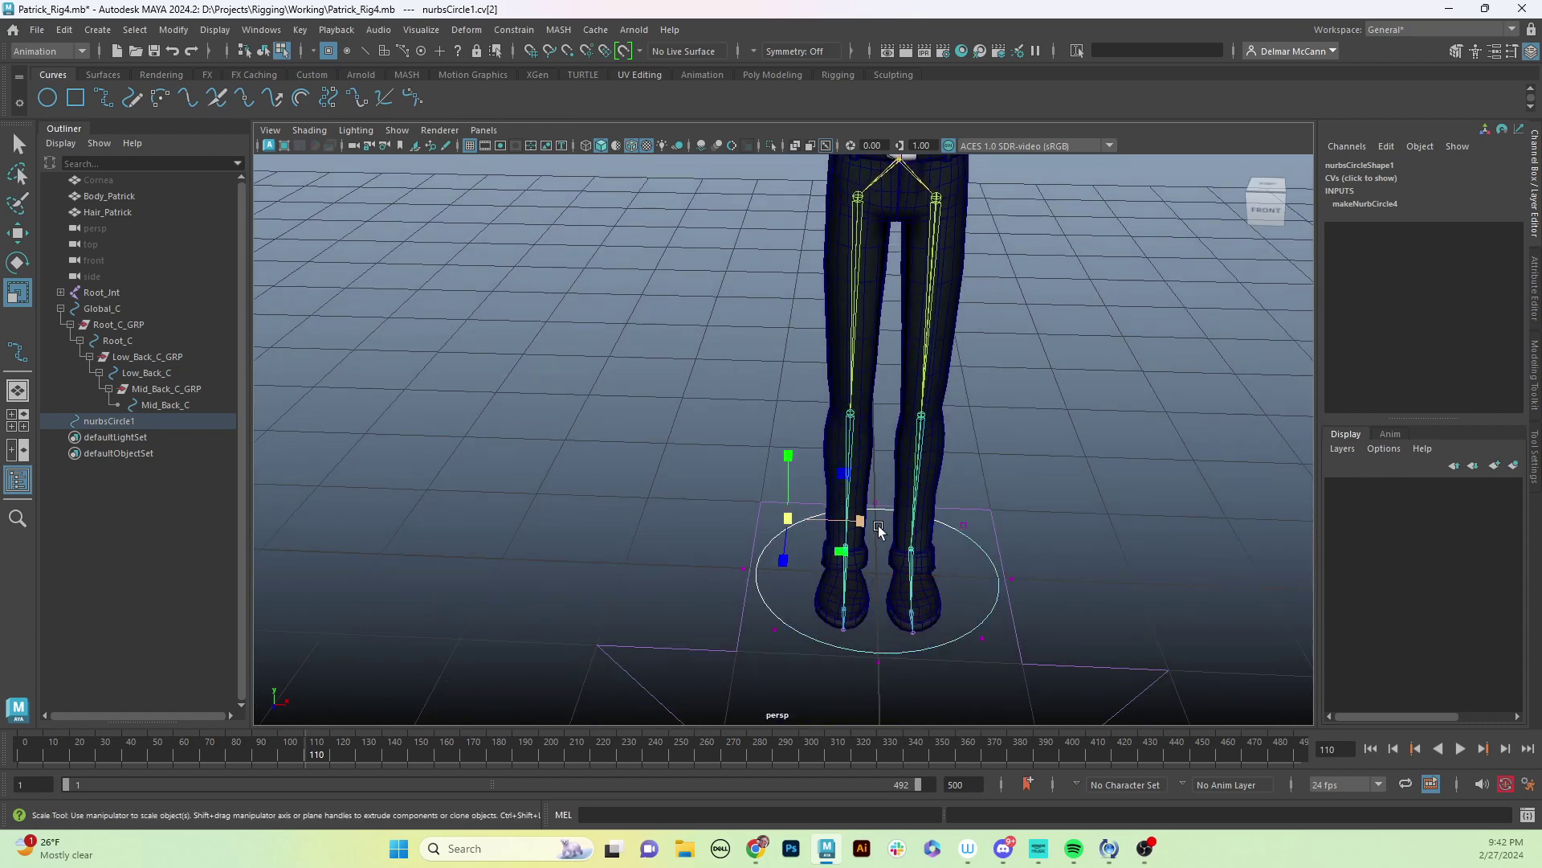
left_click_drag(975, 493, 956, 540, "shift")
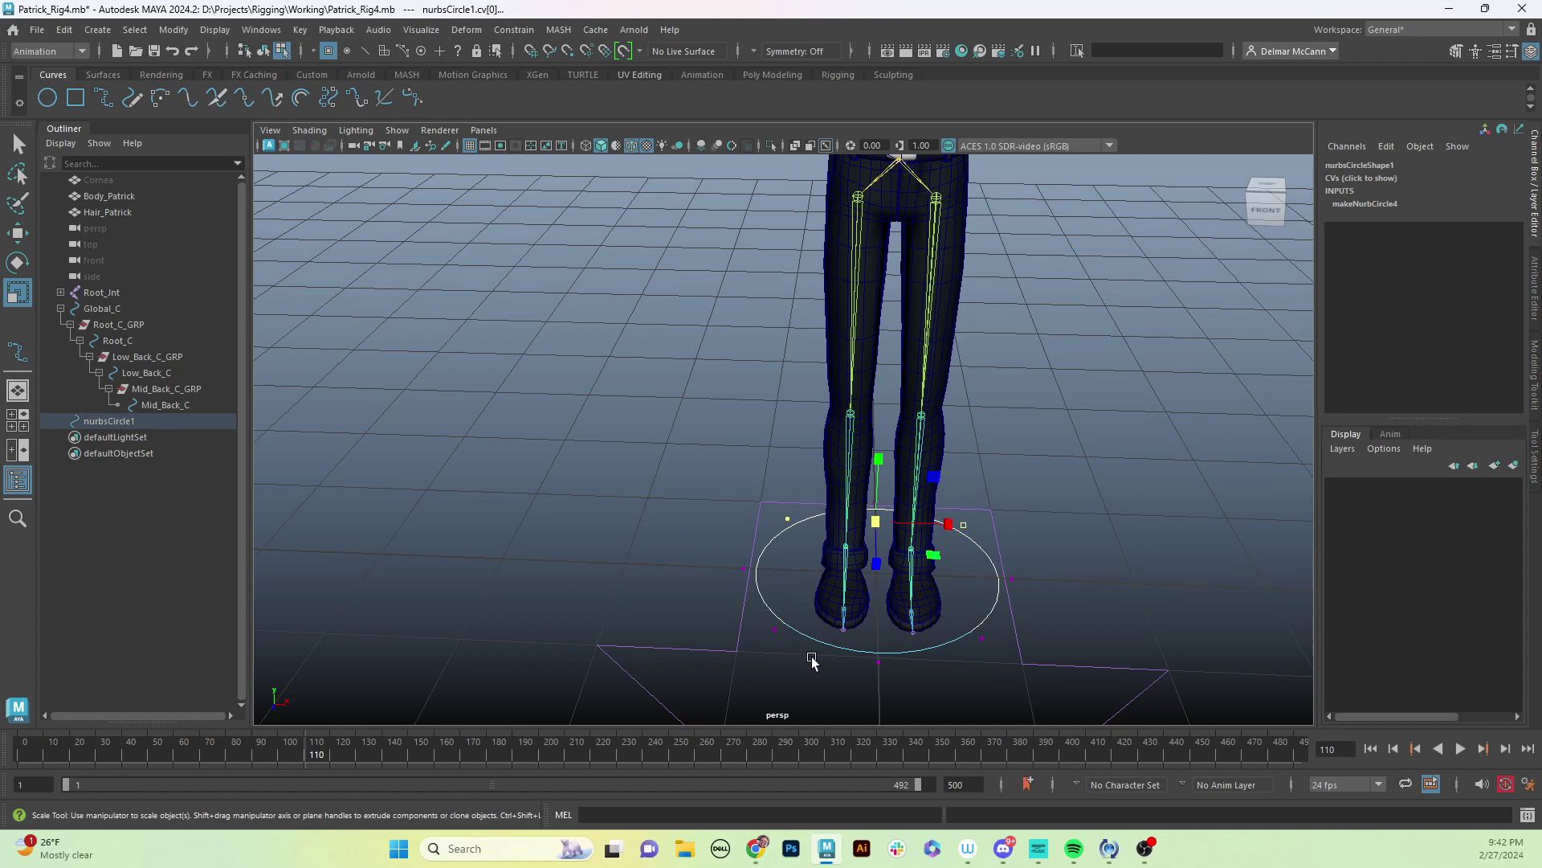
left_click_drag(753, 609, 811, 657, "shift")
left_click_drag(1022, 666, 988, 631, "alt")
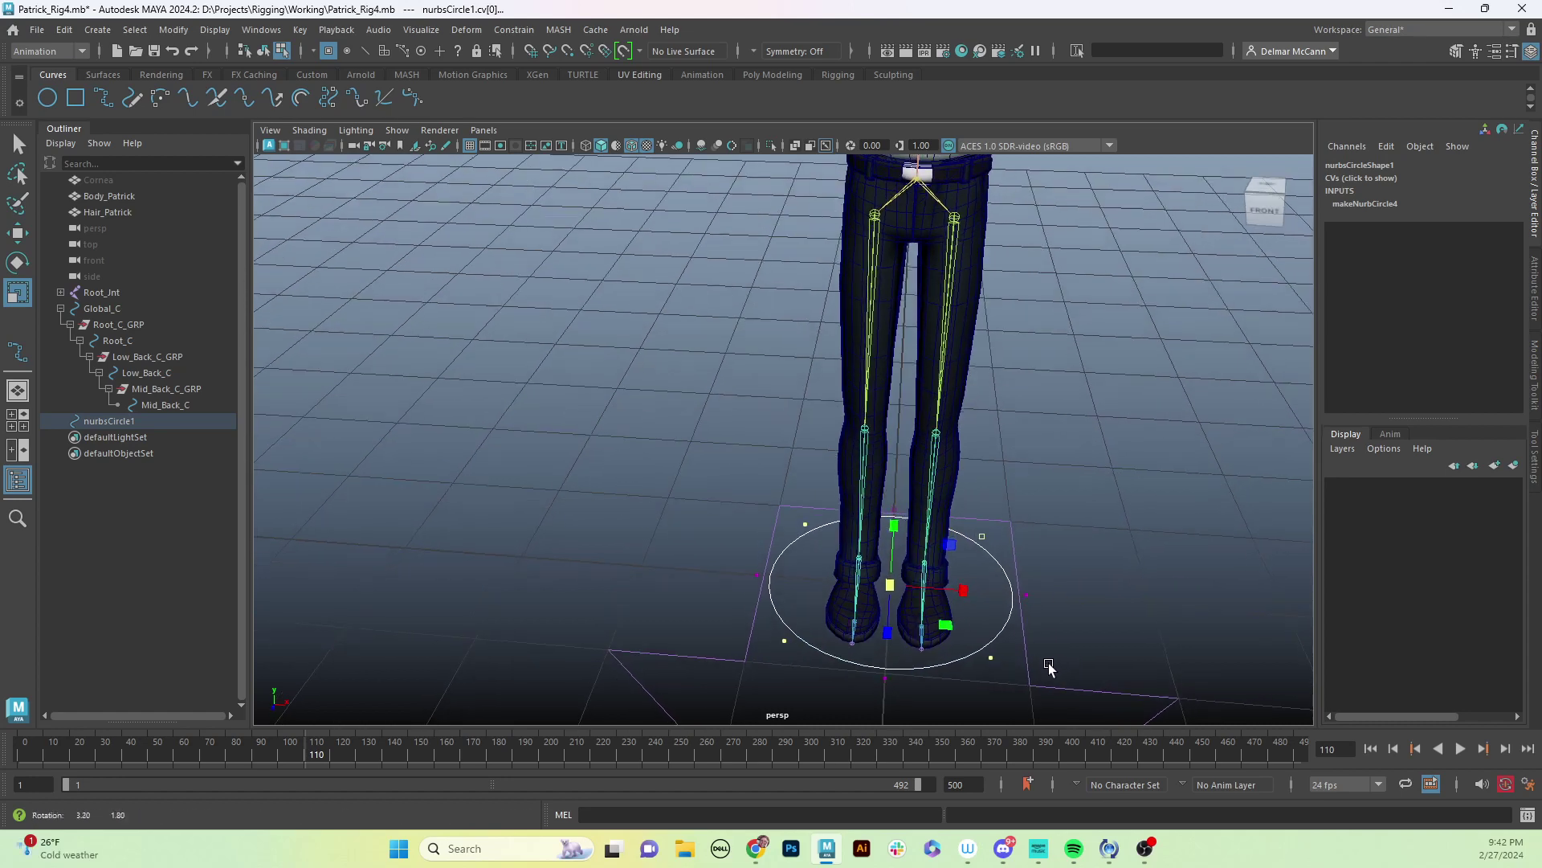
mouse_move(897, 591)
left_mouse_down()
mouse_move(939, 589)
mouse_move(901, 591)
mouse_move(903, 578)
left_mouse_up()
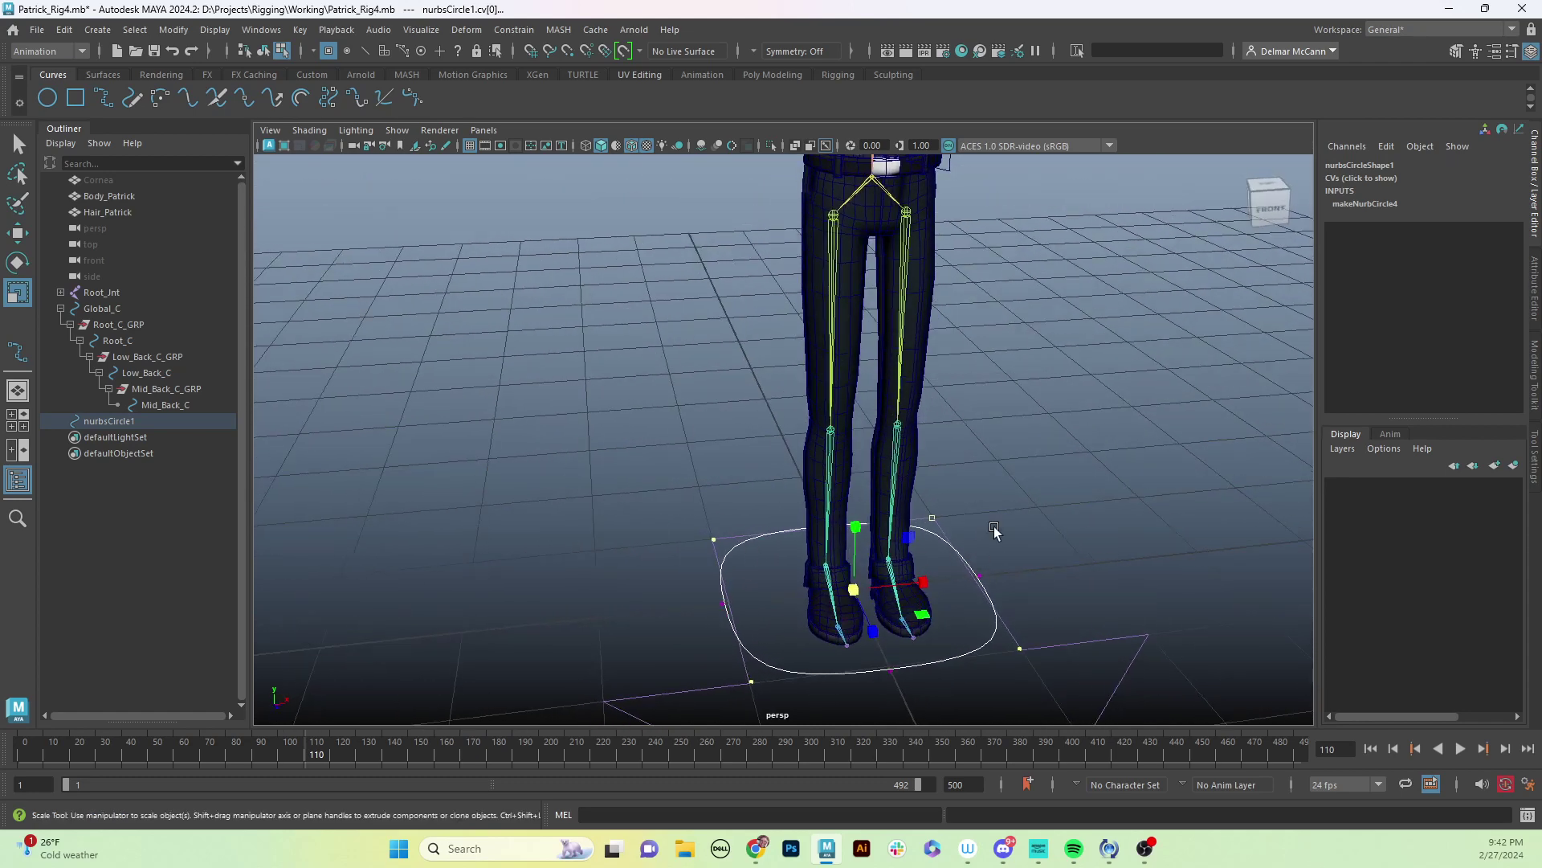
Rename the nurbsCircle1 curve to Up_Back_C.
key("F8")
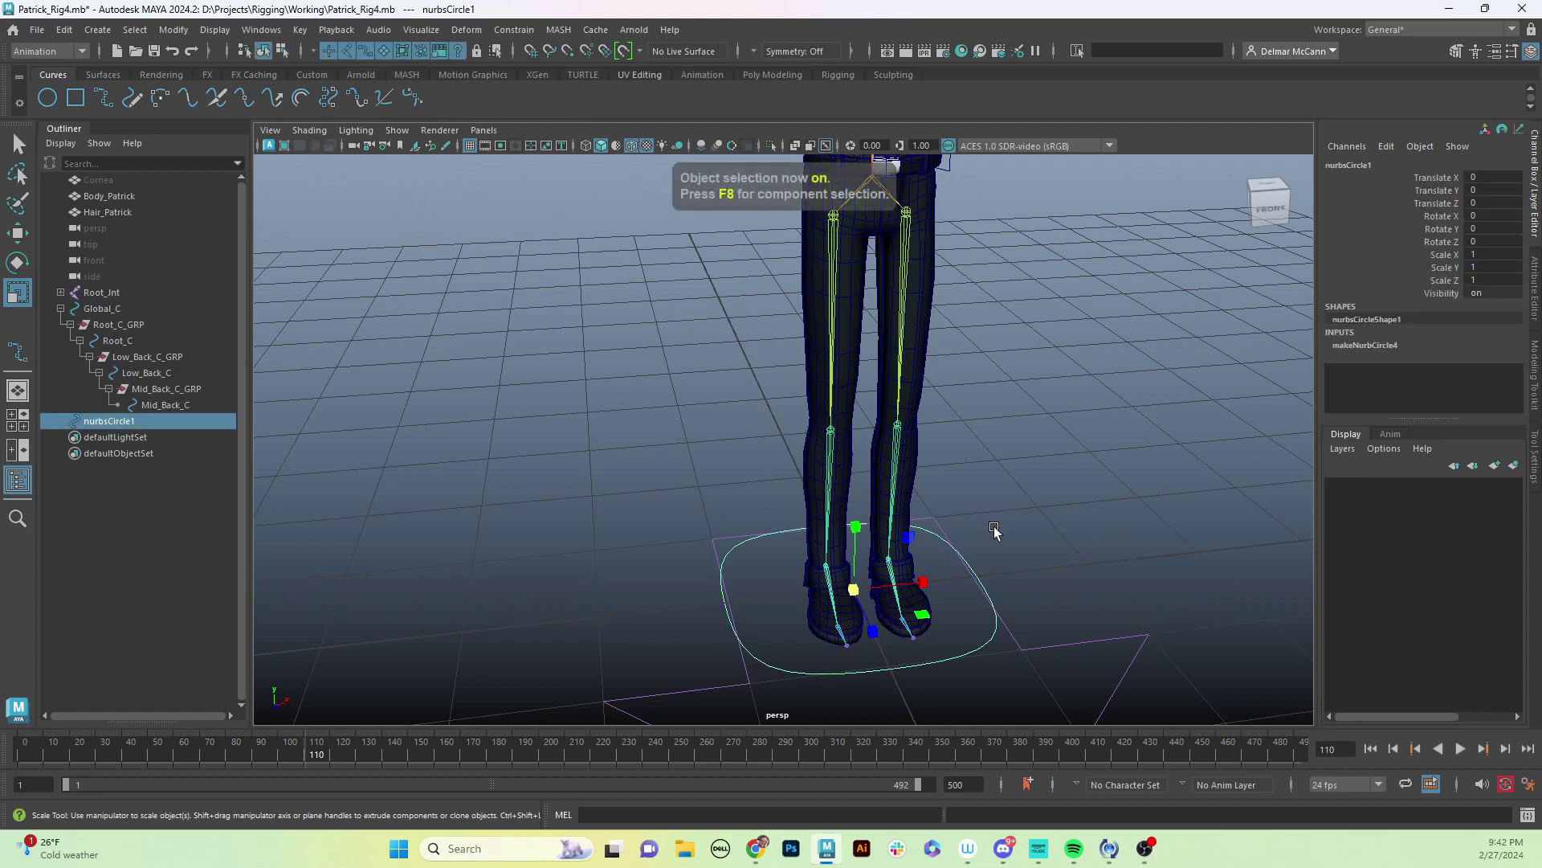
double_click(117, 422)
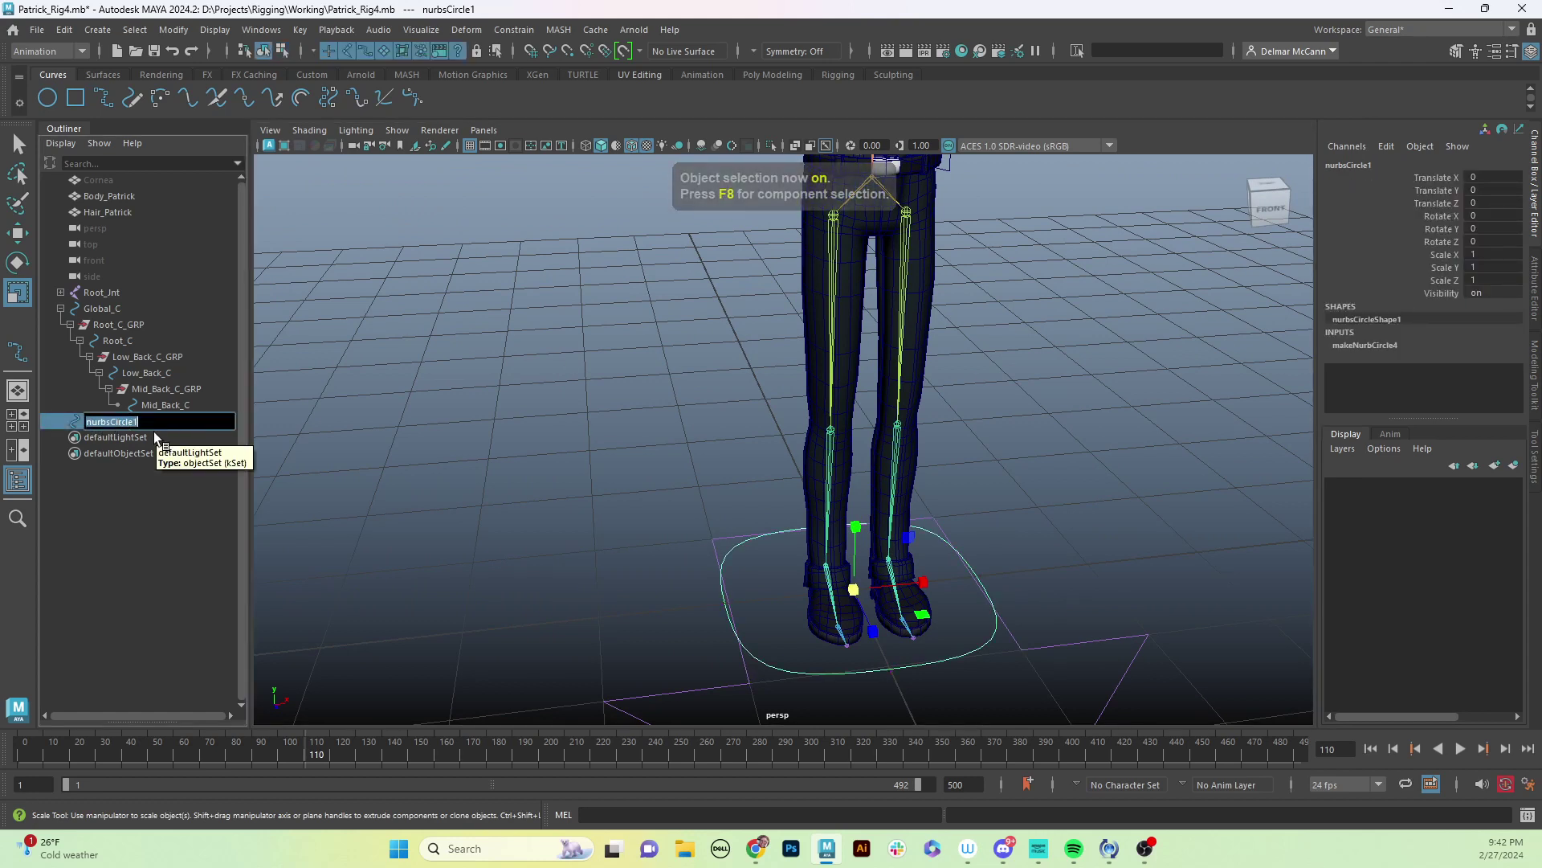
type("Up_Back_C")
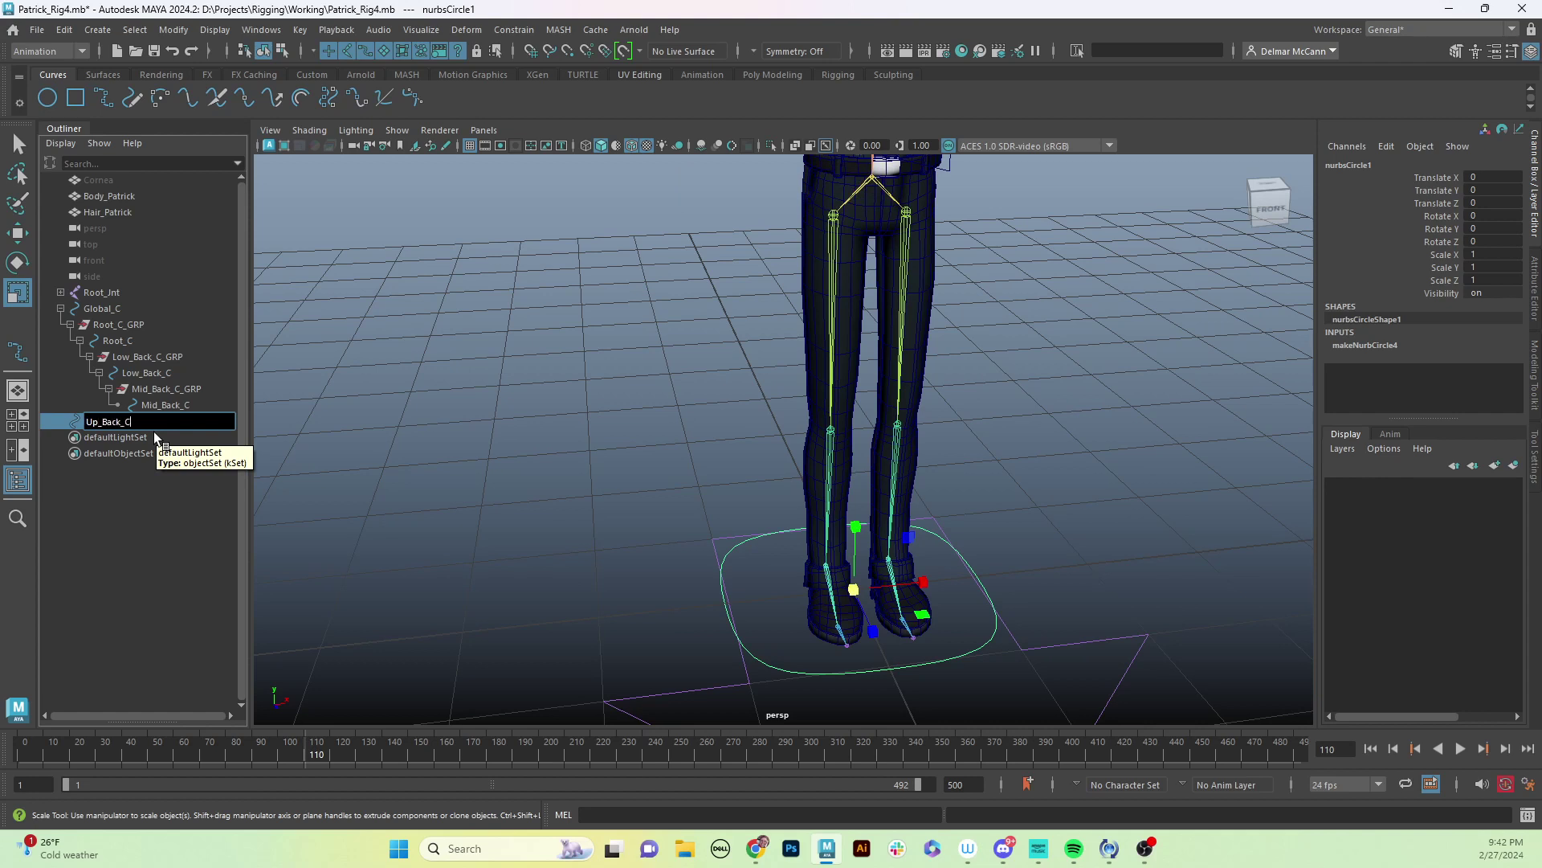
key("Return")
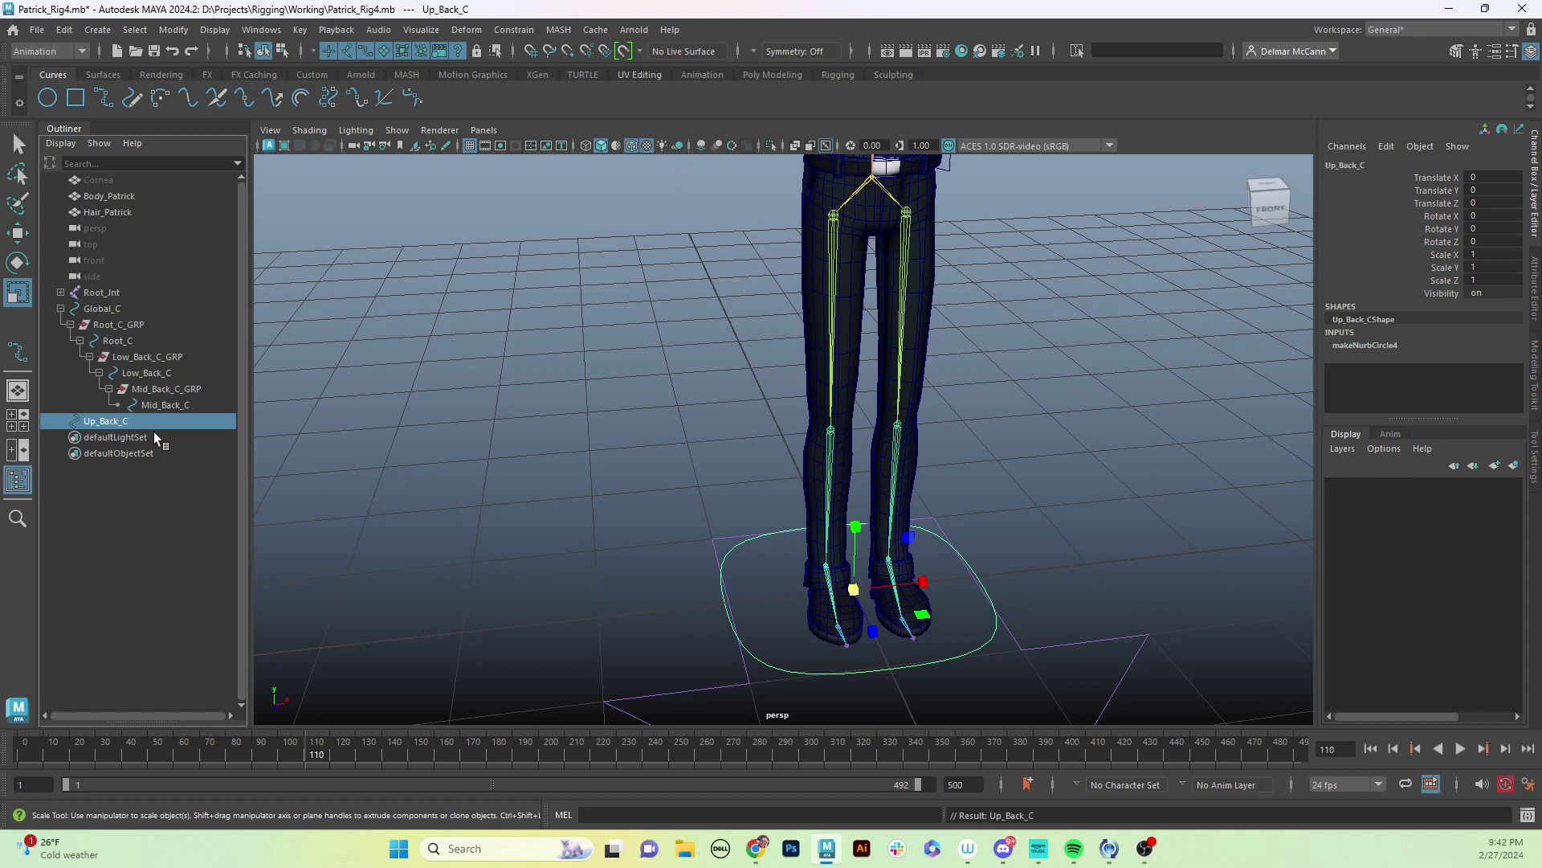
Group Up_Back_C and rename the new group to Up_Back_C_GRP.
left_click(992, 663)
left_click(980, 649)
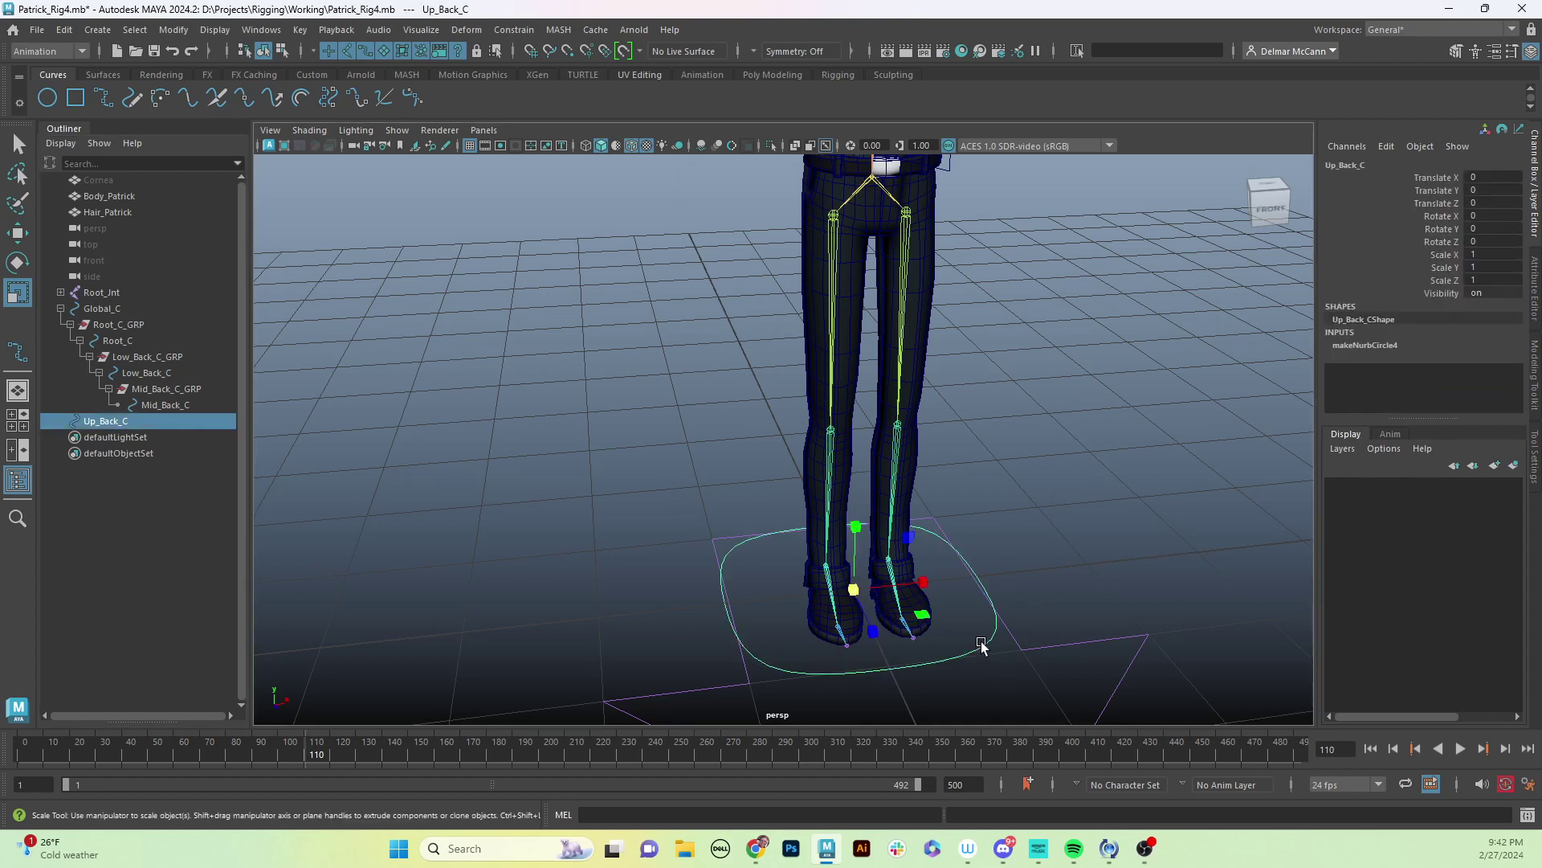
key("ctrl+g")
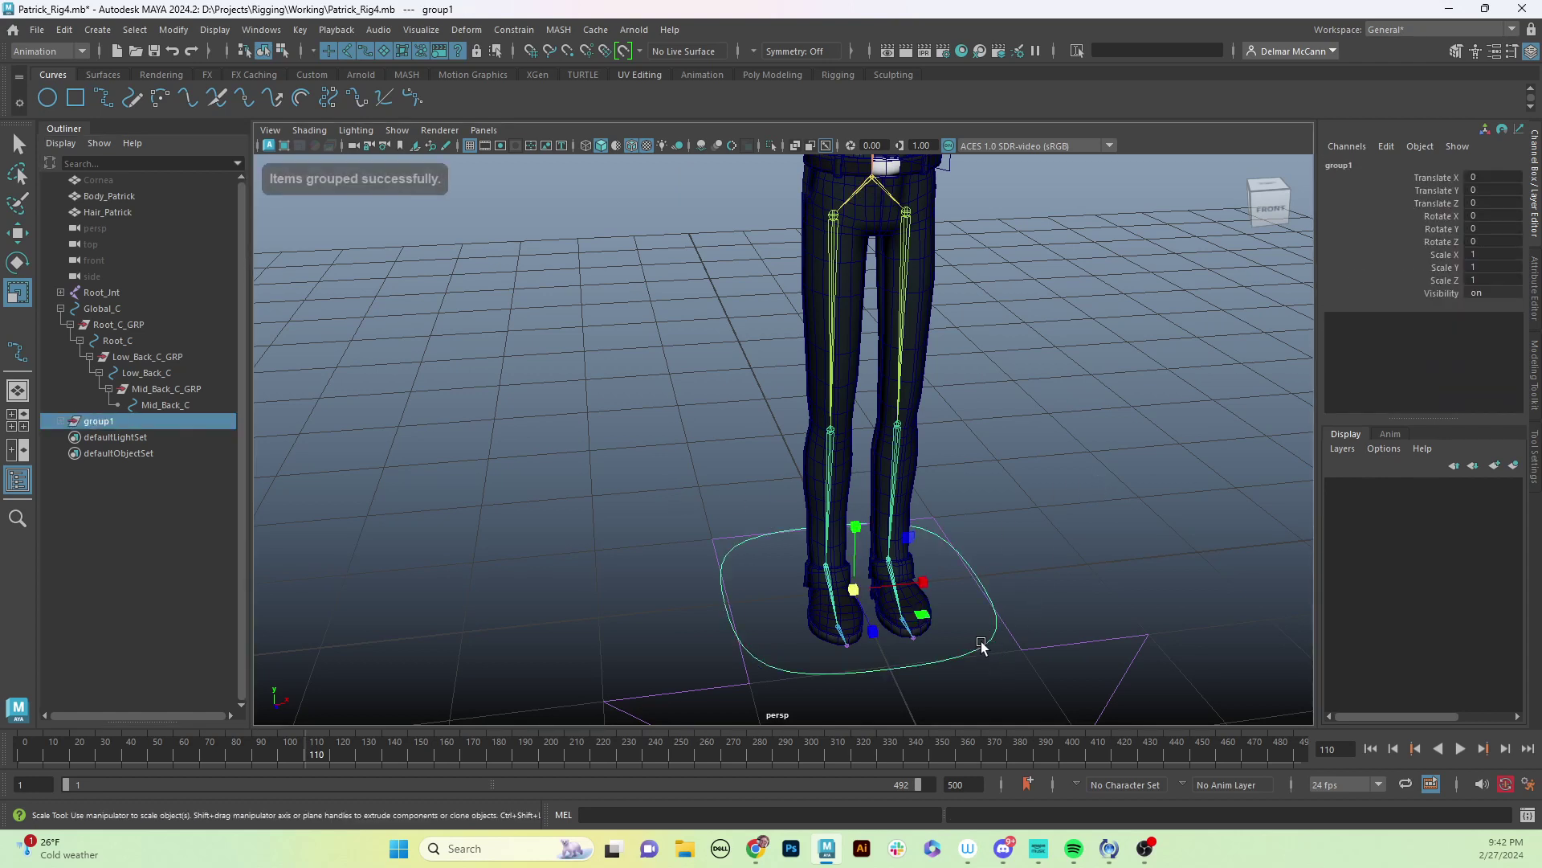
double_click(112, 422)
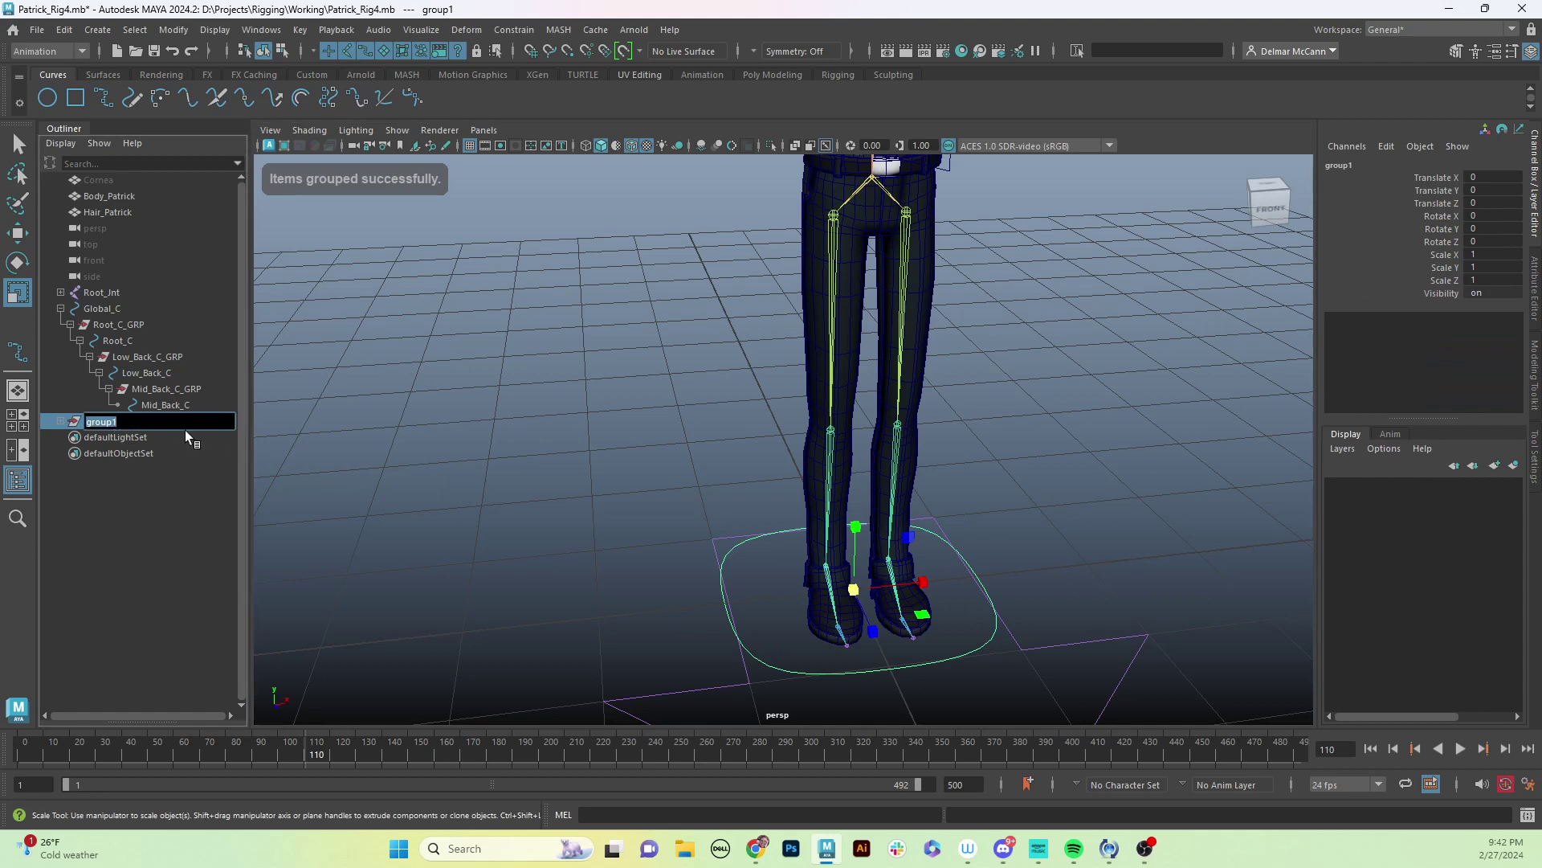
type("U")
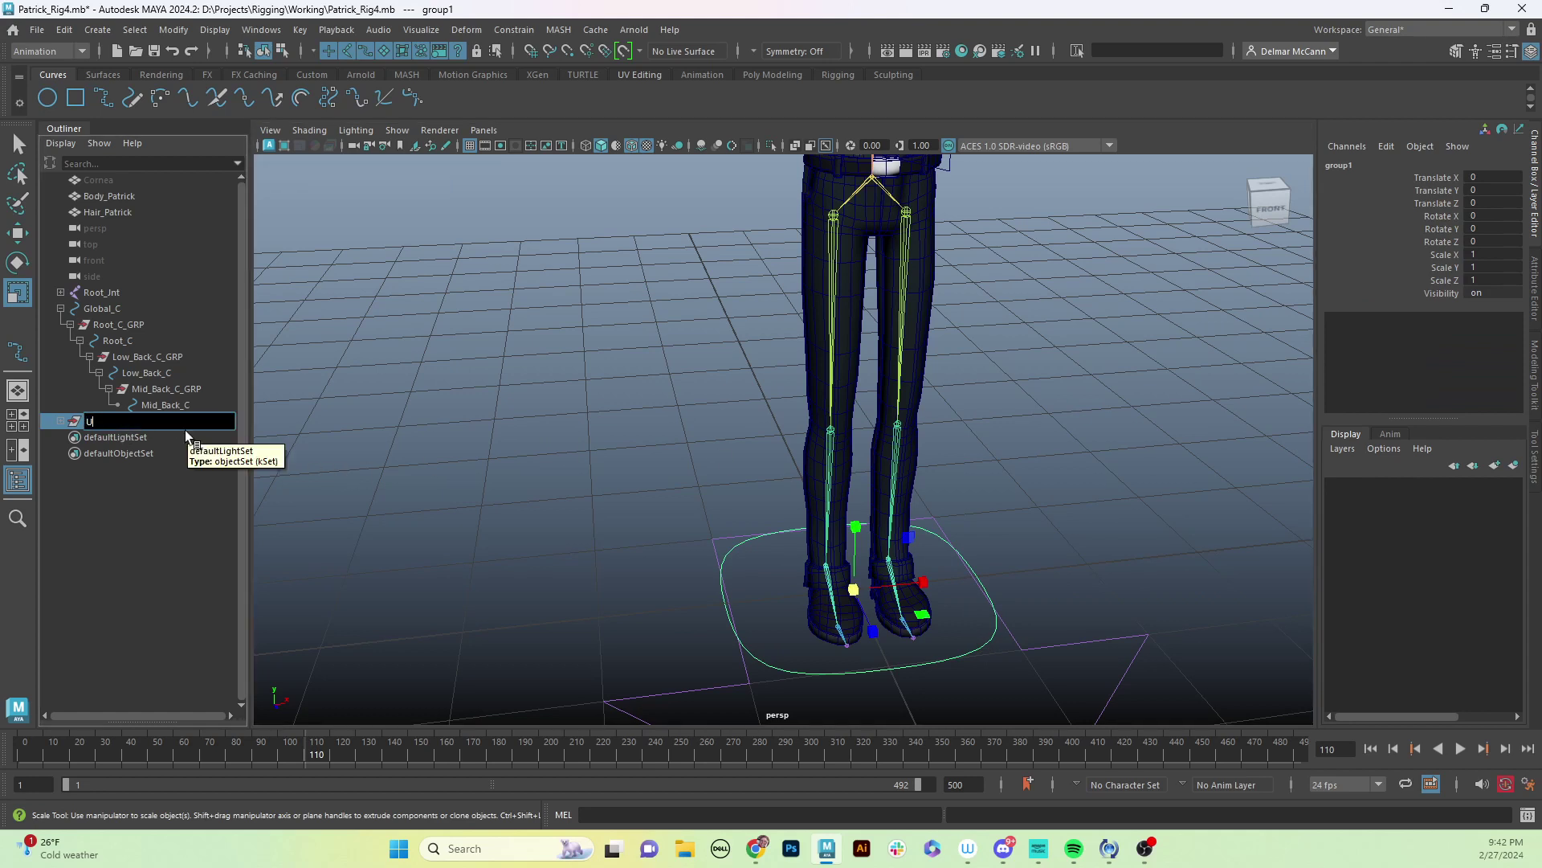
type("p_Back_C_GRP")
key("Return")
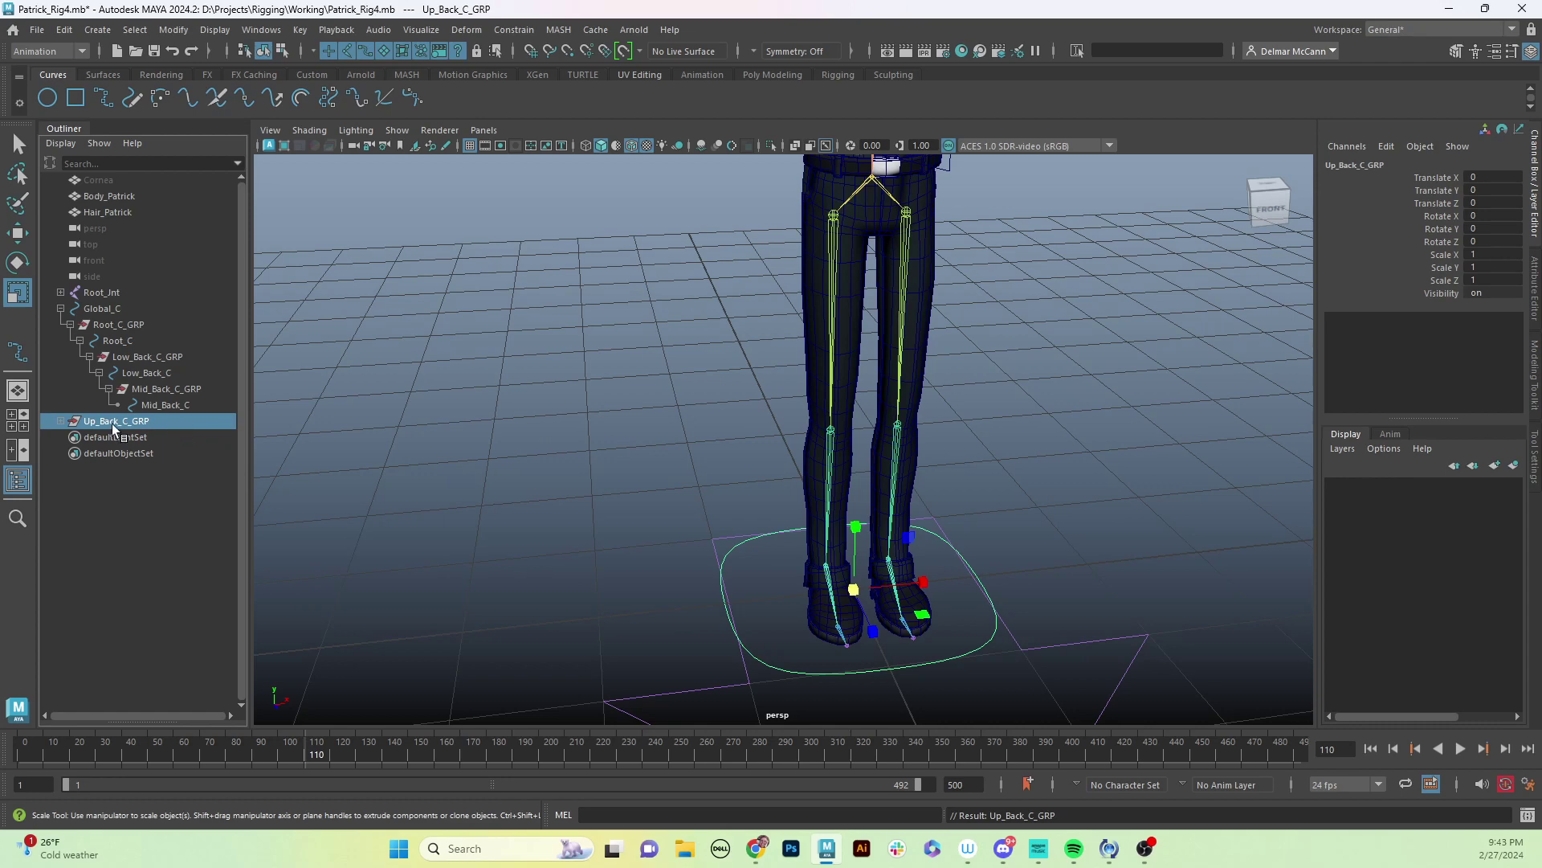
middle_click_drag(1022, 607, 1014, 590, "alt")
key("w")
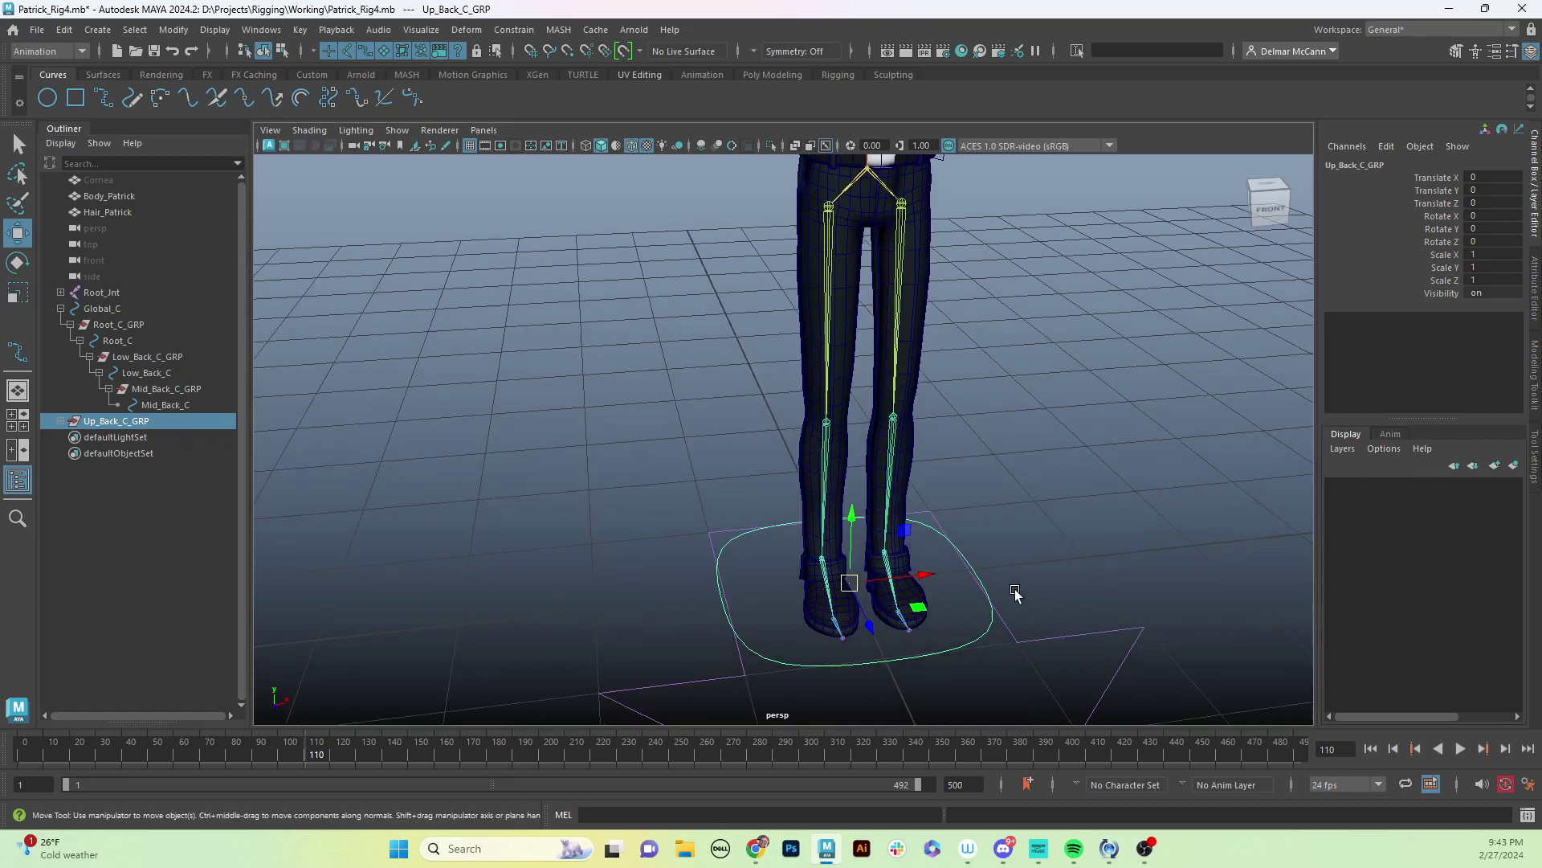
left_click_drag(1015, 590, 988, 643, "alt")
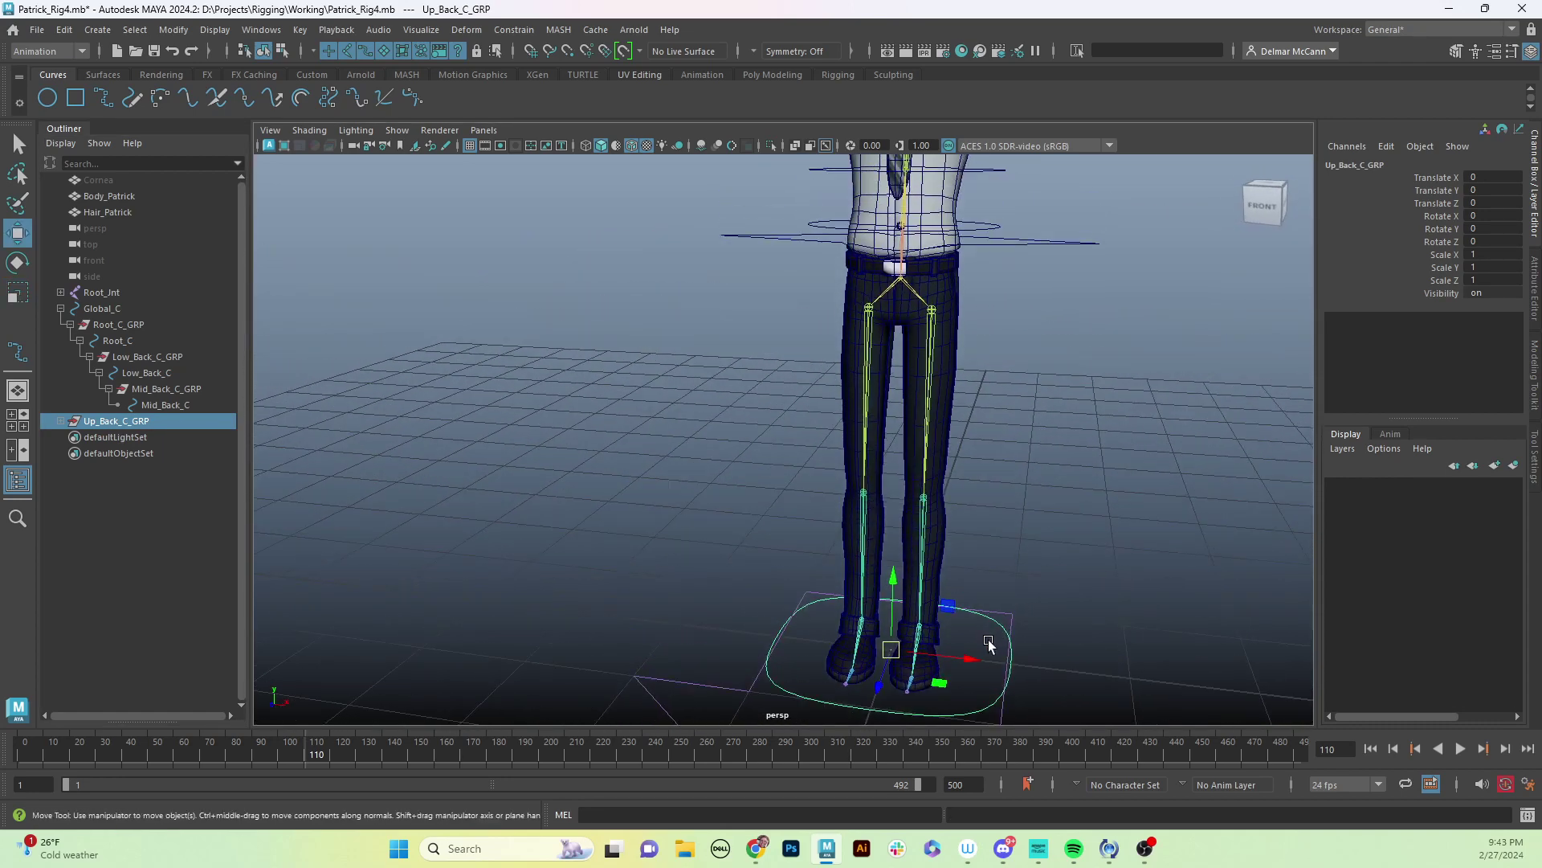
Move Up_Back_C_GRP up from the feet to the upper chest using point snapping.
middle_click_drag(898, 620, 913, 774, "alt")
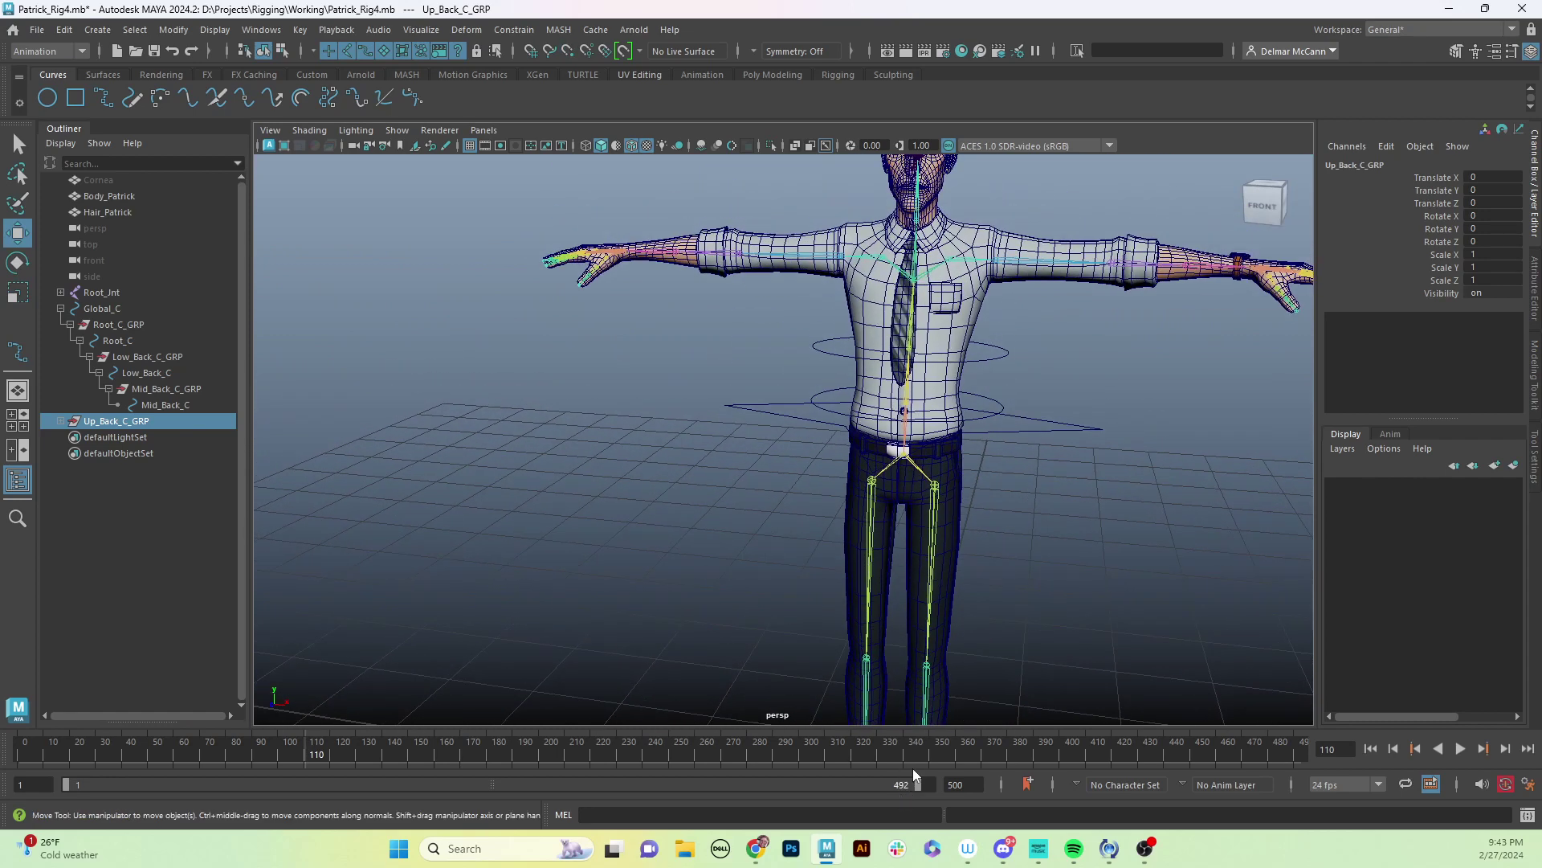
middle_click_drag(1014, 665, 1023, 523, "alt")
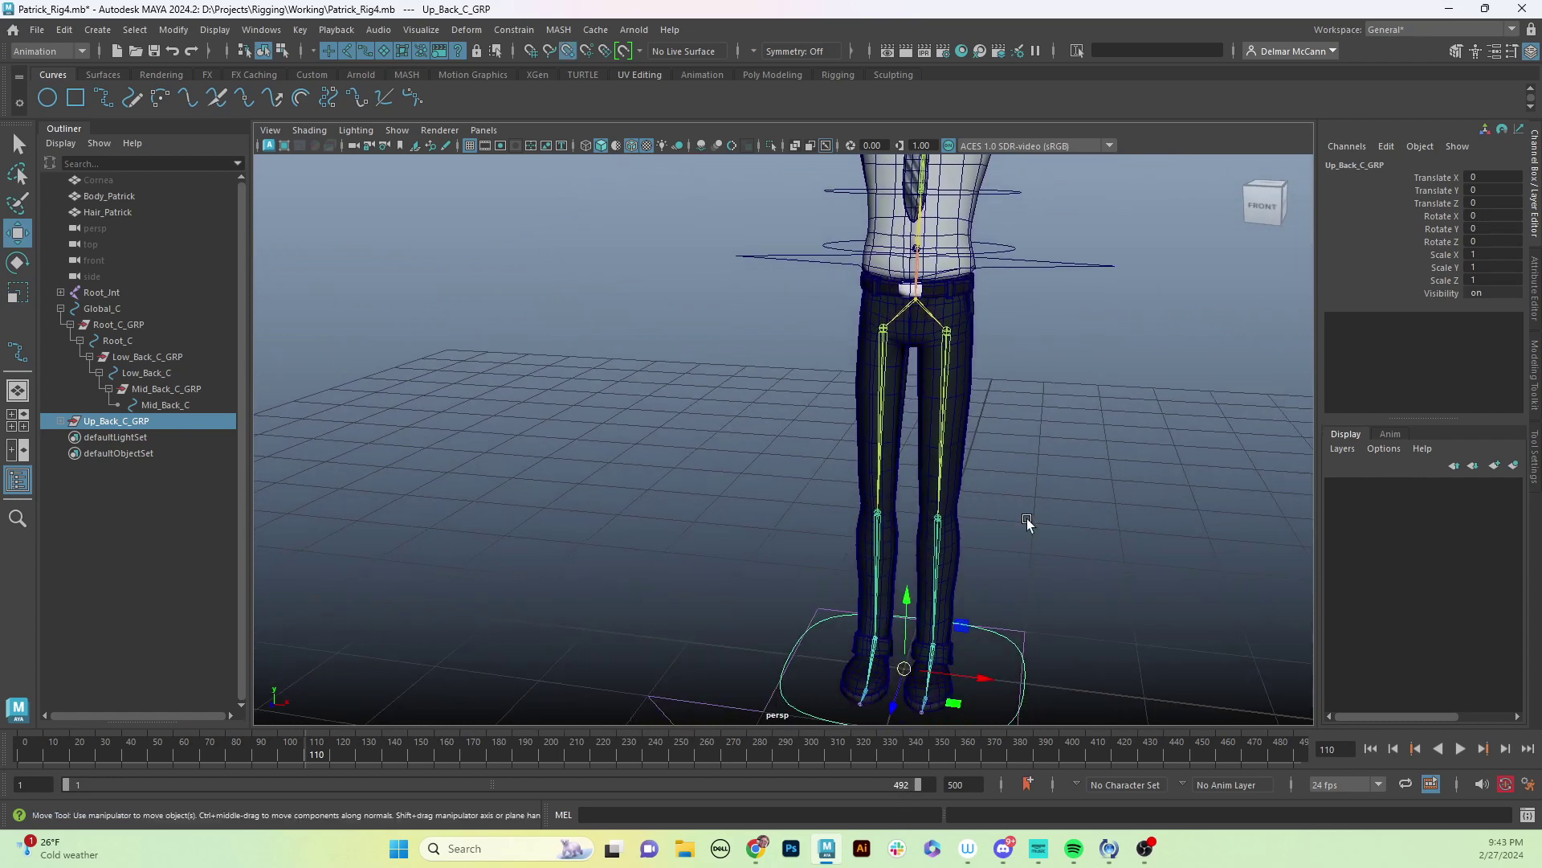
left_click_drag(905, 669, 926, 178)
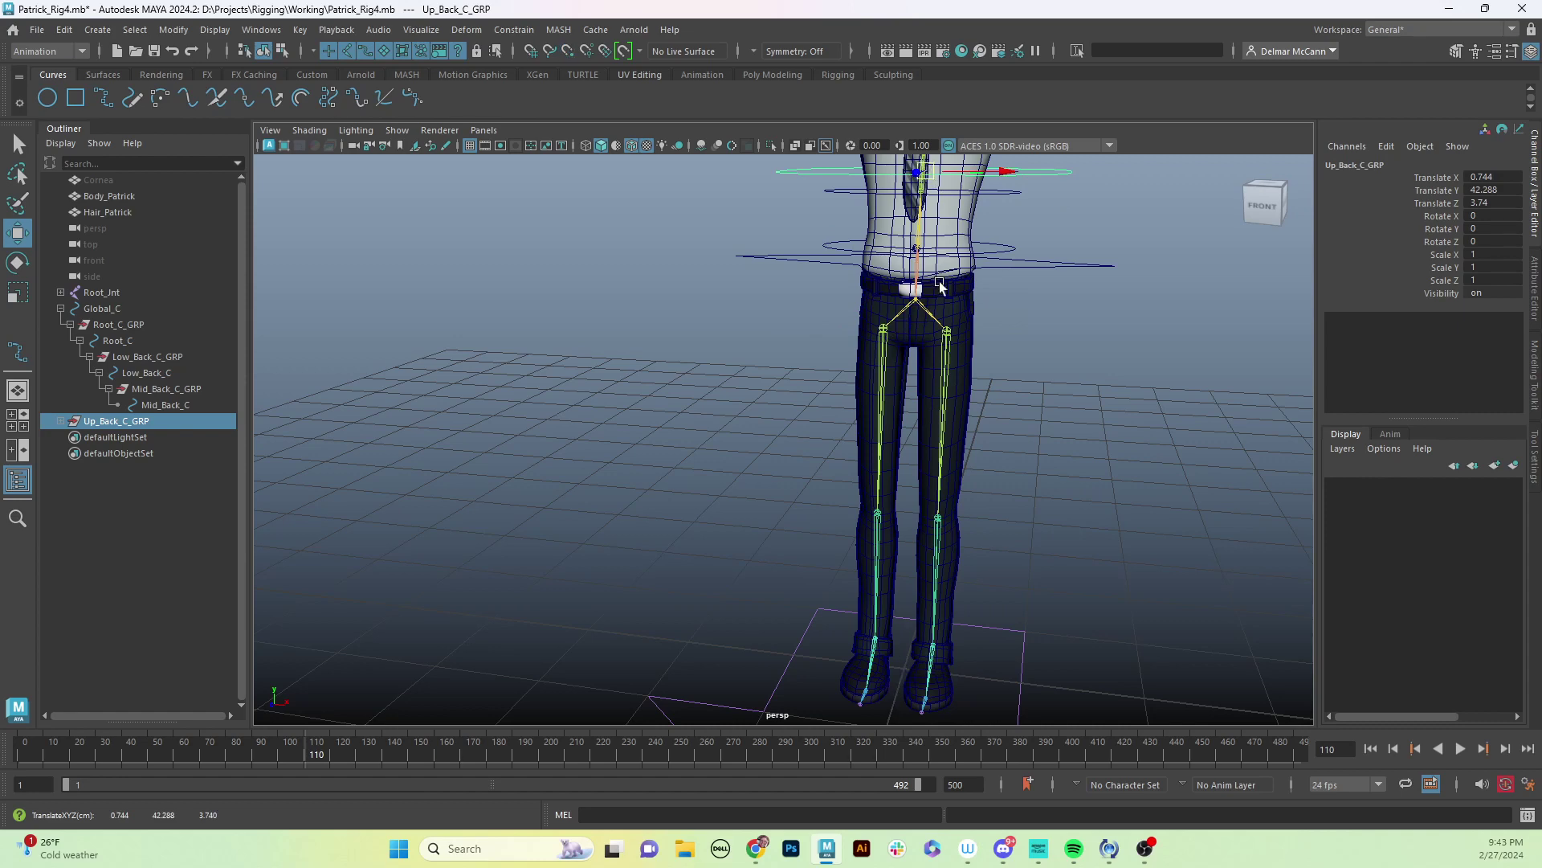
middle_click_drag(936, 286, 902, 537, "alt")
right_click_drag(813, 535, 1078, 517, "alt")
key("v")
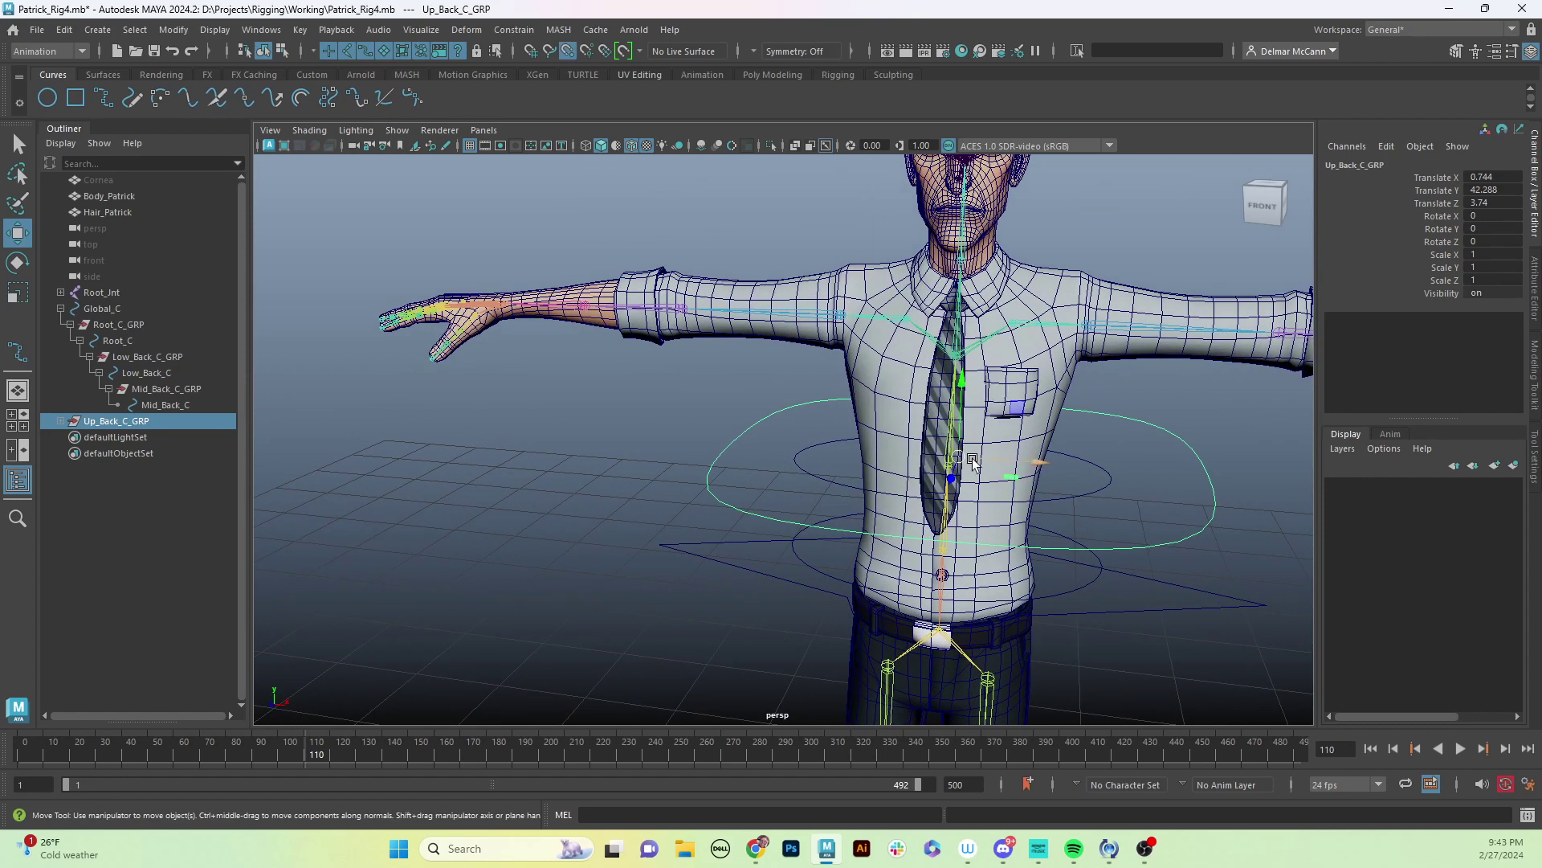
left_click_drag(956, 462, 957, 363)
left_click_drag(982, 414, 893, 456, "alt")
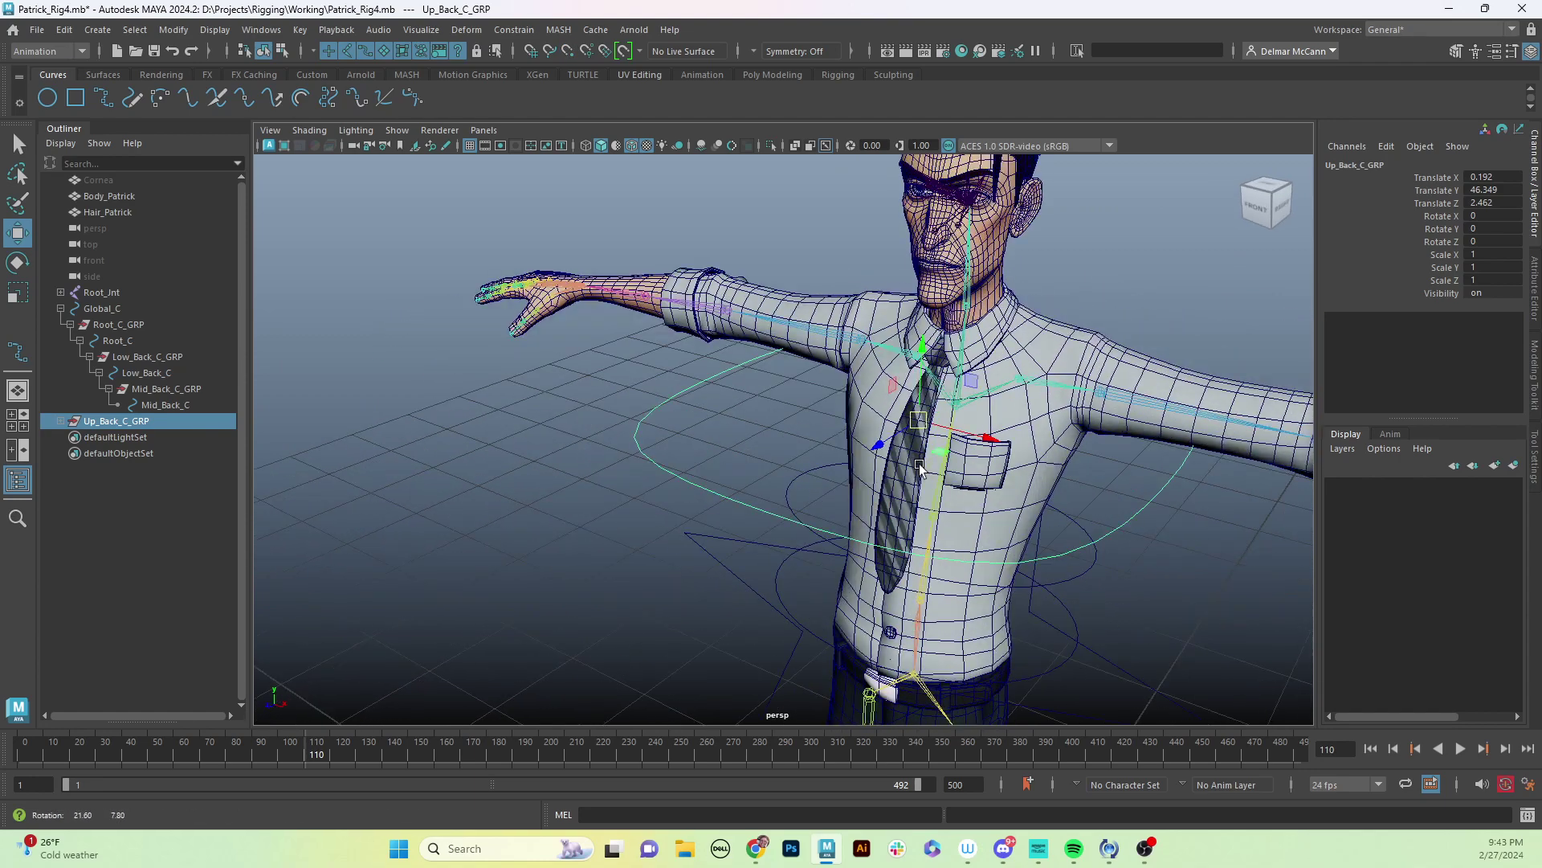
Snap Up_Back_C_GRP onto the upper back joint, at Translate Y 45.721, Z -1.357.
right_click_drag(915, 458, 1119, 455, "alt")
left_click_drag(1119, 457, 1045, 459, "alt")
right_click_drag(1044, 459, 1070, 458, "alt")
key("v")
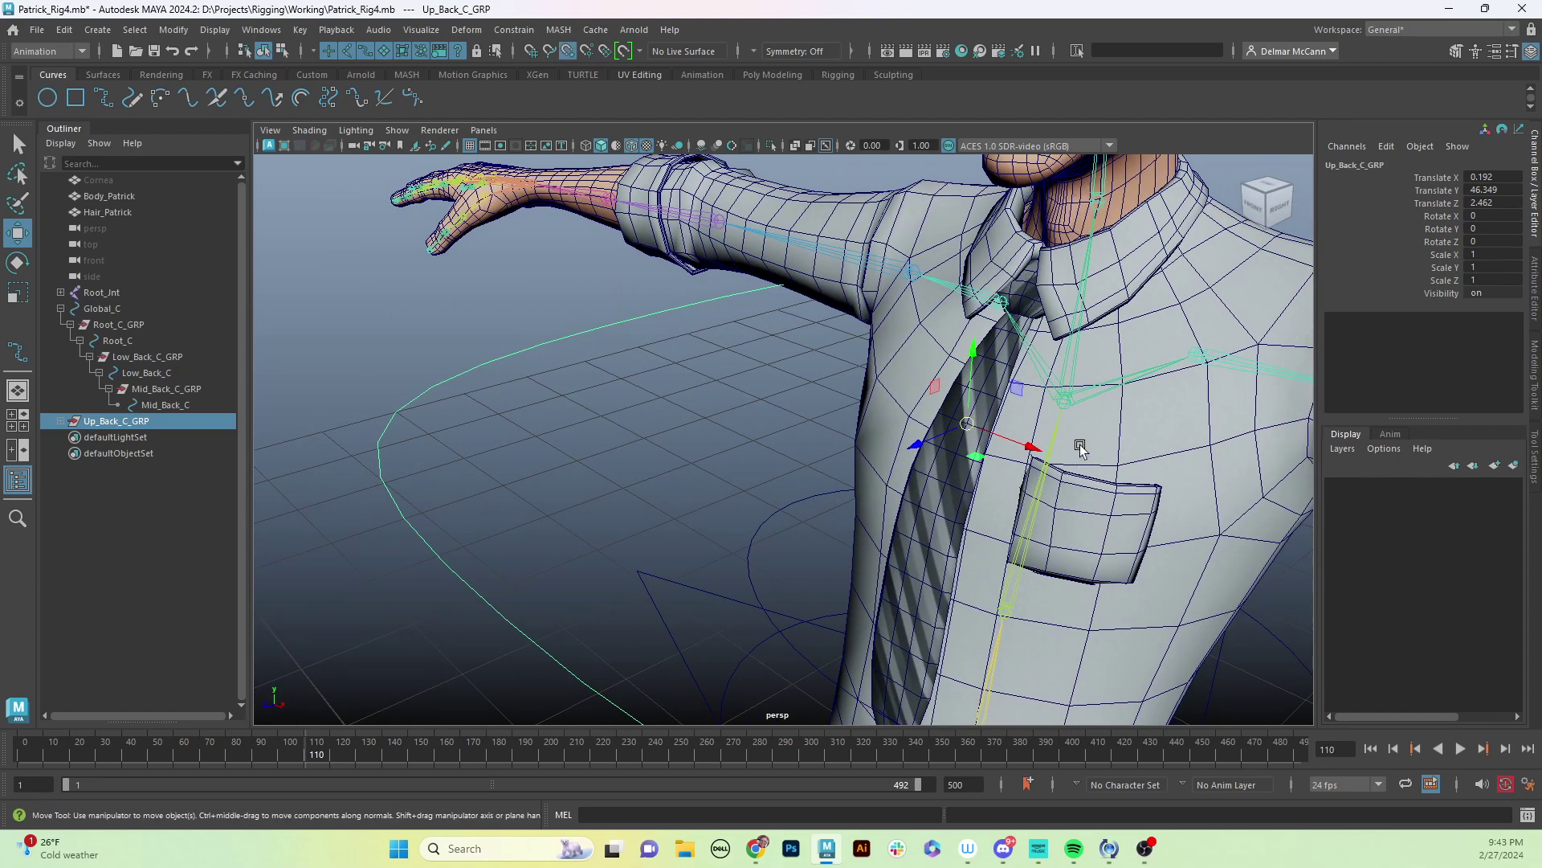
left_click_drag(969, 424, 1065, 399)
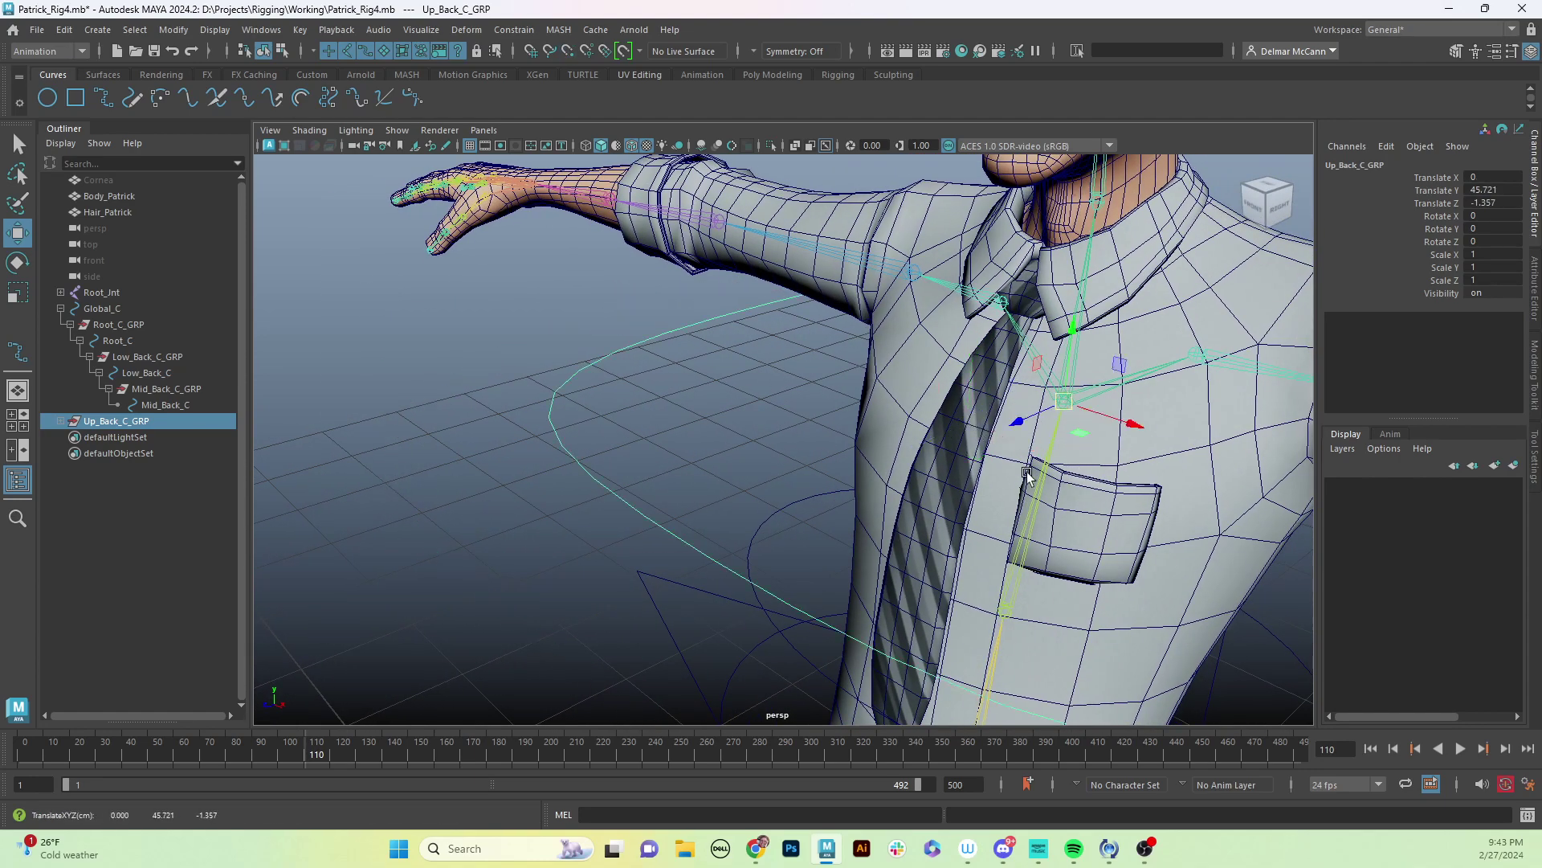
left_click_drag(1028, 474, 1108, 492, "alt")
scroll(1291, 434, "down", 5)
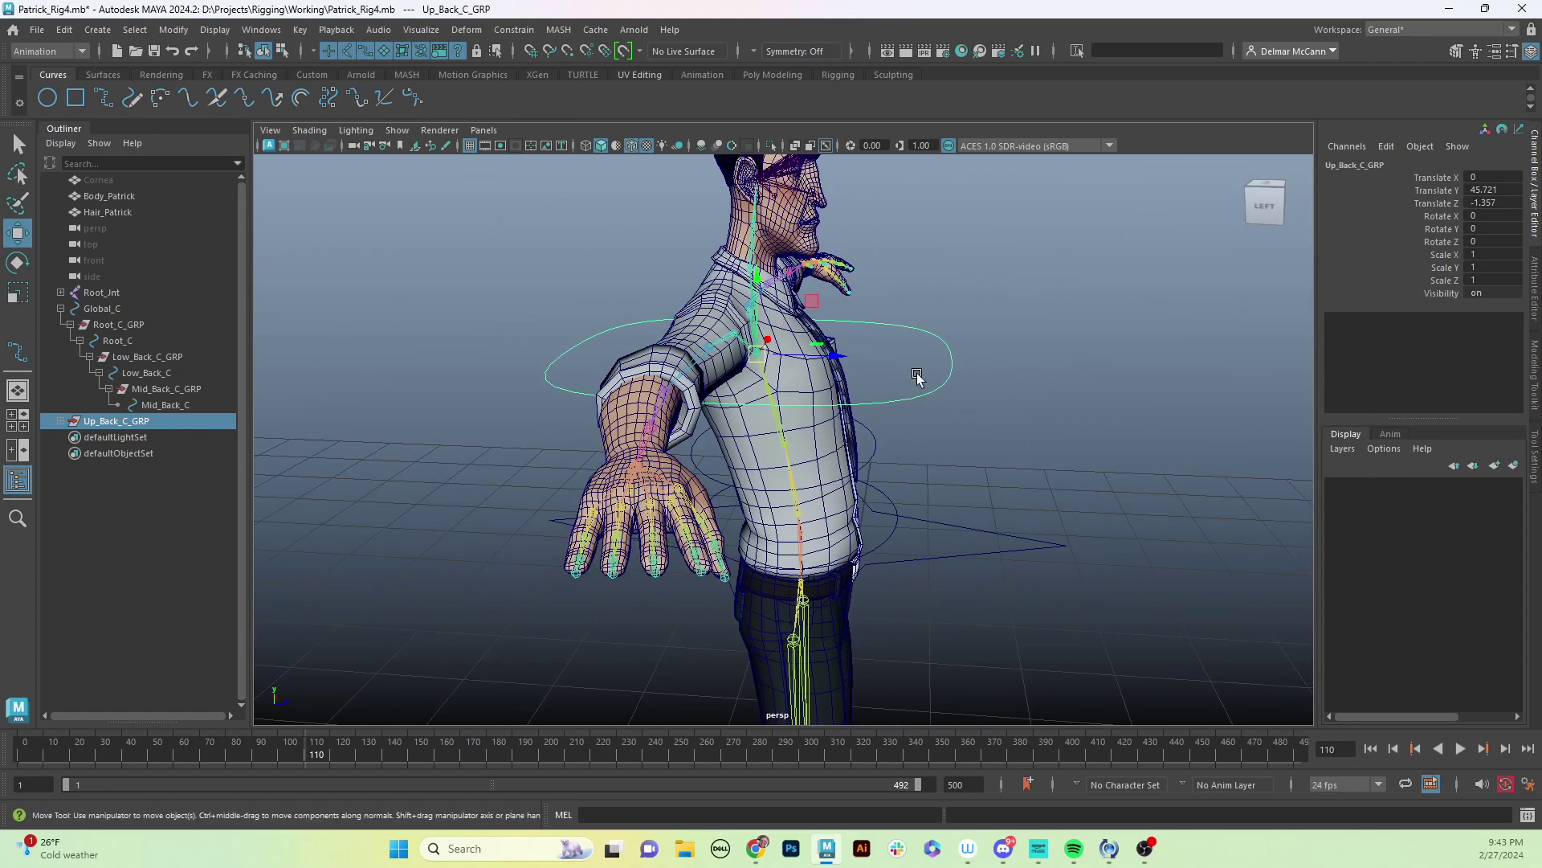
left_click_drag(923, 372, 1033, 391)
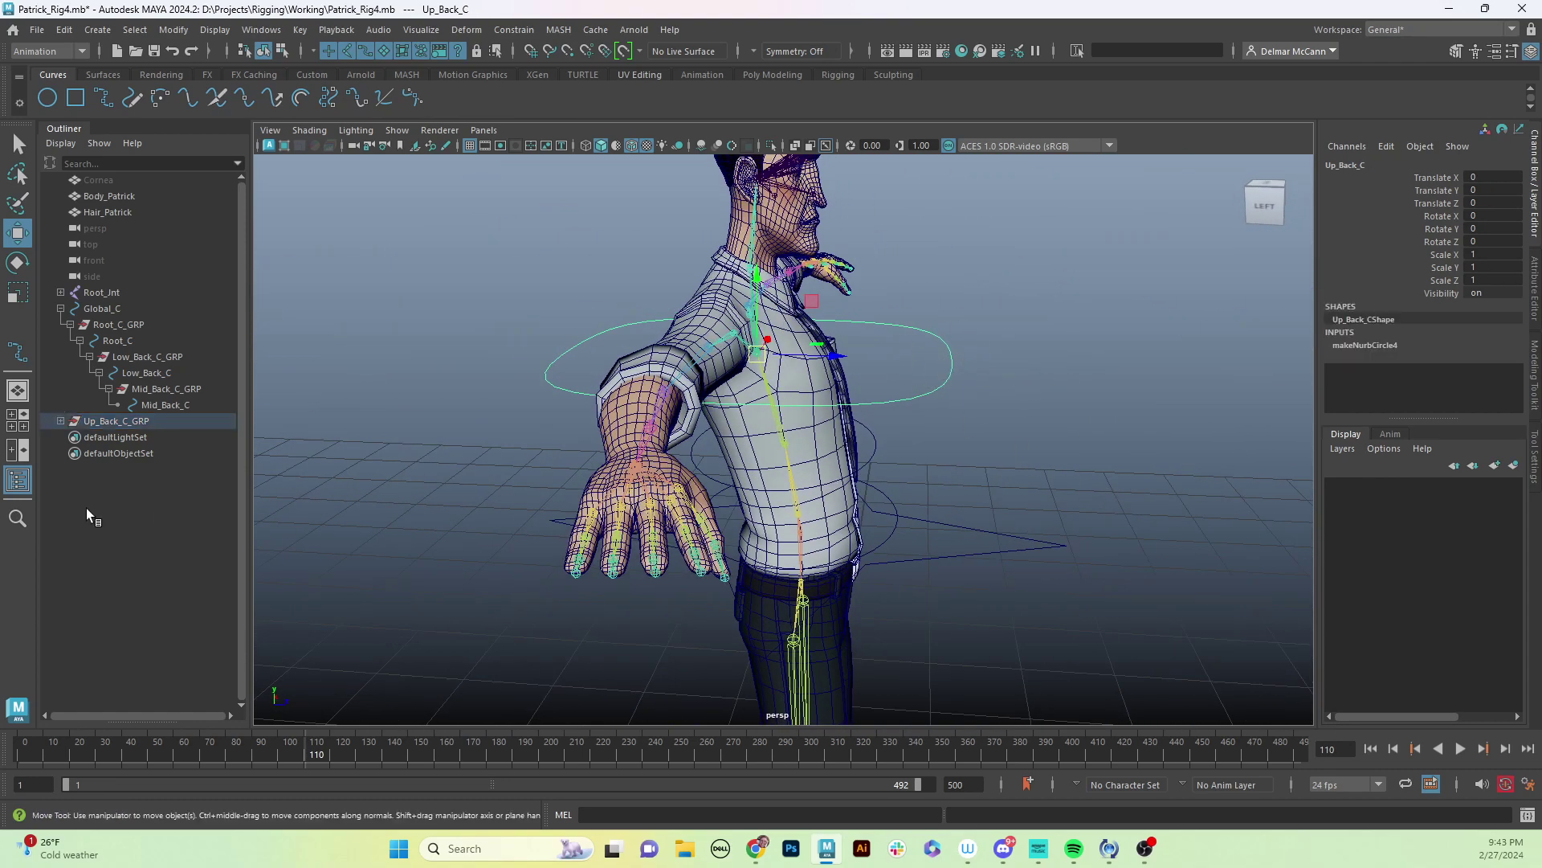
Scale all Up_Back_C CVs narrower front-to-back and side-to-side around the chest.
left_click(60, 421)
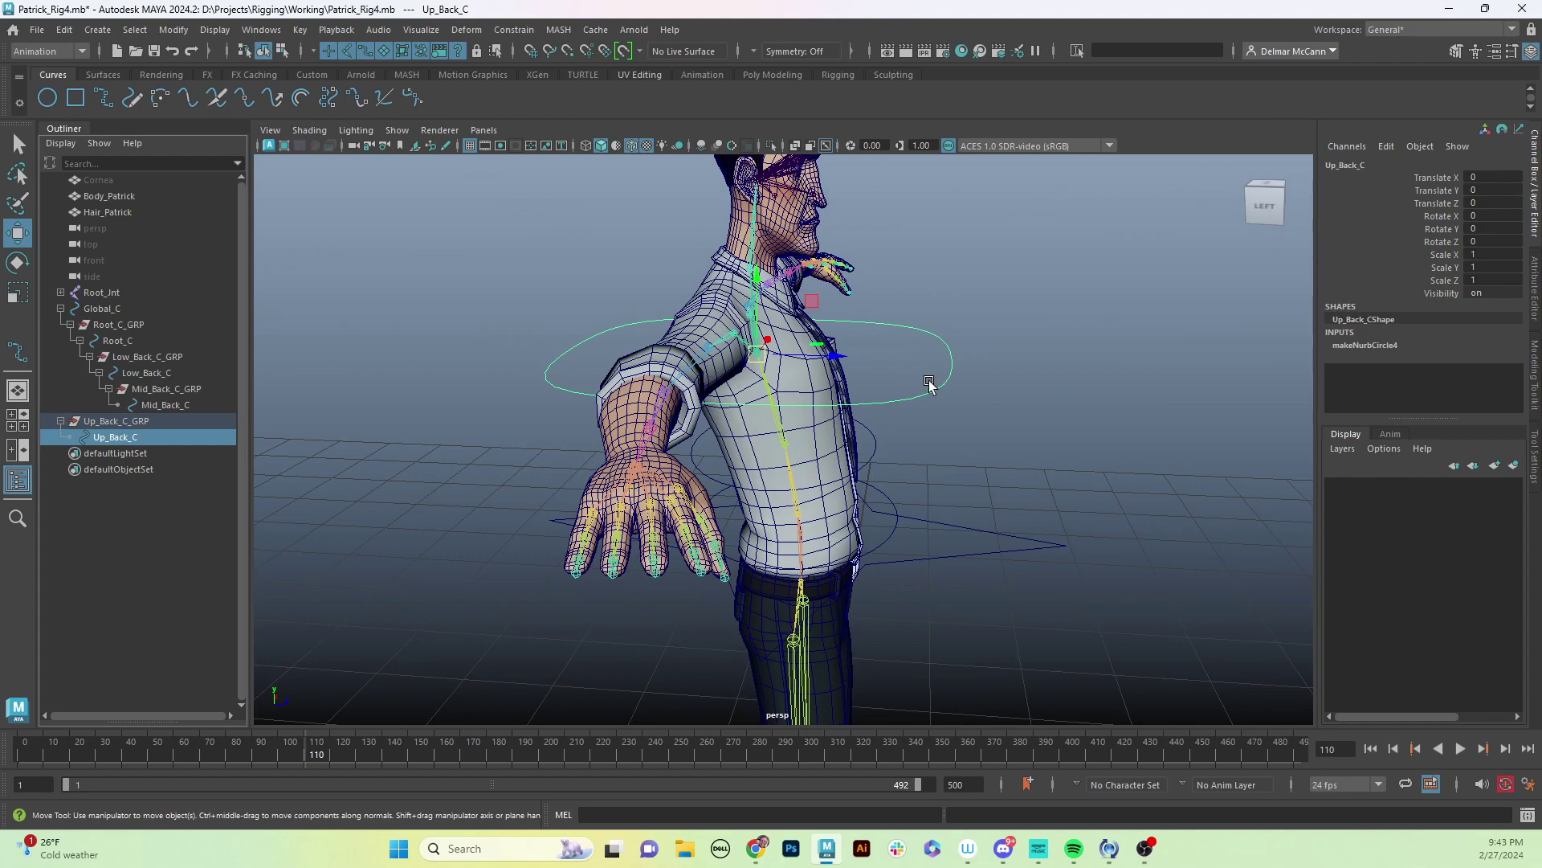
key("F8")
left_click_drag(1045, 420, 966, 425, "alt")
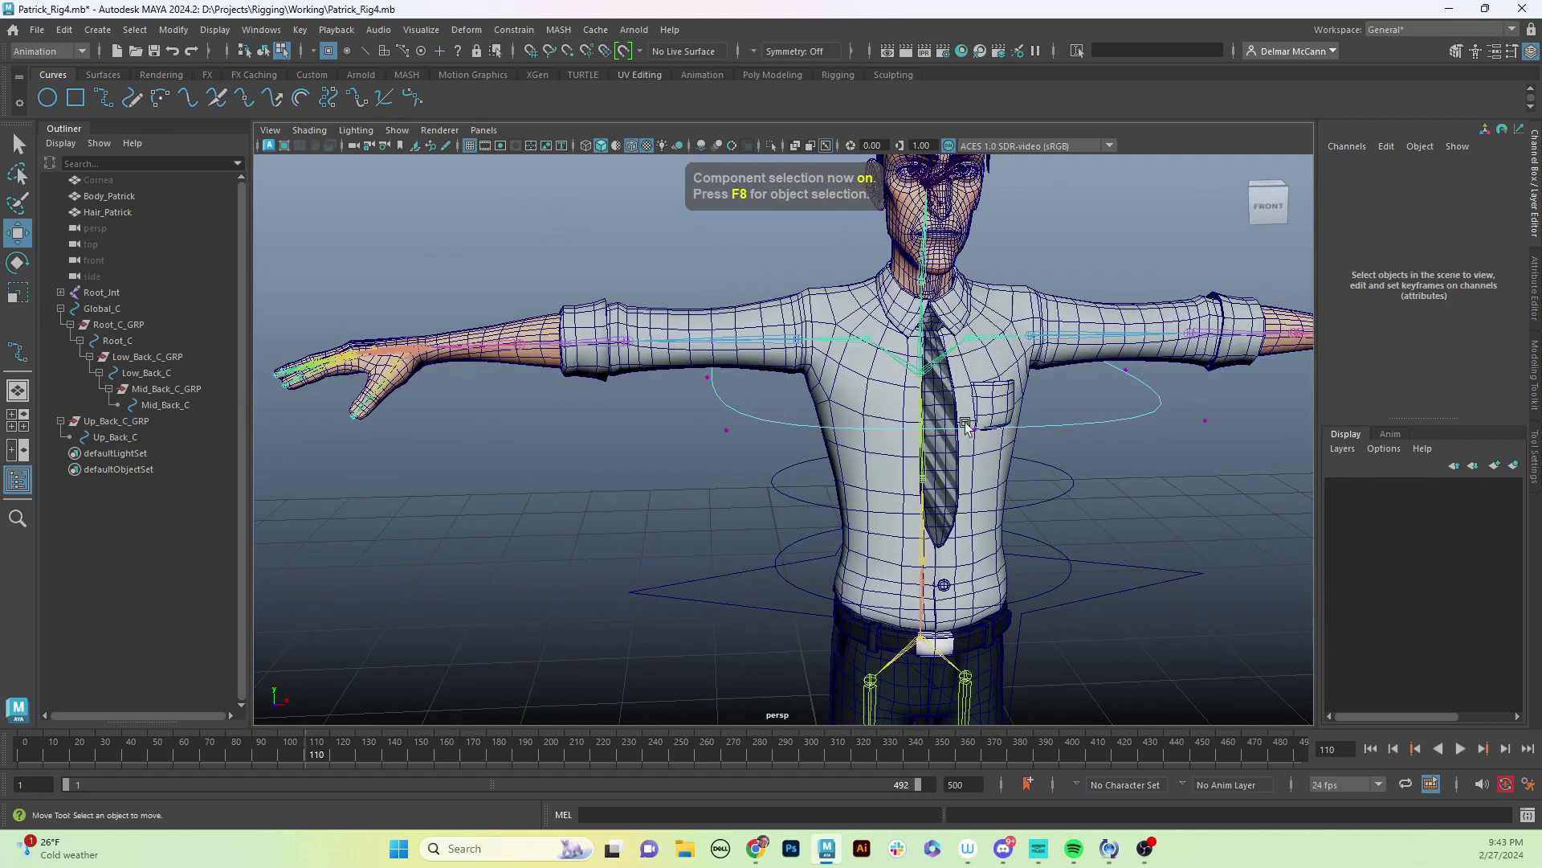
scroll(966, 425, "down", 3)
left_click_drag(611, 269, 1197, 492)
left_click_drag(1197, 492, 988, 517, "alt")
key("r")
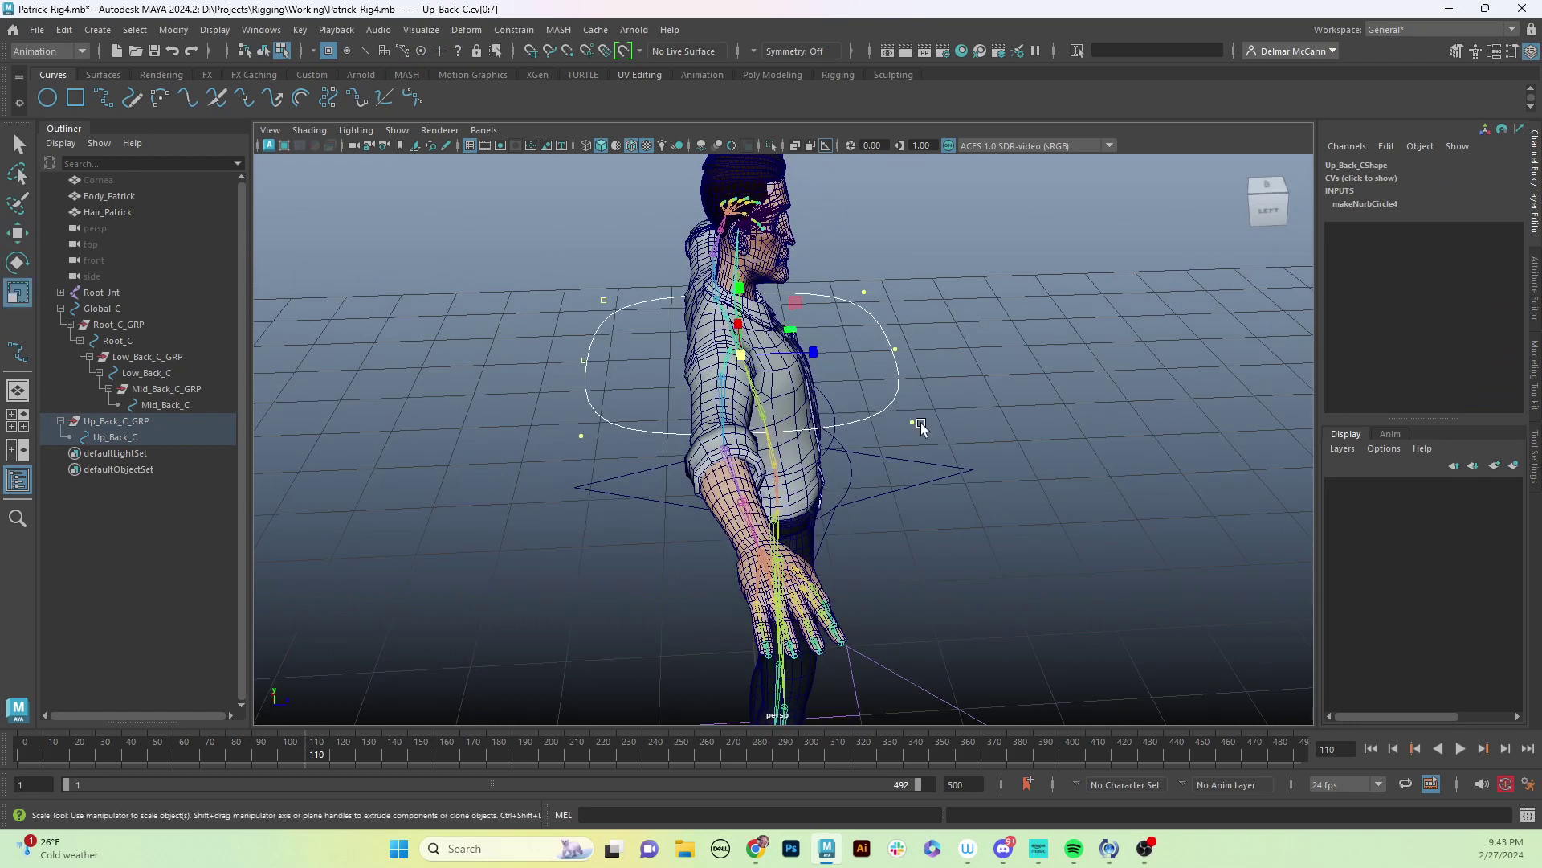
left_click_drag(820, 350, 783, 354)
left_click_drag(881, 408, 692, 379, "alt")
left_click_drag(982, 394, 952, 398)
Move selected Up_Back_C CVs upward to wrap the upper chest and shoulders.
mouse_move(794, 406)
left_mouse_down("alt")
mouse_move(998, 412)
mouse_move(807, 432)
left_mouse_up("alt")
left_click(1014, 420)
left_click(757, 394)
left_click_drag(991, 437, 1009, 498, "alt")
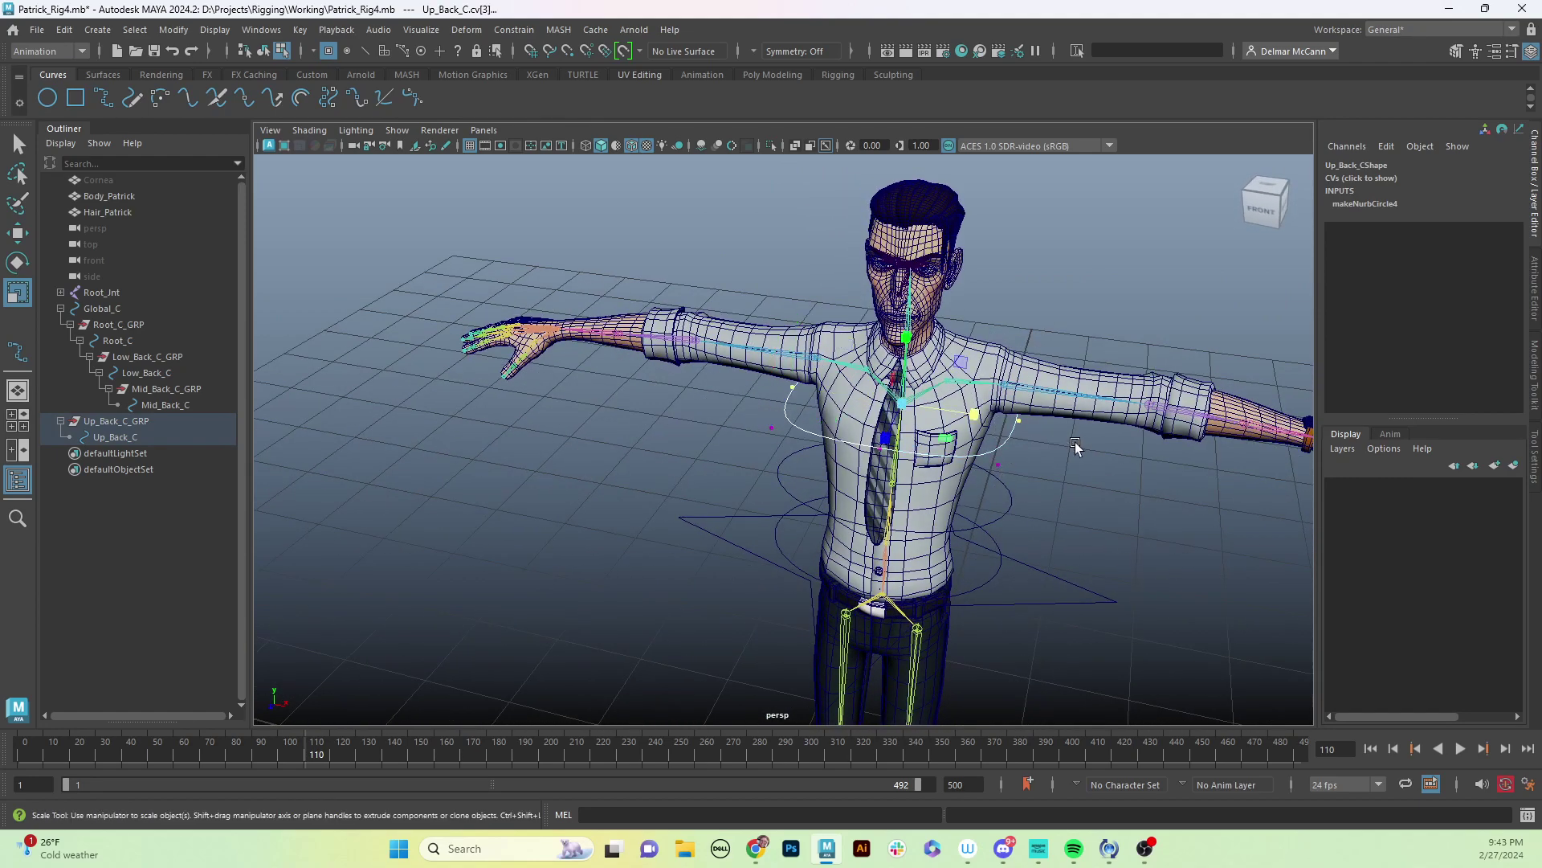
key("w")
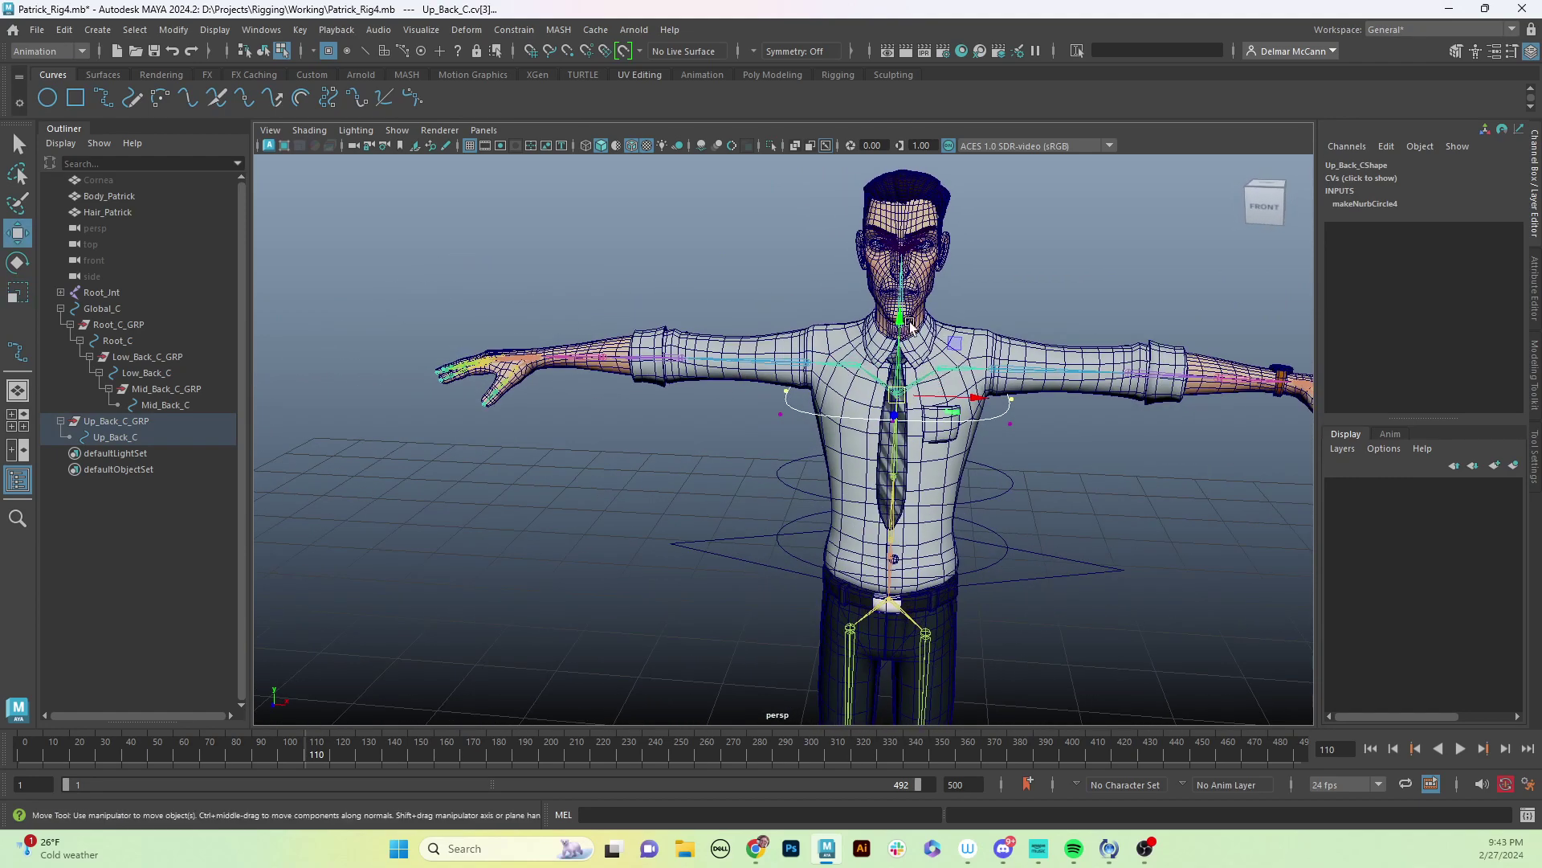
left_click_drag(907, 321, 900, 197)
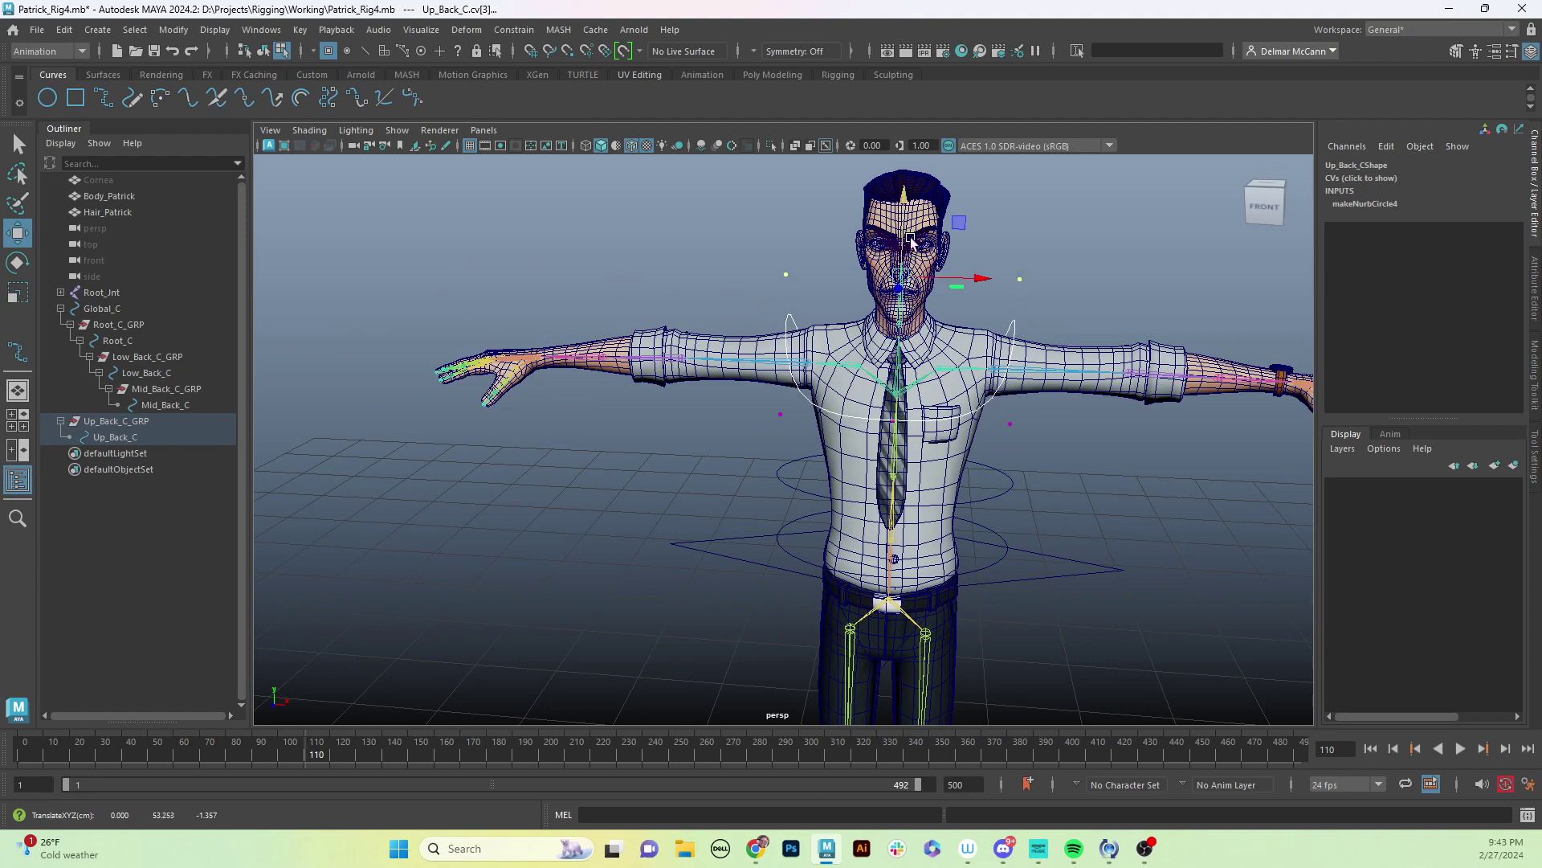
left_click_drag(1075, 463, 967, 431, "alt")
Return to object mode and reselect the Up_Back_C curve.
key("F8")
left_click(1066, 277)
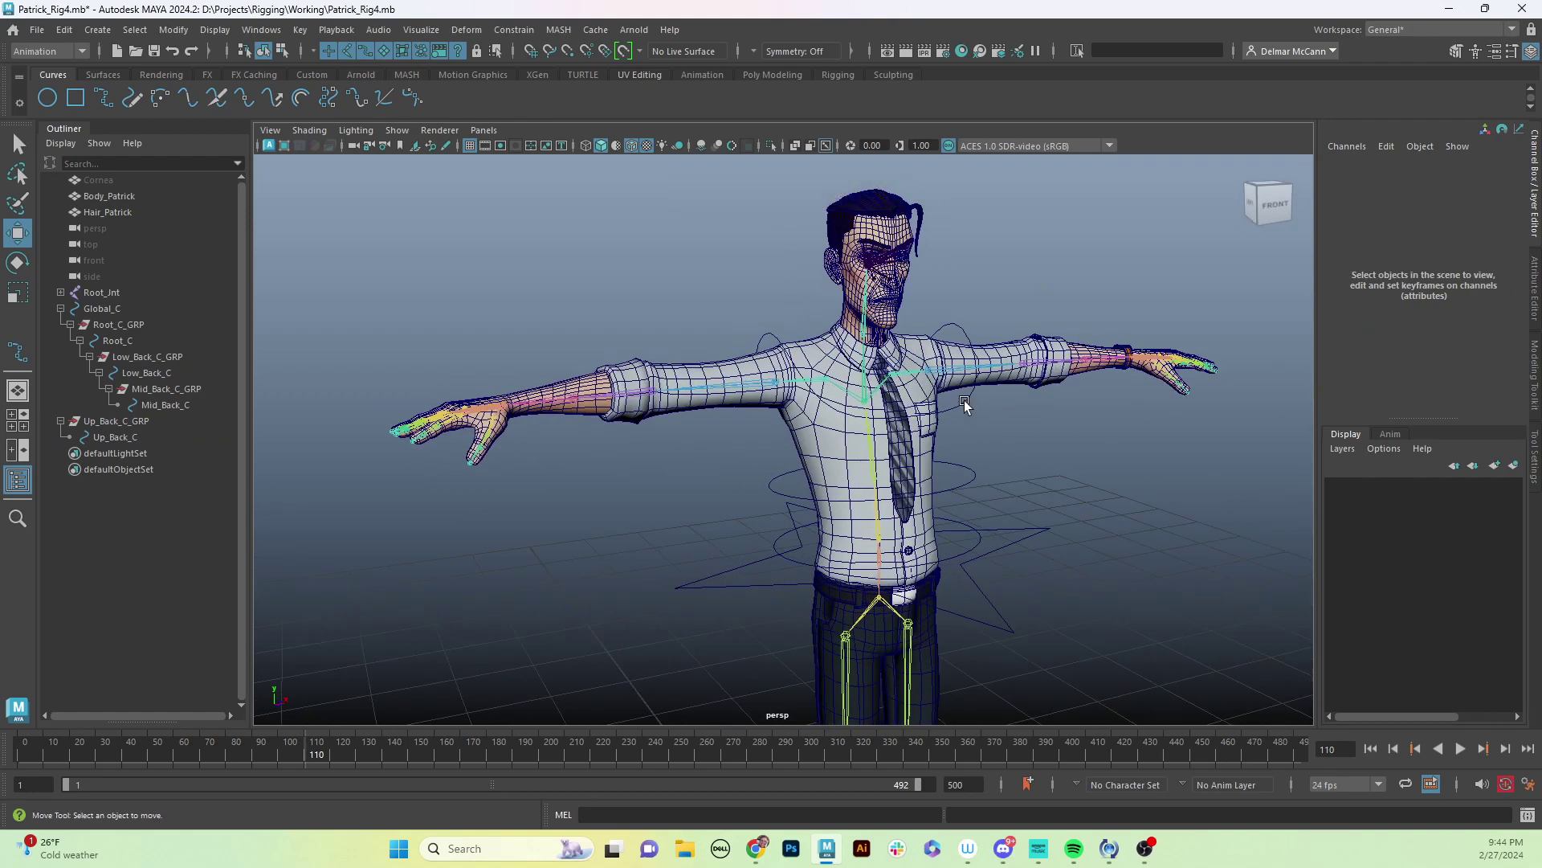
left_click(967, 404)
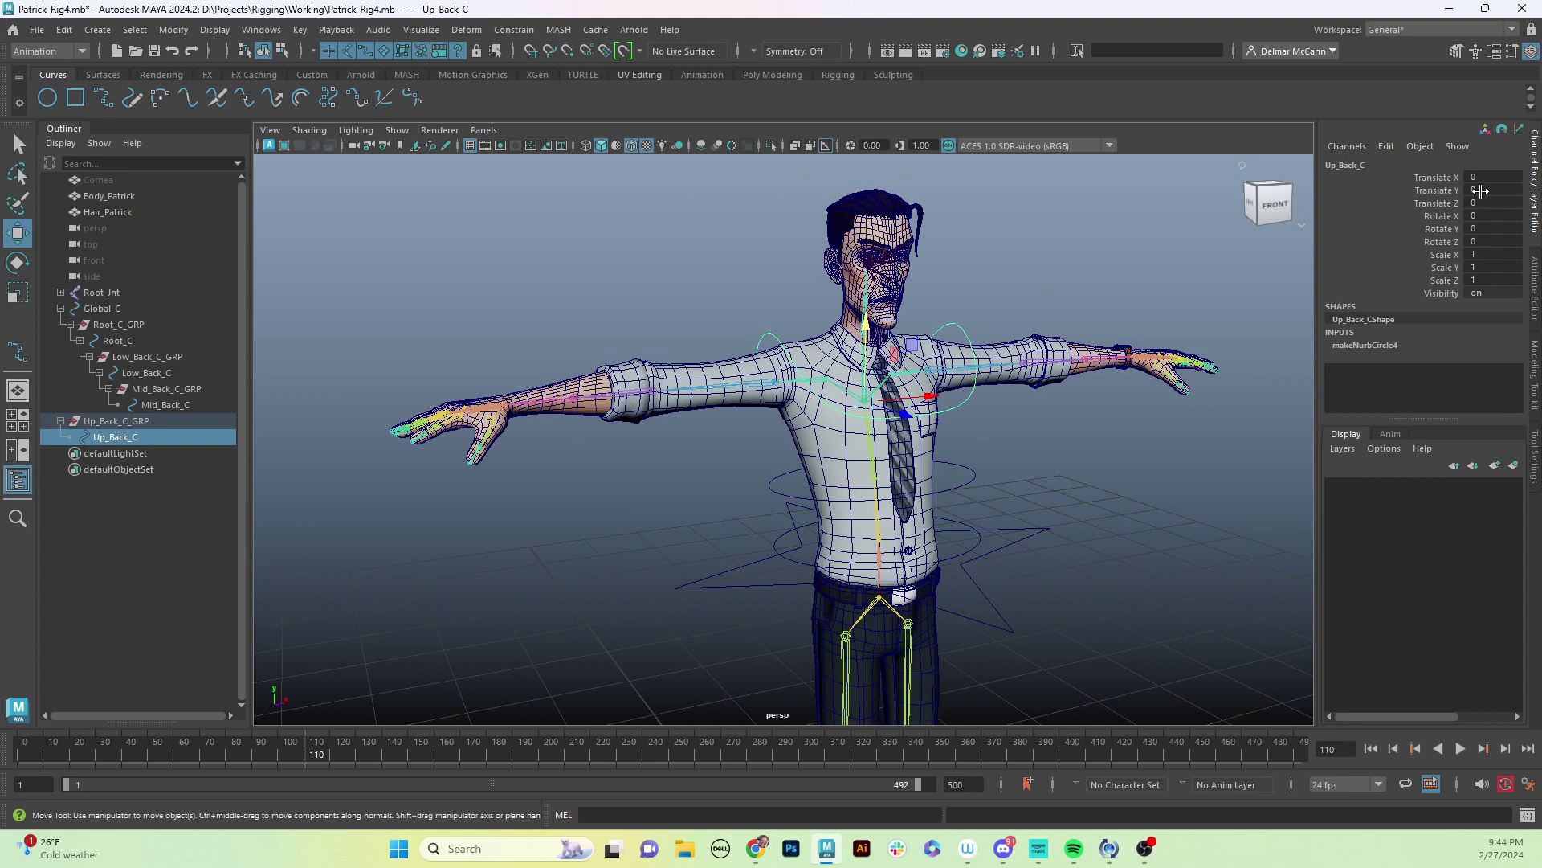
Select the Up_Back_C control, then add the upper back joint to the selection.
left_click(140, 422)
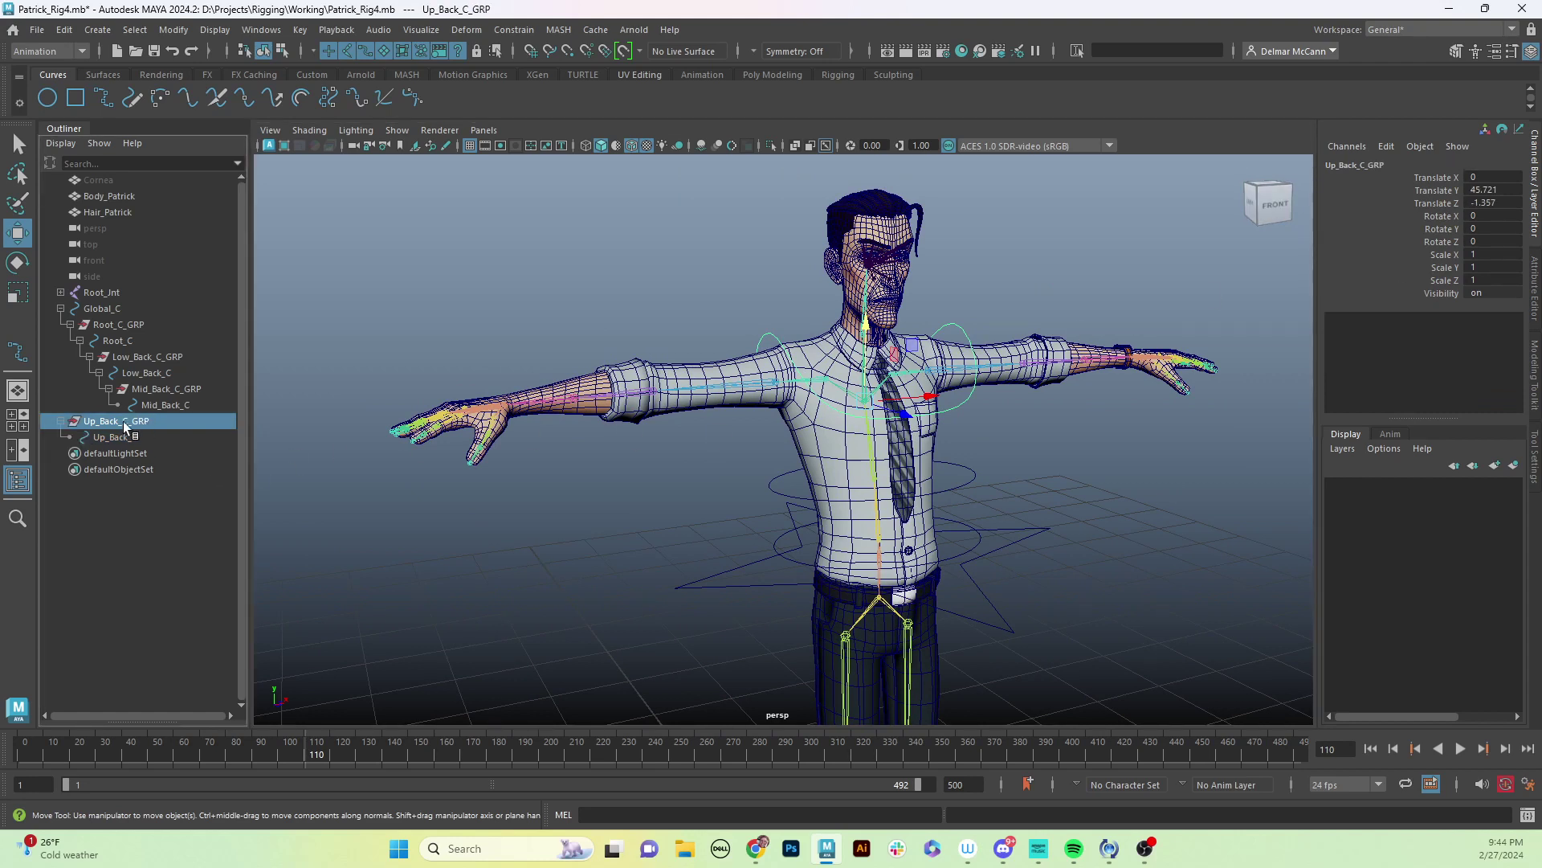
left_click(130, 438)
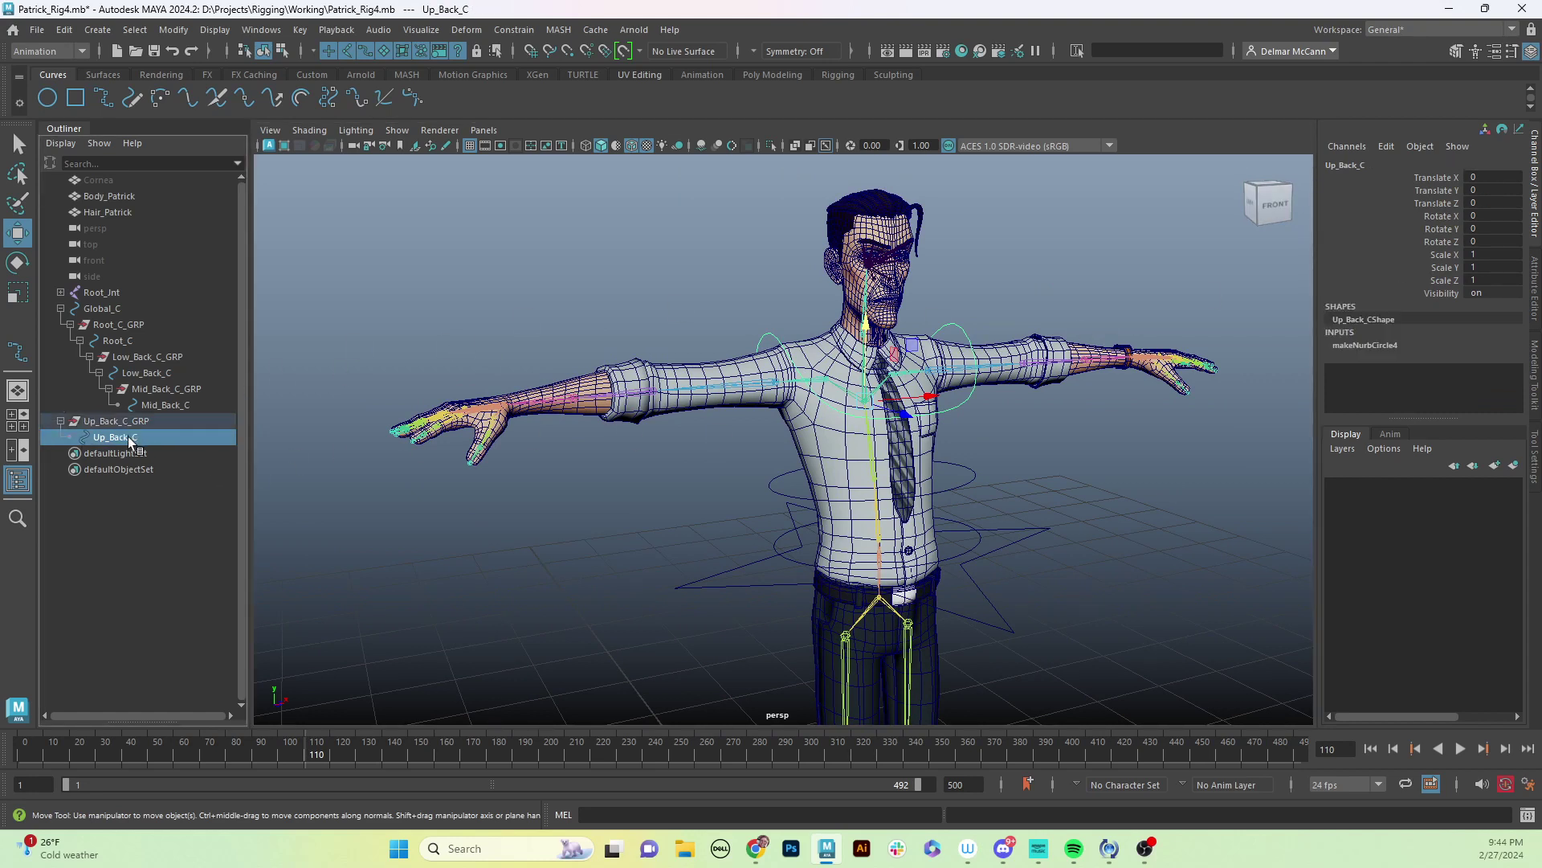
scroll(988, 514, "up", 5)
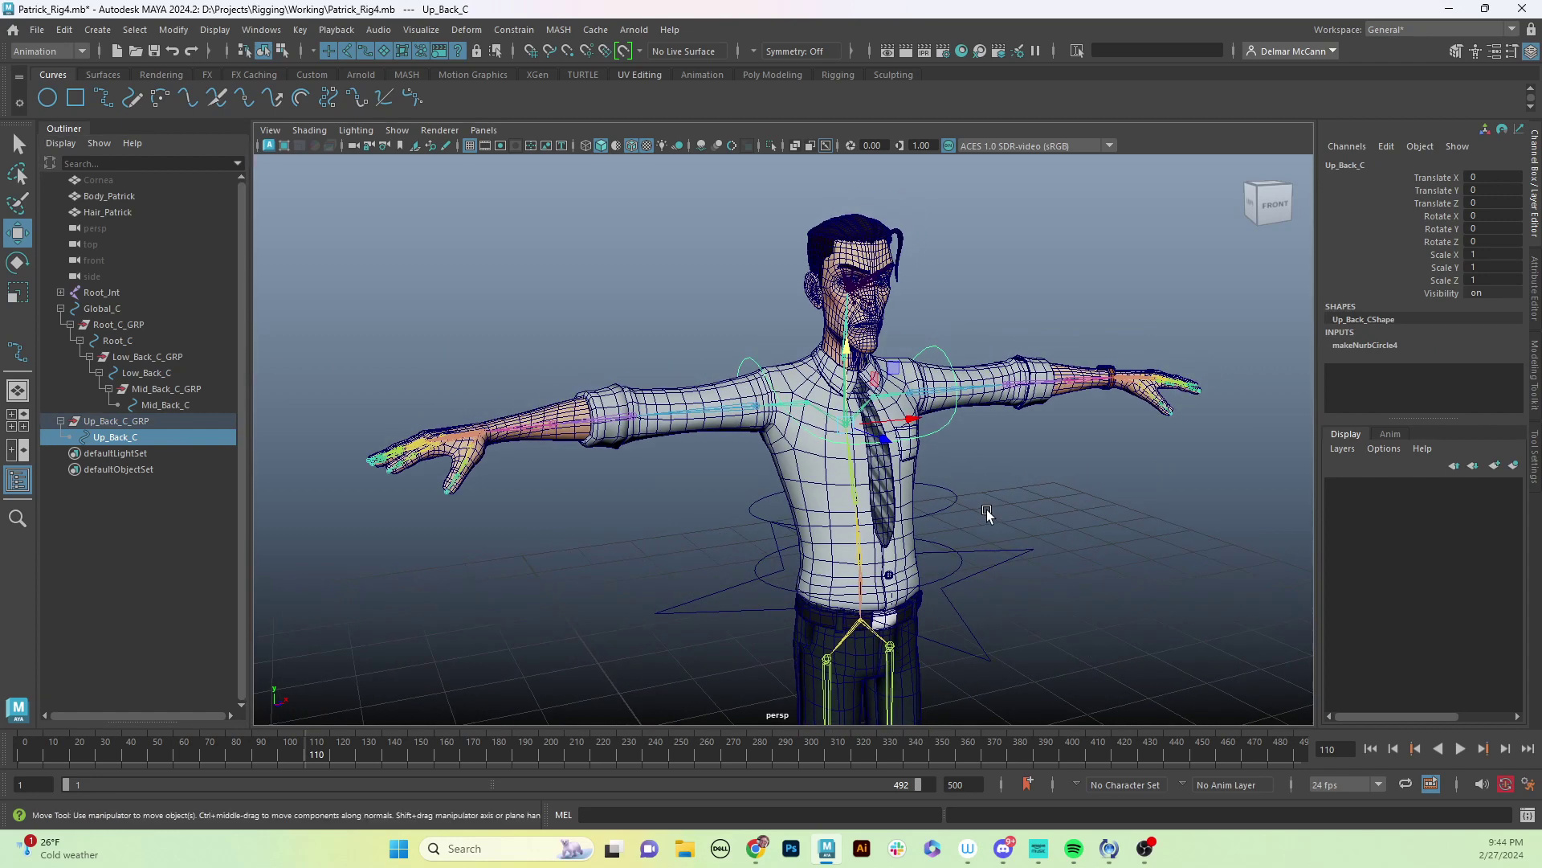
key("q")
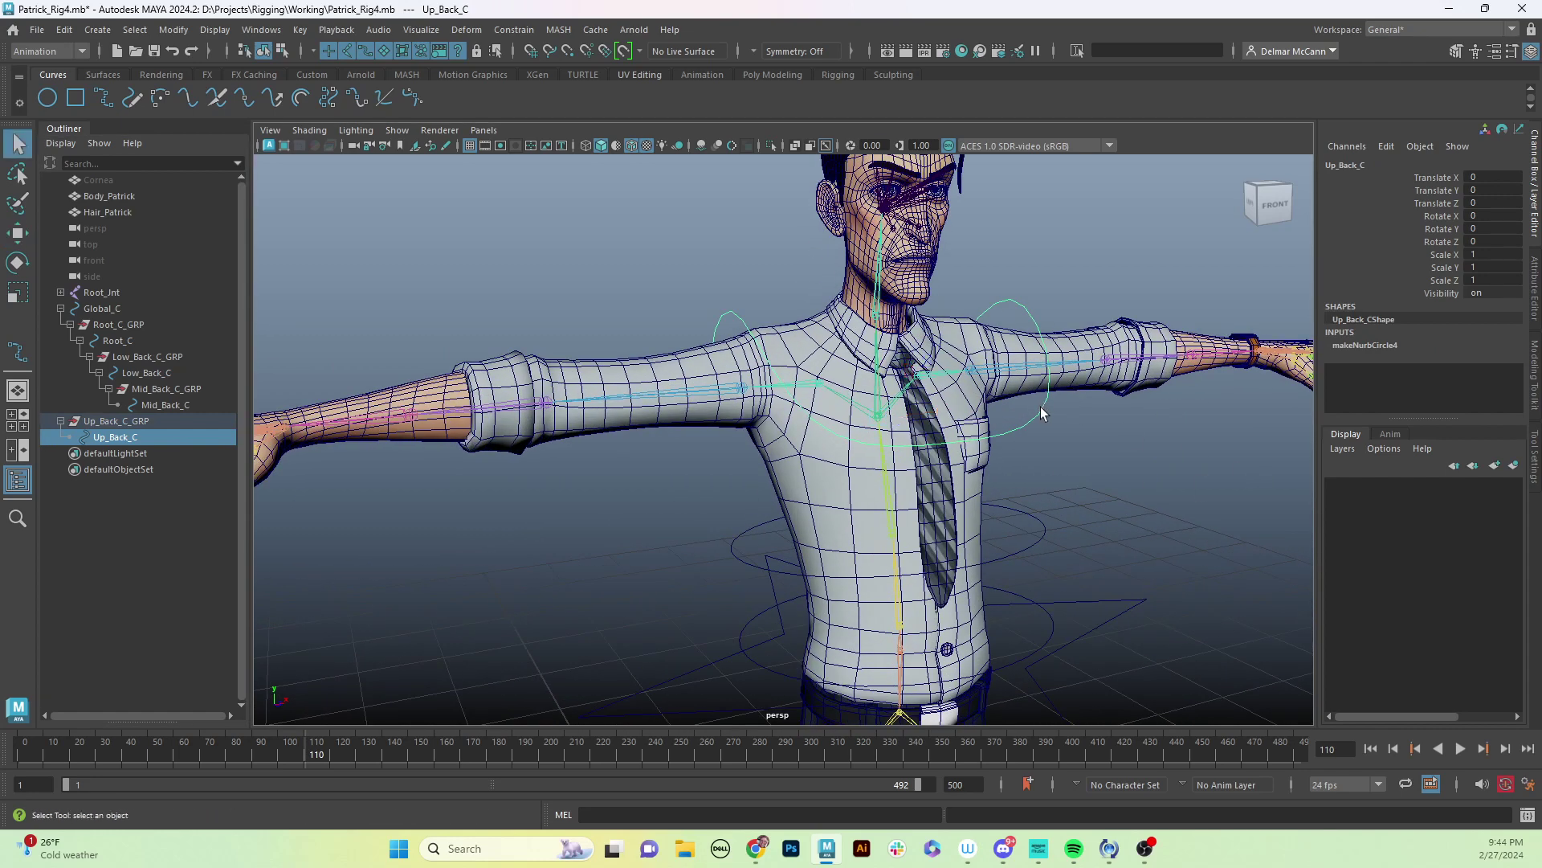
left_click(878, 411)
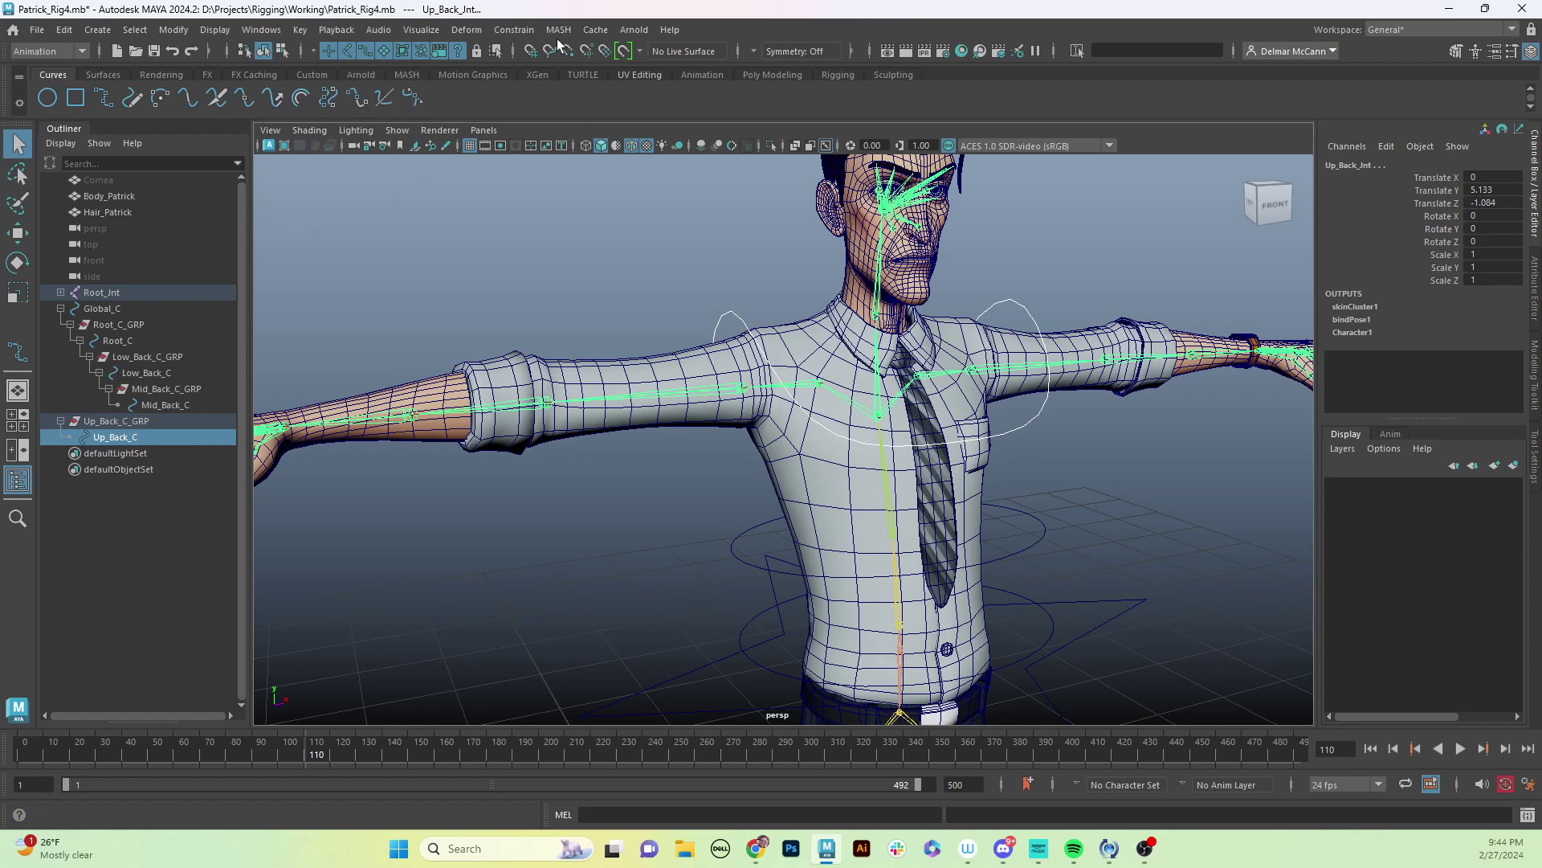
Apply a Parent Constraint from the Rigging shelf, creating Up_Back_Int_parentConstraint1.
left_click(531, 31)
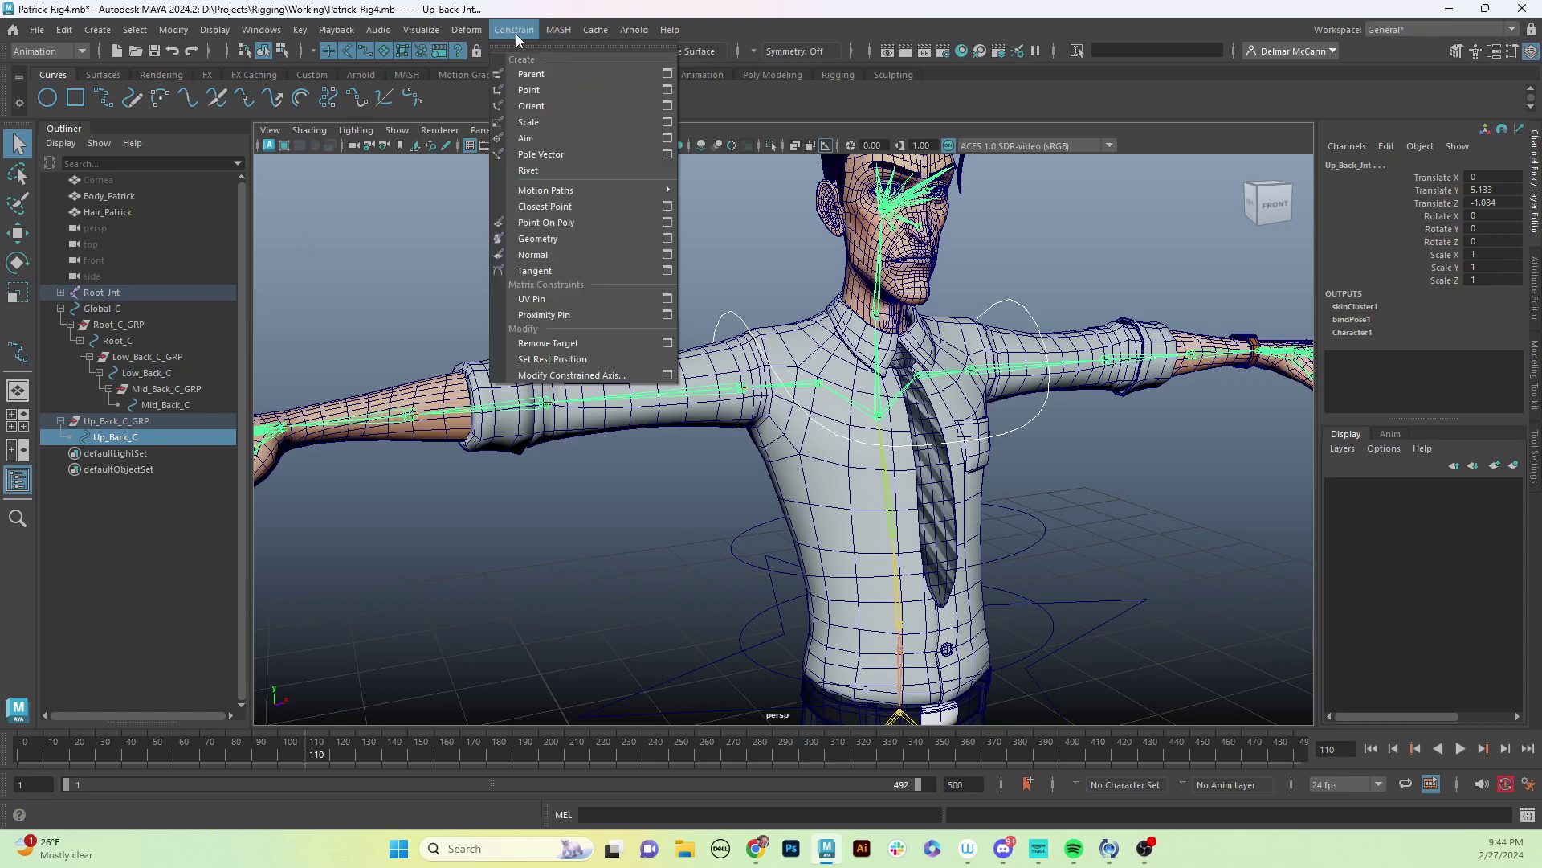
left_click(516, 30)
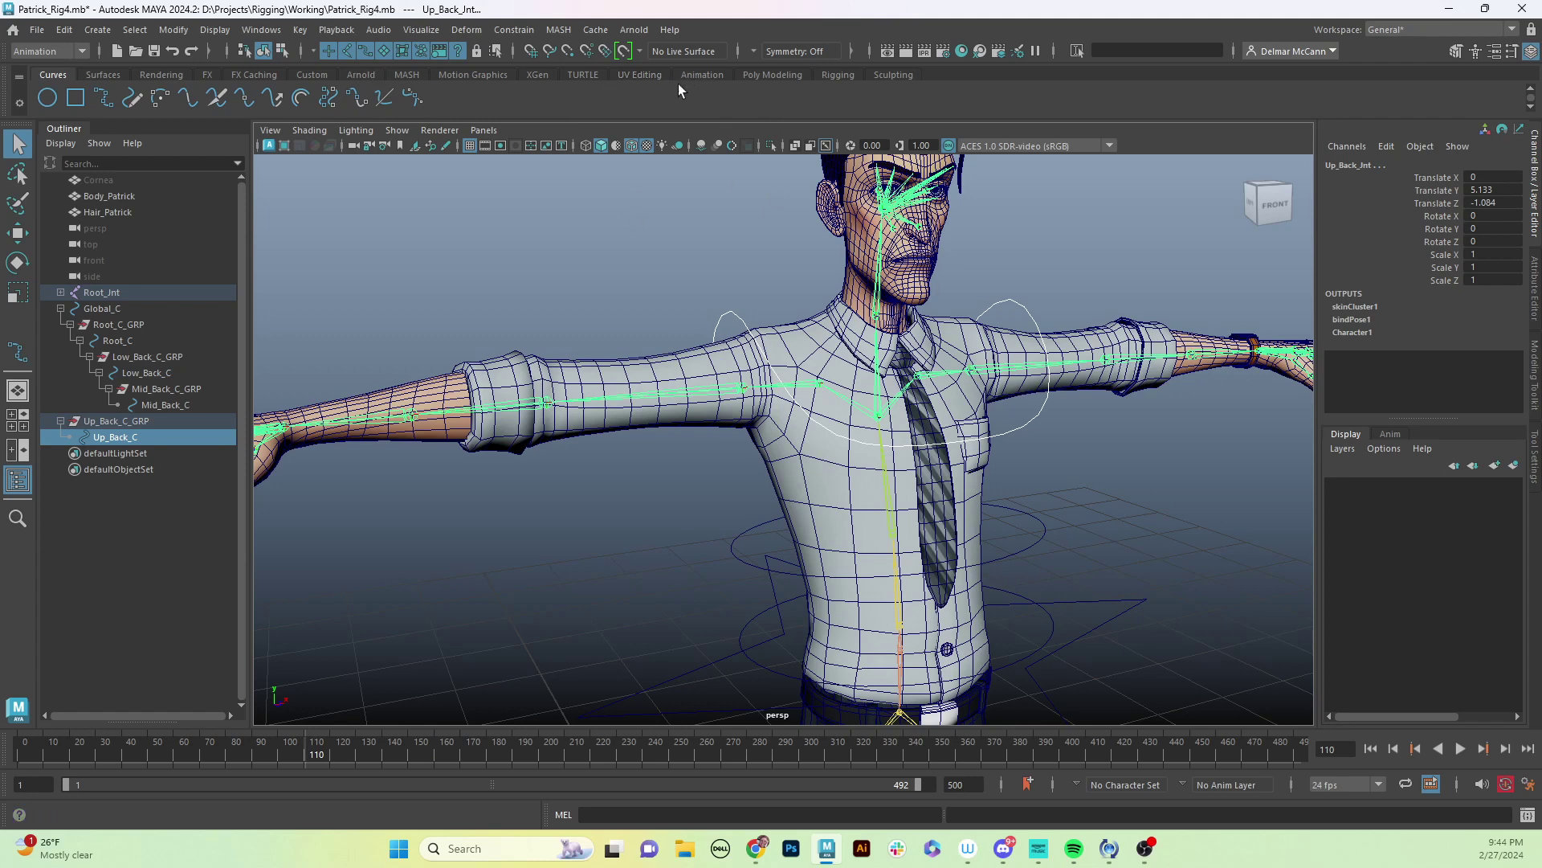
left_click(826, 73)
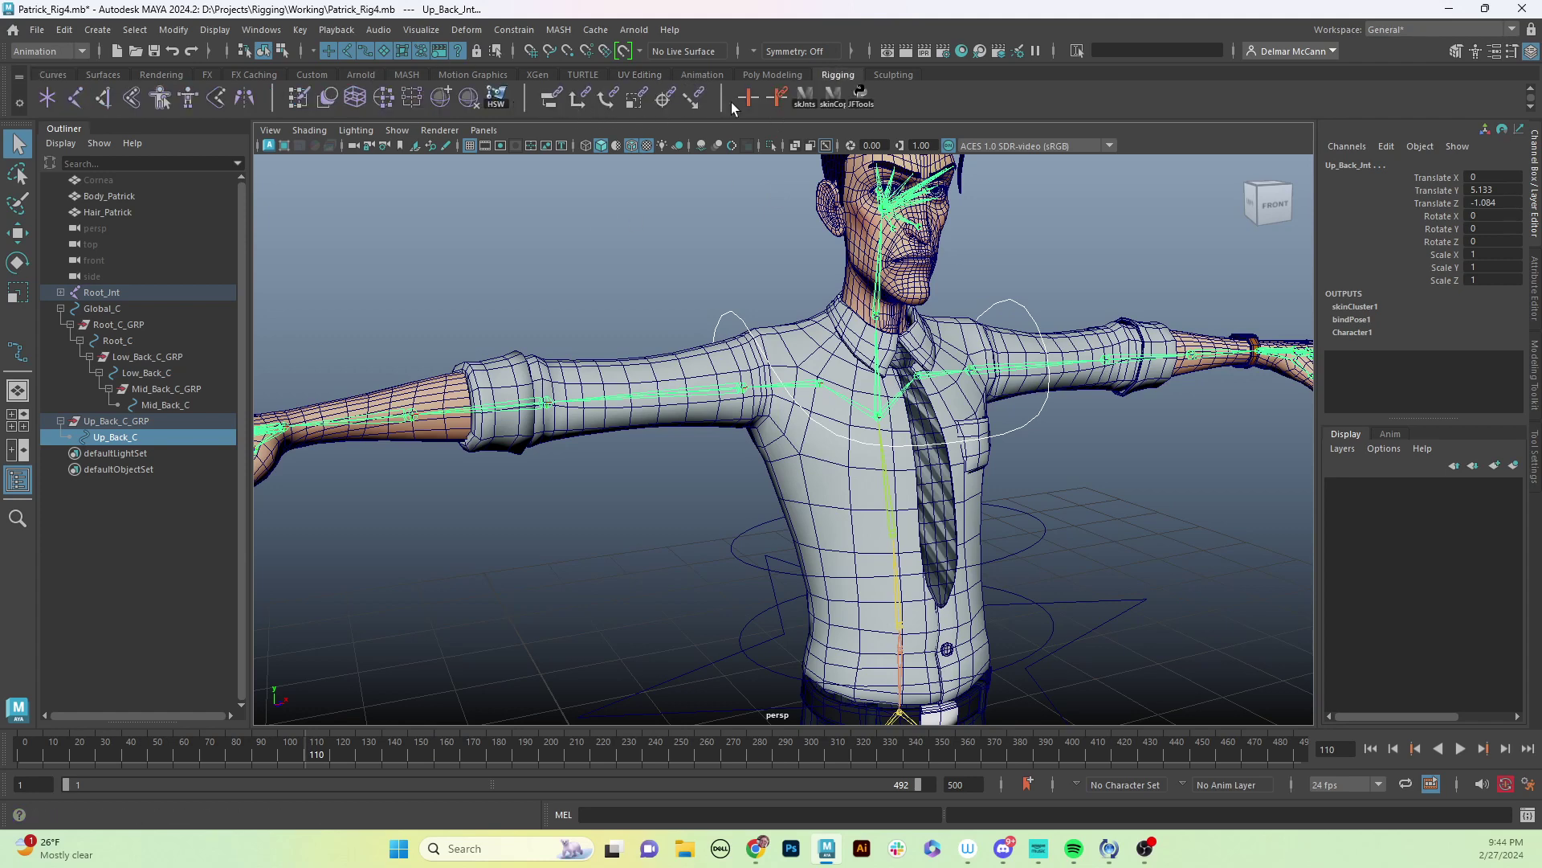
left_click(550, 103)
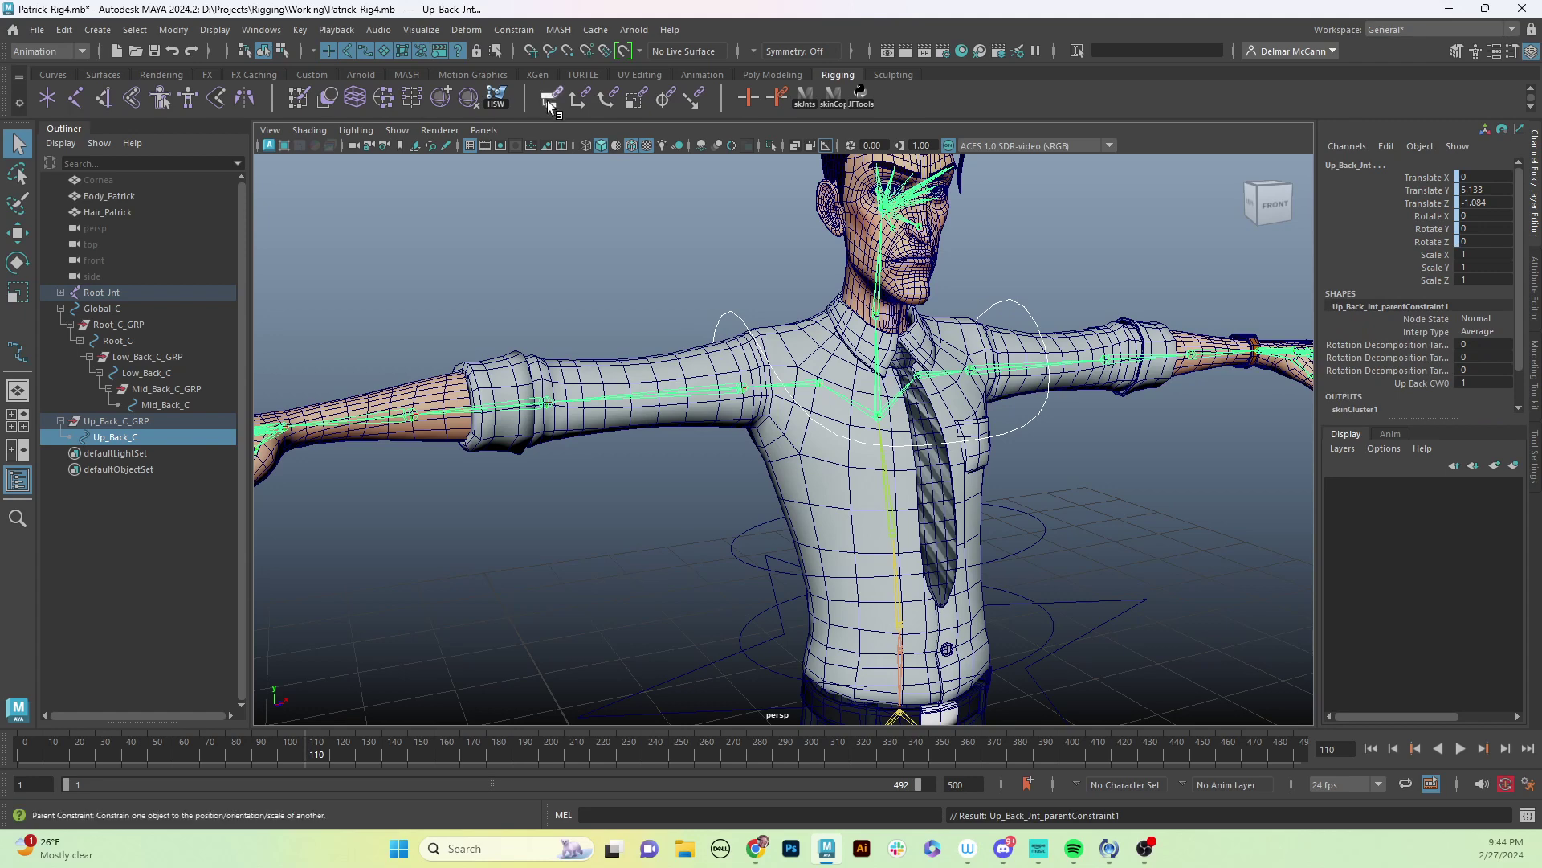
left_click_drag(1033, 340, 982, 319, "alt")
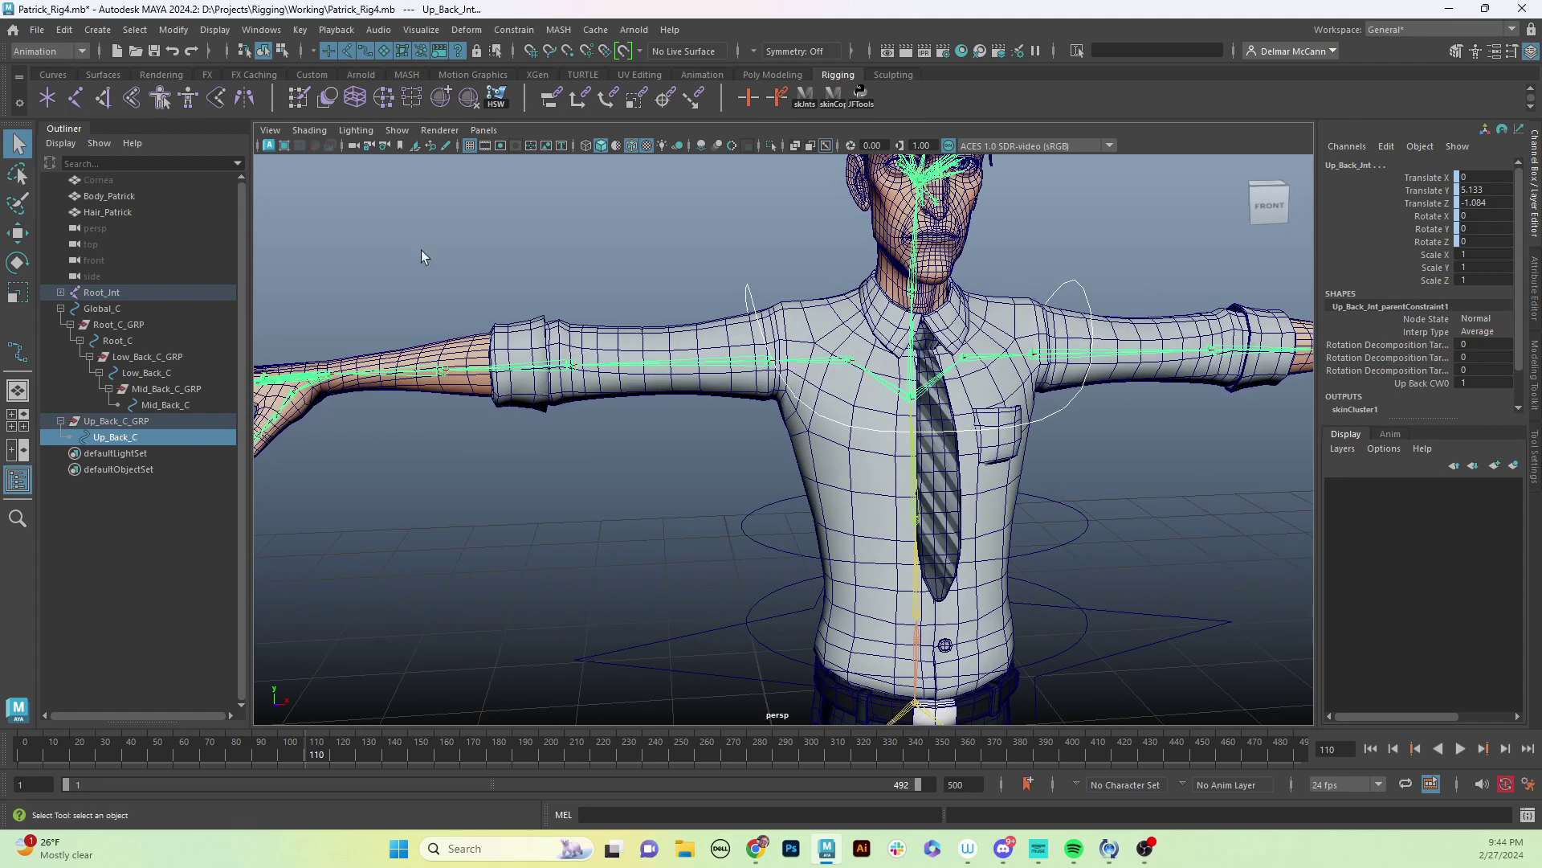
left_click(513, 30)
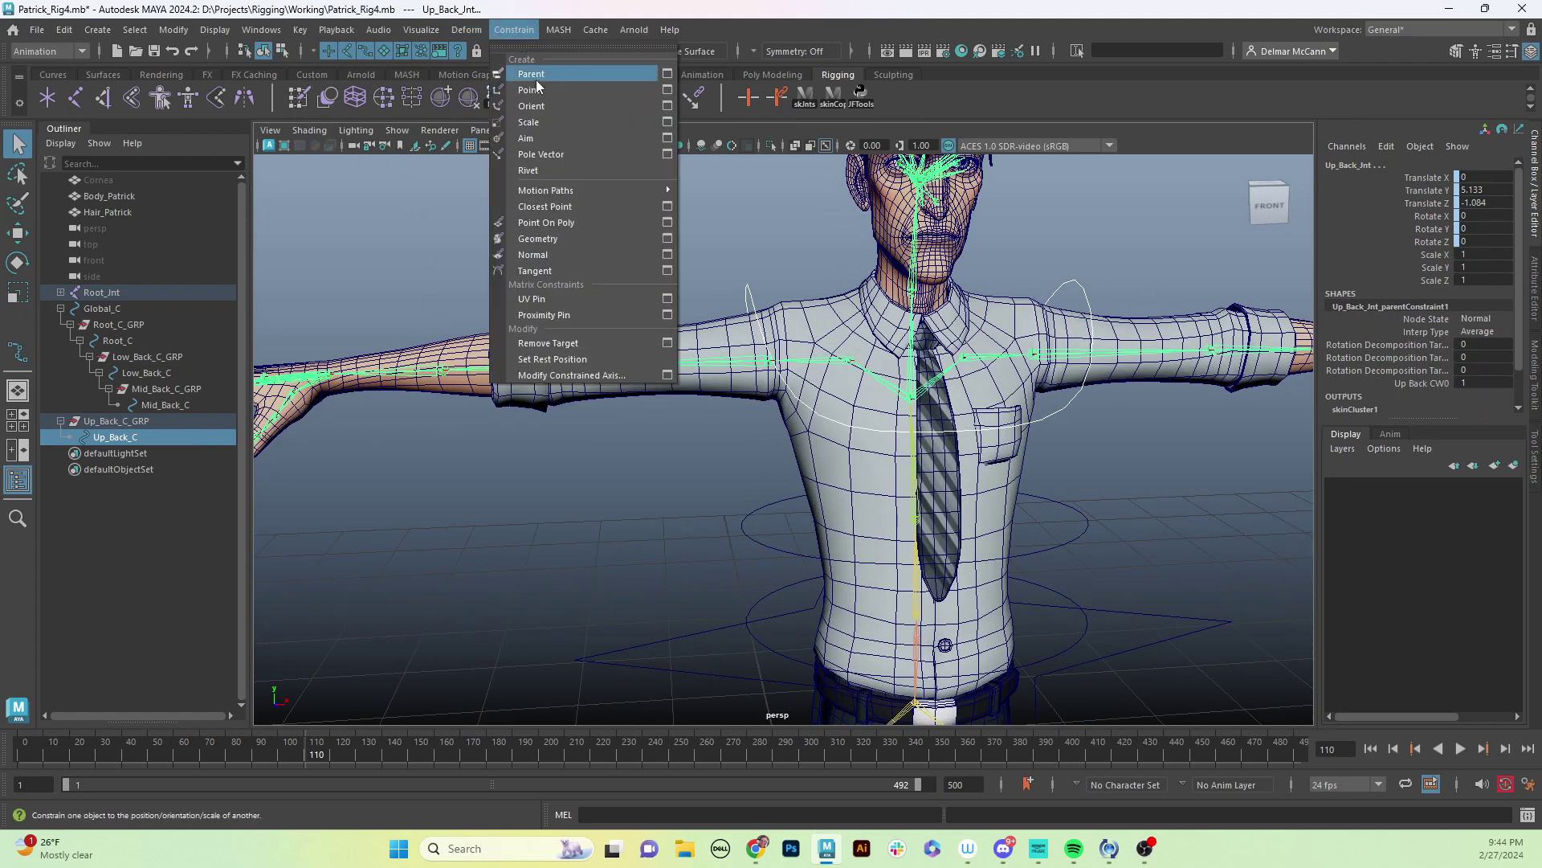
left_click(544, 6)
mouse_move(728, 319)
left_mouse_down("alt")
mouse_move(1083, 318)
mouse_move(728, 318)
left_mouse_up("alt")
left_click(1095, 245)
middle_click_drag(1100, 300, 1104, 282, "alt")
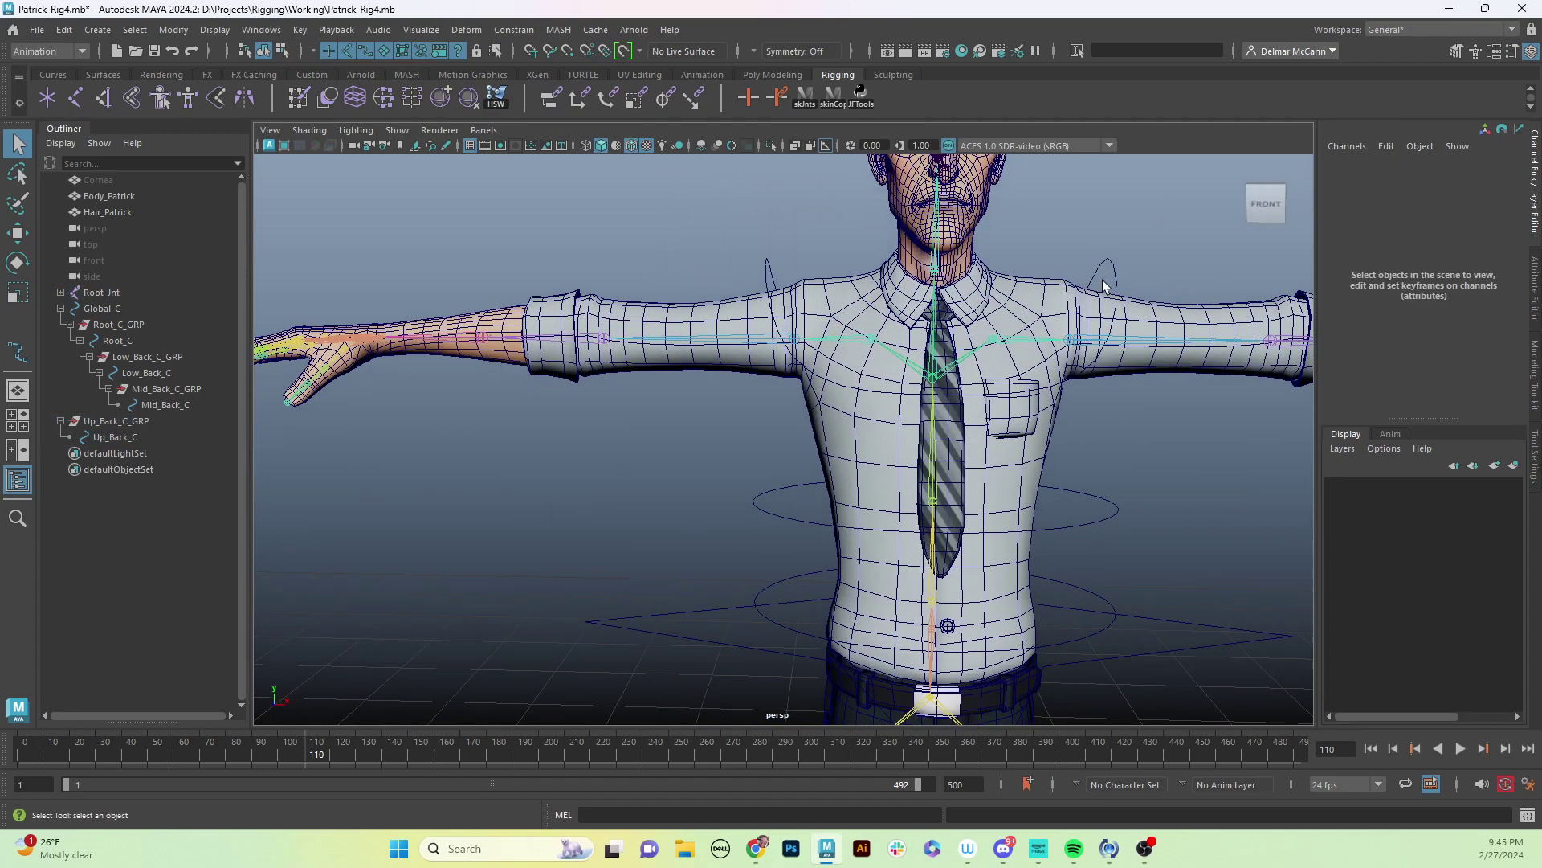
left_click(1132, 283)
mouse_move(1027, 340)
left_mouse_down("alt")
mouse_move(1049, 333)
mouse_move(1003, 337)
left_mouse_up("alt")
key("e")
key("ctrl+z")
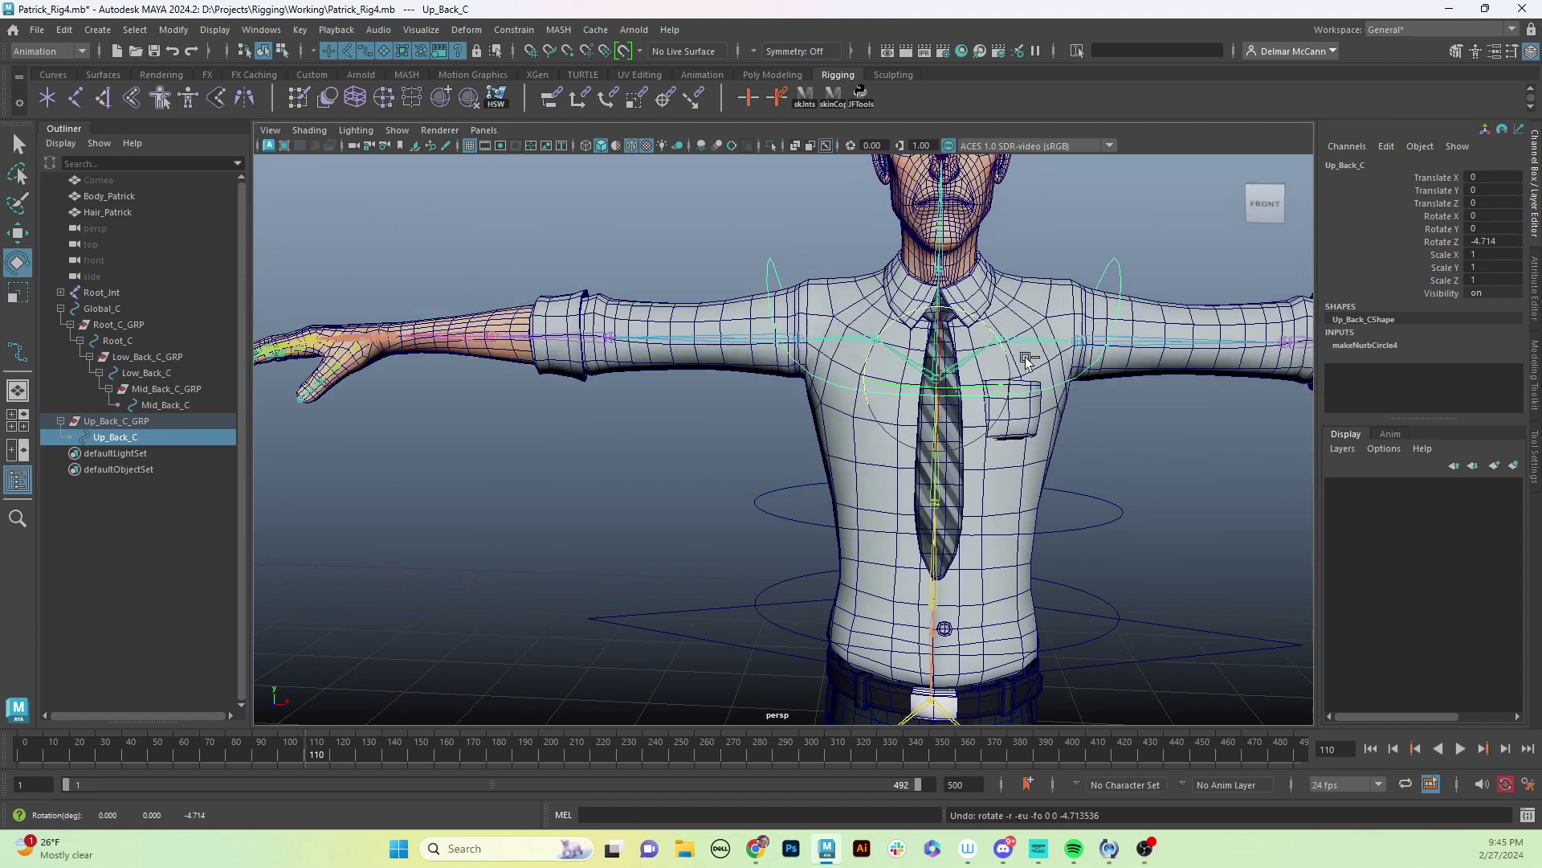
left_click(580, 412)
left_click(769, 278)
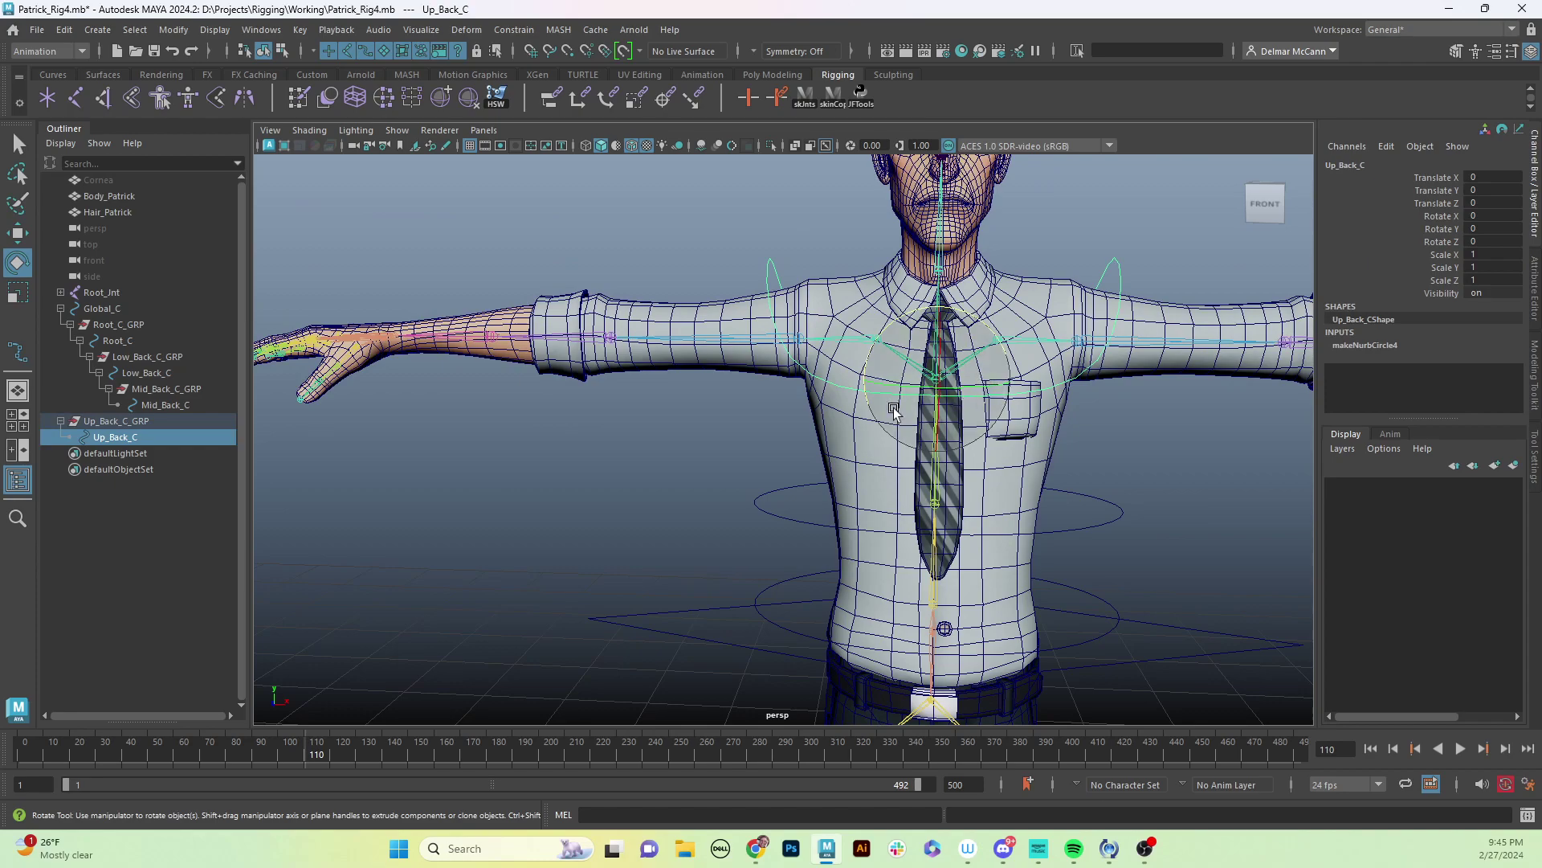
left_click_drag(891, 411, 874, 376, "alt")
left_click(875, 375)
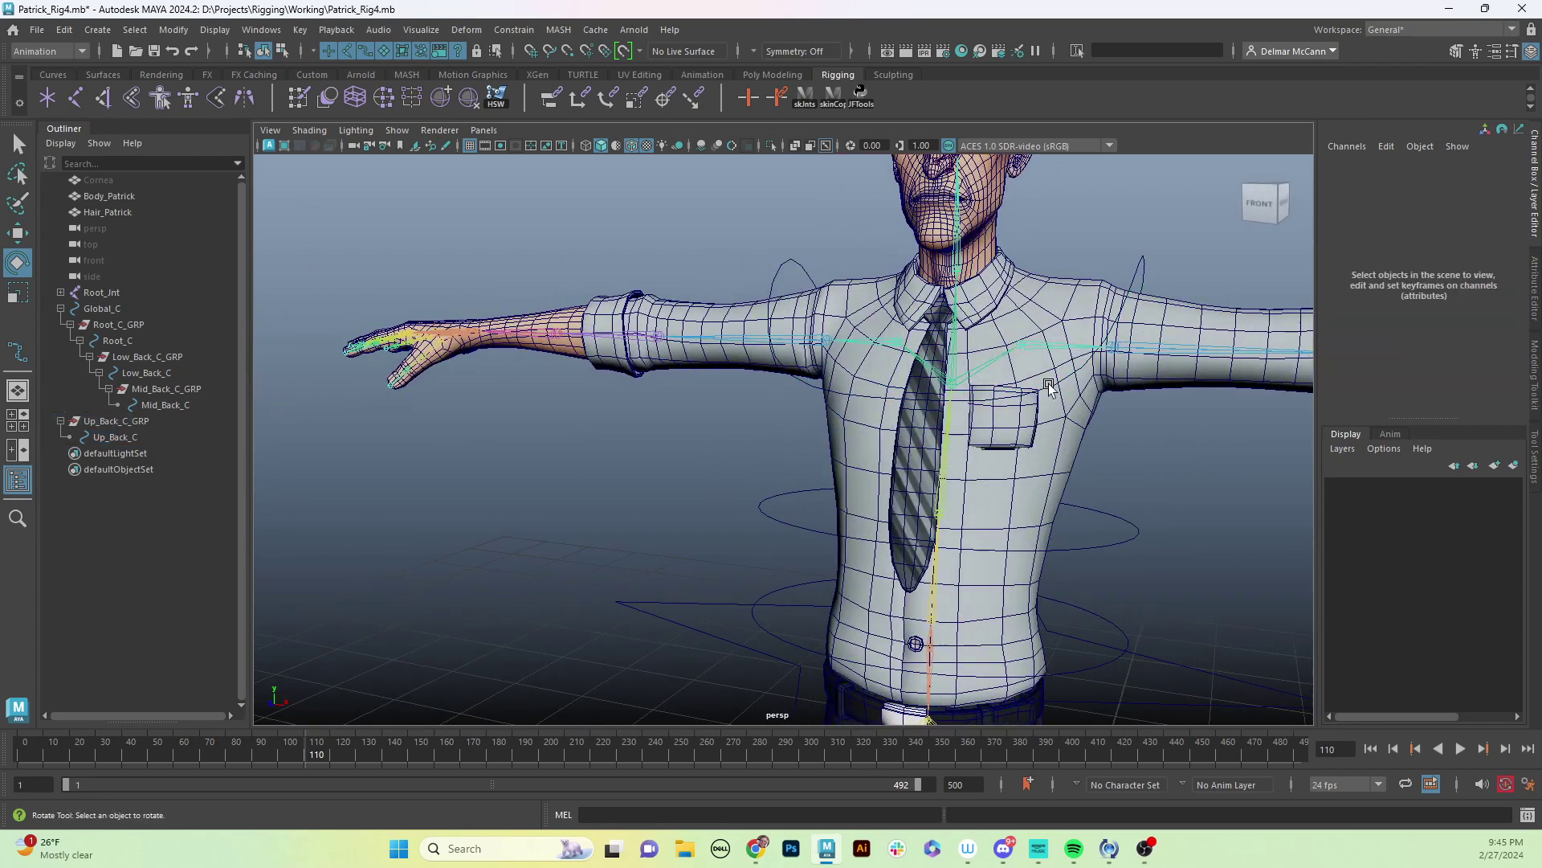
left_click_drag(1049, 388, 878, 431, "alt")
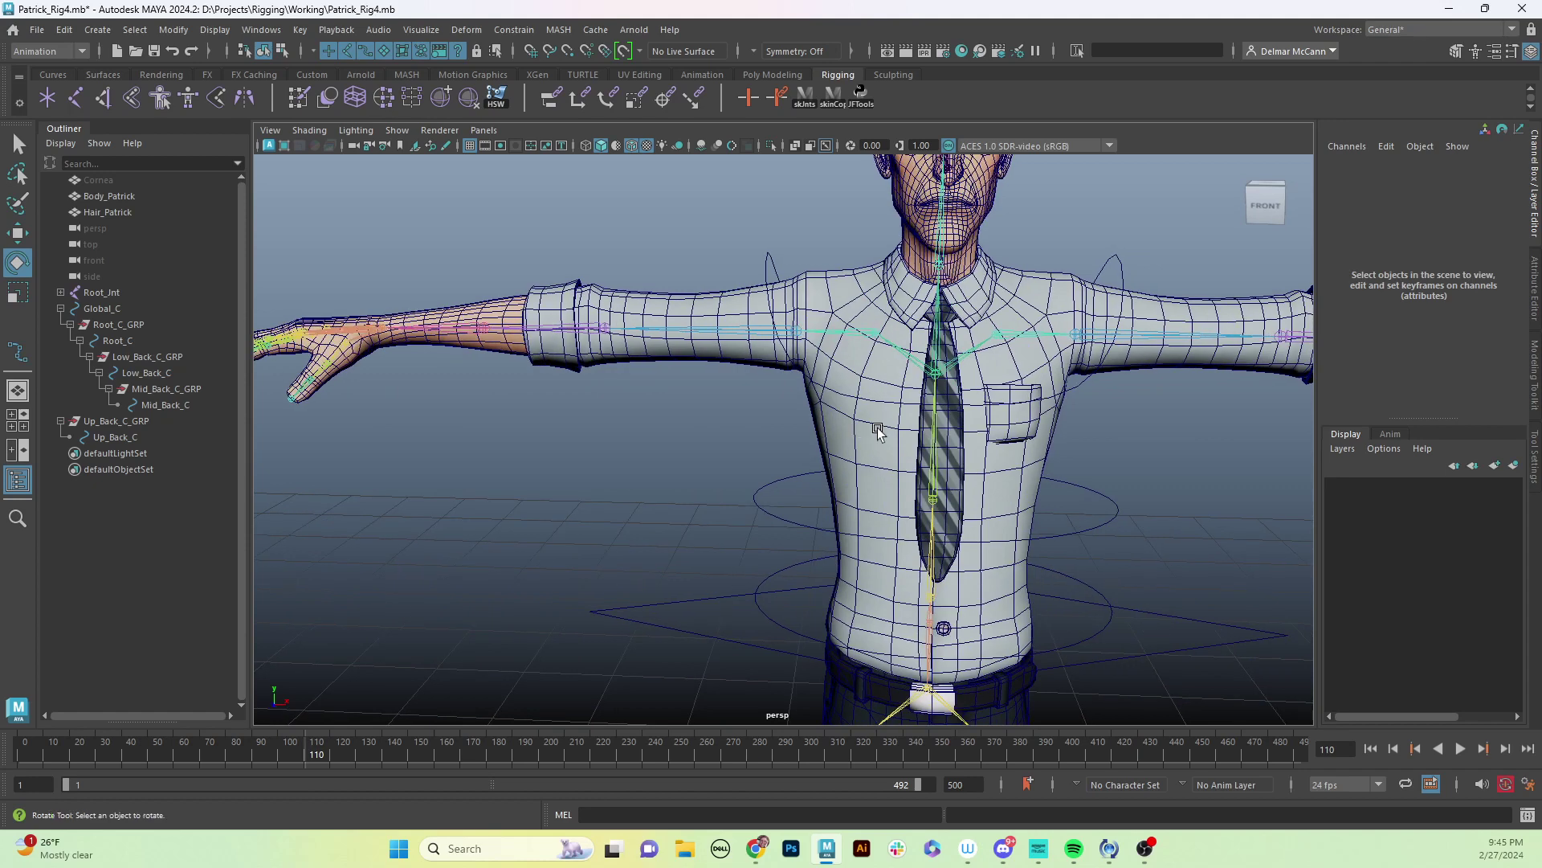
left_click(133, 424)
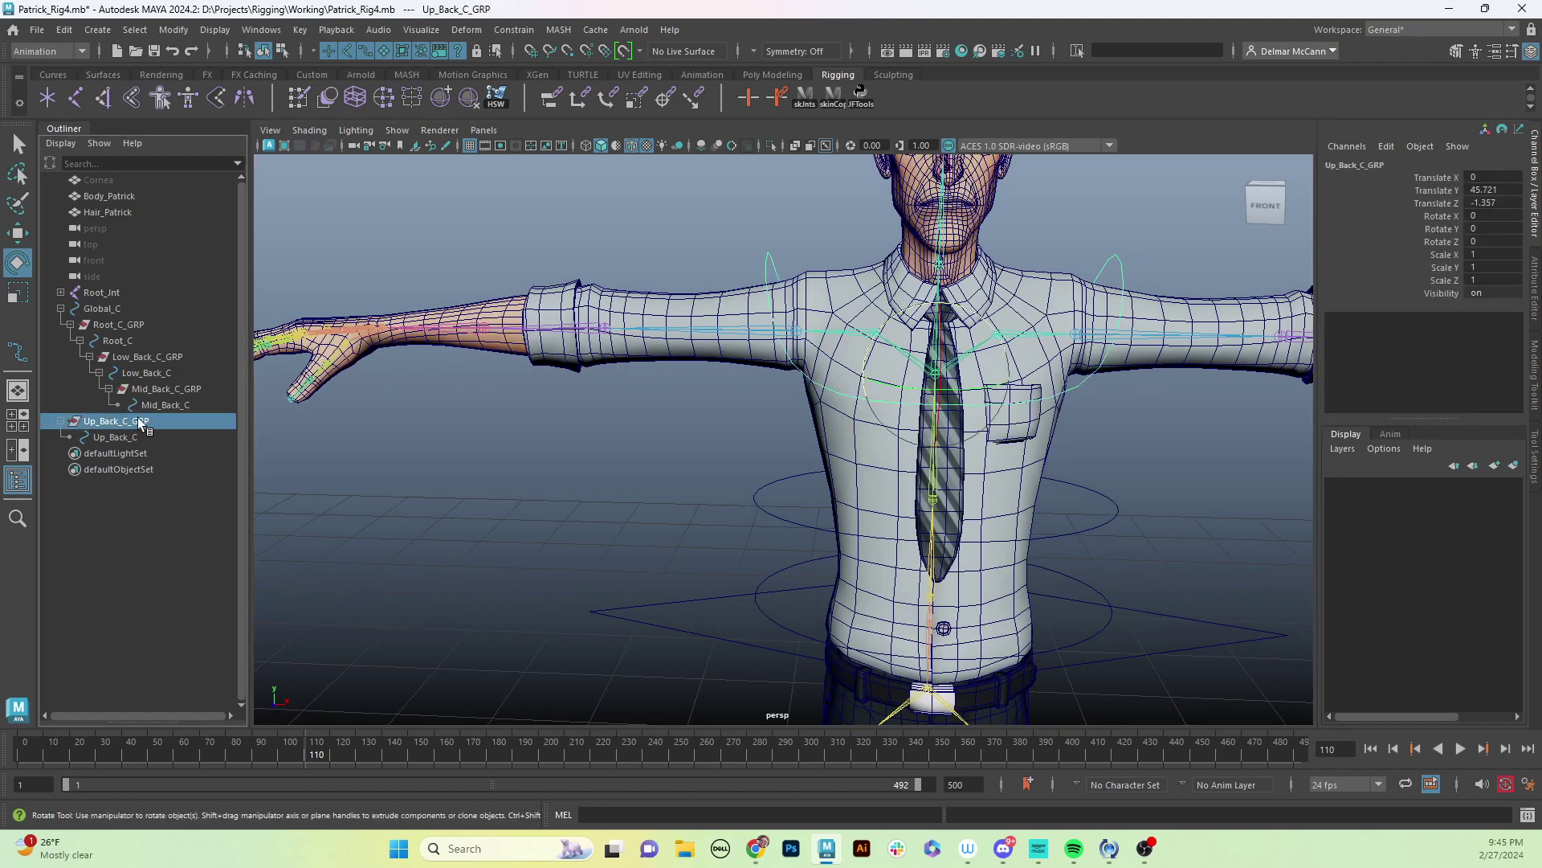
left_click(1119, 512, "shift")
Parent Up_Back_C_GRP under Mid_Back_C, giving local Translate Y 5.03, Z -1.493.
key("p")
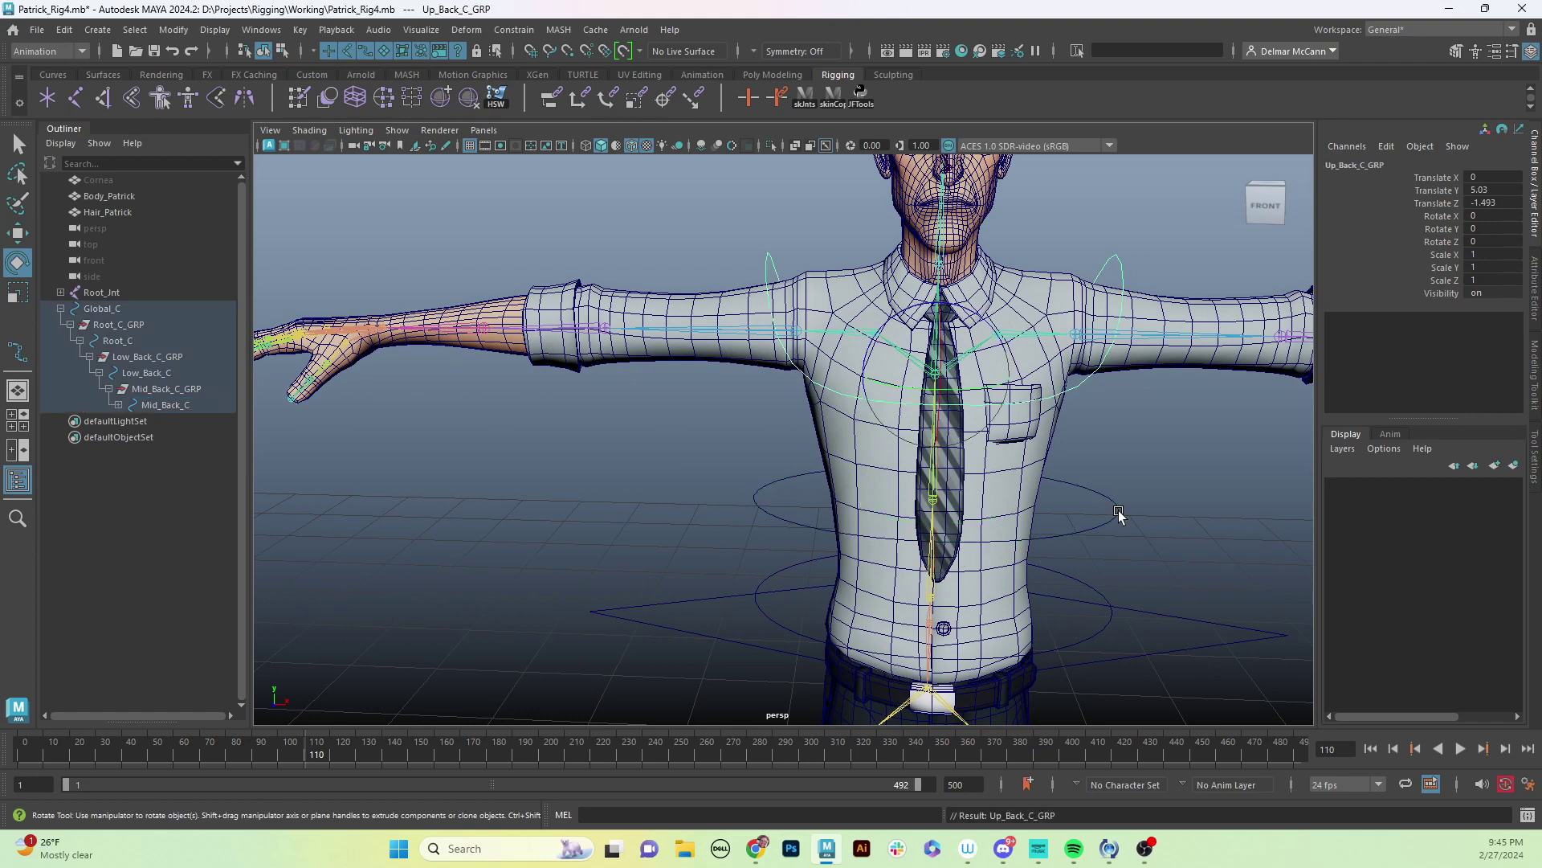
left_click_drag(1072, 514, 1164, 480, "alt")
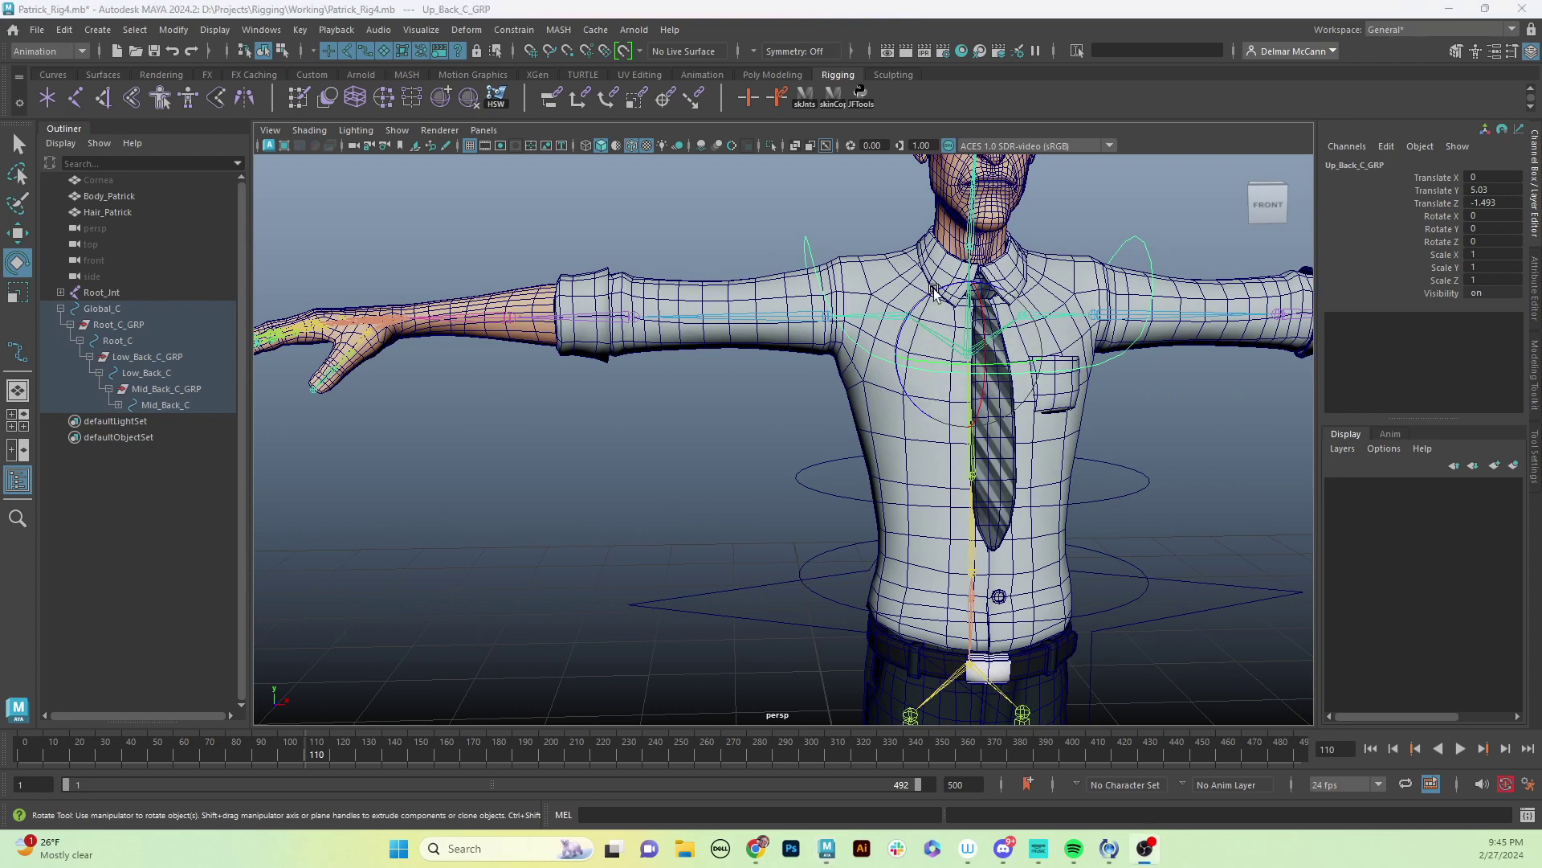
mouse_move(1091, 319)
left_mouse_down("alt")
mouse_move(1020, 333)
mouse_move(1091, 320)
left_mouse_up("alt")
right_click_drag(1152, 316, 945, 349, "alt")
left_click_drag(946, 351, 1063, 368, "alt")
Orbit around the character to inspect the back controls in the rig.
middle_click_drag(876, 399, 839, 439, "alt")
right_click_drag(839, 439, 935, 401, "alt")
left_click_drag(1085, 386, 1040, 379, "alt")
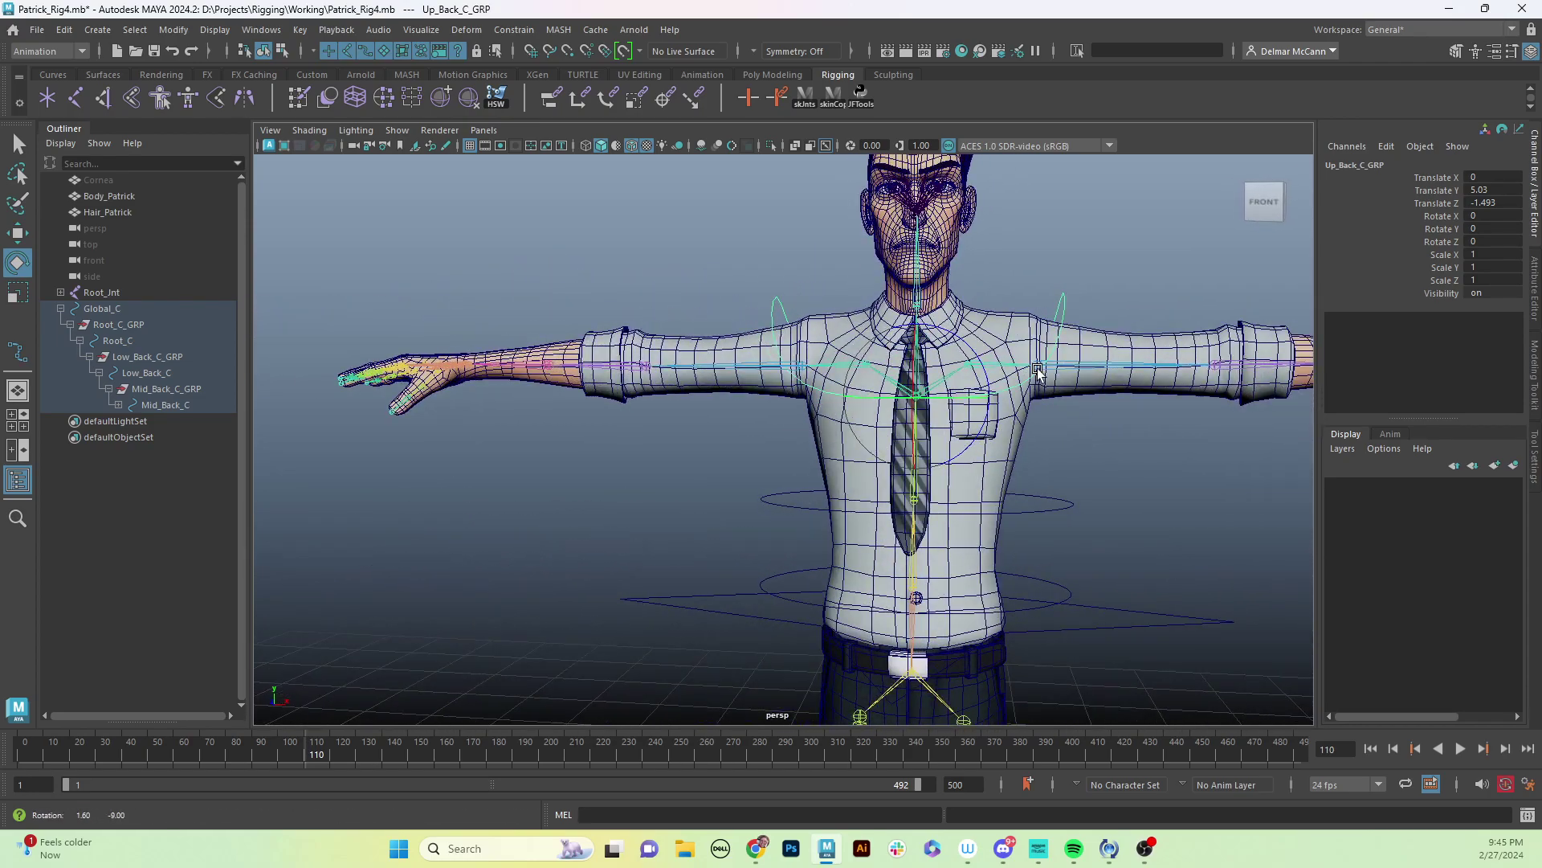
middle_click_drag(1026, 433, 1049, 360, "alt")
right_click_drag(1049, 363, 1048, 373, "alt")
mouse_move(1048, 374)
left_mouse_down("alt")
mouse_move(1045, 401)
mouse_move(1011, 409)
left_mouse_up("alt")
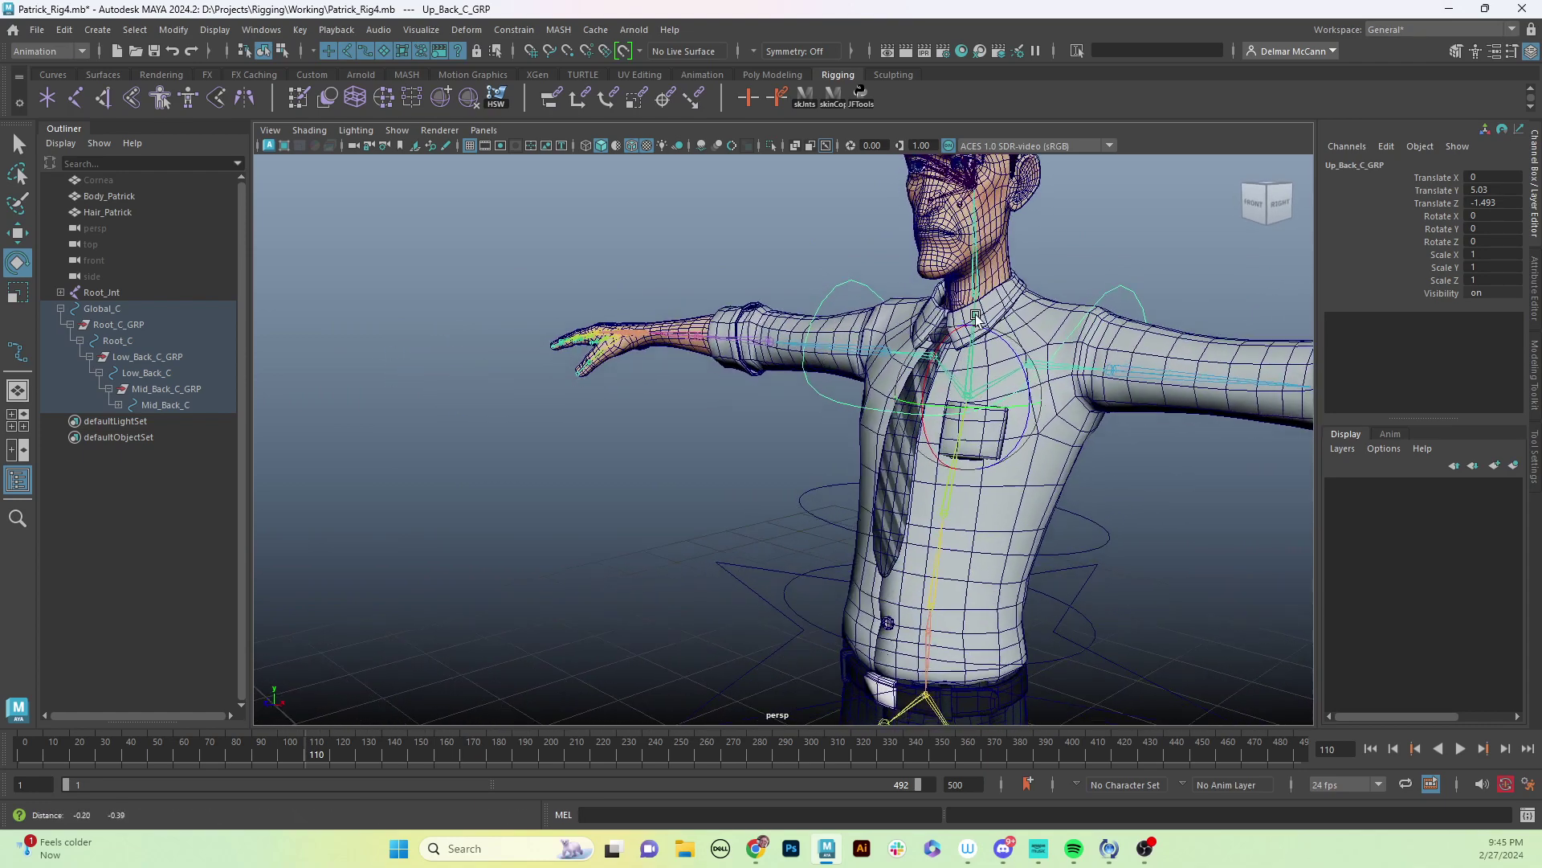
mouse_move(947, 482)
middle_mouse_down("alt")
mouse_move(957, 392)
mouse_move(980, 360)
middle_mouse_up("alt")
left_click_drag(980, 360, 1091, 358, "alt")
right_click_drag(1091, 359, 967, 341, "alt")
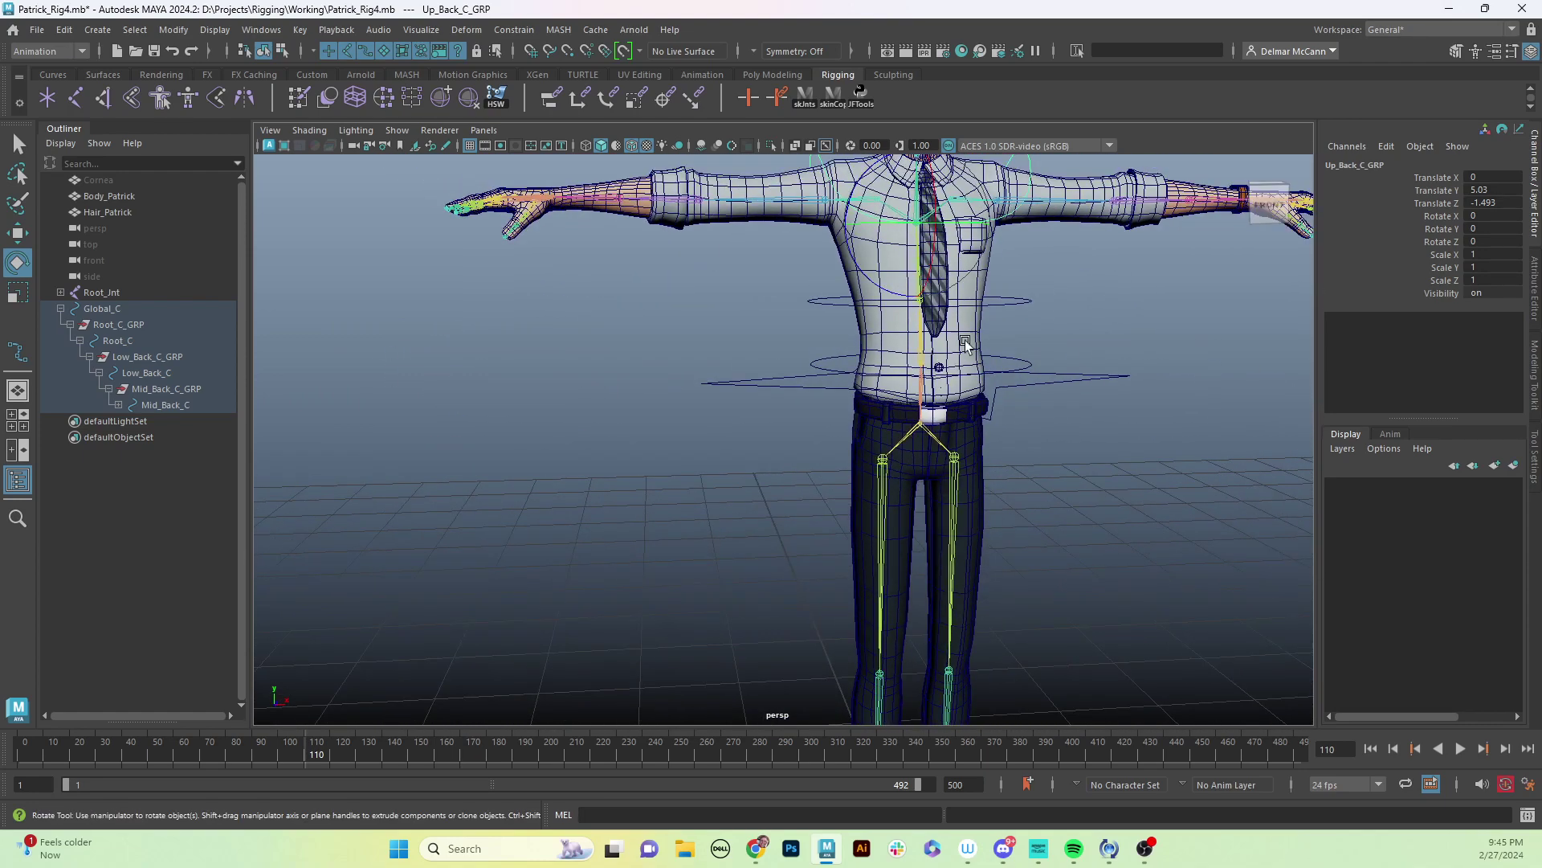
middle_click_drag(967, 341, 966, 386, "alt")
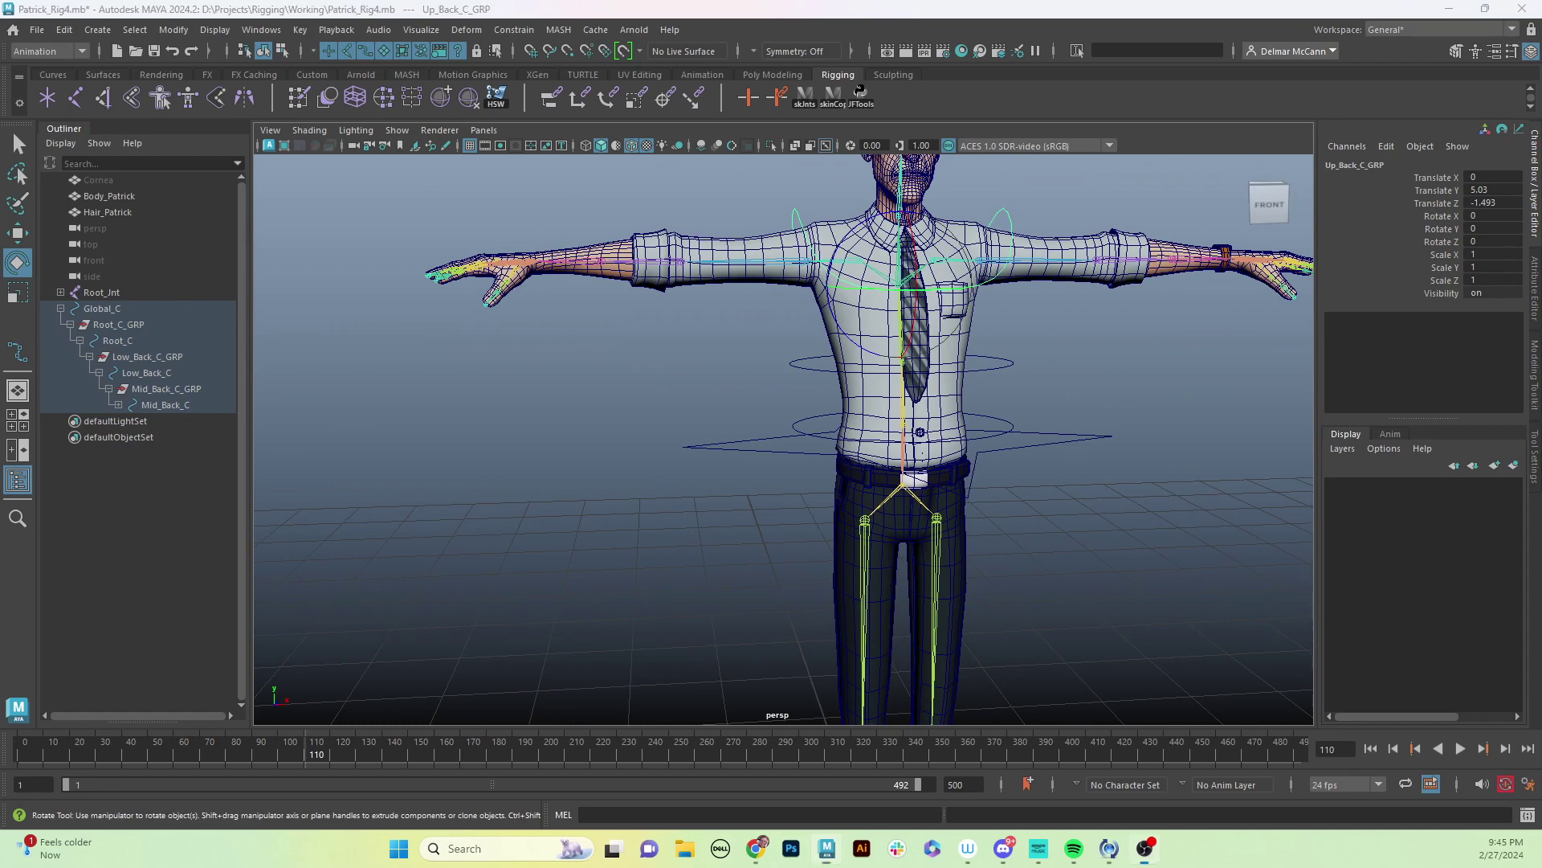